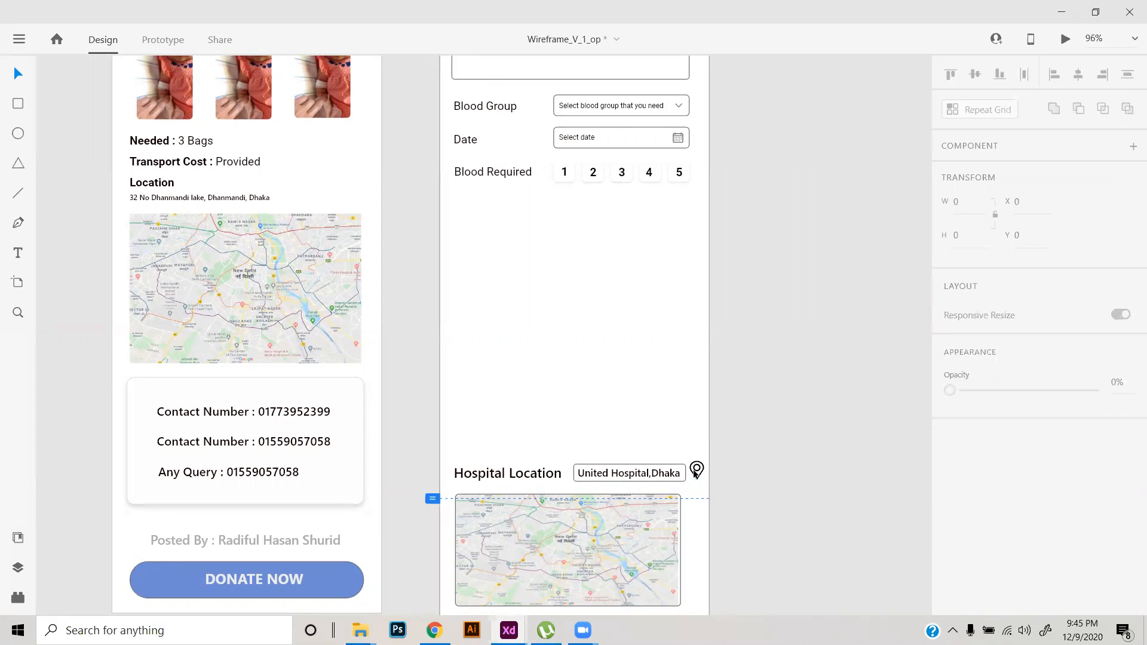
- Delete the location pin icon beside the hospital field on the Blood Needed Post artboard
{"action": "left_click_drag", "start_coordinate": [704, 436], "coordinate": [700, 492]}
{"action": "key", "text": "Delete"}
{"action": "left_click", "coordinate": [727, 422]}
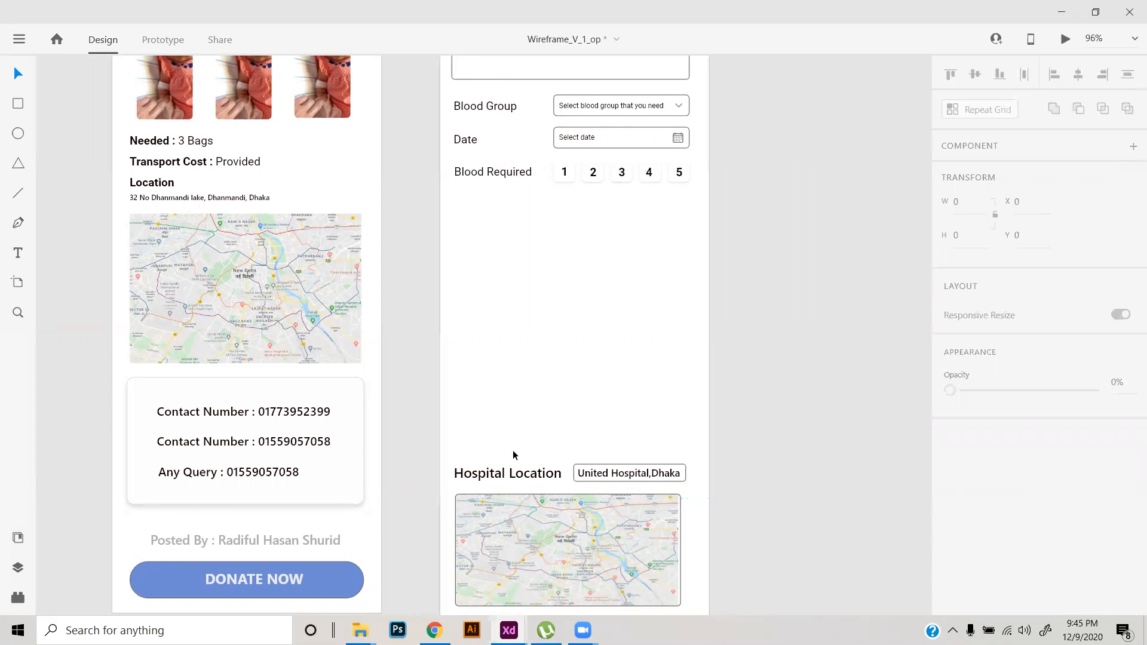
- Move the Hospital Location label and its field up to just below the Blood Required row
{"action": "left_click_drag", "start_coordinate": [472, 455], "coordinate": [550, 220]}
{"action": "scroll", "coordinate": [609, 461], "scroll_direction": "up", "scroll_amount": 2}
{"action": "left_click", "coordinate": [647, 257]}
{"action": "left_click_drag", "start_coordinate": [647, 256], "coordinate": [648, 482]}
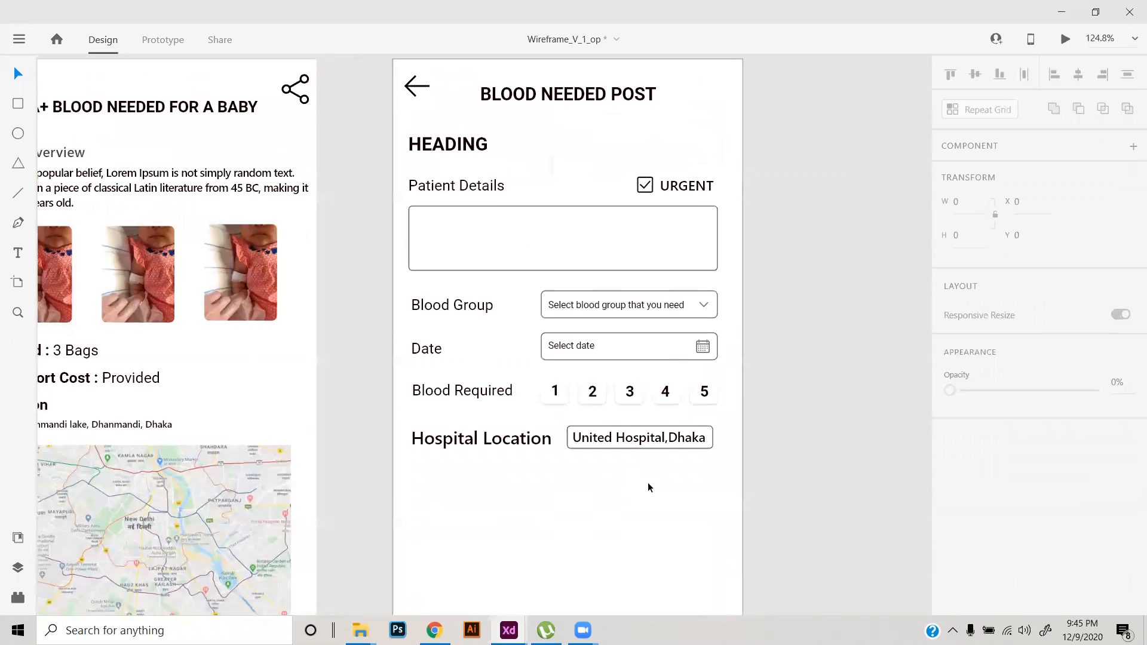
- Delete the "United Hospital,Dhaka" field beside the Hospital Location label
{"action": "left_click", "coordinate": [702, 441]}
{"action": "key", "text": "Delete"}
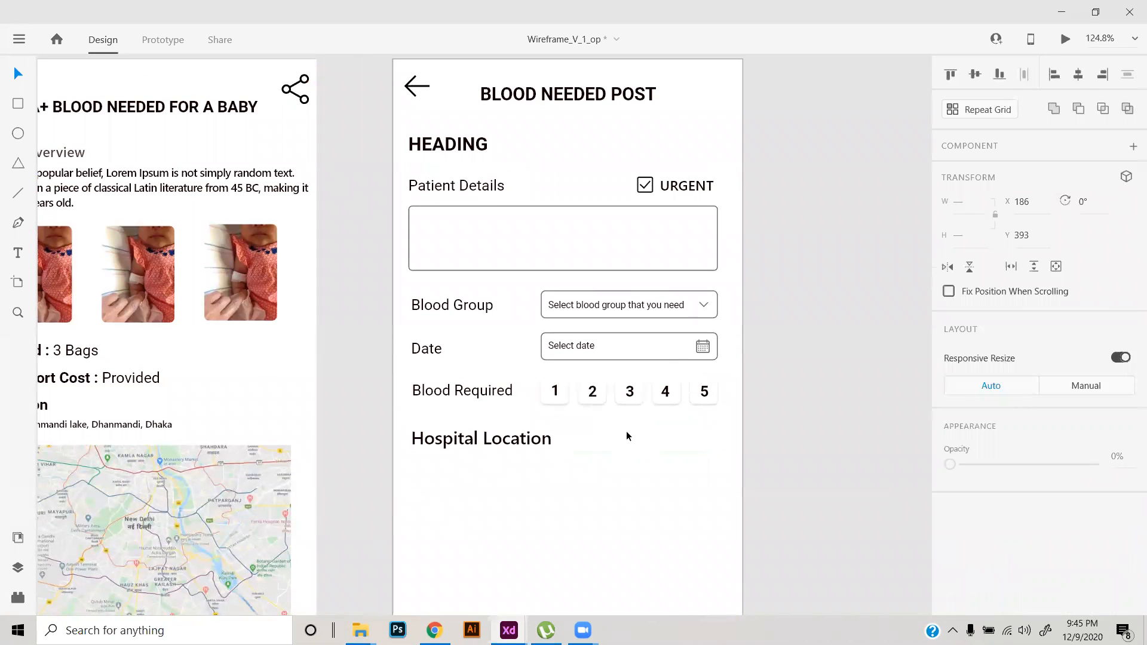
{"action": "scroll", "coordinate": [549, 439], "scroll_direction": "down", "scroll_amount": 5}
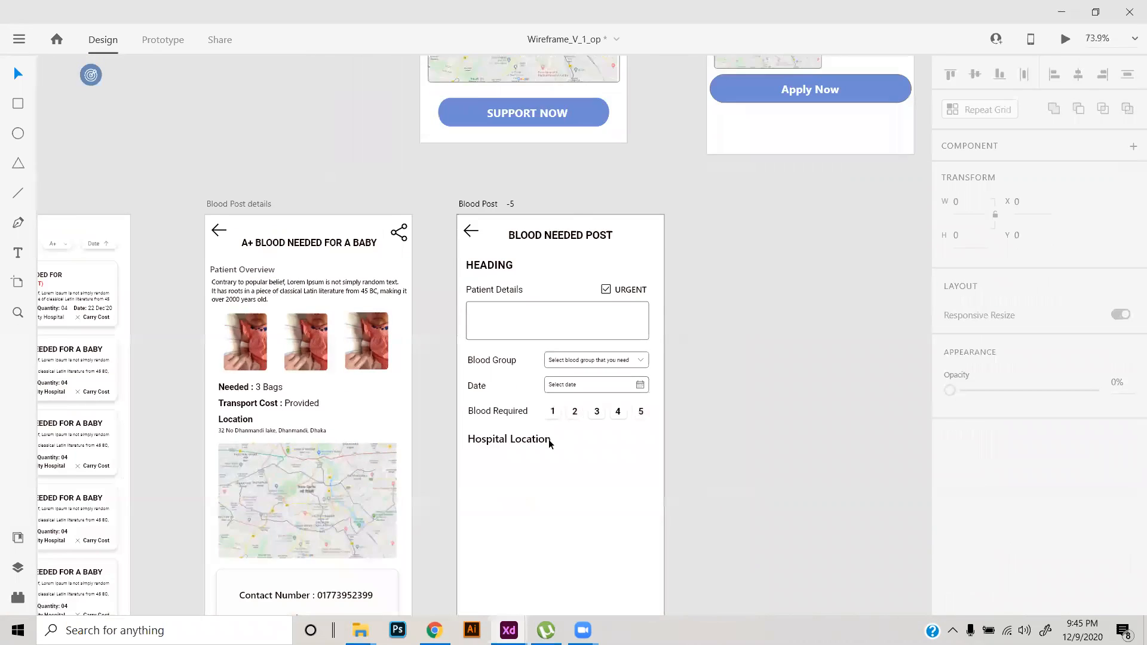
- Set the Hospital Location label's font to Roboto
{"action": "scroll", "coordinate": [549, 439], "scroll_direction": "up", "scroll_amount": 6}
{"action": "left_click", "coordinate": [548, 439]}
{"action": "left_click", "coordinate": [986, 457]}
{"action": "type", "text": "Ro"}
{"action": "key", "text": "Return"}
{"action": "left_click", "coordinate": [737, 522]}
- Reduce the Hospital Location label's text size to 16 to match the other form labels
{"action": "left_click", "coordinate": [502, 433]}
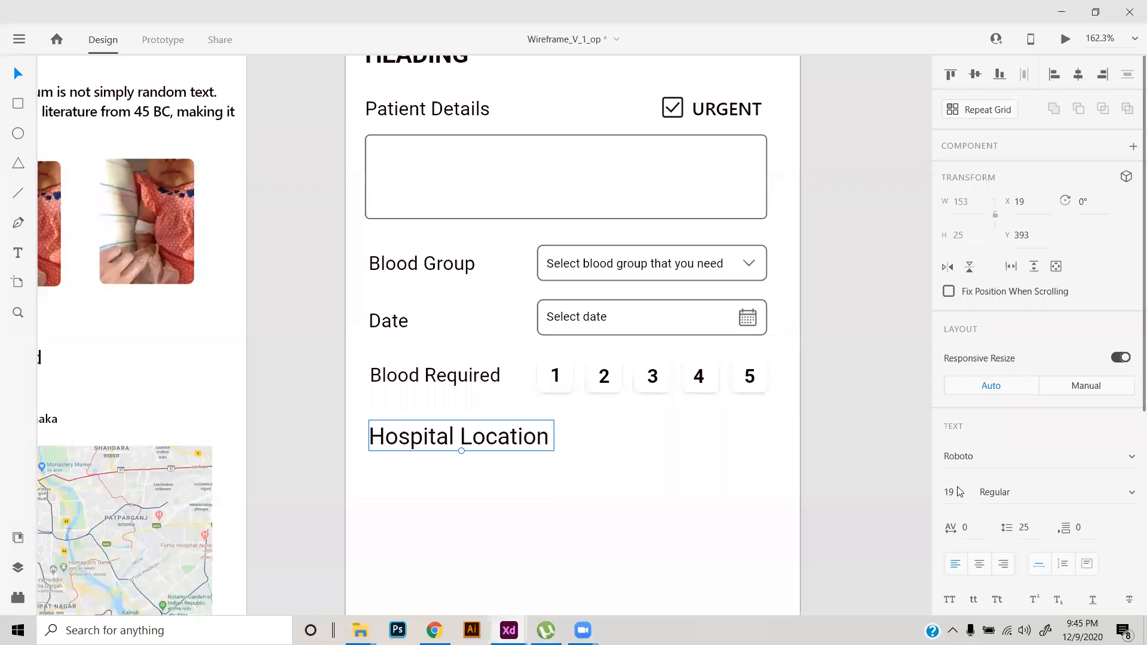
{"action": "left_click", "coordinate": [489, 377]}
{"action": "left_click", "coordinate": [507, 440]}
{"action": "double_click", "coordinate": [958, 494]}
{"action": "type", "text": "18"}
{"action": "left_click", "coordinate": [863, 466]}
{"action": "left_click", "coordinate": [473, 438]}
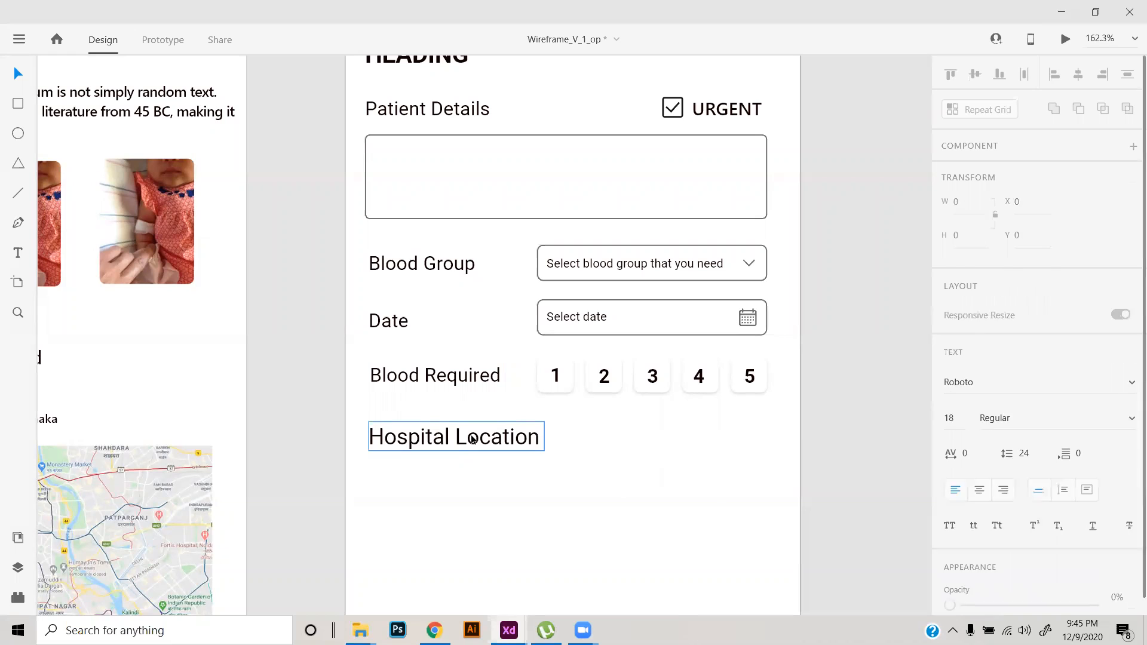
{"action": "double_click", "coordinate": [952, 494]}
{"action": "type", "text": "16"}
{"action": "key", "text": "Return"}
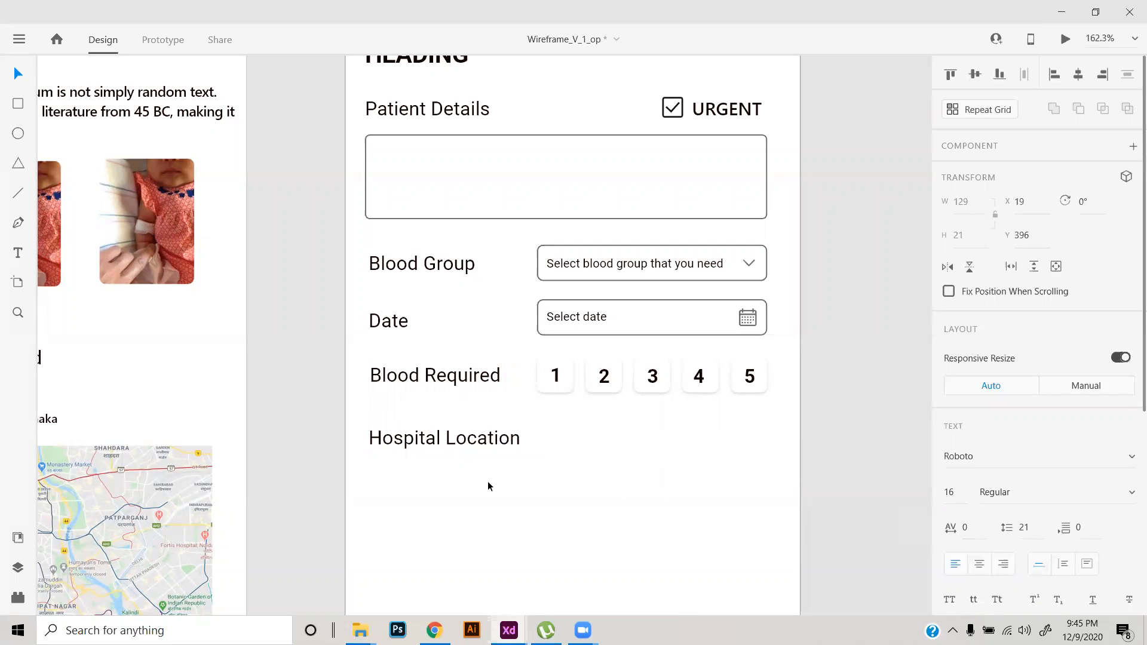
- Shorten the Hospital Location label to "Location" and move it up slightly, closer to the Blood Required row
{"action": "double_click", "coordinate": [448, 442]}
{"action": "left_click", "coordinate": [445, 439]}
{"action": "left_click_drag", "start_coordinate": [446, 440], "coordinate": [307, 422]}
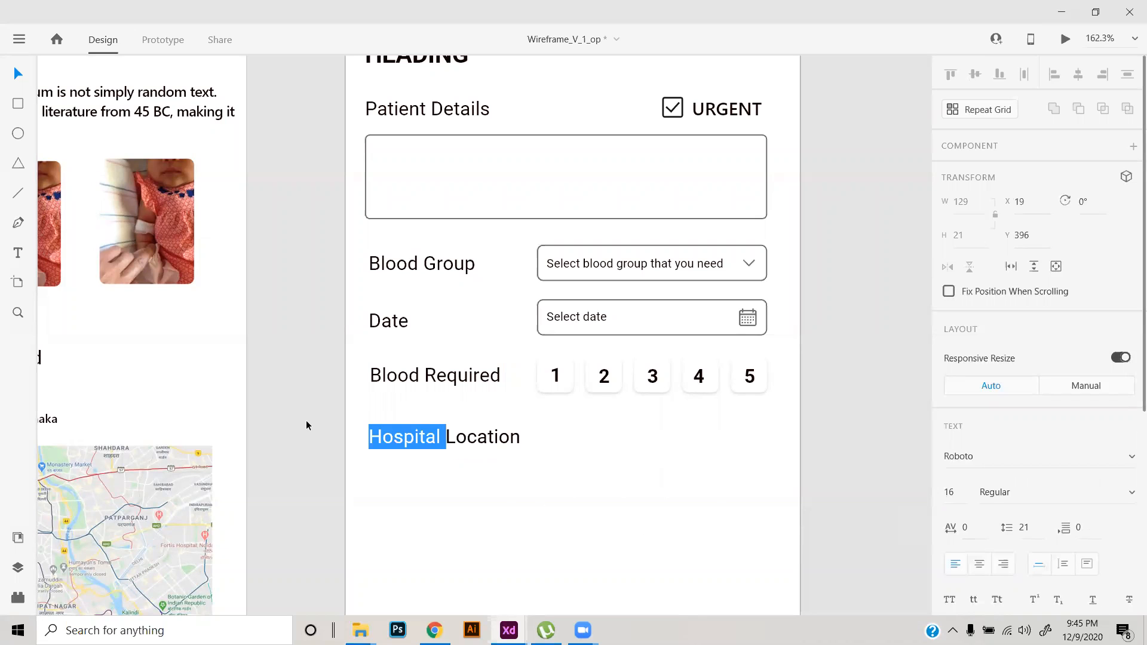
{"action": "key", "text": "BackSpace"}
{"action": "key", "text": "Escape"}
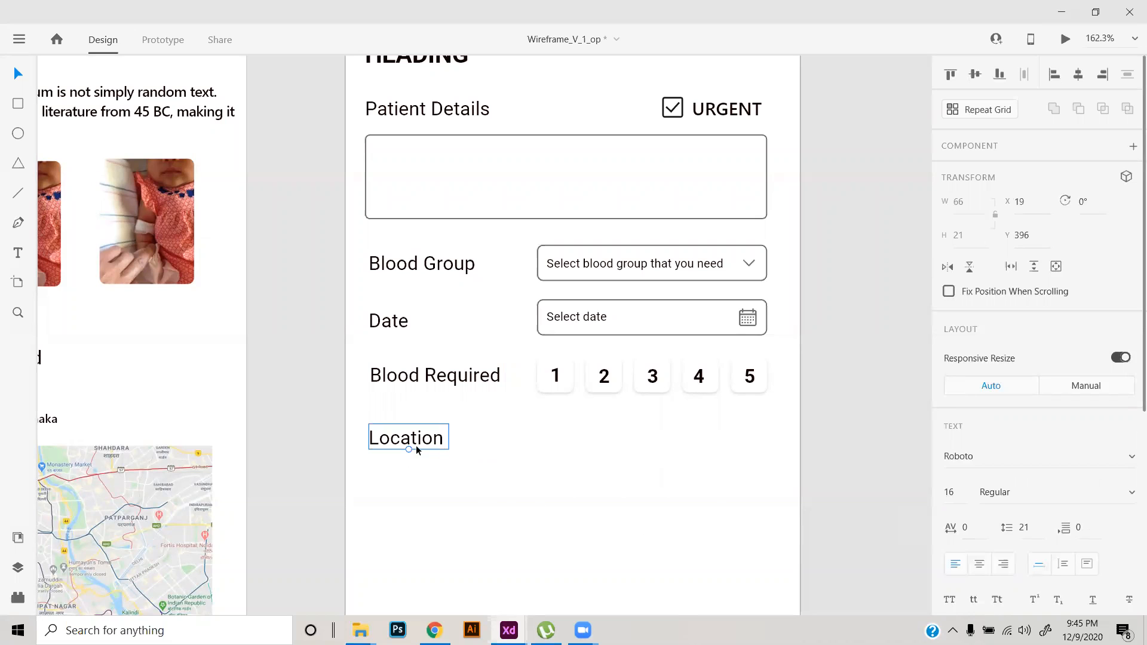
{"action": "left_click_drag", "start_coordinate": [415, 442], "coordinate": [417, 436]}
{"action": "left_click", "coordinate": [487, 471]}
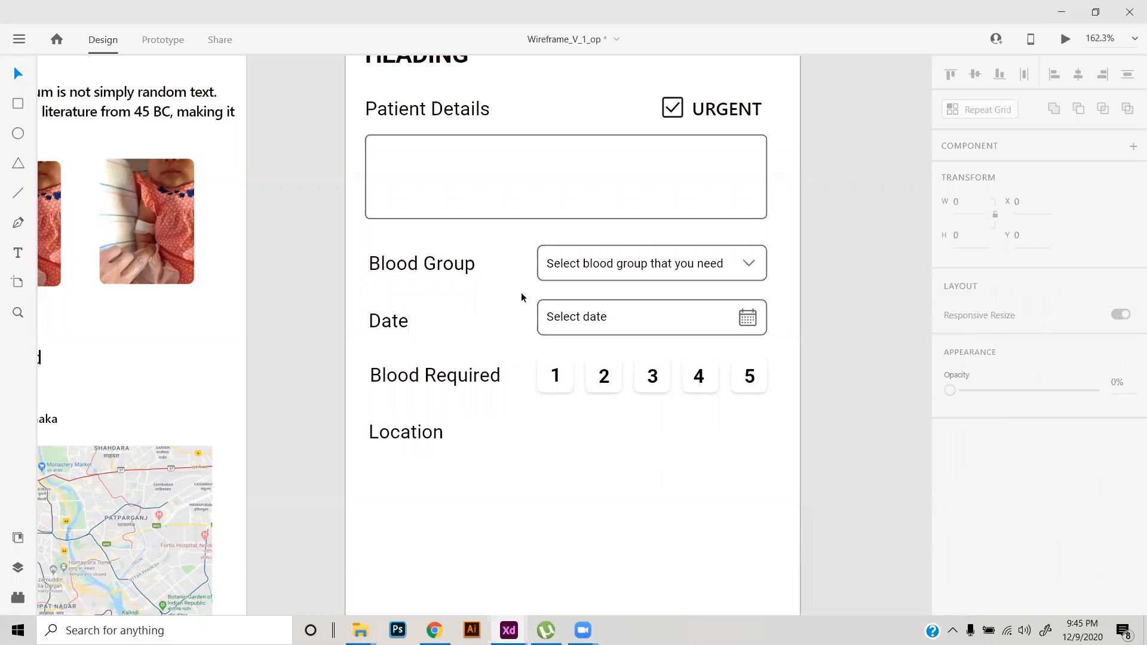
- Duplicate the Date row's empty box beside the Location label and align the two at their vertical middles
{"action": "left_click", "coordinate": [573, 321]}
{"action": "left_click_drag", "start_coordinate": [575, 334], "coordinate": [579, 446]}
{"action": "left_click_drag", "start_coordinate": [645, 499], "coordinate": [330, 421]}
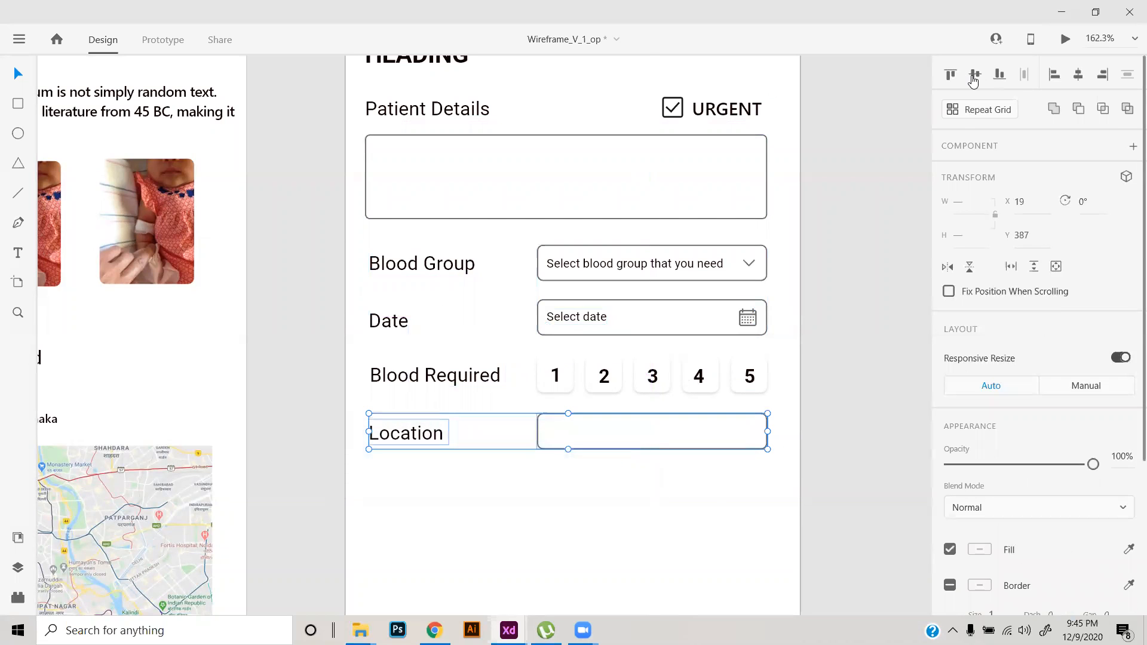
- Group each label with its controls in the Blood Required, Date and Blood Group rows
{"action": "left_click_drag", "start_coordinate": [782, 350], "coordinate": [424, 385]}
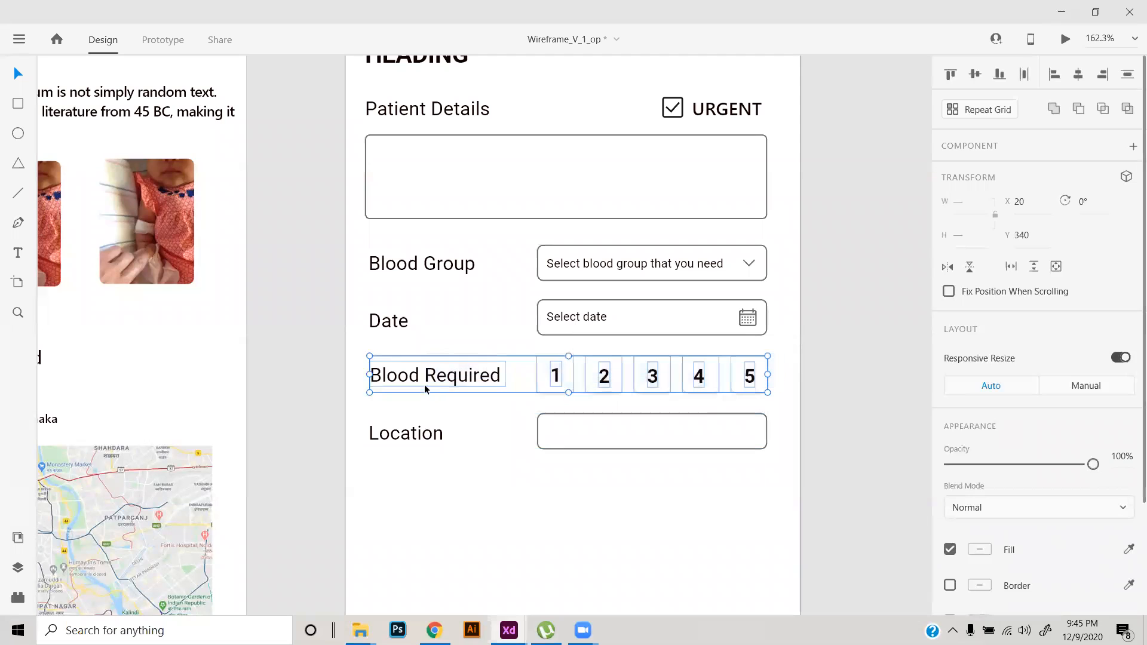
{"action": "left_click", "coordinate": [507, 340]}
{"action": "left_click_drag", "start_coordinate": [775, 298], "coordinate": [387, 332]}
{"action": "left_click_drag", "start_coordinate": [791, 243], "coordinate": [415, 280]}
- Move the Location row down to Y 402 and distribute the four form rows evenly in the vertical direction
{"action": "mouse_move", "coordinate": [584, 446]}
{"action": "left_mouse_down"}
{"action": "mouse_move", "coordinate": [578, 482]}
{"action": "mouse_move", "coordinate": [578, 464]}
{"action": "left_mouse_up"}
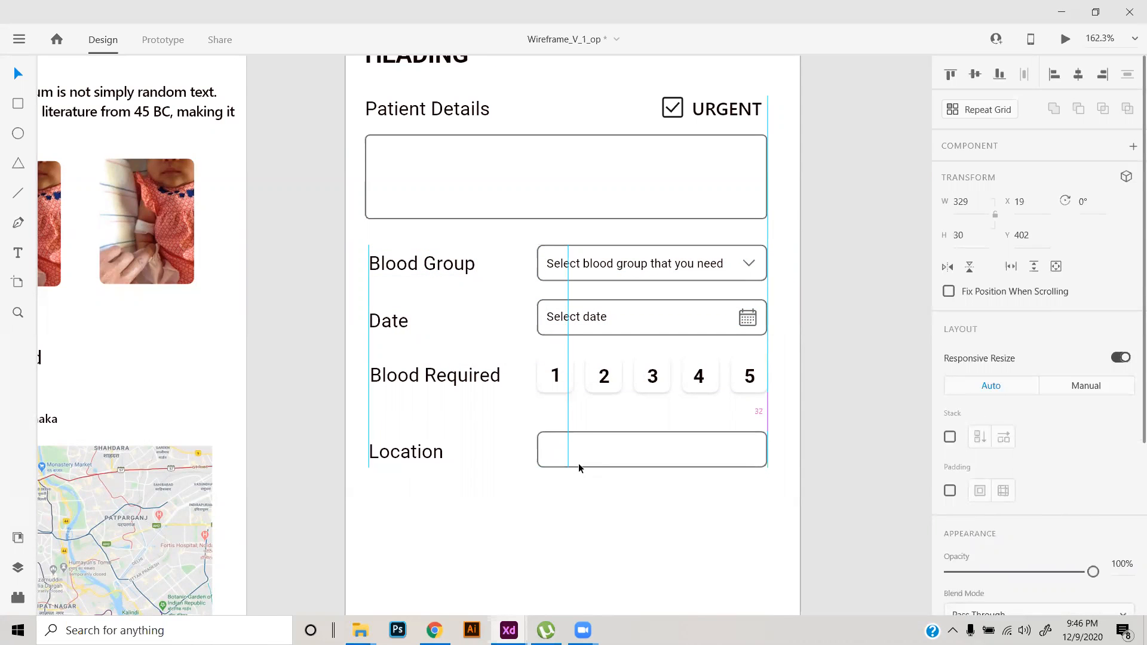
{"action": "left_click", "coordinate": [647, 377], "text": "shift"}
{"action": "left_click", "coordinate": [644, 309], "text": "shift"}
{"action": "left_click", "coordinate": [653, 263], "text": "shift"}
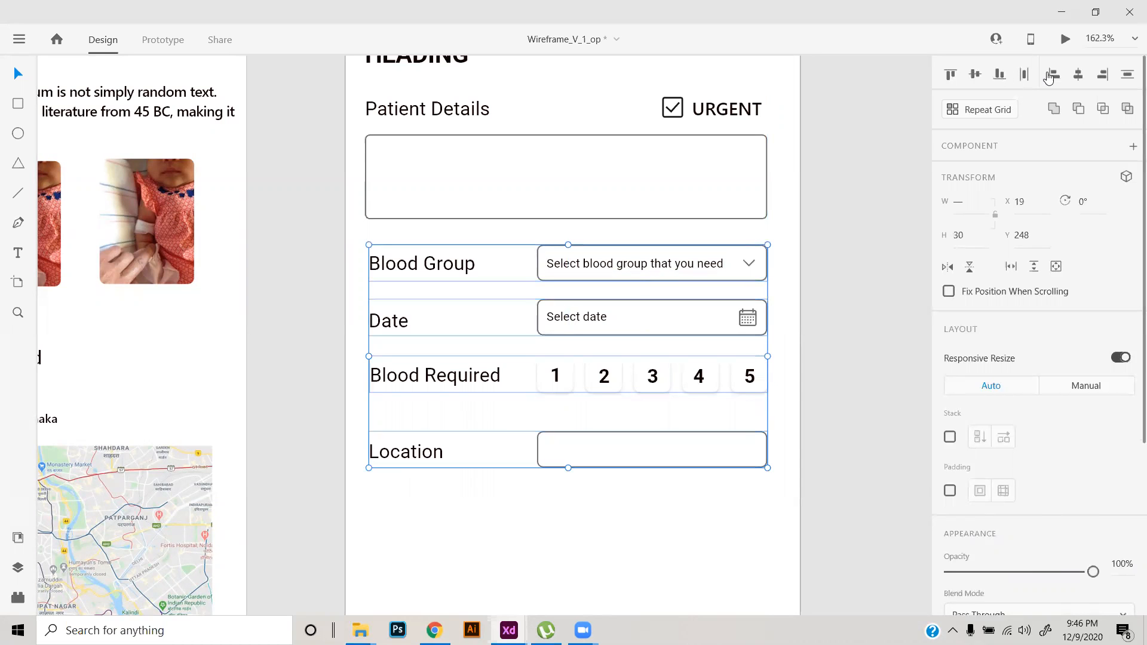
{"action": "left_click", "coordinate": [1127, 76]}
{"action": "left_click", "coordinate": [851, 295]}
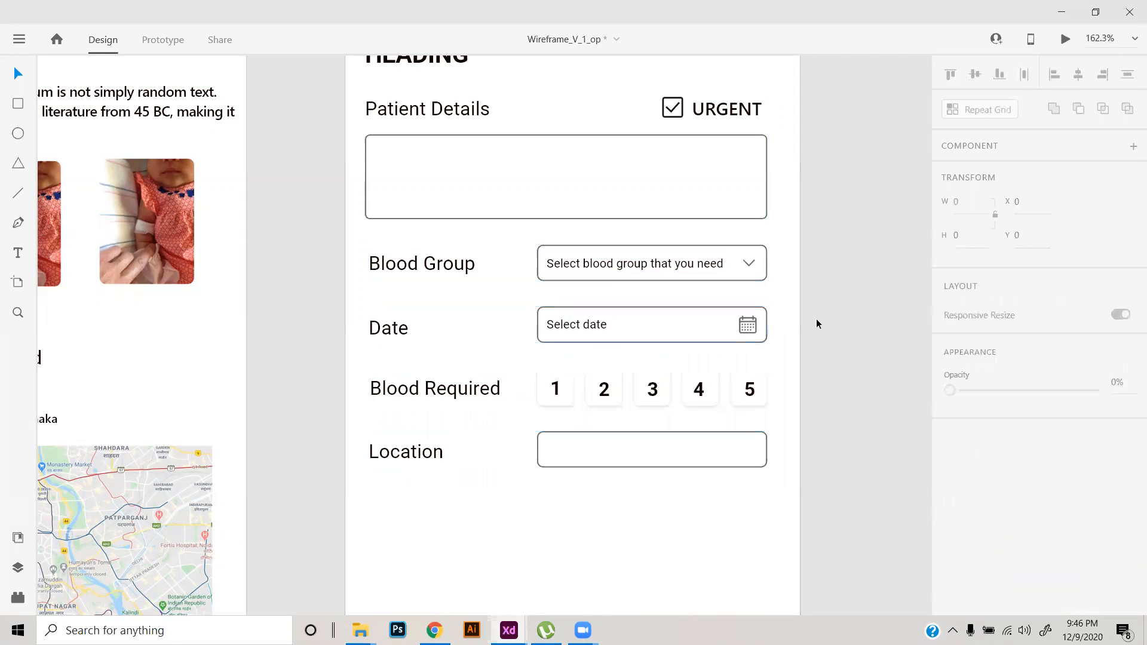
- Add a colon to the end of the Location label
{"action": "scroll", "coordinate": [816, 318], "scroll_direction": "down", "scroll_amount": 5}
{"action": "scroll", "coordinate": [638, 358], "scroll_direction": "up", "scroll_amount": 3}
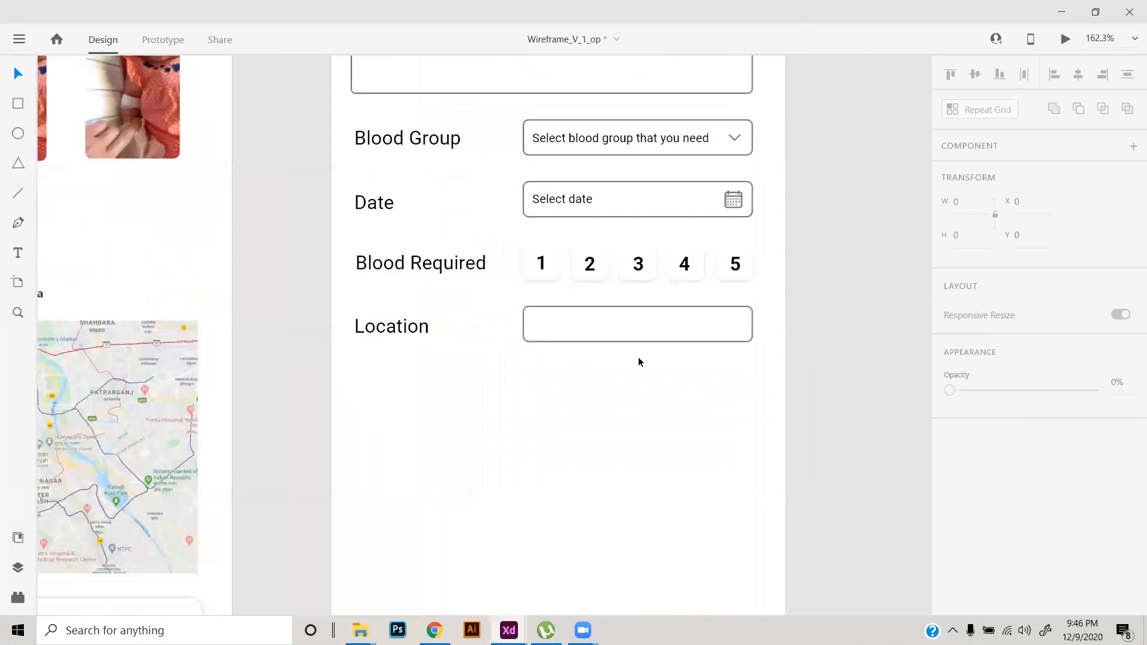
{"action": "scroll", "coordinate": [412, 341], "scroll_direction": "up", "scroll_amount": 2}
{"action": "left_click", "coordinate": [433, 414]}
{"action": "left_click", "coordinate": [433, 414]}
{"action": "double_click", "coordinate": [470, 412]}
{"action": "left_click", "coordinate": [472, 412]}
{"action": "type", "text": ":"}
{"action": "key", "text": "Escape"}
- Add a colon to the end of the Blood Required label
{"action": "left_click", "coordinate": [530, 341]}
{"action": "left_click", "coordinate": [526, 357]}
{"action": "double_click", "coordinate": [525, 357]}
{"action": "left_click", "coordinate": [529, 352]}
{"action": "type", "text": ":"}
{"action": "key", "text": "Escape"}
- Add a colon to the end of the Date label
{"action": "left_click", "coordinate": [430, 289]}
{"action": "left_click", "coordinate": [430, 289]}
{"action": "double_click", "coordinate": [434, 290]}
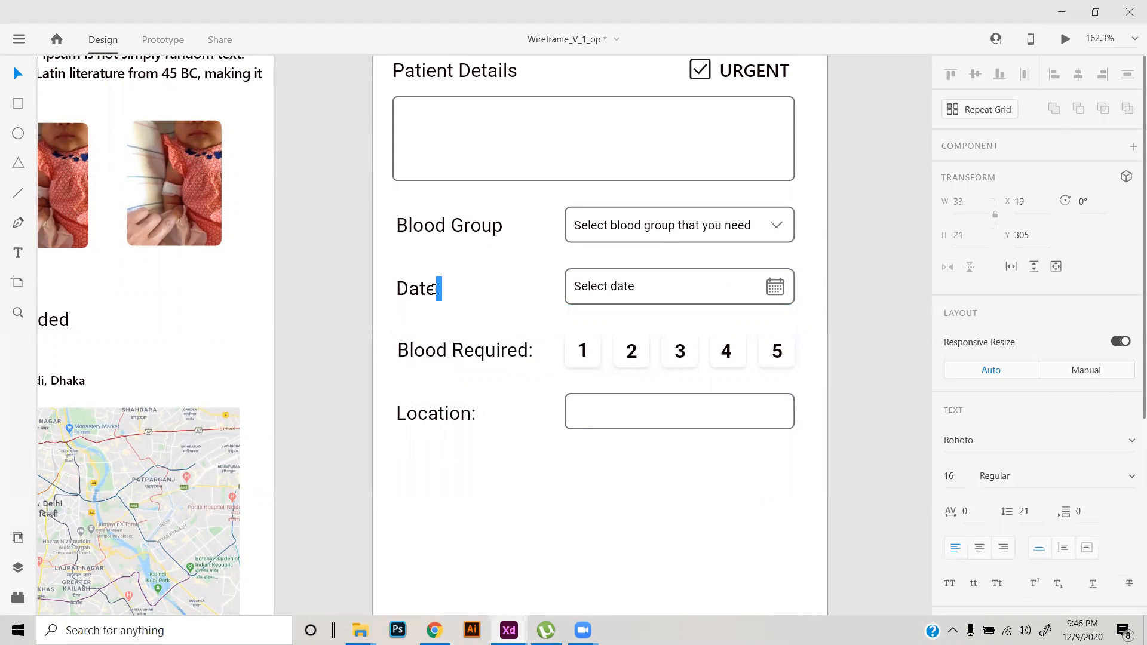
{"action": "type", "text": ":"}
{"action": "key", "text": "Escape"}
- Add a colon to the end of the Blood Group label
{"action": "left_click", "coordinate": [475, 227]}
{"action": "left_click", "coordinate": [482, 228]}
{"action": "double_click", "coordinate": [485, 227]}
{"action": "left_click", "coordinate": [499, 227]}
{"action": "type", "text": ":"}
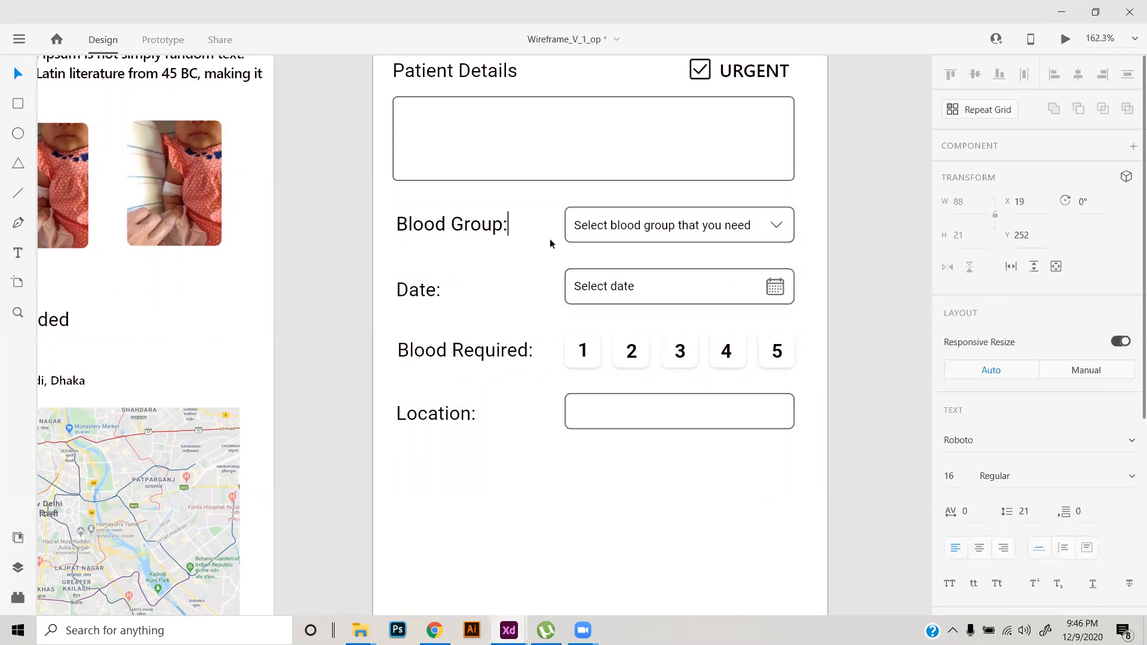
{"action": "key", "text": "Escape"}
{"action": "key", "text": "Escape"}
- Try deleting the map image above Upload Image, and undo the deletion
{"action": "scroll", "coordinate": [768, 303], "scroll_direction": "down", "scroll_amount": 5}
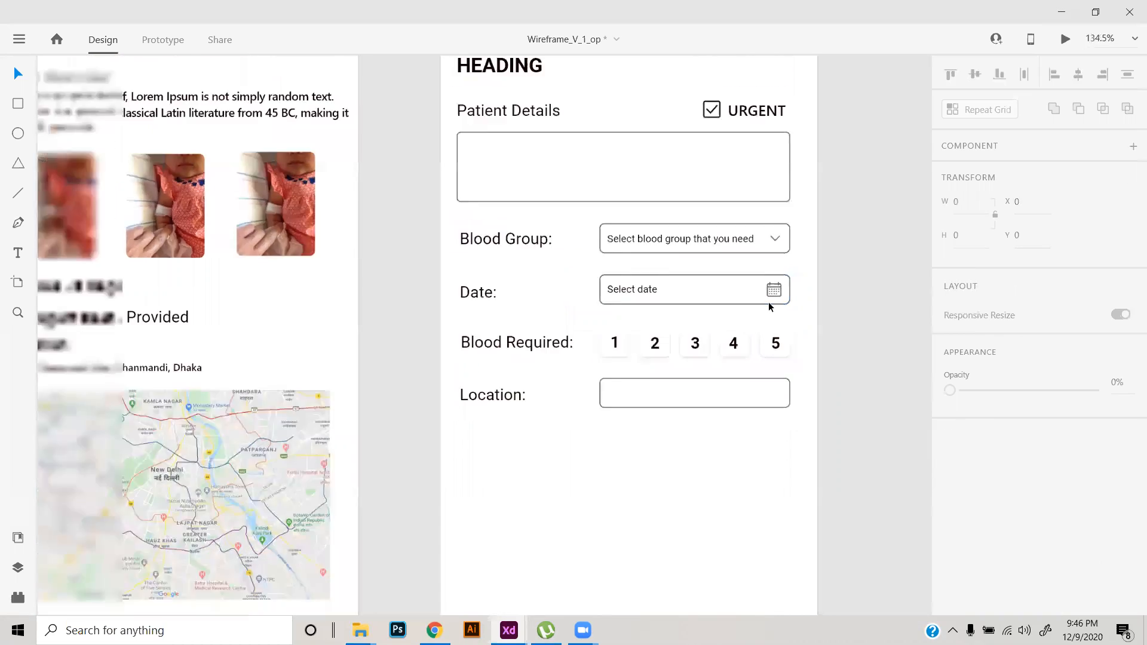
{"action": "left_click_drag", "start_coordinate": [717, 428], "coordinate": [643, 245]}
{"action": "left_click_drag", "start_coordinate": [644, 364], "coordinate": [645, 430]}
{"action": "left_click", "coordinate": [634, 468]}
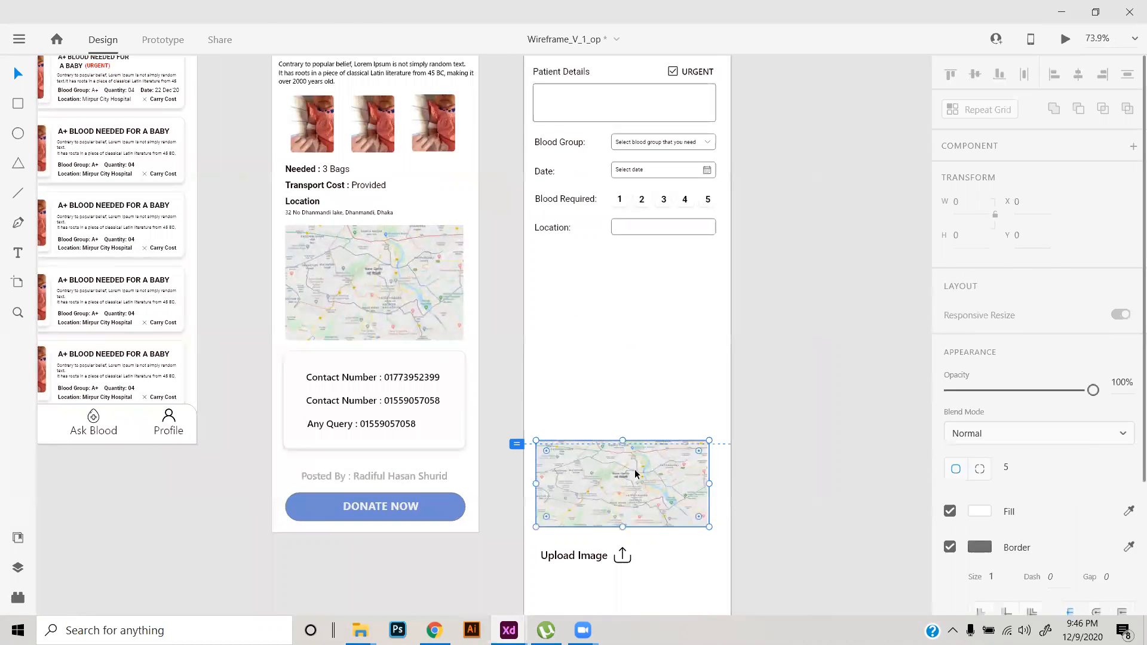
{"action": "left_click_drag", "start_coordinate": [631, 482], "coordinate": [638, 452]}
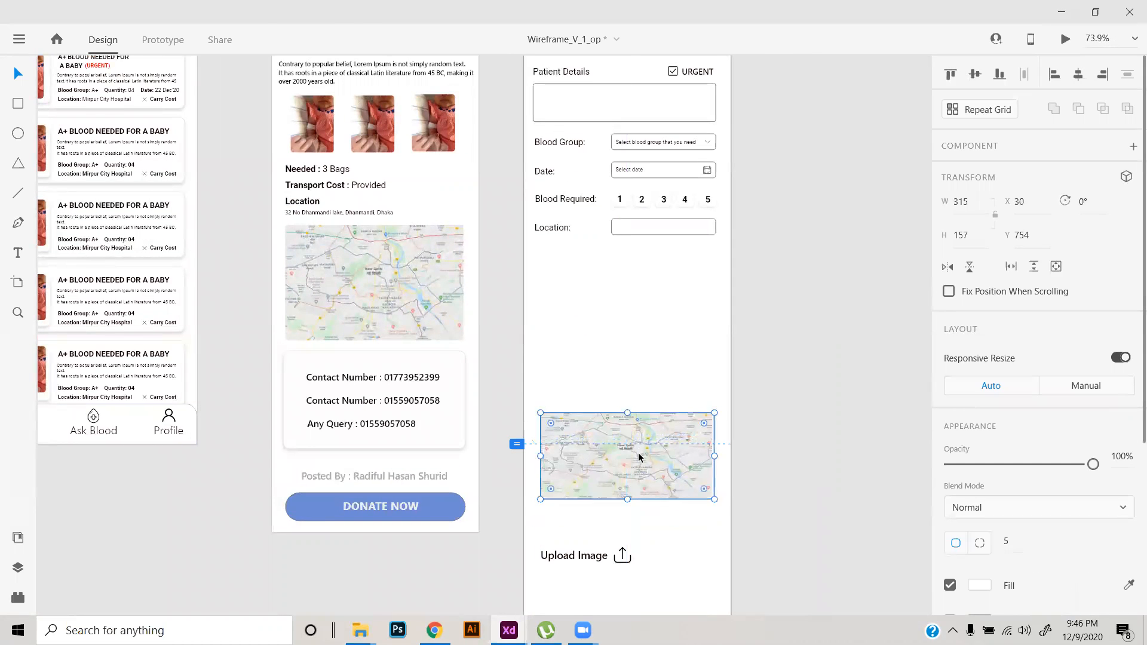
{"action": "scroll", "coordinate": [639, 445], "scroll_direction": "up", "scroll_amount": 2}
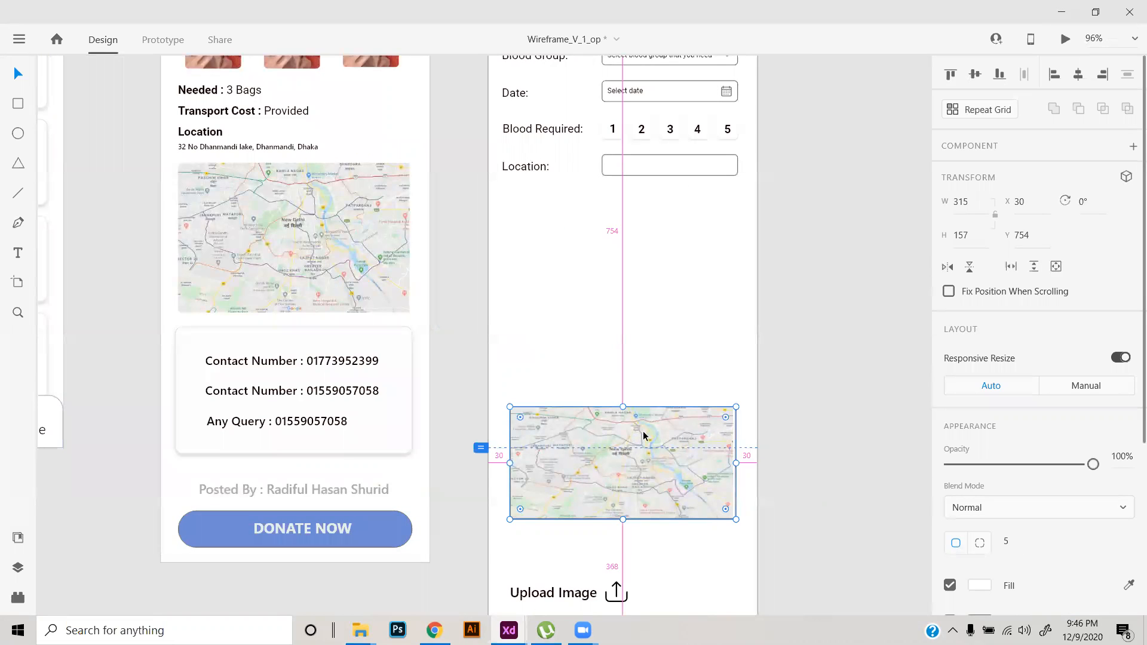
{"action": "key", "text": "Delete"}
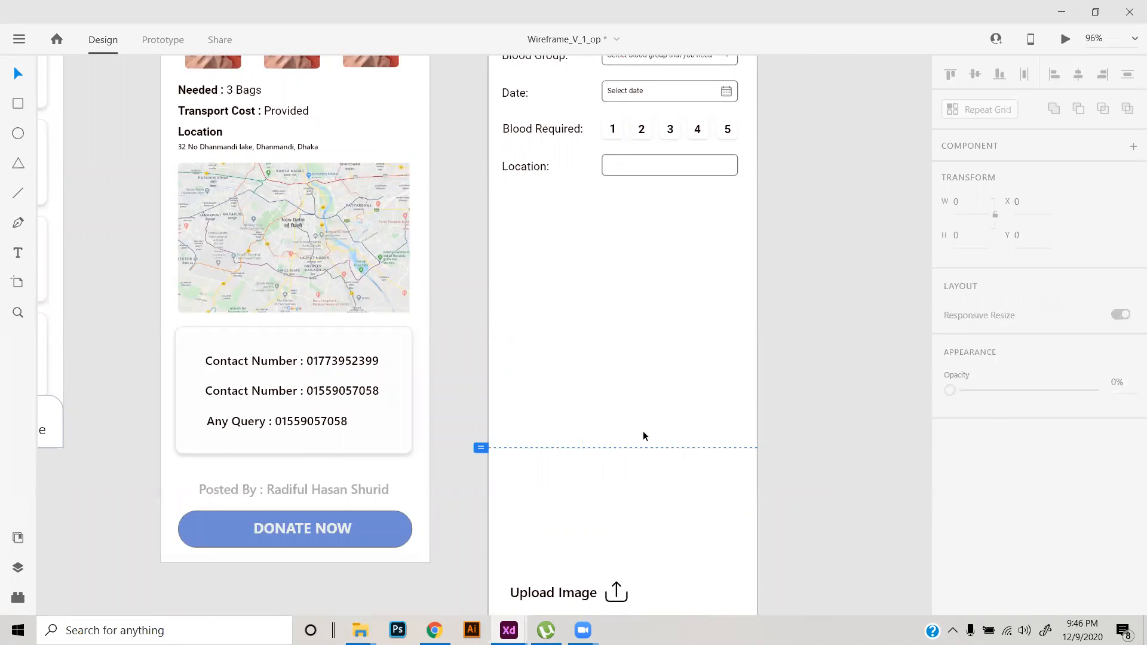
{"action": "scroll", "coordinate": [642, 432], "scroll_direction": "down", "scroll_amount": 5}
{"action": "scroll", "coordinate": [640, 431], "scroll_direction": "up", "scroll_amount": 4}
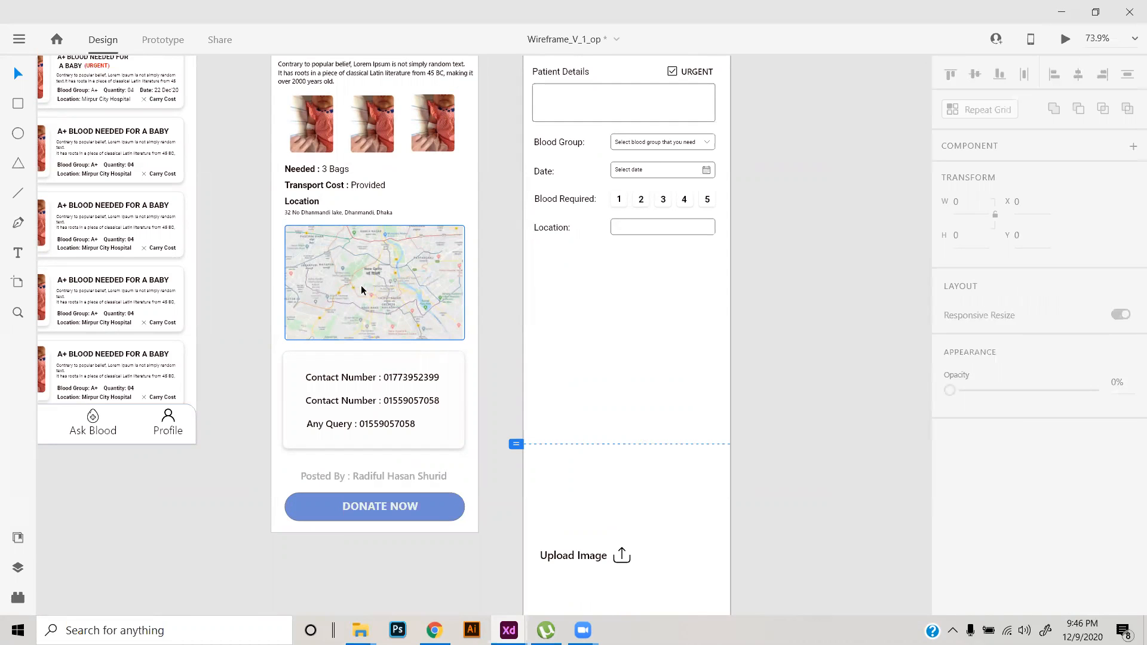
{"action": "key", "text": "ctrl+z"}
- Try moving the map image up under the Location row, and undo the move
{"action": "left_click", "coordinate": [624, 302]}
{"action": "scroll", "coordinate": [623, 302], "scroll_direction": "up", "scroll_amount": 3}
{"action": "left_click_drag", "start_coordinate": [657, 530], "coordinate": [648, 269]}
{"action": "key", "text": "ctrl+z"}
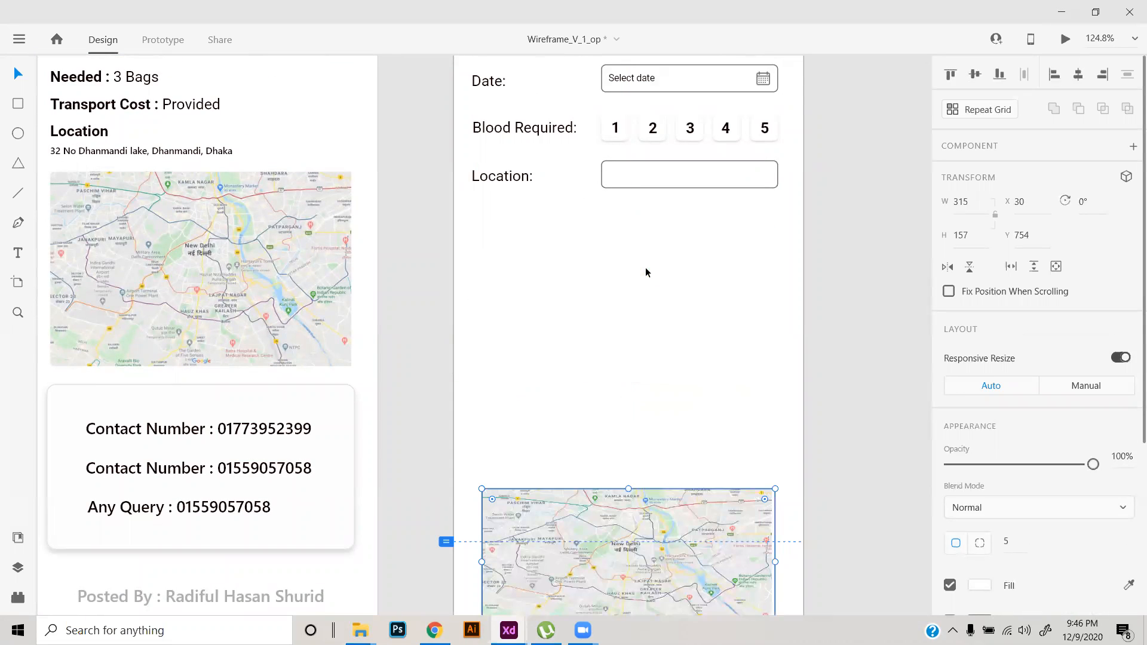
- Move the map image out of the Blood Post artboard onto the empty pasteboard
{"action": "scroll", "coordinate": [686, 378], "scroll_direction": "down", "scroll_amount": 6}
{"action": "left_click_drag", "start_coordinate": [725, 486], "coordinate": [556, 359]}
{"action": "left_click_drag", "start_coordinate": [507, 302], "coordinate": [738, 403]}
- Move the URGENT checkbox and its label from beside Patient Details to below the Location row
{"action": "scroll", "coordinate": [525, 210], "scroll_direction": "up", "scroll_amount": 4}
{"action": "left_click_drag", "start_coordinate": [528, 223], "coordinate": [600, 481]}
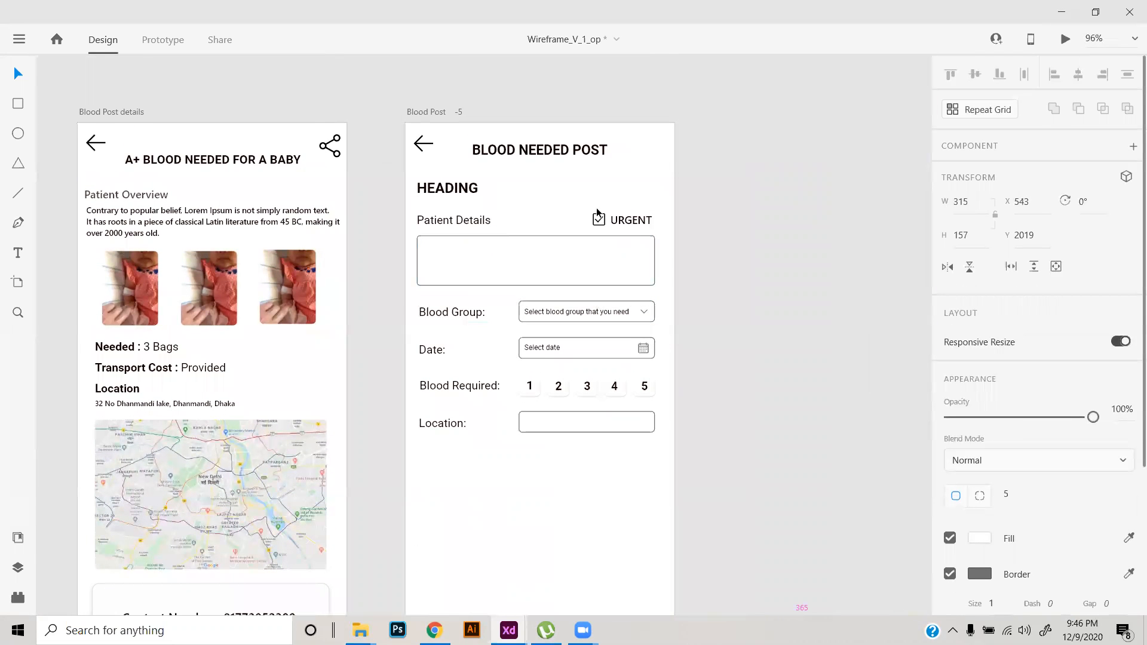
{"action": "left_click", "coordinate": [595, 221]}
{"action": "key", "text": "Escape"}
{"action": "left_click_drag", "start_coordinate": [626, 217], "coordinate": [455, 467]}
- Restyle the URGENT label's text in Roboto to match the other form labels
{"action": "double_click", "coordinate": [460, 465]}
{"action": "type", "text": "1"}
{"action": "key", "text": "Return"}
{"action": "left_click", "coordinate": [978, 457]}
{"action": "type", "text": "Roboto"}
{"action": "key", "text": "Return"}
{"action": "left_click", "coordinate": [418, 540]}
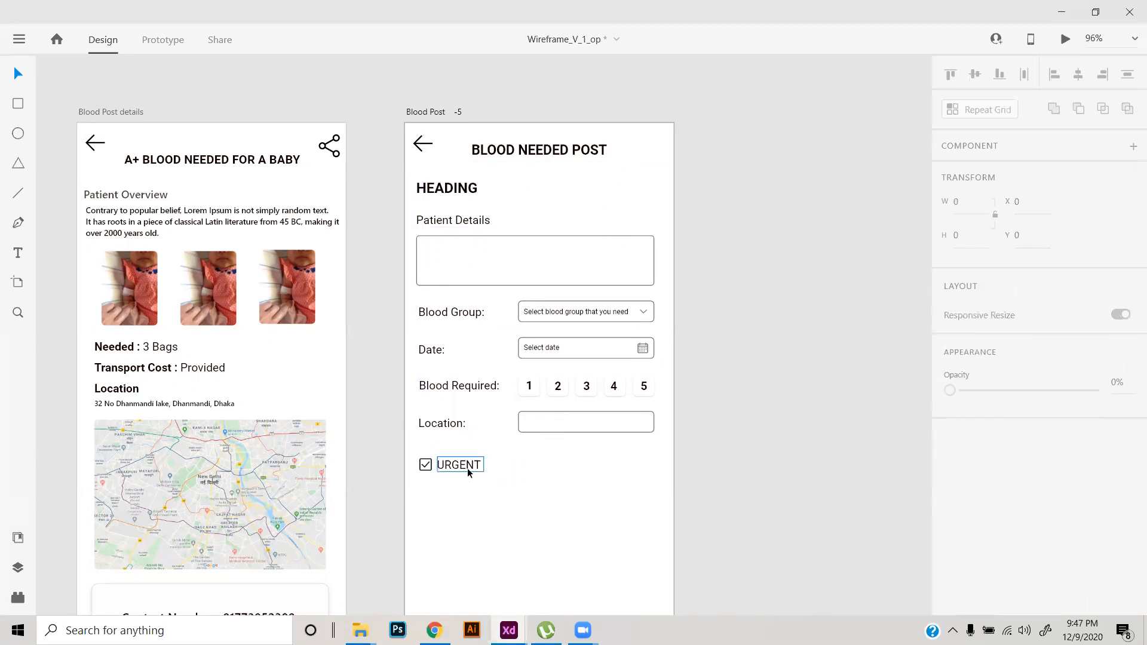
- Move the URGENT checkbox and label together up slightly to Y 463
{"action": "scroll", "coordinate": [467, 467], "scroll_direction": "up", "scroll_amount": 3}
{"action": "left_click_drag", "start_coordinate": [426, 486], "coordinate": [378, 436]}
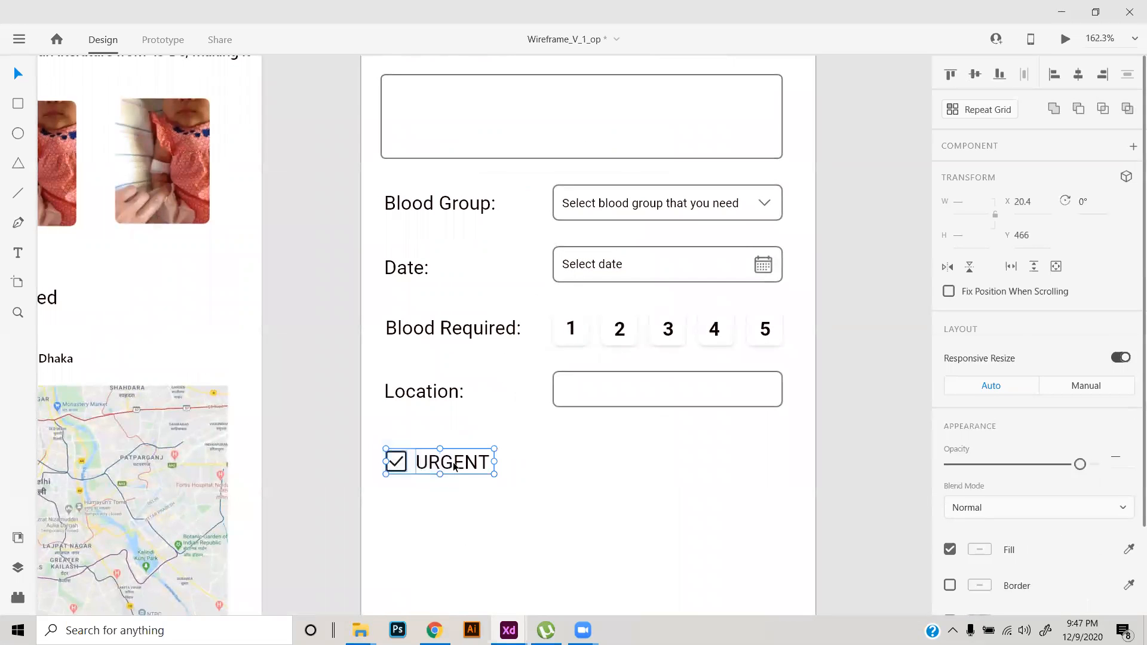
{"action": "left_click_drag", "start_coordinate": [453, 467], "coordinate": [453, 462]}
{"action": "left_click", "coordinate": [464, 499]}
- Try editing the URGENT checkbox icon's path points and deleting the icon, and undo the deletion
{"action": "left_click", "coordinate": [397, 461]}
{"action": "double_click", "coordinate": [397, 461]}
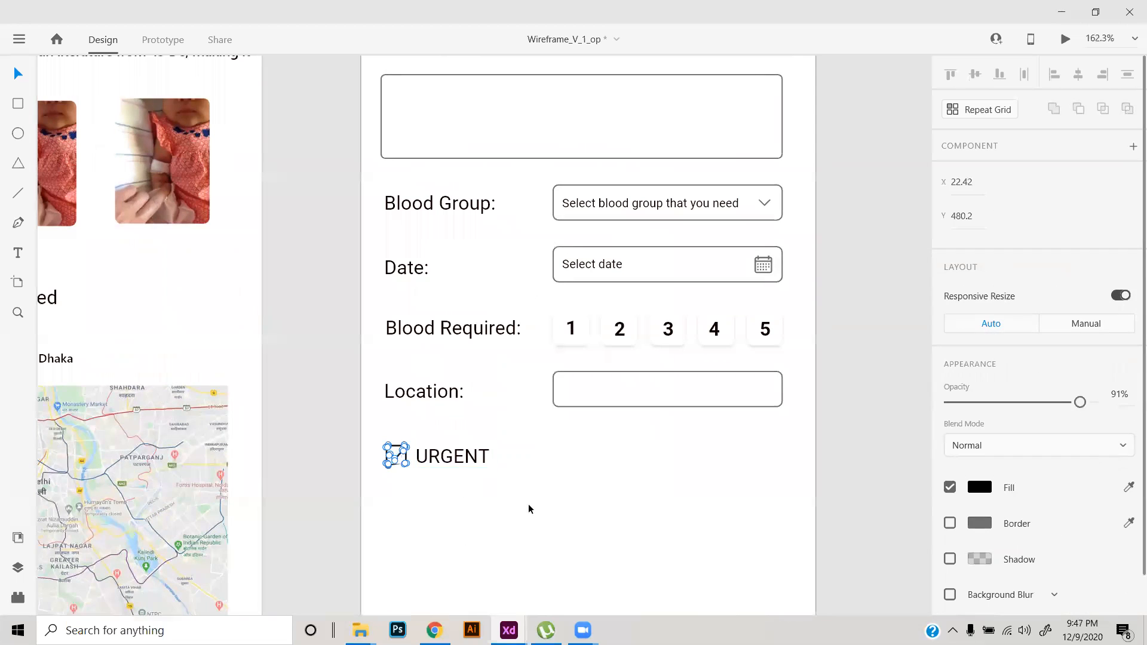
{"action": "left_click", "coordinate": [475, 524]}
{"action": "left_click", "coordinate": [476, 525]}
{"action": "left_click", "coordinate": [402, 473]}
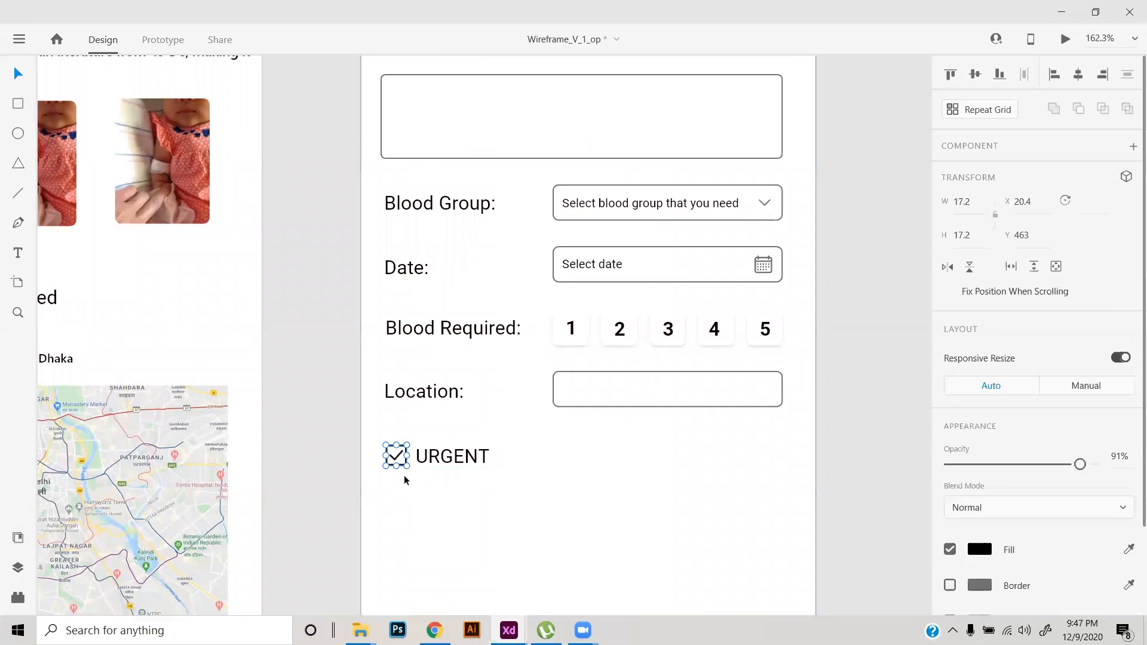
{"action": "left_click", "coordinate": [399, 458]}
{"action": "key", "text": "Delete"}
{"action": "key", "text": "ctrl+z"}
{"action": "right_click", "coordinate": [399, 459]}
{"action": "left_click", "coordinate": [423, 540]}
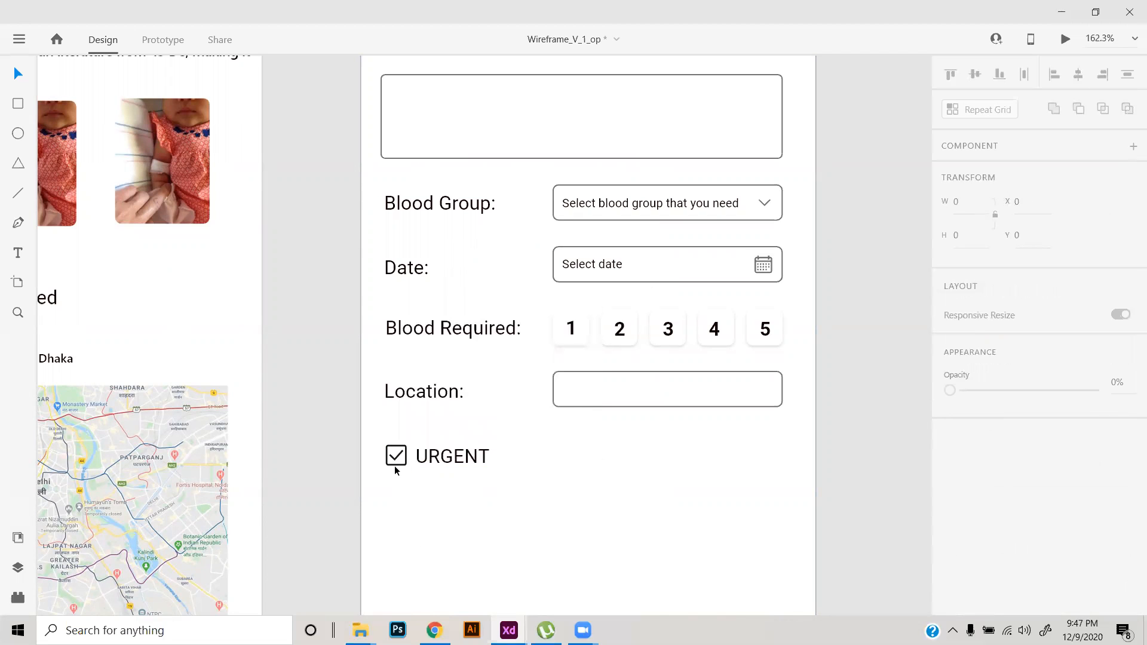
{"action": "right_click", "coordinate": [395, 461]}
{"action": "key", "text": "Escape"}
{"action": "right_click", "coordinate": [396, 461]}
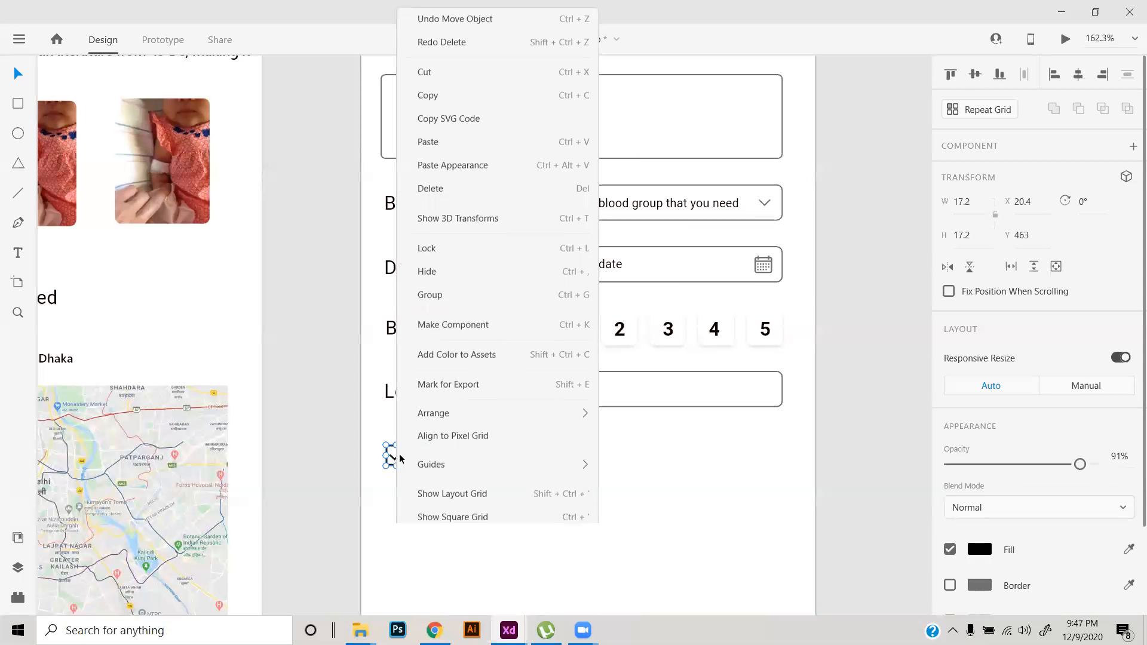
{"action": "left_click", "coordinate": [398, 540]}
- Try moving the URGENT checkbox icon, undo the move, and open its path points for inspection
{"action": "scroll", "coordinate": [381, 479], "scroll_direction": "up", "scroll_amount": 8}
{"action": "left_click_drag", "start_coordinate": [444, 425], "coordinate": [456, 446]}
{"action": "key", "text": "ctrl+z"}
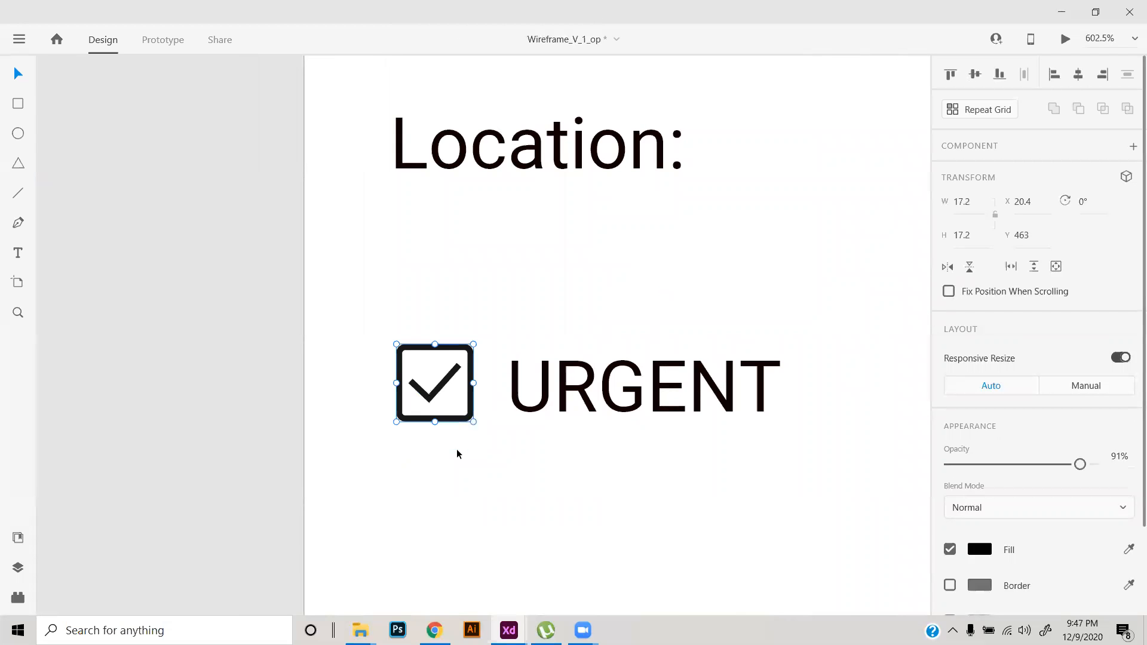
{"action": "double_click", "coordinate": [447, 384]}
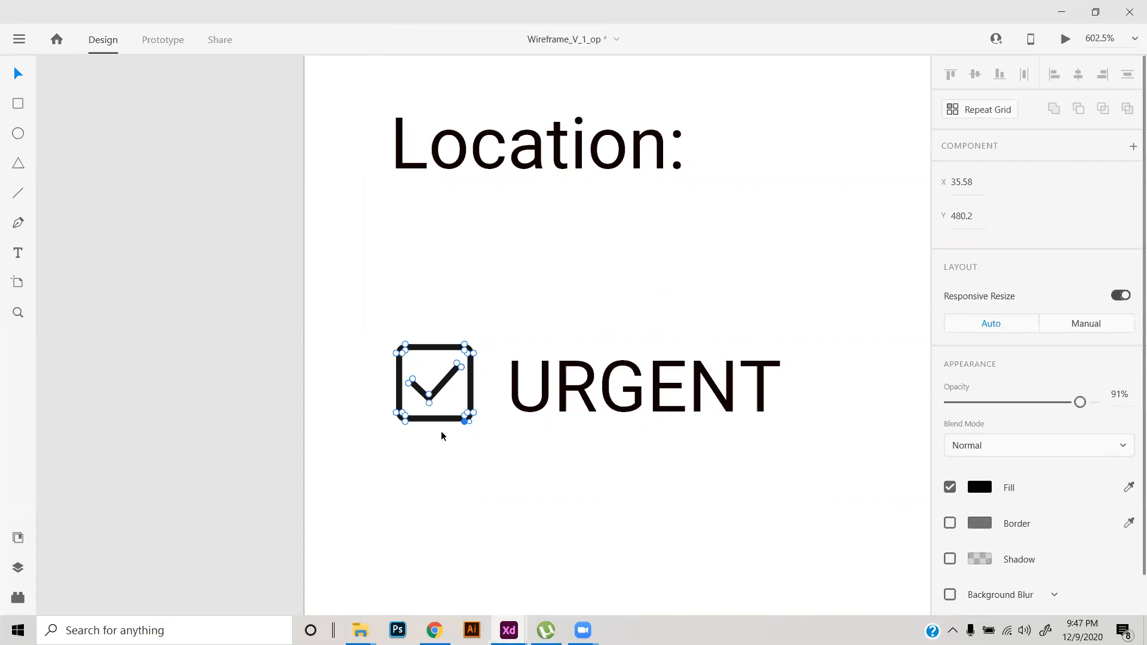
{"action": "key", "text": "Escape"}
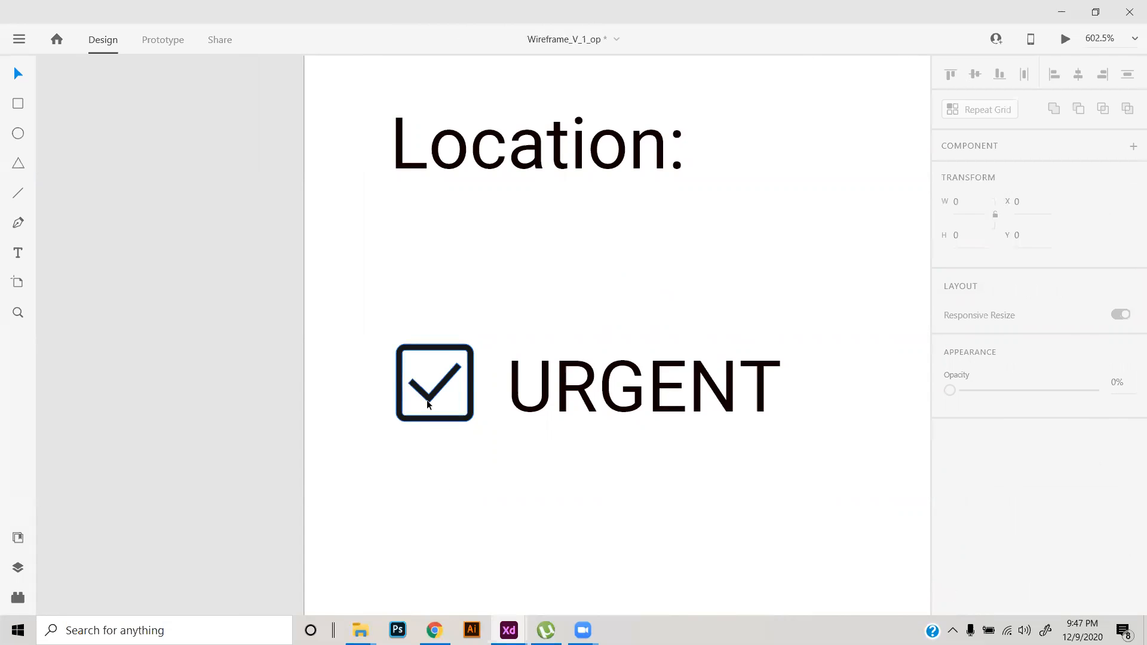
- Delete the path points of the checkmark inside the URGENT checkbox icon, leaving only the empty square
{"action": "double_click", "coordinate": [432, 397]}
{"action": "left_click", "coordinate": [429, 403]}
{"action": "key", "text": "Delete"}
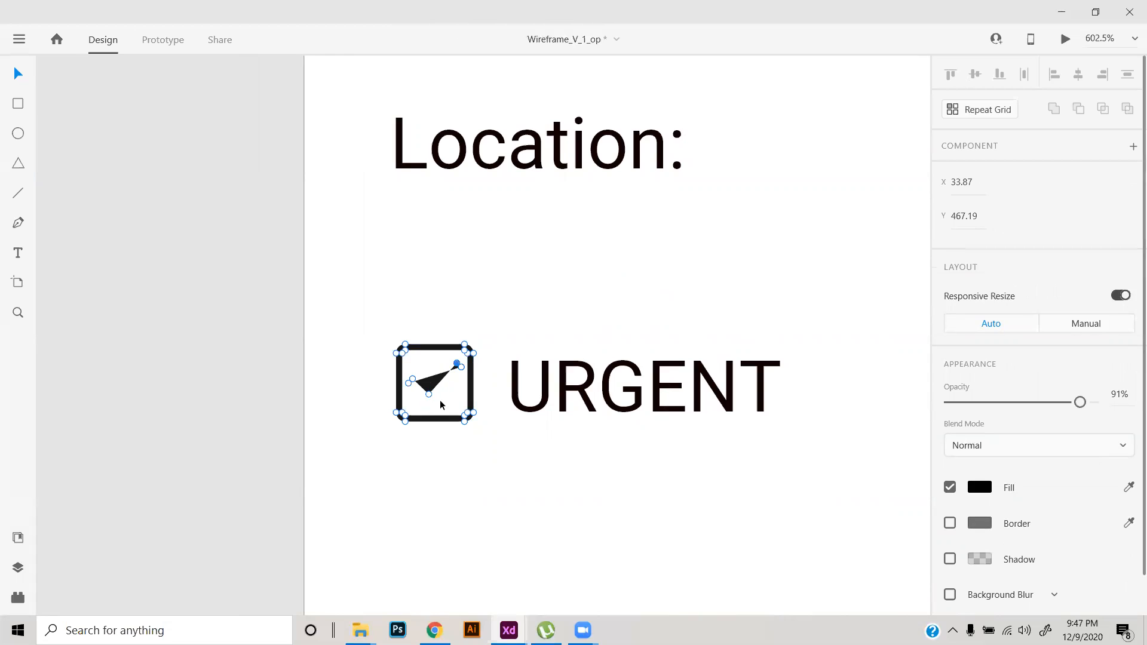
{"action": "left_click", "coordinate": [427, 394]}
{"action": "key", "text": "Delete"}
{"action": "left_click_drag", "start_coordinate": [455, 364], "coordinate": [461, 368]}
{"action": "left_click", "coordinate": [415, 377]}
{"action": "key", "text": "Delete"}
{"action": "left_click", "coordinate": [408, 384]}
{"action": "key", "text": "Delete"}
{"action": "double_click", "coordinate": [453, 489]}
- Place the upload icon between the Location row and a lowered URGENT checkbox row, and delete the icon's leftover element
{"action": "scroll", "coordinate": [467, 472], "scroll_direction": "down", "scroll_amount": 8}
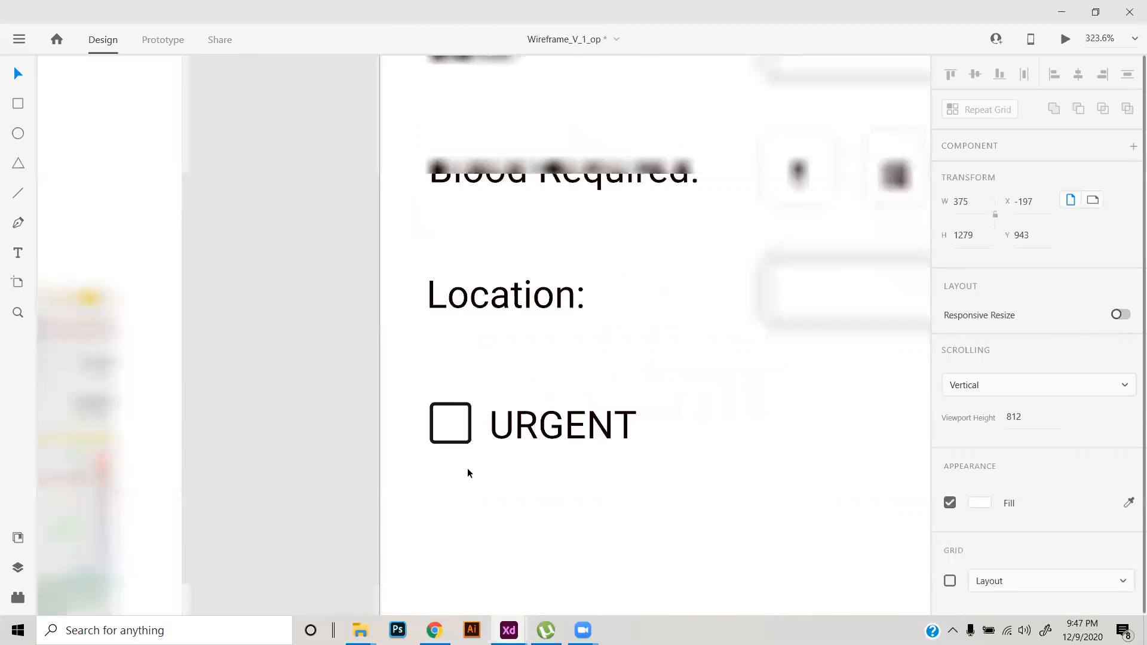
{"action": "scroll", "coordinate": [468, 477], "scroll_direction": "up", "scroll_amount": 3}
{"action": "scroll", "coordinate": [473, 478], "scroll_direction": "up", "scroll_amount": 1}
{"action": "scroll", "coordinate": [471, 475], "scroll_direction": "down", "scroll_amount": 4}
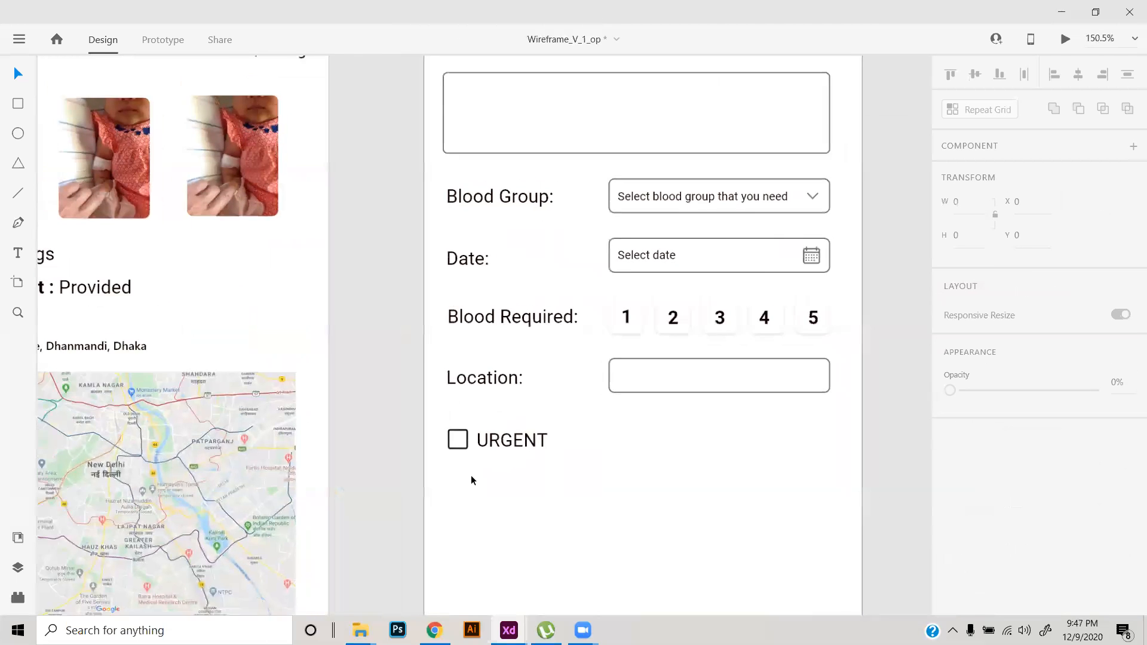
{"action": "left_click_drag", "start_coordinate": [515, 504], "coordinate": [508, 263]}
{"action": "left_click_drag", "start_coordinate": [449, 497], "coordinate": [548, 558]}
{"action": "mouse_move", "coordinate": [488, 525]}
{"action": "left_mouse_down"}
{"action": "mouse_move", "coordinate": [496, 428]}
{"action": "mouse_move", "coordinate": [464, 278]}
{"action": "mouse_move", "coordinate": [493, 357]}
{"action": "mouse_move", "coordinate": [501, 495]}
{"action": "left_mouse_up"}
{"action": "scroll", "coordinate": [465, 263], "scroll_direction": "up", "scroll_amount": 3}
{"action": "scroll", "coordinate": [466, 247], "scroll_direction": "up", "scroll_amount": 3}
{"action": "left_click", "coordinate": [463, 365]}
{"action": "scroll", "coordinate": [475, 421], "scroll_direction": "up", "scroll_amount": 2}
{"action": "left_click_drag", "start_coordinate": [477, 418], "coordinate": [492, 309]}
{"action": "double_click", "coordinate": [492, 309]}
{"action": "key", "text": "Escape"}
{"action": "key", "text": "Delete"}
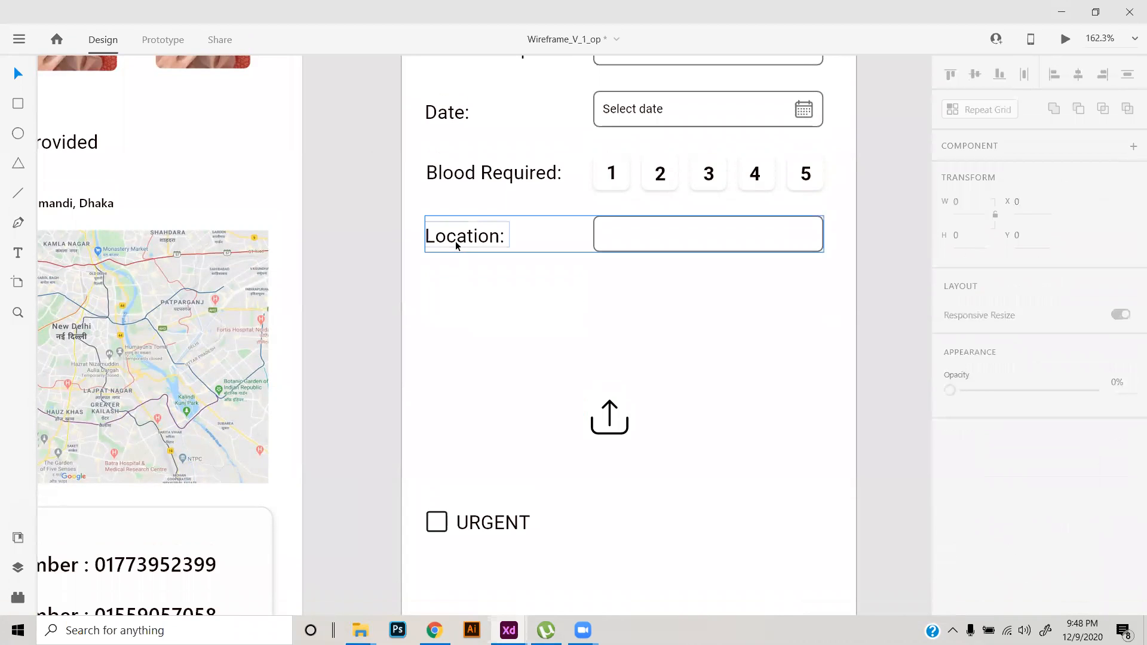
- Duplicate the Location row directly below itself and rename the copy's label to Image:
{"action": "left_click", "coordinate": [455, 239]}
{"action": "left_click_drag", "start_coordinate": [455, 239], "coordinate": [359, 293]}
{"action": "double_click", "coordinate": [464, 297]}
{"action": "double_click", "coordinate": [464, 297]}
{"action": "left_click", "coordinate": [467, 297]}
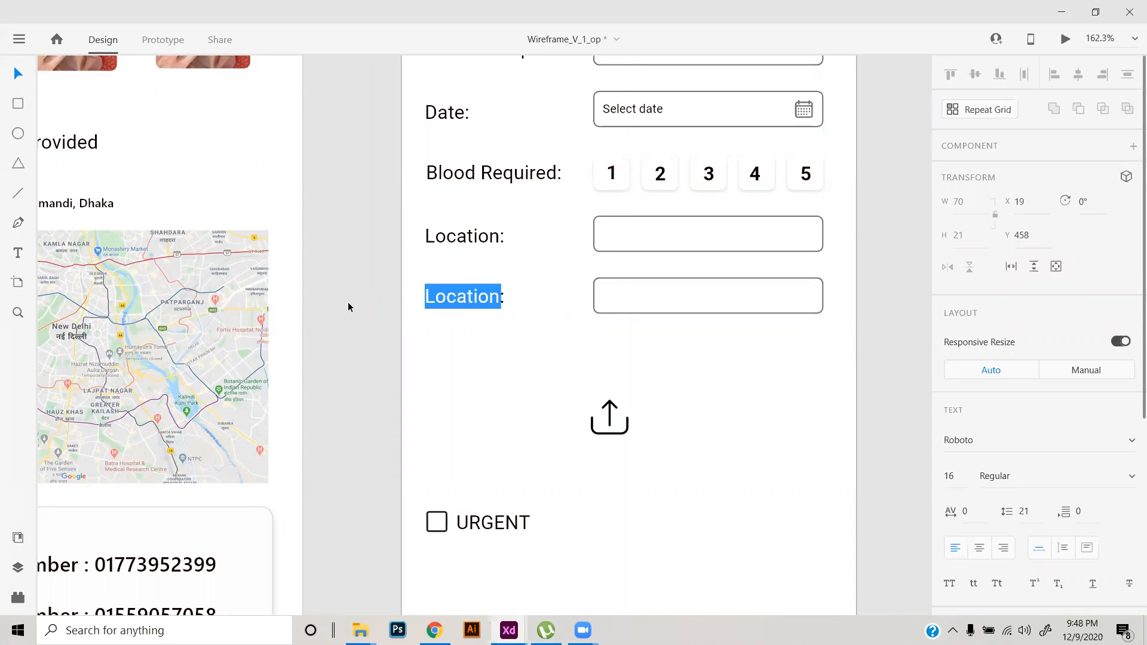
{"action": "type", "text": "Image:"}
{"action": "key", "text": "Escape"}
- Cut the upload icon and paste it into the Image row's group
{"action": "left_click", "coordinate": [609, 406]}
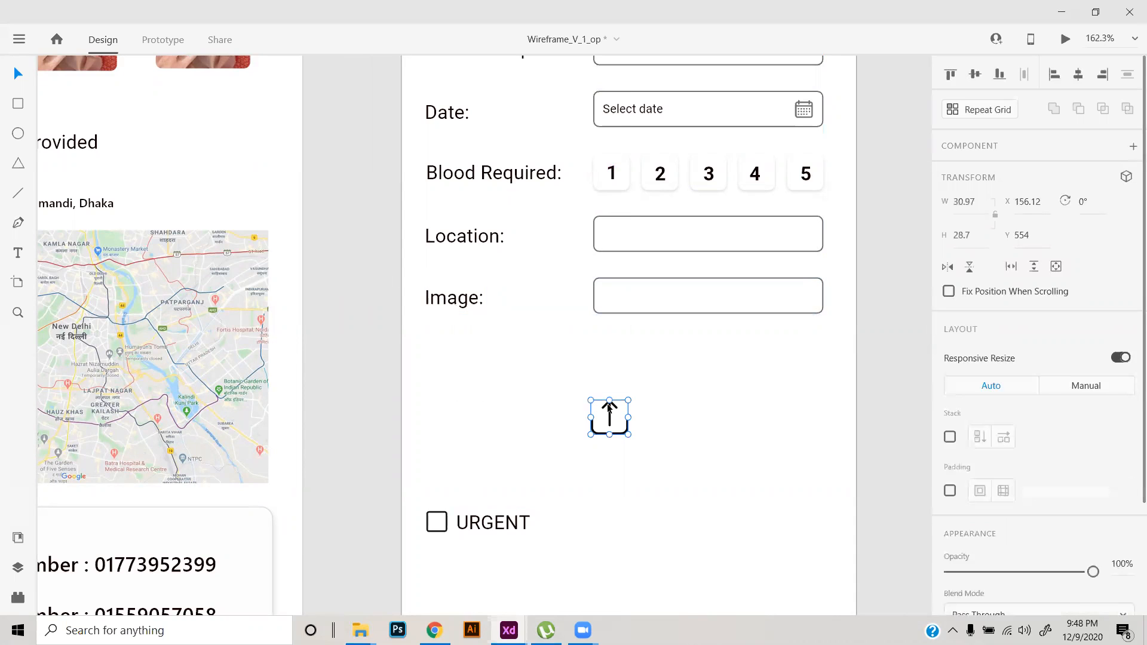
{"action": "key", "text": "Delete"}
{"action": "left_click", "coordinate": [726, 305]}
{"action": "double_click", "coordinate": [727, 308]}
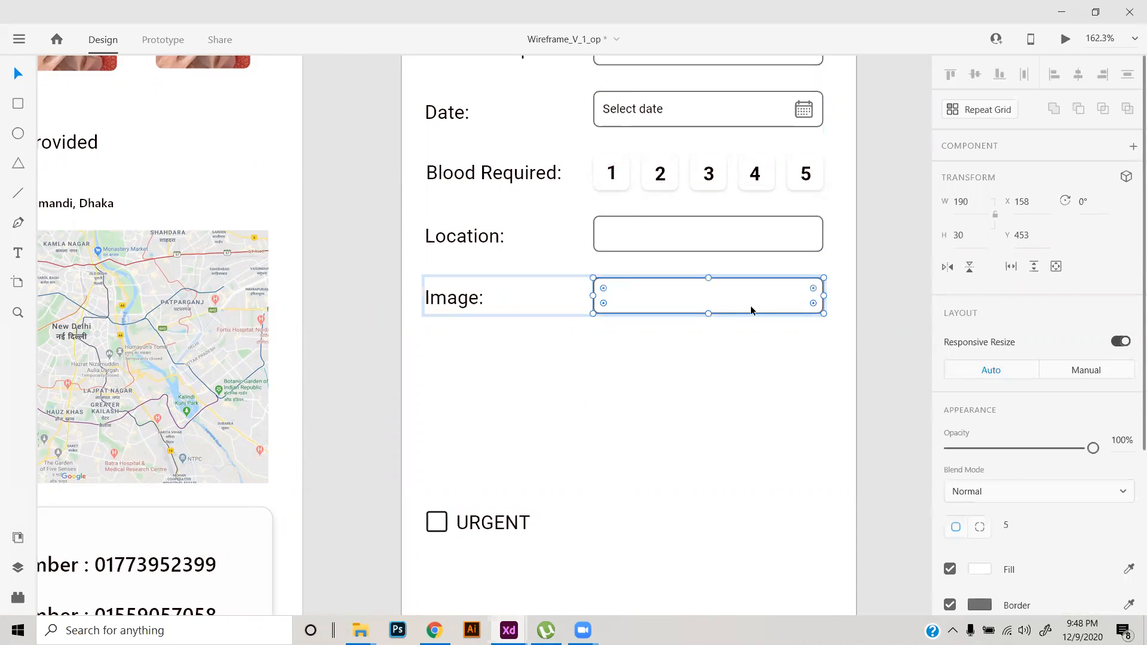
{"action": "key", "text": "ctrl+z"}
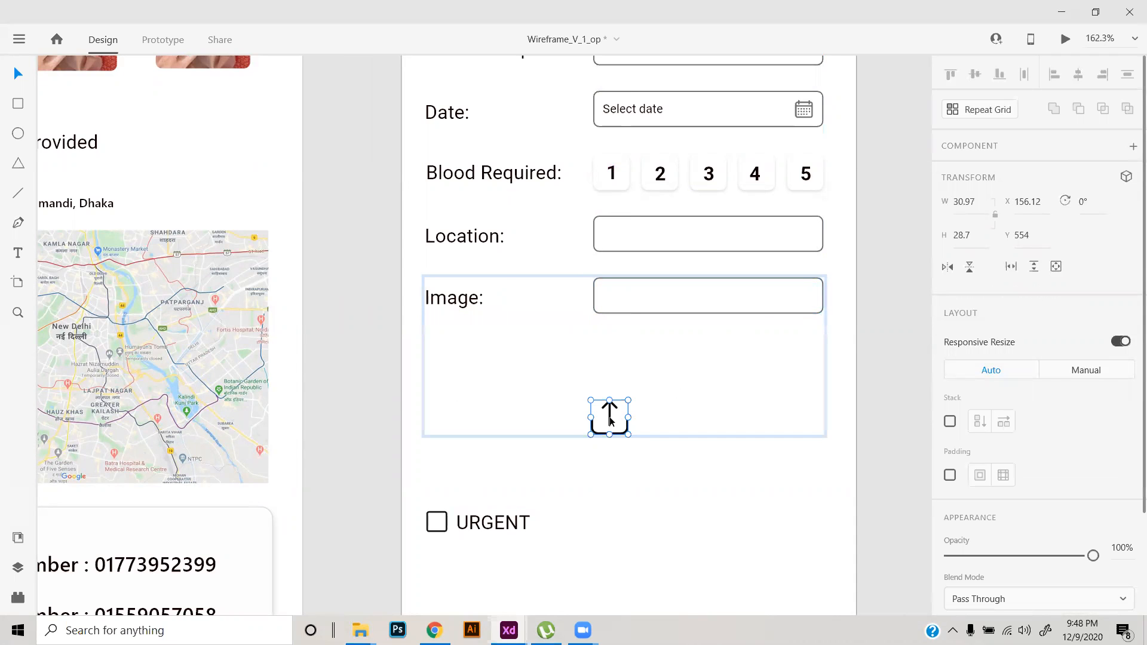
- Shrink the upload icon to about 12 by 11 and place it vertically centred near the right end of the Image field
{"action": "left_click_drag", "start_coordinate": [608, 417], "coordinate": [742, 299]}
{"action": "left_click_drag", "start_coordinate": [799, 302], "coordinate": [822, 317]}
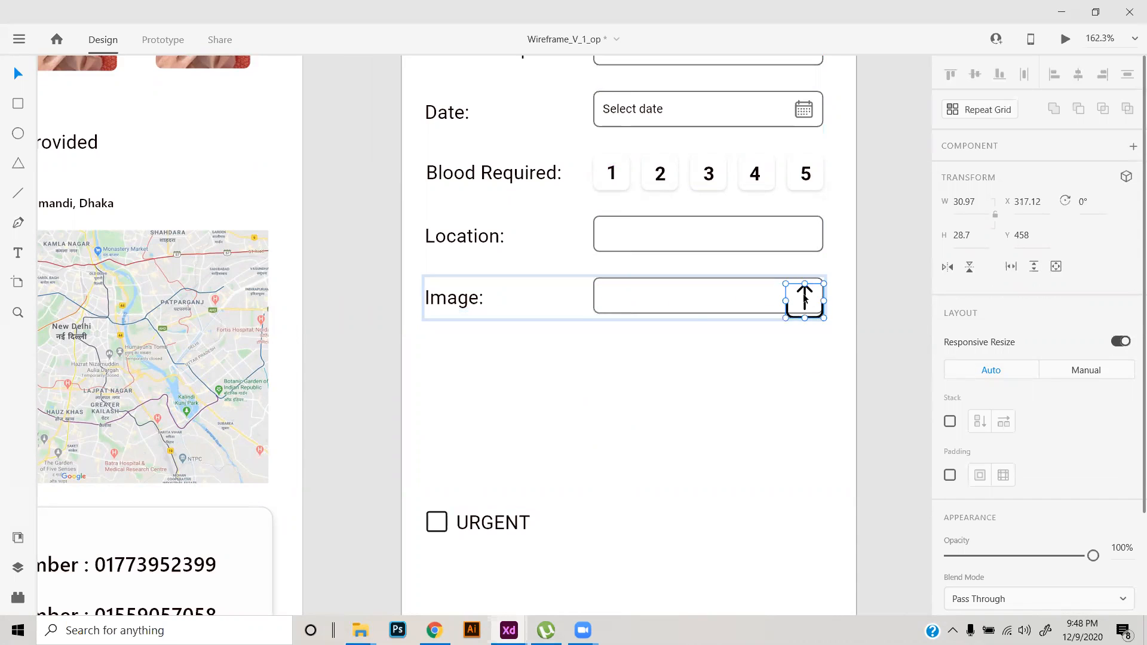
{"action": "scroll", "coordinate": [802, 289], "scroll_direction": "up", "scroll_amount": 5}
{"action": "left_click_drag", "start_coordinate": [854, 367], "coordinate": [821, 335]}
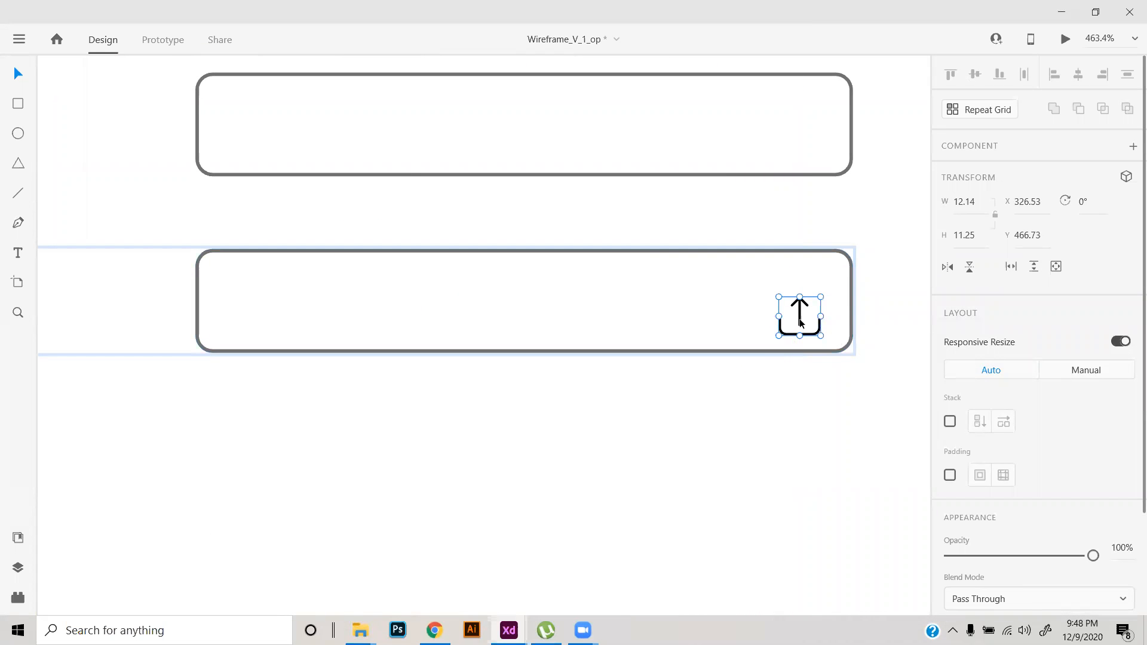
{"action": "key", "text": "Up"}
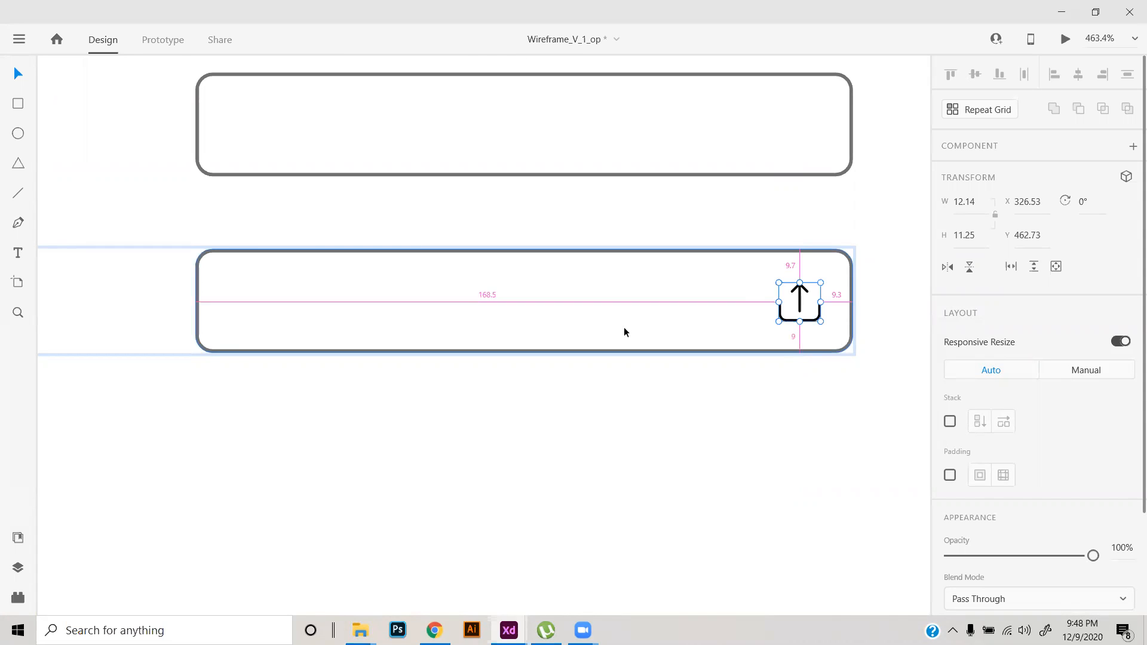
{"action": "scroll", "coordinate": [624, 327], "scroll_direction": "down", "scroll_amount": 5}
{"action": "left_click", "coordinate": [581, 385]}
- Copy the Select date placeholder text and select the Image field inside its group
{"action": "scroll", "coordinate": [580, 287], "scroll_direction": "up", "scroll_amount": 3}
{"action": "scroll", "coordinate": [519, 300], "scroll_direction": "down", "scroll_amount": 6}
{"action": "scroll", "coordinate": [513, 309], "scroll_direction": "up", "scroll_amount": 1}
{"action": "scroll", "coordinate": [513, 312], "scroll_direction": "up", "scroll_amount": 3}
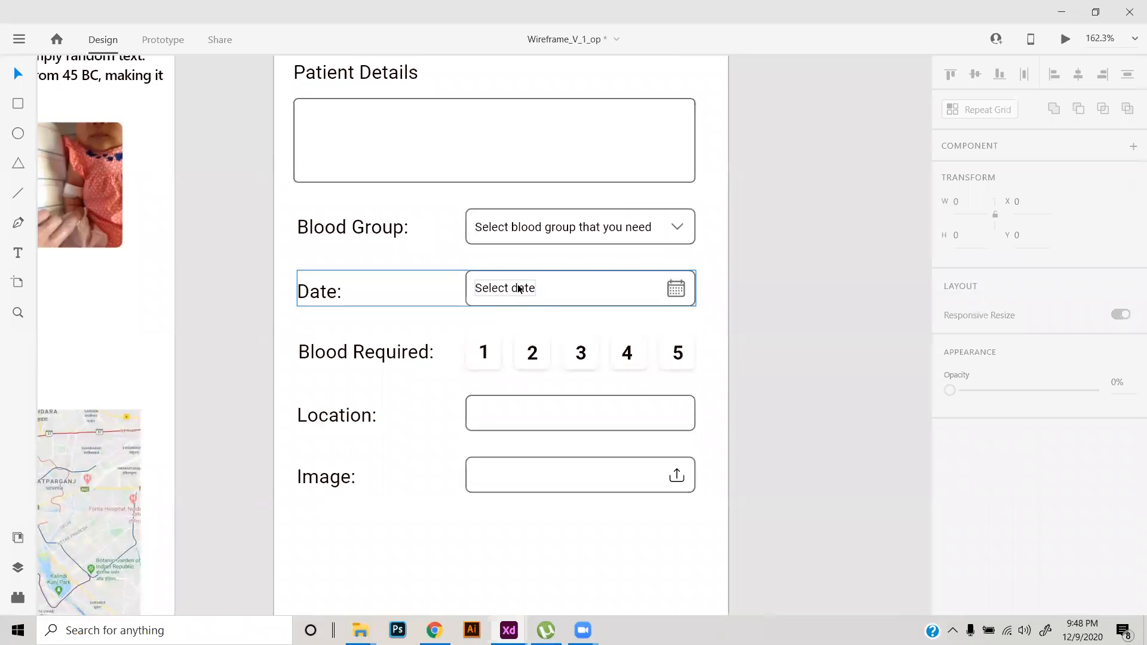
{"action": "double_click", "coordinate": [517, 290]}
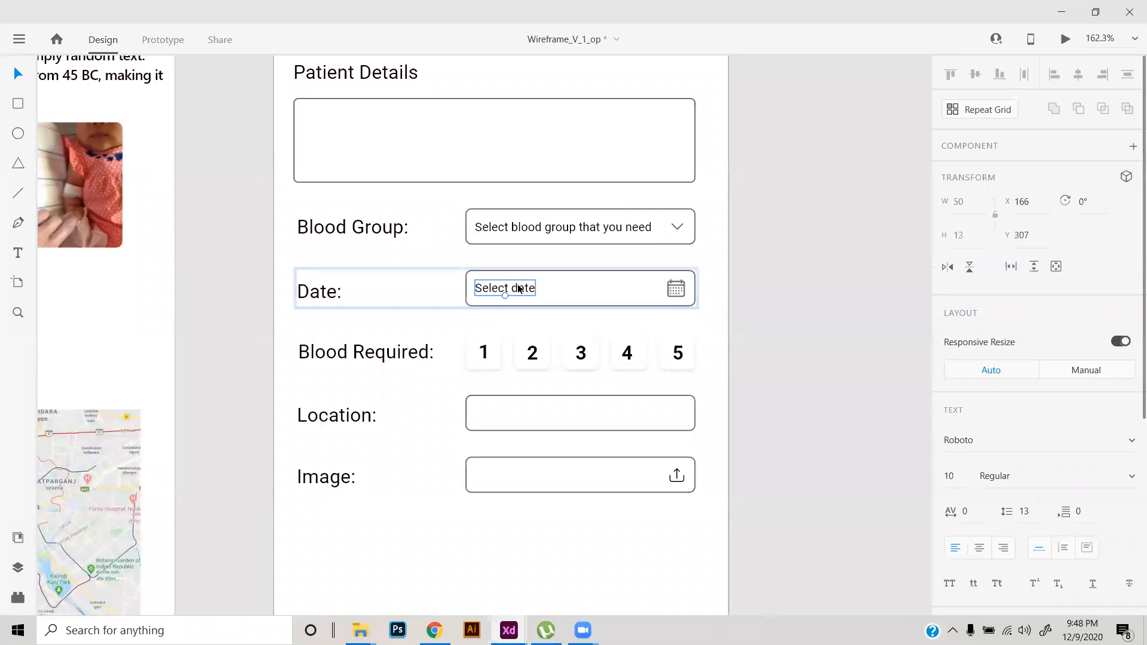
{"action": "left_click", "coordinate": [531, 500]}
{"action": "scroll", "coordinate": [522, 451], "scroll_direction": "up", "scroll_amount": 2}
{"action": "double_click", "coordinate": [521, 451]}
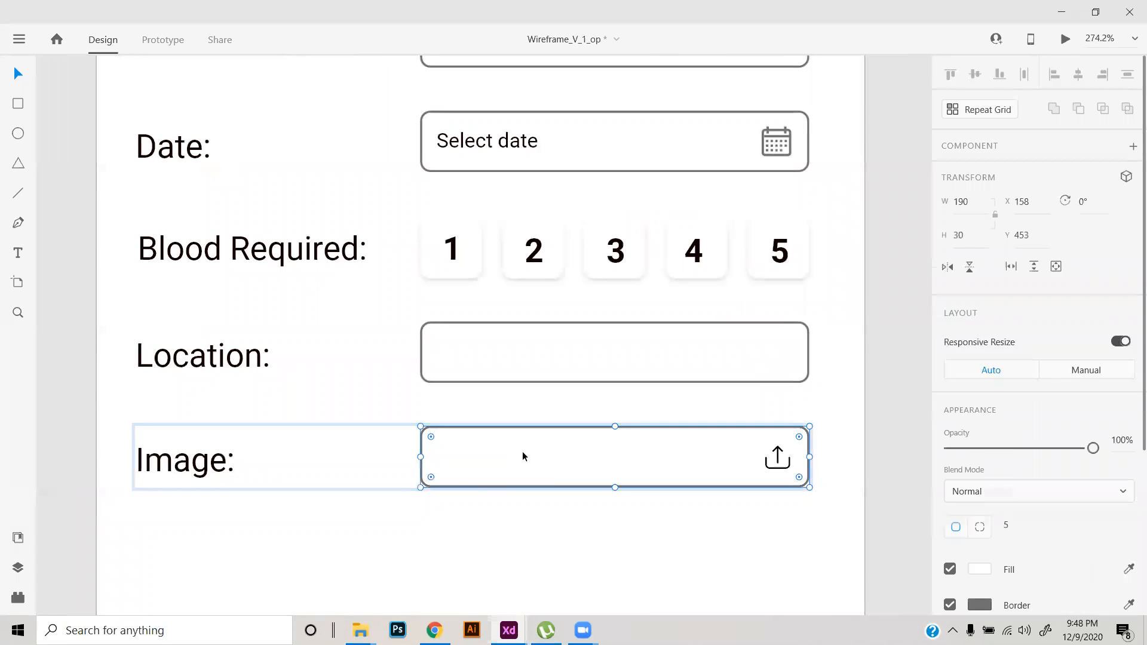
{"action": "key", "text": "ctrl+v"}
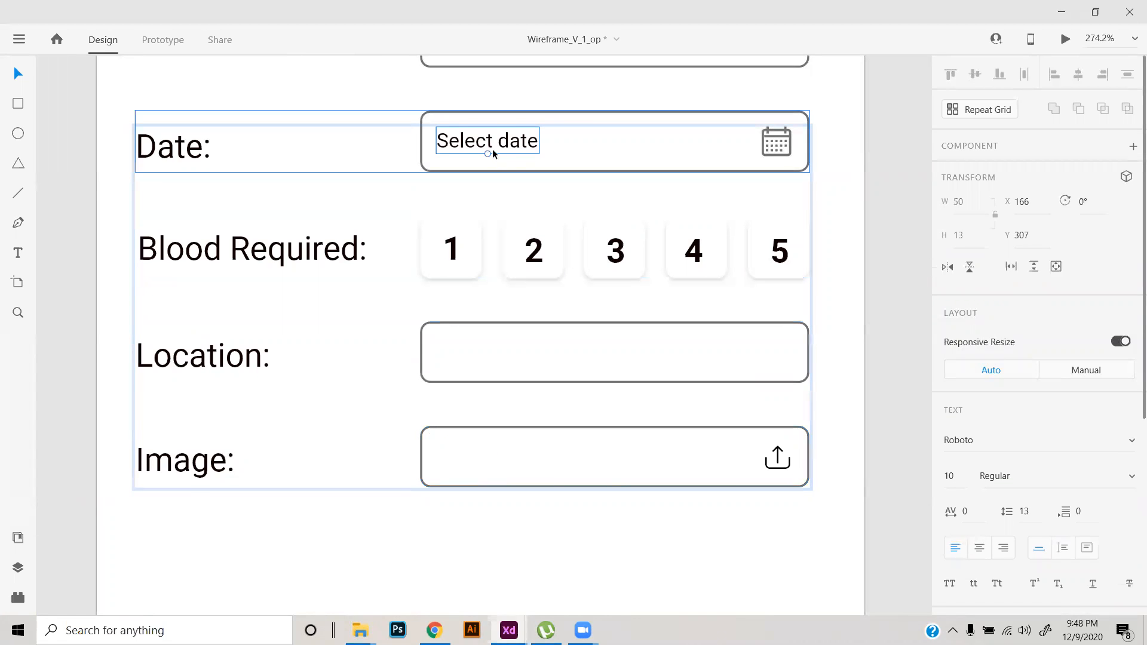
{"action": "left_click_drag", "start_coordinate": [488, 142], "coordinate": [506, 293]}
{"action": "key", "text": "ctrl+z"}
{"action": "left_click_drag", "start_coordinate": [503, 171], "coordinate": [513, 269]}
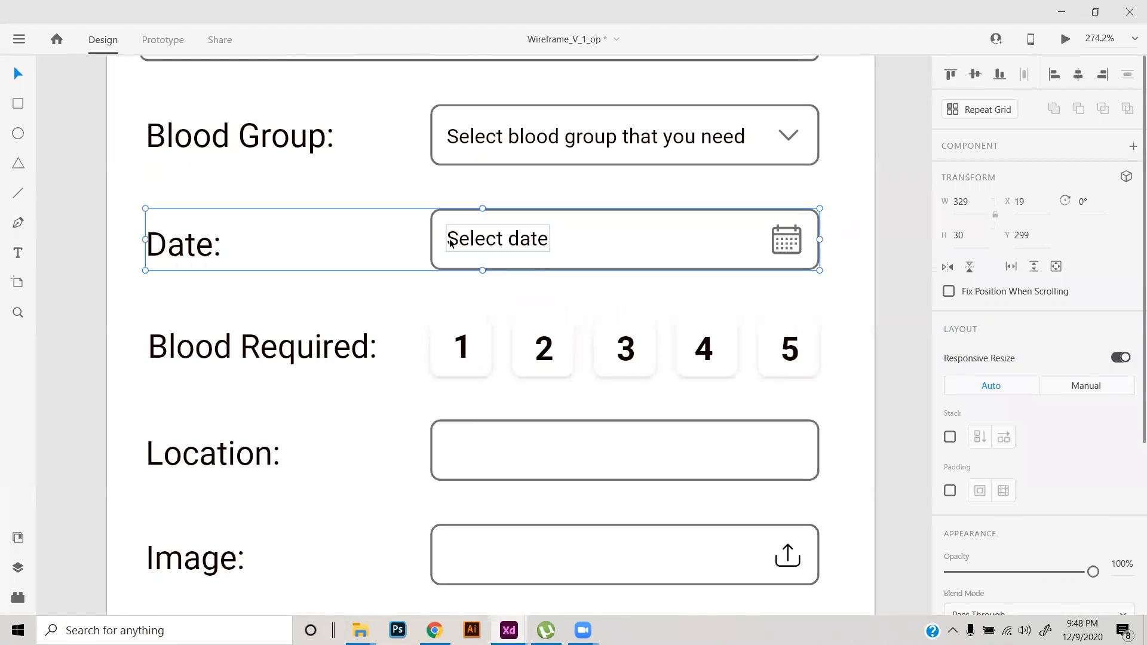
{"action": "left_click_drag", "start_coordinate": [453, 237], "coordinate": [453, 251]}
{"action": "key", "text": "ctrl+z"}
{"action": "key", "text": "ctrl+z"}
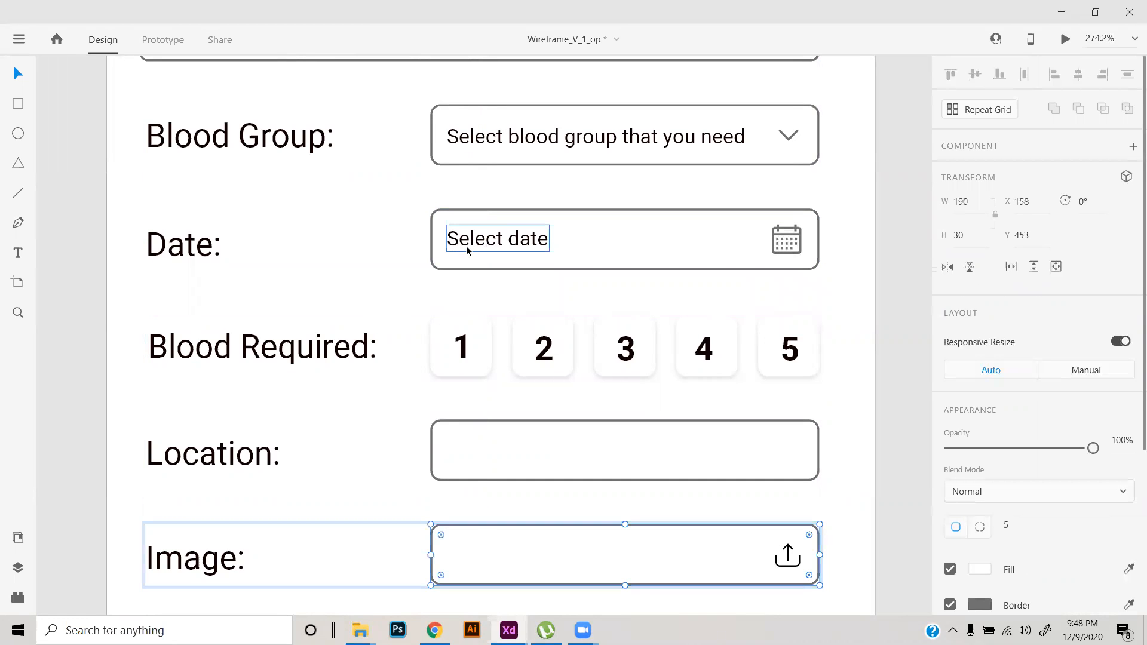
- Paste the Select date text into the Image row's group and move it straight down into the Image field at Y 462
{"action": "key", "text": "ctrl+v"}
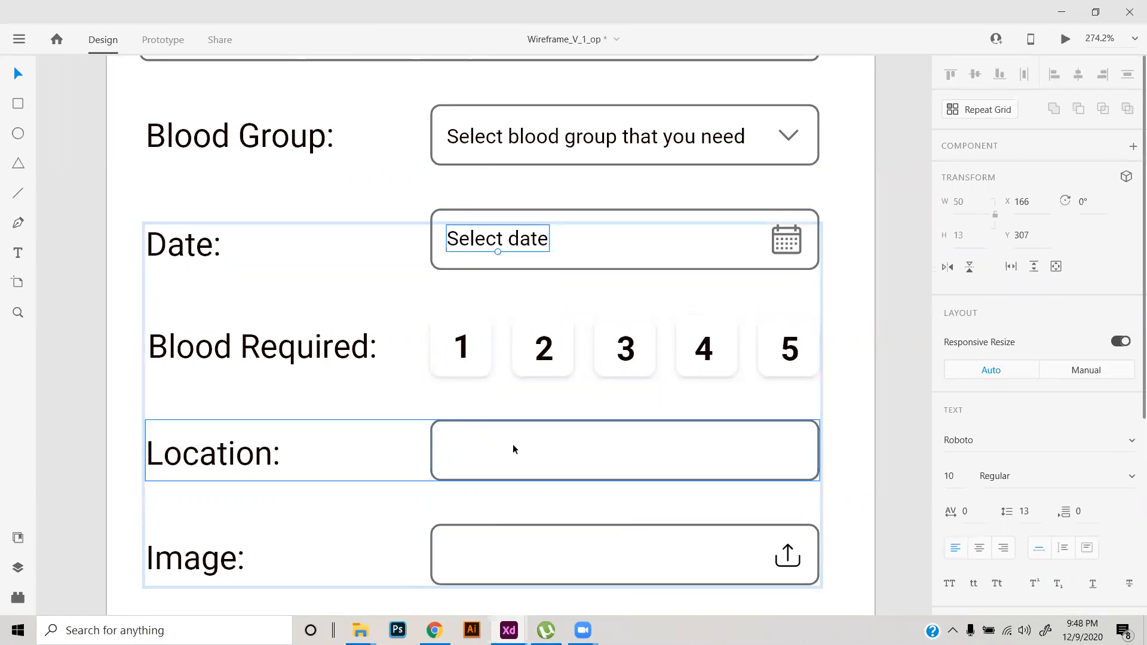
{"action": "key", "text": "shift+Down"}
{"action": "key", "text": "shift+Down"}
{"action": "key", "text": "shift+Down"}
{"action": "key", "text": "shift+Down"}
{"action": "key", "text": "shift+Down"}
{"action": "key", "text": "shift+Down"}
{"action": "key", "text": "shift+Down"}
{"action": "key", "text": "shift+Down"}
{"action": "key", "text": "shift+Down"}
{"action": "key", "text": "shift+Down"}
{"action": "key", "text": "shift+Down"}
{"action": "key", "text": "shift+Down"}
{"action": "key", "text": "shift+Down"}
{"action": "key", "text": "shift+Down"}
{"action": "key", "text": "shift+Down"}
{"action": "key", "text": "shift+Down"}
{"action": "key", "text": "shift+Down"}
{"action": "key", "text": "shift+Down"}
{"action": "key", "text": "shift+Up"}
{"action": "key", "text": "shift+Up"}
{"action": "key", "text": "shift+Up"}
{"action": "key", "text": "Down"}
{"action": "key", "text": "Down"}
{"action": "key", "text": "Down"}
{"action": "key", "text": "Down"}
{"action": "key", "text": "Down"}
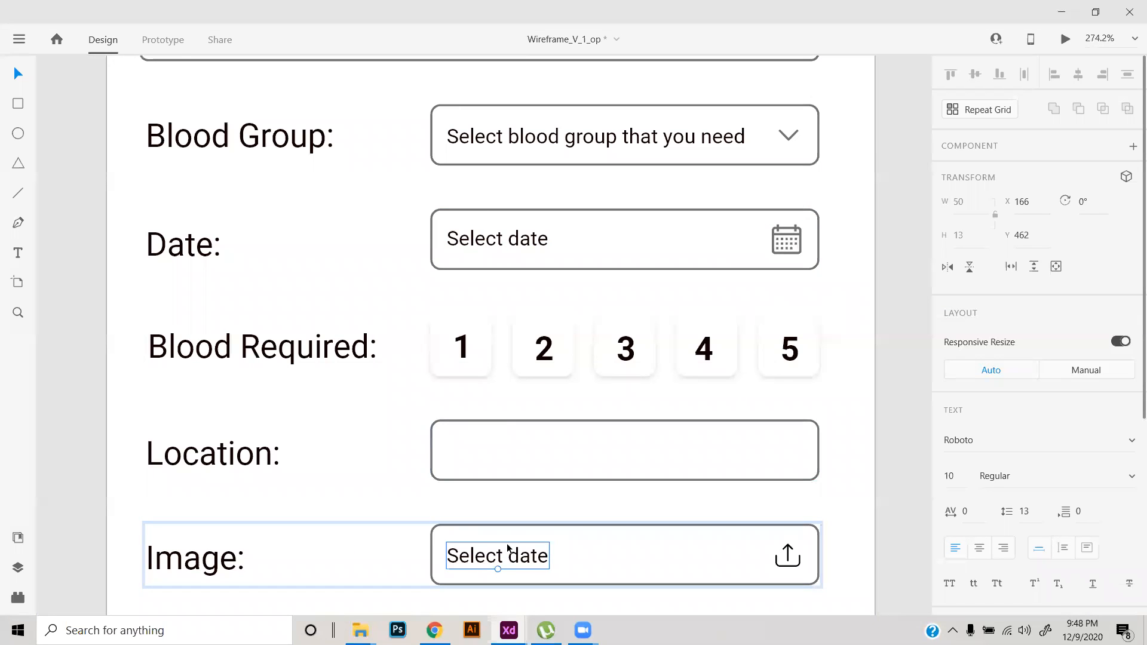
- Change the Image field's placeholder text to Upload image
{"action": "double_click", "coordinate": [506, 557]}
{"action": "type", "text": "U"}
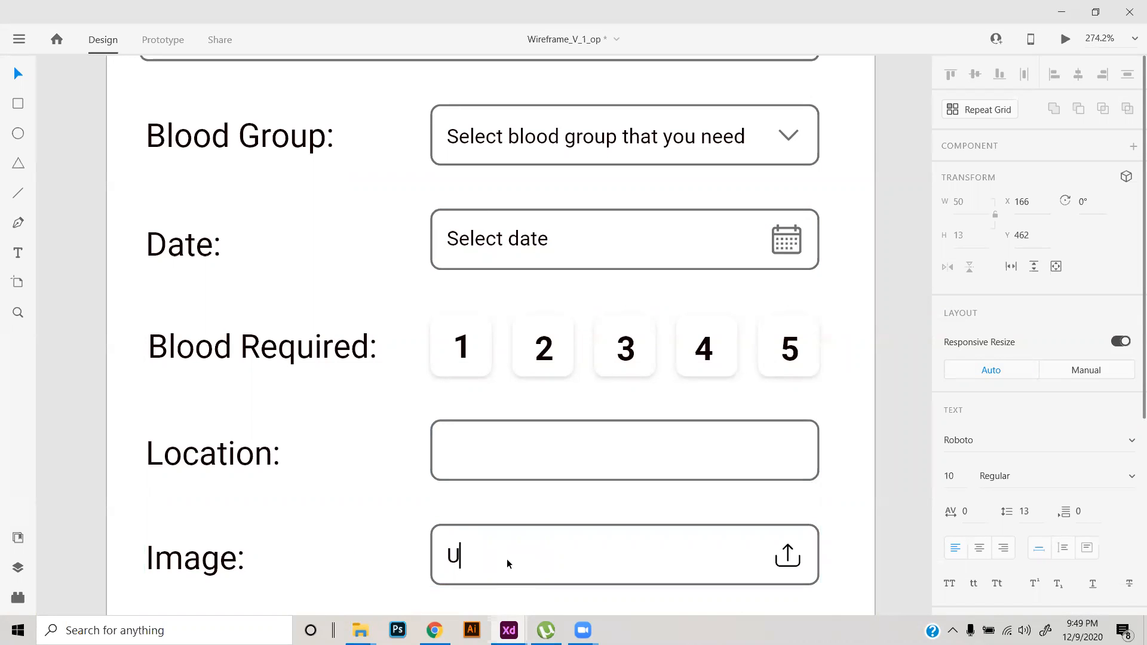
{"action": "type", "text": "pload image"}
{"action": "key", "text": "Escape"}
- Move the URGENT checkbox and label up to sit directly below the Image row
{"action": "scroll", "coordinate": [339, 539], "scroll_direction": "down", "scroll_amount": 5}
{"action": "left_click", "coordinate": [572, 589]}
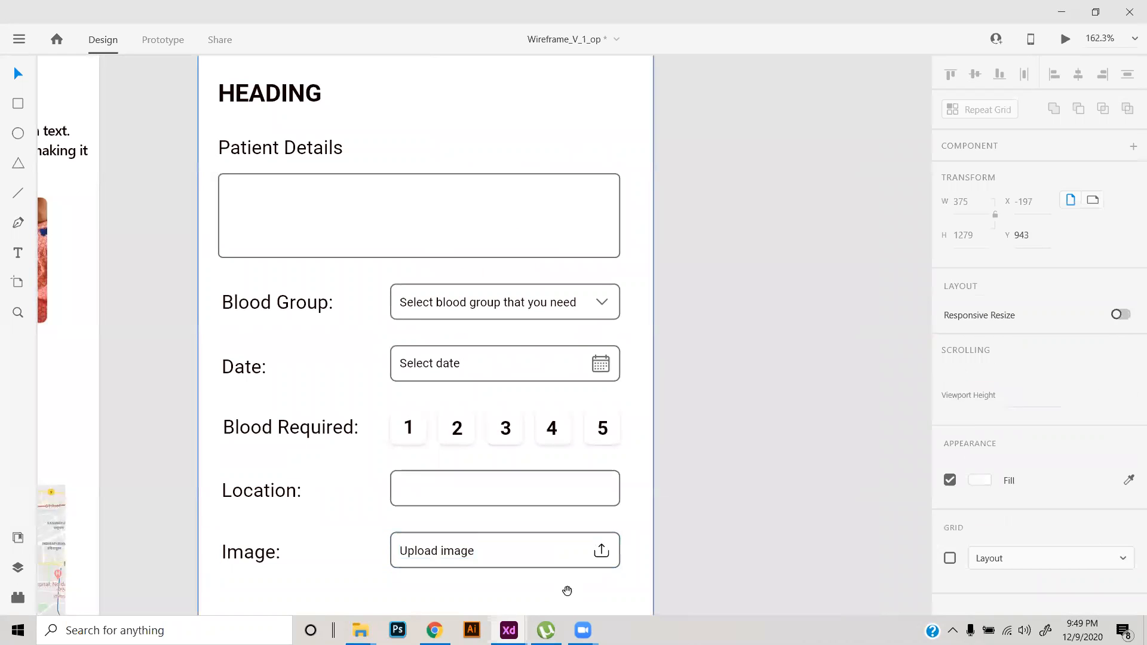
{"action": "scroll", "coordinate": [591, 454], "scroll_direction": "down", "scroll_amount": 5}
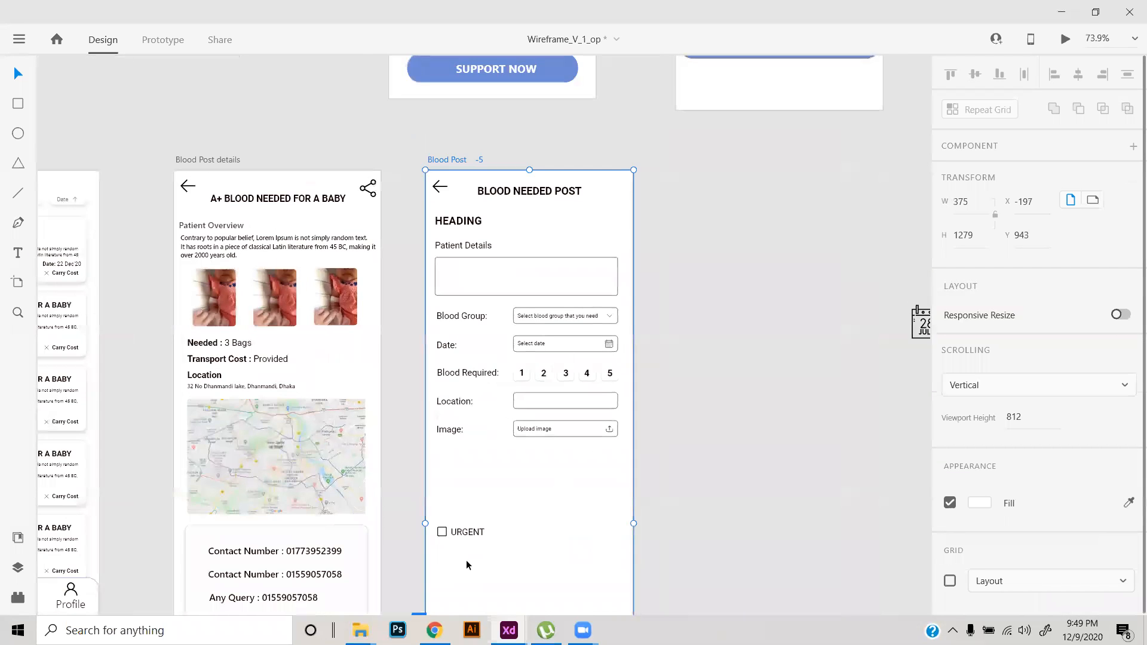
{"action": "scroll", "coordinate": [466, 560], "scroll_direction": "up", "scroll_amount": 3}
{"action": "left_click", "coordinate": [466, 515]}
{"action": "left_click_drag", "start_coordinate": [466, 516], "coordinate": [471, 385]}
{"action": "left_click", "coordinate": [461, 401]}
{"action": "scroll", "coordinate": [481, 451], "scroll_direction": "down", "scroll_amount": 1}
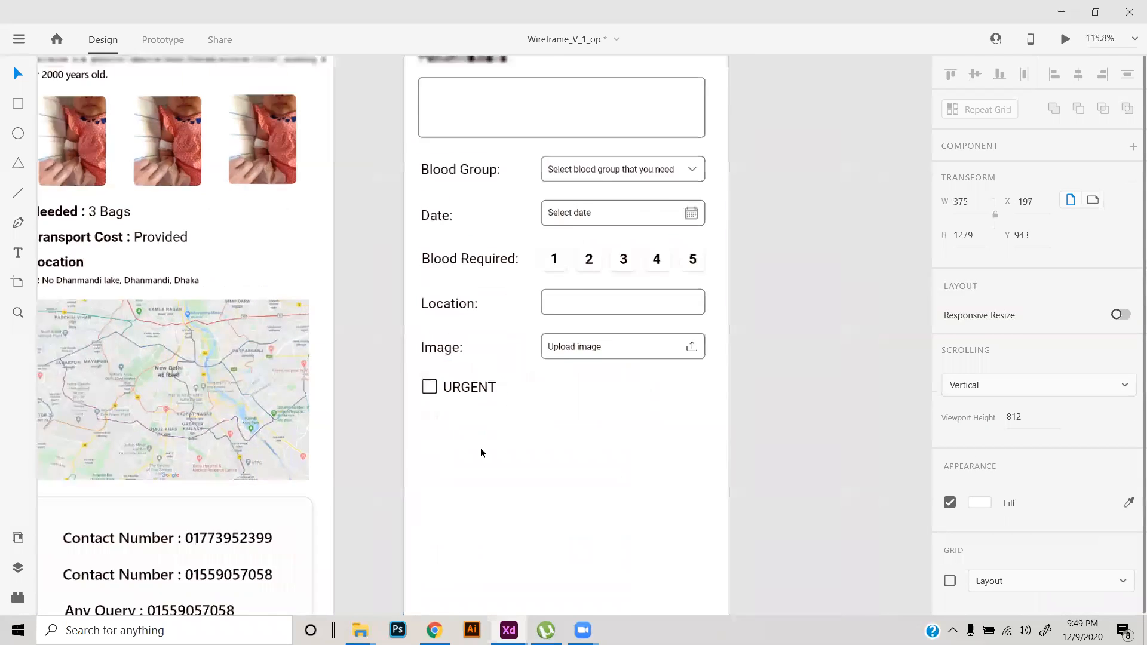
- Move the POST button with its text up below the URGENT row, to Y 551
{"action": "scroll", "coordinate": [480, 447], "scroll_direction": "down", "scroll_amount": 5}
{"action": "scroll", "coordinate": [530, 432], "scroll_direction": "up", "scroll_amount": 1}
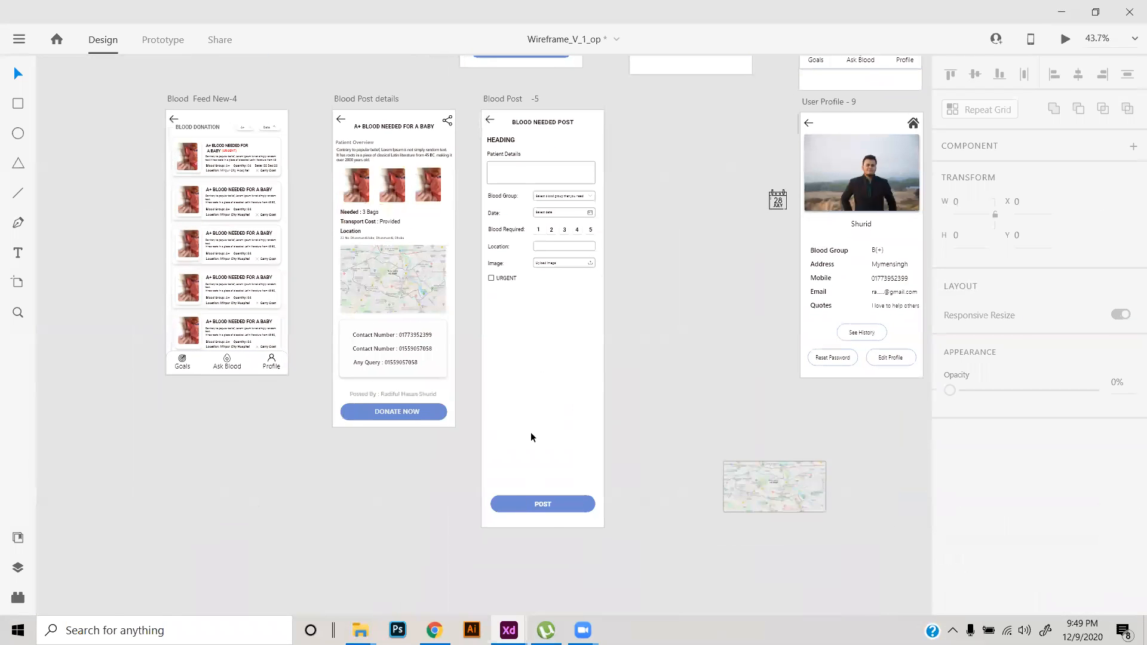
{"action": "left_click", "coordinate": [546, 499]}
{"action": "left_click_drag", "start_coordinate": [543, 502], "coordinate": [564, 298]}
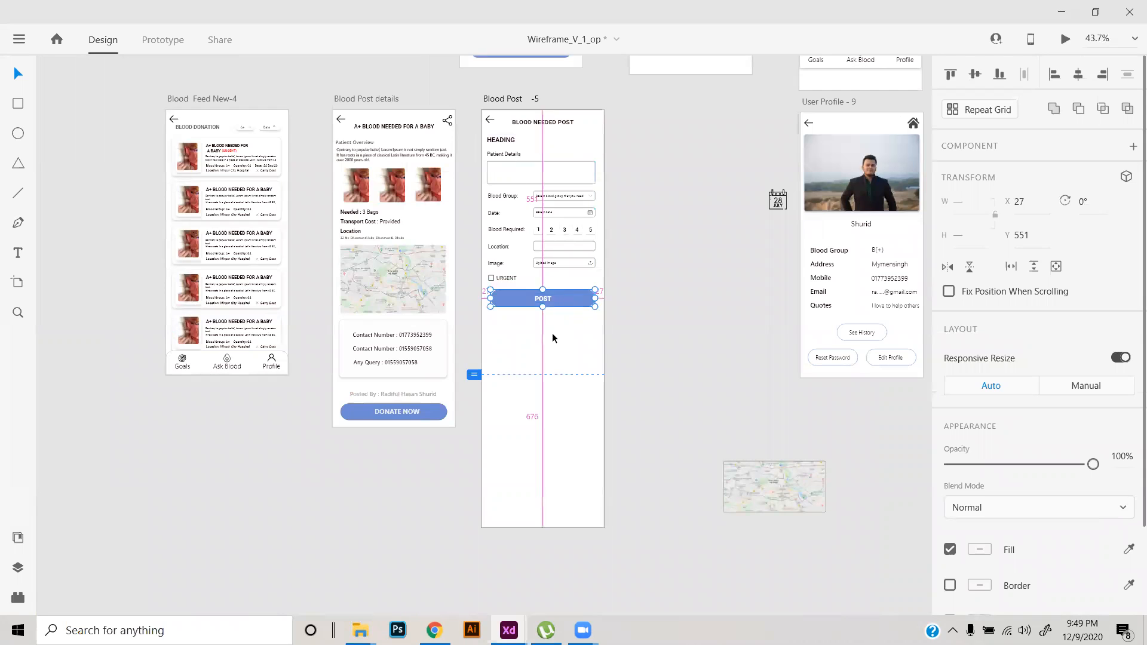
{"action": "scroll", "coordinate": [551, 338], "scroll_direction": "up", "scroll_amount": 4}
{"action": "scroll", "coordinate": [568, 448], "scroll_direction": "up", "scroll_amount": 1}
- Lower the POST button and its text to Y 578 to leave more space below the URGENT row
{"action": "left_click_drag", "start_coordinate": [601, 390], "coordinate": [596, 423]}
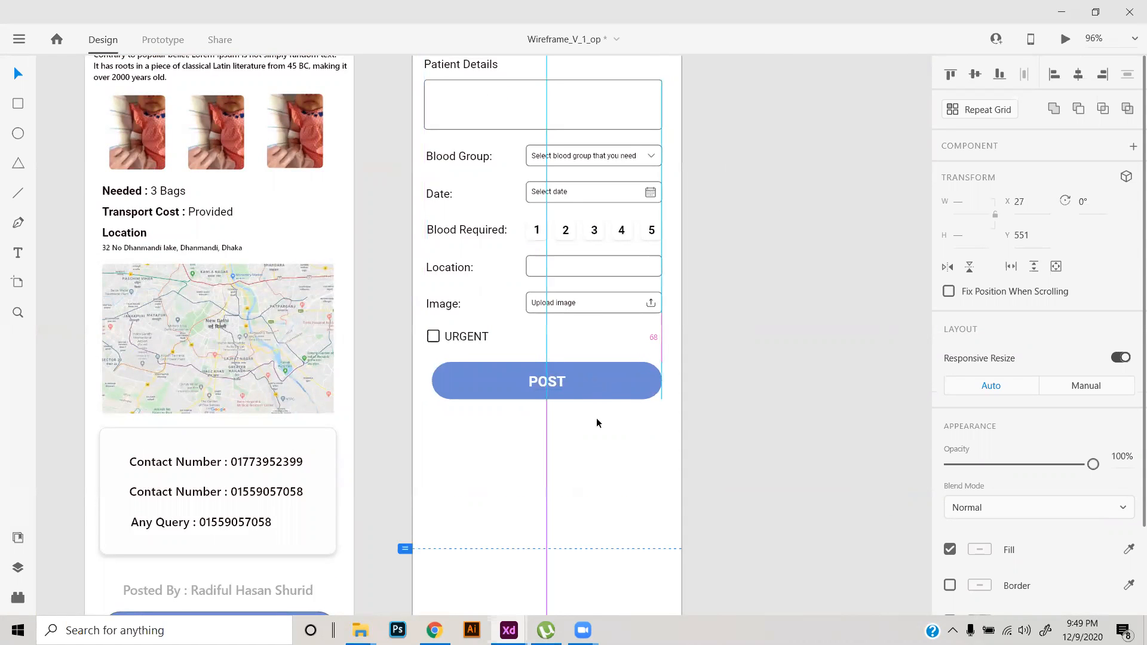
{"action": "left_click", "coordinate": [593, 456]}
{"action": "scroll", "coordinate": [593, 457], "scroll_direction": "down", "scroll_amount": 3}
{"action": "scroll", "coordinate": [593, 456], "scroll_direction": "up", "scroll_amount": 3}
{"action": "left_click", "coordinate": [600, 389]}
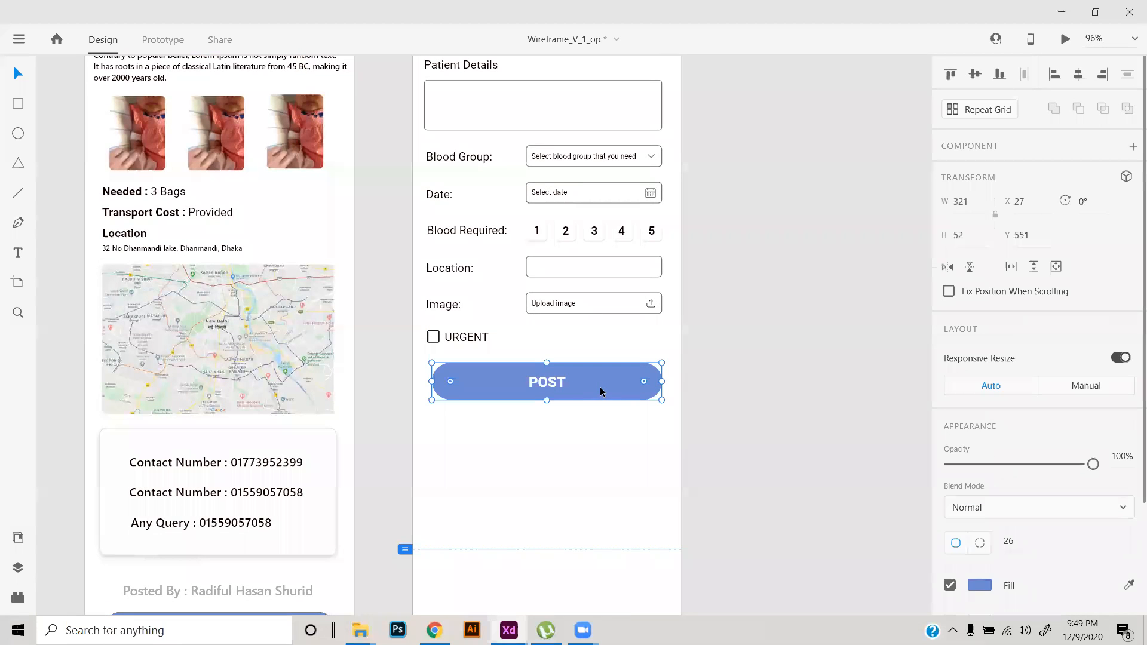
{"action": "left_click", "coordinate": [542, 383], "text": "shift"}
{"action": "left_click_drag", "start_coordinate": [552, 385], "coordinate": [553, 404]}
{"action": "left_click", "coordinate": [575, 456]}
- Set the POST button's height to 50 and centre the POST text vertically inside it
{"action": "left_click", "coordinate": [606, 414]}
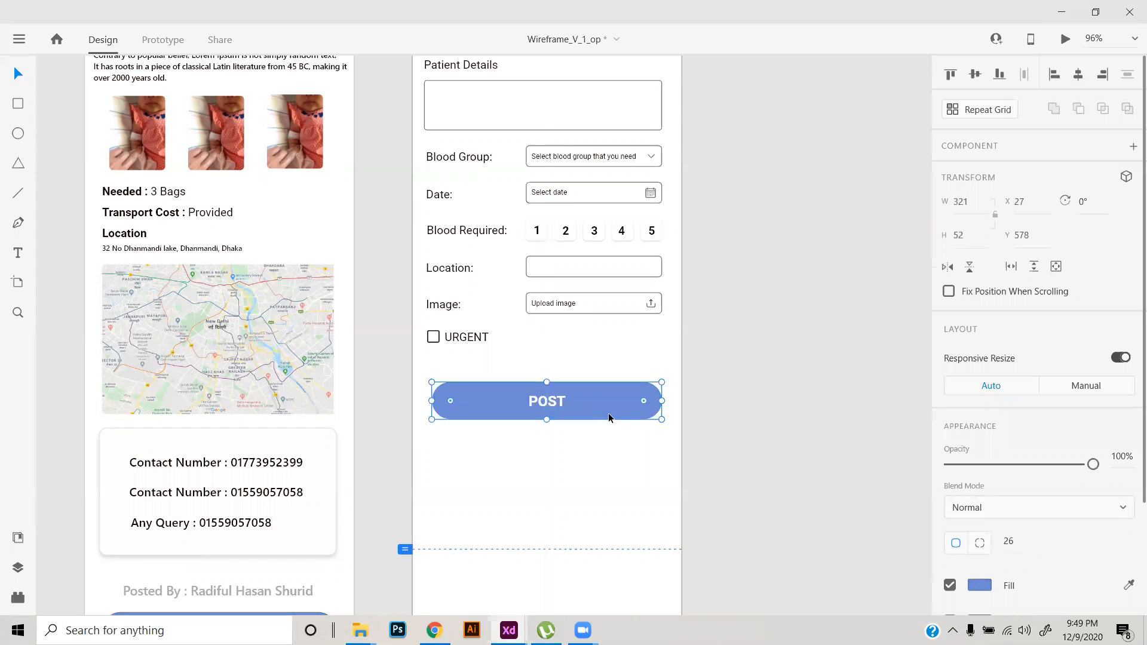
{"action": "left_click", "coordinate": [971, 237]}
{"action": "type", "text": "50"}
{"action": "left_click", "coordinate": [905, 276]}
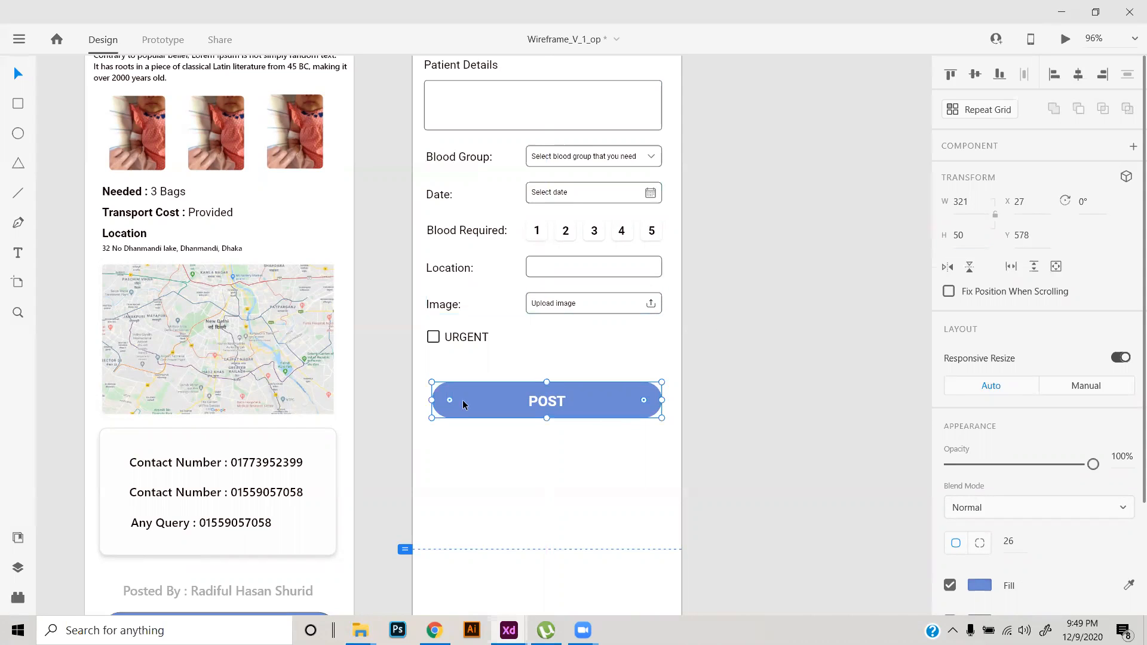
{"action": "left_click", "coordinate": [546, 403]}
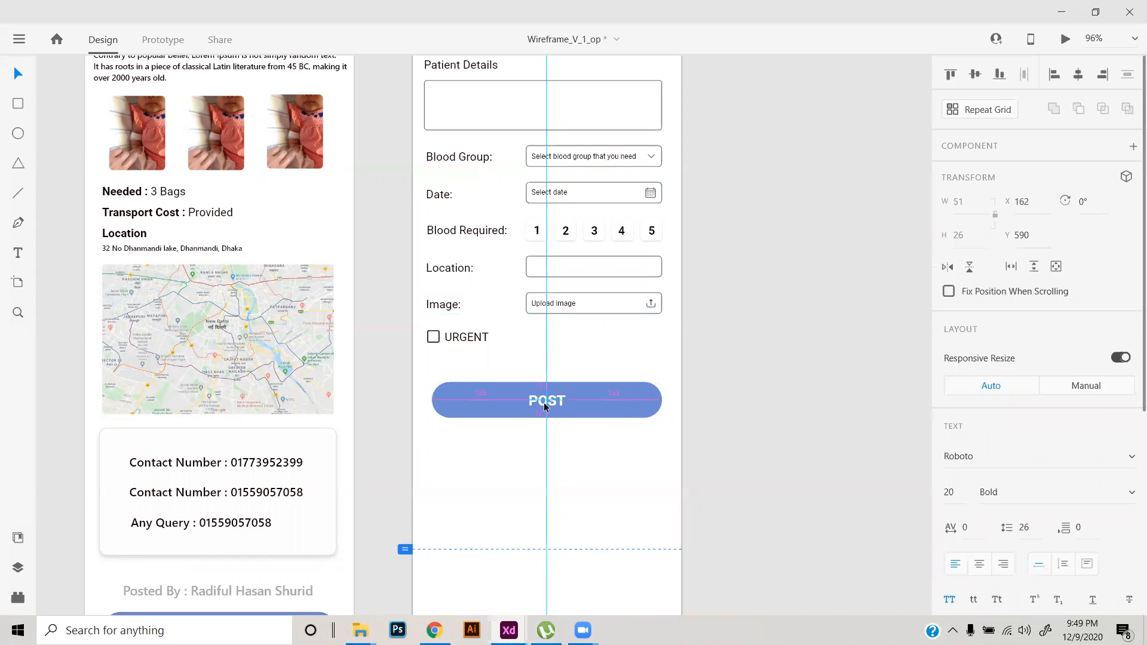
{"action": "left_click", "coordinate": [560, 365]}
- Shorten the Blood Post artboard from its lower edge to about its 812 viewport height
{"action": "scroll", "coordinate": [531, 368], "scroll_direction": "down", "scroll_amount": 5}
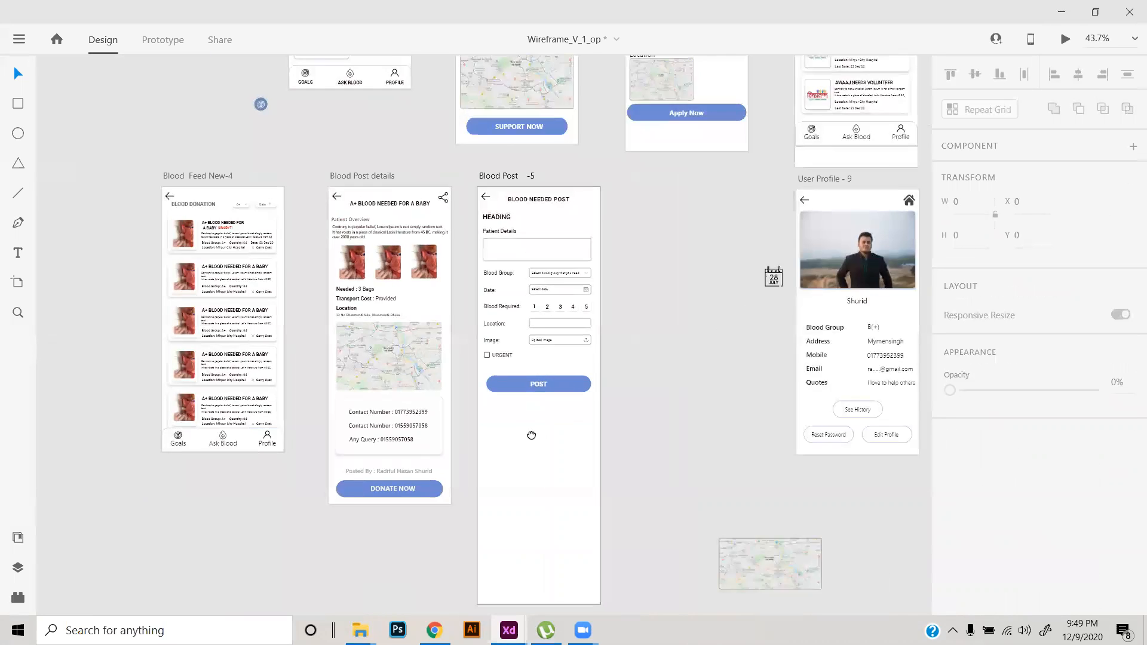
{"action": "left_click_drag", "start_coordinate": [531, 434], "coordinate": [514, 542]}
{"action": "left_click", "coordinate": [486, 286]}
{"action": "scroll", "coordinate": [577, 421], "scroll_direction": "down", "scroll_amount": 3}
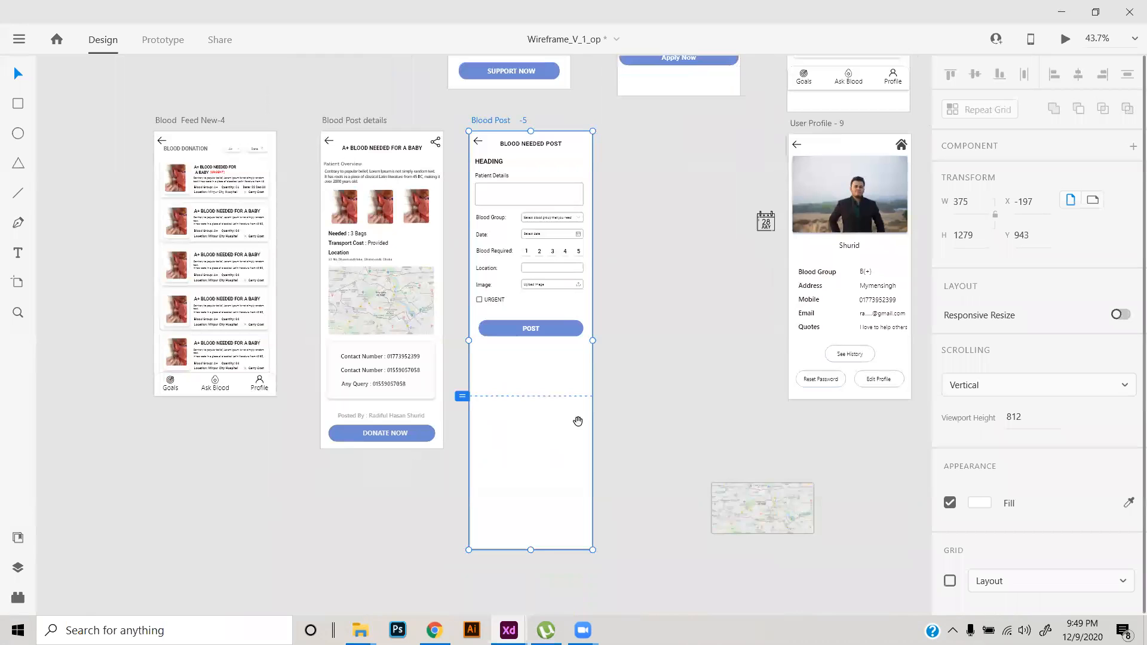
{"action": "left_click_drag", "start_coordinate": [530, 550], "coordinate": [565, 539]}
{"action": "left_click", "coordinate": [558, 436]}
- Move the back arrow to X 18.55, Y 26.04, level with the BLOOD NEEDED POST title
{"action": "scroll", "coordinate": [537, 467], "scroll_direction": "up", "scroll_amount": 2}
{"action": "scroll", "coordinate": [536, 468], "scroll_direction": "down", "scroll_amount": 2}
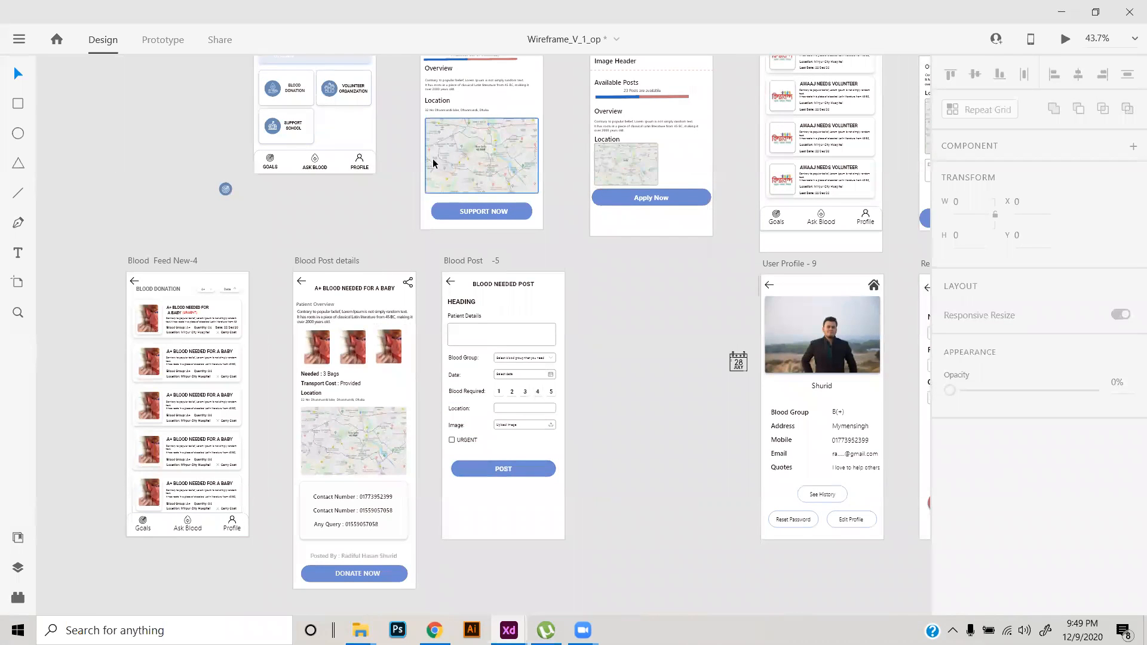
{"action": "scroll", "coordinate": [466, 274], "scroll_direction": "up", "scroll_amount": 4}
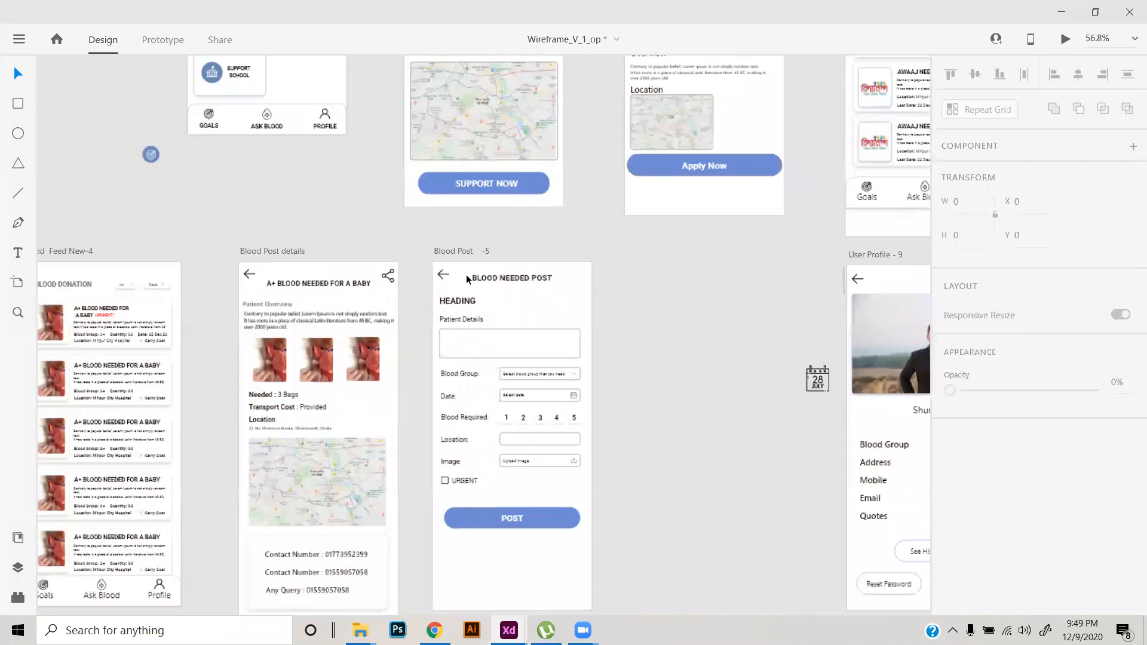
{"action": "left_click_drag", "start_coordinate": [410, 272], "coordinate": [419, 285]}
{"action": "left_click_drag", "start_coordinate": [637, 505], "coordinate": [580, 413]}
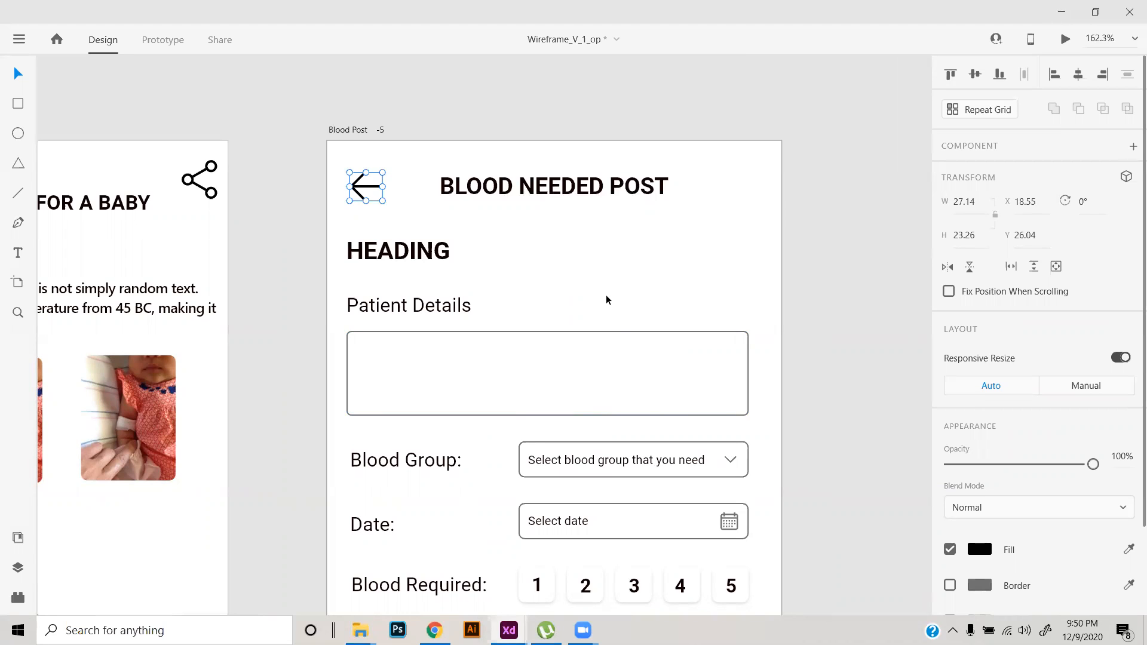
{"action": "left_click", "coordinate": [574, 285]}
{"action": "left_click_drag", "start_coordinate": [566, 356], "coordinate": [557, 288]}
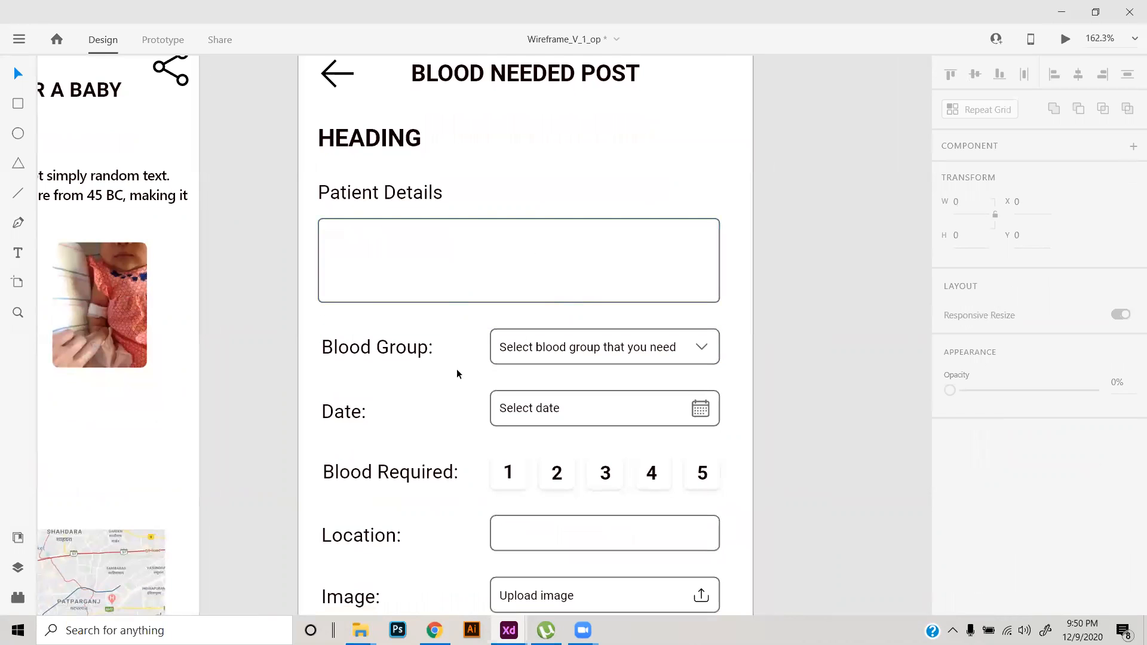
{"action": "left_click", "coordinate": [506, 352]}
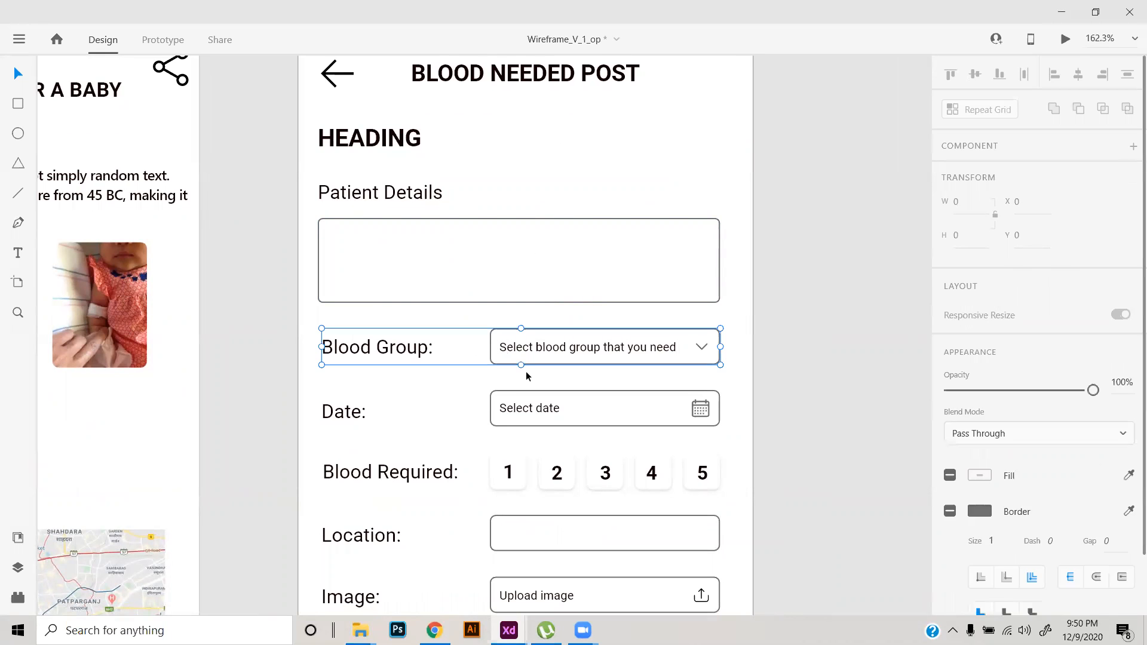
{"action": "left_click", "coordinate": [635, 425]}
{"action": "left_click", "coordinate": [615, 525]}
{"action": "left_click_drag", "start_coordinate": [613, 474], "coordinate": [617, 445]}
{"action": "left_click_drag", "start_coordinate": [566, 232], "coordinate": [556, 307]}
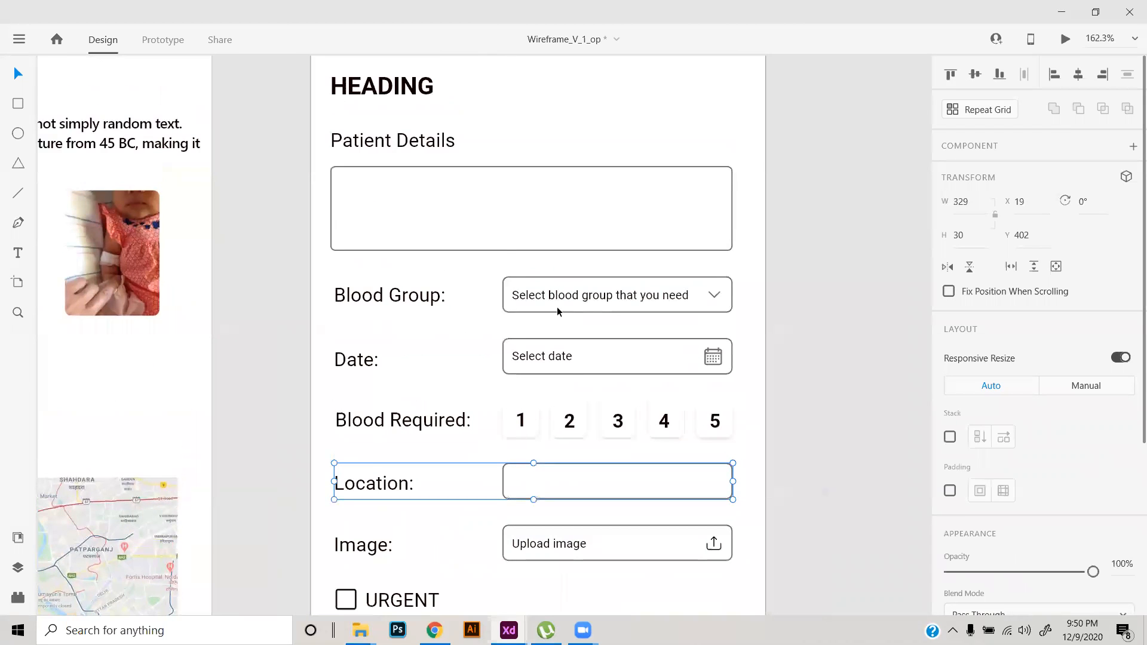
- Turn the grouped Blood Group row, label and dropdown field together, into a component
{"action": "scroll", "coordinate": [550, 315], "scroll_direction": "up", "scroll_amount": 5}
{"action": "left_click", "coordinate": [553, 312]}
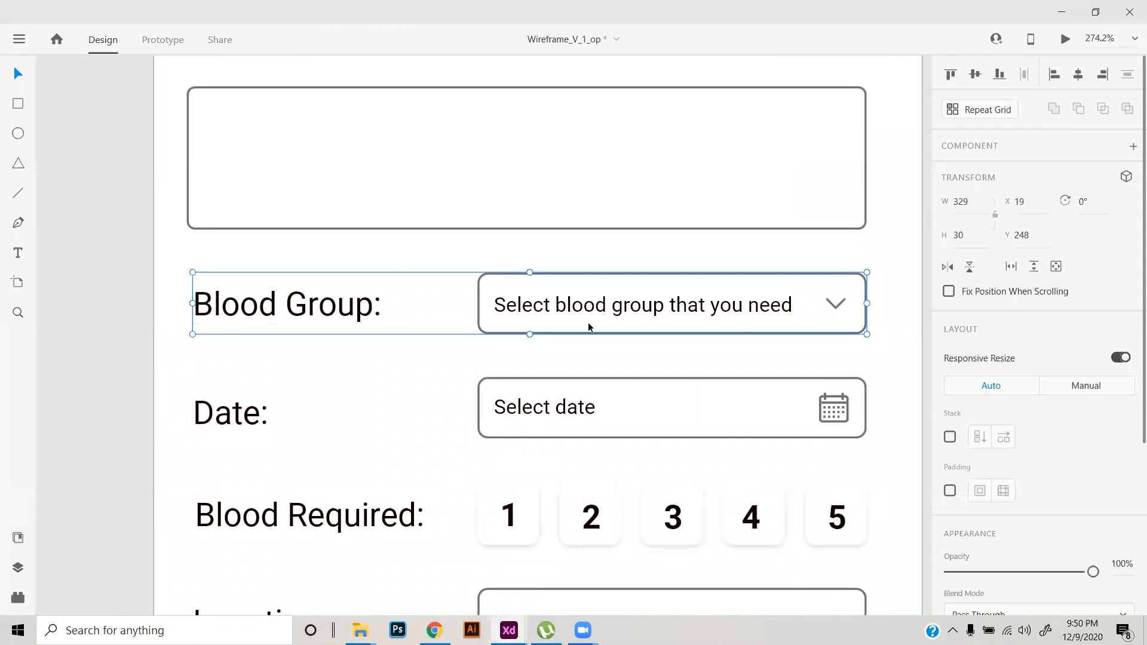
{"action": "right_click", "coordinate": [553, 297]}
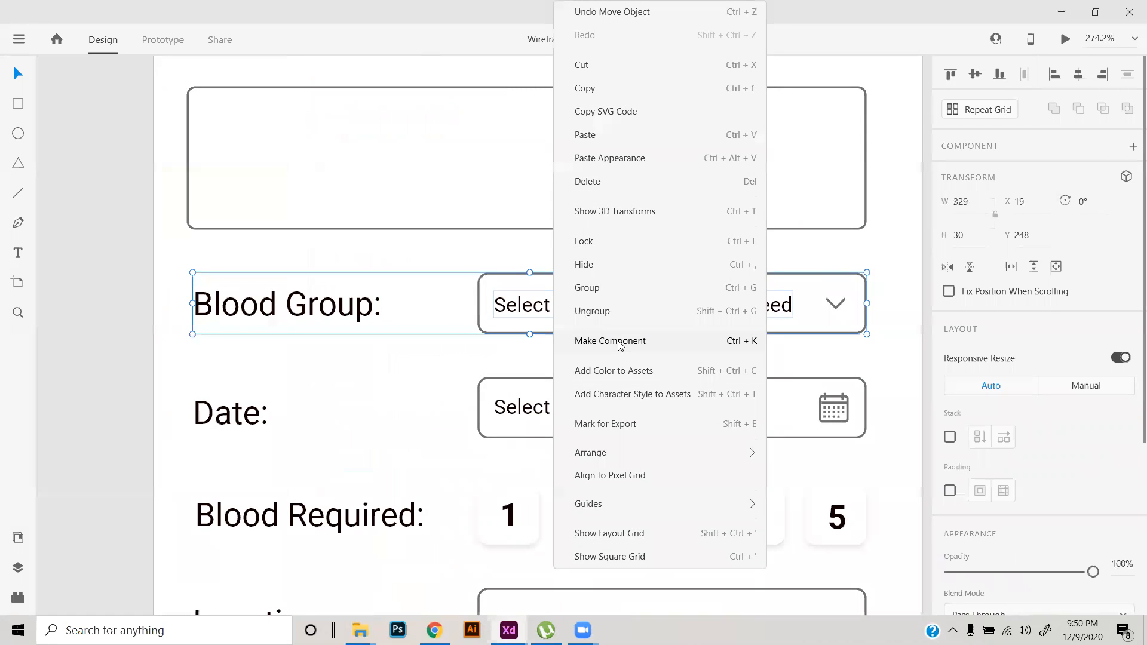
{"action": "left_click", "coordinate": [615, 340]}
{"action": "left_click", "coordinate": [544, 368]}
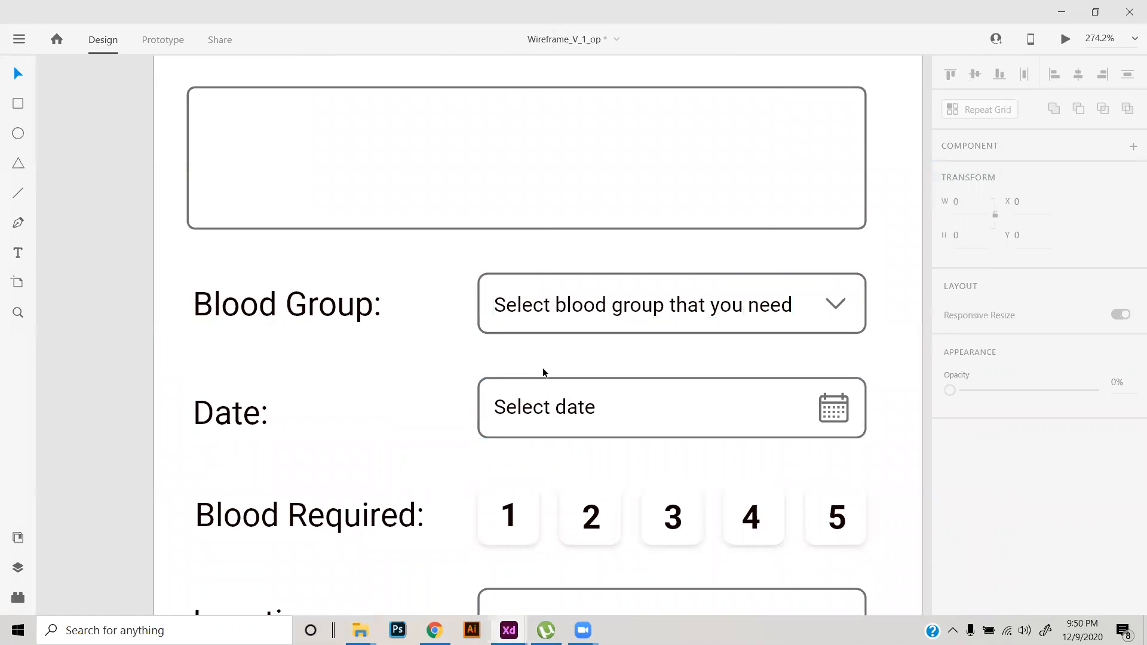
- Add a new state named "Slected" to the Blood Group component
{"action": "left_click", "coordinate": [555, 327]}
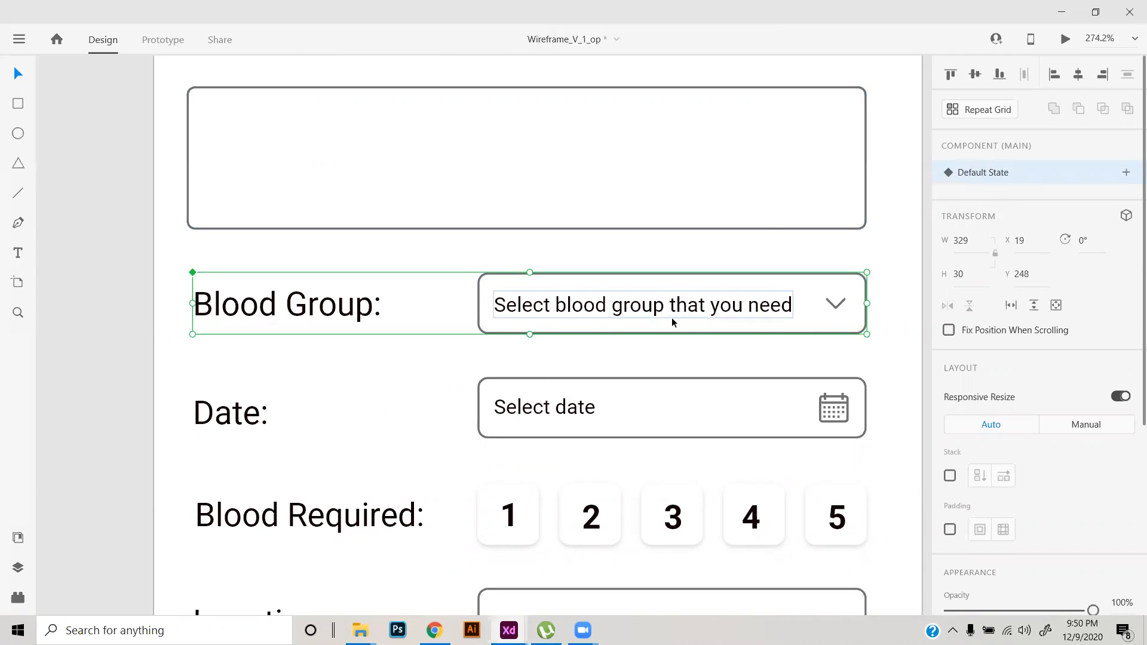
{"action": "left_click", "coordinate": [1126, 172]}
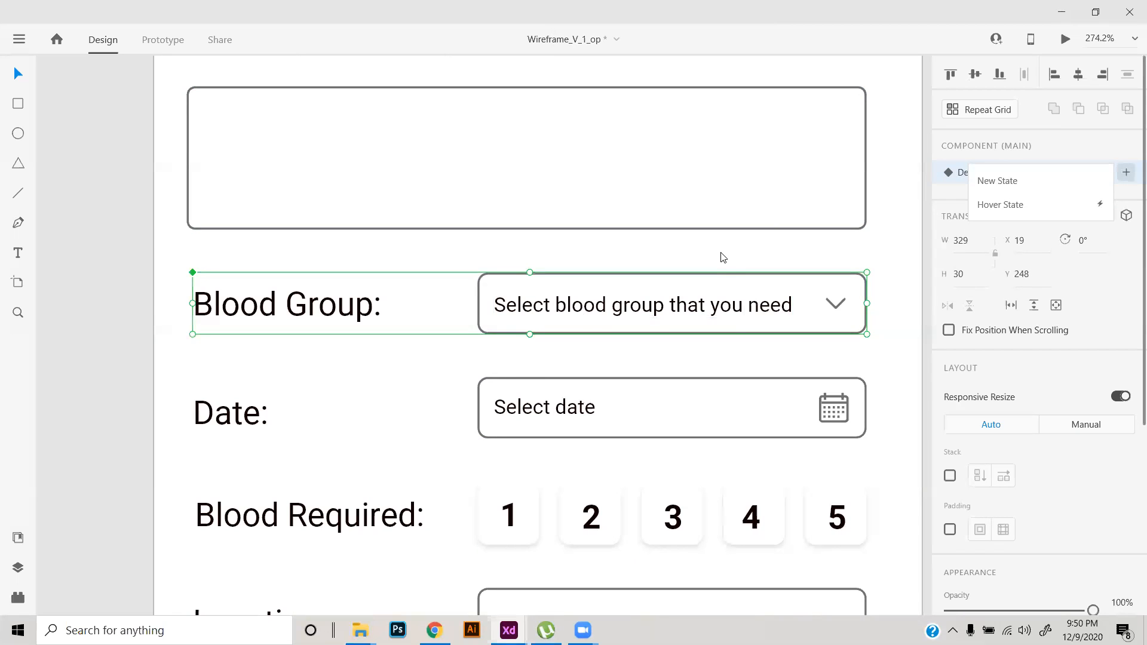
{"action": "left_click", "coordinate": [997, 181]}
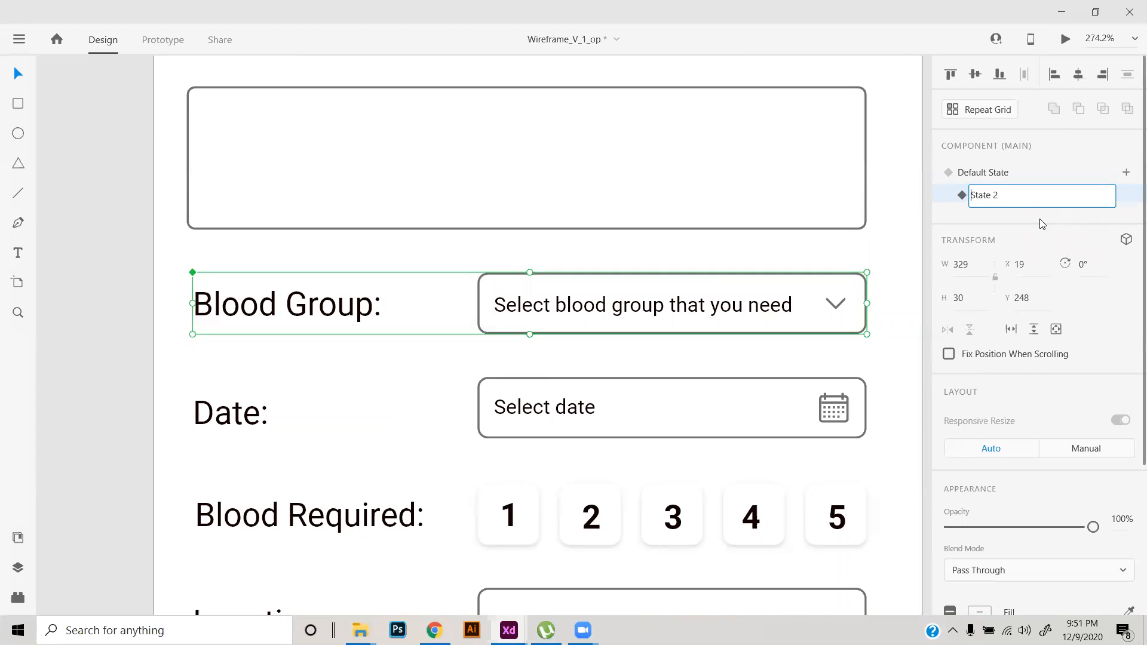
{"action": "type", "text": "Slected"}
{"action": "key", "text": "Return"}
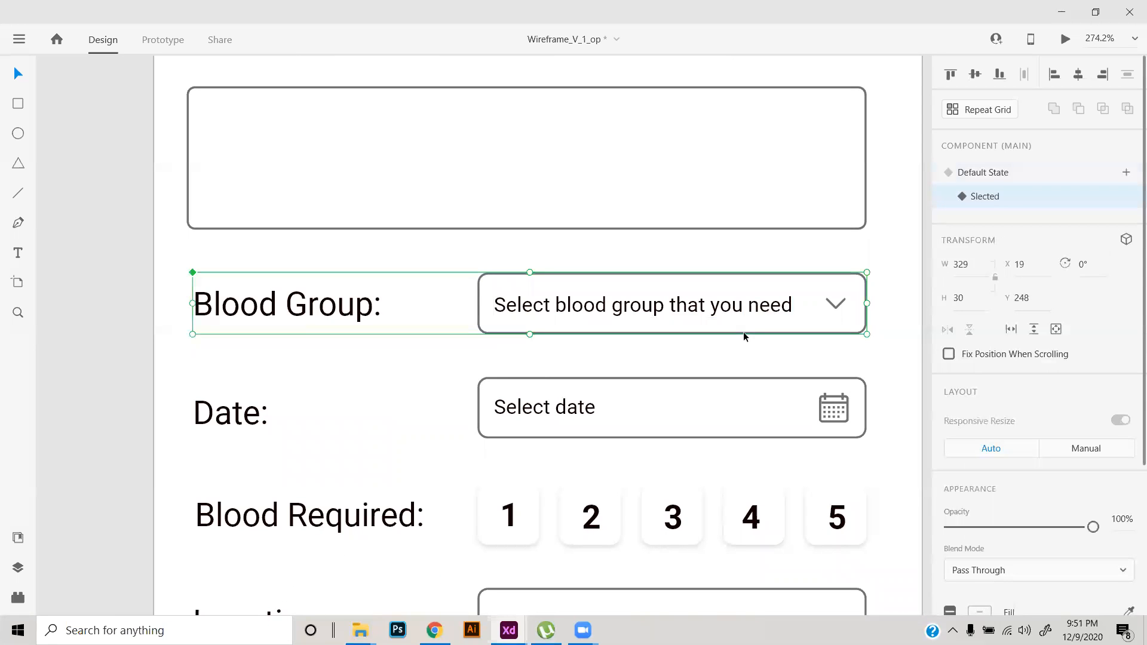
{"action": "double_click", "coordinate": [743, 335]}
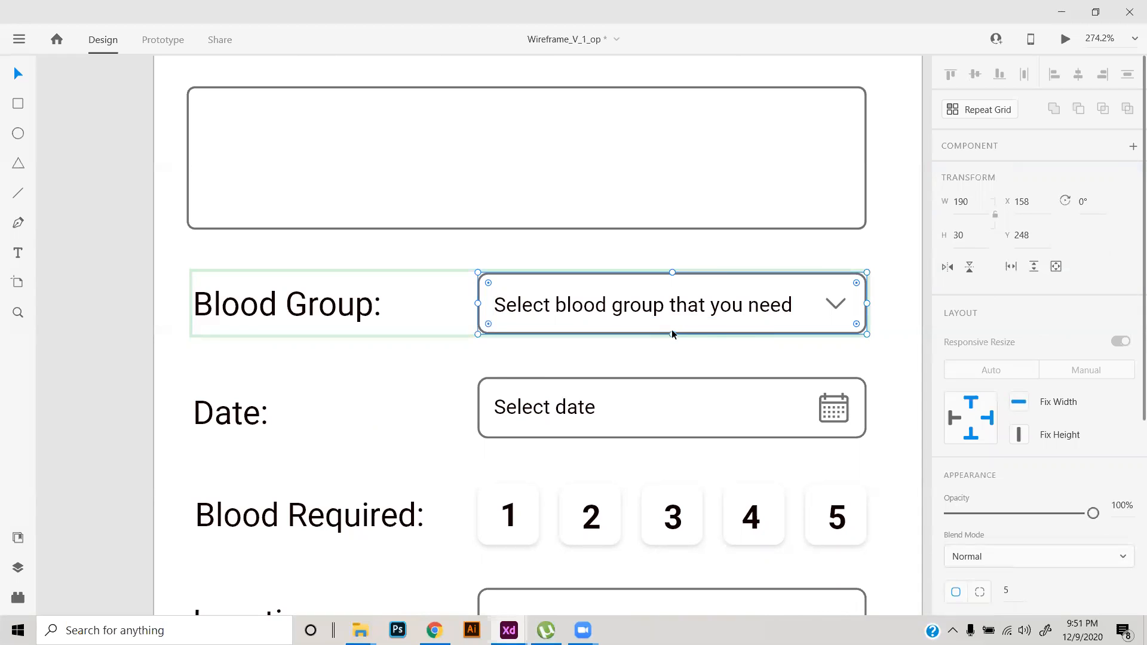
{"action": "left_click_drag", "start_coordinate": [672, 334], "coordinate": [660, 514]}
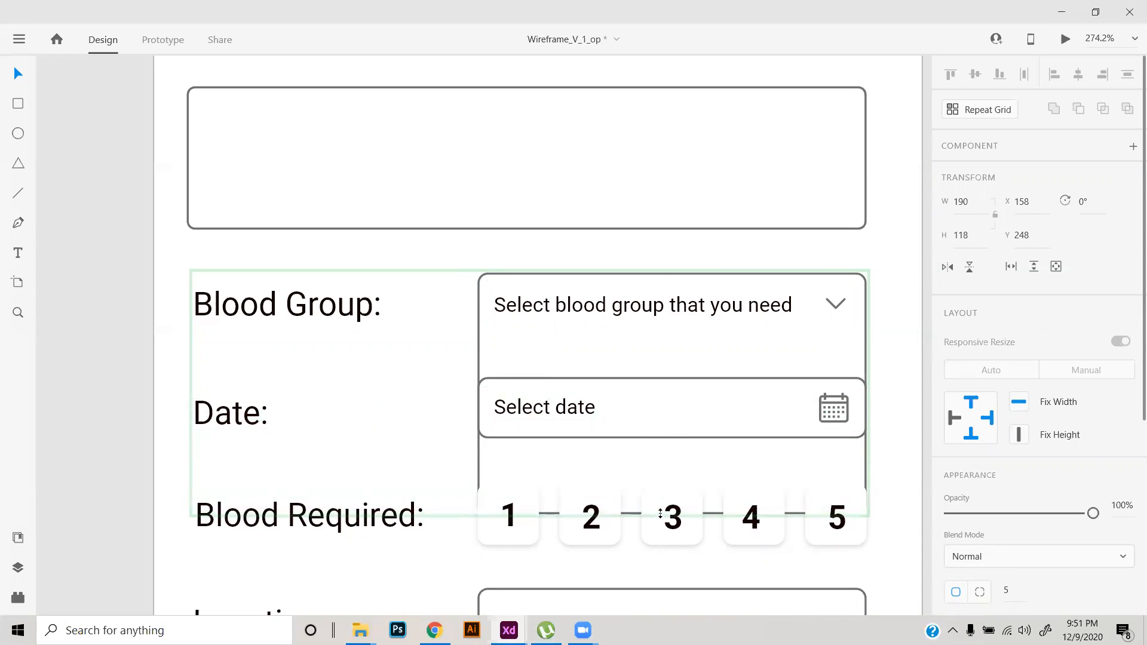
{"action": "key", "text": "ctrl+z"}
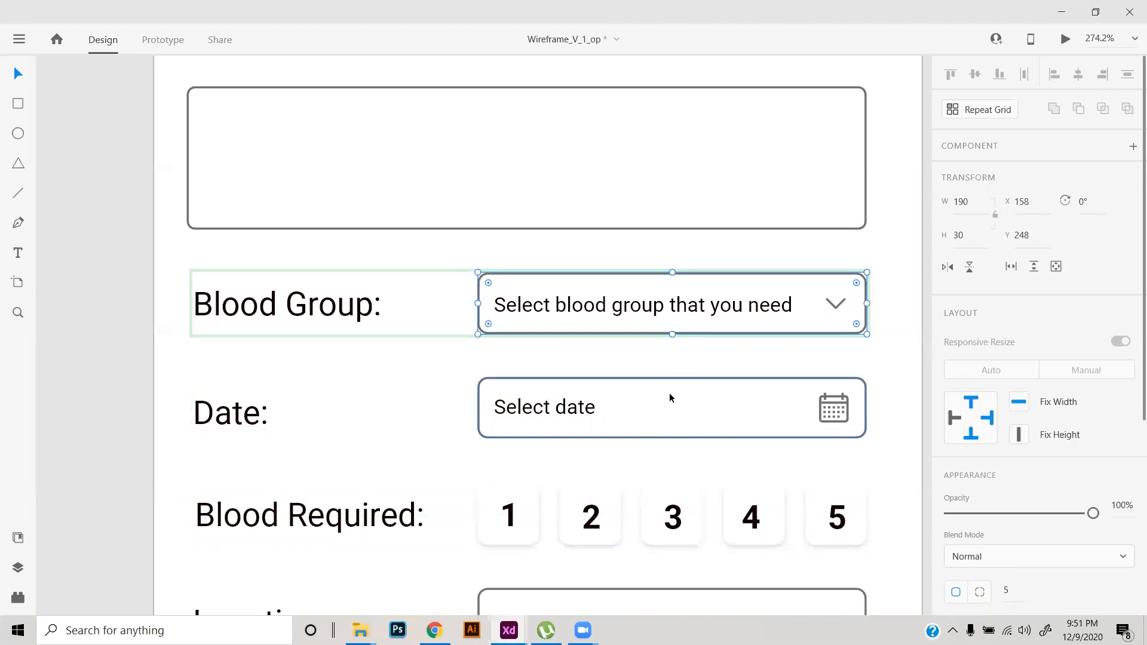
{"action": "left_click", "coordinate": [676, 363]}
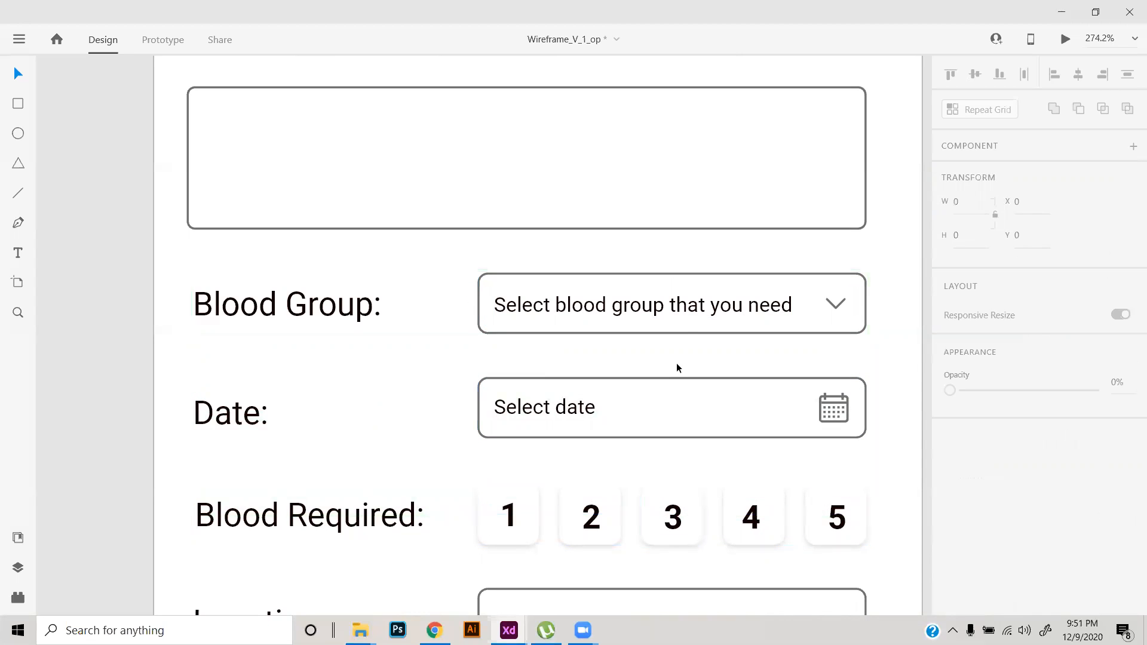
- In the Slected state, stretch the Blood Group field's box downward to height 186, in front of the input fields below it
{"action": "left_click", "coordinate": [773, 303]}
{"action": "left_click", "coordinate": [980, 175]}
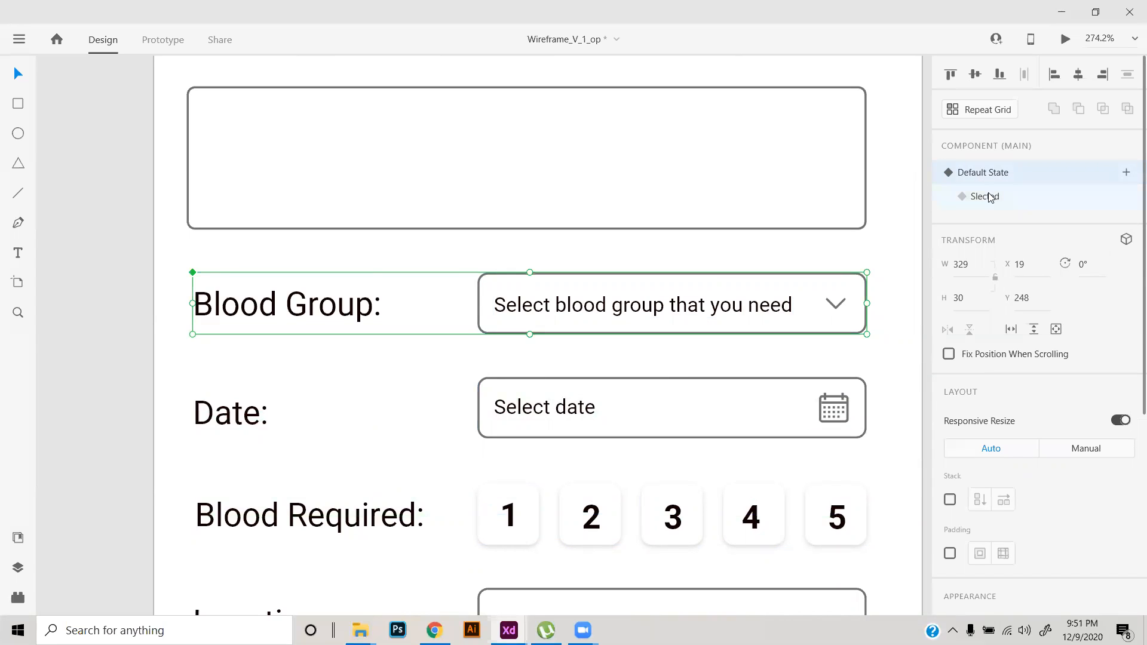
{"action": "left_click", "coordinate": [984, 197]}
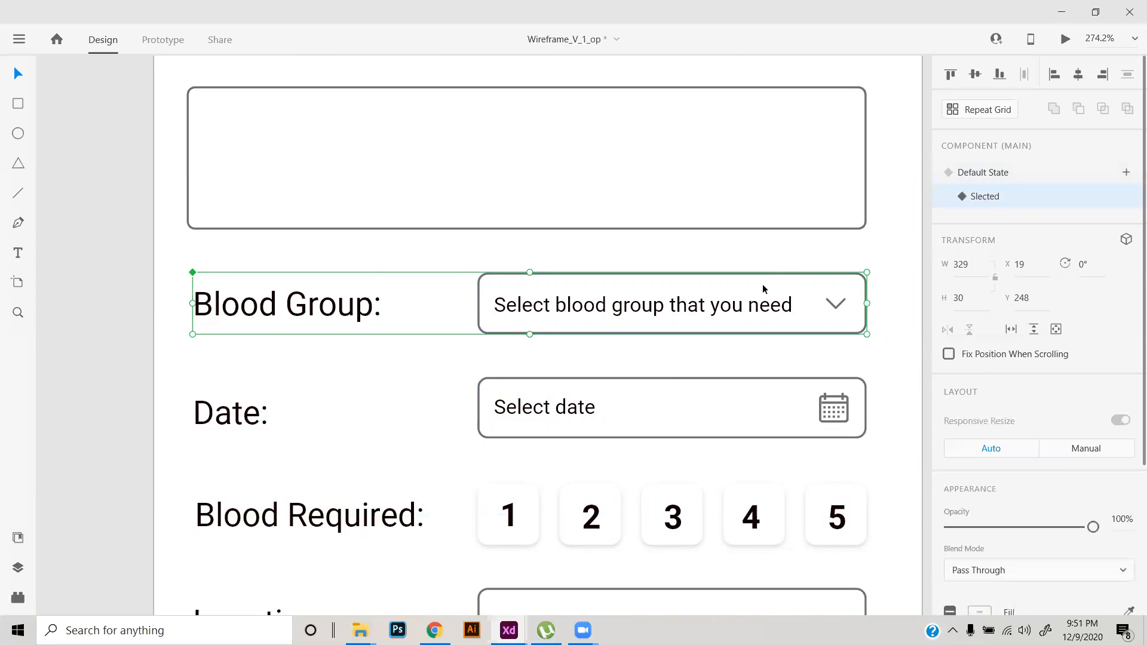
{"action": "scroll", "coordinate": [567, 309], "scroll_direction": "up", "scroll_amount": 3}
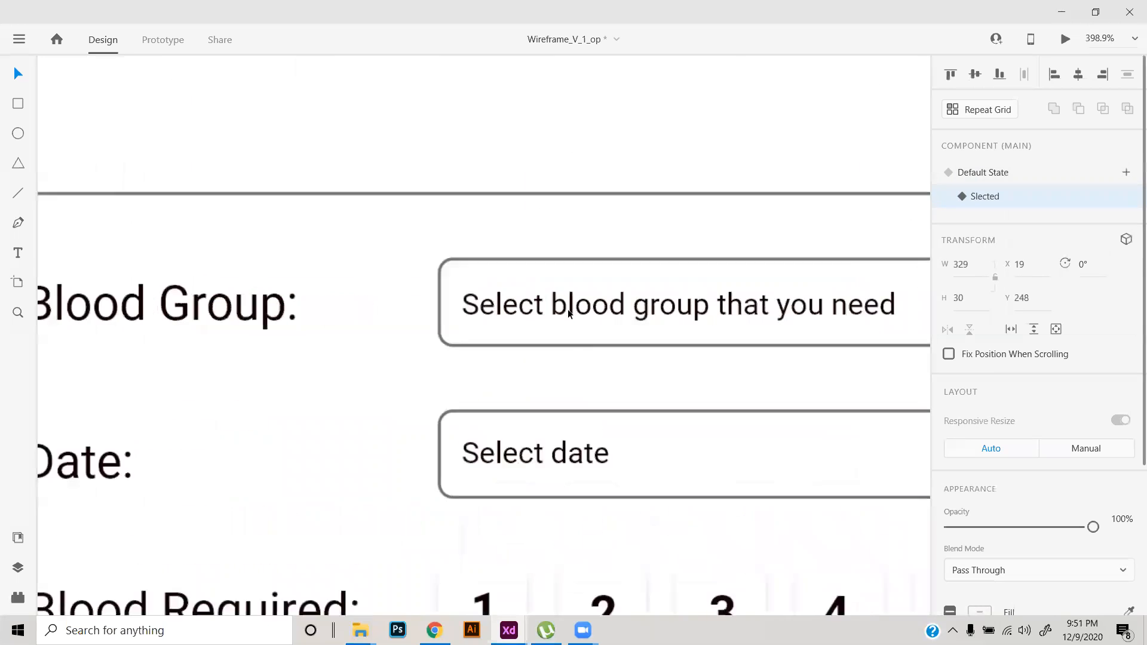
{"action": "double_click", "coordinate": [600, 351]}
{"action": "left_click_drag", "start_coordinate": [769, 410], "coordinate": [643, 297]}
{"action": "scroll", "coordinate": [637, 278], "scroll_direction": "down", "scroll_amount": 3}
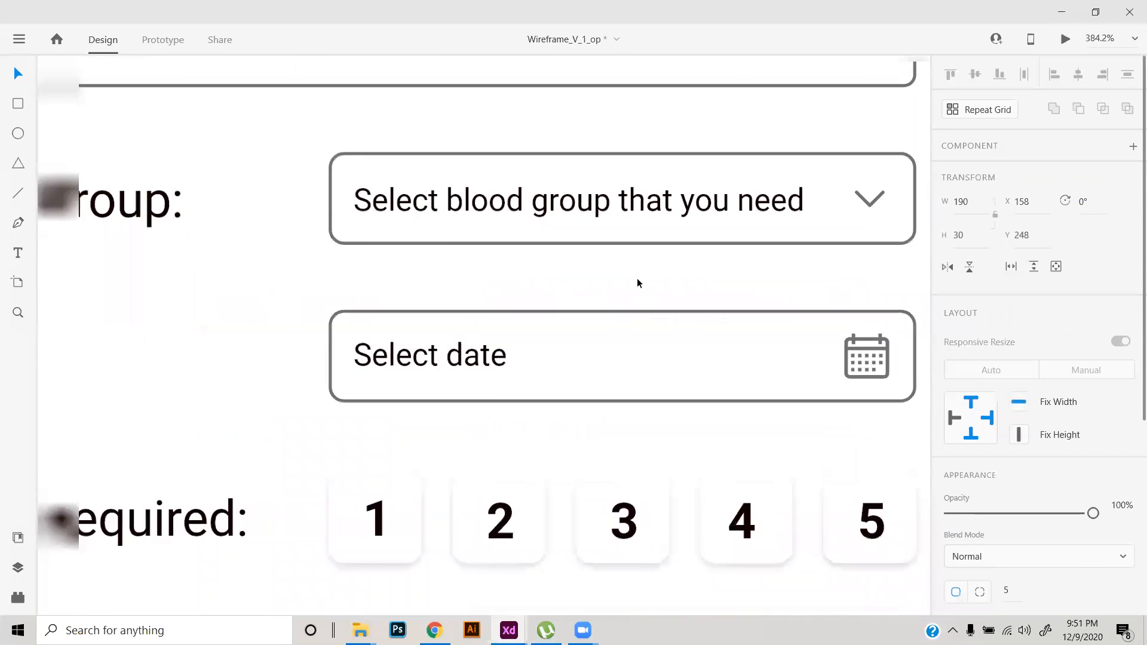
{"action": "left_click_drag", "start_coordinate": [622, 258], "coordinate": [596, 551]}
{"action": "left_click_drag", "start_coordinate": [596, 561], "coordinate": [589, 574]}
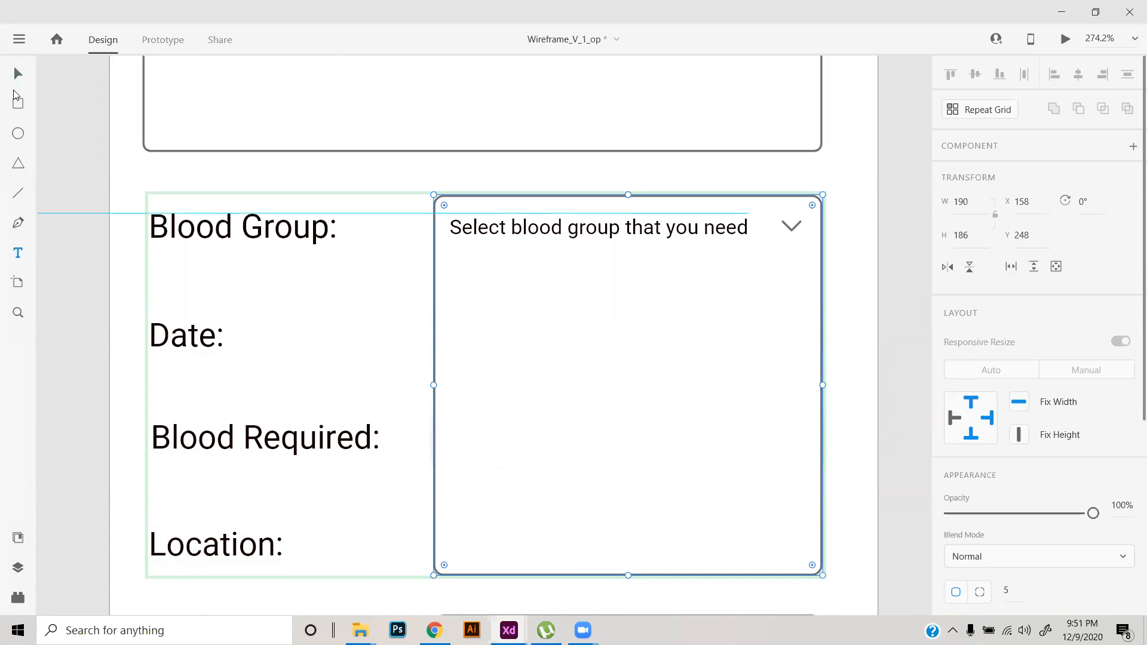
- Copy the placeholder text to Y 277 inside the expanded dropdown and change the copy to "A+"
{"action": "left_click", "coordinate": [494, 234]}
{"action": "left_click_drag", "start_coordinate": [495, 234], "coordinate": [479, 280]}
{"action": "double_click", "coordinate": [479, 281]}
{"action": "type", "text": "A"}
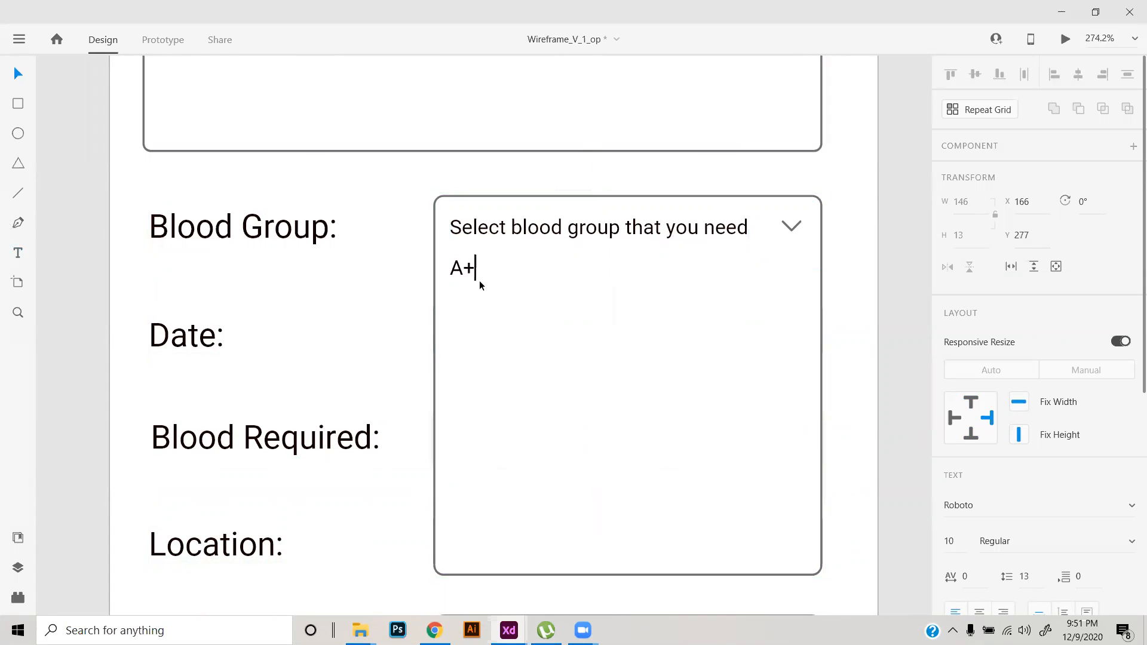
{"action": "type", "text": "+"}
{"action": "key", "text": "Escape"}
- Duplicate the A+ entry below at Y 295 and draw a horizontal divider about 176 wide between the two entries
{"action": "scroll", "coordinate": [467, 266], "scroll_direction": "up", "scroll_amount": 2}
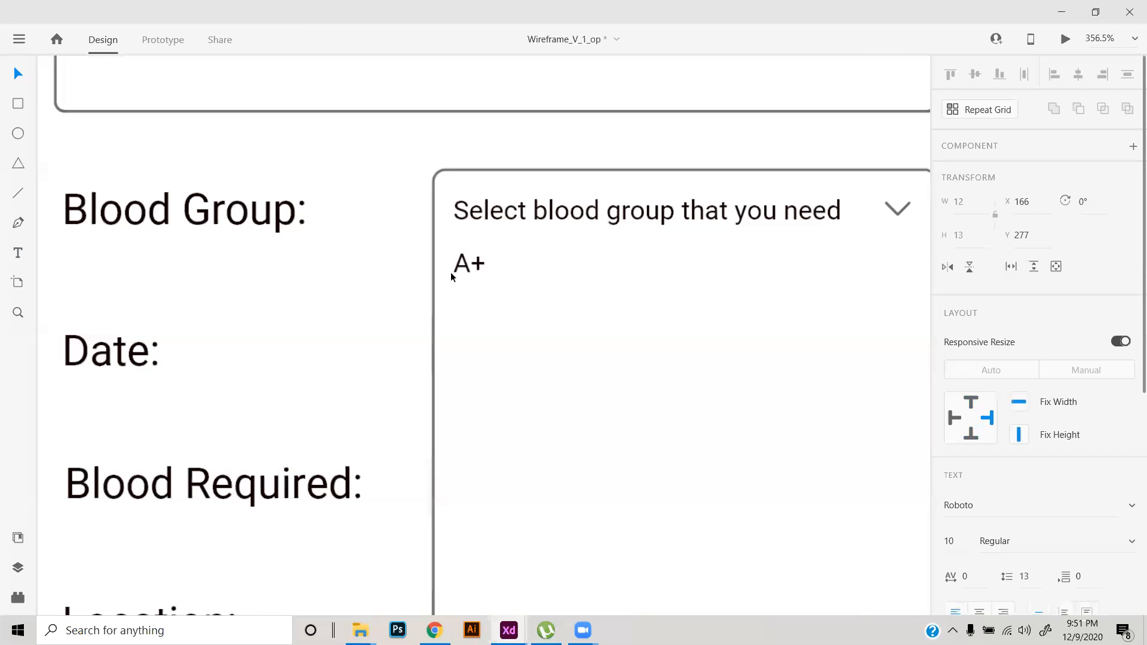
{"action": "left_click_drag", "start_coordinate": [466, 266], "coordinate": [458, 308], "text": "alt"}
{"action": "left_click", "coordinate": [17, 188]}
{"action": "scroll", "coordinate": [300, 260], "scroll_direction": "right", "scroll_amount": 3}
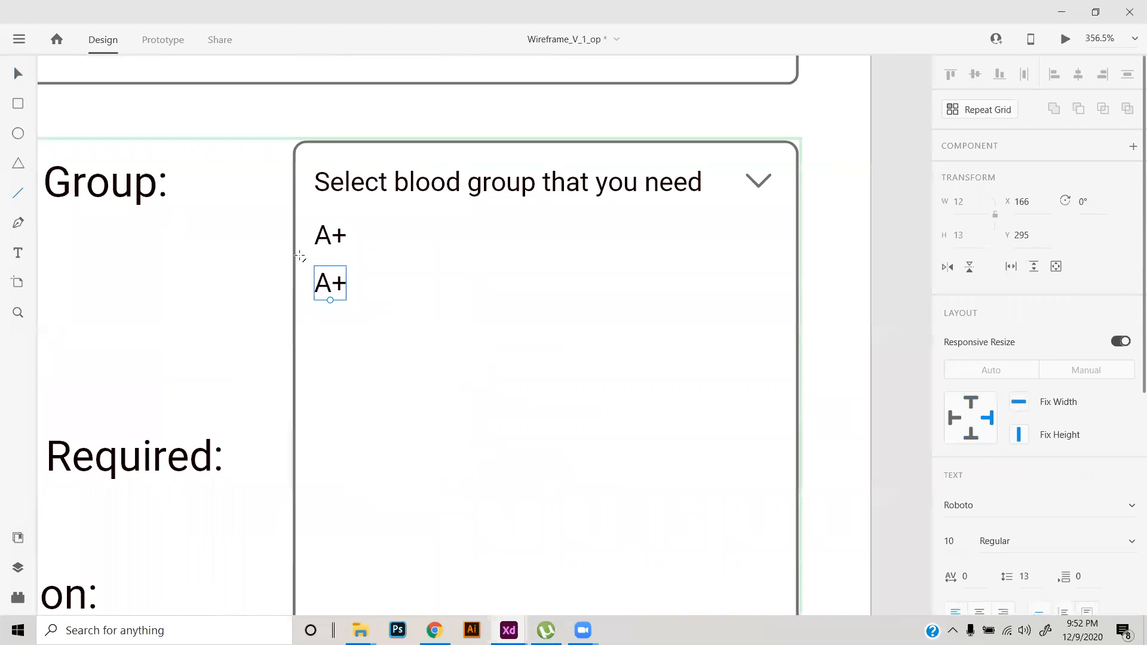
{"action": "mouse_move", "coordinate": [302, 256]}
{"action": "left_mouse_down", "text": "shift"}
{"action": "mouse_move", "coordinate": [799, 339]}
{"action": "mouse_move", "coordinate": [770, 336]}
{"action": "left_mouse_up", "text": "shift"}
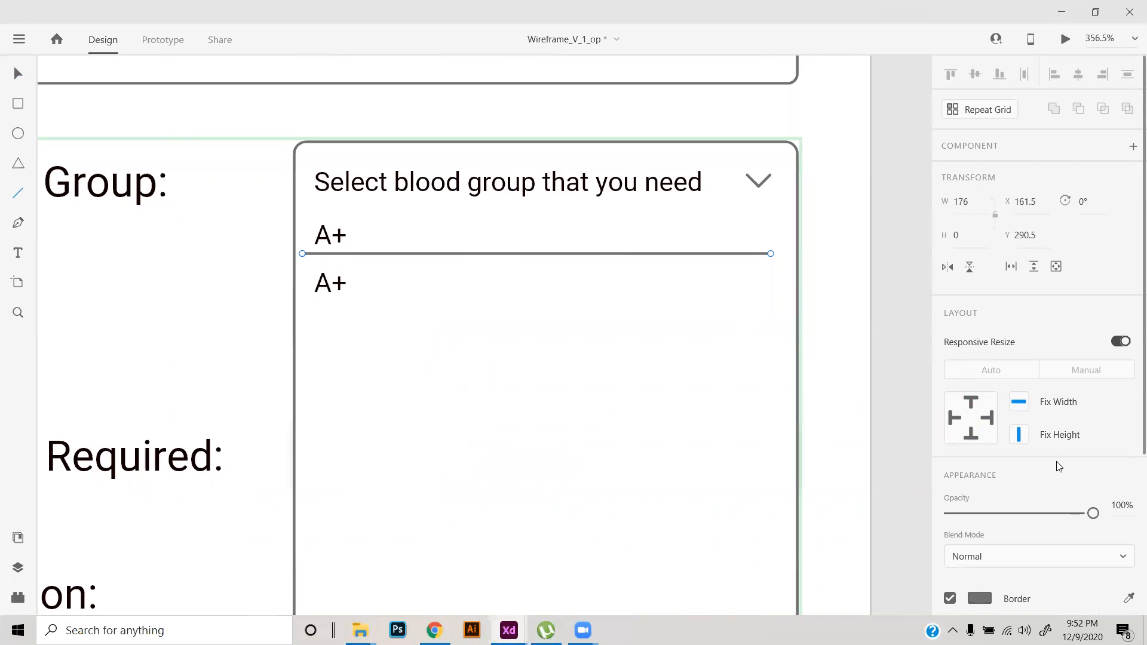
- Colour the divider light grey, lengthen it slightly to the right and lower it slightly between the two entries
{"action": "scroll", "coordinate": [1054, 464], "scroll_direction": "down", "scroll_amount": 3}
{"action": "left_click", "coordinate": [978, 430]}
{"action": "left_click_drag", "start_coordinate": [776, 385], "coordinate": [720, 346]}
{"action": "left_click", "coordinate": [435, 277]}
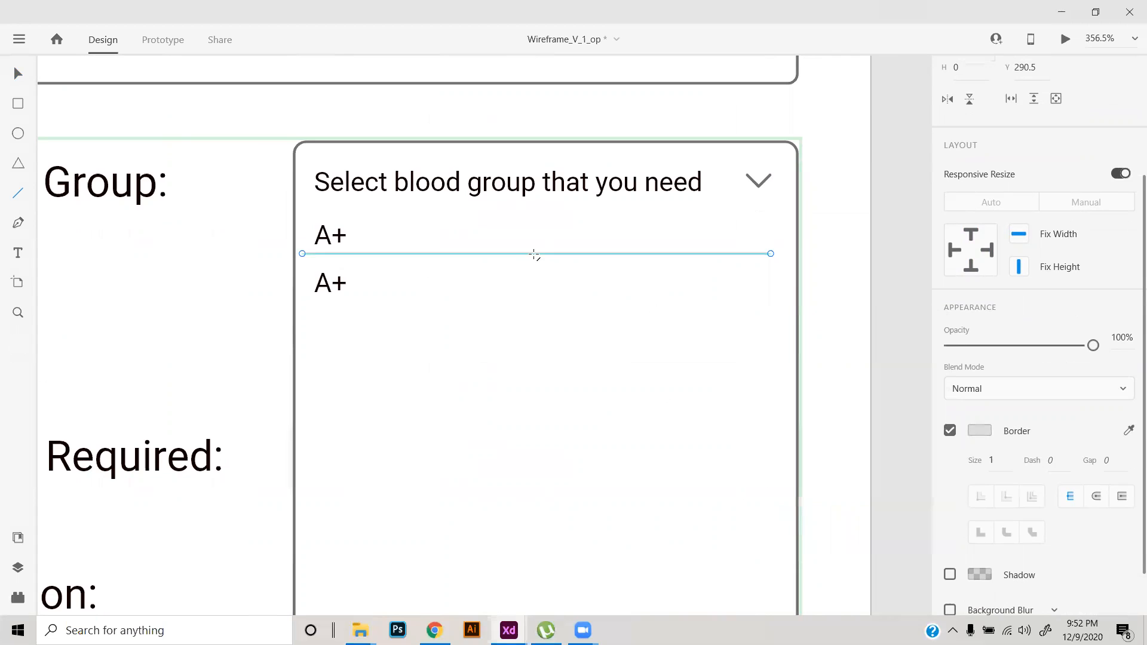
{"action": "left_click", "coordinate": [18, 73]}
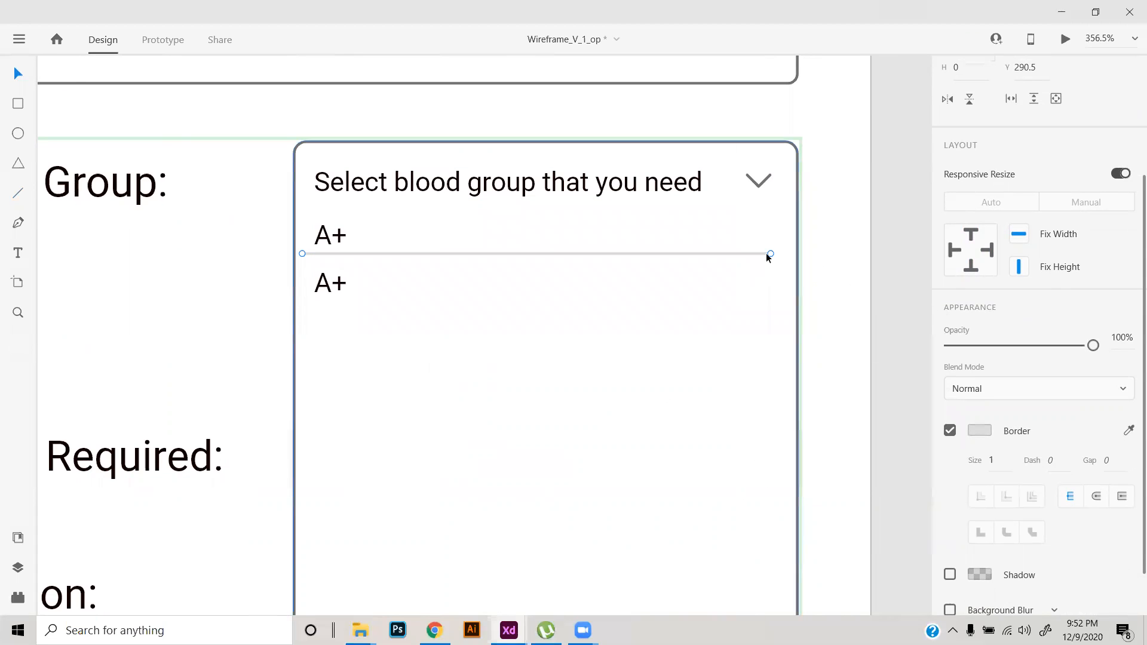
{"action": "left_click_drag", "start_coordinate": [770, 254], "coordinate": [781, 254]}
{"action": "left_click_drag", "start_coordinate": [438, 254], "coordinate": [437, 259]}
- Change the second dropdown entry to "A-"
{"action": "double_click", "coordinate": [330, 282]}
{"action": "left_click", "coordinate": [332, 282]}
{"action": "left_click_drag", "start_coordinate": [331, 282], "coordinate": [371, 292]}
{"action": "type", "text": "-"}
{"action": "key", "text": "Escape"}
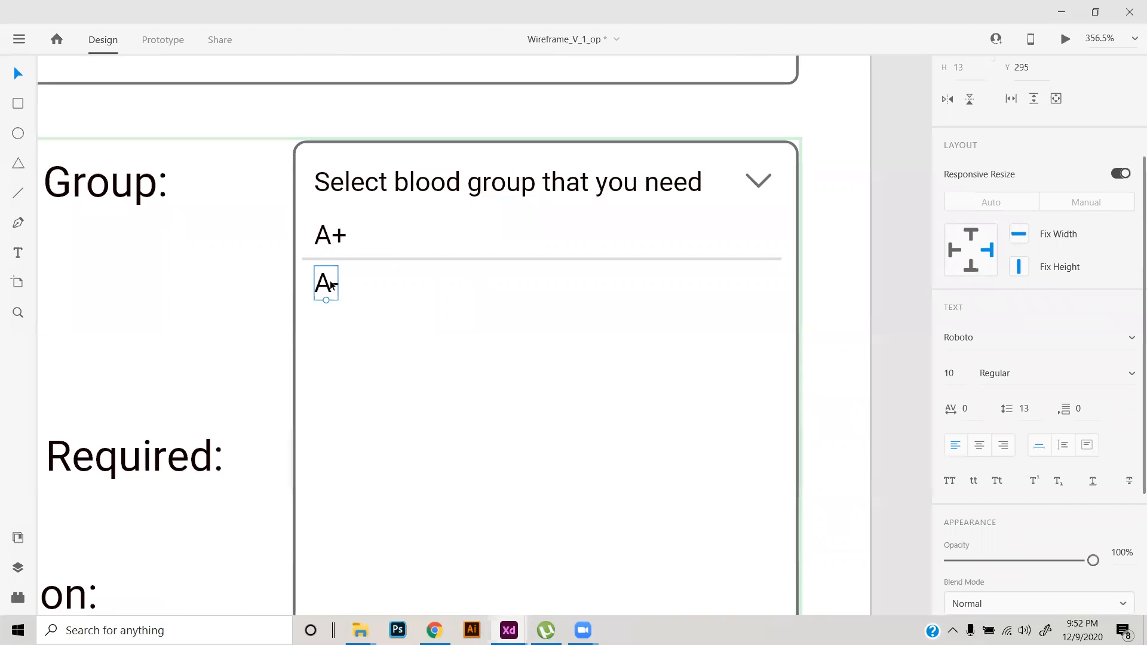
- Duplicate the A- entry with its divider downward at even spacing until the dropdown holds eight entries
{"action": "left_click", "coordinate": [366, 260], "text": "shift"}
{"action": "left_click_drag", "start_coordinate": [367, 257], "coordinate": [369, 347]}
{"action": "left_click", "coordinate": [369, 375]}
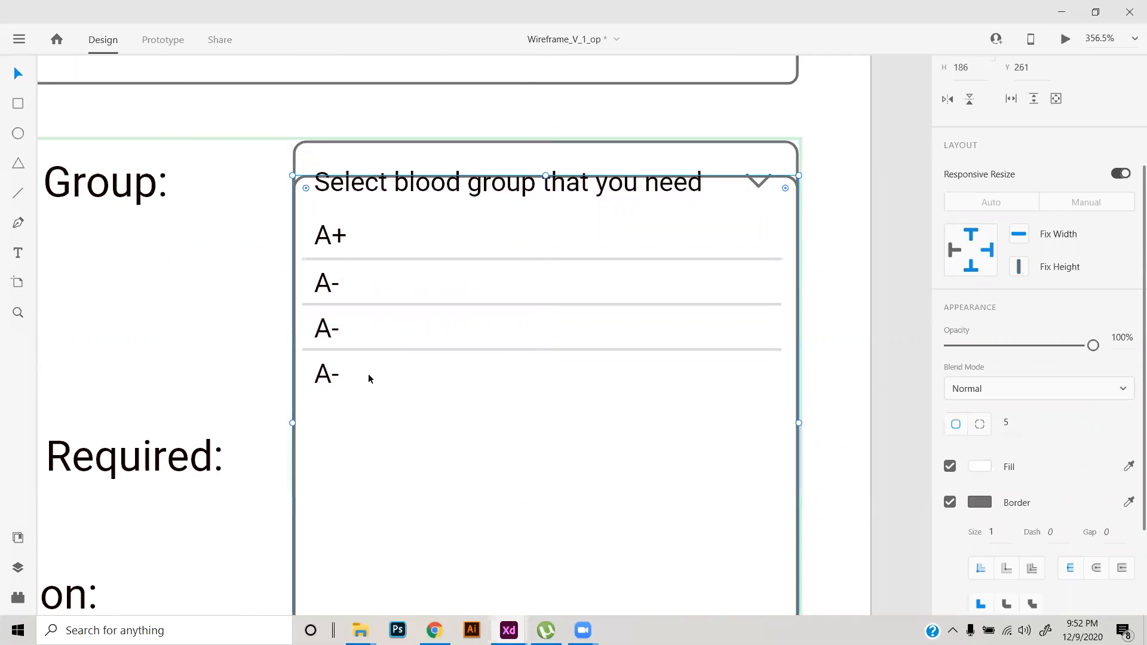
{"action": "left_click", "coordinate": [374, 351]}
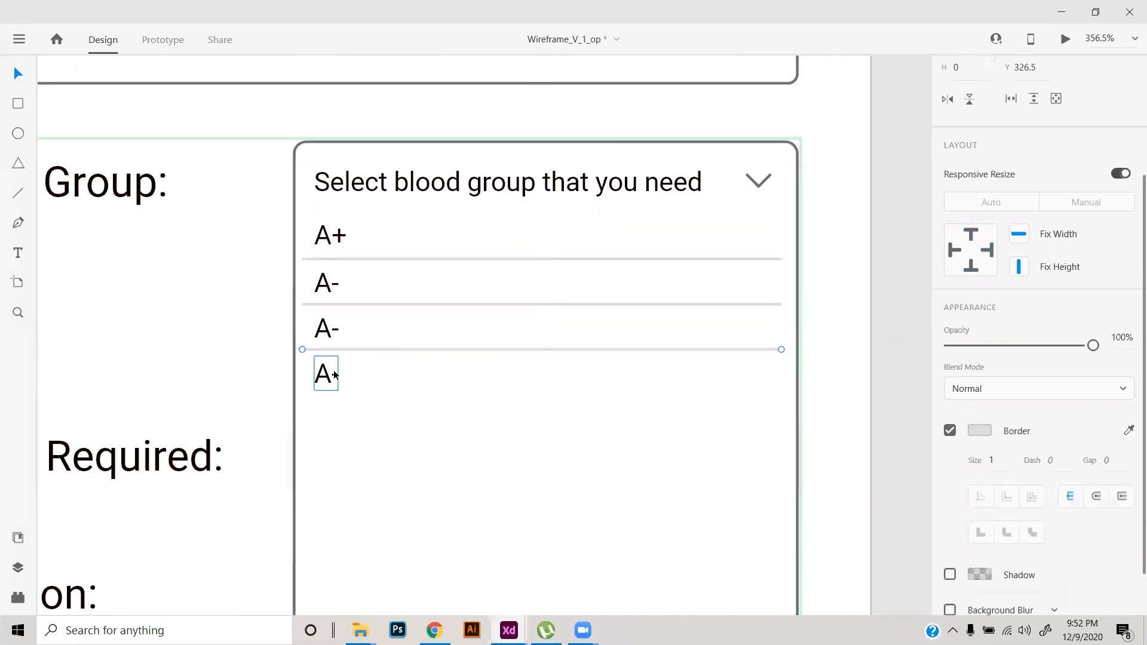
{"action": "left_click_drag", "start_coordinate": [329, 377], "coordinate": [329, 466]}
{"action": "scroll", "coordinate": [330, 435], "scroll_direction": "down", "scroll_amount": 2}
{"action": "key", "text": "alt"}
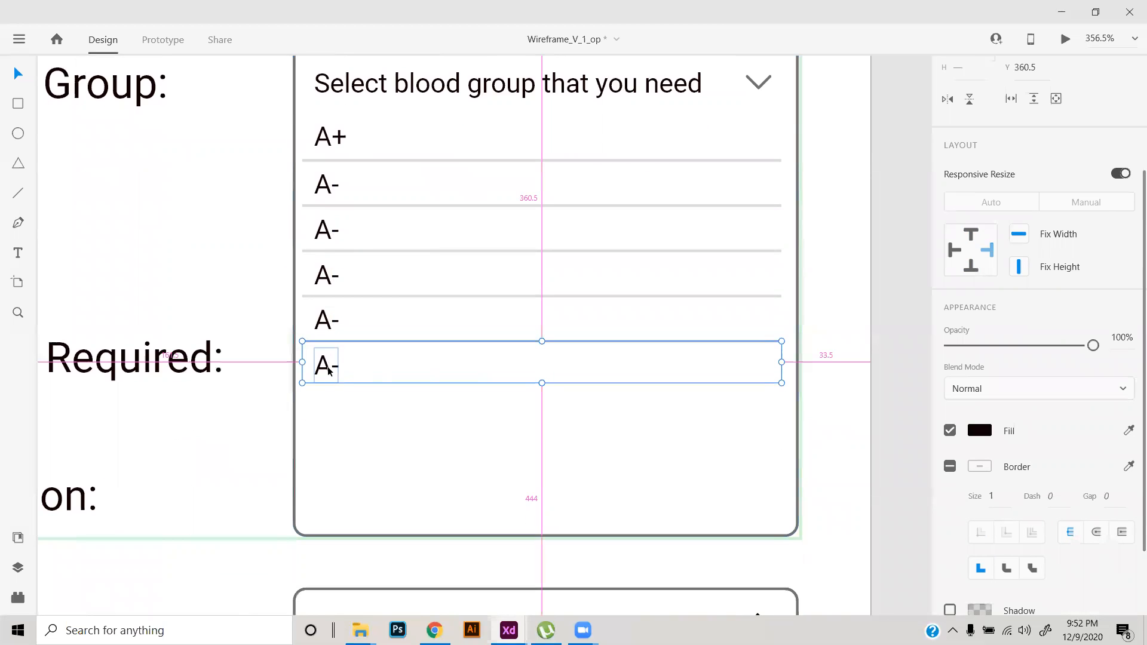
{"action": "left_click_drag", "start_coordinate": [329, 371], "coordinate": [328, 444]}
- Change the third dropdown entry to "AB+"
{"action": "left_click", "coordinate": [358, 235]}
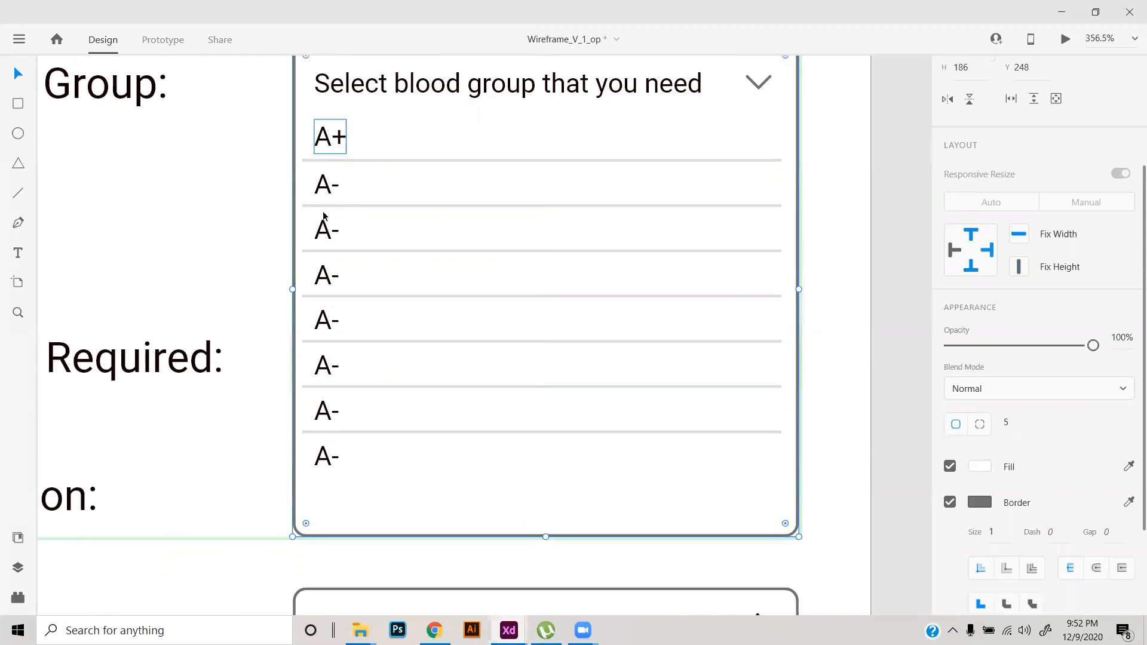
{"action": "double_click", "coordinate": [326, 245]}
{"action": "left_click", "coordinate": [332, 233]}
{"action": "type", "text": "b"}
{"action": "key", "text": "BackSpace"}
{"action": "type", "text": "B"}
{"action": "key", "text": "shift+Right"}
{"action": "type", "text": "+"}
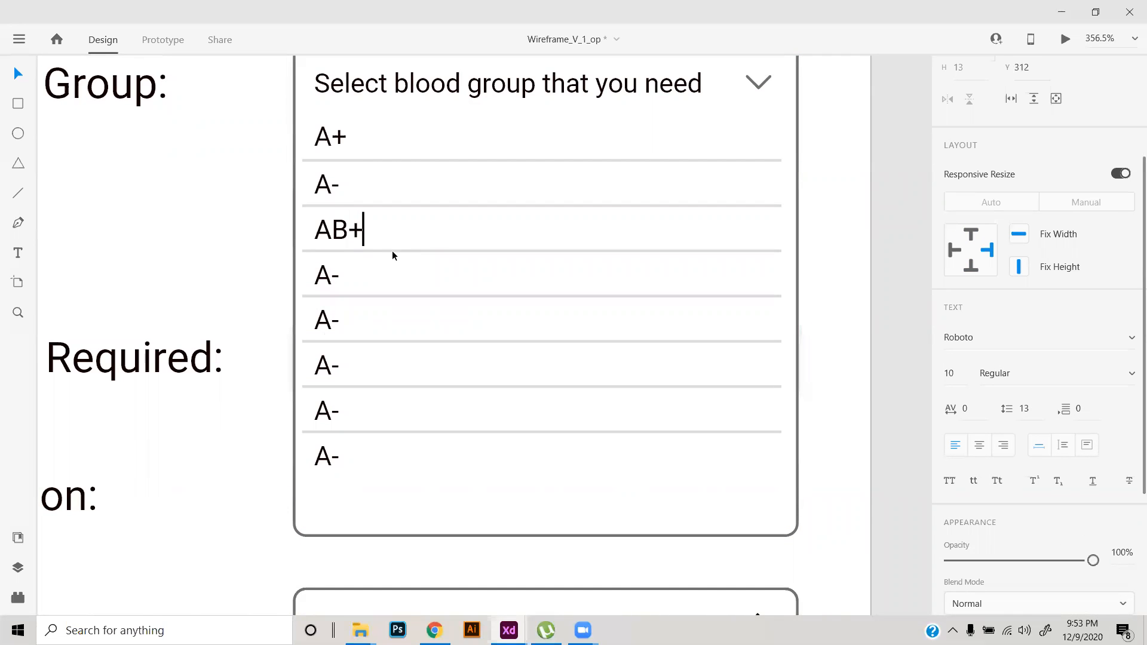
- Change the fourth dropdown entry to "AB-"
{"action": "left_click", "coordinate": [337, 273]}
{"action": "double_click", "coordinate": [337, 275]}
{"action": "left_click", "coordinate": [331, 275]}
{"action": "key", "text": "shift+Right"}
{"action": "type", "text": "B-"}
- Change the fifth, sixth and seventh dropdown entries to "B+", "B-" and "O+"
{"action": "double_click", "coordinate": [335, 320]}
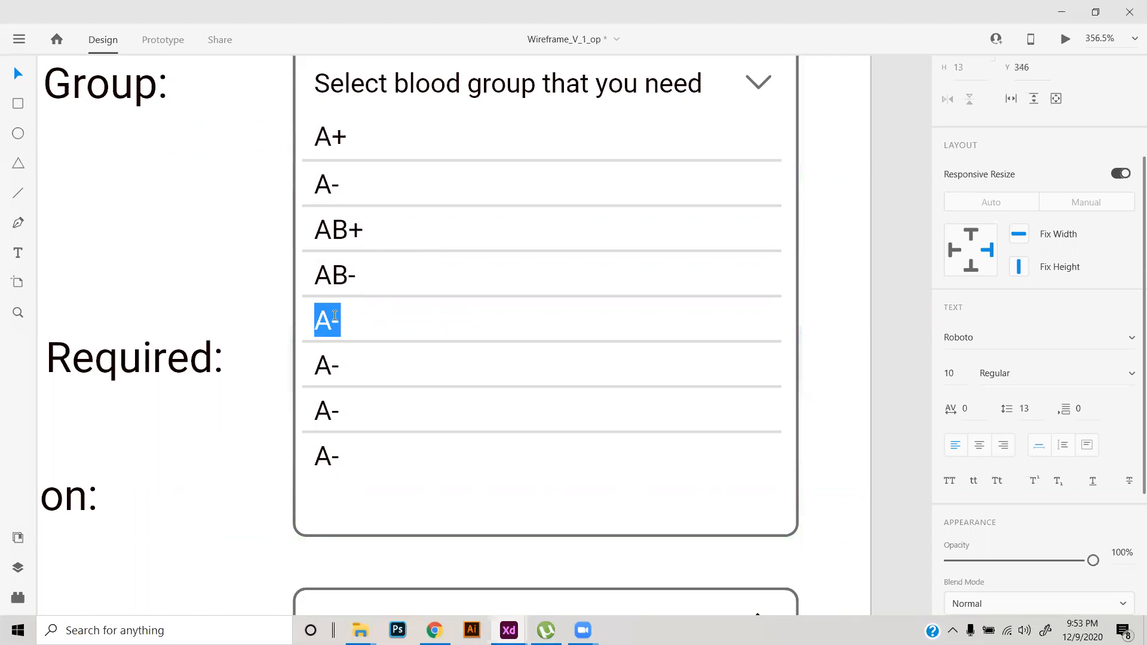
{"action": "type", "text": "B+"}
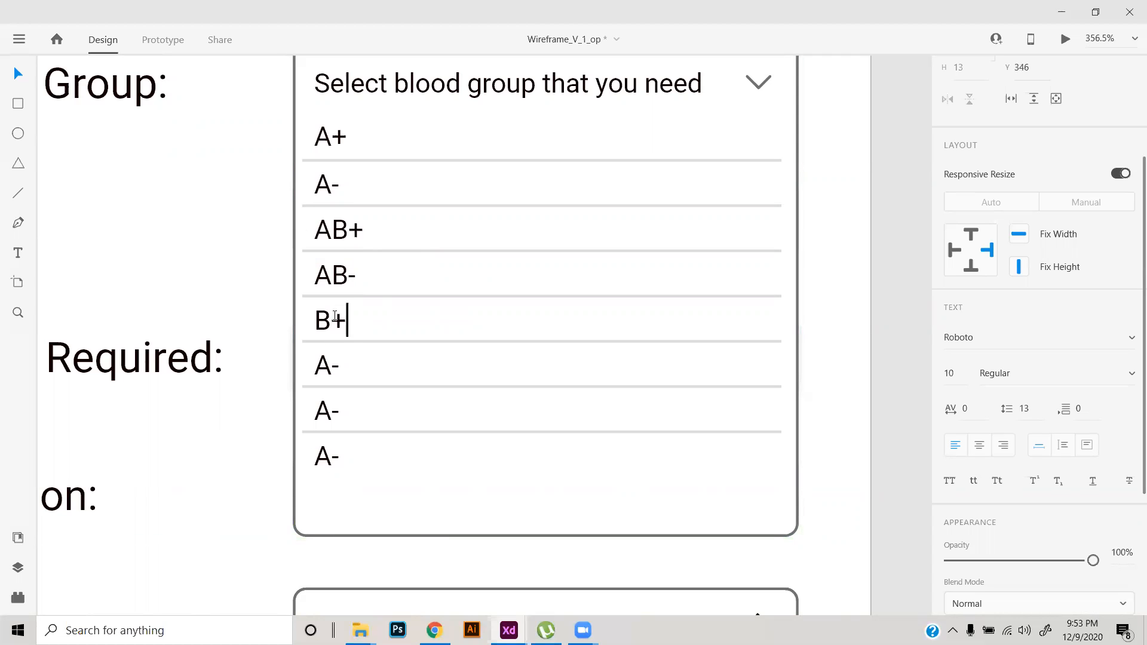
{"action": "double_click", "coordinate": [333, 368]}
{"action": "type", "text": "B-"}
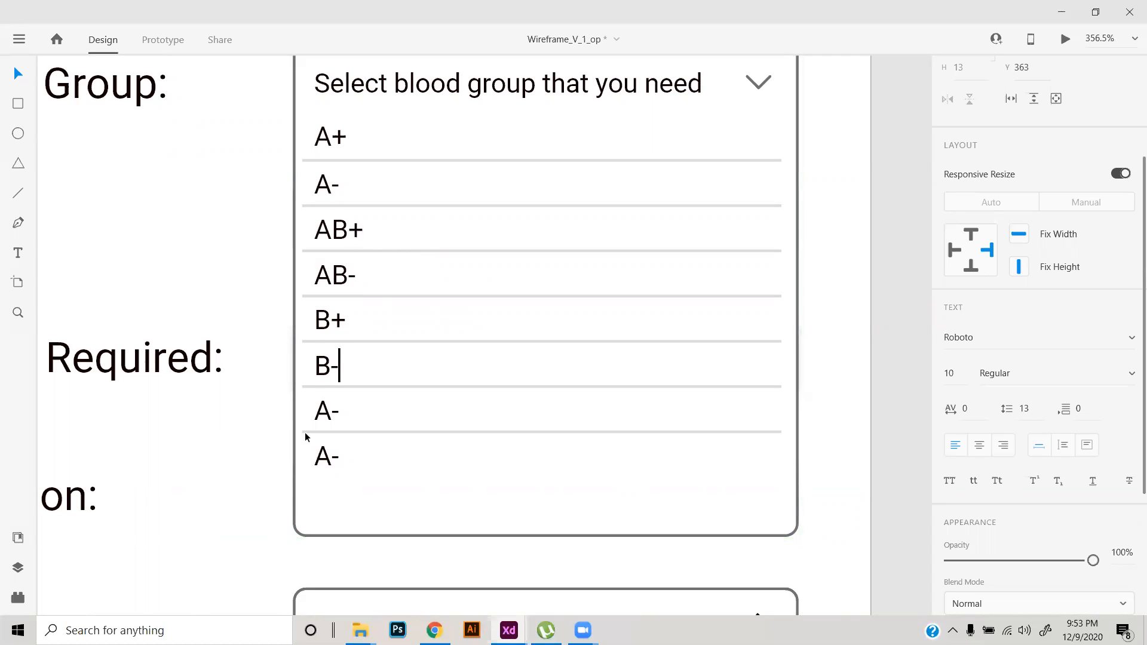
{"action": "double_click", "coordinate": [324, 414]}
{"action": "type", "text": "O+"}
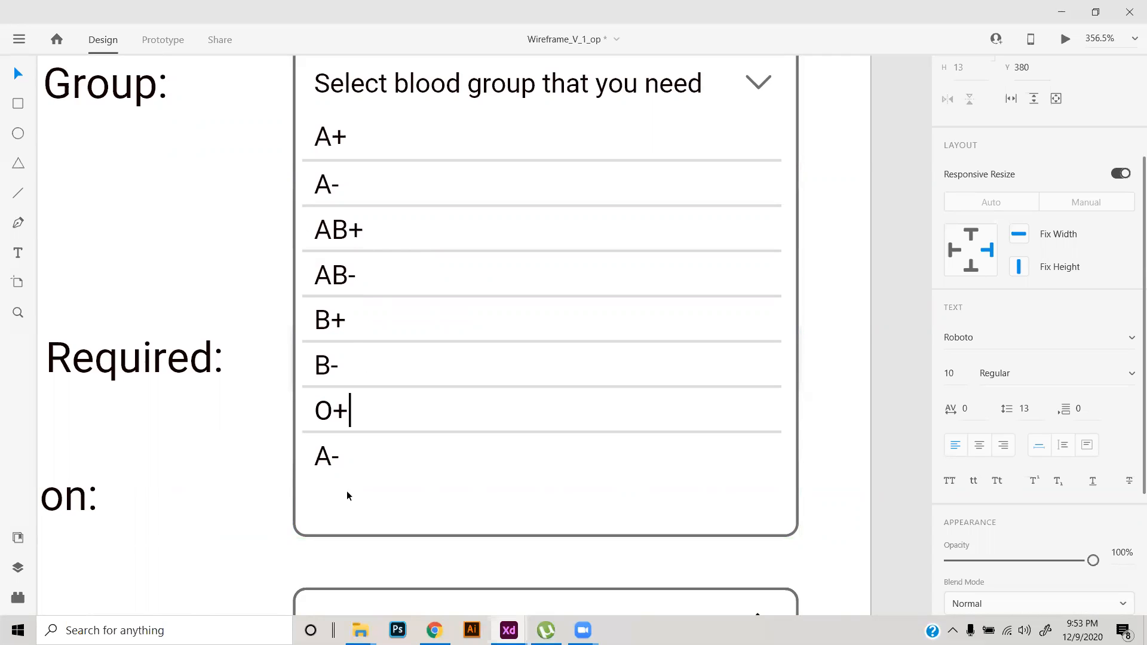
- Change the eighth and last dropdown entry to "O-"
{"action": "left_click", "coordinate": [324, 455]}
{"action": "double_click", "coordinate": [323, 459]}
{"action": "type", "text": "O"}
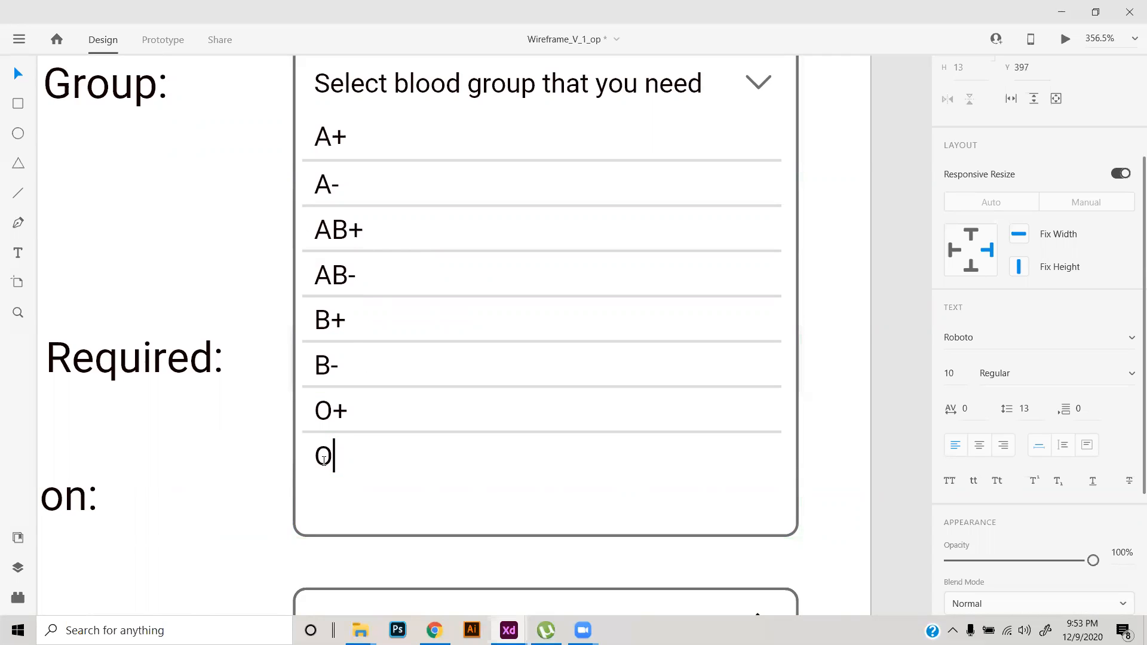
{"action": "type", "text": "-"}
{"action": "key", "text": "Escape"}
{"action": "key", "text": "Escape"}
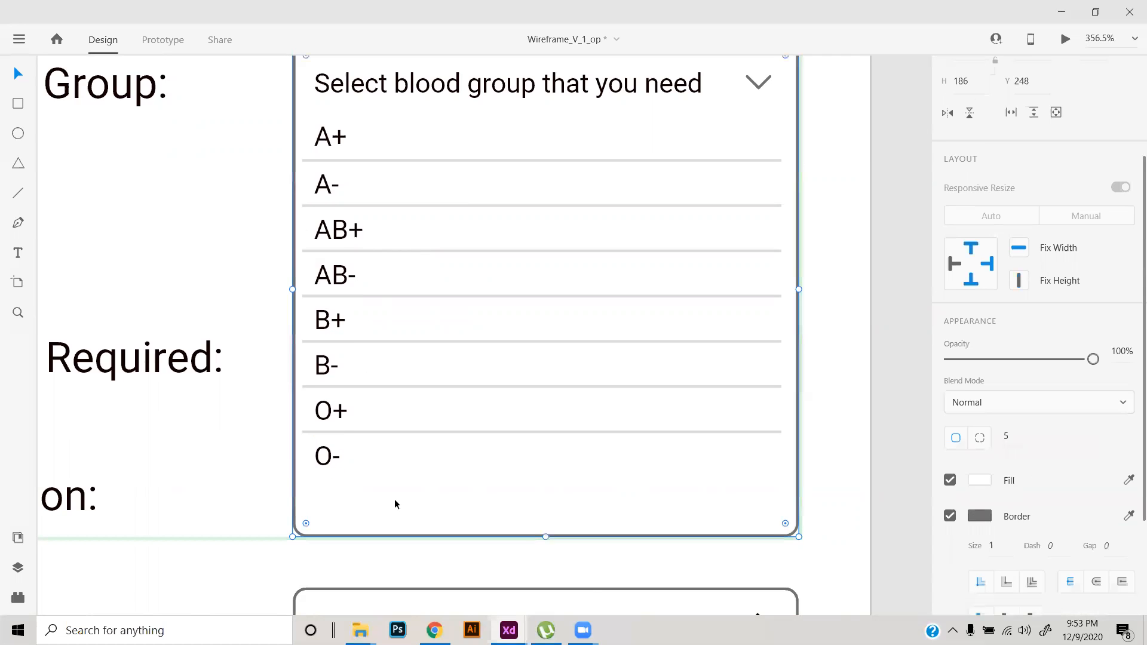
- Shorten the expanded dropdown's box so it ends just below the O- entry, about 166 high
{"action": "left_click_drag", "start_coordinate": [544, 536], "coordinate": [546, 483]}
{"action": "left_click", "coordinate": [837, 351]}
{"action": "scroll", "coordinate": [827, 353], "scroll_direction": "down", "scroll_amount": 8}
{"action": "left_click_drag", "start_coordinate": [780, 335], "coordinate": [694, 416]}
{"action": "scroll", "coordinate": [651, 422], "scroll_direction": "up", "scroll_amount": 1}
{"action": "scroll", "coordinate": [649, 420], "scroll_direction": "up", "scroll_amount": 3}
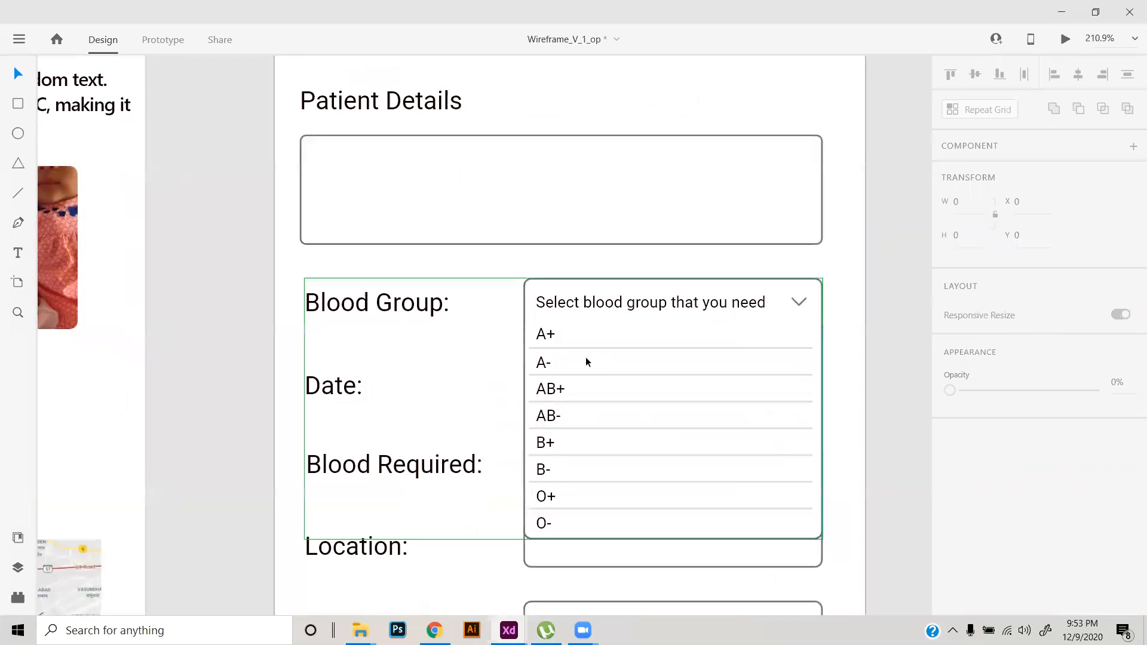
- Select all eight blood group entries inside the expanded dropdown and open their fill colour
{"action": "left_click", "coordinate": [551, 385]}
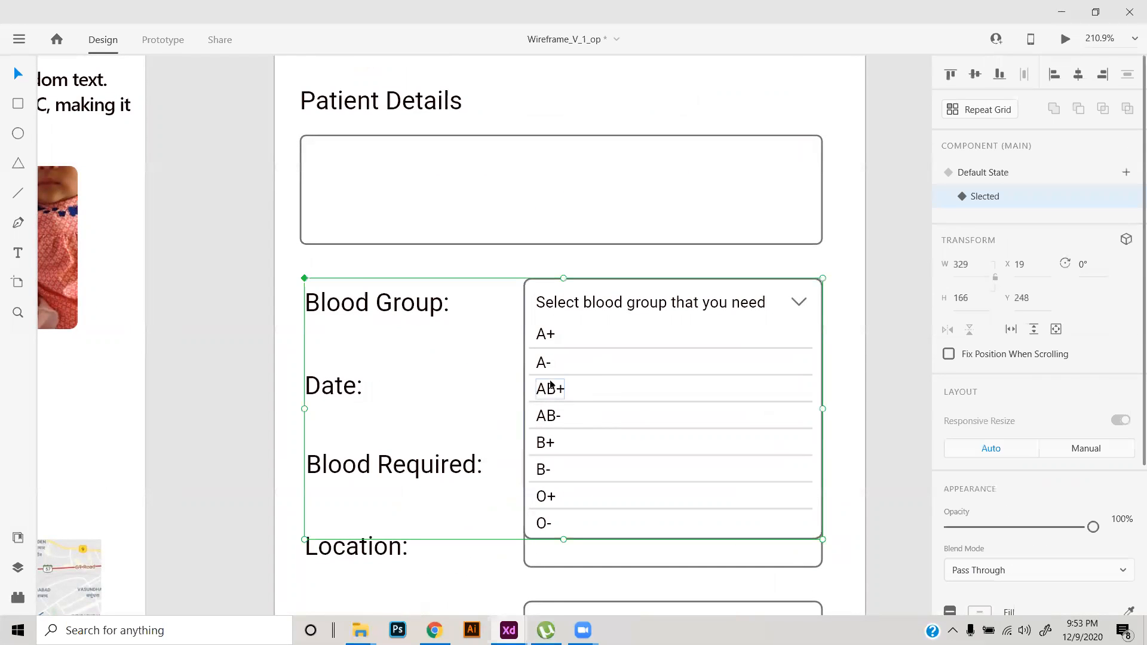
{"action": "key", "text": "Escape"}
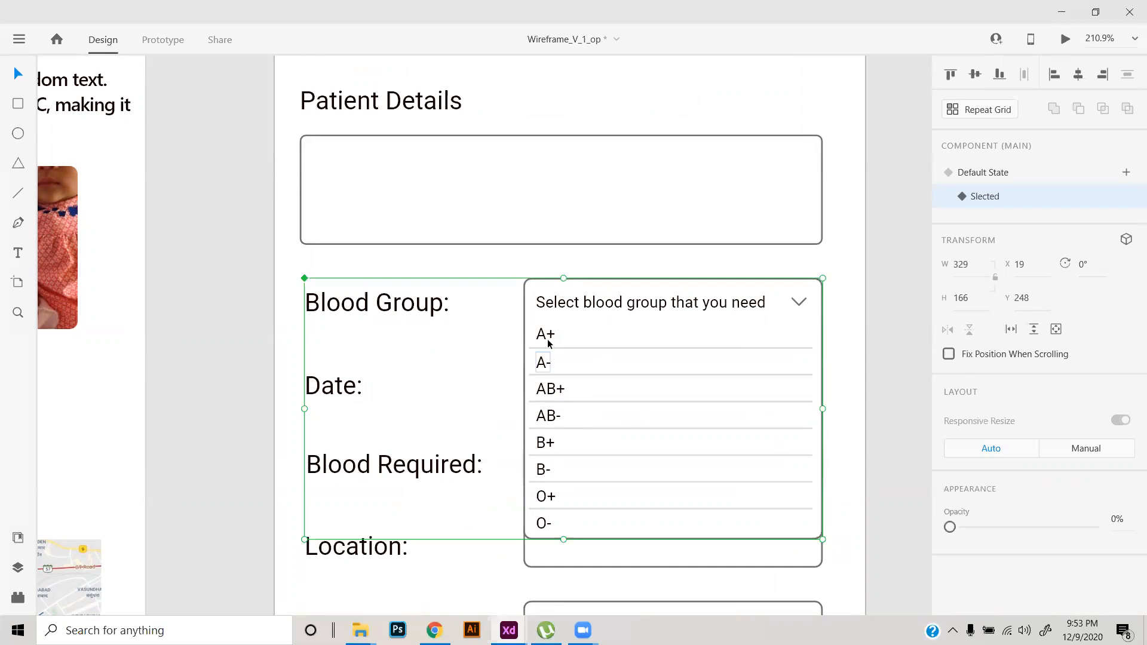
{"action": "left_click", "coordinate": [548, 335]}
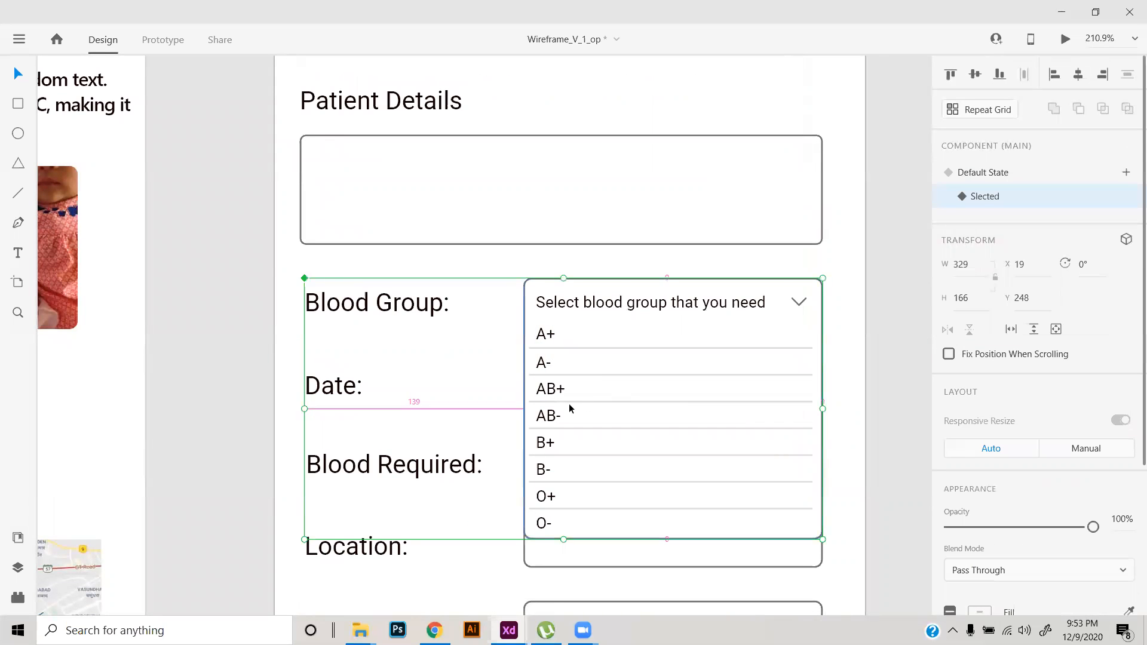
{"action": "scroll", "coordinate": [569, 403], "scroll_direction": "up", "scroll_amount": 2}
{"action": "double_click", "coordinate": [553, 389]}
{"action": "left_click", "coordinate": [526, 333], "text": "shift"}
{"action": "left_click", "coordinate": [529, 287], "text": "shift"}
{"action": "left_click", "coordinate": [533, 424], "text": "shift"}
{"action": "left_click", "coordinate": [526, 467], "text": "shift"}
{"action": "left_click", "coordinate": [533, 518], "text": "shift"}
{"action": "scroll", "coordinate": [536, 508], "scroll_direction": "down", "scroll_amount": 1}
{"action": "left_click", "coordinate": [529, 507], "text": "shift"}
{"action": "left_click", "coordinate": [527, 555], "text": "shift"}
{"action": "scroll", "coordinate": [979, 448], "scroll_direction": "down", "scroll_amount": 5}
{"action": "left_click", "coordinate": [980, 443]}
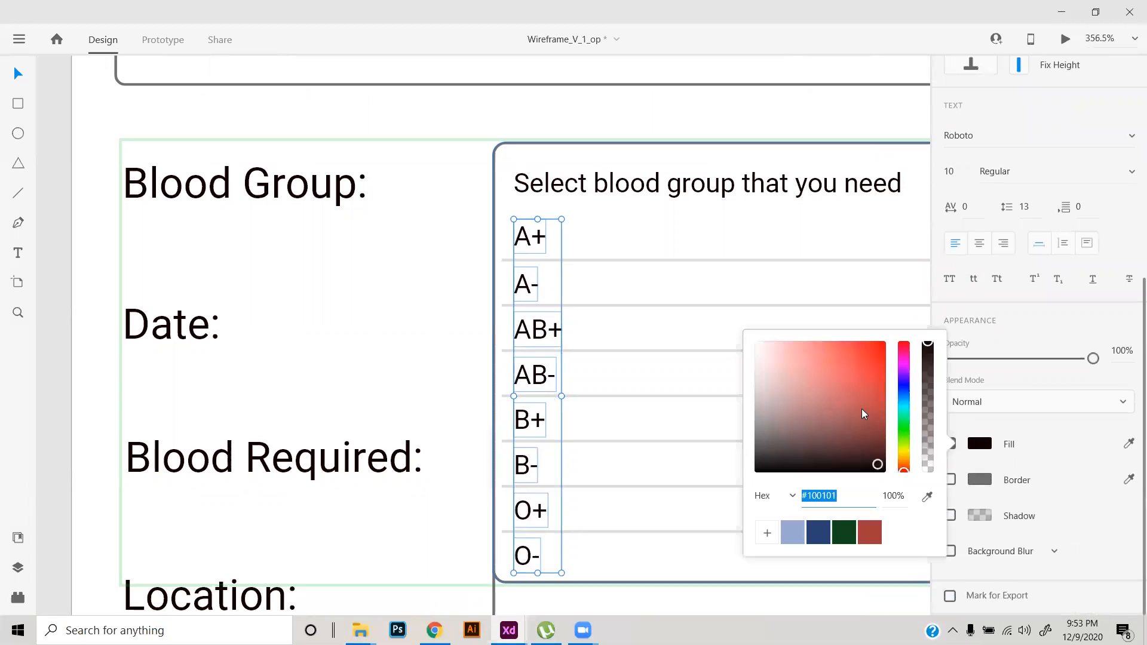
- Try the saved blue, green and red colours and a custom blue as the fill of the selected blood group entries
{"action": "left_click", "coordinate": [818, 531]}
{"action": "left_click", "coordinate": [756, 373]}
{"action": "left_click_drag", "start_coordinate": [755, 370], "coordinate": [834, 393]}
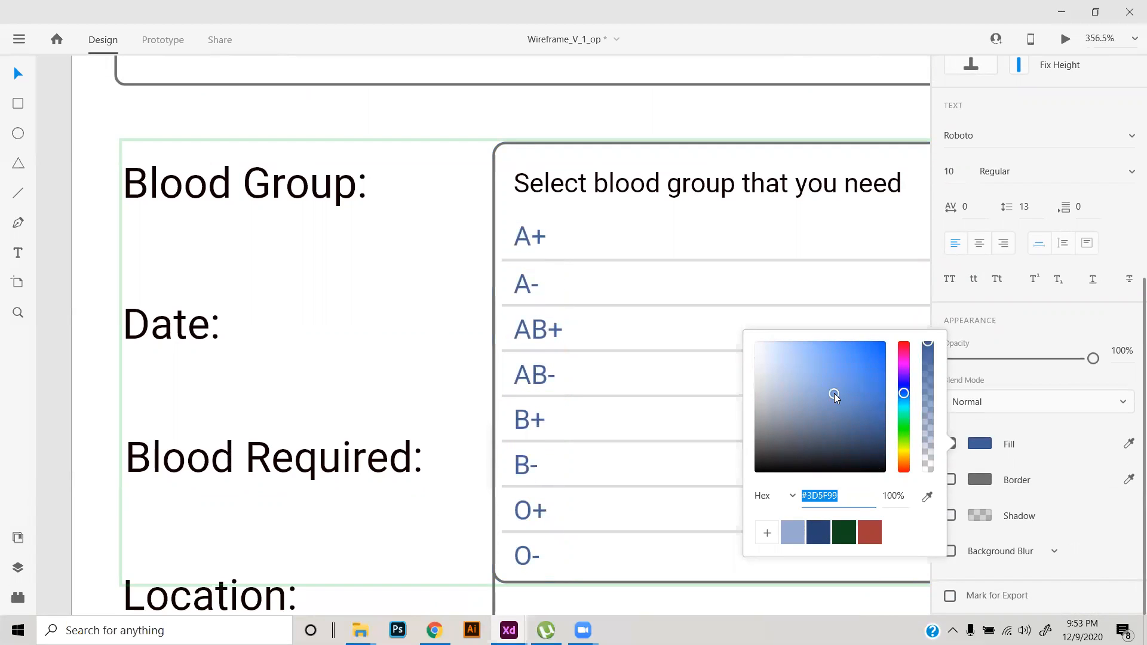
{"action": "left_click", "coordinate": [817, 533]}
{"action": "left_click", "coordinate": [838, 530]}
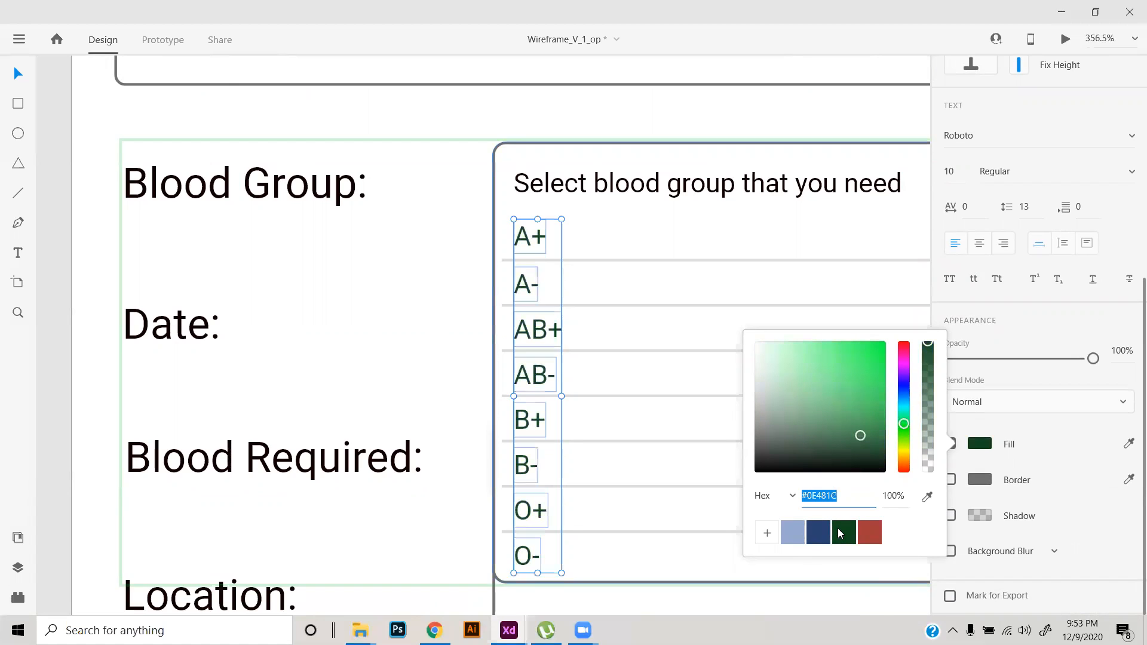
{"action": "left_click", "coordinate": [870, 530]}
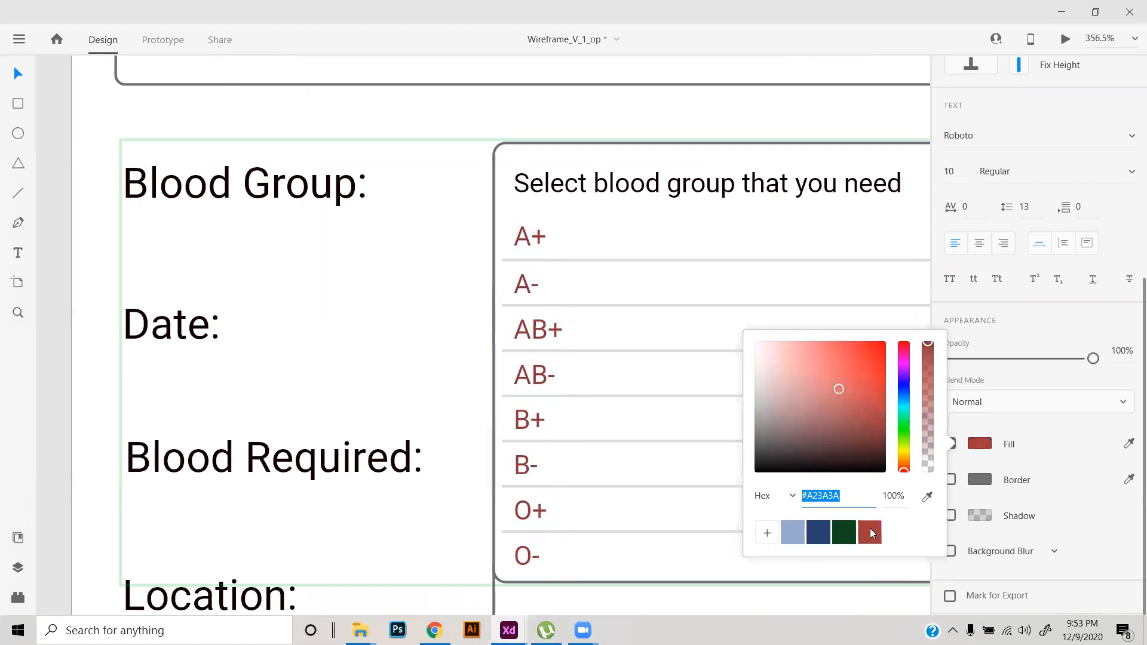
{"action": "left_click", "coordinate": [794, 531]}
{"action": "left_click", "coordinate": [819, 529]}
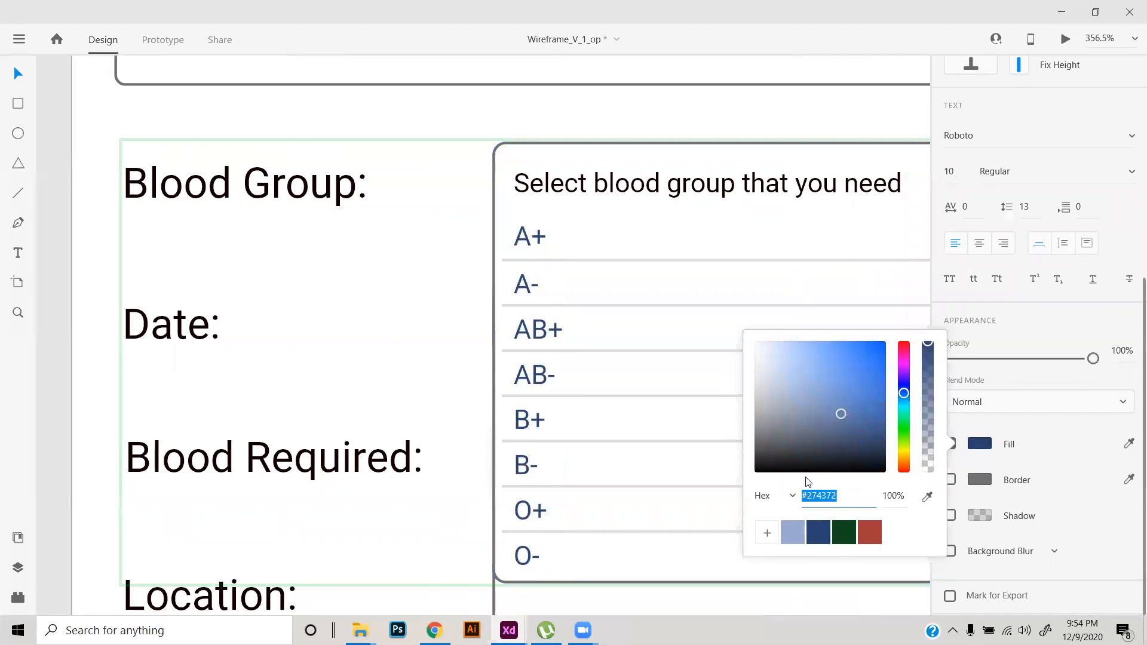
- Set the fill of the blood group entries to dark grey #222222 and deselect them
{"action": "left_click", "coordinate": [797, 392]}
{"action": "mouse_move", "coordinate": [769, 392]}
{"action": "left_mouse_down"}
{"action": "mouse_move", "coordinate": [743, 391]}
{"action": "mouse_move", "coordinate": [738, 457]}
{"action": "left_mouse_up"}
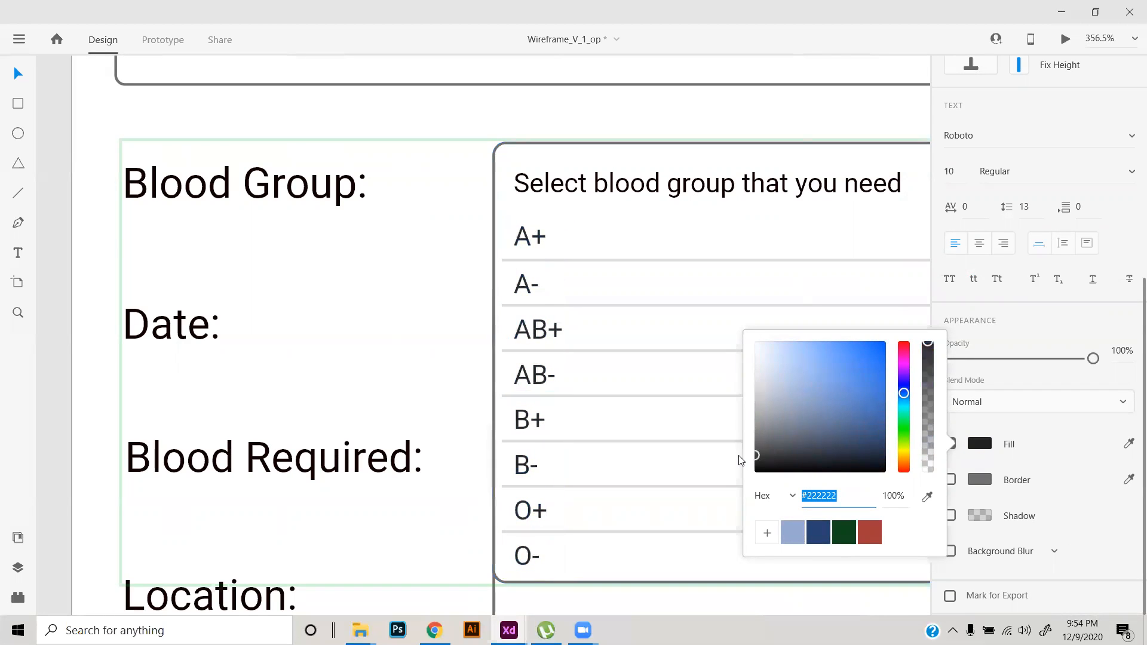
{"action": "left_click", "coordinate": [636, 404]}
{"action": "scroll", "coordinate": [636, 403], "scroll_direction": "down", "scroll_amount": 5}
{"action": "left_click", "coordinate": [811, 371]}
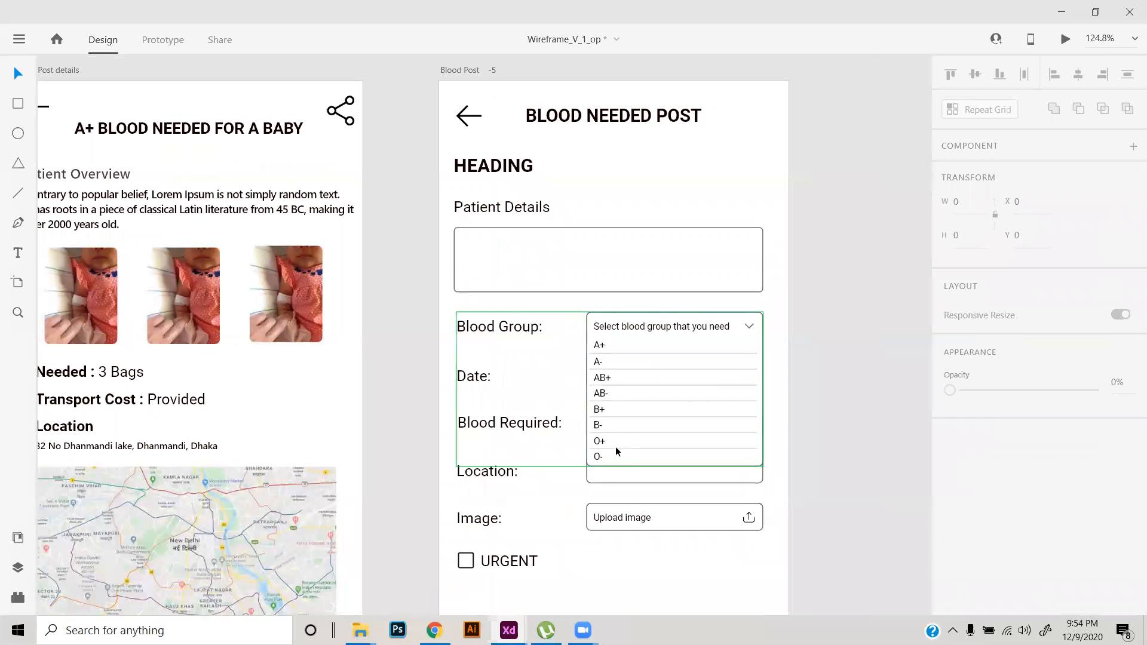
- Return the Blood Group component to its Default State
{"action": "scroll", "coordinate": [615, 446], "scroll_direction": "down", "scroll_amount": 1}
{"action": "left_click", "coordinate": [701, 388]}
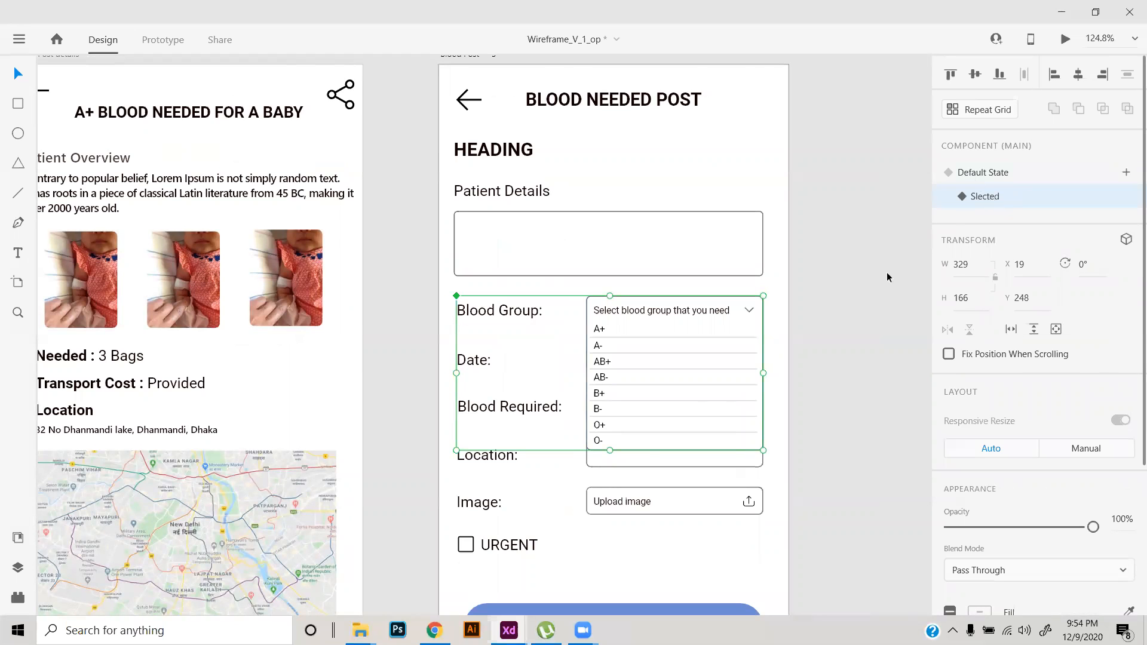
{"action": "left_click", "coordinate": [1008, 172]}
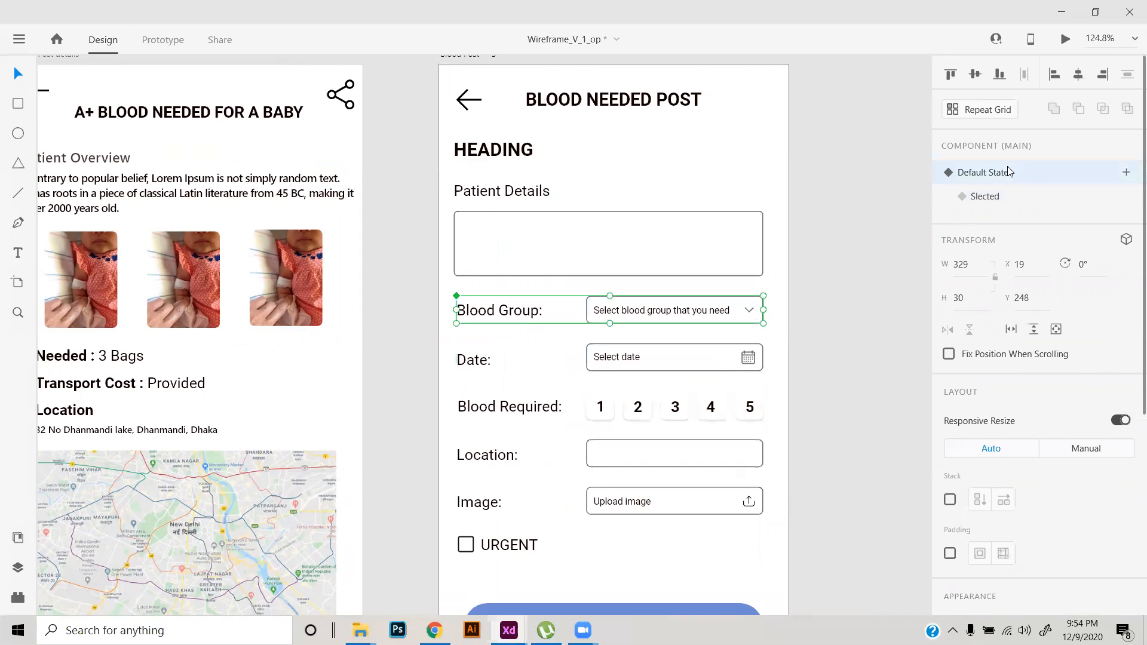
{"action": "left_click", "coordinate": [922, 359]}
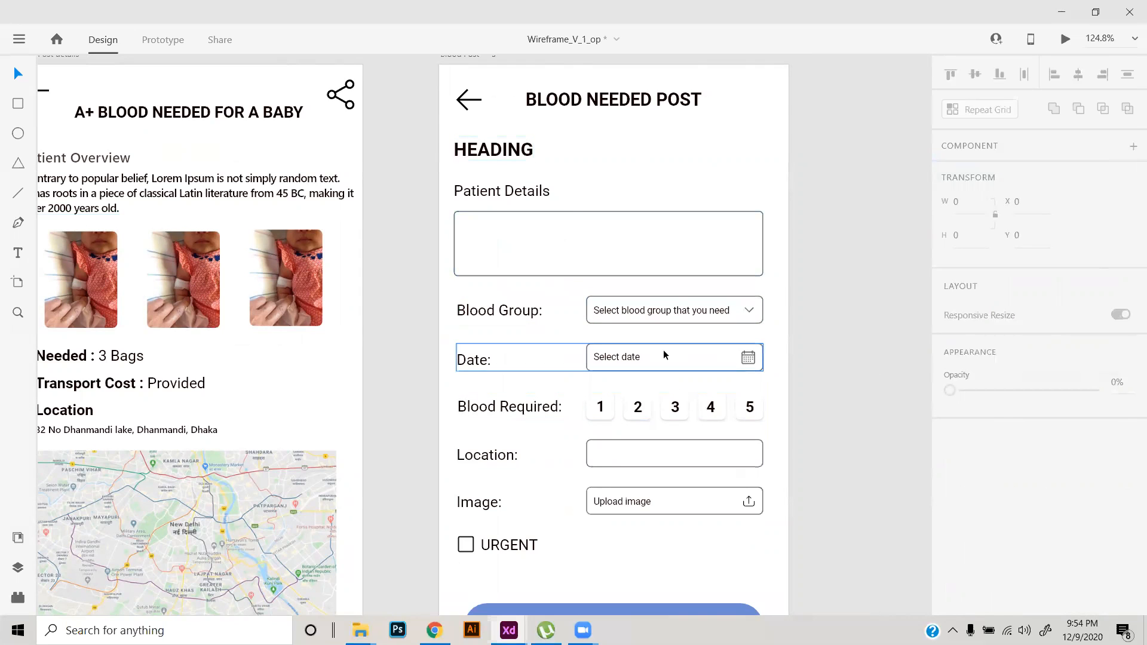
- Preview the Blood Group component's "Slected" state and switch it back to Default State
{"action": "left_click", "coordinate": [695, 309]}
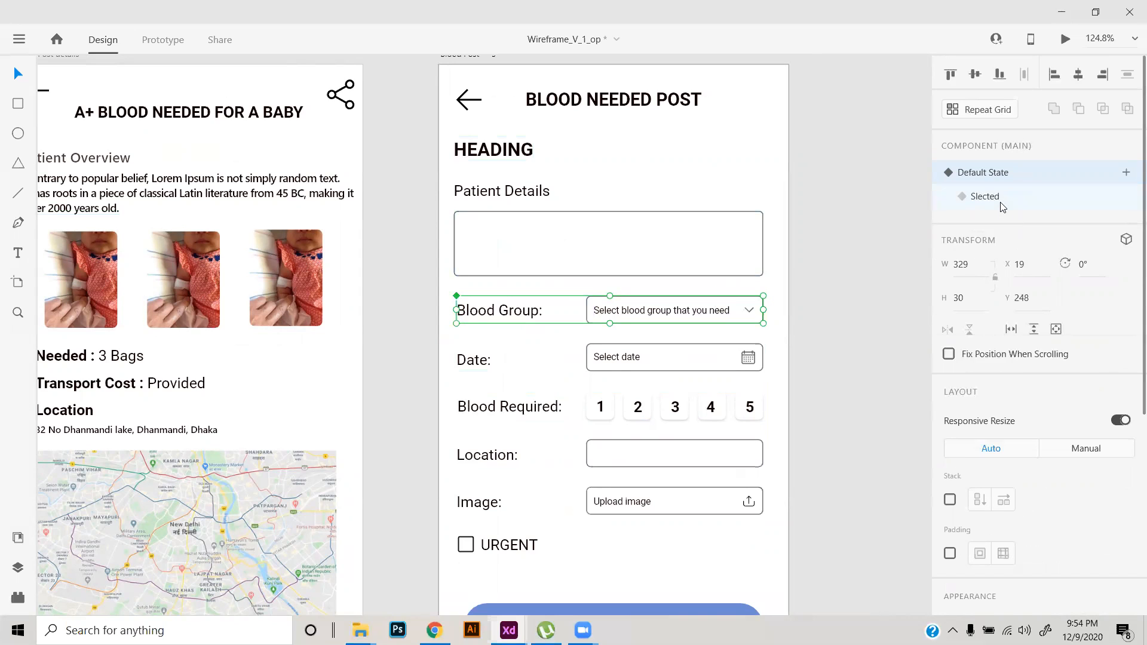
{"action": "left_click", "coordinate": [985, 196]}
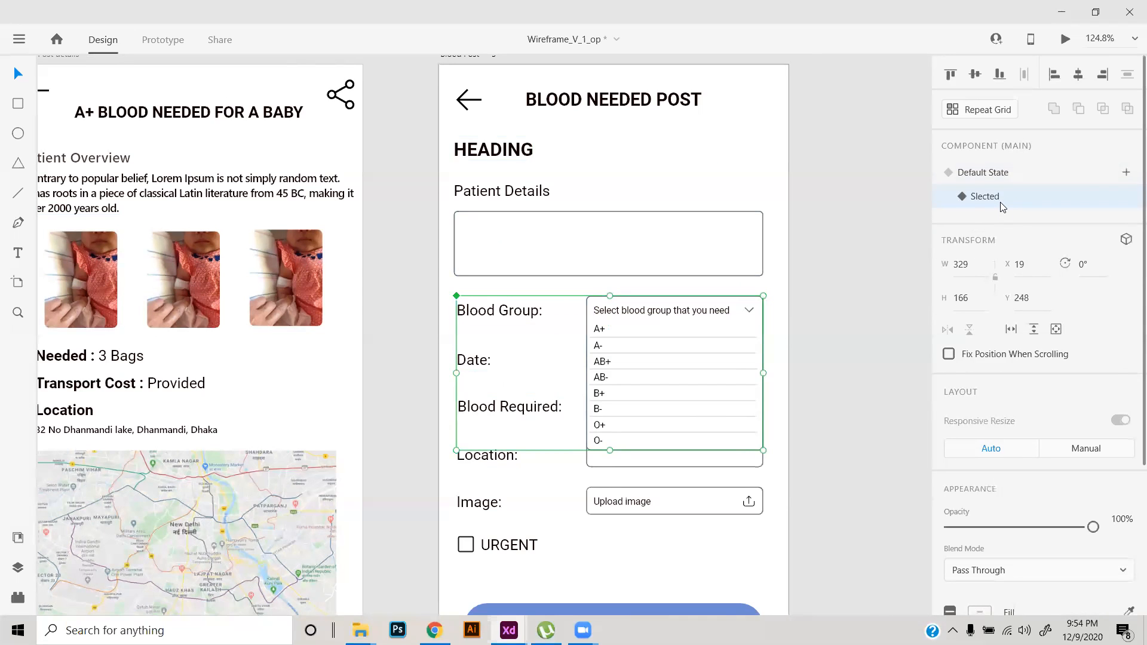
{"action": "left_click", "coordinate": [1010, 176]}
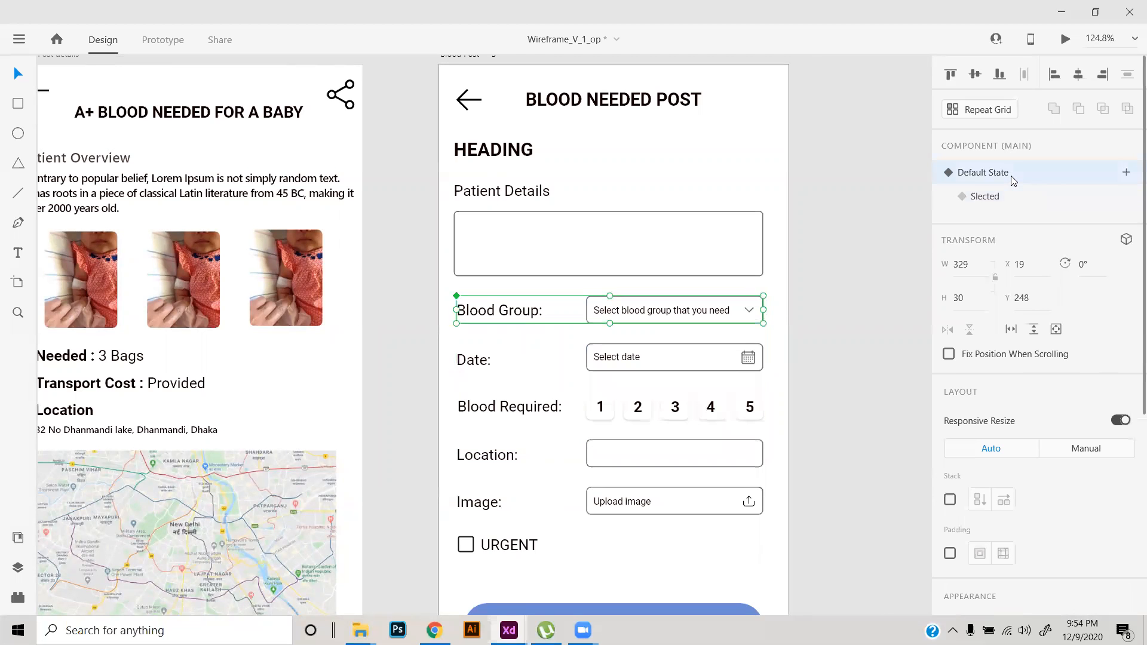
{"action": "left_click", "coordinate": [890, 278]}
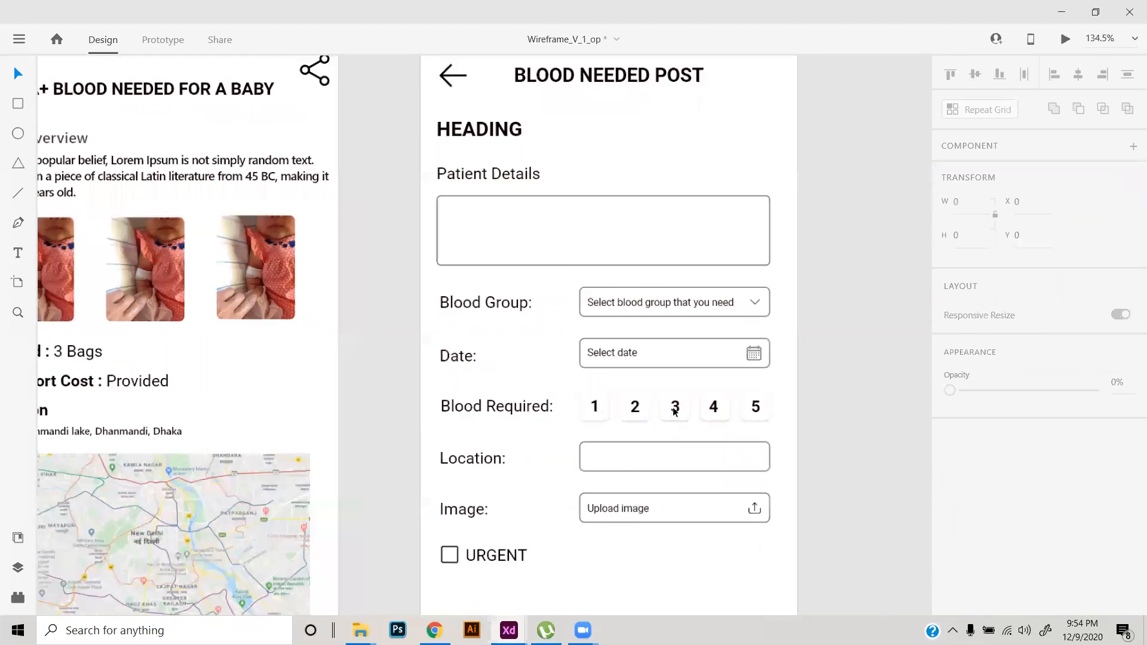
- Turn the Date row, including its label and date field, into a component
{"action": "scroll", "coordinate": [676, 412], "scroll_direction": "up", "scroll_amount": 4}
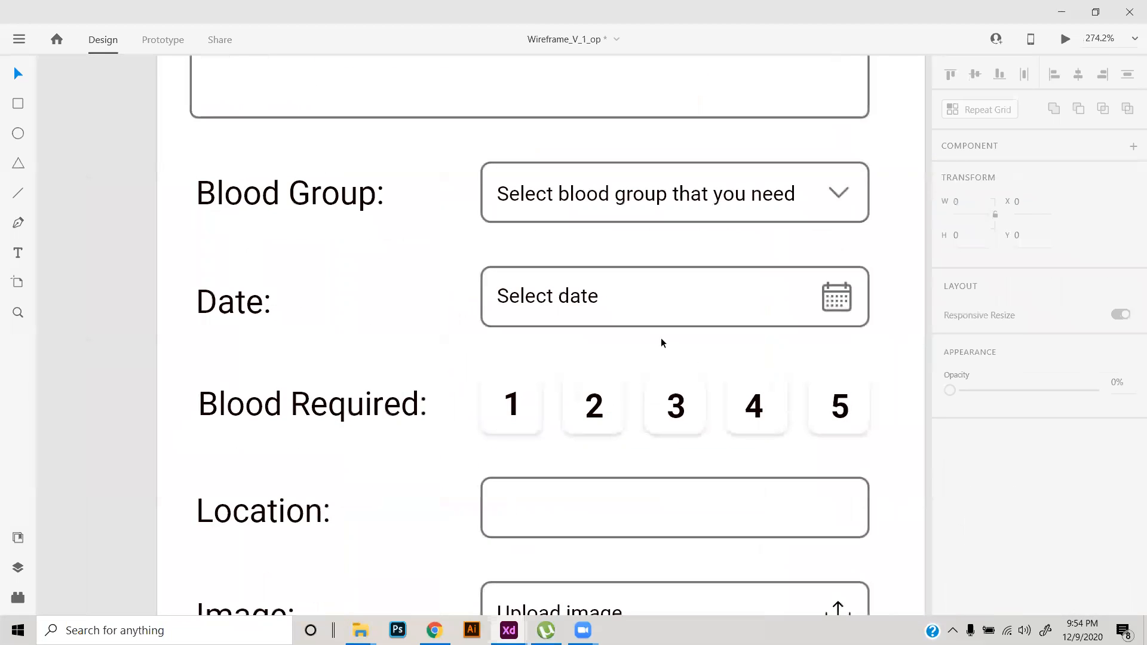
{"action": "left_click", "coordinate": [702, 323]}
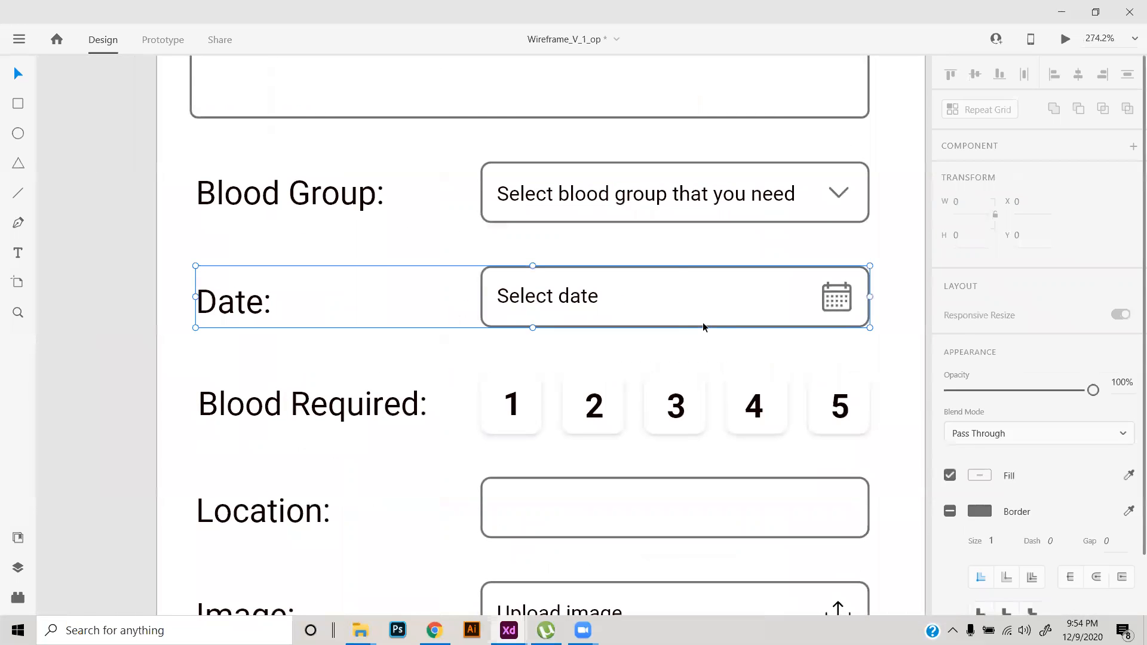
{"action": "double_click", "coordinate": [702, 321]}
{"action": "left_click_drag", "start_coordinate": [671, 376], "coordinate": [617, 299]}
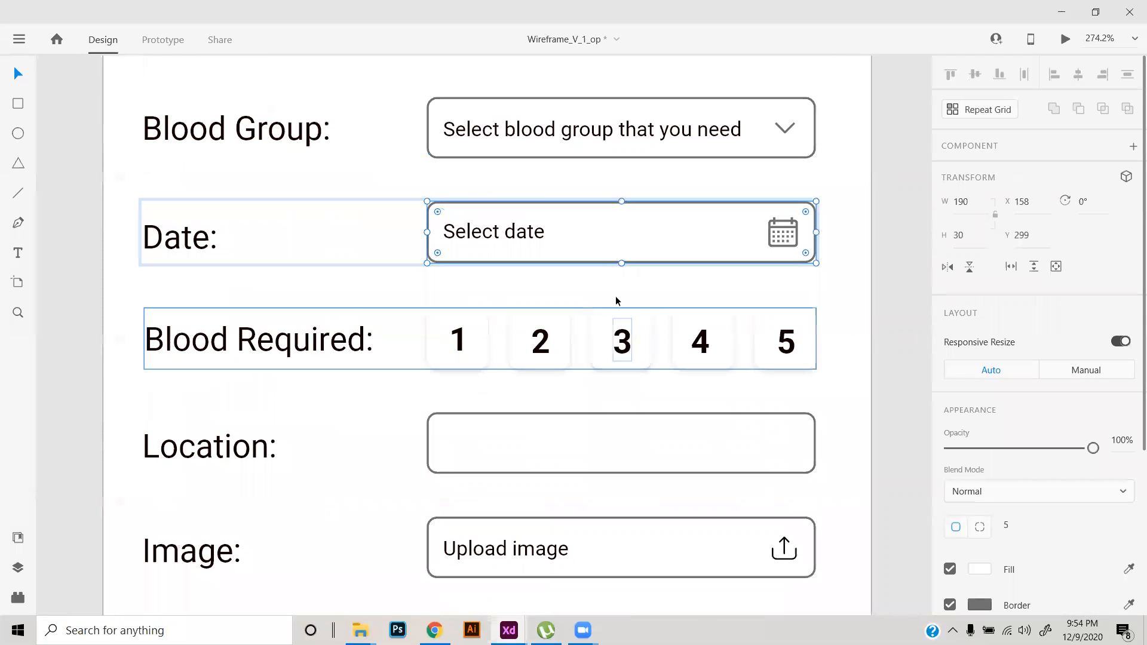
{"action": "left_click", "coordinate": [849, 315]}
{"action": "right_click", "coordinate": [761, 267]}
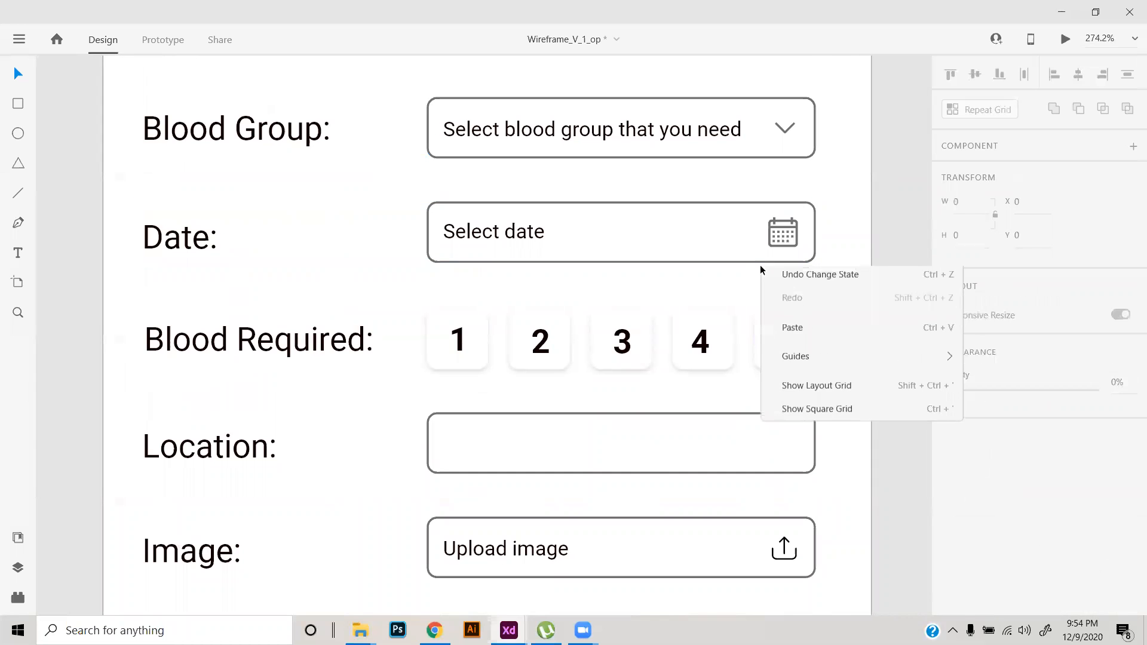
{"action": "left_click", "coordinate": [690, 264]}
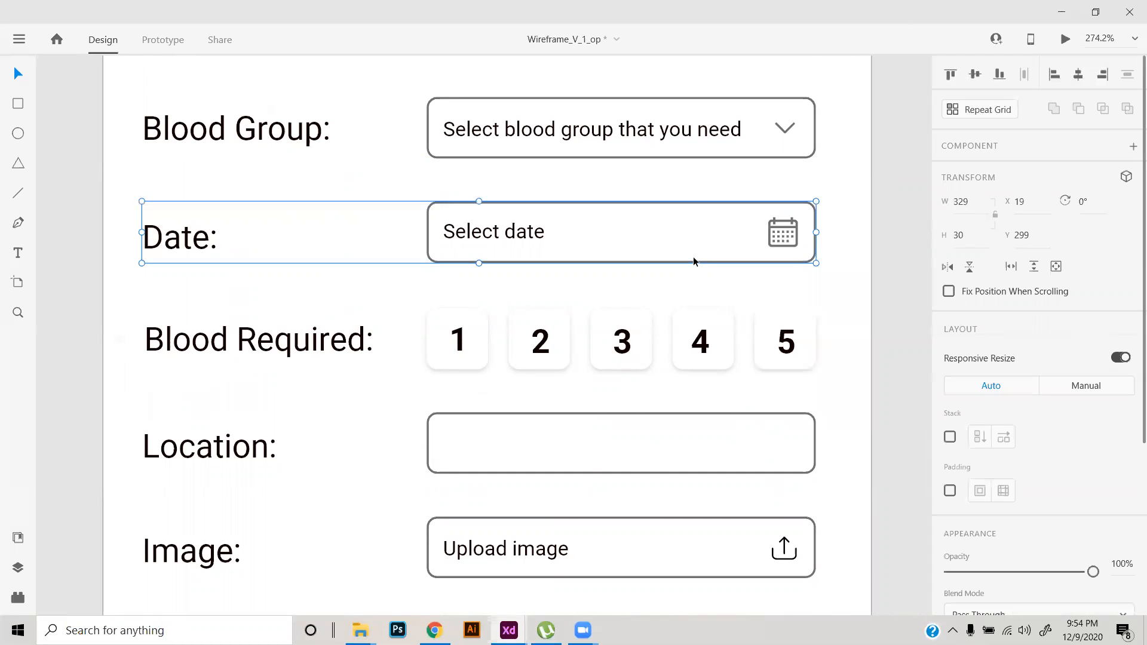
{"action": "right_click", "coordinate": [693, 261]}
{"action": "left_click", "coordinate": [770, 339]}
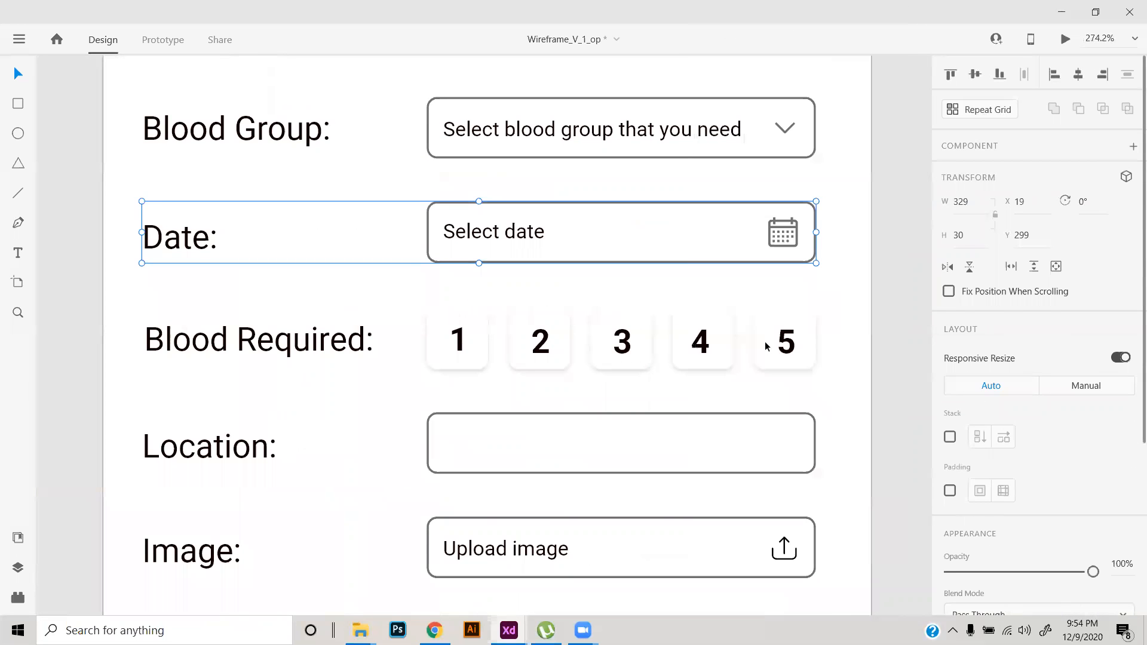
- Add a new state named "Selected" to the Date component
{"action": "left_click", "coordinate": [799, 292]}
{"action": "left_click", "coordinate": [684, 252]}
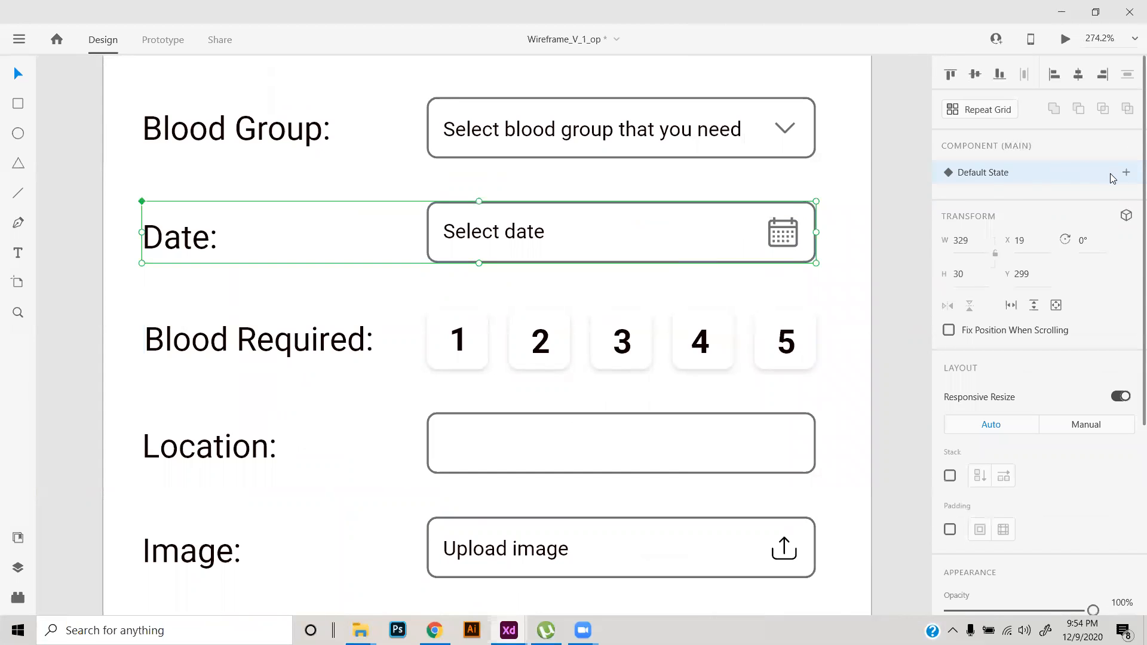
{"action": "left_click", "coordinate": [1125, 173]}
{"action": "type", "text": "Selec"}
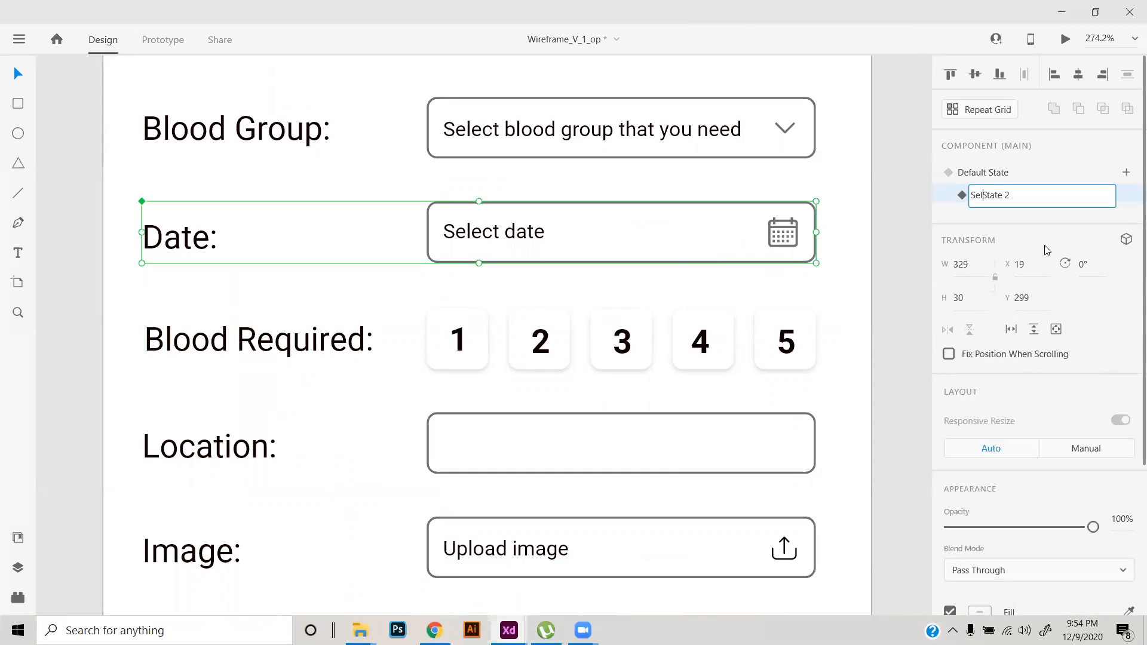
{"action": "type", "text": "ted"}
{"action": "key", "text": "shift+End"}
{"action": "key", "text": "Delete"}
{"action": "key", "text": "Return"}
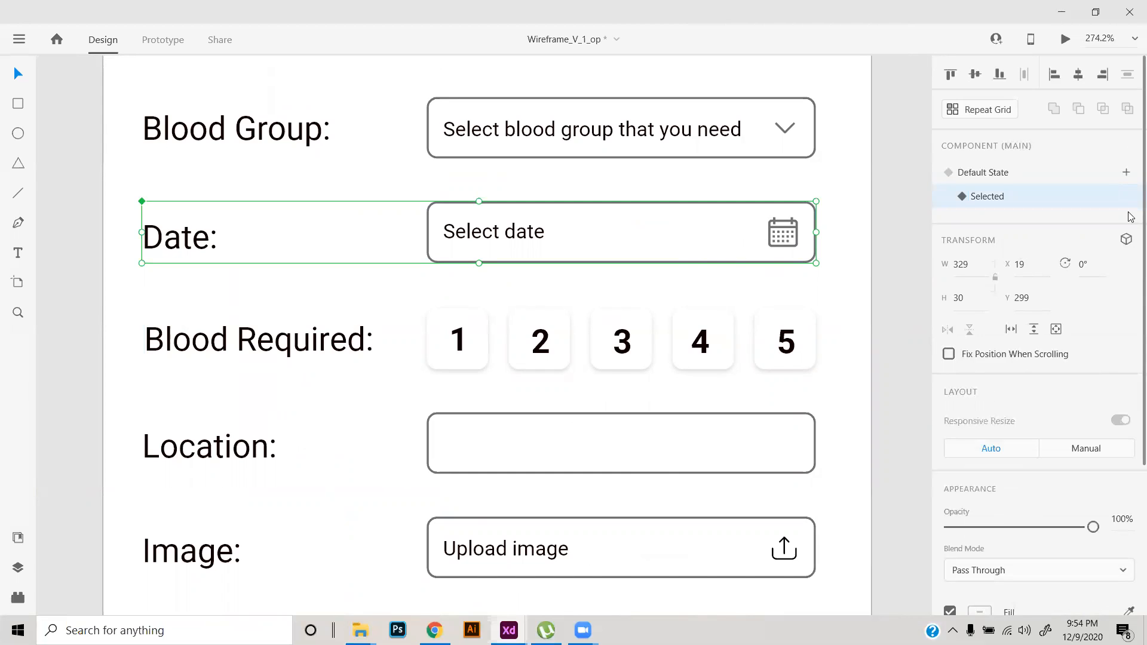
- Extend the Date field's box downward in the Selected state to a height of about 151
{"action": "double_click", "coordinate": [626, 246]}
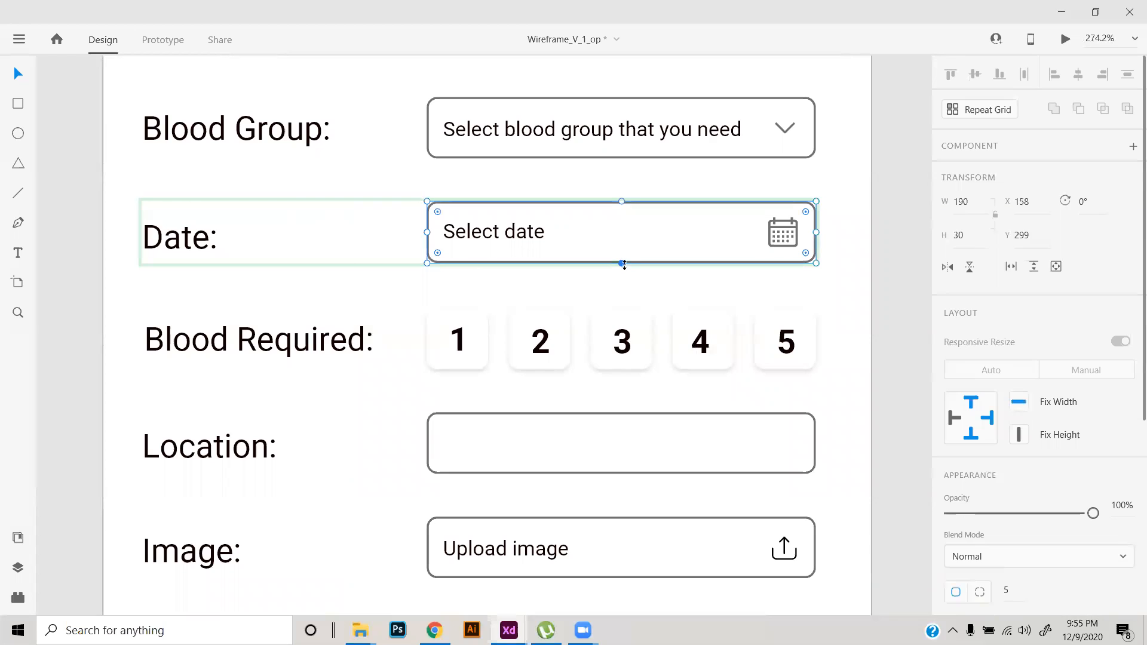
{"action": "left_click_drag", "start_coordinate": [626, 262], "coordinate": [638, 285]}
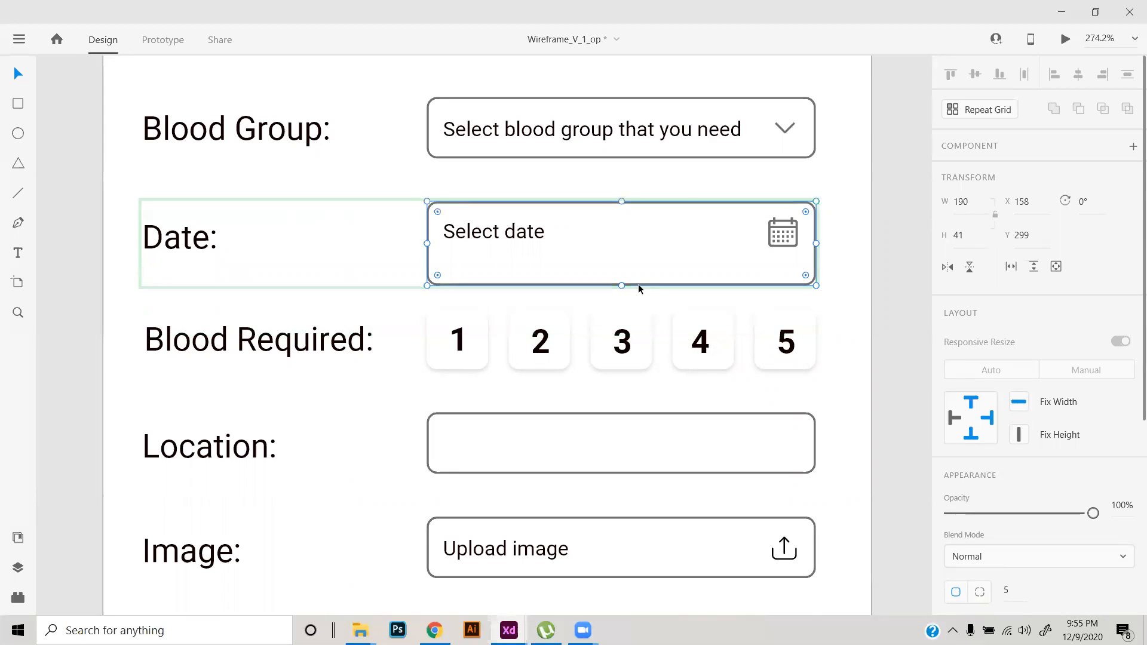
{"action": "left_click", "coordinate": [822, 273]}
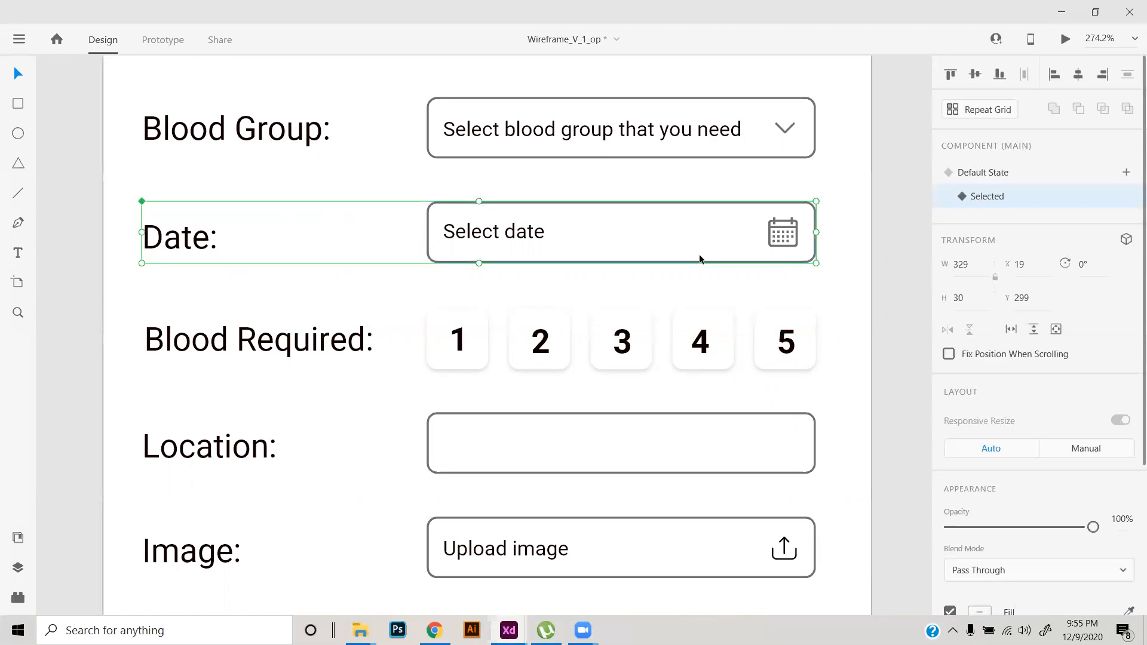
{"action": "double_click", "coordinate": [655, 262]}
{"action": "left_click_drag", "start_coordinate": [623, 263], "coordinate": [620, 508]}
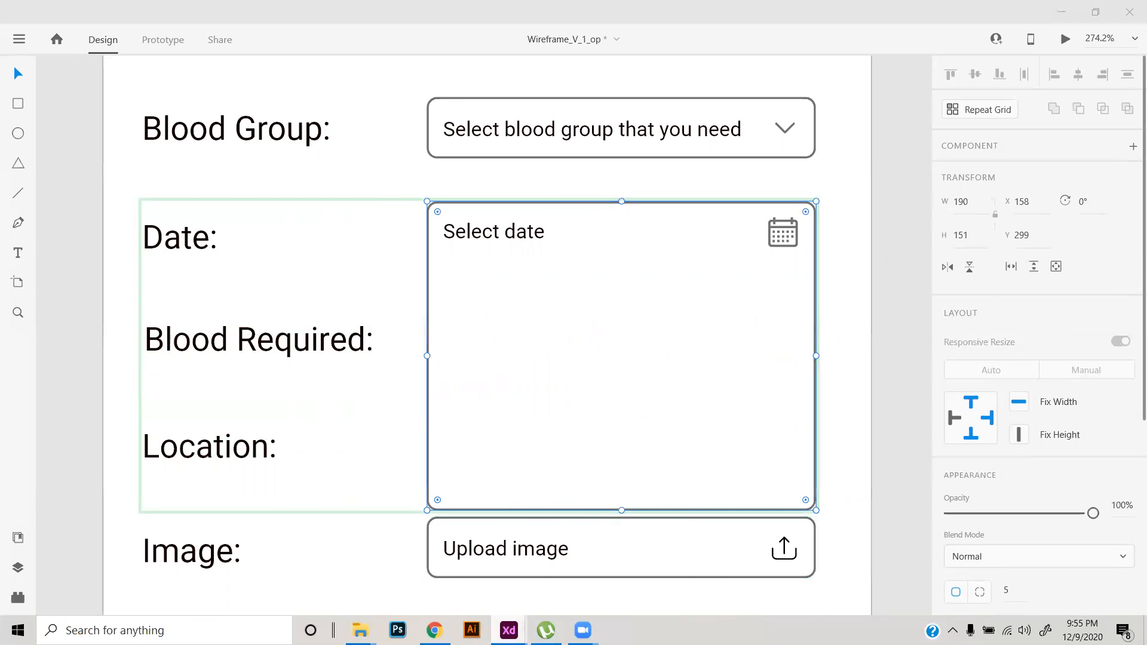
- Switch to the Agent Dashboard document and copy the August 2020 calendar from the custom date picker on "Total Agents – 2"
{"action": "mouse_move", "coordinate": [508, 631]}
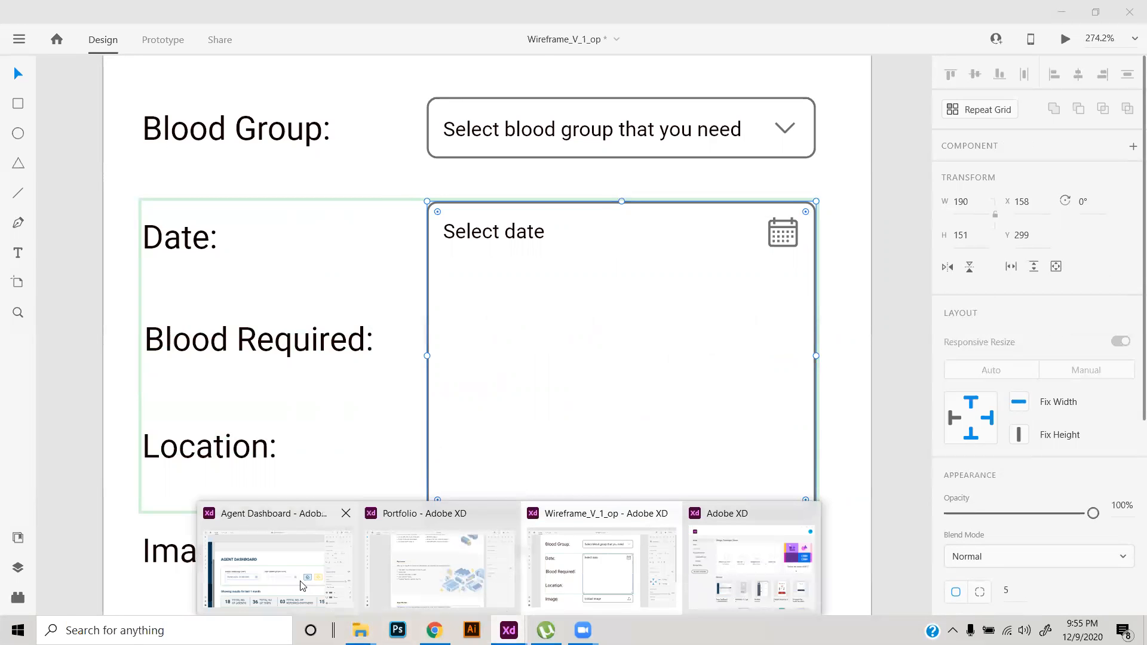
{"action": "left_click", "coordinate": [280, 562]}
{"action": "scroll", "coordinate": [442, 399], "scroll_direction": "down", "scroll_amount": 5}
{"action": "left_click", "coordinate": [605, 273]}
{"action": "left_click_drag", "start_coordinate": [492, 483], "coordinate": [8, 400]}
{"action": "left_click_drag", "start_coordinate": [668, 423], "coordinate": [357, 388]}
{"action": "left_click_drag", "start_coordinate": [854, 435], "coordinate": [476, 430]}
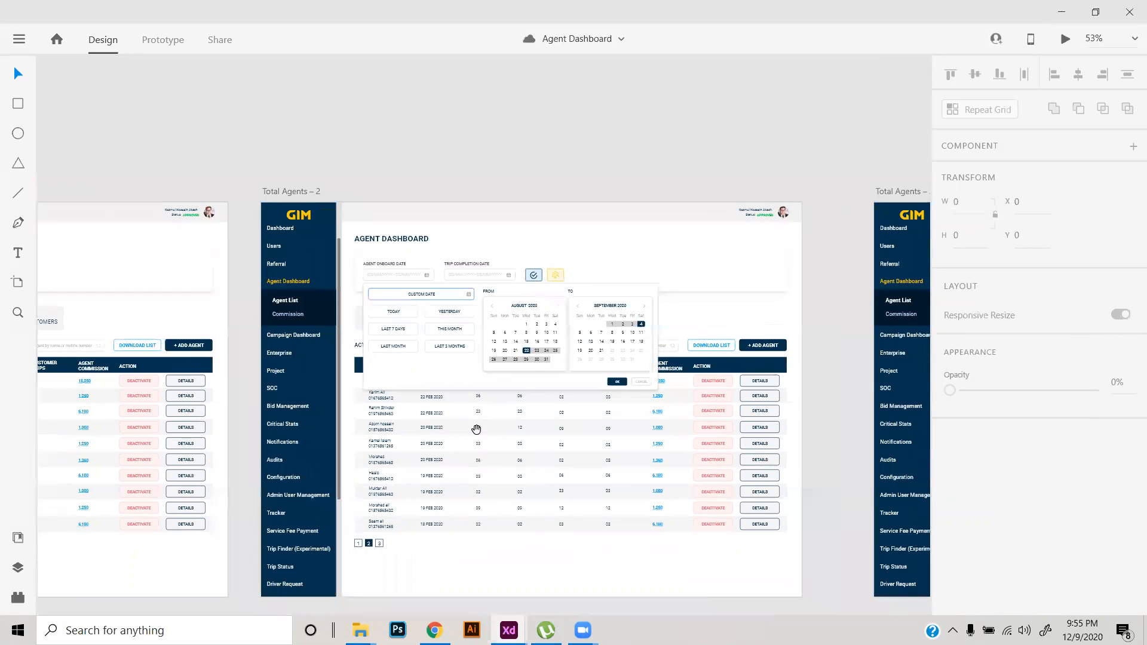
{"action": "scroll", "coordinate": [556, 317], "scroll_direction": "up", "scroll_amount": 5}
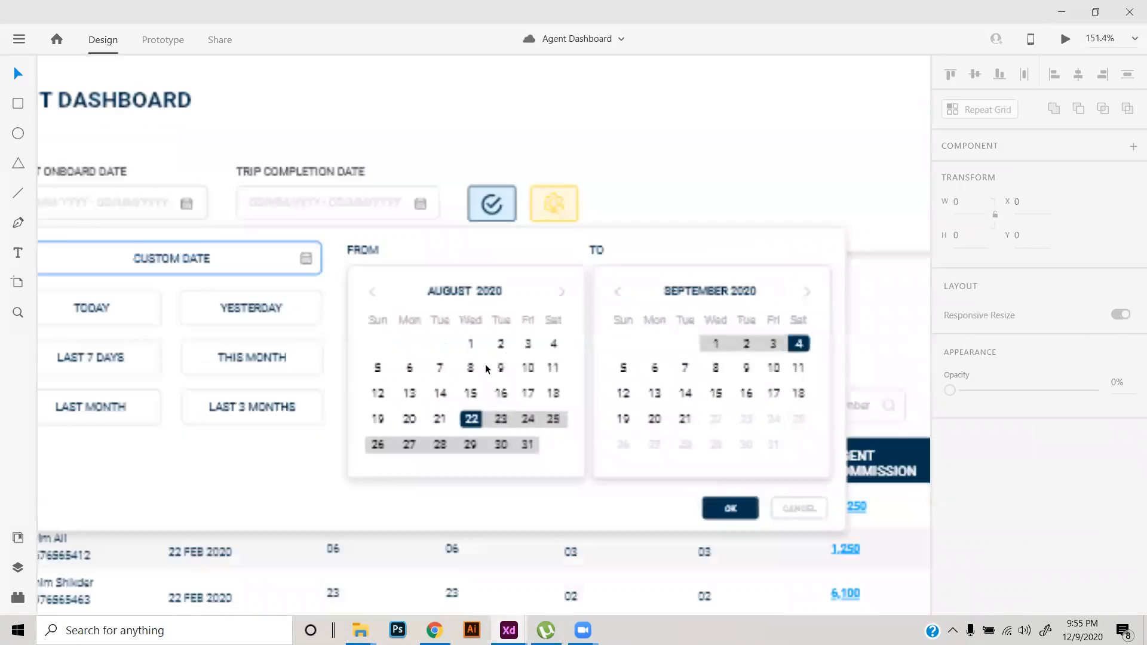
{"action": "left_click", "coordinate": [491, 321]}
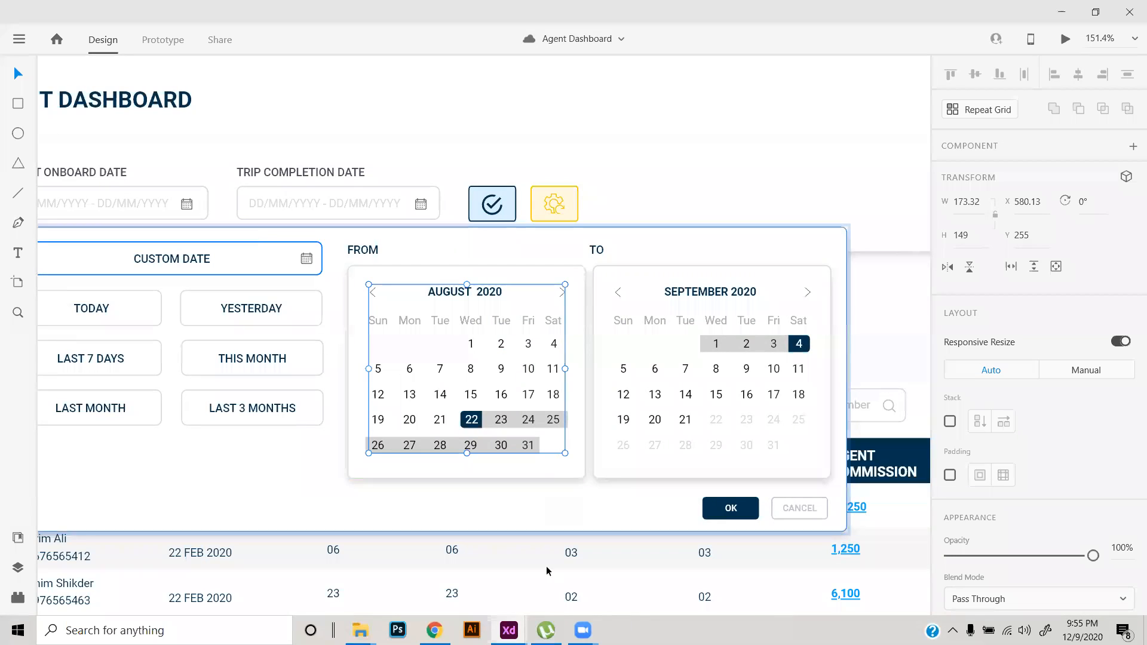
- Paste the calendar into the Date component's Selected state in Wireframe_V_1_op and place it beneath the "Select date" text
{"action": "mouse_move", "coordinate": [509, 630]}
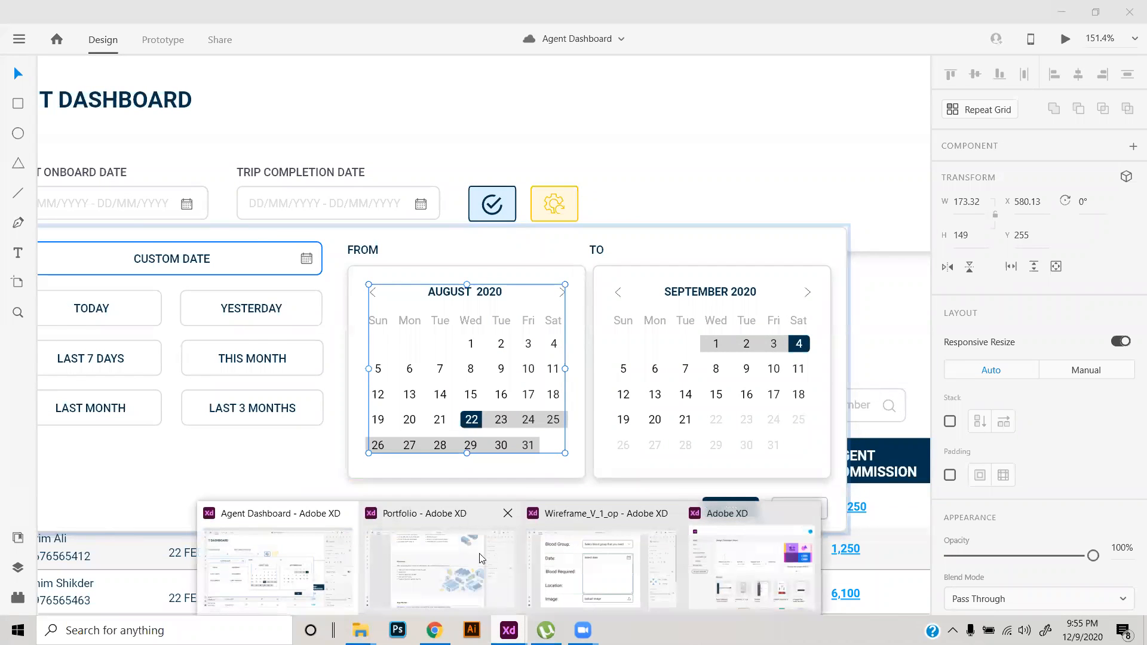
{"action": "left_click", "coordinate": [594, 558]}
{"action": "key", "text": "ctrl+v"}
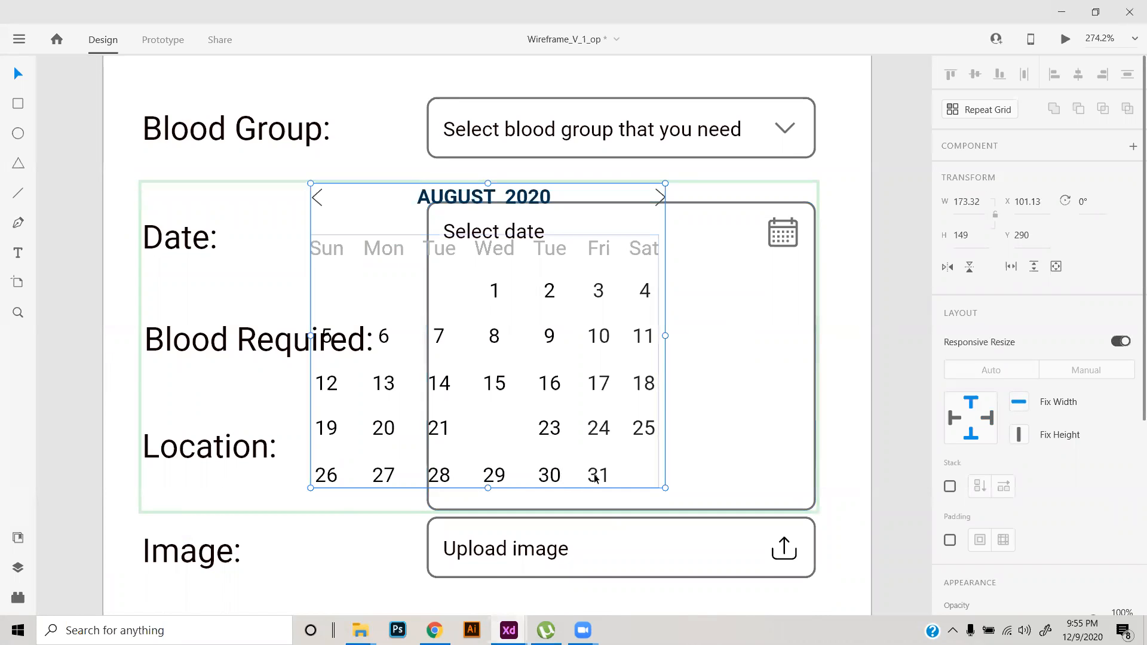
{"action": "left_click_drag", "start_coordinate": [596, 478], "coordinate": [728, 560]}
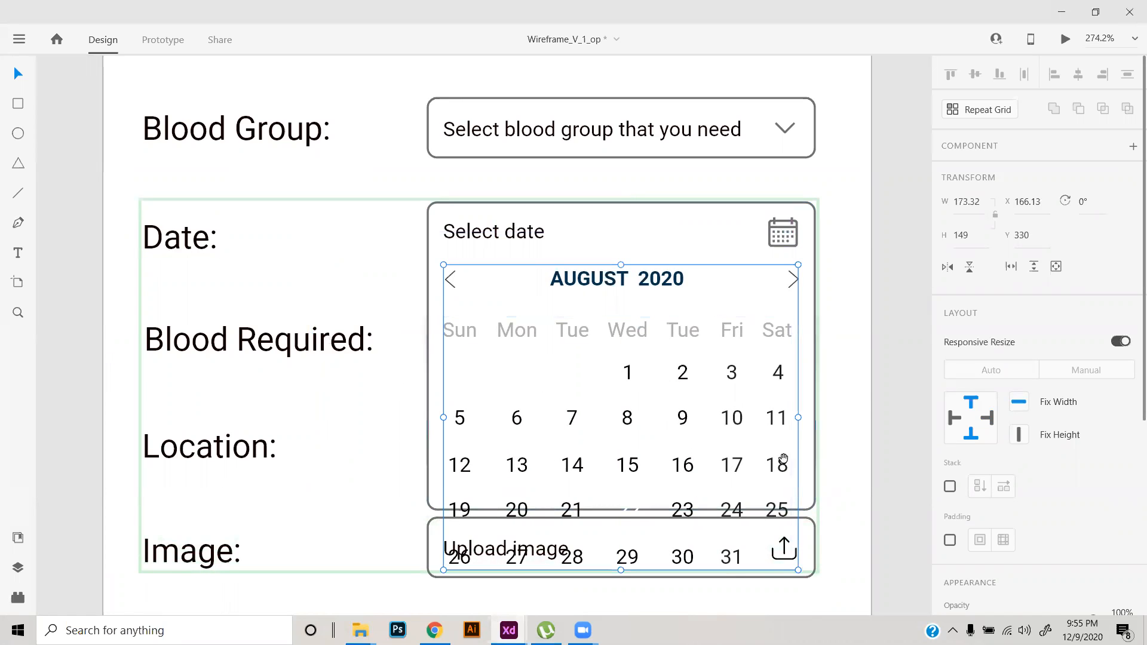
- Extend the Selected state's date box downward to a height of about 191 so it encloses the whole calendar
{"action": "scroll", "coordinate": [763, 435], "scroll_direction": "down", "scroll_amount": 3}
{"action": "scroll", "coordinate": [764, 434], "scroll_direction": "right", "scroll_amount": 1}
{"action": "left_click", "coordinate": [778, 410]}
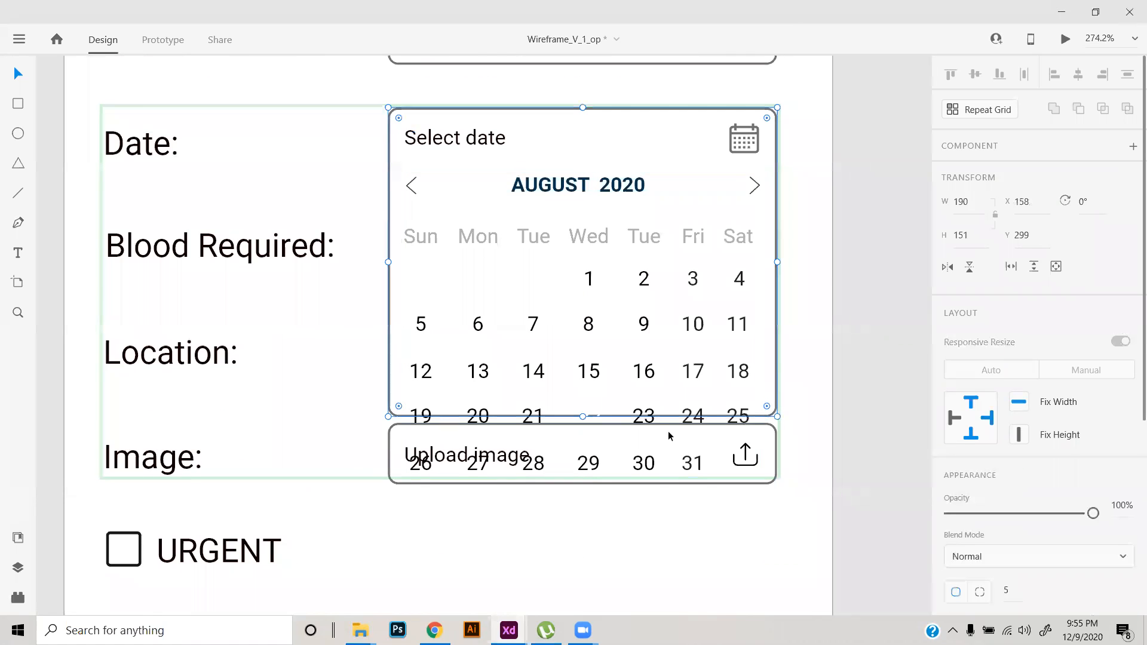
{"action": "left_click_drag", "start_coordinate": [582, 416], "coordinate": [591, 498]}
- Change the white number 22 in the calendar's fourth week to black (#000000)
{"action": "left_click", "coordinate": [651, 424]}
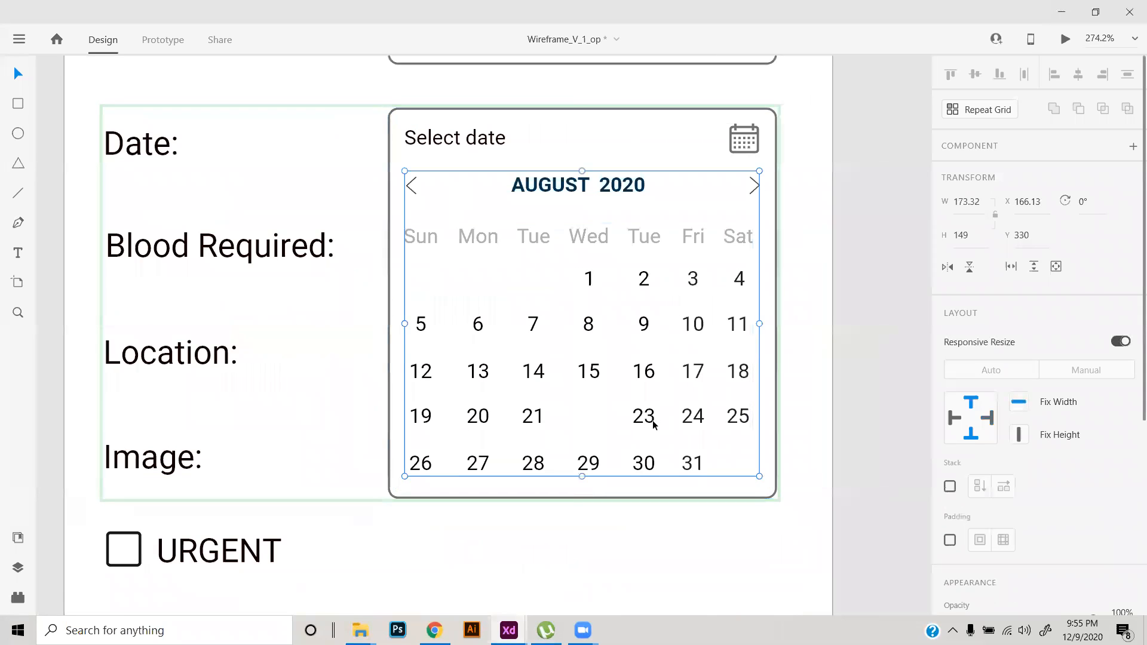
{"action": "double_click", "coordinate": [651, 426]}
{"action": "double_click", "coordinate": [648, 421]}
{"action": "double_click", "coordinate": [646, 419]}
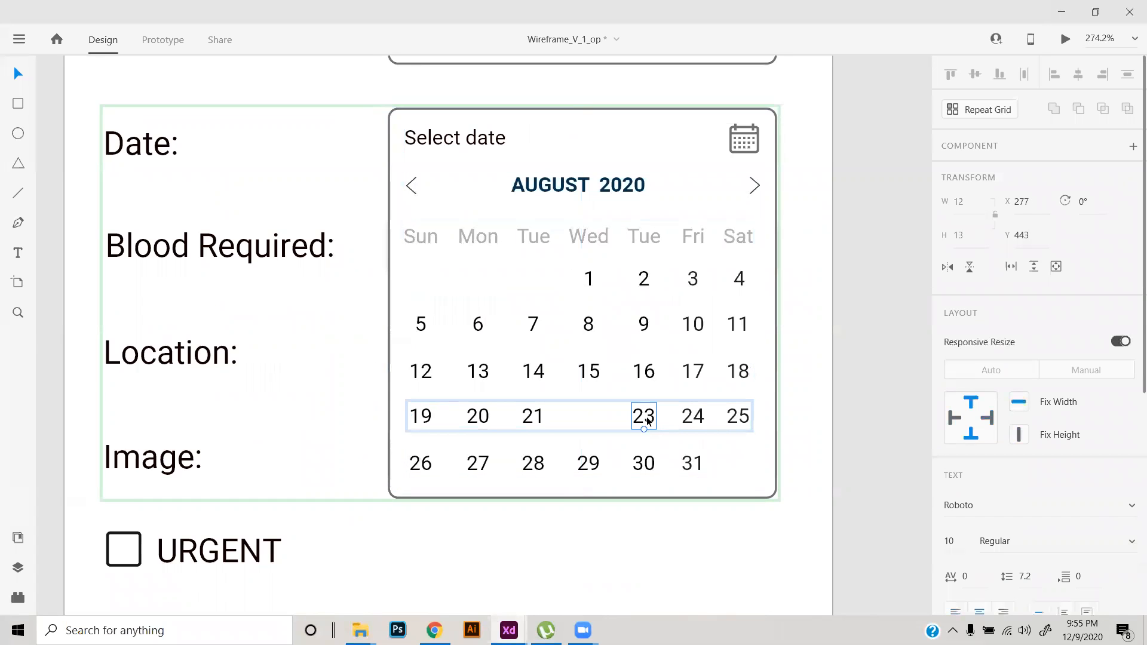
{"action": "left_click", "coordinate": [591, 415]}
{"action": "scroll", "coordinate": [1018, 530], "scroll_direction": "down", "scroll_amount": 3}
{"action": "scroll", "coordinate": [986, 435], "scroll_direction": "down", "scroll_amount": 3}
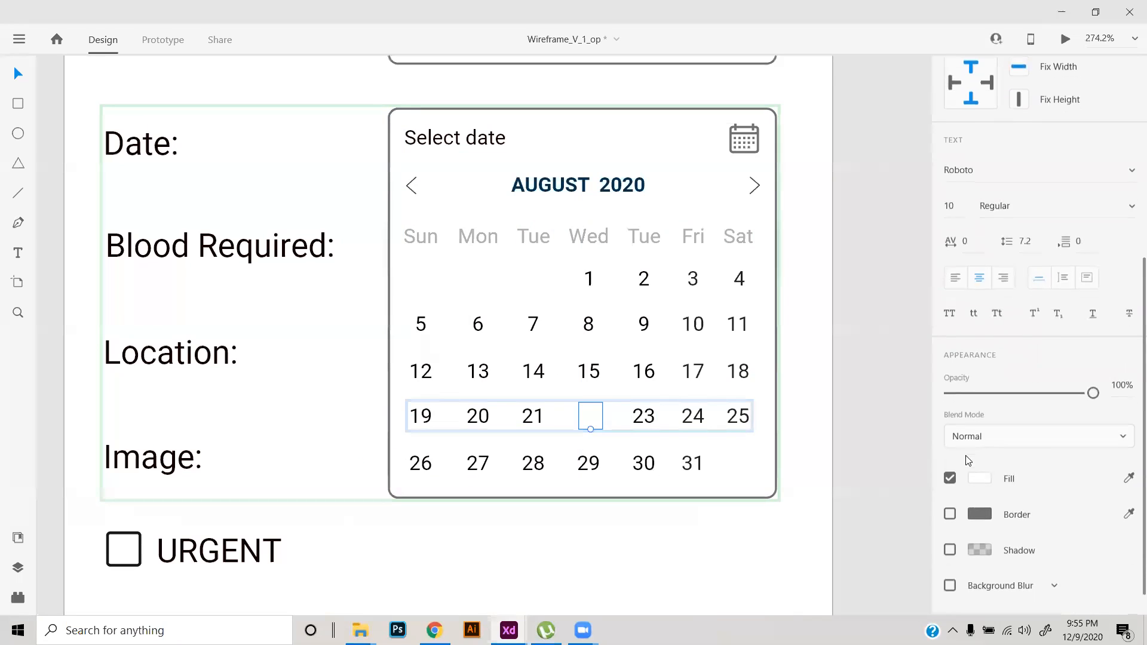
{"action": "left_click", "coordinate": [979, 477]}
{"action": "left_click_drag", "start_coordinate": [863, 438], "coordinate": [745, 526]}
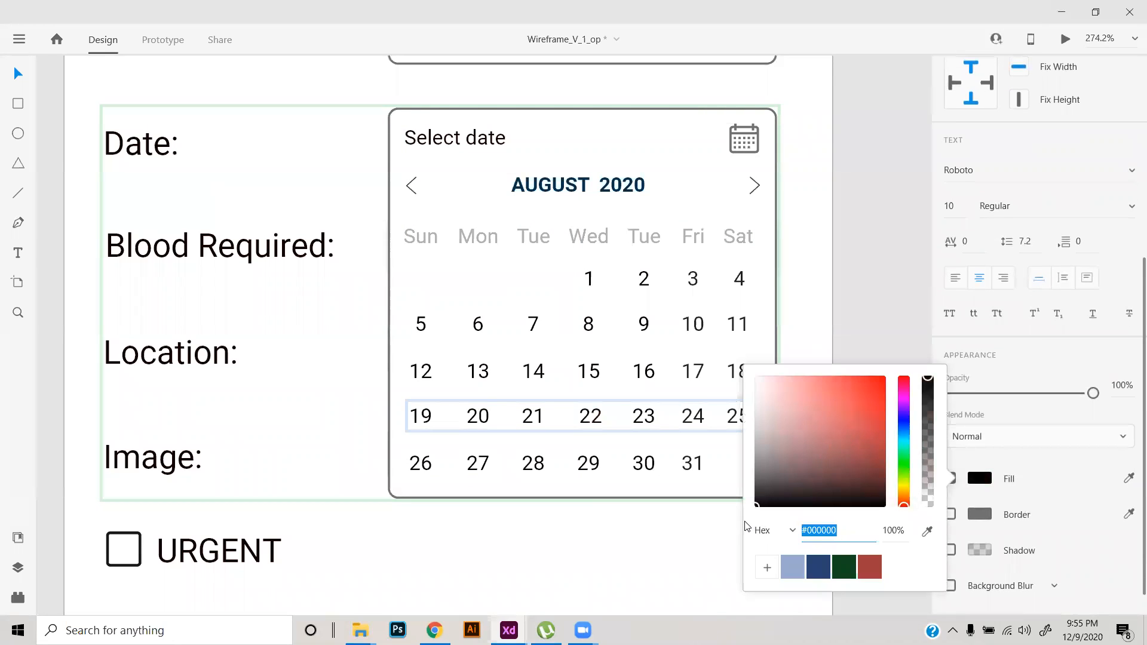
{"action": "left_click", "coordinate": [571, 532]}
- Preview the Date component's Default and Selected states, leaving it on Default State
{"action": "scroll", "coordinate": [783, 343], "scroll_direction": "down", "scroll_amount": 2}
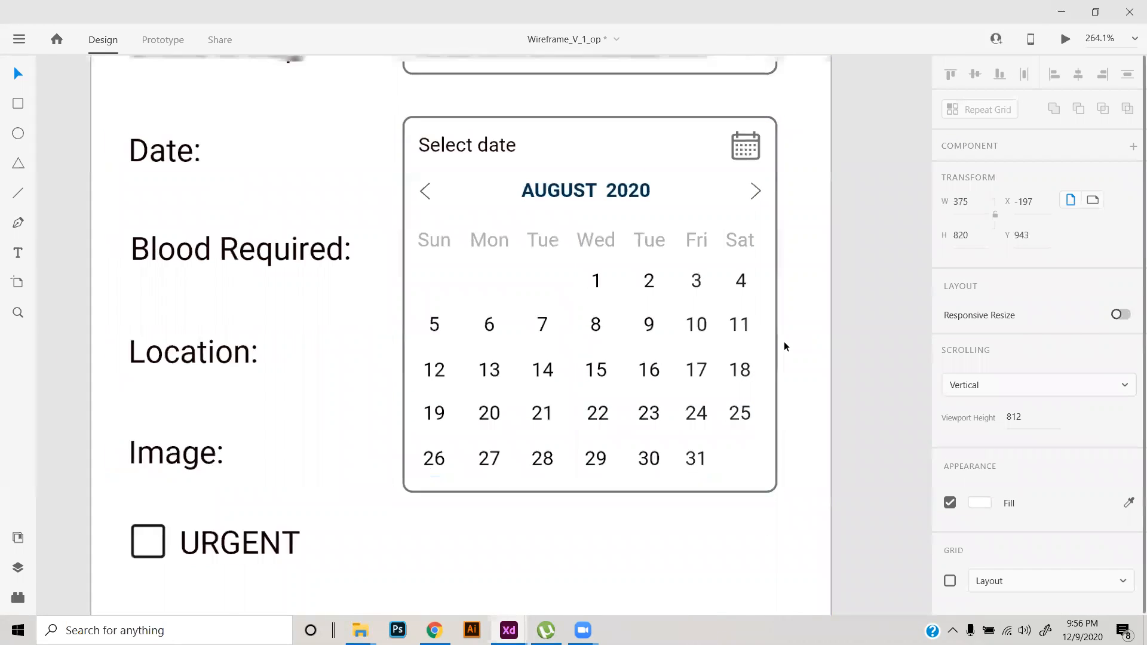
{"action": "left_click", "coordinate": [851, 370]}
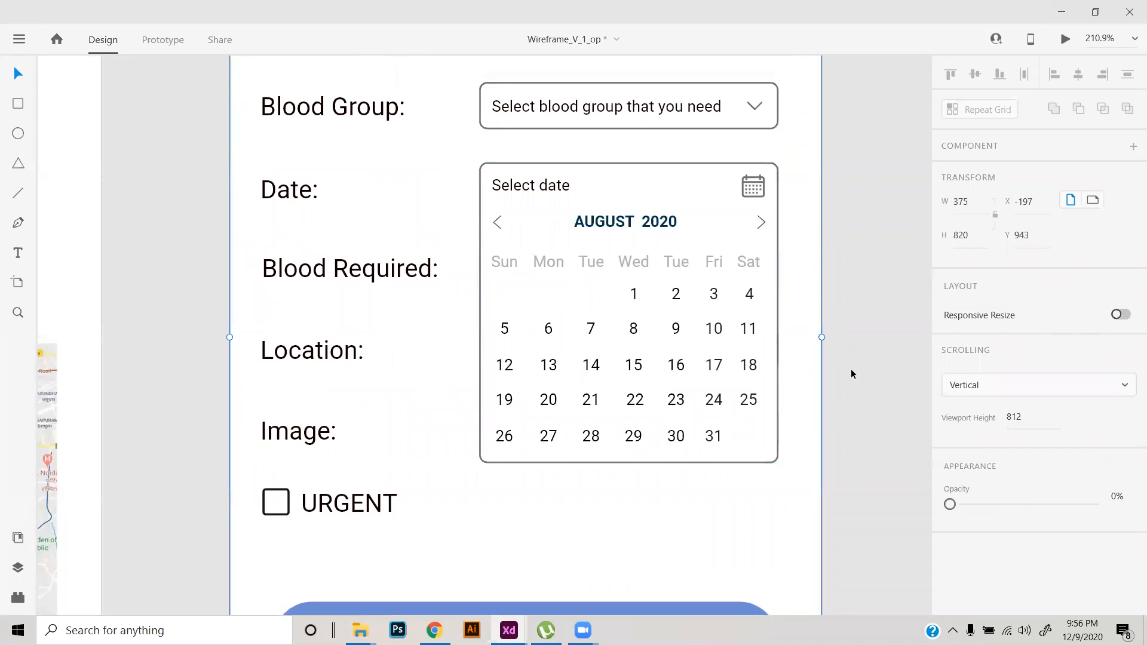
{"action": "left_click", "coordinate": [725, 373]}
{"action": "left_click", "coordinate": [1007, 178]}
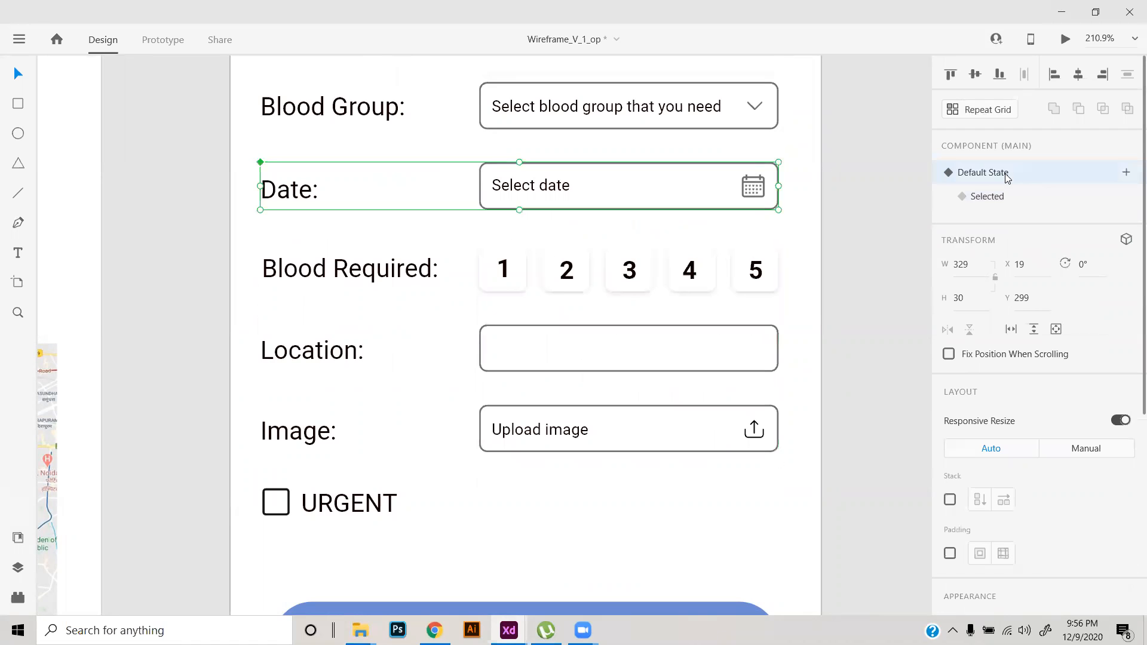
{"action": "left_click", "coordinate": [1006, 198]}
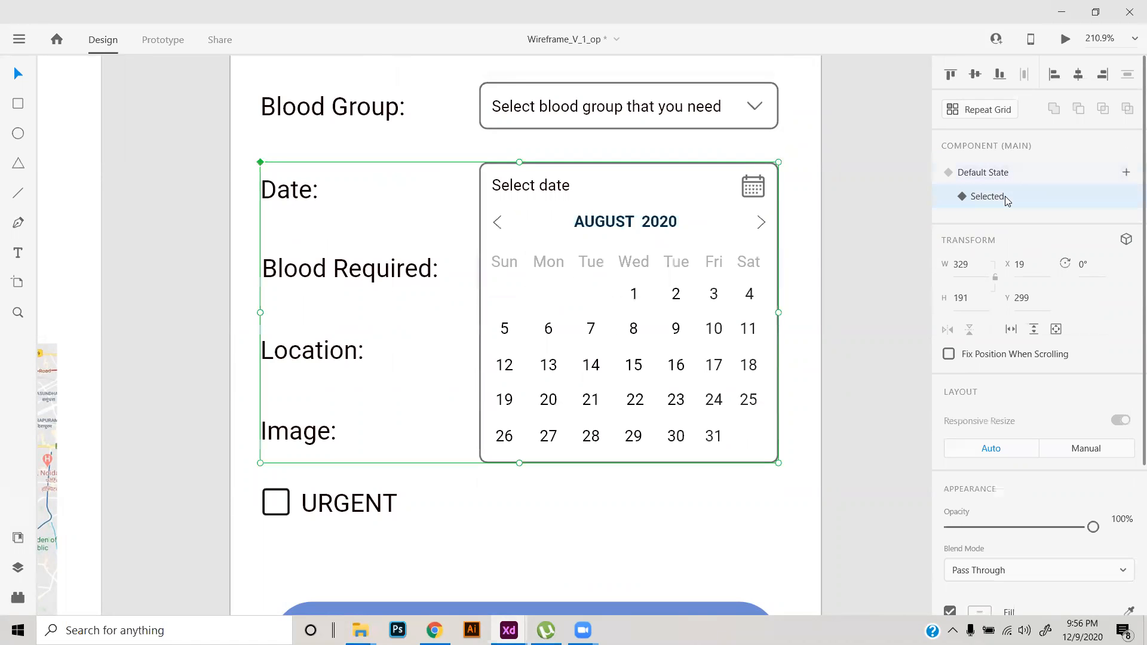
{"action": "left_click", "coordinate": [1009, 174]}
{"action": "left_click", "coordinate": [1013, 193]}
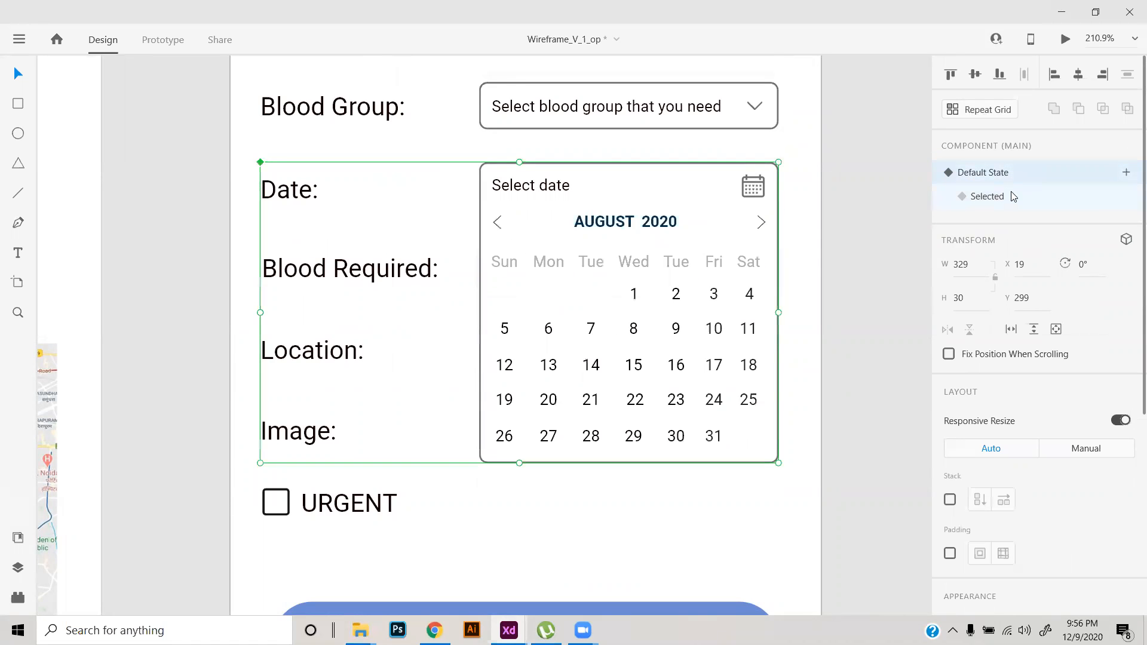
{"action": "left_click", "coordinate": [1014, 176]}
{"action": "left_click", "coordinate": [834, 274]}
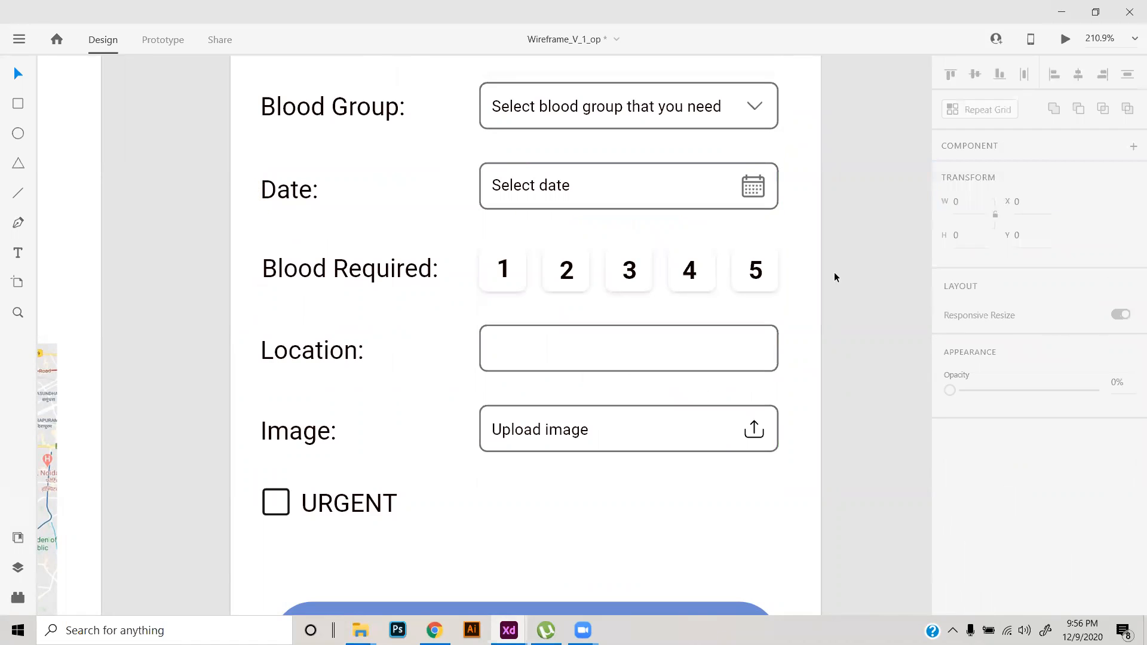
{"action": "left_click", "coordinate": [717, 206]}
{"action": "double_click", "coordinate": [717, 206]}
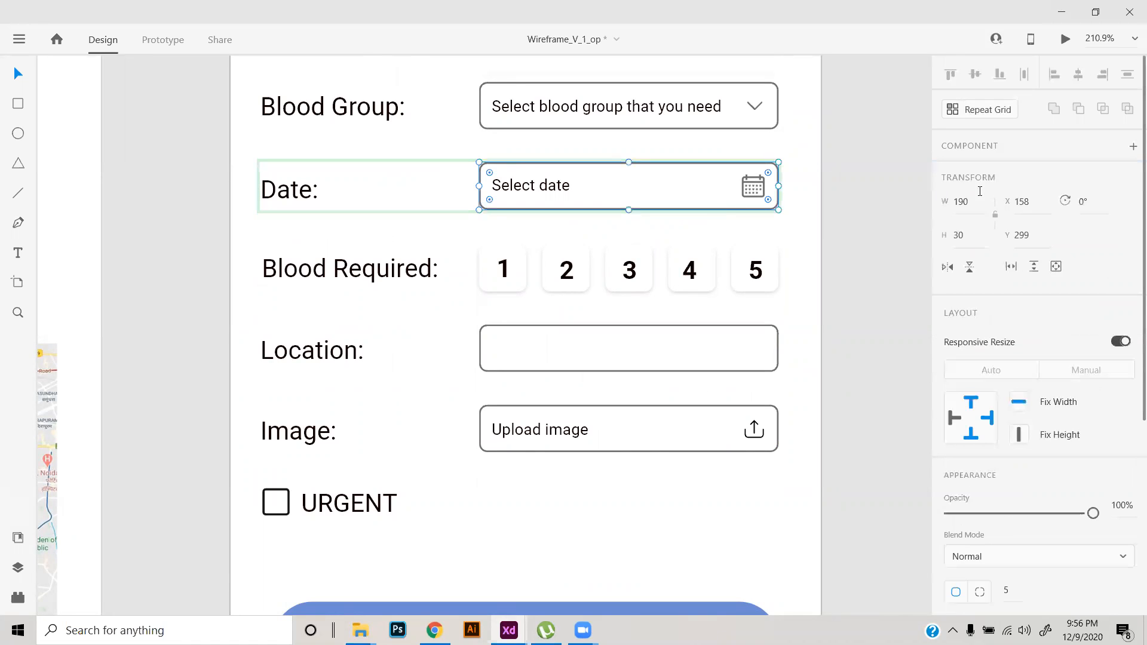
{"action": "left_click", "coordinate": [850, 249]}
- Turn the Blood Required row, including its label and number tiles 1 to 5, into a component
{"action": "scroll", "coordinate": [490, 288], "scroll_direction": "up", "scroll_amount": 1}
{"action": "left_click_drag", "start_coordinate": [563, 315], "coordinate": [502, 358]}
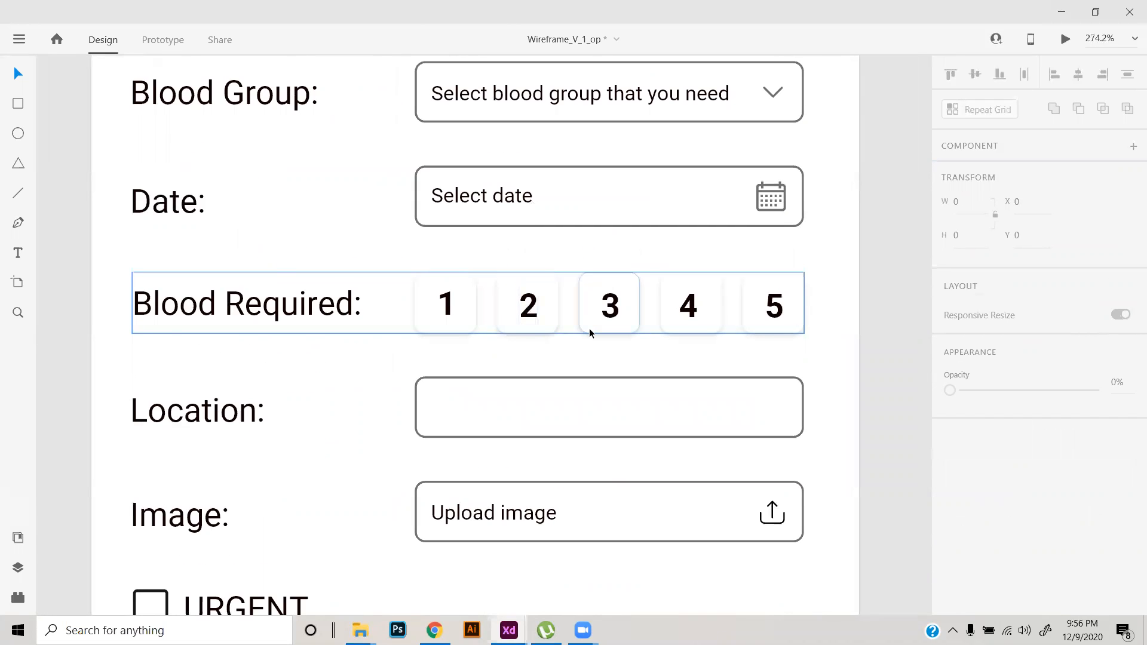
{"action": "double_click", "coordinate": [589, 328]}
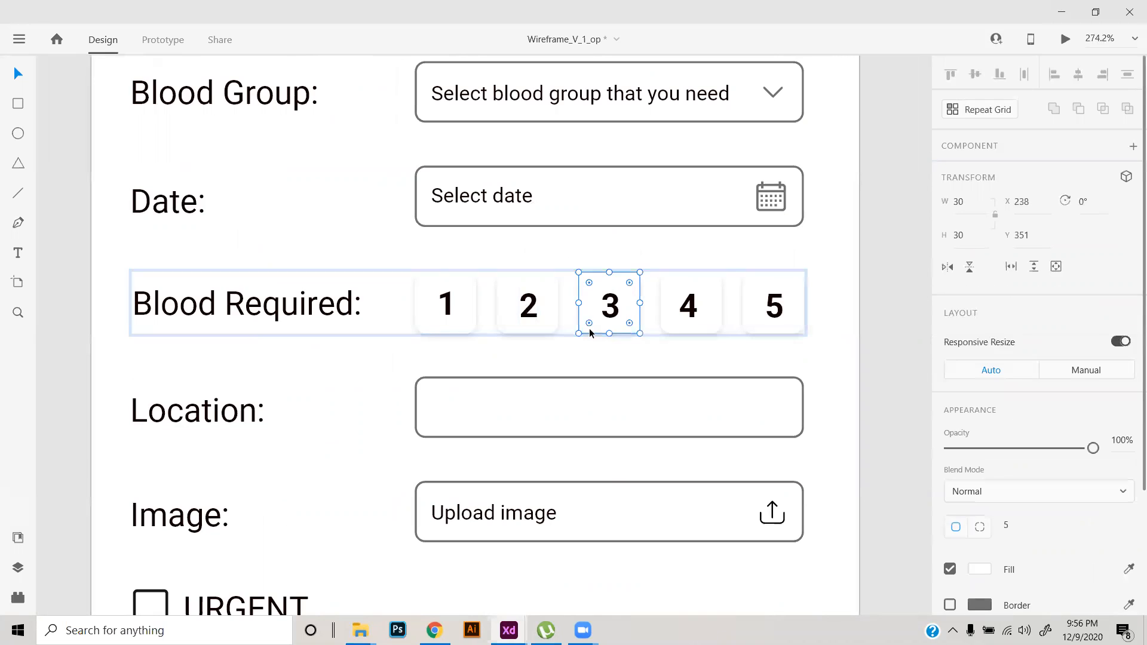
{"action": "left_click", "coordinate": [914, 321]}
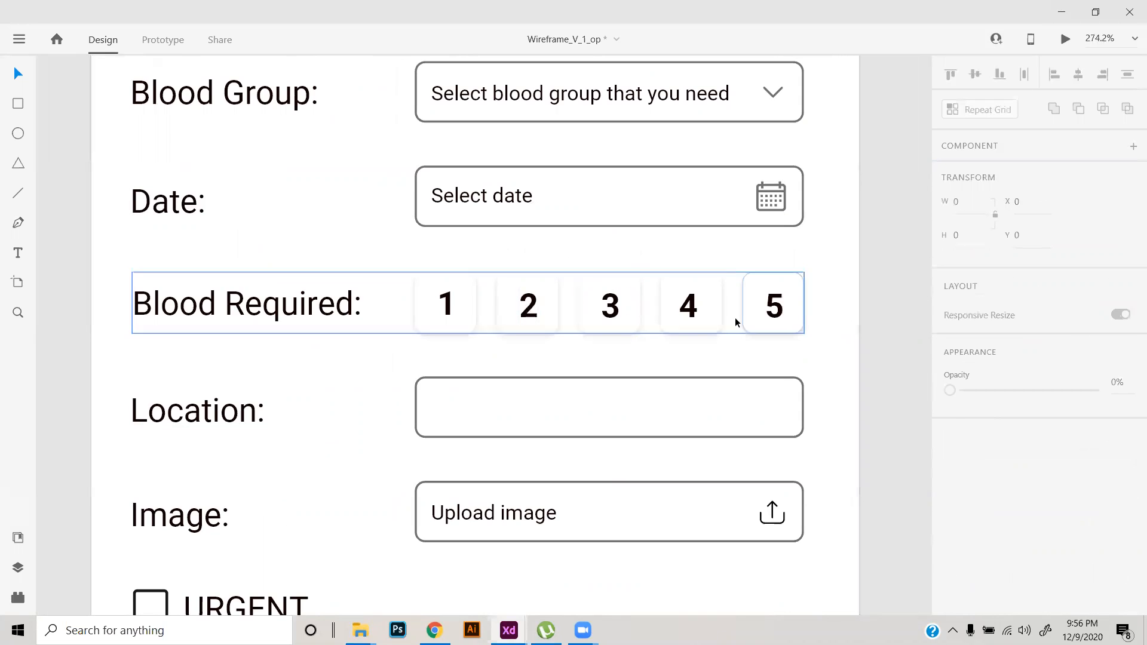
{"action": "left_click", "coordinate": [668, 332]}
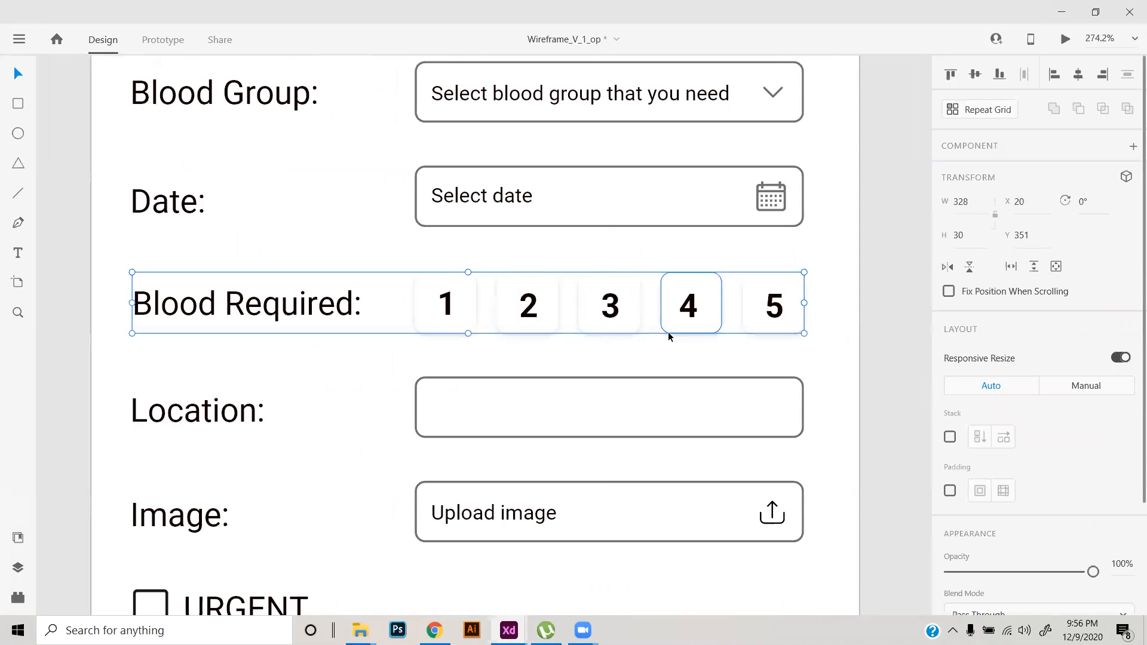
{"action": "right_click", "coordinate": [668, 331]}
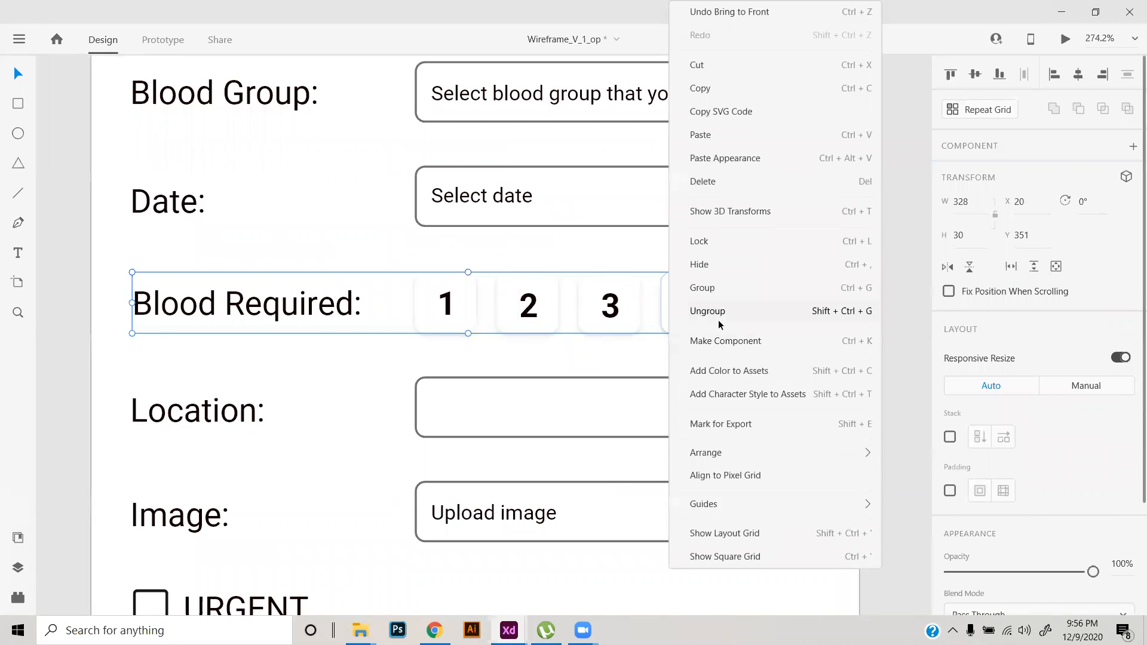
{"action": "left_click", "coordinate": [721, 335]}
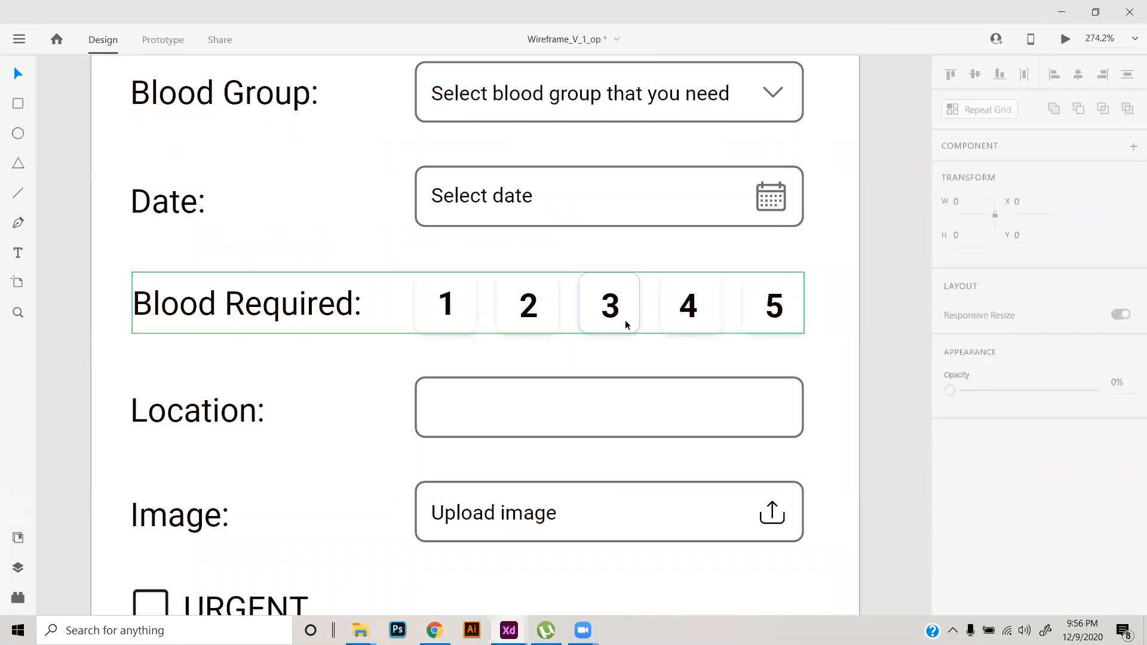
- Add a new state named "Slected" to the Blood Required component
{"action": "left_click", "coordinate": [1126, 173]}
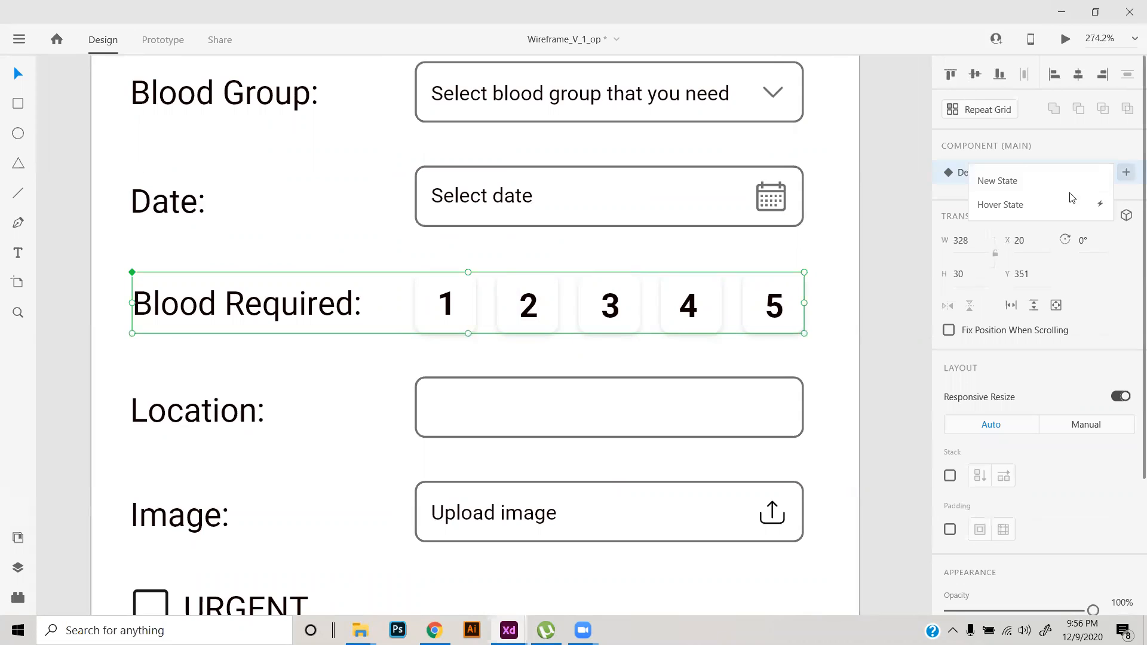
{"action": "left_click", "coordinate": [1032, 188]}
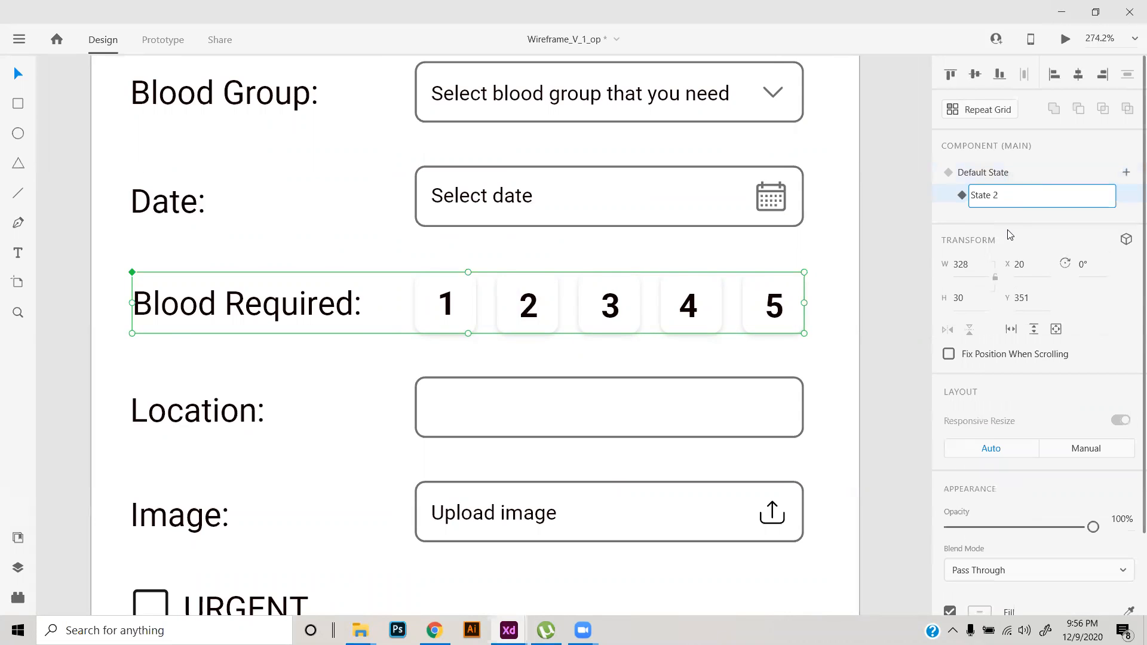
{"action": "type", "text": "Slected"}
{"action": "key", "text": "shift+End"}
{"action": "key", "text": "Delete"}
{"action": "key", "text": "Return"}
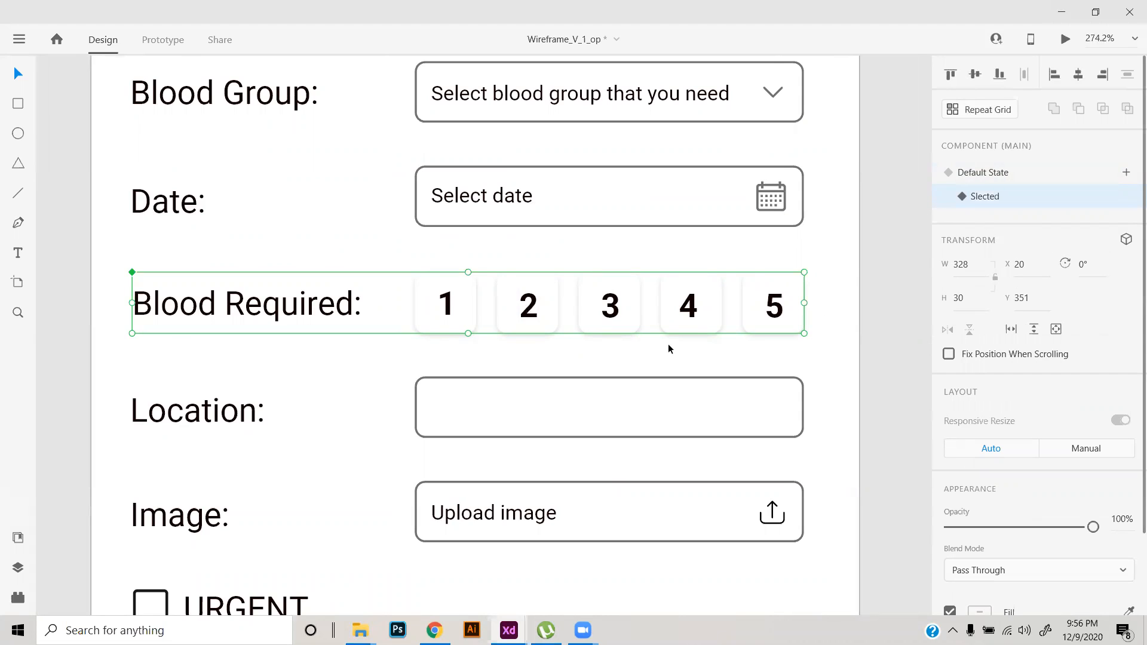
- Fill the number 3 tile in the Slected state with the saved dark blue #274372
{"action": "double_click", "coordinate": [626, 324]}
{"action": "scroll", "coordinate": [1130, 457], "scroll_direction": "down", "scroll_amount": 4}
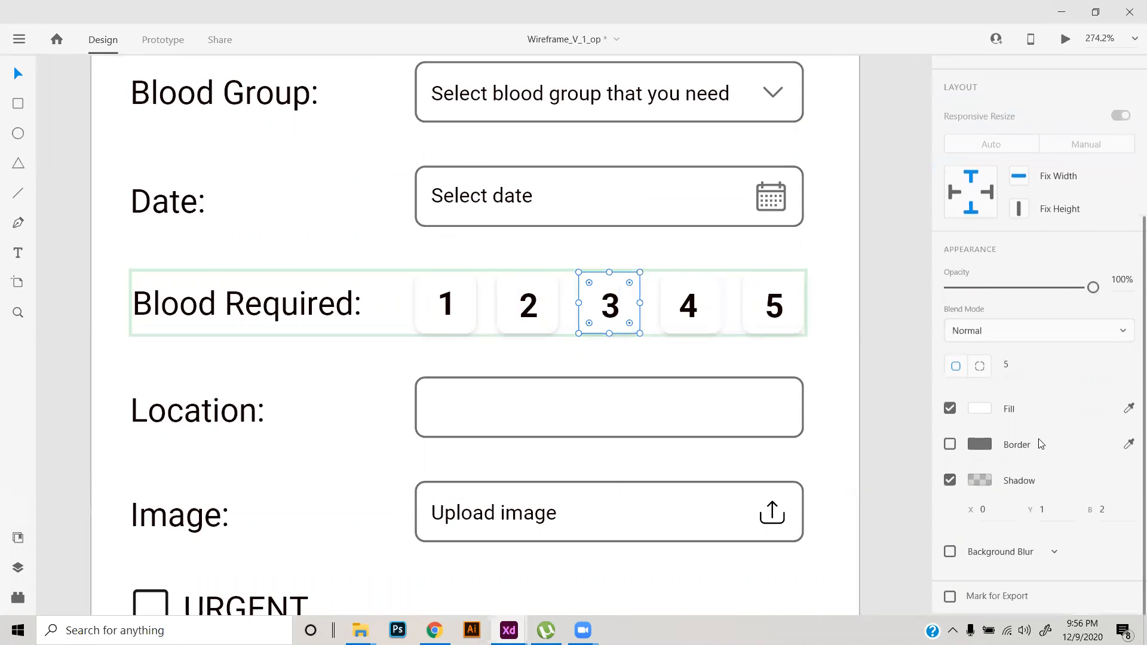
{"action": "left_click", "coordinate": [978, 409]}
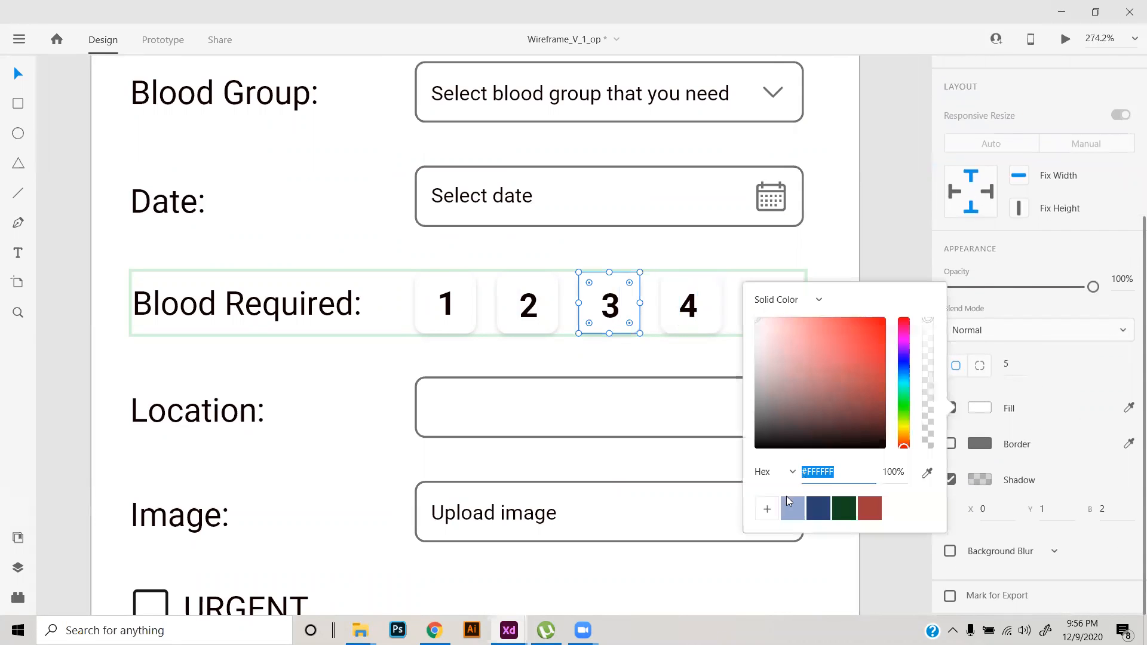
{"action": "left_click", "coordinate": [819, 508]}
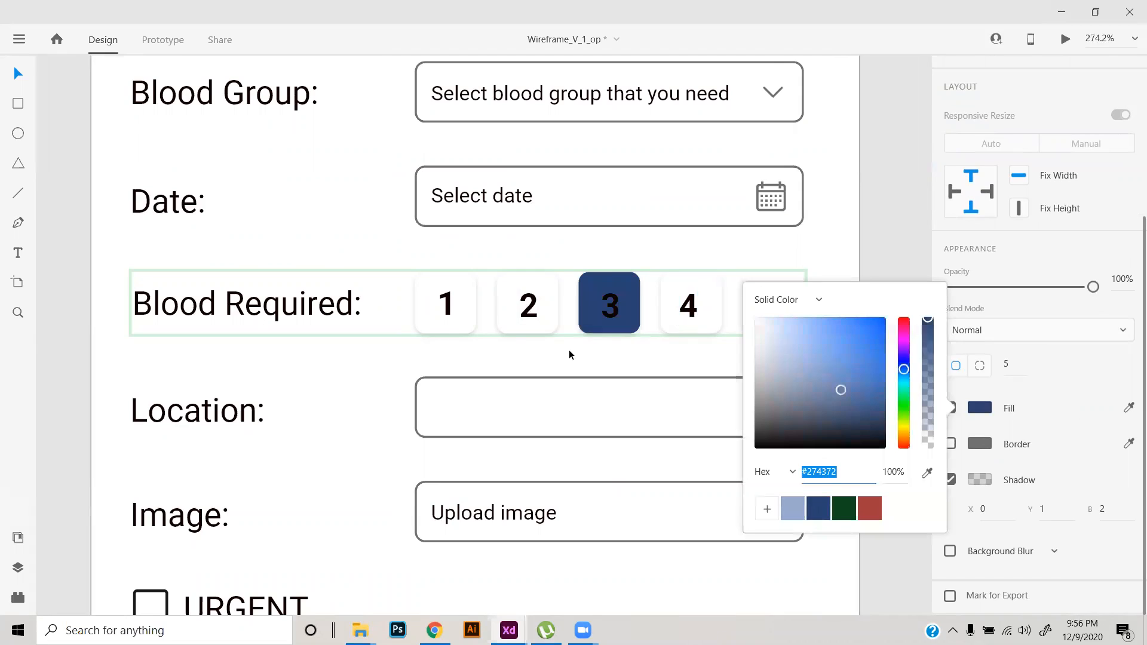
- Change the text colour of the number 3 on the dark blue tile to white
{"action": "left_click", "coordinate": [610, 311]}
{"action": "scroll", "coordinate": [1019, 424], "scroll_direction": "down", "scroll_amount": 3}
{"action": "left_click", "coordinate": [984, 444]}
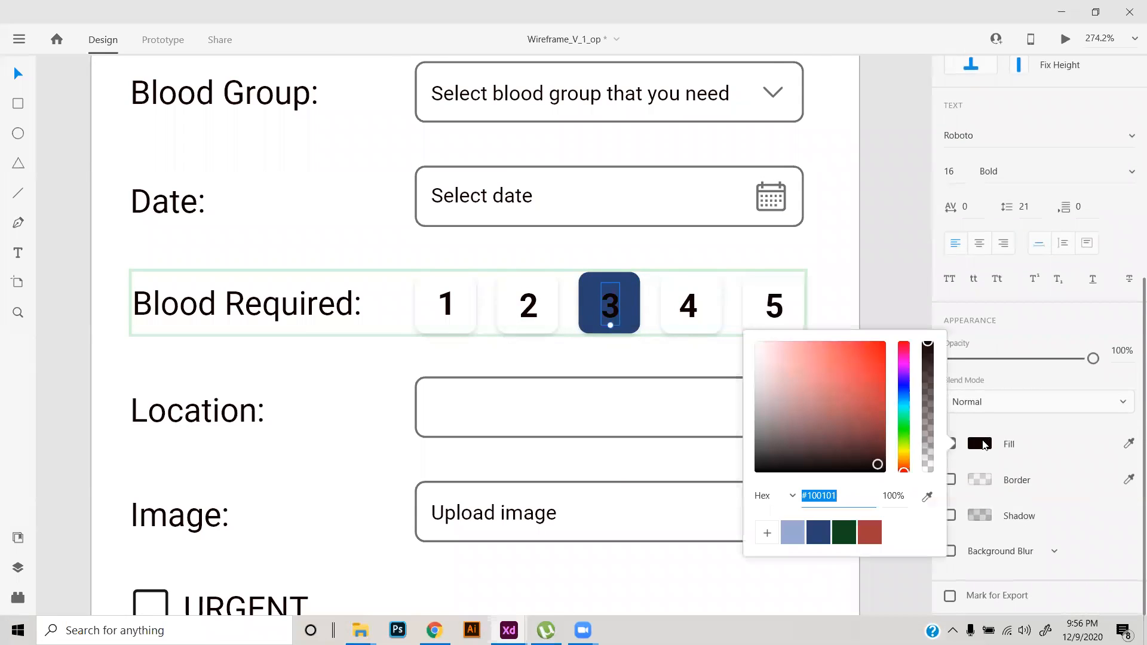
{"action": "left_click_drag", "start_coordinate": [789, 380], "coordinate": [695, 253]}
{"action": "left_click", "coordinate": [906, 277]}
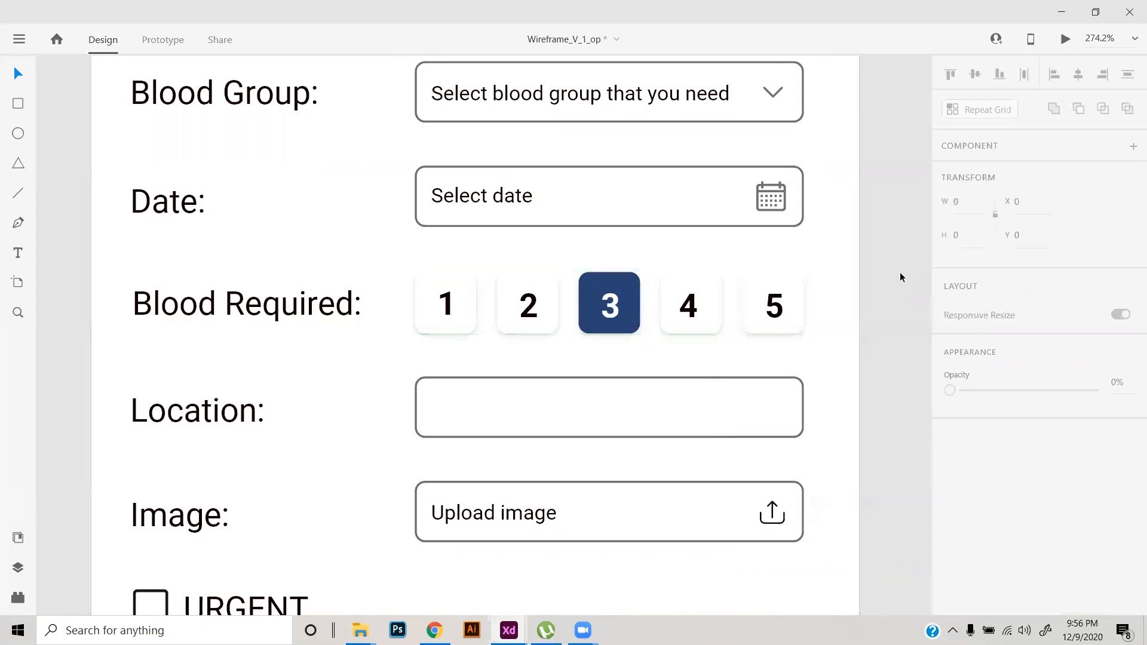
- Compare the Blood Required component's Default and Slected states, leaving it on Default State
{"action": "left_click", "coordinate": [957, 197]}
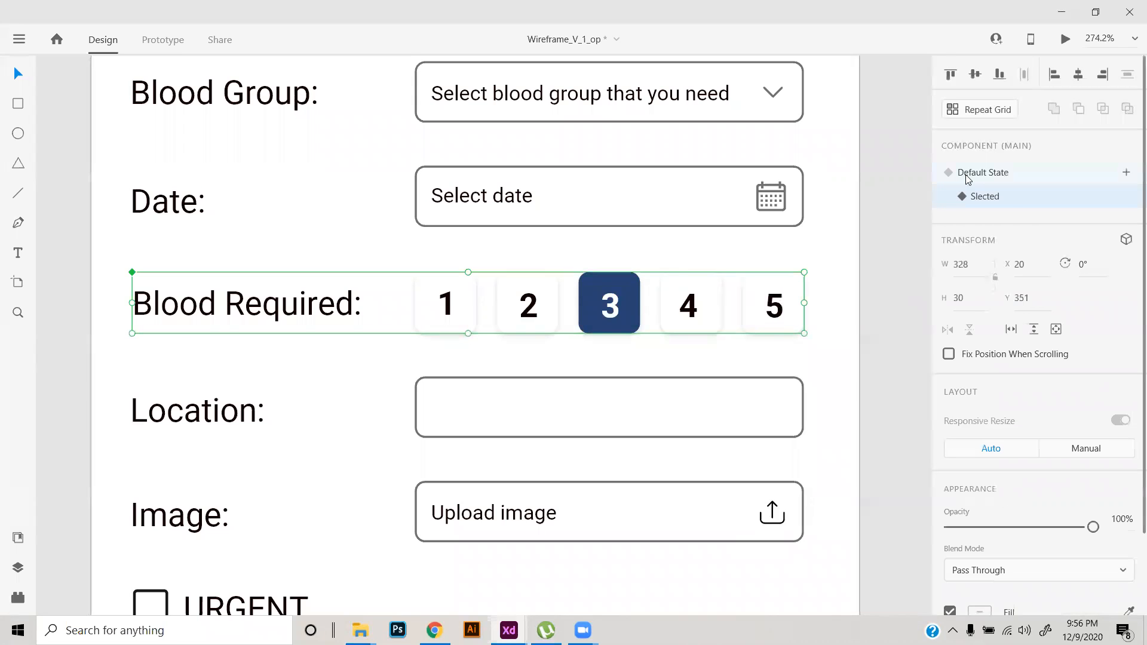
{"action": "left_click", "coordinate": [967, 174]}
{"action": "left_click", "coordinate": [1009, 194]}
{"action": "left_click", "coordinate": [1008, 180]}
{"action": "left_click", "coordinate": [892, 311]}
{"action": "scroll", "coordinate": [822, 342], "scroll_direction": "down", "scroll_amount": 5}
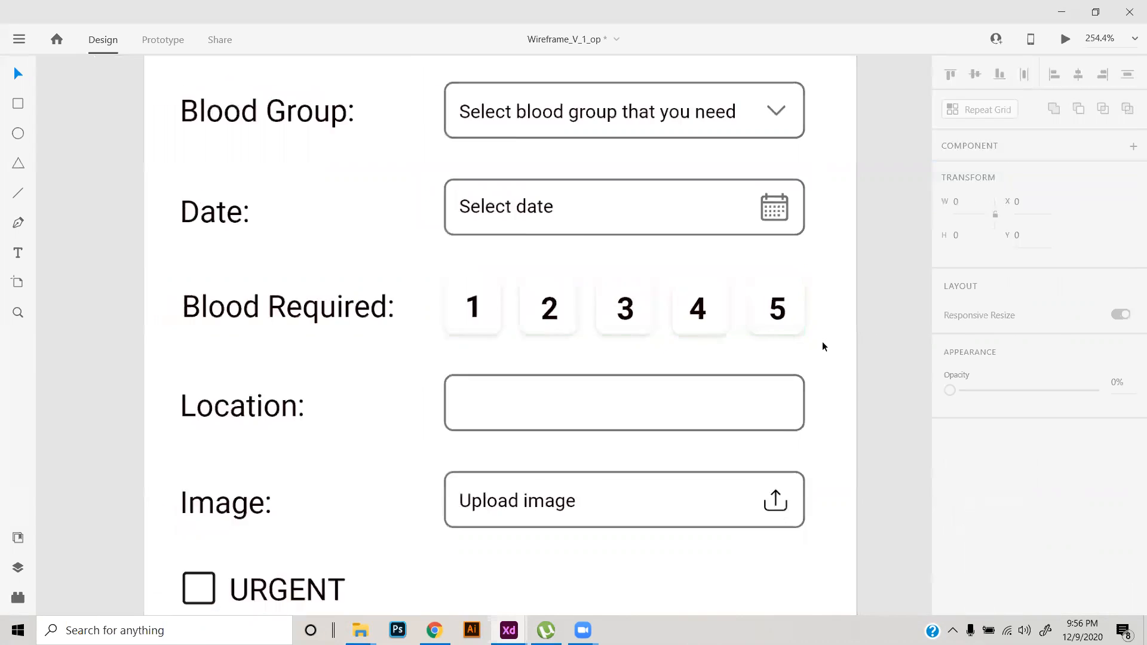
{"action": "scroll", "coordinate": [669, 329], "scroll_direction": "down", "scroll_amount": 3}
{"action": "scroll", "coordinate": [585, 270], "scroll_direction": "up", "scroll_amount": 5}
{"action": "left_click", "coordinate": [592, 231]}
{"action": "double_click", "coordinate": [592, 230]}
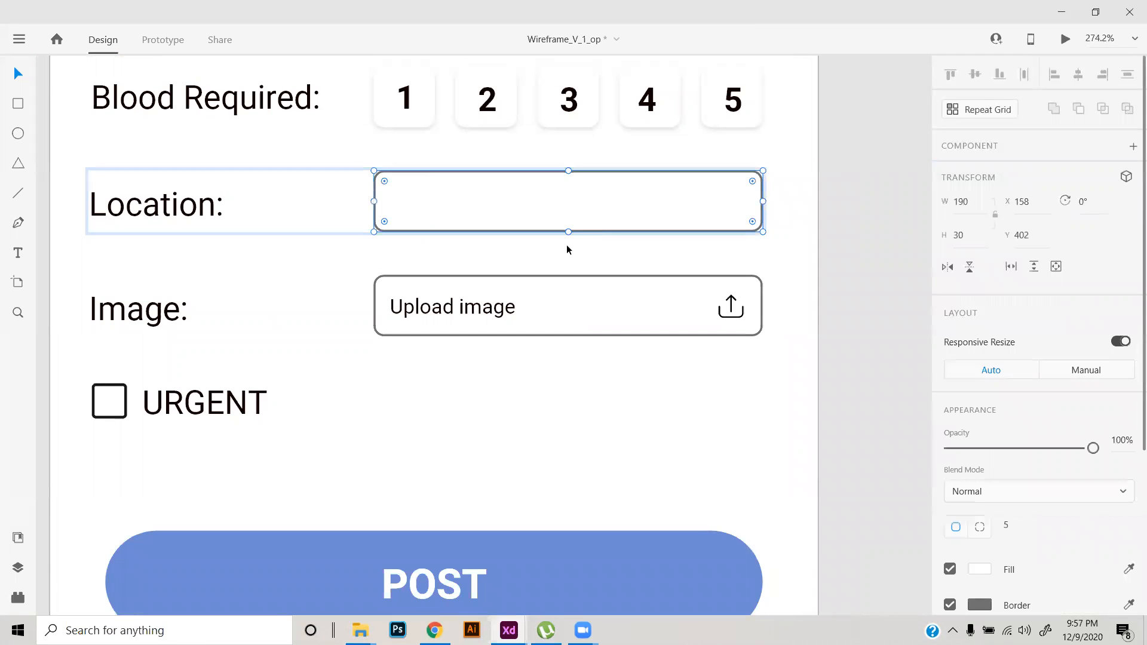
{"action": "left_click_drag", "start_coordinate": [568, 233], "coordinate": [566, 313]}
{"action": "key", "text": "ctrl+z"}
- Turn the Location label and its input box into a component
{"action": "left_click", "coordinate": [770, 203]}
{"action": "left_click", "coordinate": [729, 213]}
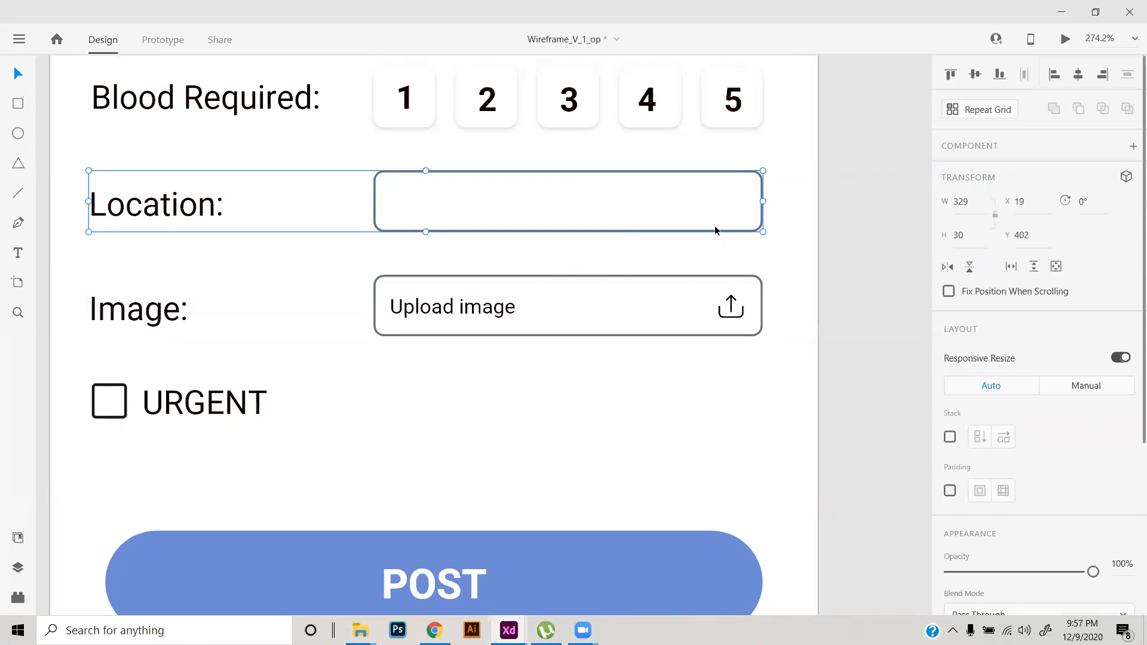
{"action": "right_click", "coordinate": [713, 224]}
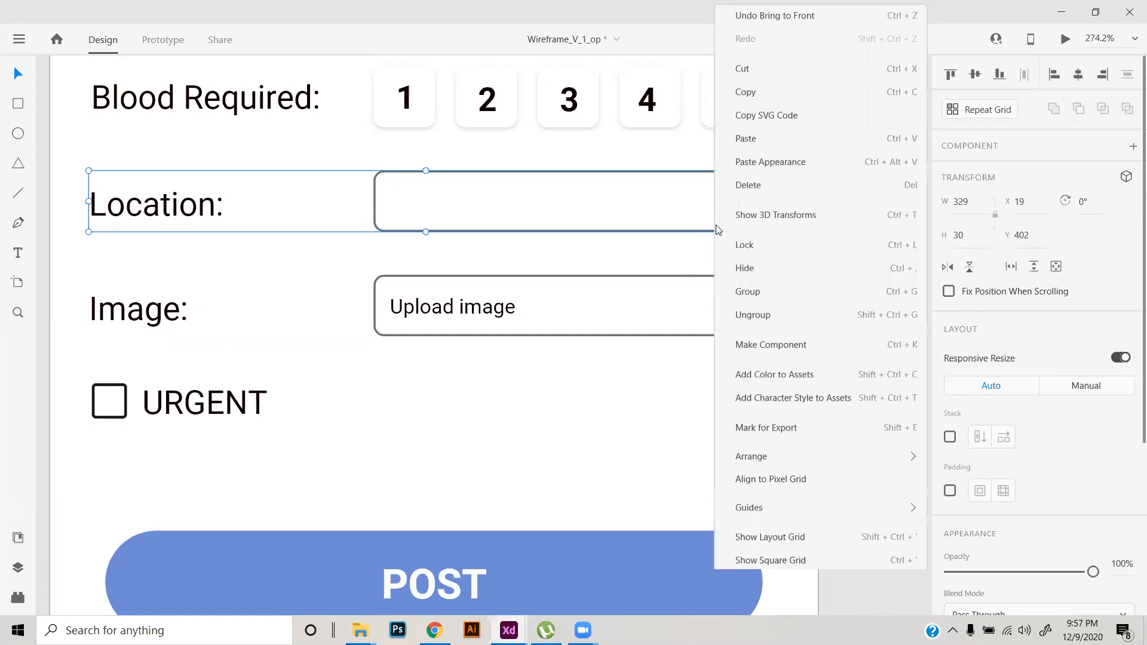
{"action": "left_click", "coordinate": [737, 342]}
{"action": "left_click", "coordinate": [797, 272]}
- Add a new state named "Selectedmap" to the Location component
{"action": "scroll", "coordinate": [744, 292], "scroll_direction": "up", "scroll_amount": 1}
{"action": "left_click", "coordinate": [678, 255]}
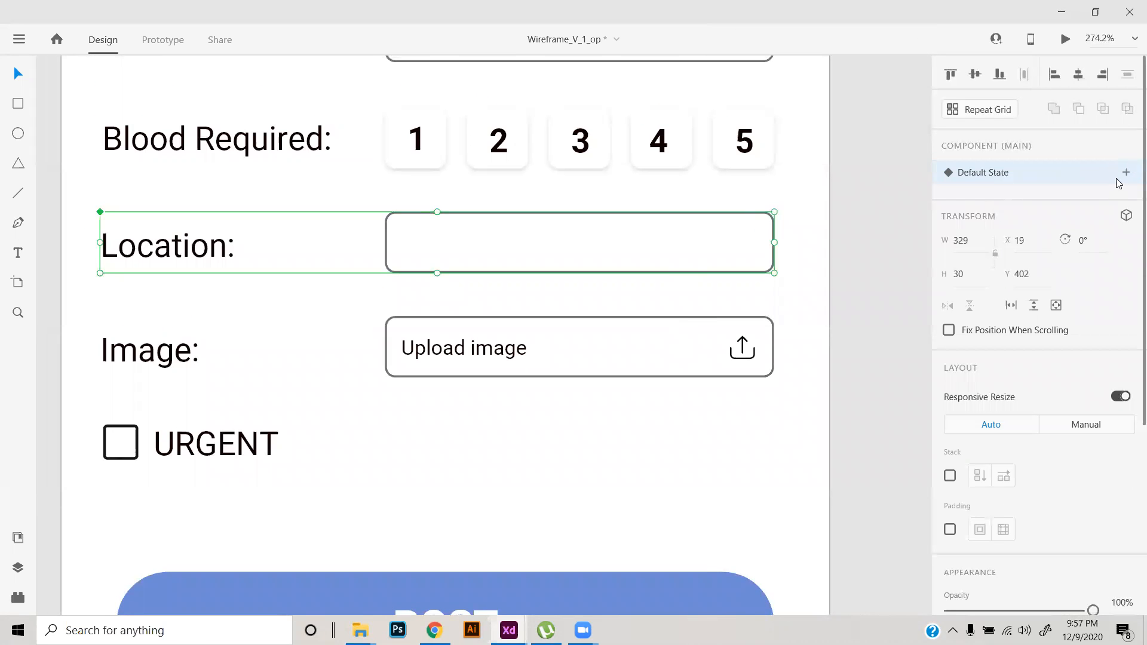
{"action": "left_click", "coordinate": [1124, 174]}
{"action": "left_click", "coordinate": [1054, 189]}
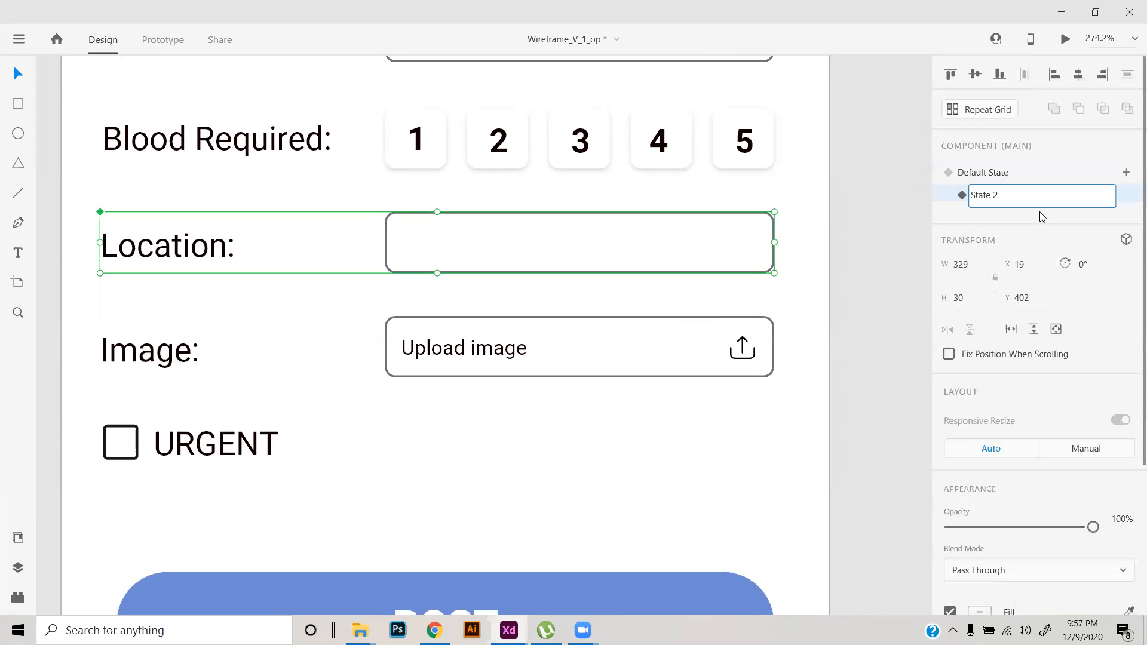
{"action": "key", "text": "ctrl+a"}
{"action": "type", "text": "S"}
{"action": "left_click", "coordinate": [900, 234]}
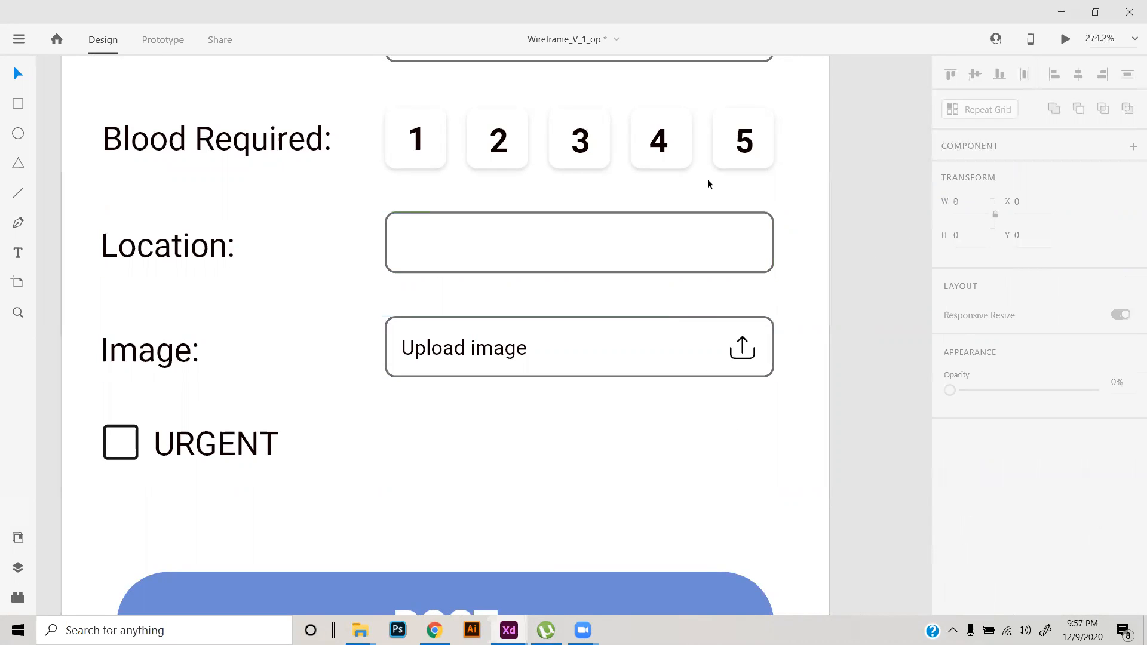
- Stretch the Location input box downward to a height of about 173 in the Selectedmap state
{"action": "left_click", "coordinate": [610, 273]}
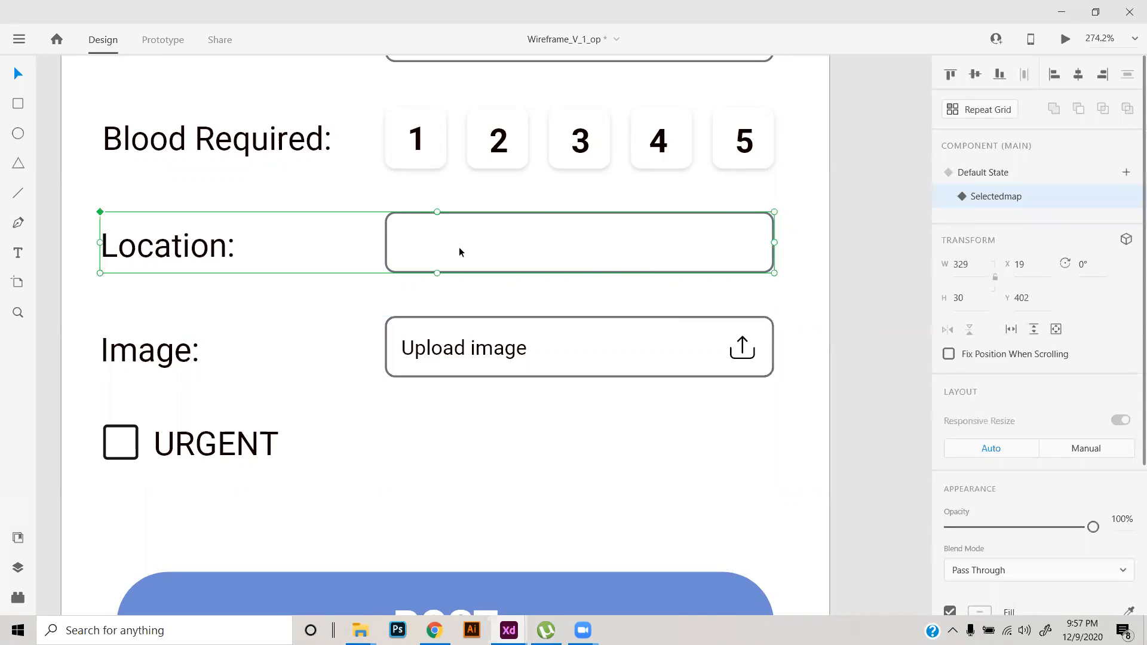
{"action": "double_click", "coordinate": [568, 262]}
{"action": "left_click_drag", "start_coordinate": [575, 280], "coordinate": [576, 320]}
{"action": "key", "text": "ctrl+z"}
{"action": "left_click_drag", "start_coordinate": [579, 273], "coordinate": [559, 566]}
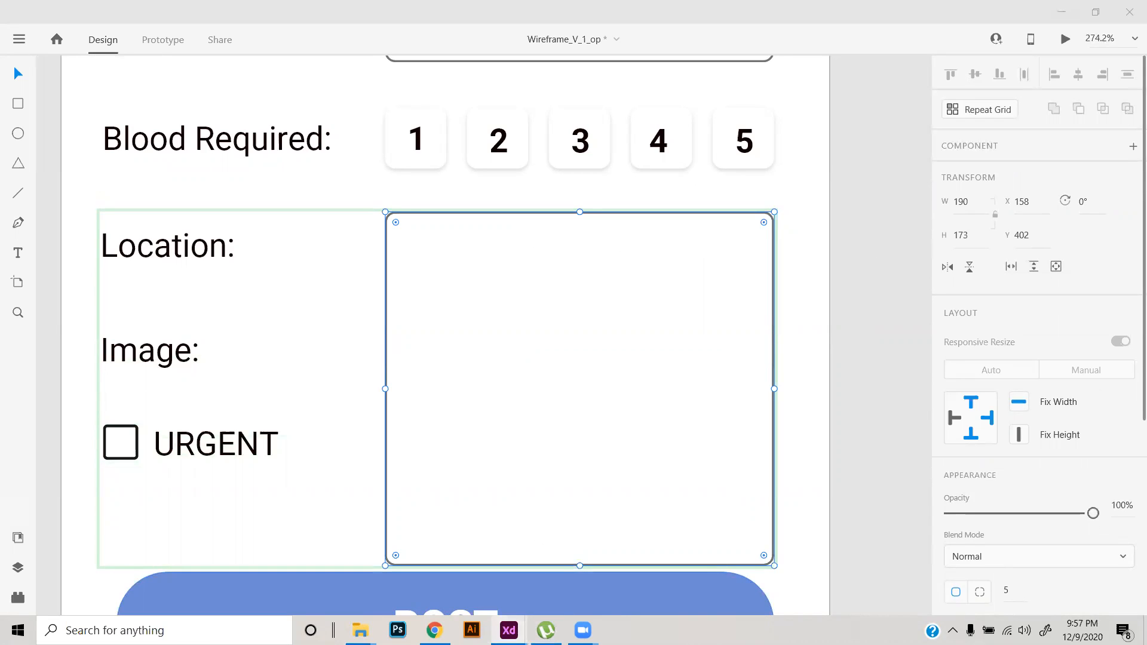
{"action": "mouse_move", "coordinate": [508, 630]}
{"action": "left_click", "coordinate": [278, 565]}
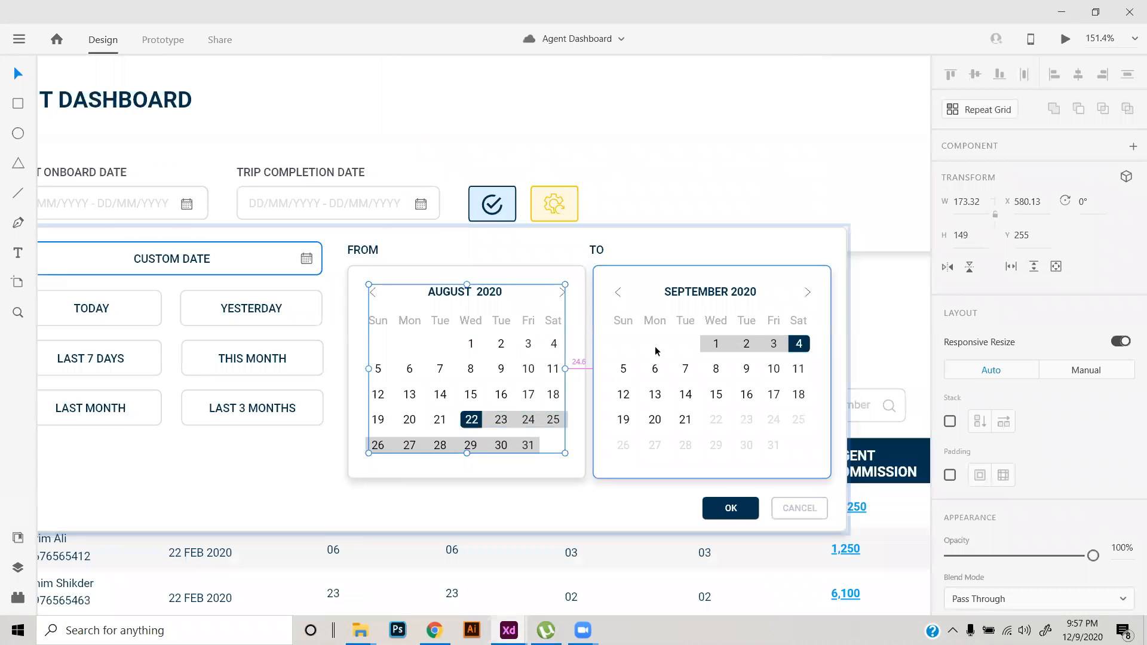
{"action": "scroll", "coordinate": [653, 357], "scroll_direction": "down", "scroll_amount": 5}
{"action": "scroll", "coordinate": [653, 356], "scroll_direction": "down", "scroll_amount": 5}
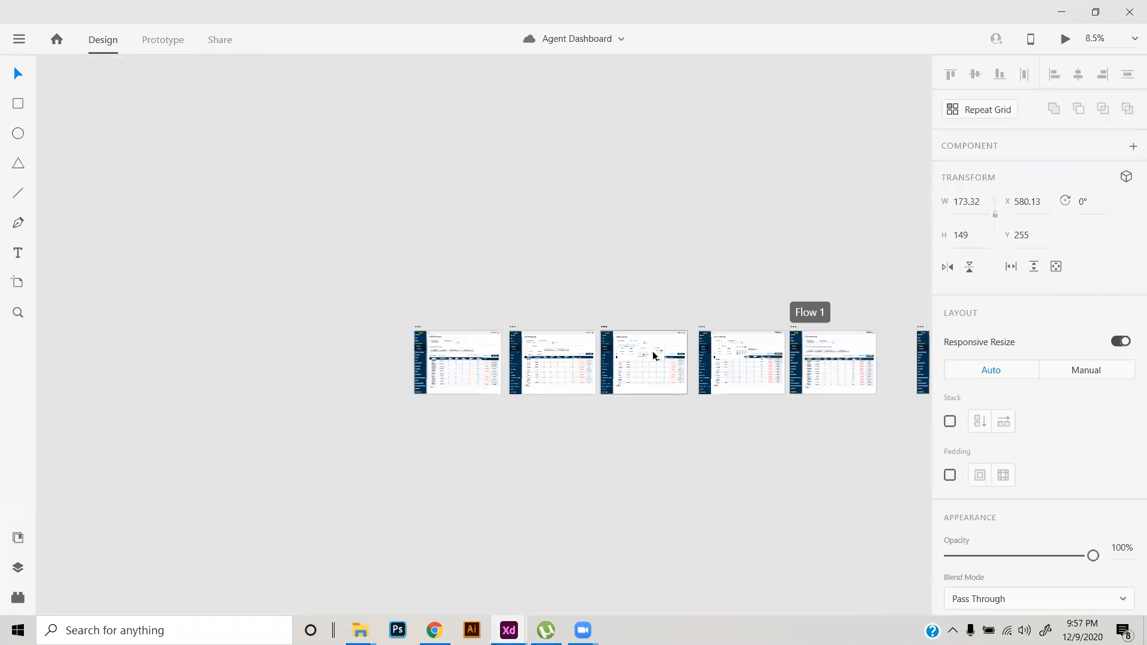
{"action": "left_click_drag", "start_coordinate": [812, 399], "coordinate": [609, 373]}
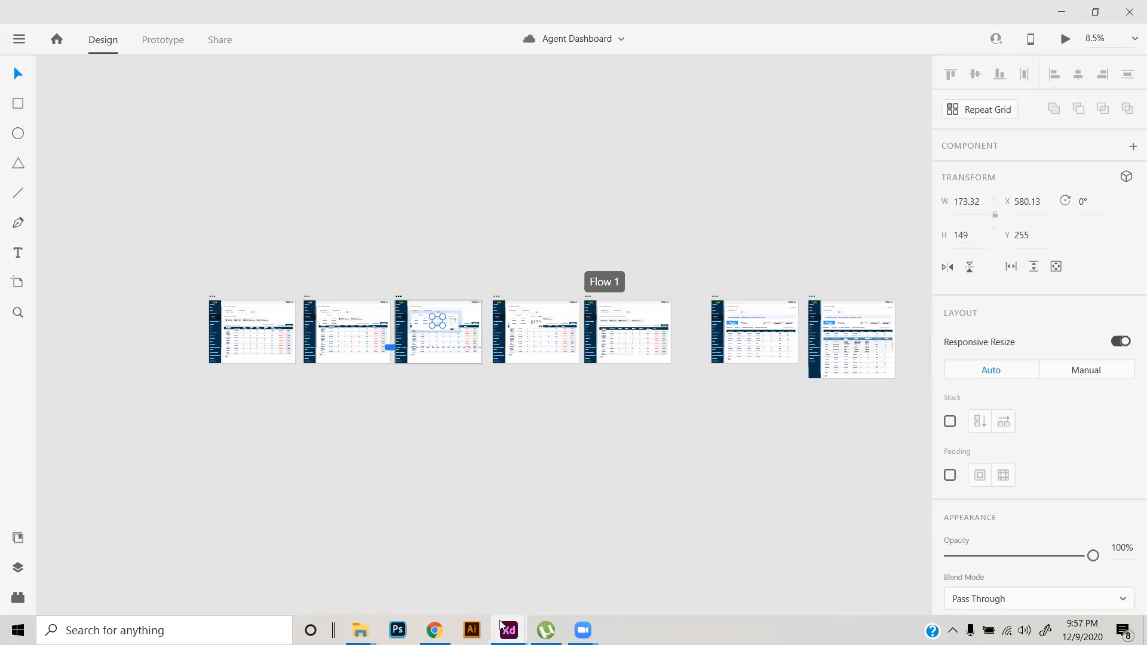
{"action": "mouse_move", "coordinate": [509, 630]}
{"action": "left_click", "coordinate": [604, 568]}
- Copy the New Delhi map image from the neighbouring artboard onto the Blood Needed Post form
{"action": "scroll", "coordinate": [621, 368], "scroll_direction": "down", "scroll_amount": 5}
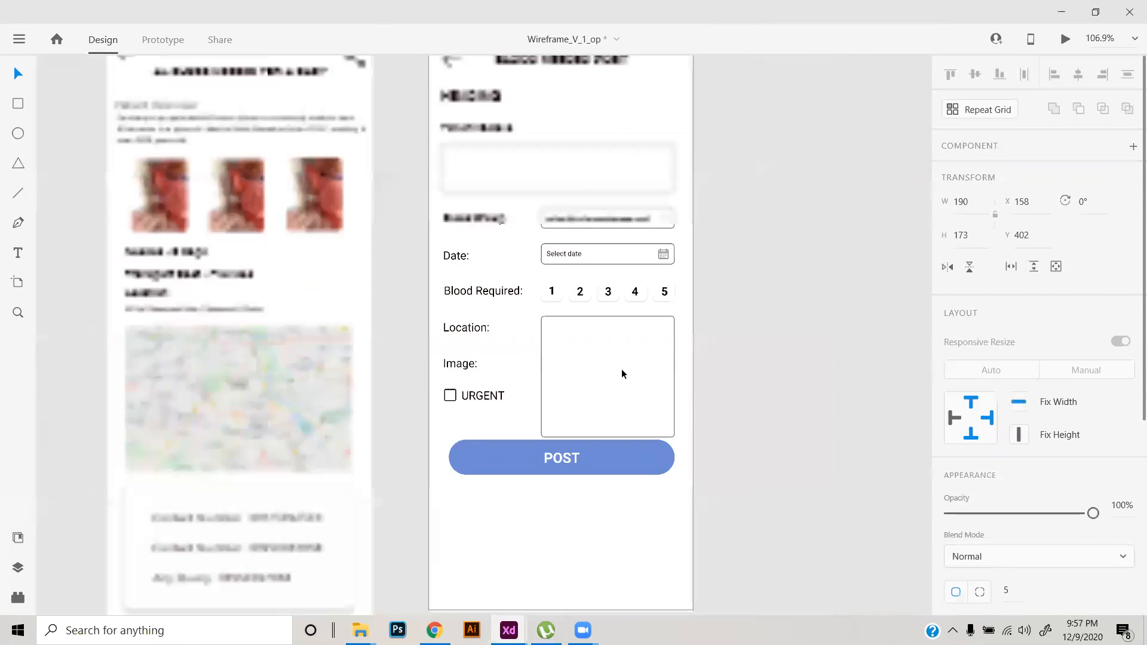
{"action": "scroll", "coordinate": [739, 510], "scroll_direction": "up", "scroll_amount": 5}
{"action": "left_click_drag", "start_coordinate": [739, 512], "coordinate": [402, 178]}
{"action": "scroll", "coordinate": [464, 376], "scroll_direction": "up", "scroll_amount": 7}
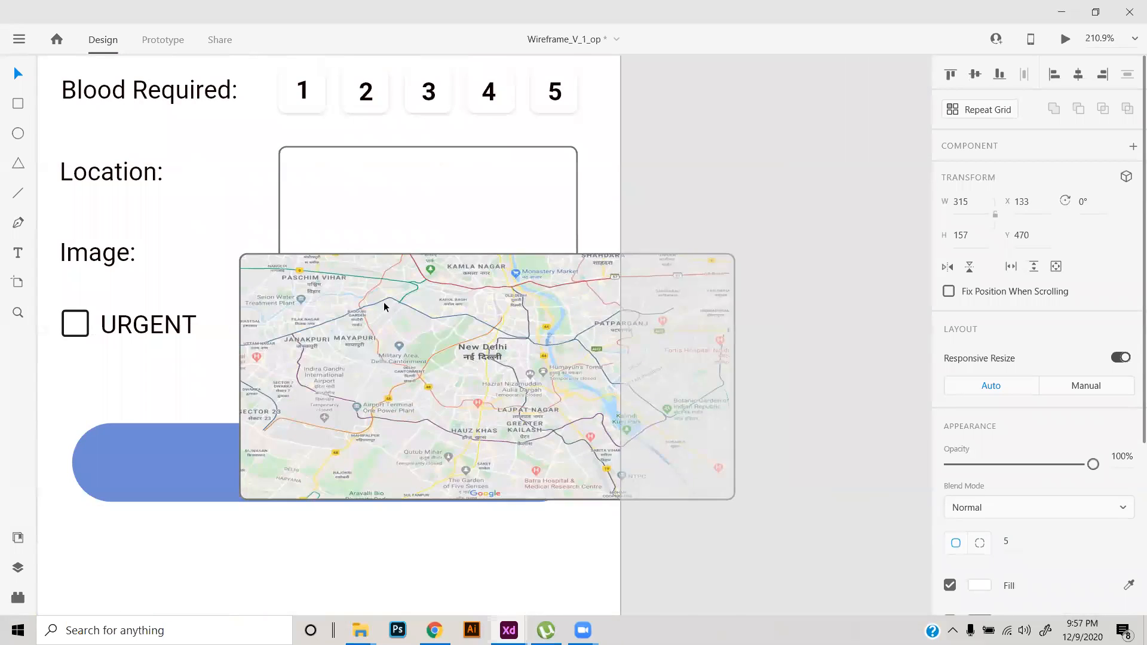
- Scale the map down to about 178 × 117 and place it inside the enlarged Location box
{"action": "left_click_drag", "start_coordinate": [474, 399], "coordinate": [533, 309]}
{"action": "left_click_drag", "start_coordinate": [900, 472], "coordinate": [621, 427]}
{"action": "left_click_drag", "start_coordinate": [440, 335], "coordinate": [446, 390]}
{"action": "scroll", "coordinate": [455, 298], "scroll_direction": "up", "scroll_amount": 2}
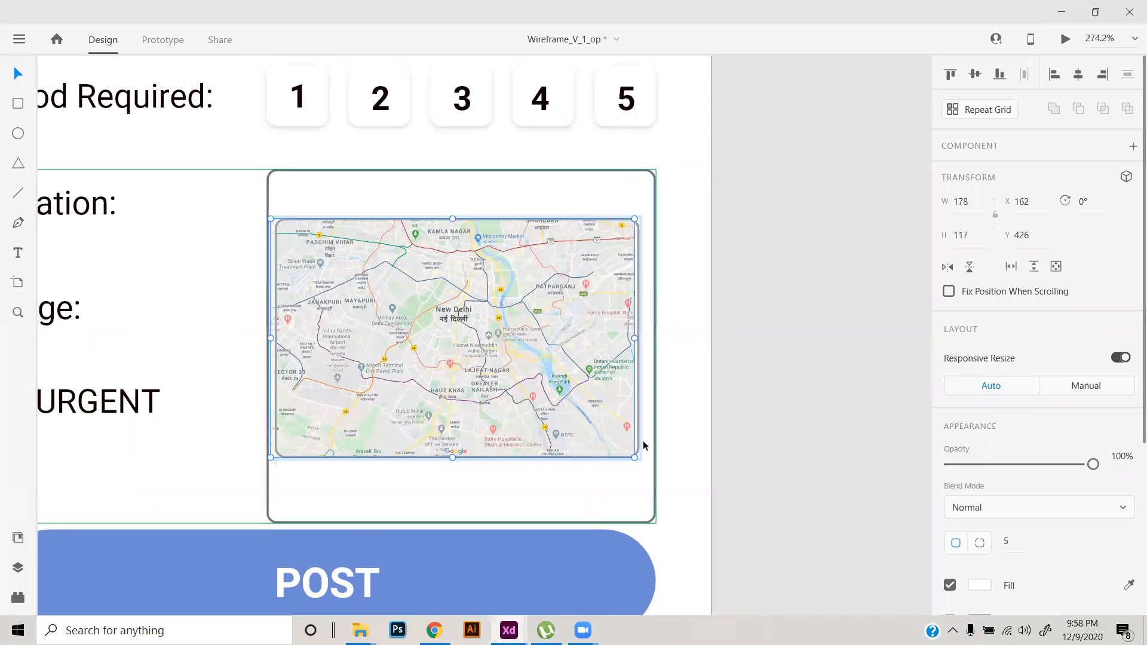
- Stretch the map's frame to about 182 × 144 within the Location box and turn off its border
{"action": "left_click", "coordinate": [687, 454]}
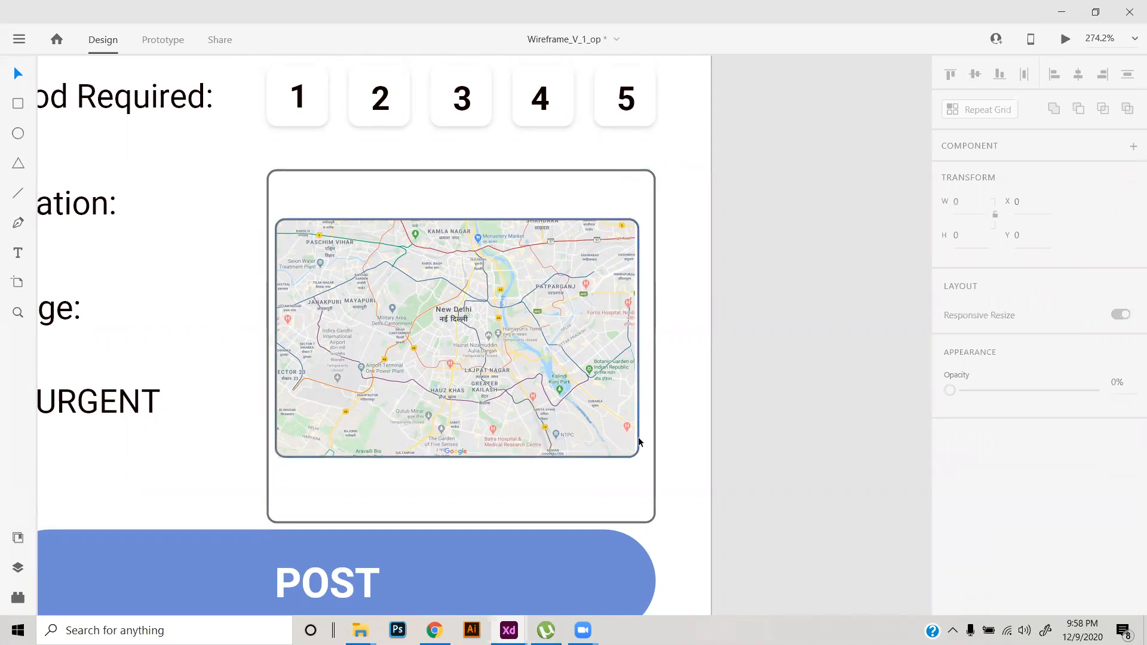
{"action": "left_click", "coordinate": [637, 437]}
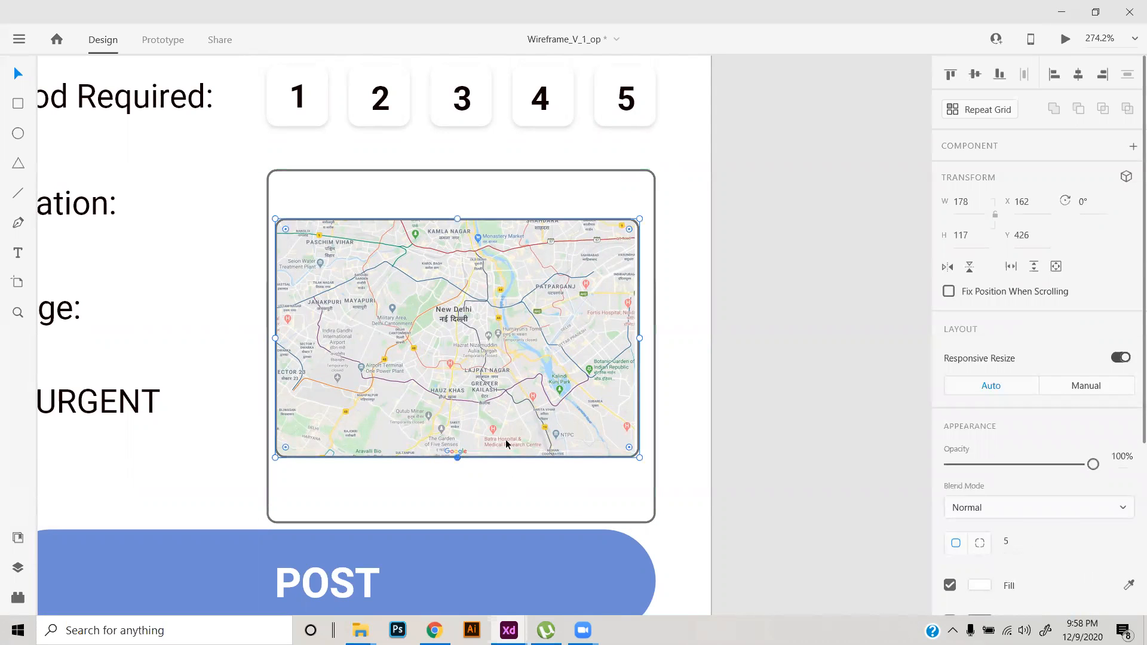
{"action": "double_click", "coordinate": [638, 424]}
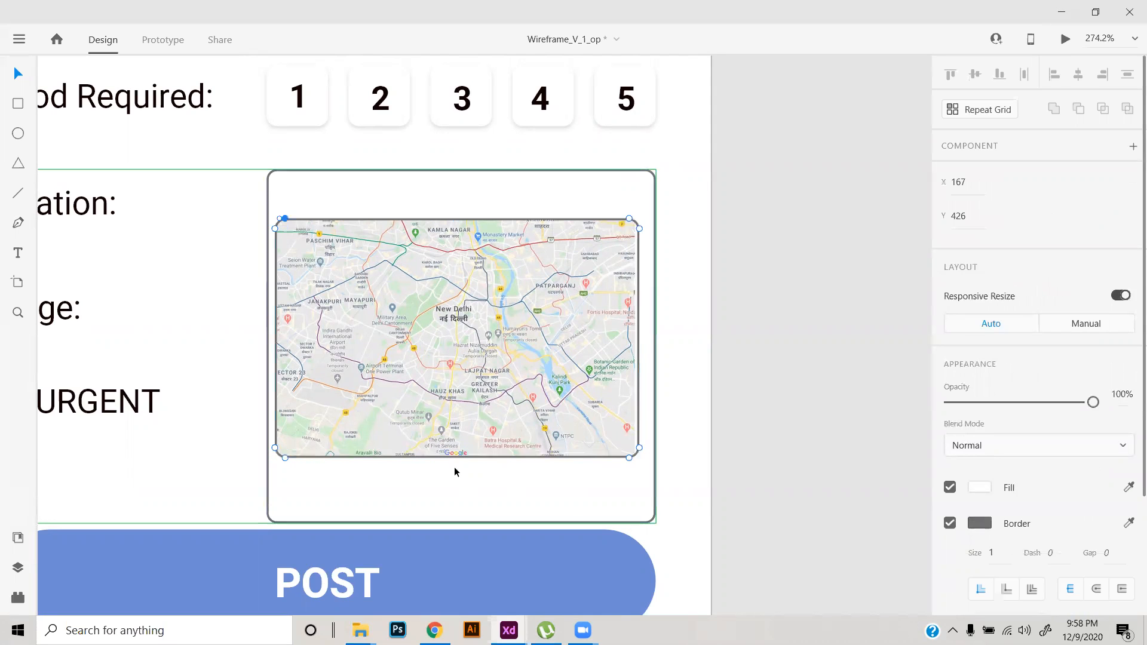
{"action": "key", "text": "Escape"}
{"action": "left_click_drag", "start_coordinate": [465, 457], "coordinate": [463, 512]}
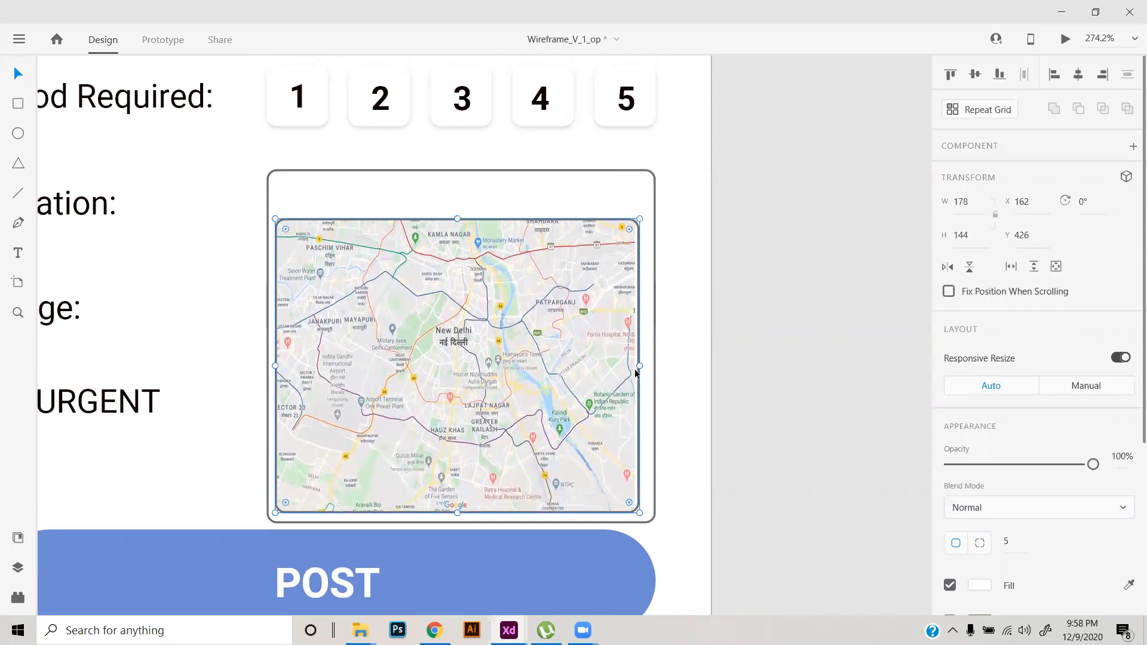
{"action": "left_click_drag", "start_coordinate": [641, 366], "coordinate": [648, 372]}
{"action": "scroll", "coordinate": [1003, 517], "scroll_direction": "down", "scroll_amount": 3}
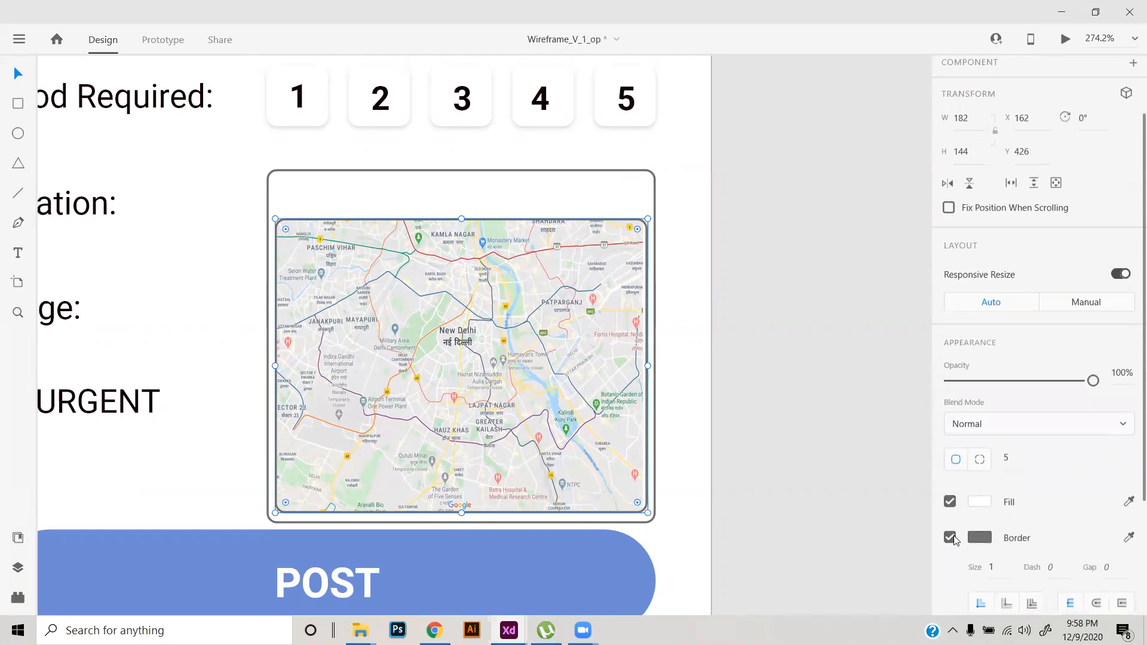
- Enlarge the map image inside its frame and reposition it so New Delhi sits near the centre
{"action": "double_click", "coordinate": [556, 443]}
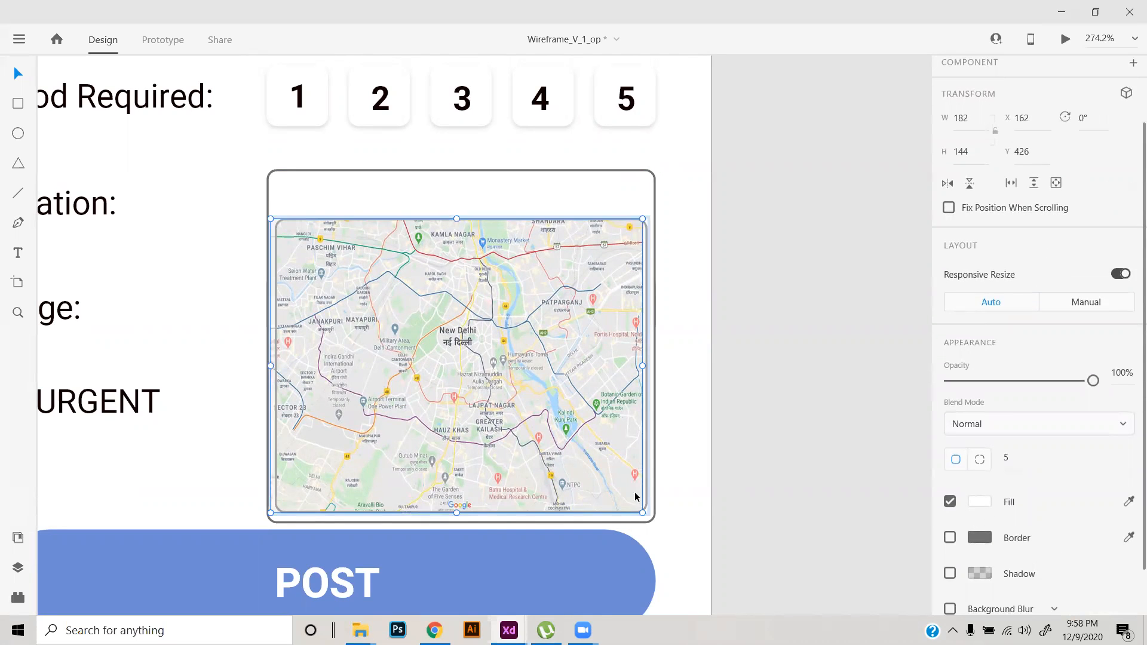
{"action": "left_click_drag", "start_coordinate": [640, 514], "coordinate": [748, 596]}
{"action": "left_click_drag", "start_coordinate": [458, 596], "coordinate": [460, 564]}
{"action": "left_click_drag", "start_coordinate": [540, 433], "coordinate": [624, 411]}
{"action": "left_click", "coordinate": [817, 294]}
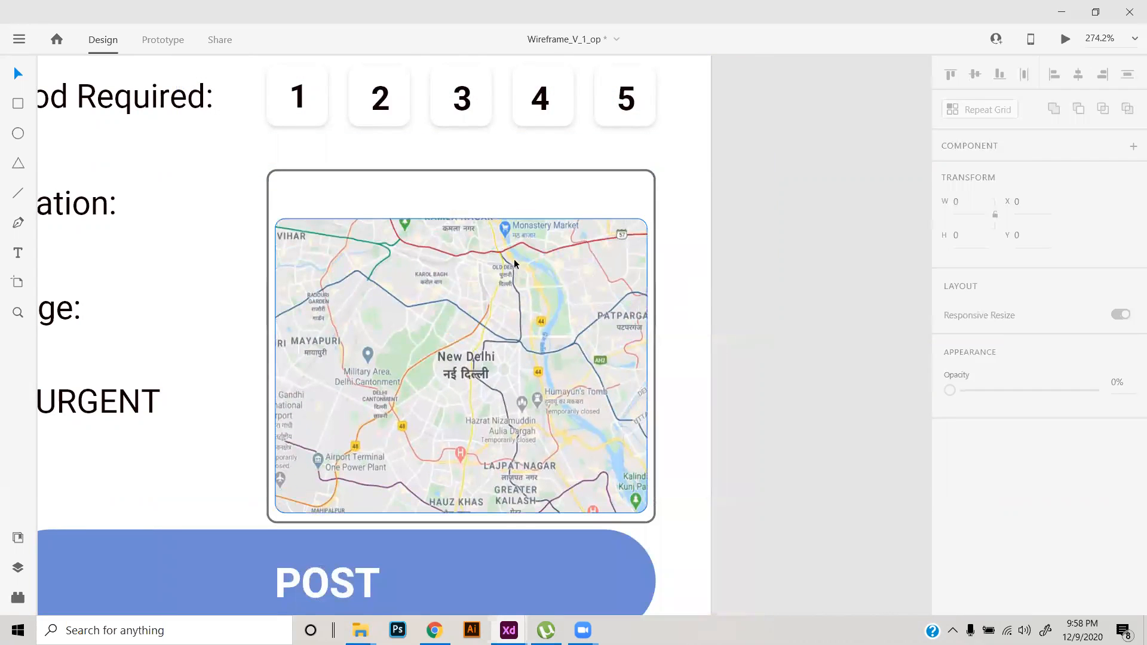
- Add the text "New Delhi" in the blank strip above the map
{"action": "scroll", "coordinate": [298, 213], "scroll_direction": "up", "scroll_amount": 4}
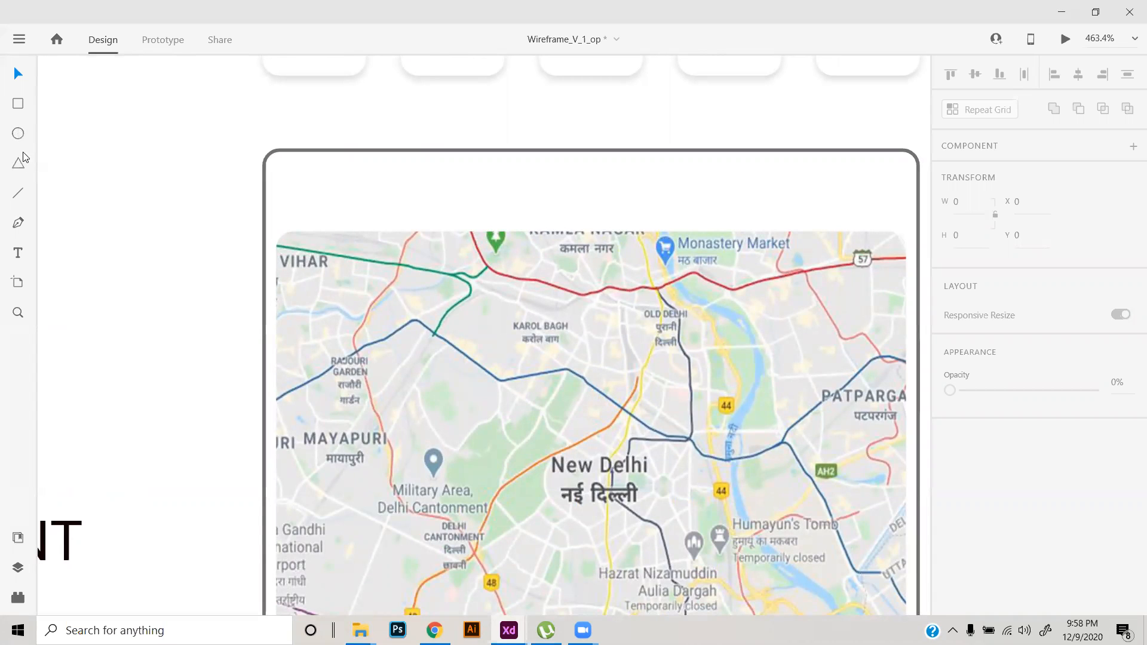
{"action": "left_click", "coordinate": [18, 253]}
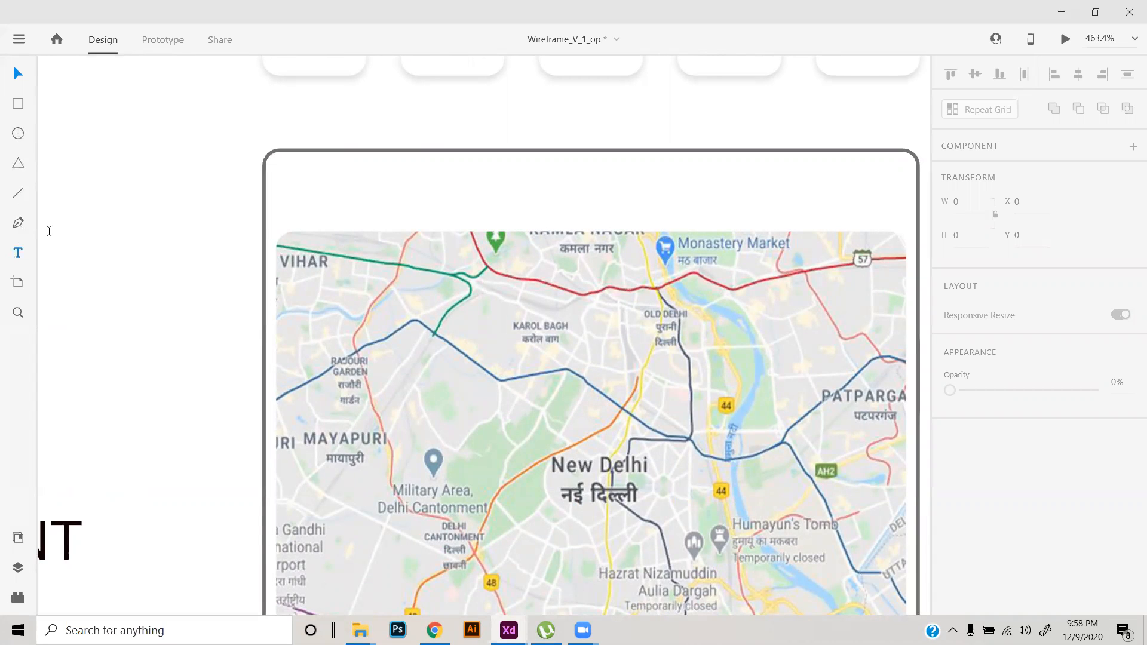
{"action": "left_click", "coordinate": [289, 194]}
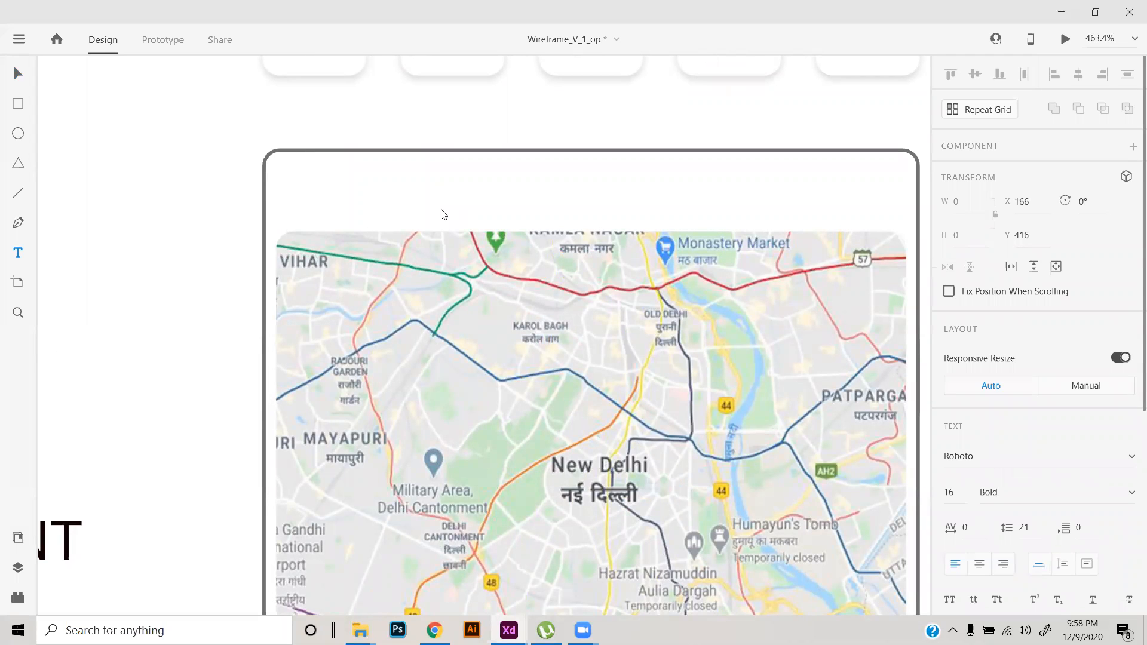
{"action": "type", "text": "Curr"}
{"action": "type", "text": " Ro"}
{"action": "type", "text": "lhi"}
- Change the fill of the New Delhi text above the map to near-black
{"action": "key", "text": "ctrl+a"}
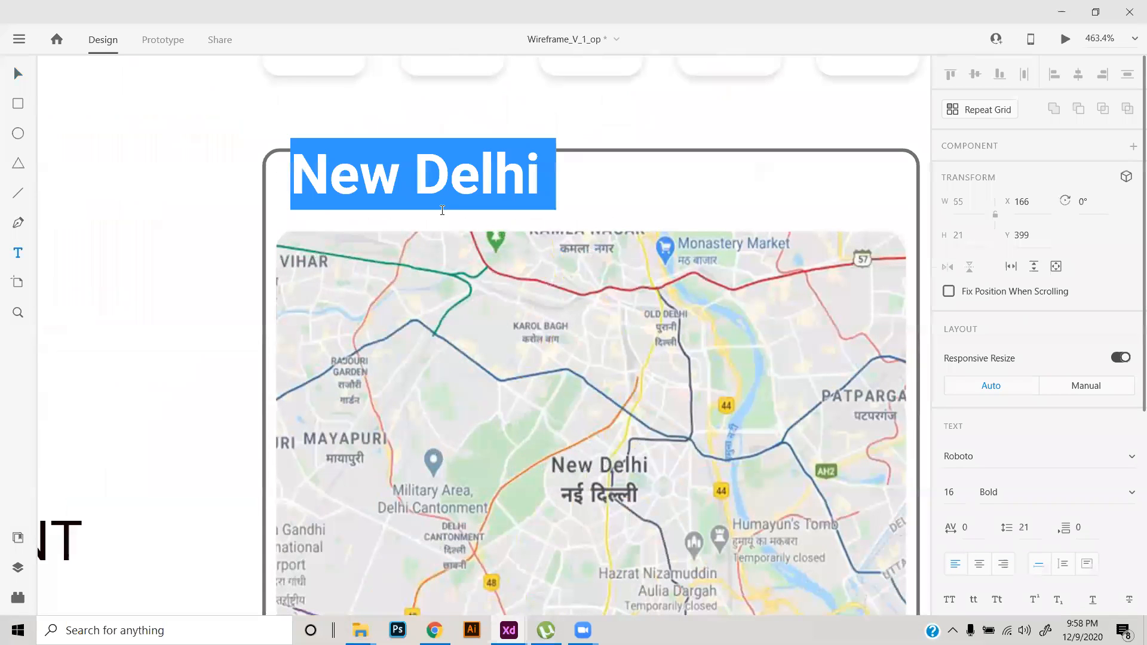
{"action": "scroll", "coordinate": [1039, 358], "scroll_direction": "down", "scroll_amount": 5}
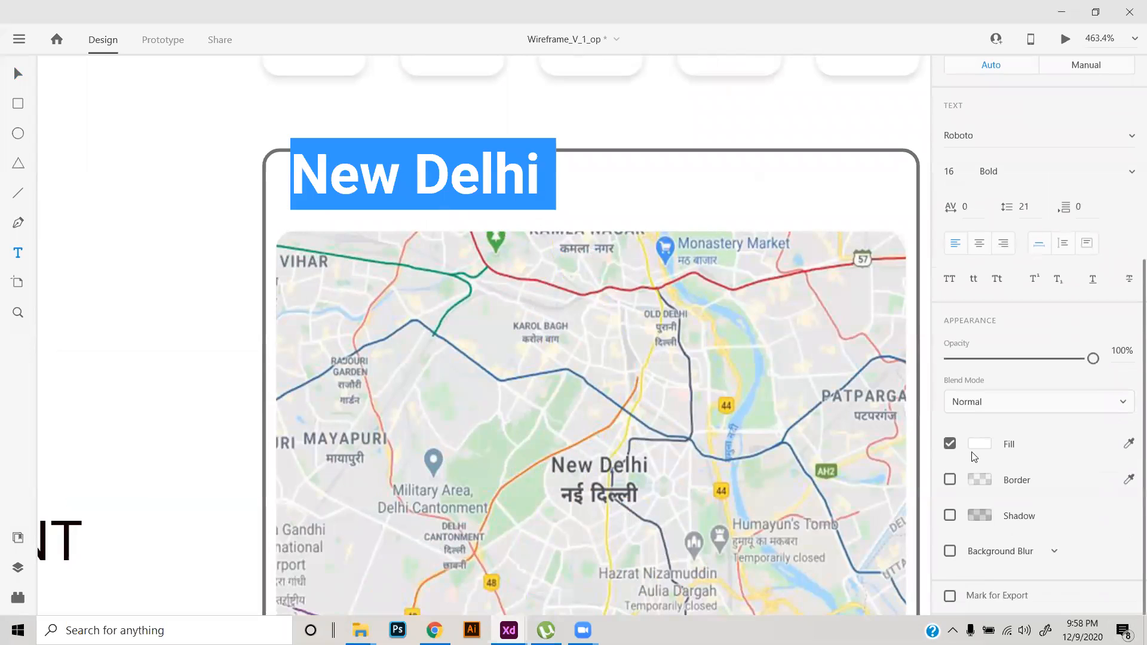
{"action": "left_click", "coordinate": [978, 443]}
{"action": "mouse_move", "coordinate": [768, 418]}
{"action": "left_mouse_down"}
{"action": "mouse_move", "coordinate": [755, 413]}
{"action": "mouse_move", "coordinate": [719, 440]}
{"action": "mouse_move", "coordinate": [718, 456]}
{"action": "left_mouse_up"}
{"action": "left_click", "coordinate": [396, 196]}
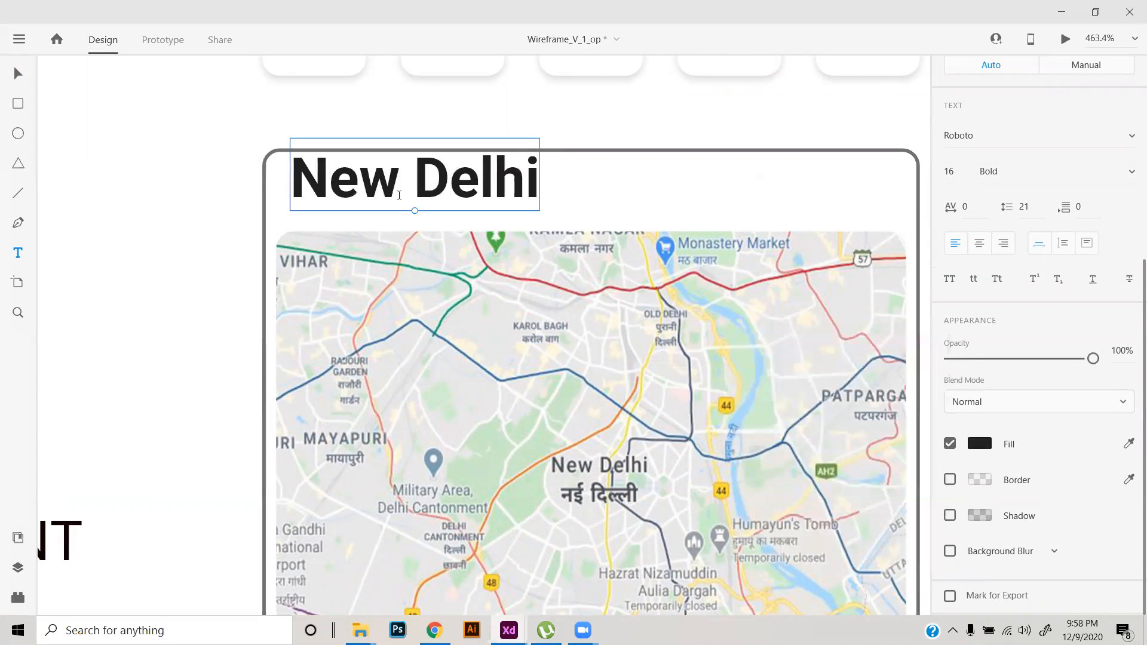
- Set the New Delhi text to Regular weight and a font size of 12
{"action": "key", "text": "ctrl+b"}
{"action": "left_click", "coordinate": [949, 172]}
{"action": "type", "text": "12"}
{"action": "key", "text": "Return"}
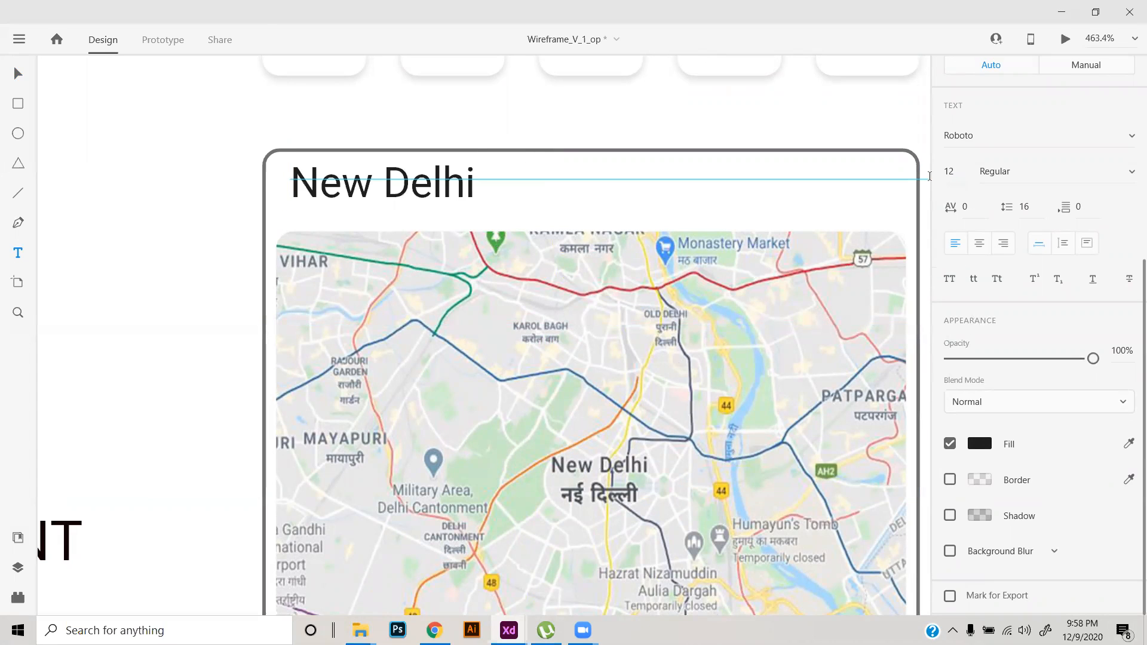
- Move the New Delhi text slightly down within the strip above the map, to about Y 406
{"action": "left_click", "coordinate": [18, 74]}
{"action": "left_click_drag", "start_coordinate": [413, 183], "coordinate": [413, 195]}
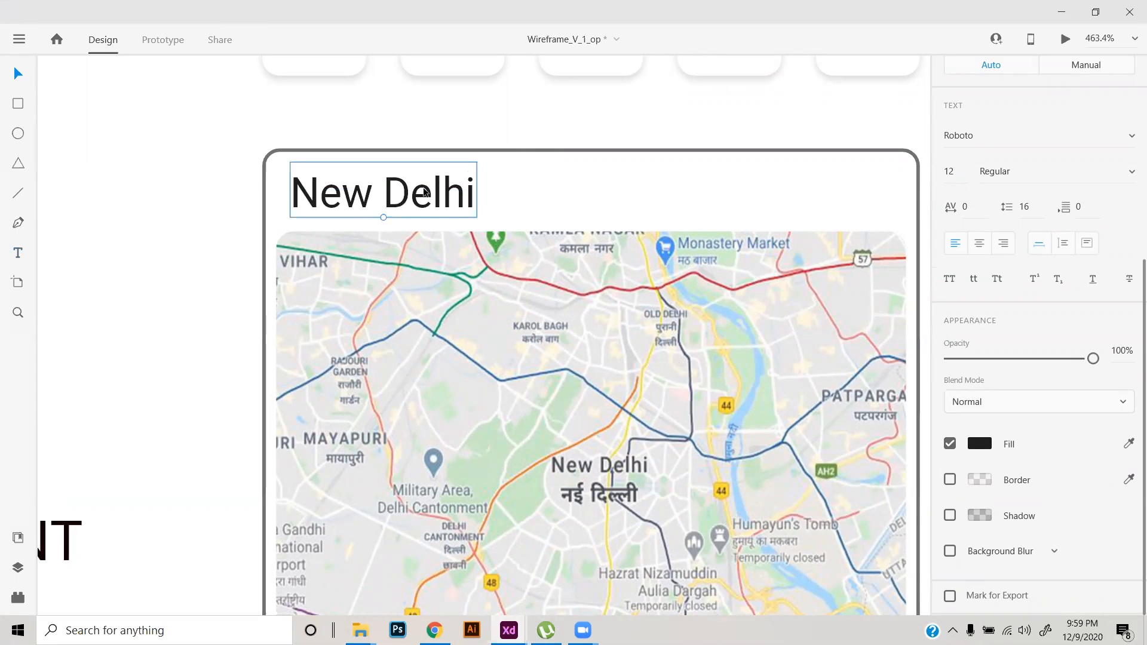
{"action": "scroll", "coordinate": [425, 191], "scroll_direction": "down", "scroll_amount": 1}
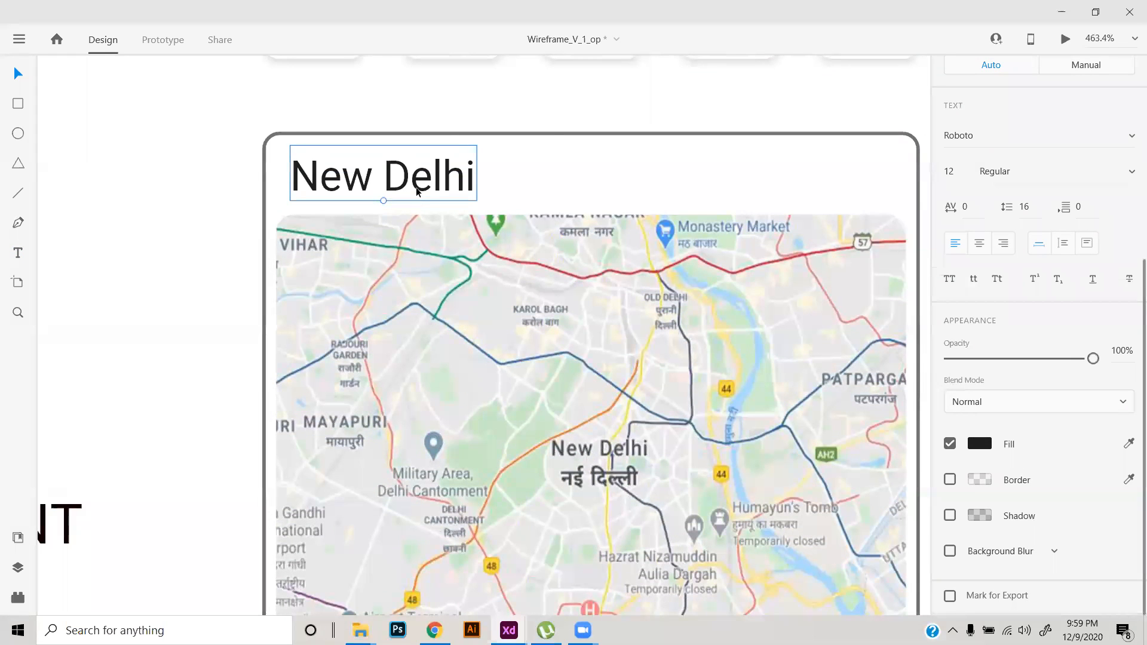
{"action": "left_click", "coordinate": [520, 184]}
{"action": "left_click", "coordinate": [396, 183]}
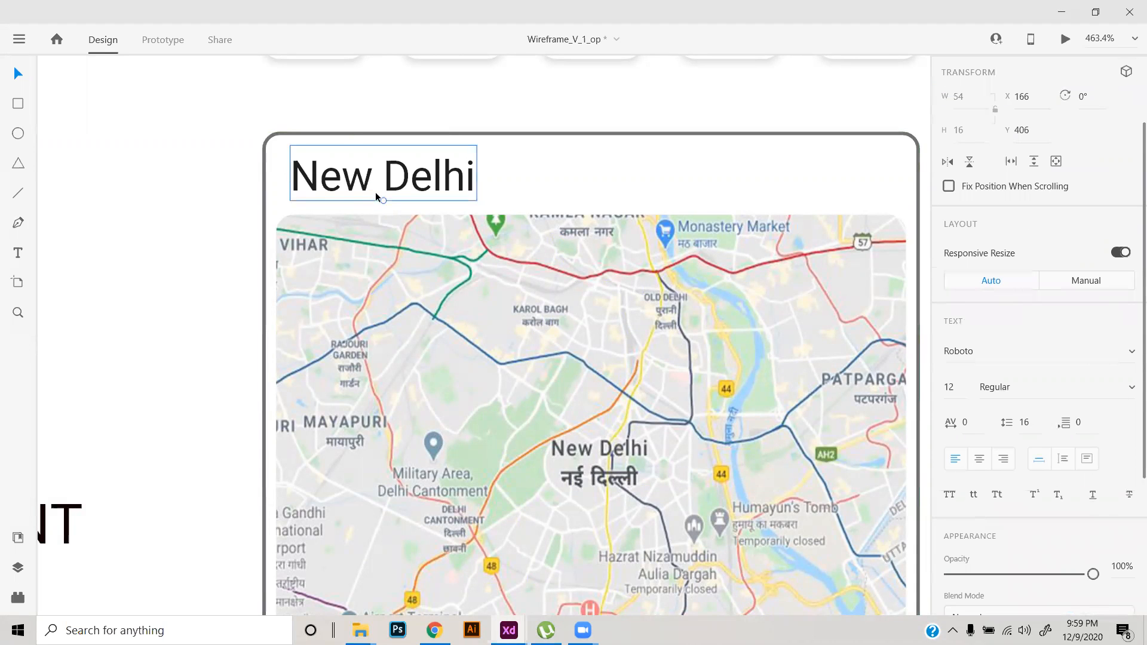
- Shorten the map's frame from its upper edge to a height of about 125 and shift the map image up inside it
{"action": "left_click", "coordinate": [554, 267]}
{"action": "left_click_drag", "start_coordinate": [590, 241], "coordinate": [591, 280]}
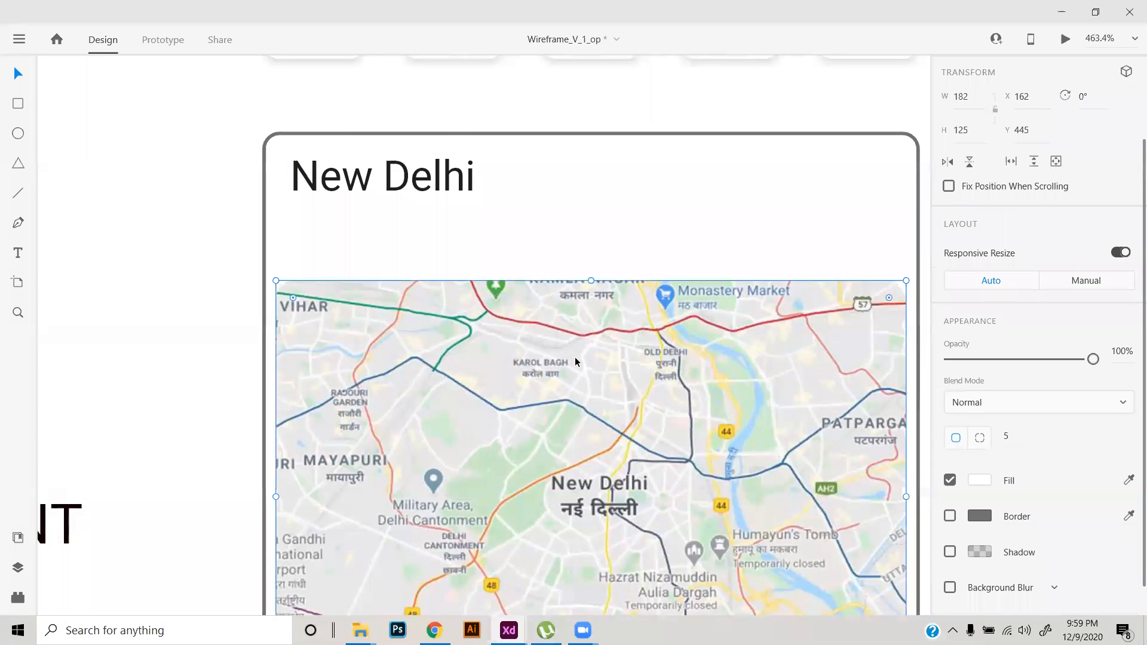
{"action": "double_click", "coordinate": [575, 361]}
{"action": "left_click_drag", "start_coordinate": [596, 244], "coordinate": [609, 186]}
{"action": "left_click", "coordinate": [689, 160]}
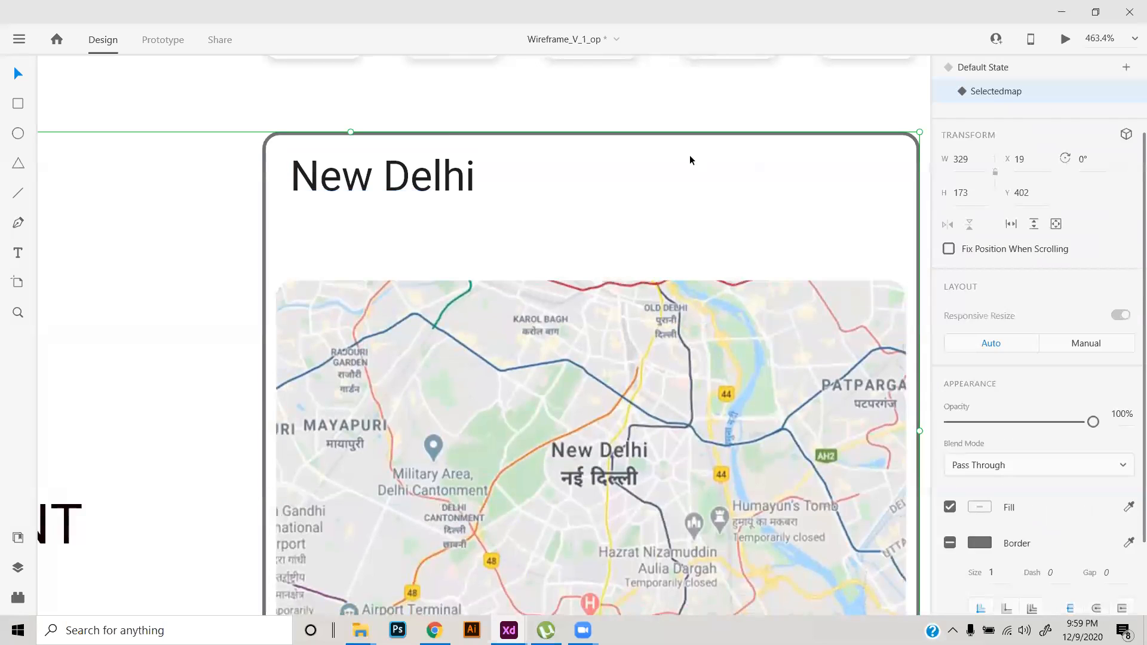
- Draw a rectangle about 179 × 25 over the New Delhi text above the map
{"action": "double_click", "coordinate": [437, 185]}
{"action": "key", "text": "Return"}
{"action": "key", "text": "Escape"}
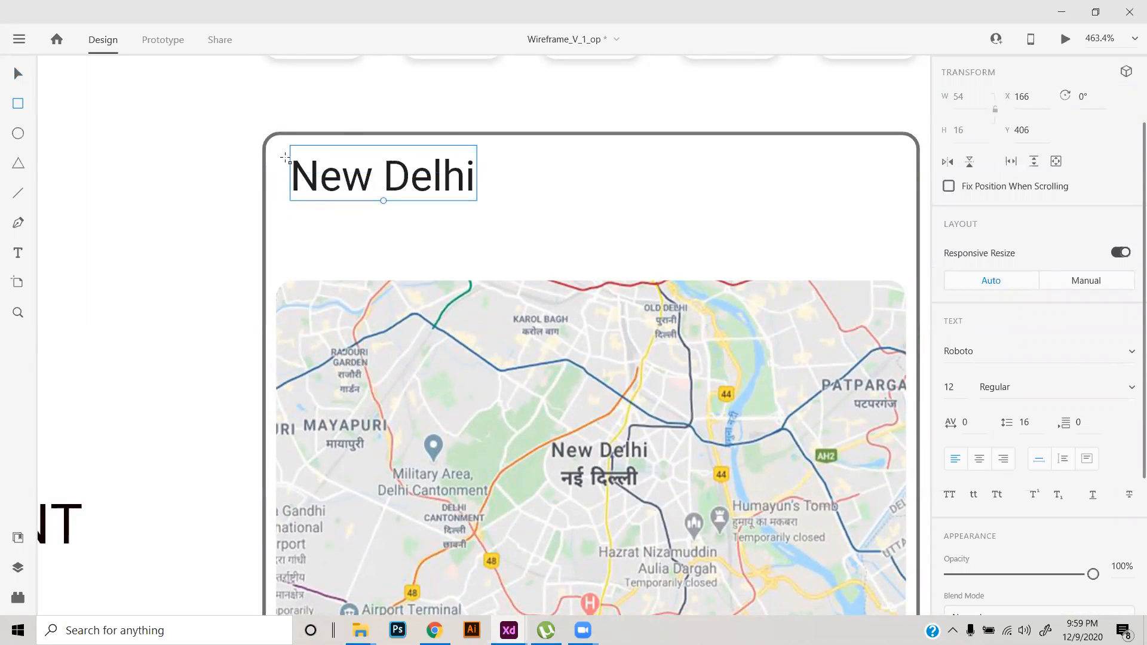
{"action": "mouse_move", "coordinate": [277, 157]}
{"action": "left_mouse_down"}
{"action": "mouse_move", "coordinate": [520, 247]}
{"action": "mouse_move", "coordinate": [896, 243]}
{"action": "left_mouse_up"}
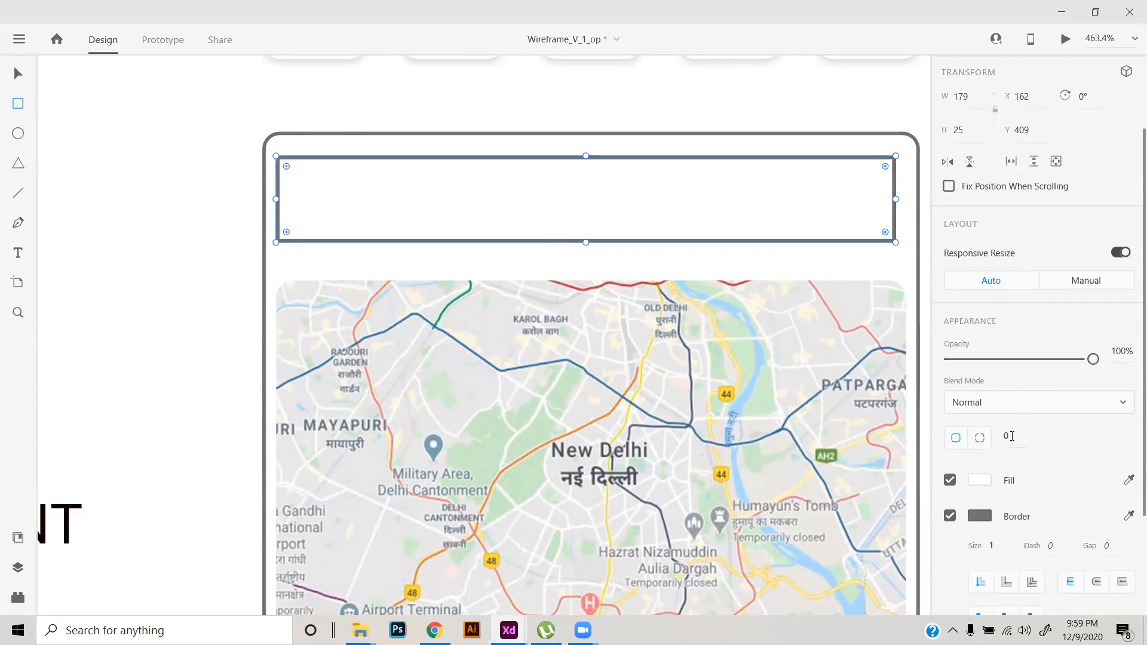
- Round the new rectangle's corners with a radius of 3 and send it behind the New Delhi text
{"action": "key", "text": "Return"}
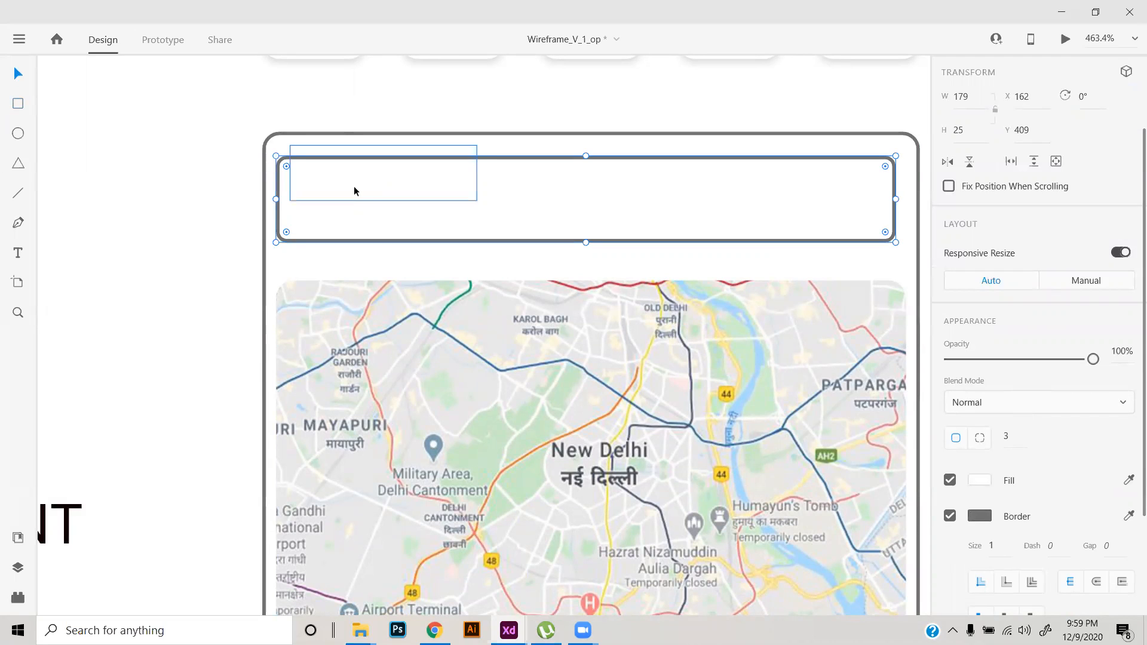
{"action": "key", "text": "ctrl+["}
- Move the New Delhi text slightly down inside the rectangle and set its font size to 10
{"action": "left_click_drag", "start_coordinate": [352, 189], "coordinate": [358, 206]}
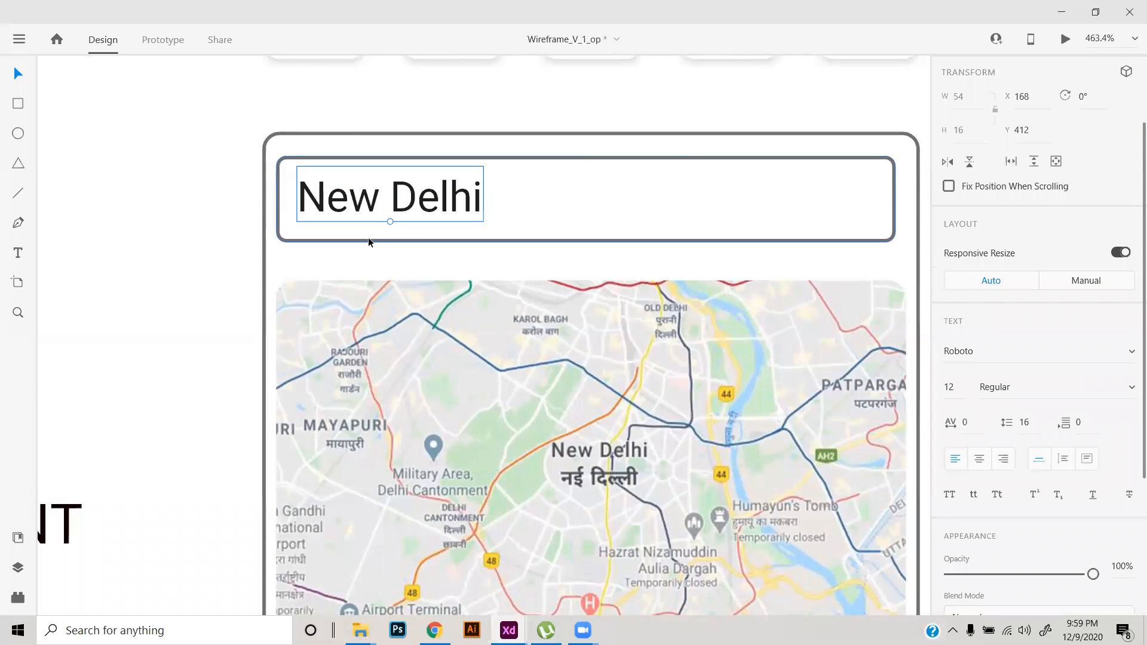
{"action": "left_click", "coordinate": [263, 216]}
{"action": "scroll", "coordinate": [263, 216], "scroll_direction": "down", "scroll_amount": 5}
{"action": "left_click_drag", "start_coordinate": [299, 213], "coordinate": [297, 217]}
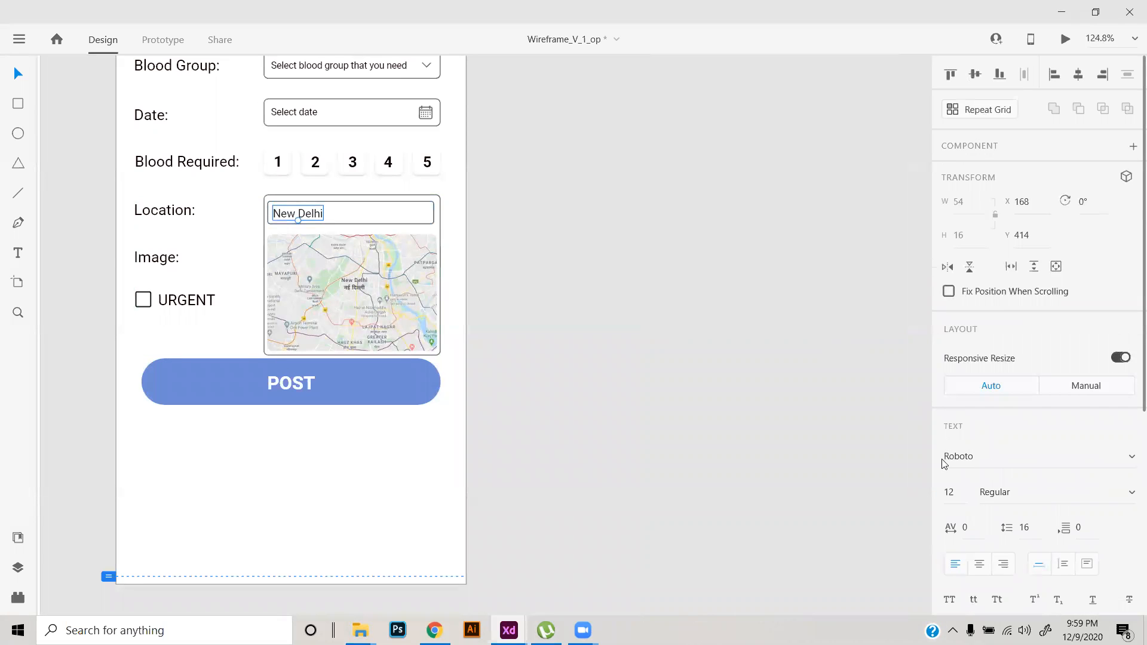
{"action": "left_click", "coordinate": [948, 490]}
{"action": "type", "text": "10"}
{"action": "key", "text": "Return"}
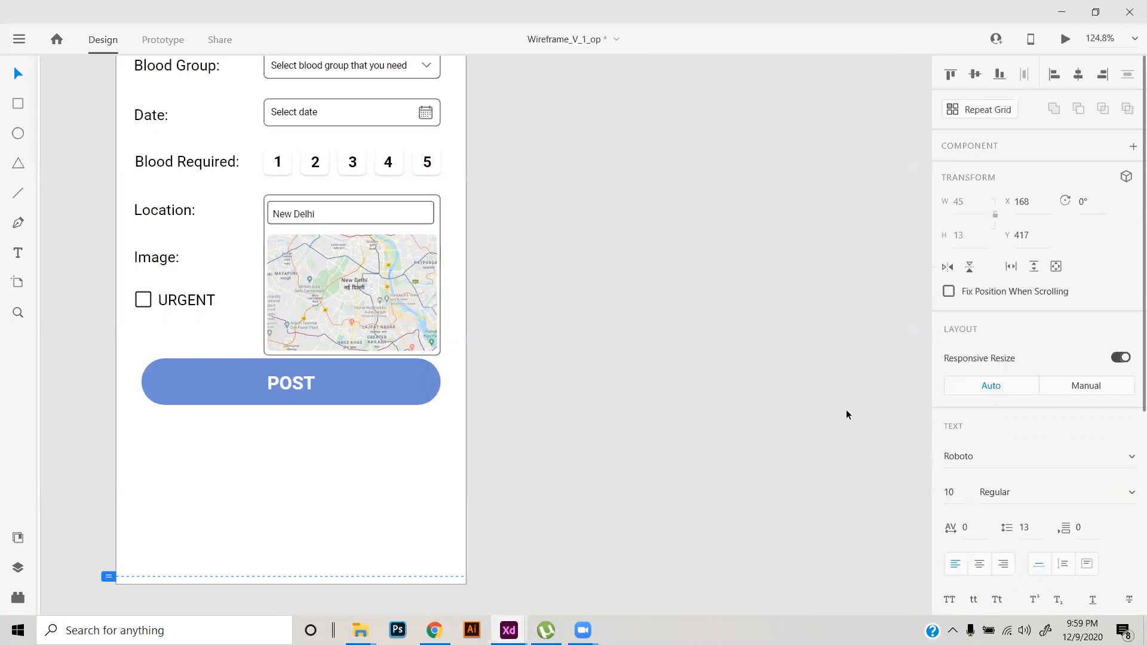
{"action": "left_click", "coordinate": [653, 350]}
- Move the POST button together with its label well down the artboard, leaving free space below the Location map
{"action": "scroll", "coordinate": [185, 396], "scroll_direction": "up", "scroll_amount": 3}
{"action": "left_click_drag", "start_coordinate": [316, 377], "coordinate": [312, 454]}
{"action": "key", "text": "ctrl+z"}
{"action": "left_click", "coordinate": [428, 376], "text": "shift"}
{"action": "left_click_drag", "start_coordinate": [425, 381], "coordinate": [421, 562]}
- Extend the lower edge of the outer frame in the Location component's map state to below the map
{"action": "left_click", "coordinate": [426, 343]}
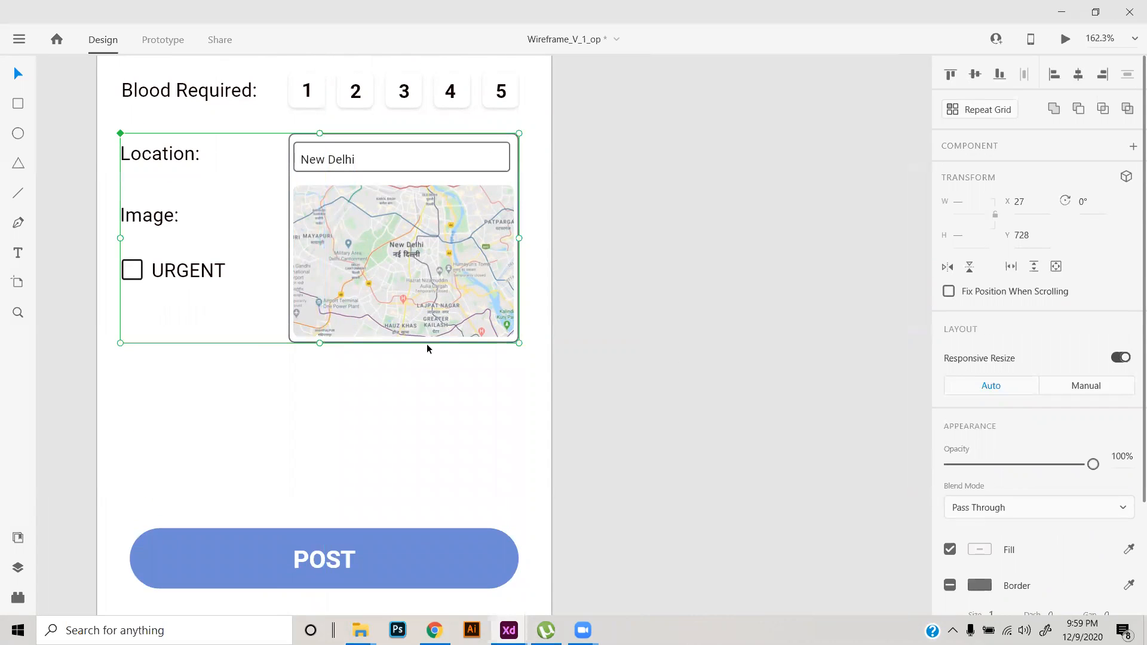
{"action": "double_click", "coordinate": [408, 344]}
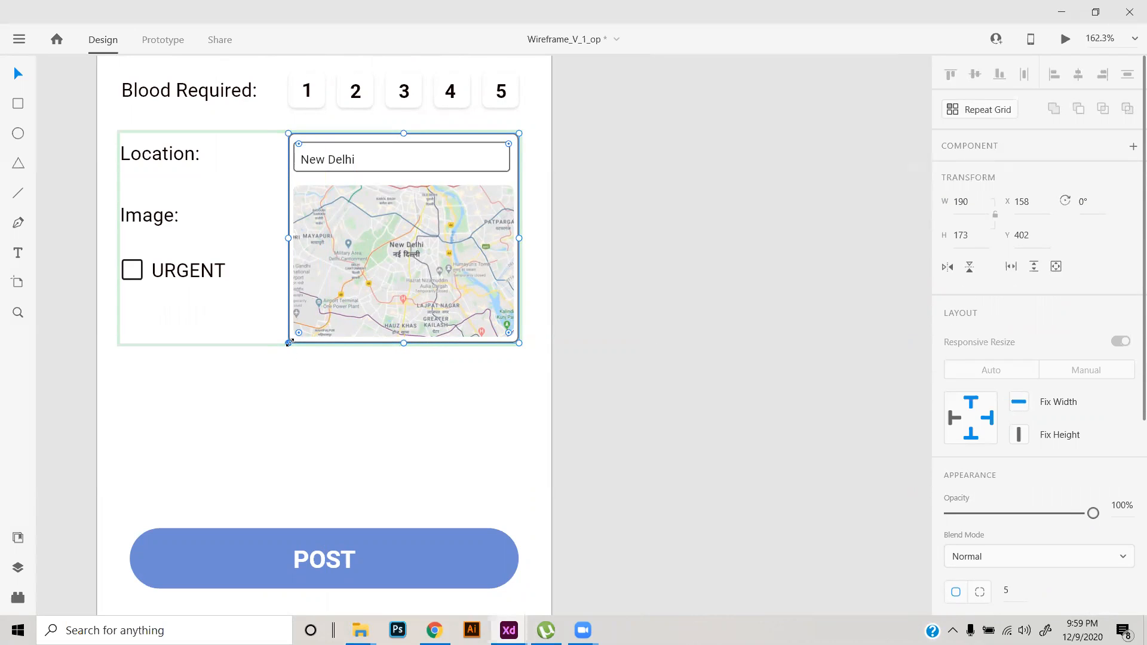
{"action": "left_click_drag", "start_coordinate": [403, 342], "coordinate": [403, 387]}
- Stretch the map's frame downward to a height of about 161 and reduce the height of the map image inside it
{"action": "double_click", "coordinate": [421, 291]}
{"action": "double_click", "coordinate": [400, 330]}
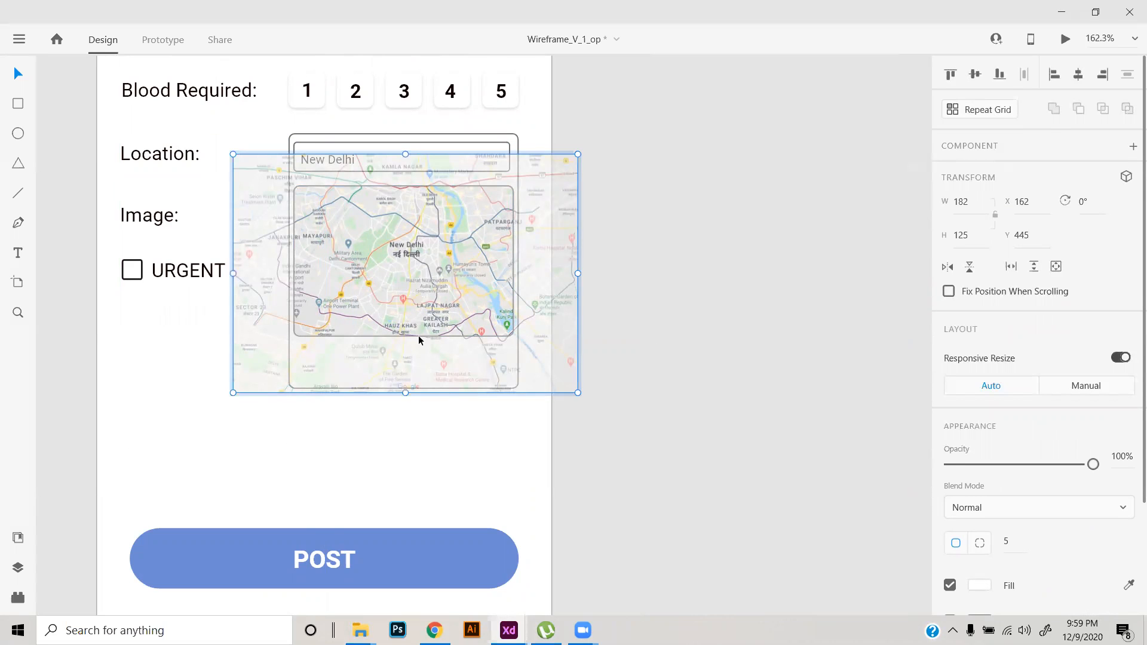
{"action": "left_click", "coordinate": [699, 342]}
{"action": "left_click", "coordinate": [436, 332]}
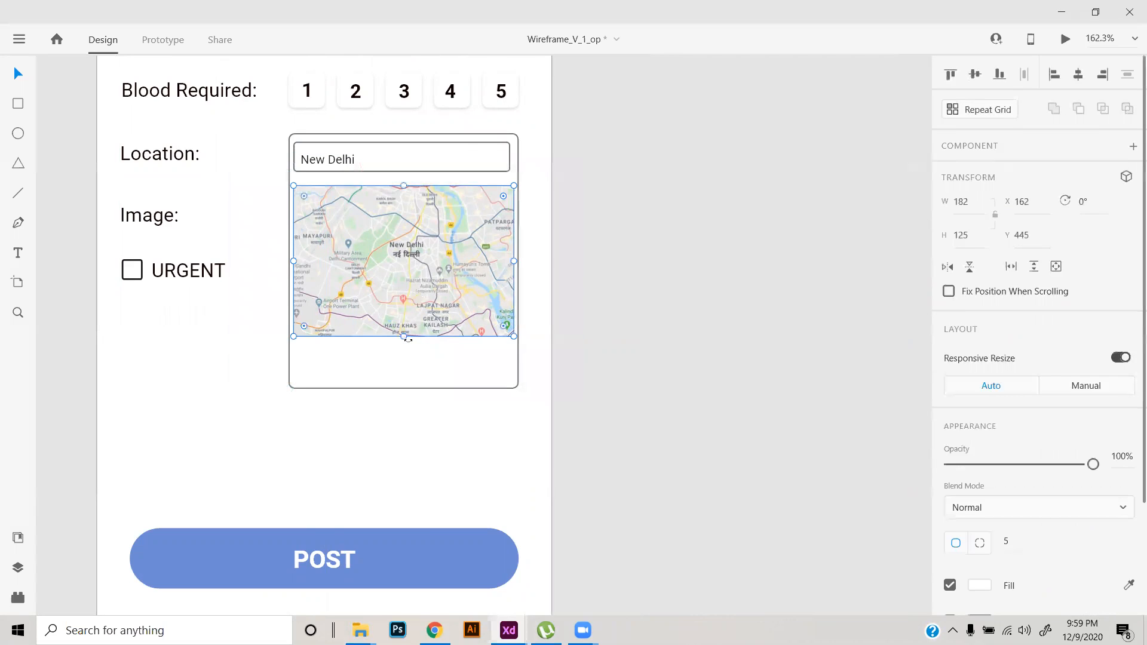
{"action": "left_click_drag", "start_coordinate": [402, 335], "coordinate": [410, 380]}
{"action": "double_click", "coordinate": [427, 313]}
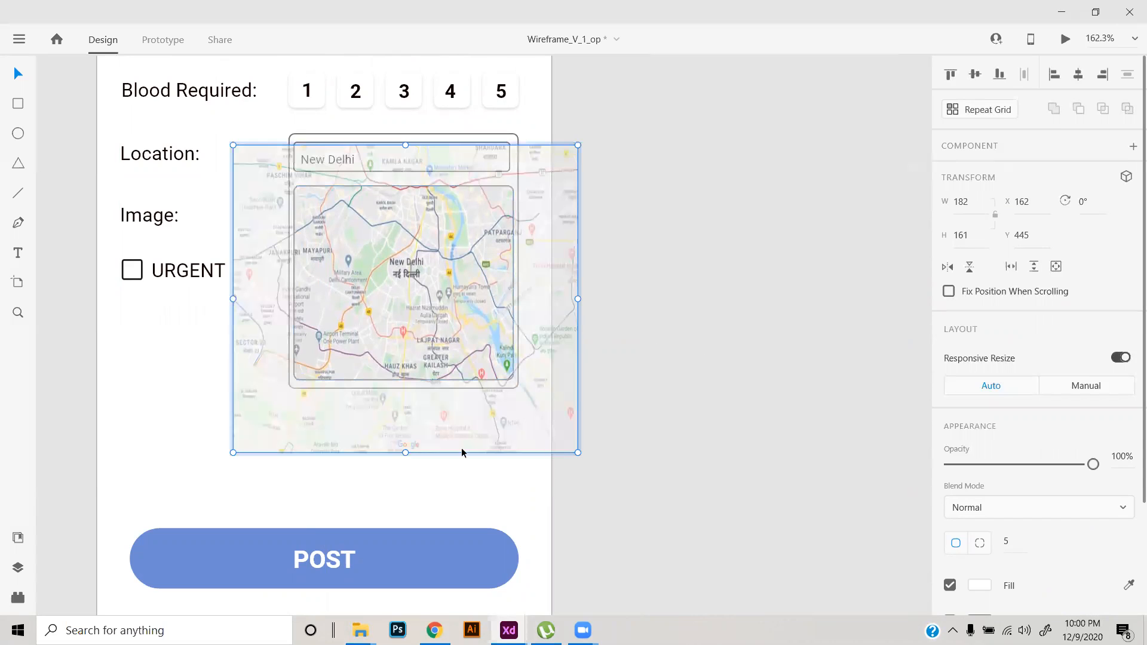
{"action": "left_click_drag", "start_coordinate": [404, 454], "coordinate": [419, 402]}
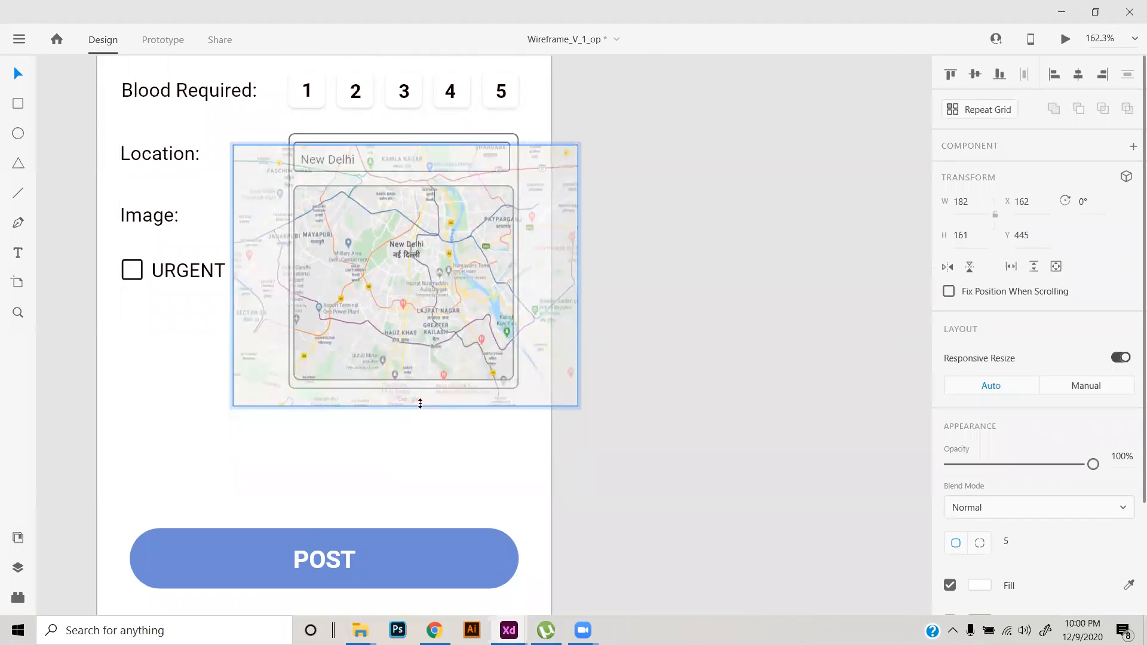
{"action": "left_click", "coordinate": [580, 280]}
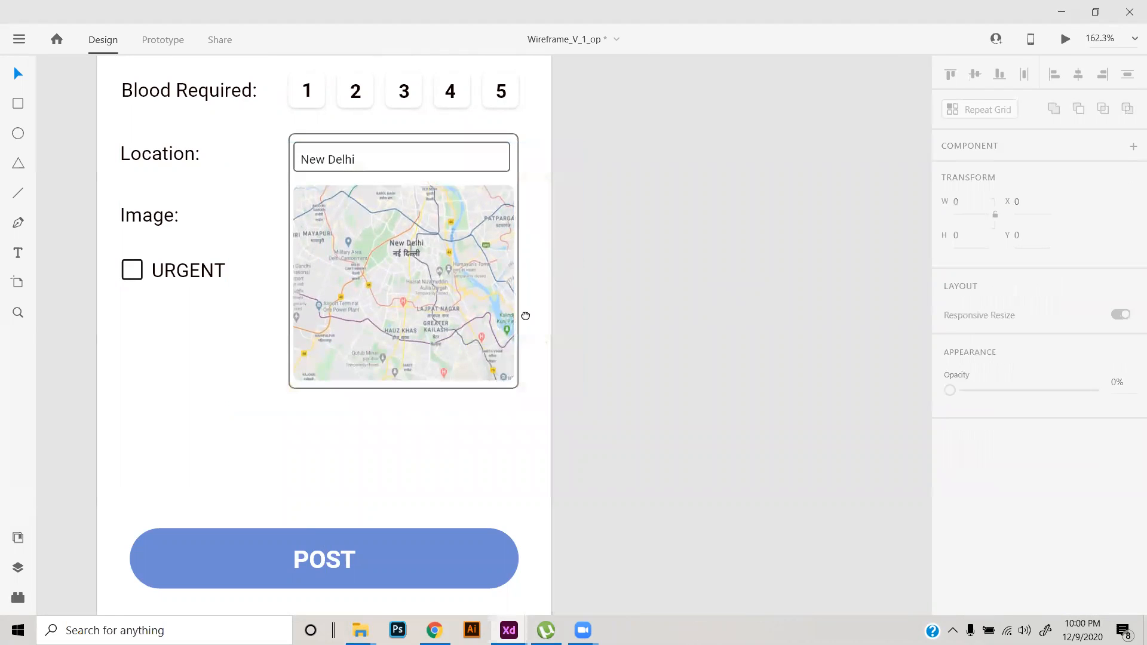
- Move the New Delhi text up to about Y 415 so it is vertically centred in its box
{"action": "scroll", "coordinate": [385, 291], "scroll_direction": "up", "scroll_amount": 3}
{"action": "scroll", "coordinate": [358, 261], "scroll_direction": "up", "scroll_amount": 4}
{"action": "left_click", "coordinate": [356, 259]}
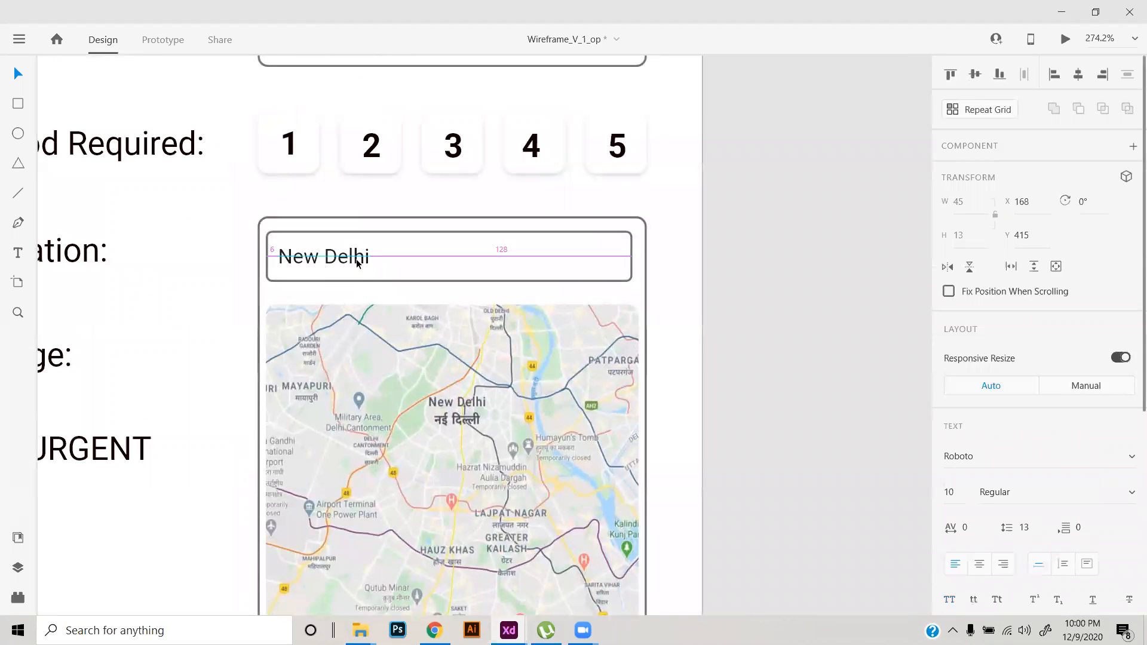
- Change the border of the box around New Delhi to a lighter grey
{"action": "left_click", "coordinate": [392, 281]}
{"action": "scroll", "coordinate": [1064, 430], "scroll_direction": "down", "scroll_amount": 3}
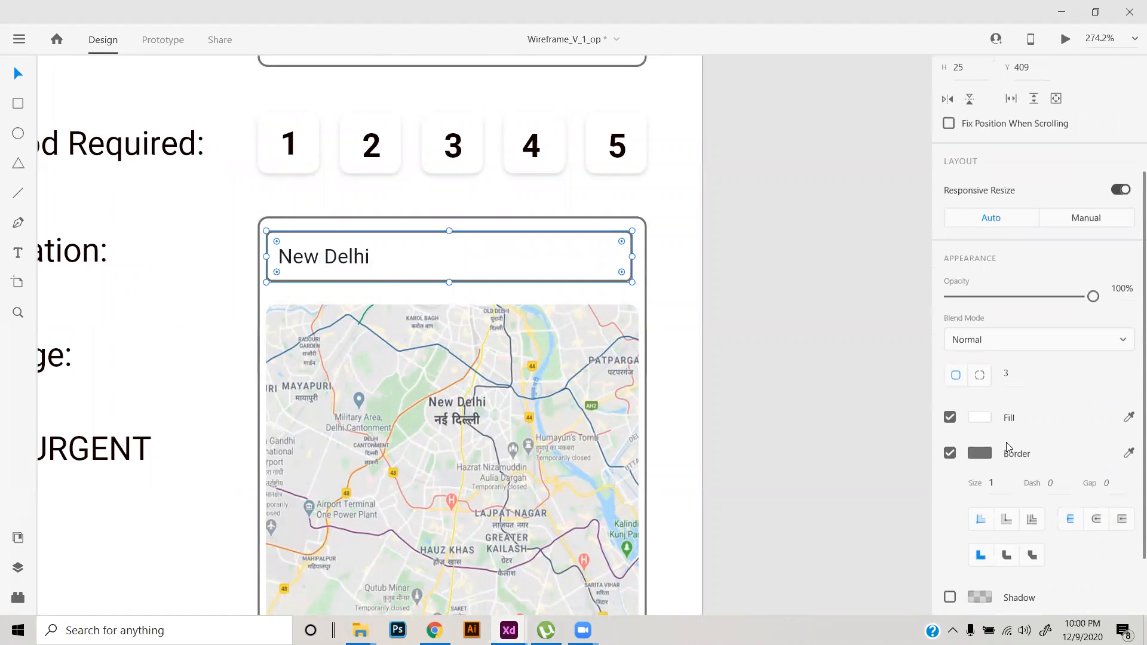
{"action": "left_click", "coordinate": [980, 453]}
{"action": "left_click_drag", "start_coordinate": [743, 378], "coordinate": [743, 379]}
{"action": "left_click", "coordinate": [696, 334]}
- Move the map up to about Y 438 and shorten the outer frame to about 203 high, just below the map
{"action": "left_click_drag", "start_coordinate": [529, 425], "coordinate": [529, 409]}
{"action": "scroll", "coordinate": [529, 410], "scroll_direction": "down", "scroll_amount": 3}
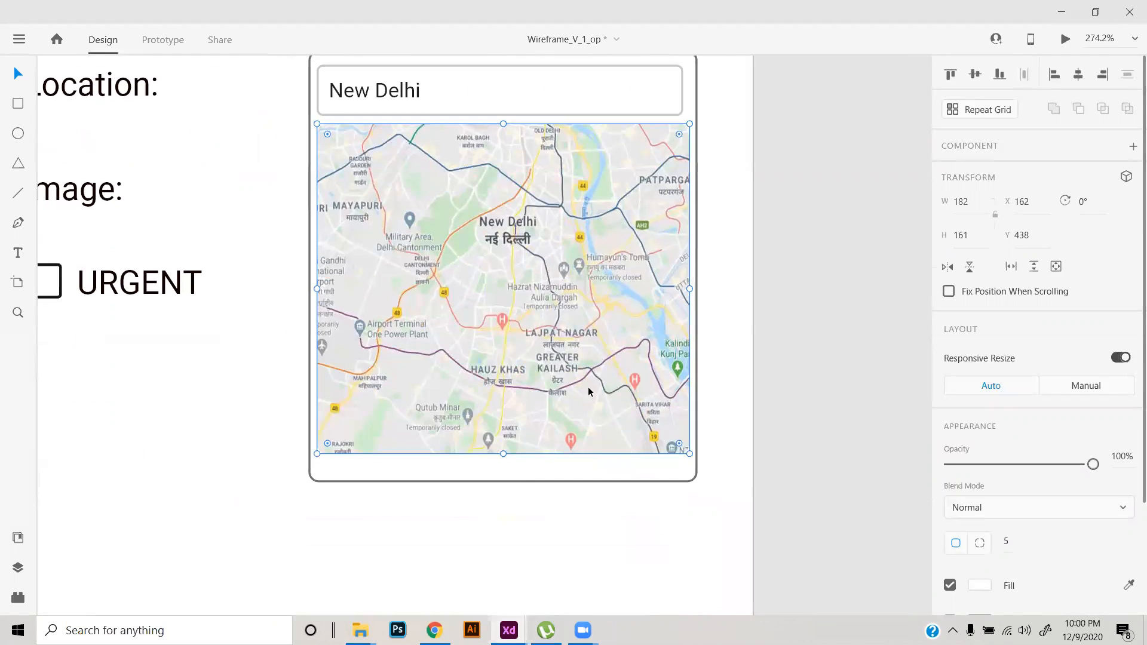
{"action": "left_click", "coordinate": [504, 482]}
{"action": "left_click", "coordinate": [501, 482]}
{"action": "left_click_drag", "start_coordinate": [502, 482], "coordinate": [505, 466]}
{"action": "left_click", "coordinate": [798, 339]}
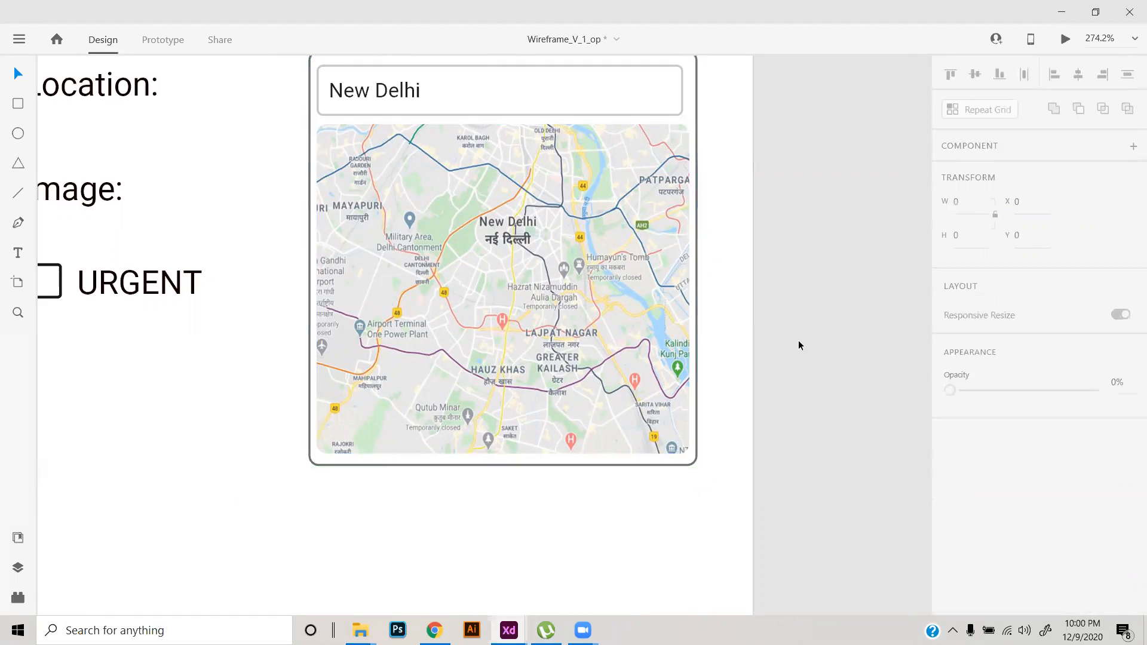
- Switch the Location component back to its Default State
{"action": "scroll", "coordinate": [706, 360], "scroll_direction": "down", "scroll_amount": 6}
{"action": "left_click", "coordinate": [627, 289]}
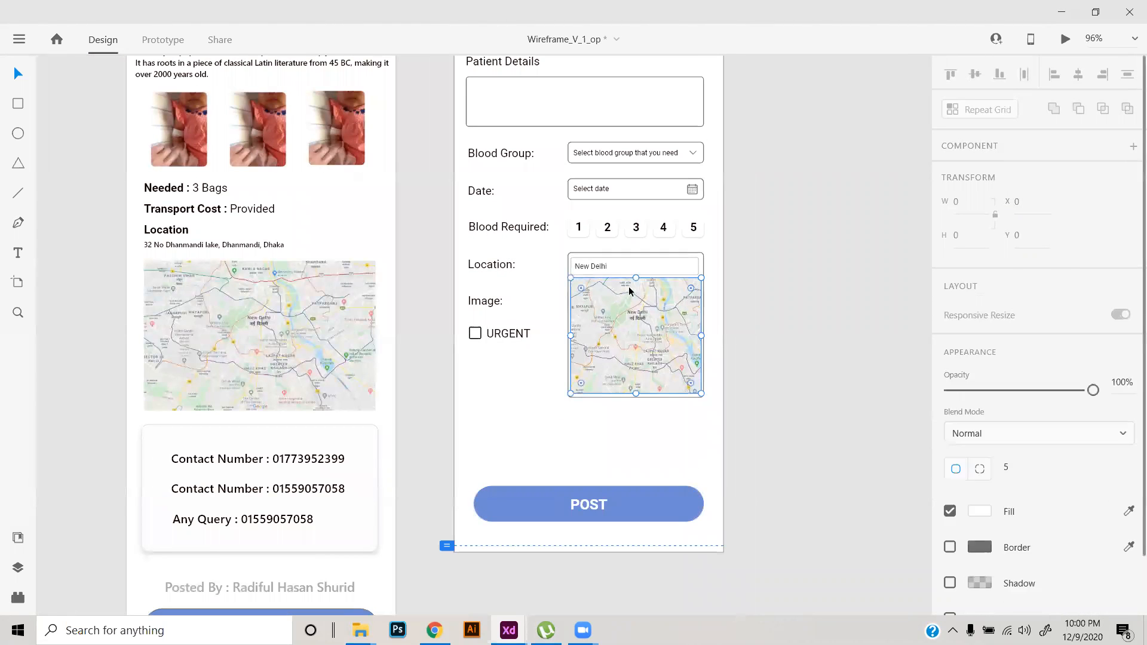
{"action": "left_click", "coordinate": [654, 259]}
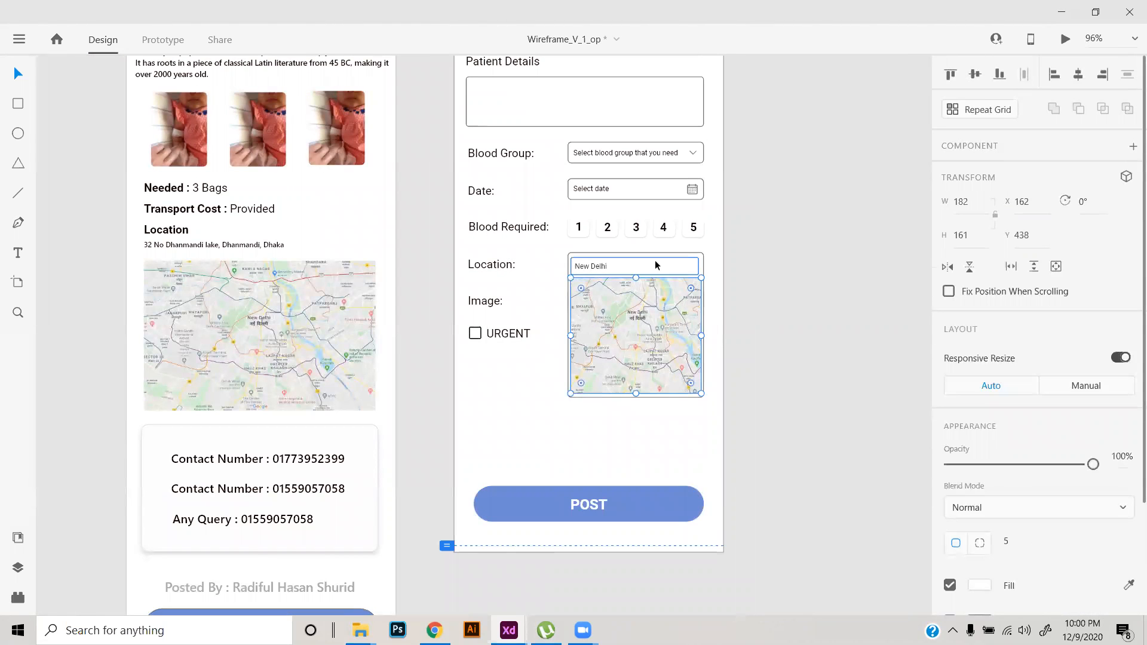
{"action": "left_click", "coordinate": [510, 264]}
{"action": "left_click", "coordinate": [1019, 174]}
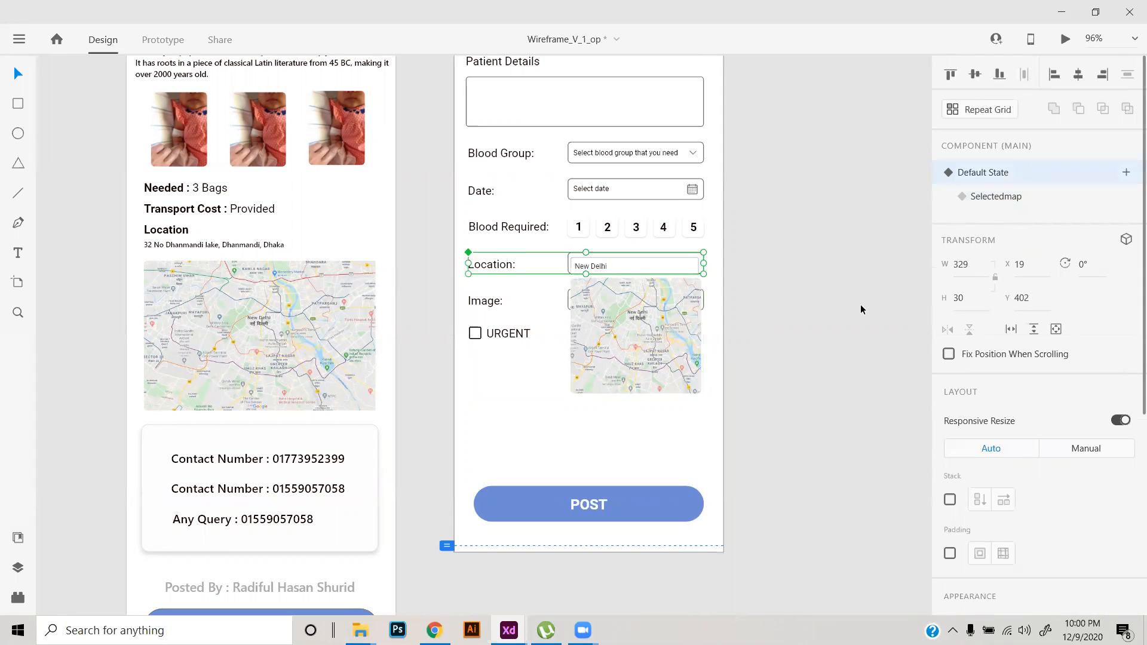
- Try to delete the map on its own from the artboard, and undo the deletion
{"action": "left_click", "coordinate": [656, 339]}
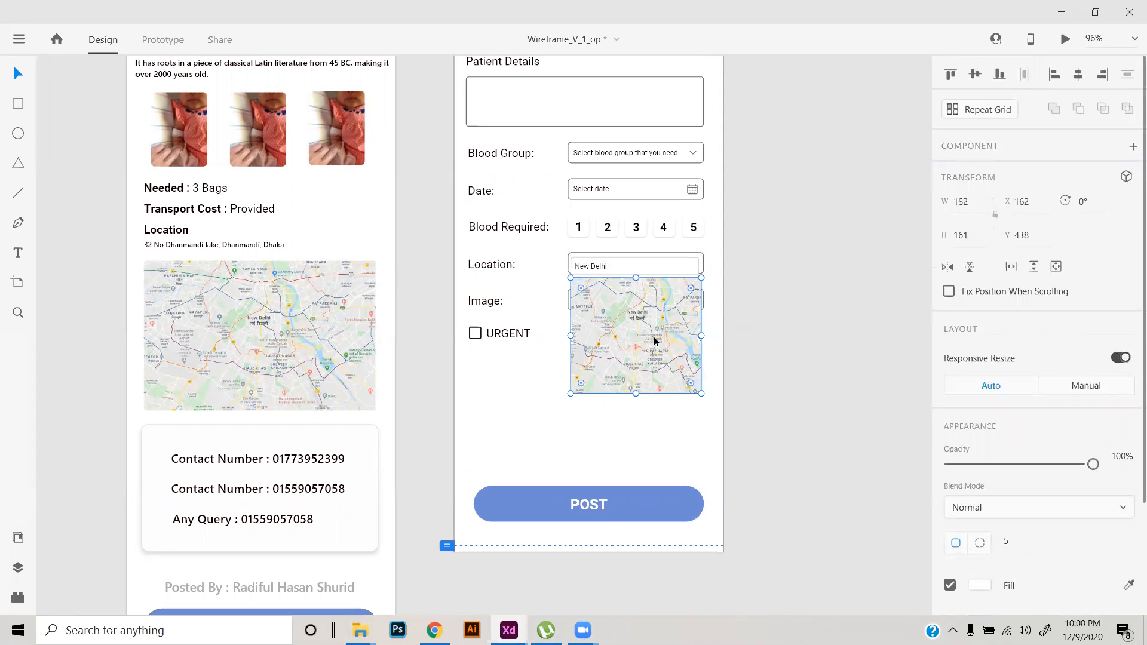
{"action": "key", "text": "Delete"}
{"action": "scroll", "coordinate": [674, 263], "scroll_direction": "up", "scroll_amount": 5}
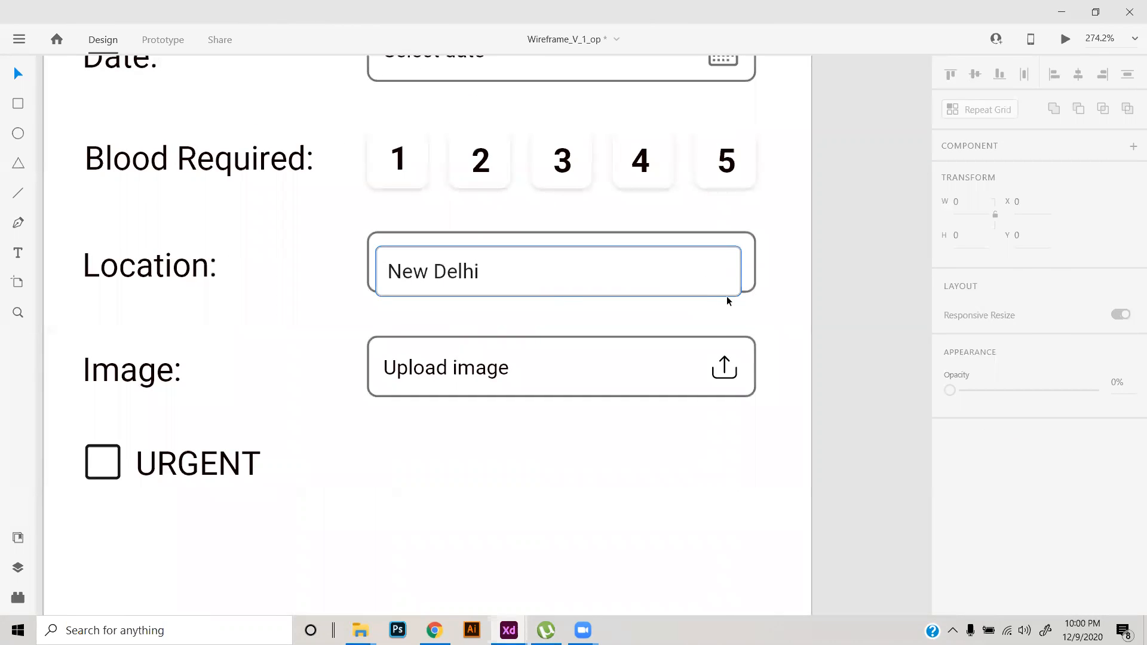
{"action": "key", "text": "ctrl+z"}
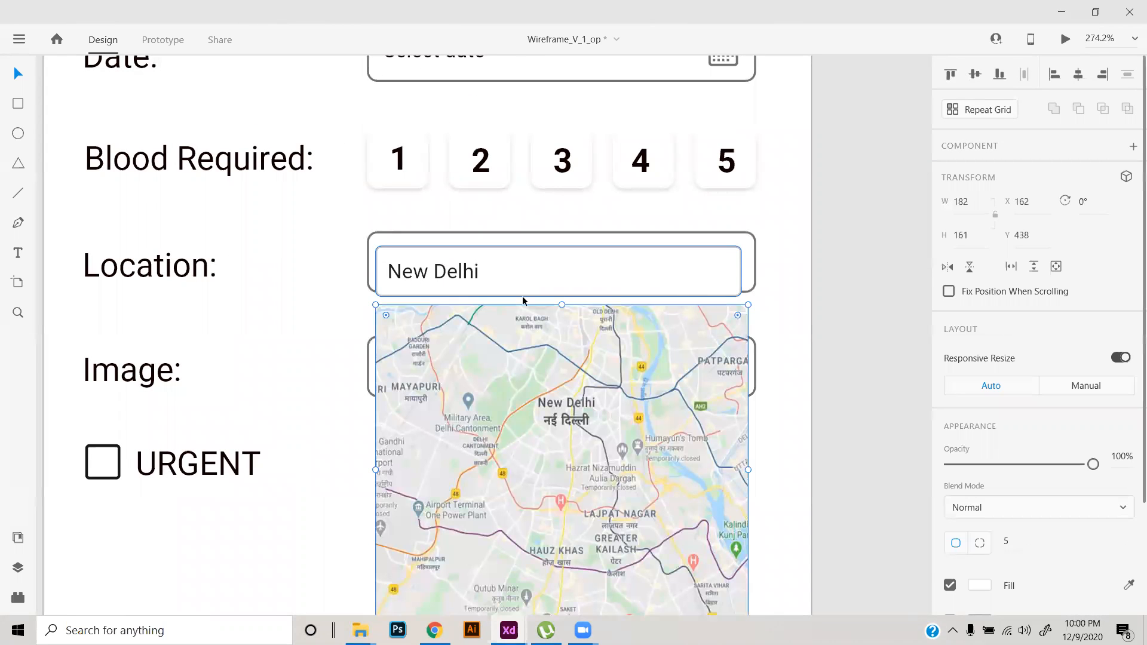
- Cut the New Delhi text, its box and the map, and paste them inside the Location component's Selectedmap state
{"action": "left_click", "coordinate": [465, 296]}
{"action": "key", "text": "Delete"}
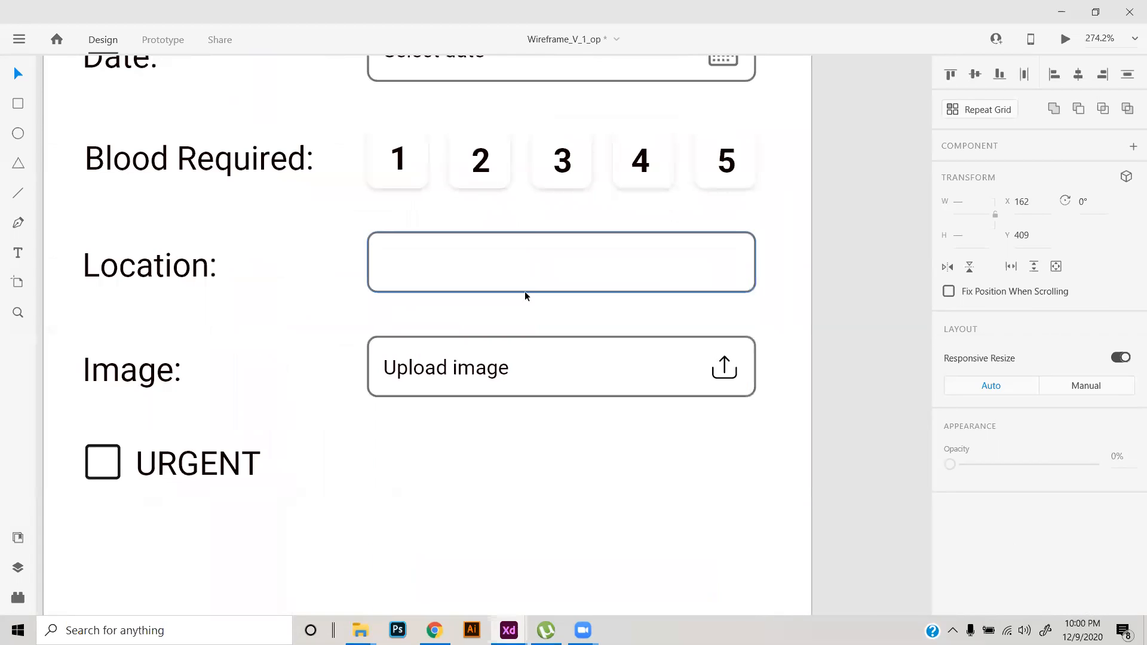
{"action": "left_click", "coordinate": [525, 289]}
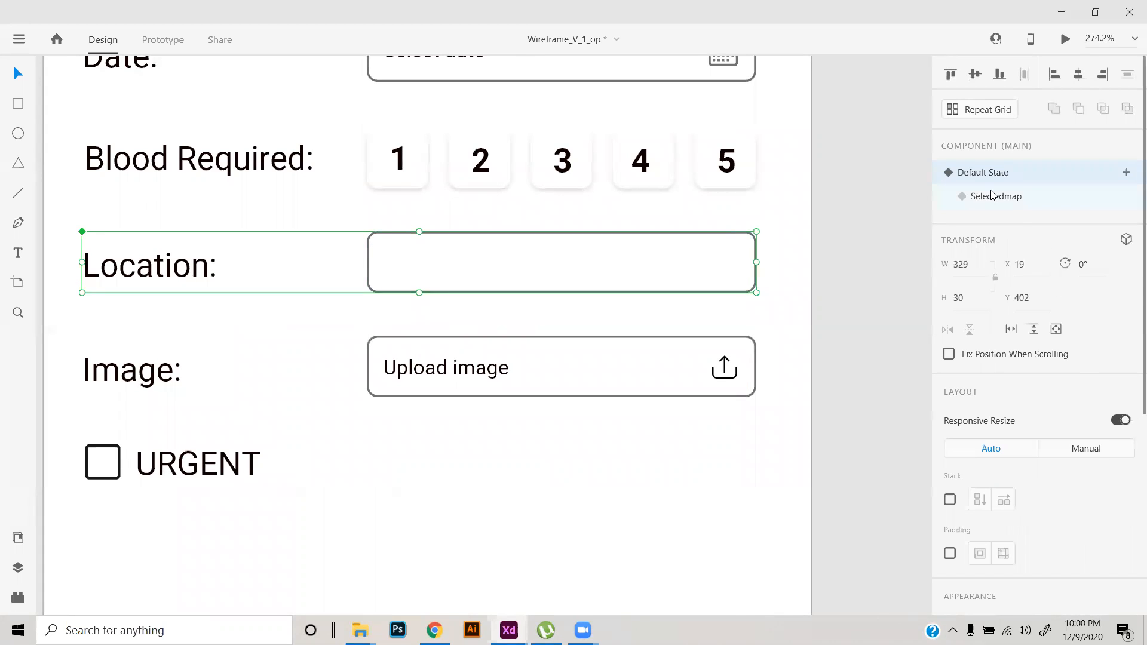
{"action": "left_click", "coordinate": [992, 196]}
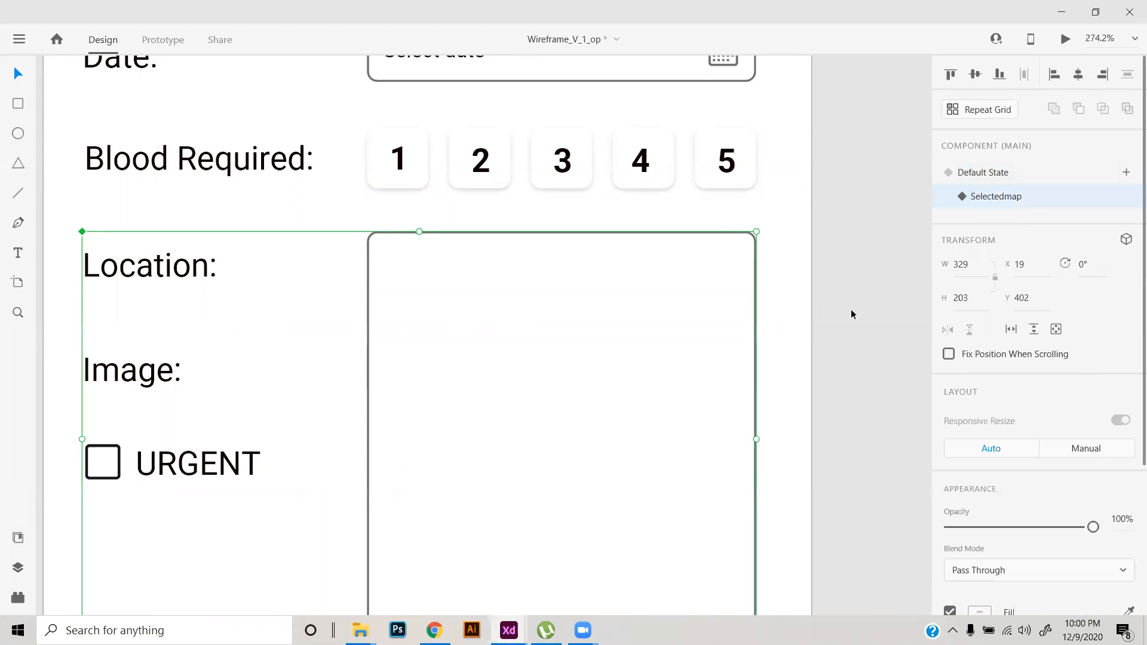
{"action": "scroll", "coordinate": [543, 421], "scroll_direction": "down", "scroll_amount": 1}
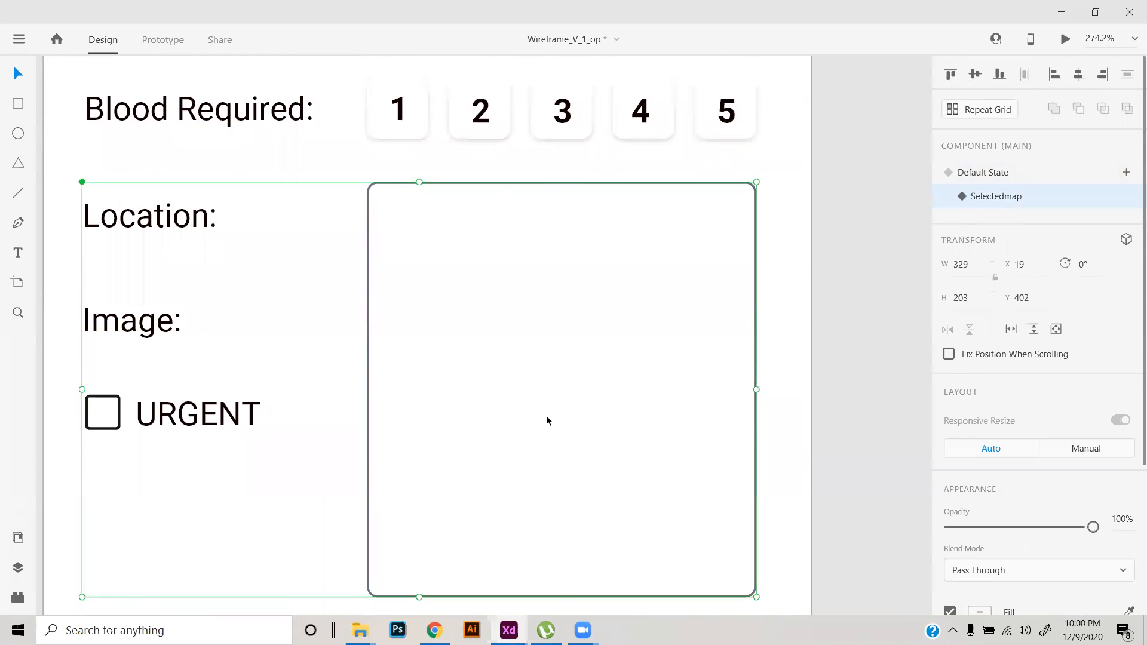
{"action": "double_click", "coordinate": [546, 414]}
{"action": "key", "text": "ctrl+v"}
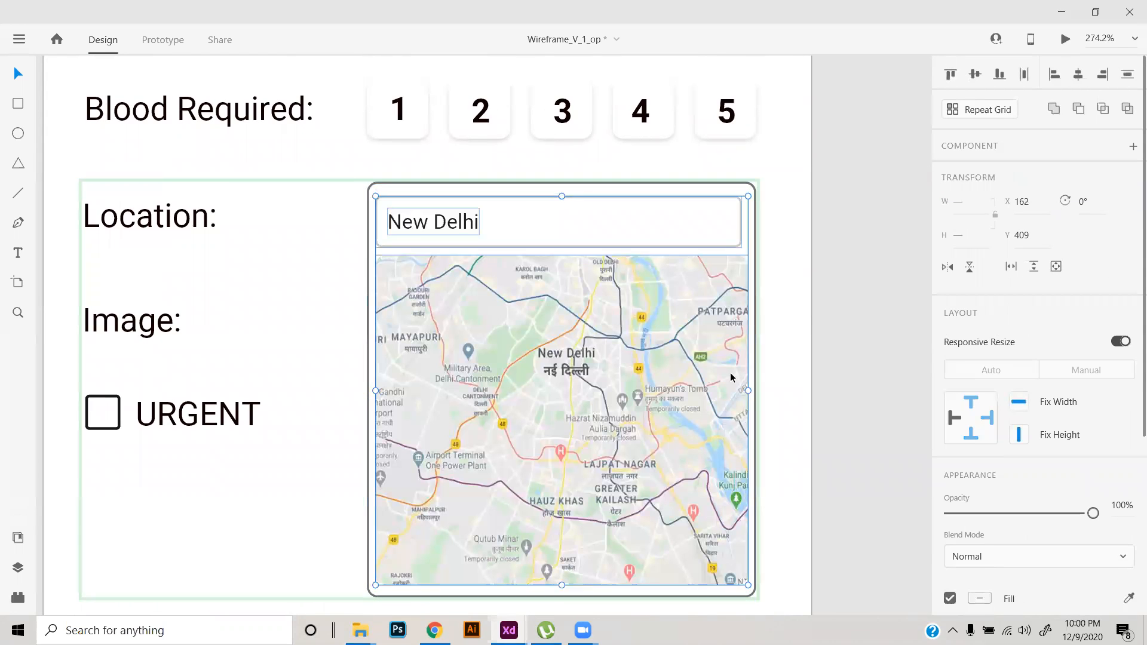
{"action": "left_click", "coordinate": [868, 295]}
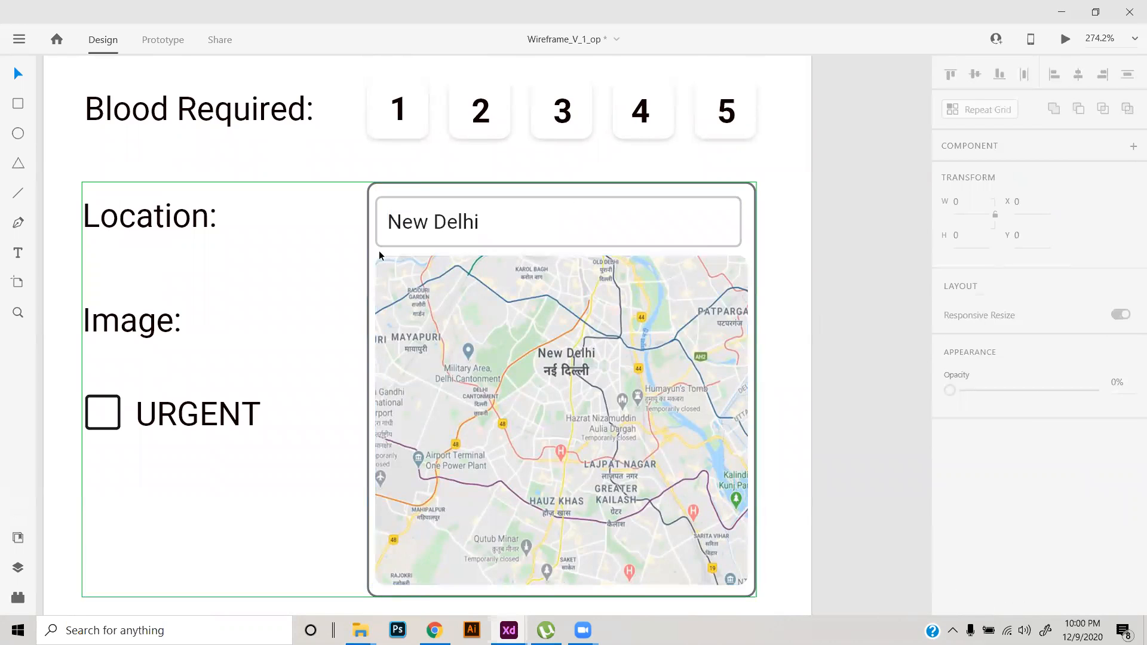
- Return the Location component from Selectedmap to the Default State
{"action": "left_click", "coordinate": [706, 241]}
{"action": "left_click", "coordinate": [984, 180]}
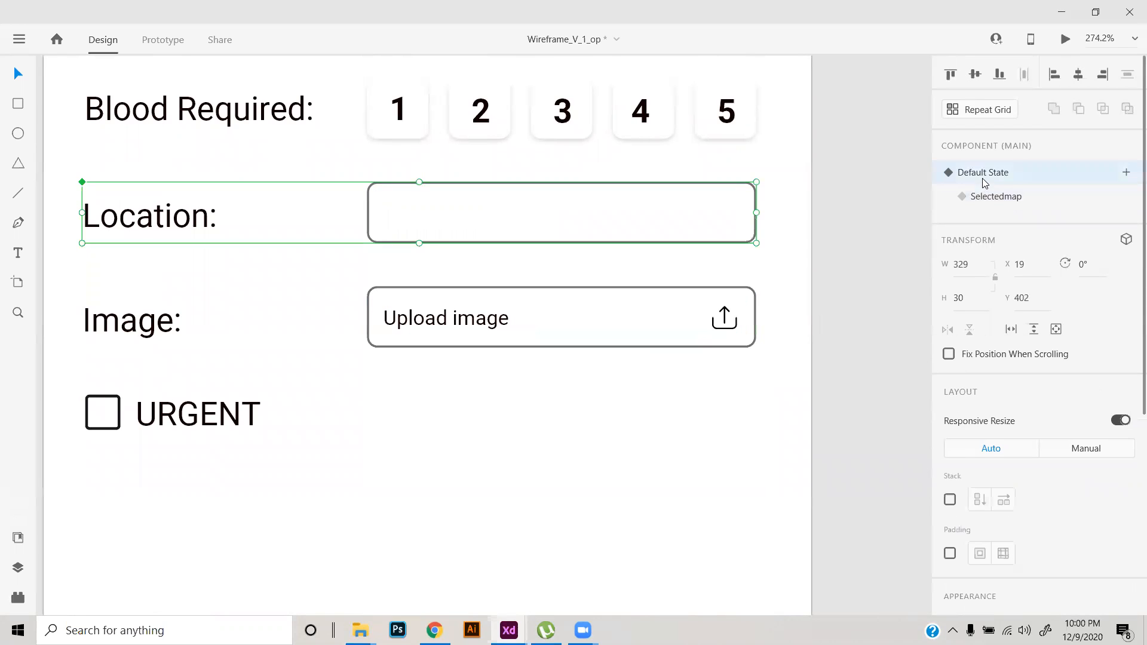
{"action": "left_click", "coordinate": [877, 264]}
- Make a component from the URGENT checkbox and its label
{"action": "scroll", "coordinate": [740, 327], "scroll_direction": "down", "scroll_amount": 3}
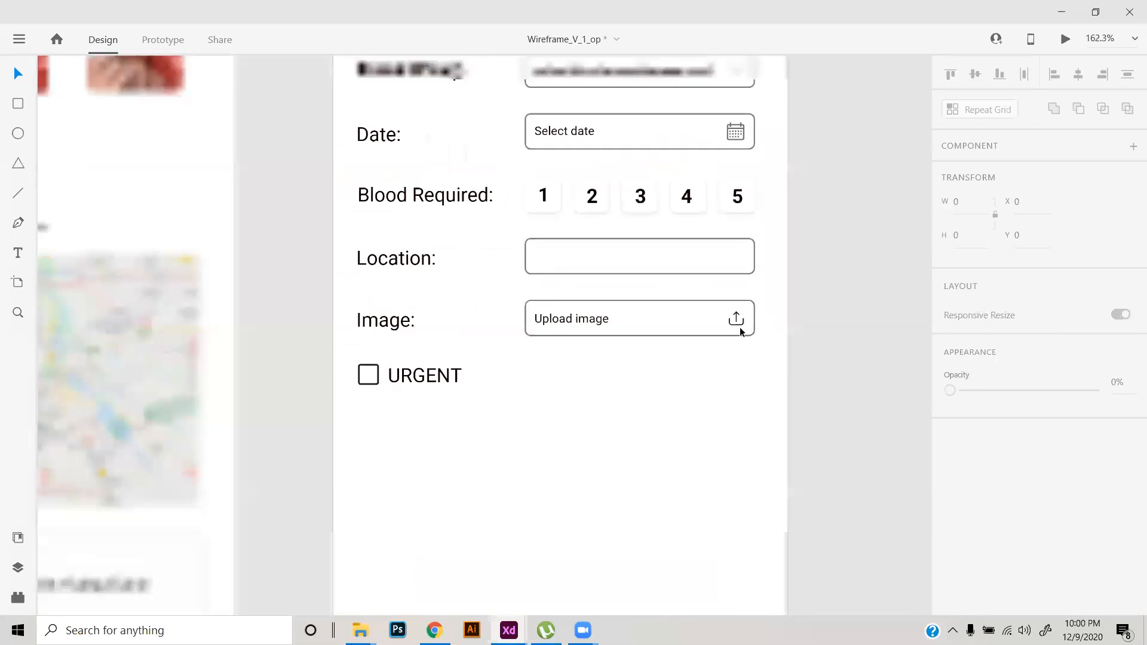
{"action": "scroll", "coordinate": [666, 341], "scroll_direction": "down", "scroll_amount": 2}
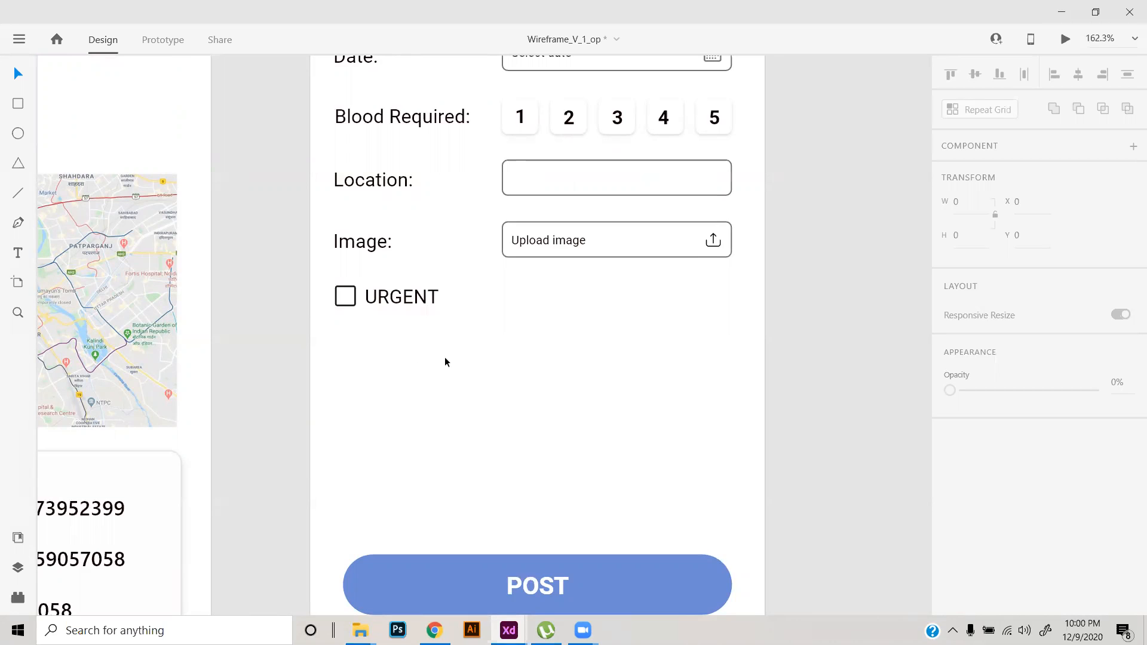
{"action": "scroll", "coordinate": [345, 266], "scroll_direction": "up", "scroll_amount": 3}
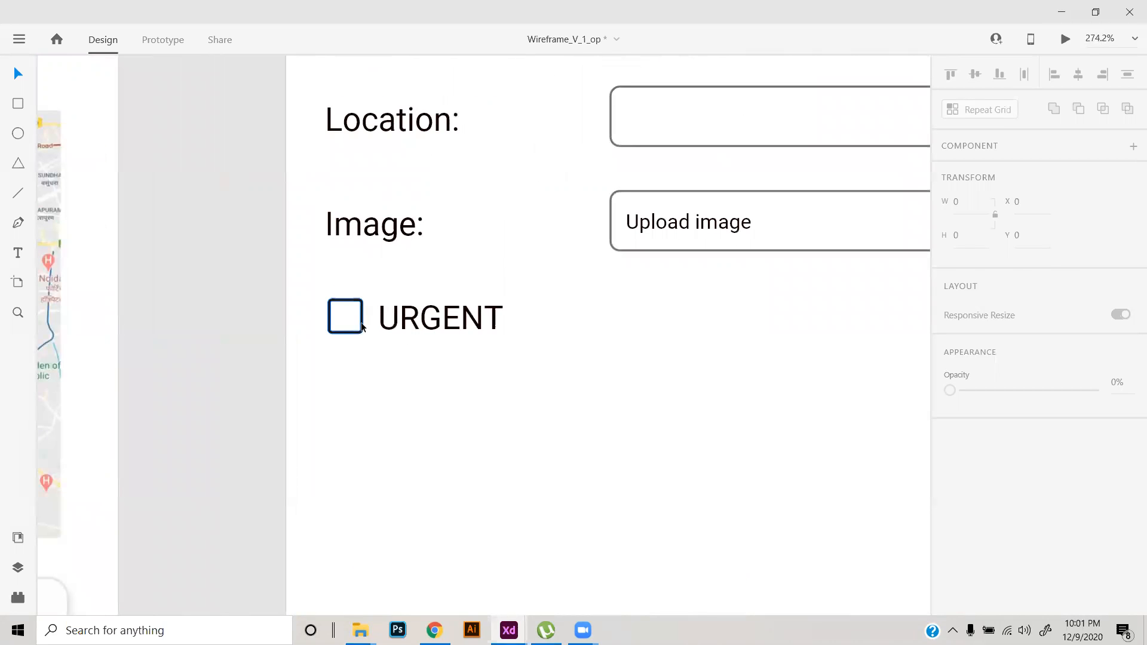
{"action": "left_click", "coordinate": [361, 327]}
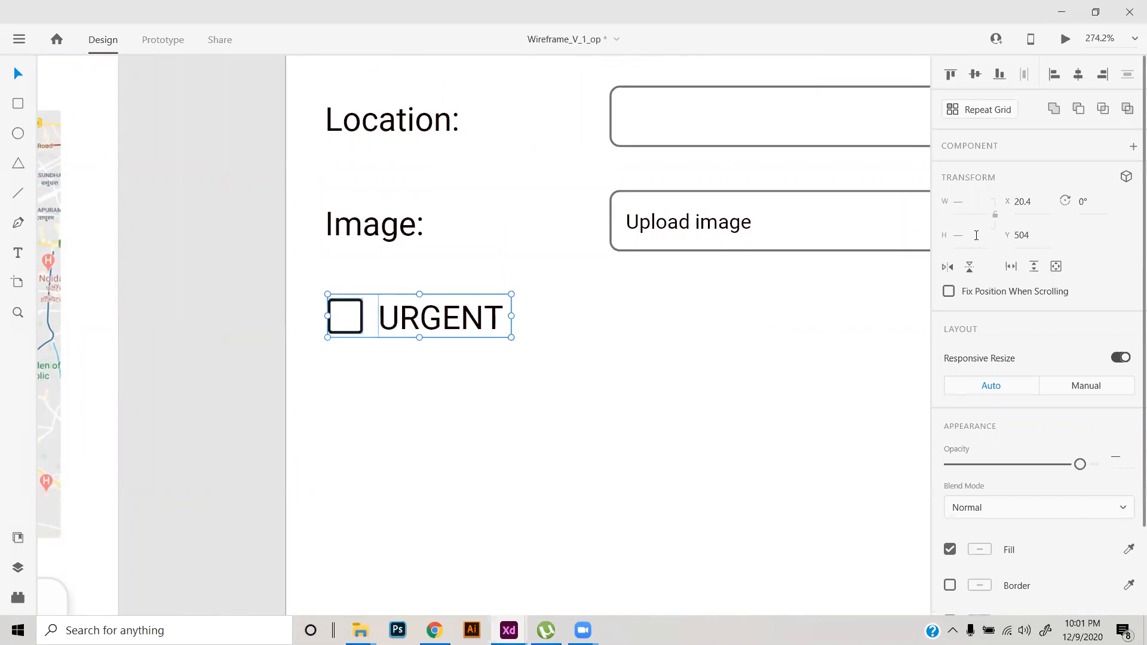
{"action": "right_click", "coordinate": [422, 303]}
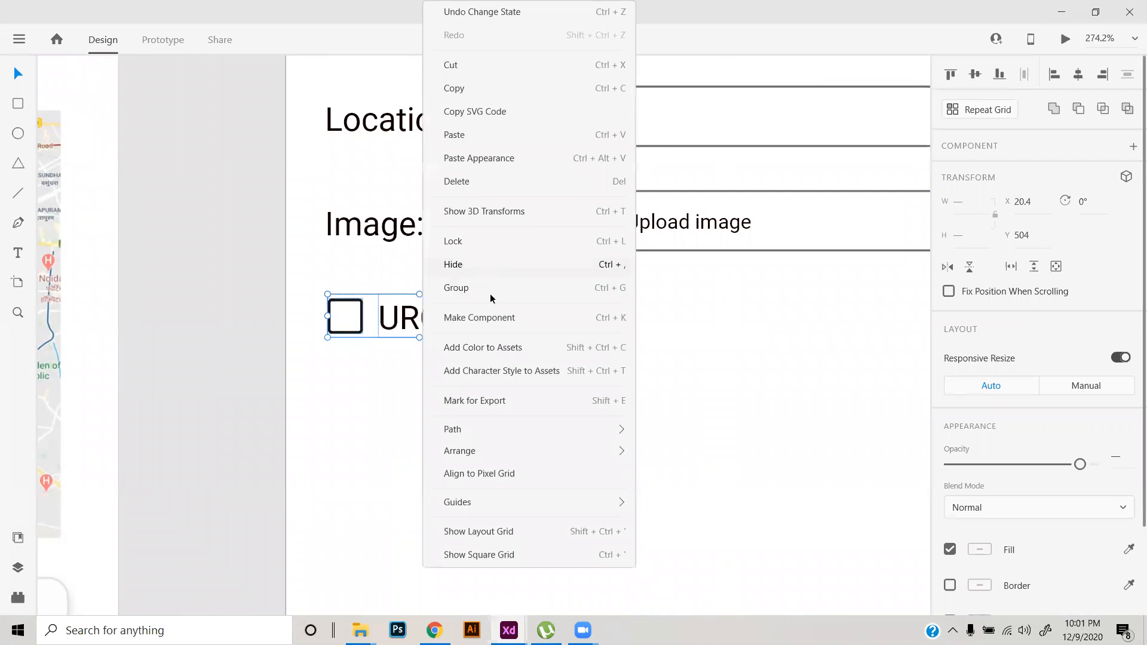
{"action": "left_click", "coordinate": [490, 317]}
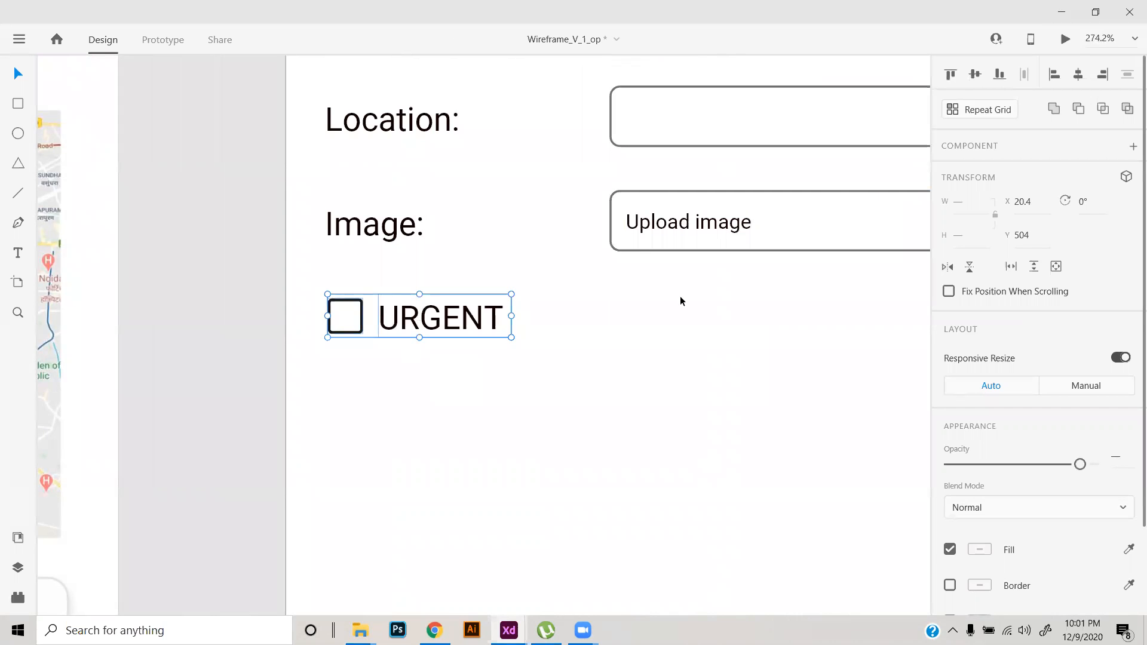
- Try to fill the URGENT checkbox square with dark blue #274372, and undo the colour change
{"action": "double_click", "coordinate": [357, 331]}
{"action": "scroll", "coordinate": [890, 418], "scroll_direction": "down", "scroll_amount": 2}
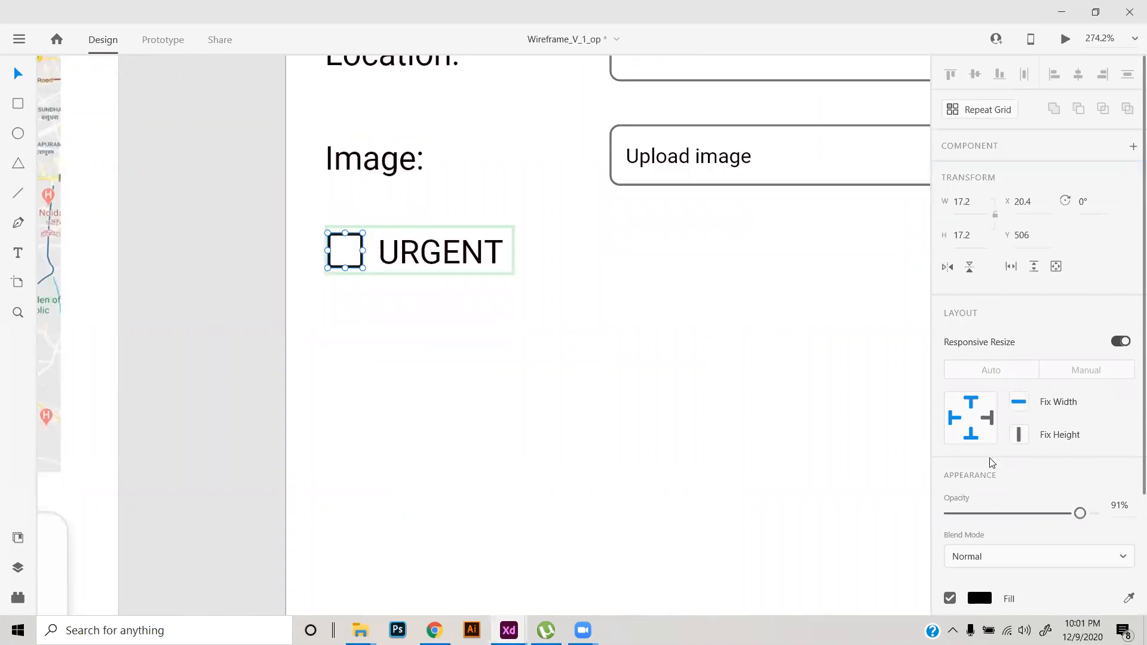
{"action": "scroll", "coordinate": [979, 477], "scroll_direction": "down", "scroll_amount": 3}
{"action": "left_click", "coordinate": [978, 515]}
{"action": "left_click", "coordinate": [817, 589]}
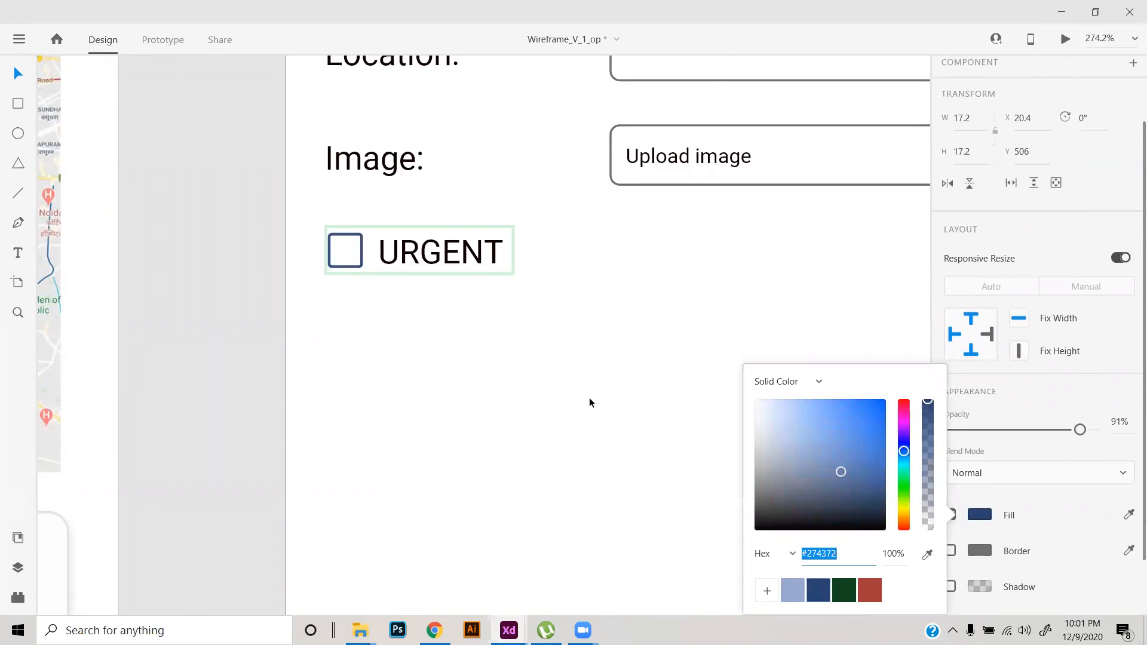
{"action": "left_click", "coordinate": [586, 396]}
{"action": "key", "text": "ctrl+z"}
{"action": "scroll", "coordinate": [967, 538], "scroll_direction": "down", "scroll_amount": 3}
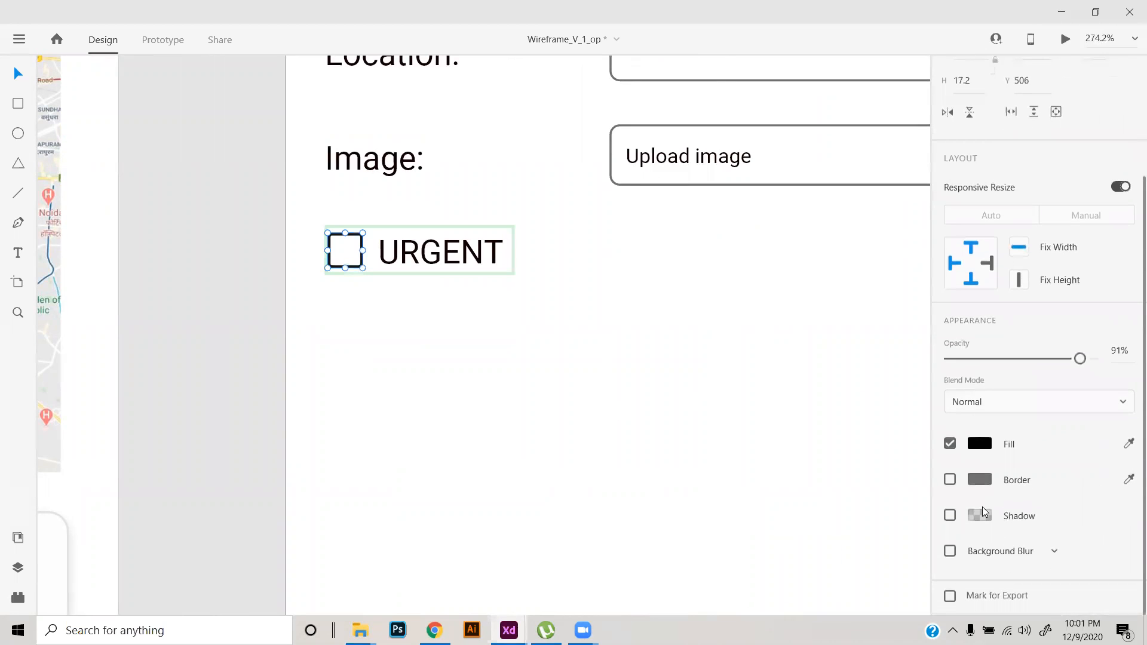
- Try to delete the checkbox square inside the URGENT component, and undo back to the separate checkbox and label
{"action": "left_click", "coordinate": [642, 367]}
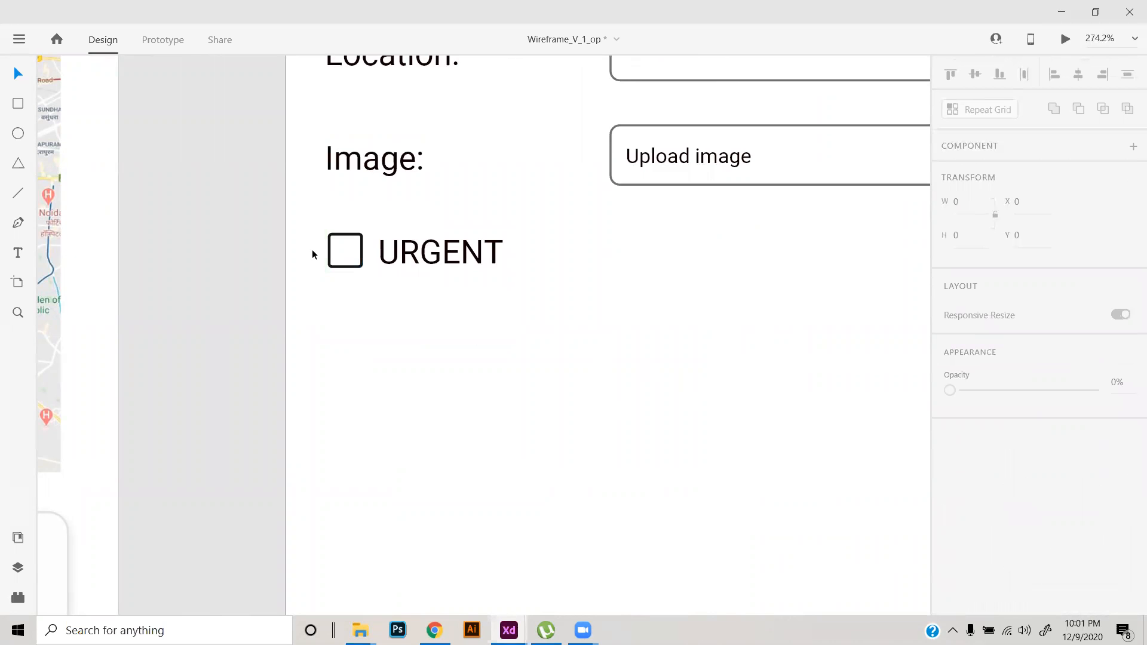
{"action": "scroll", "coordinate": [312, 249], "scroll_direction": "up", "scroll_amount": 3}
{"action": "left_click", "coordinate": [375, 278]}
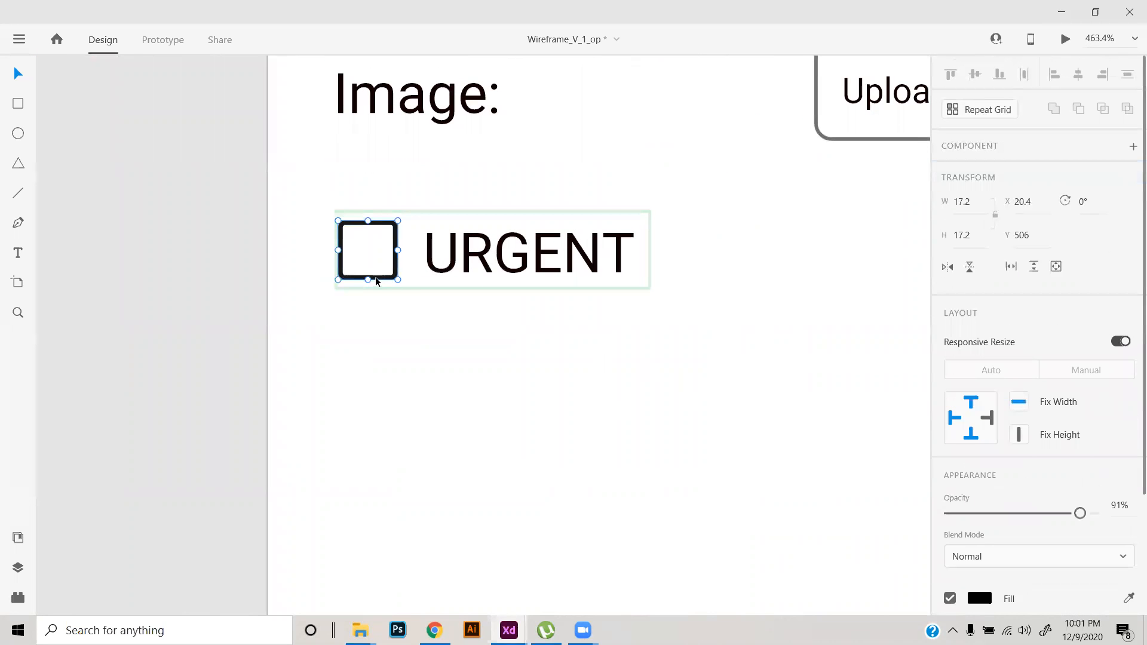
{"action": "key", "text": "Delete"}
{"action": "key", "text": "ctrl+z"}
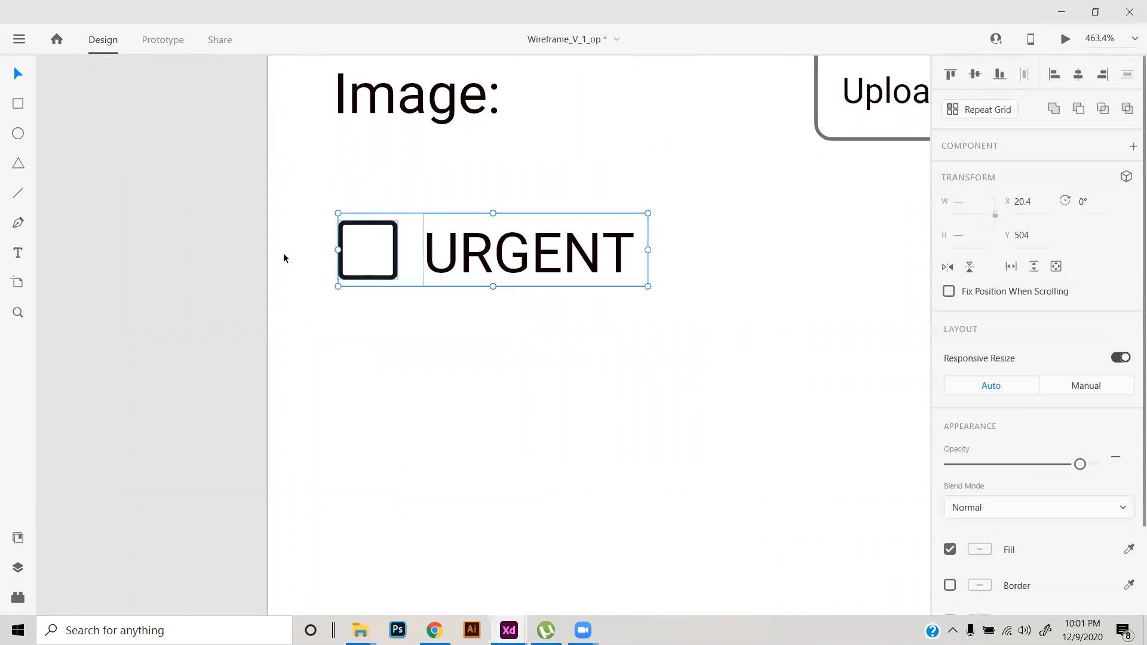
- Delete the old checkbox outline beside the URGENT label
{"action": "right_click", "coordinate": [578, 237]}
{"action": "left_click", "coordinate": [486, 278]}
{"action": "double_click", "coordinate": [477, 263]}
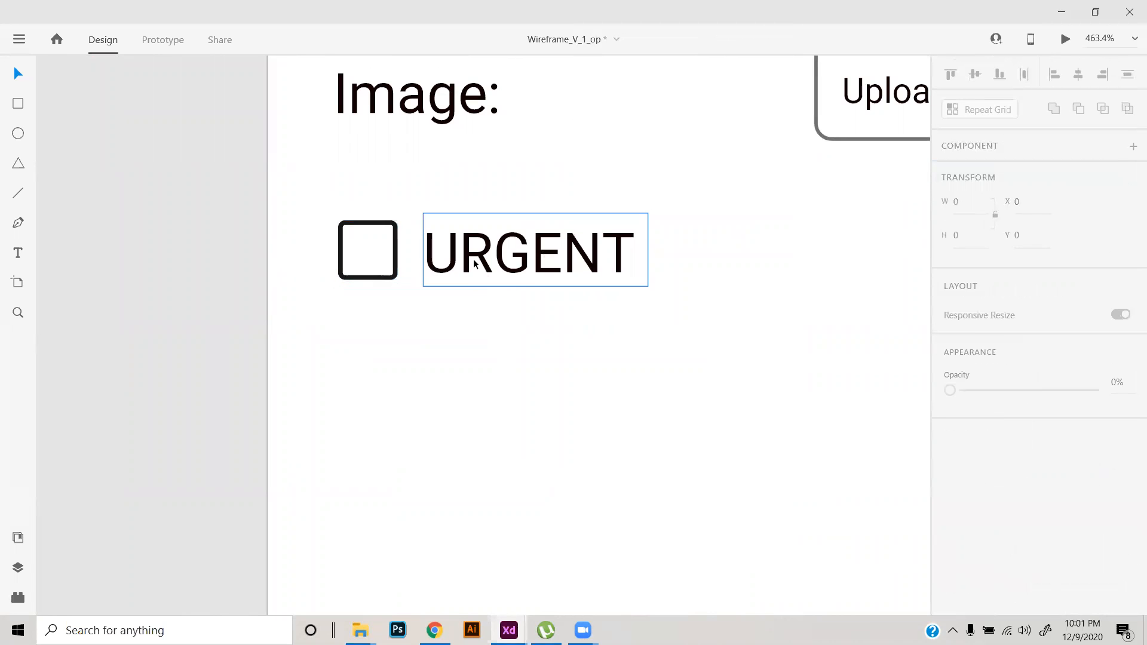
{"action": "left_click", "coordinate": [383, 278]}
{"action": "key", "text": "Delete"}
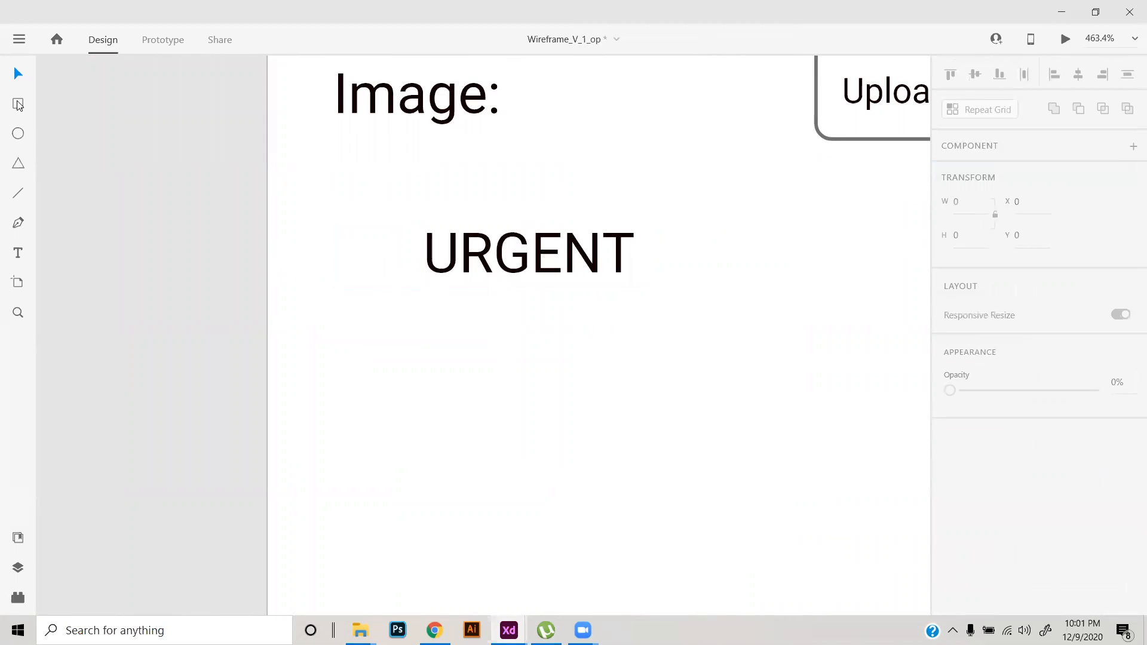
- Draw a 17 by 17 square beside URGENT, round its corners to 3, and shift it slightly to about X 19, Y 507
{"action": "left_click_drag", "start_coordinate": [340, 228], "coordinate": [398, 307]}
{"action": "left_click", "coordinate": [1022, 537]}
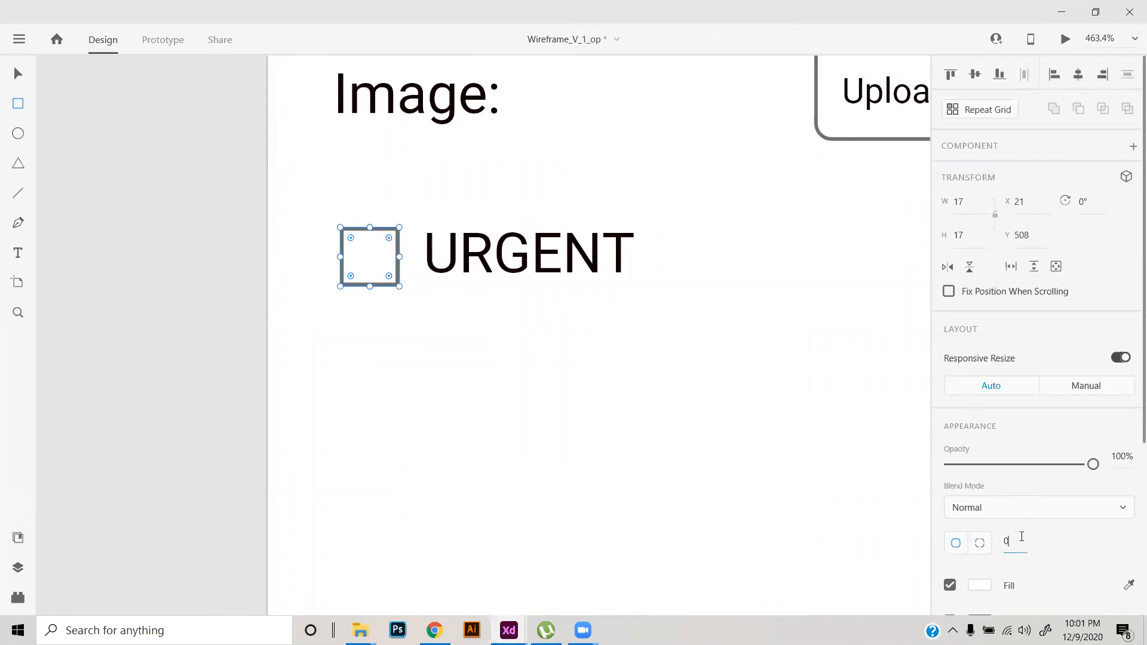
{"action": "type", "text": "3"}
{"action": "left_click", "coordinate": [24, 70]}
{"action": "scroll", "coordinate": [355, 266], "scroll_direction": "up", "scroll_amount": 5}
{"action": "left_click_drag", "start_coordinate": [396, 296], "coordinate": [388, 297]}
{"action": "left_click", "coordinate": [387, 296]}
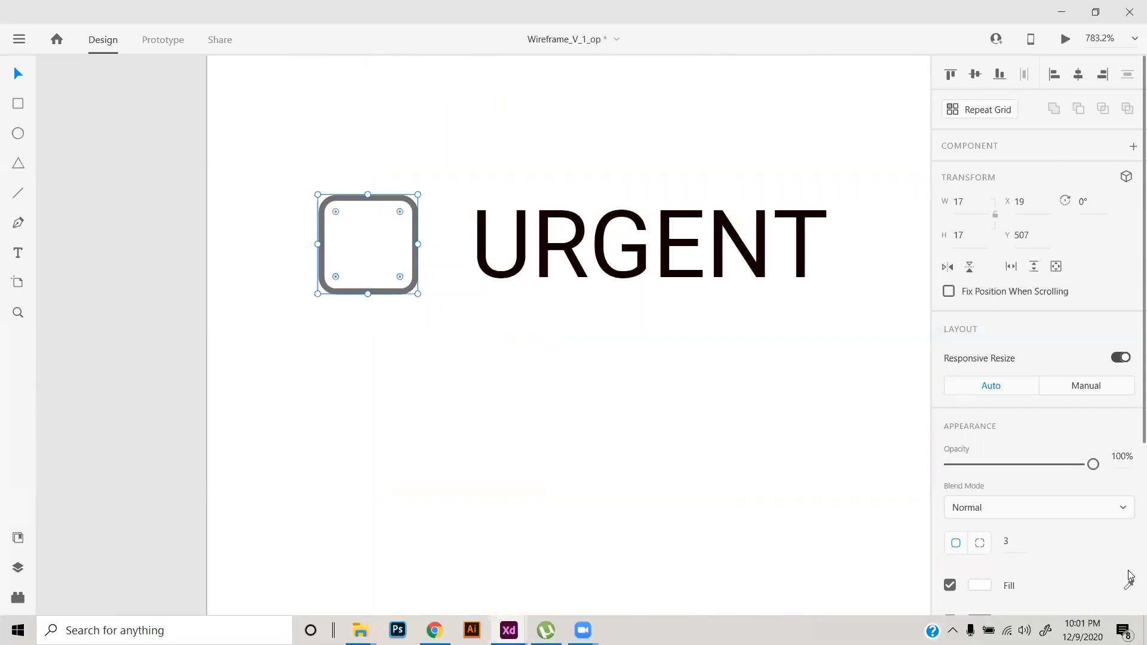
- Change the new checkbox square's border colour to black
{"action": "scroll", "coordinate": [963, 460], "scroll_direction": "down", "scroll_amount": 5}
{"action": "left_click", "coordinate": [978, 372]}
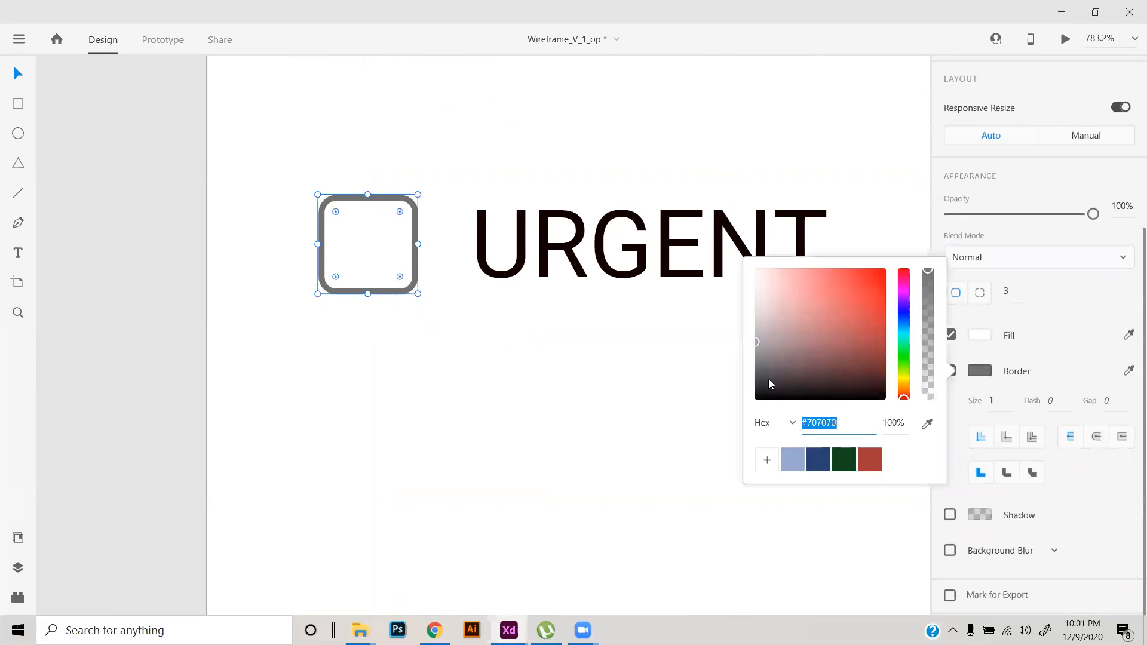
{"action": "left_click", "coordinate": [769, 385]}
{"action": "left_click", "coordinate": [409, 291]}
{"action": "double_click", "coordinate": [407, 289]}
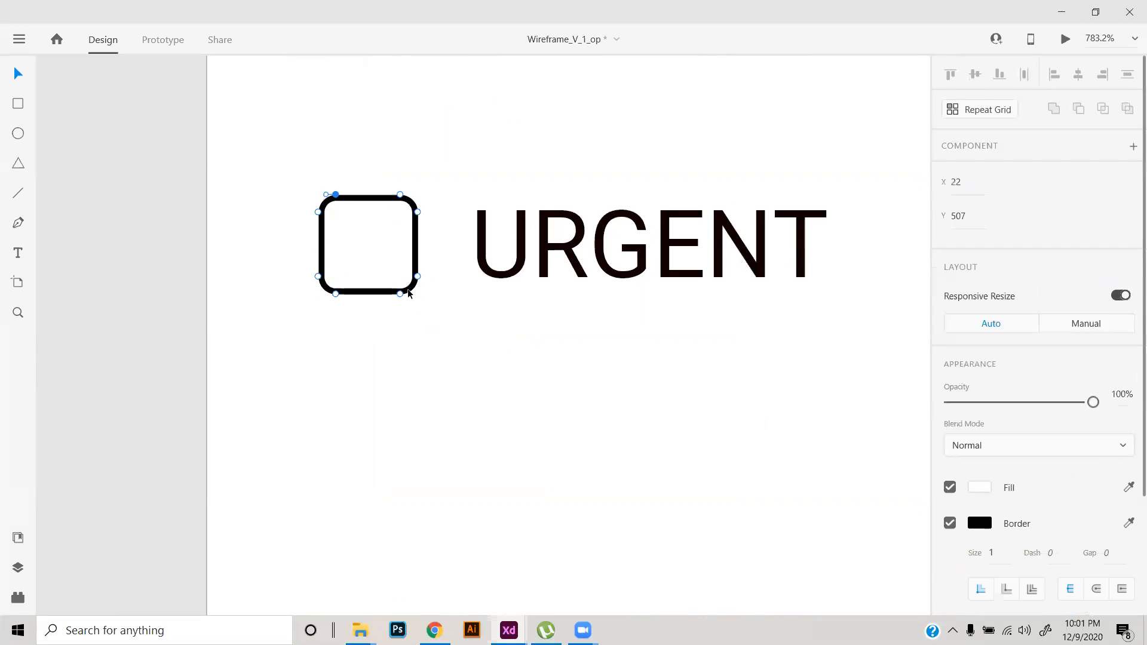
- Nudge the checkbox square to X 20 and align it vertically to the middle of the URGENT label
{"action": "left_click", "coordinate": [400, 293]}
{"action": "left_click_drag", "start_coordinate": [397, 291], "coordinate": [404, 291]}
{"action": "scroll", "coordinate": [403, 291], "scroll_direction": "down", "scroll_amount": 5}
{"action": "left_click_drag", "start_coordinate": [523, 333], "coordinate": [299, 267]}
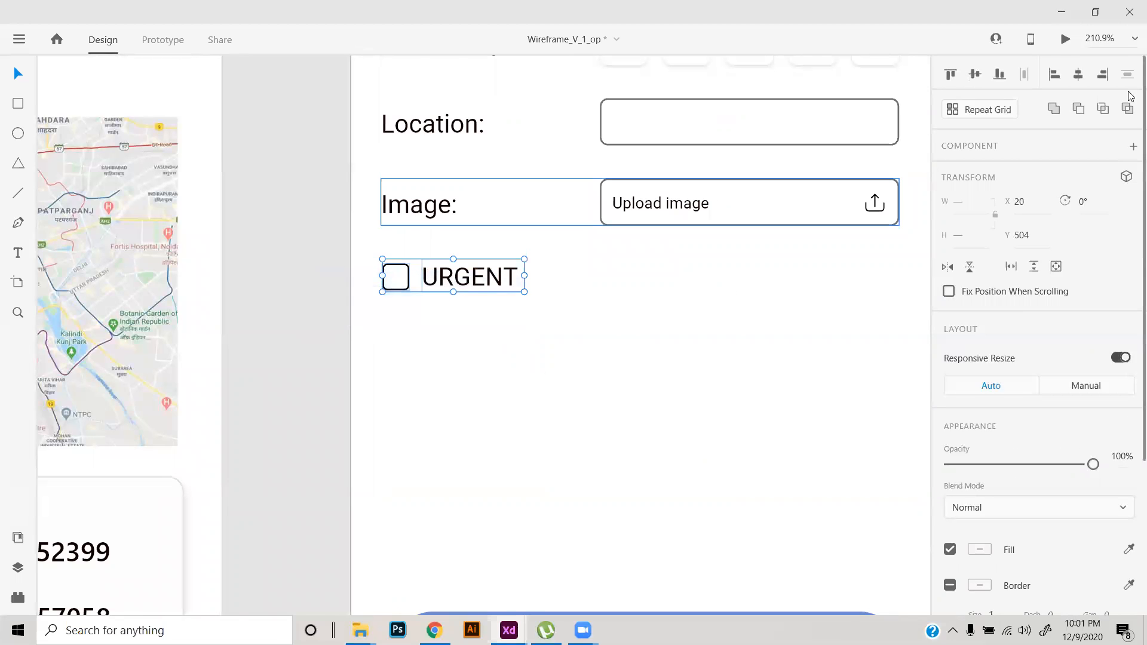
{"action": "left_click", "coordinate": [975, 75]}
{"action": "left_click_drag", "start_coordinate": [481, 284], "coordinate": [482, 281]}
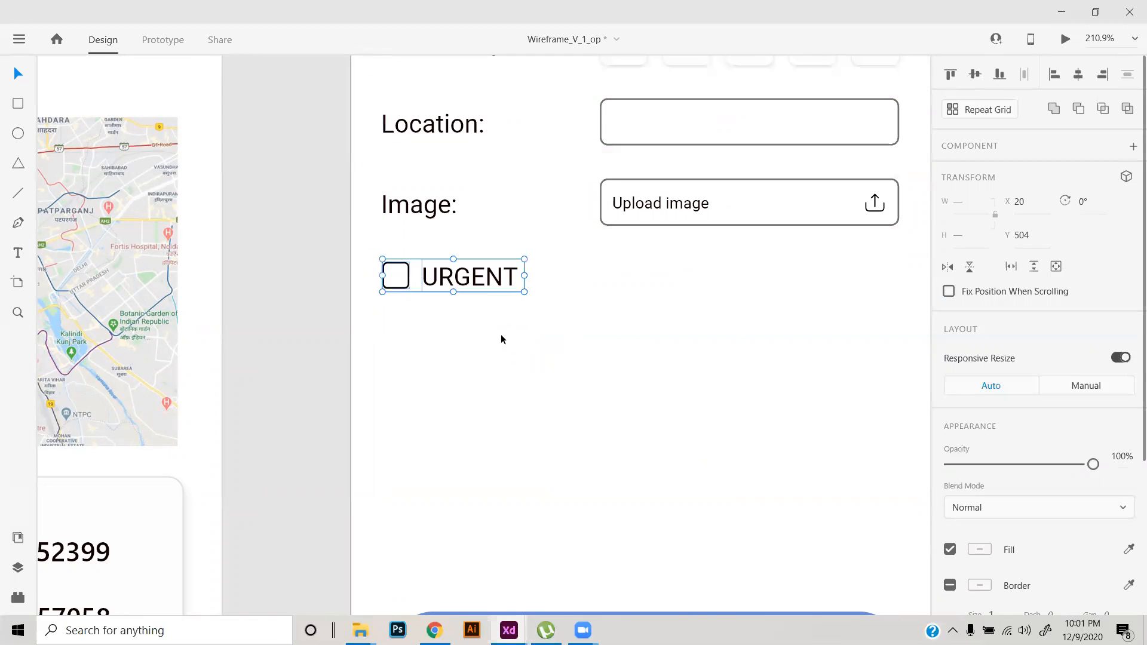
- Group the checkbox square with the URGENT label and make the group a component
{"action": "key", "text": "ctrl+g"}
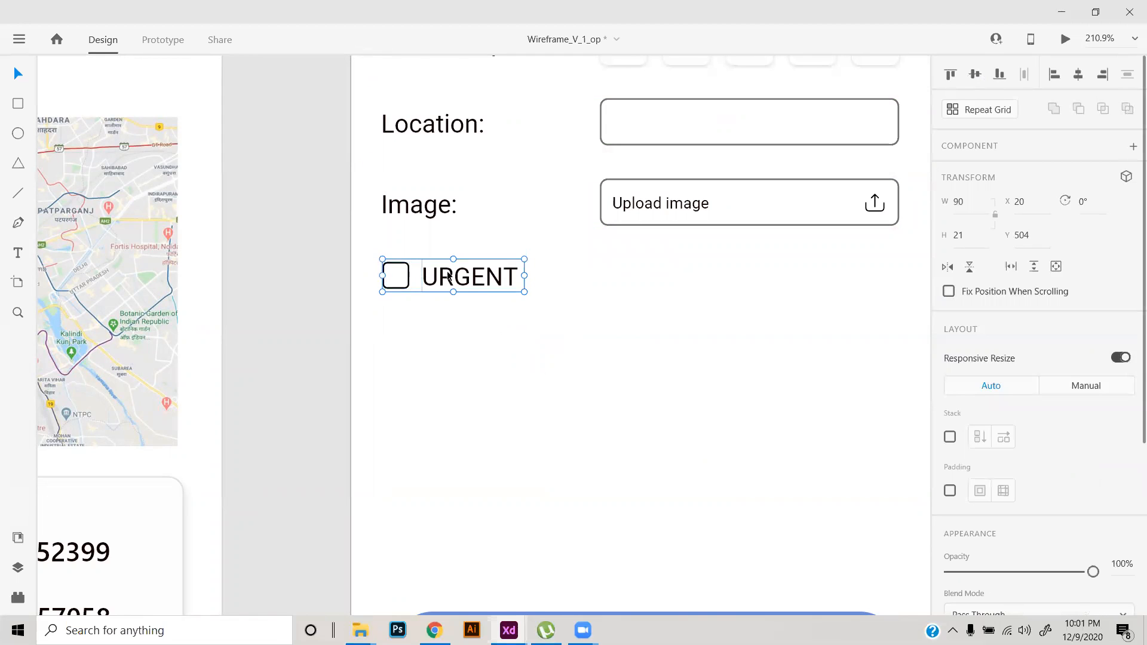
{"action": "right_click", "coordinate": [455, 279]}
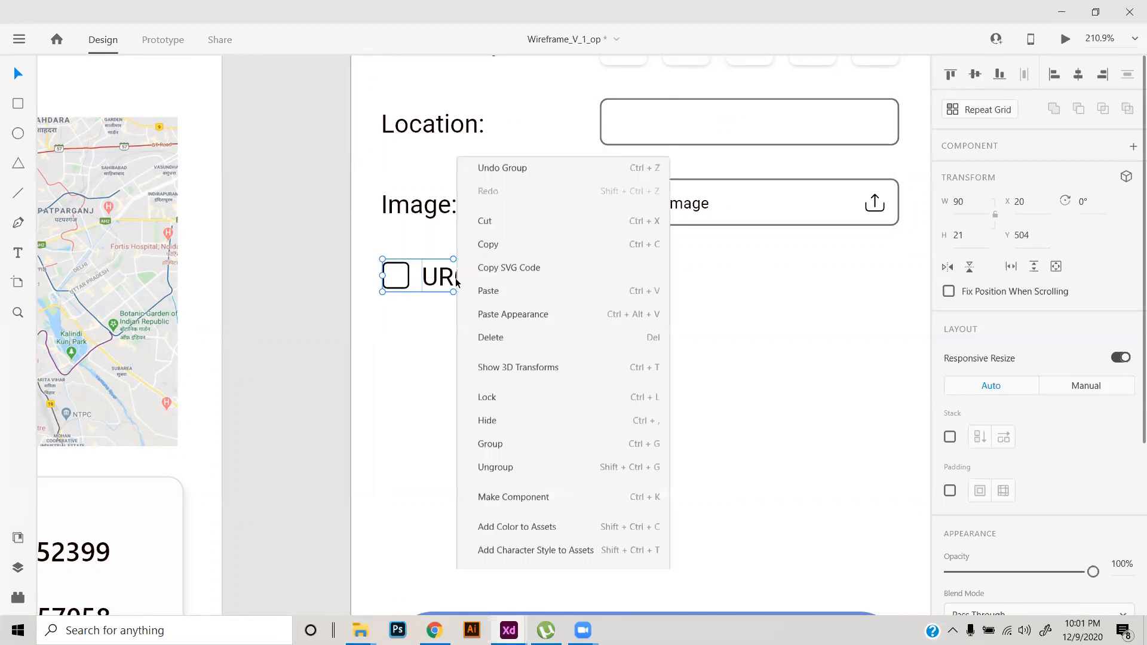
{"action": "left_click", "coordinate": [505, 340]}
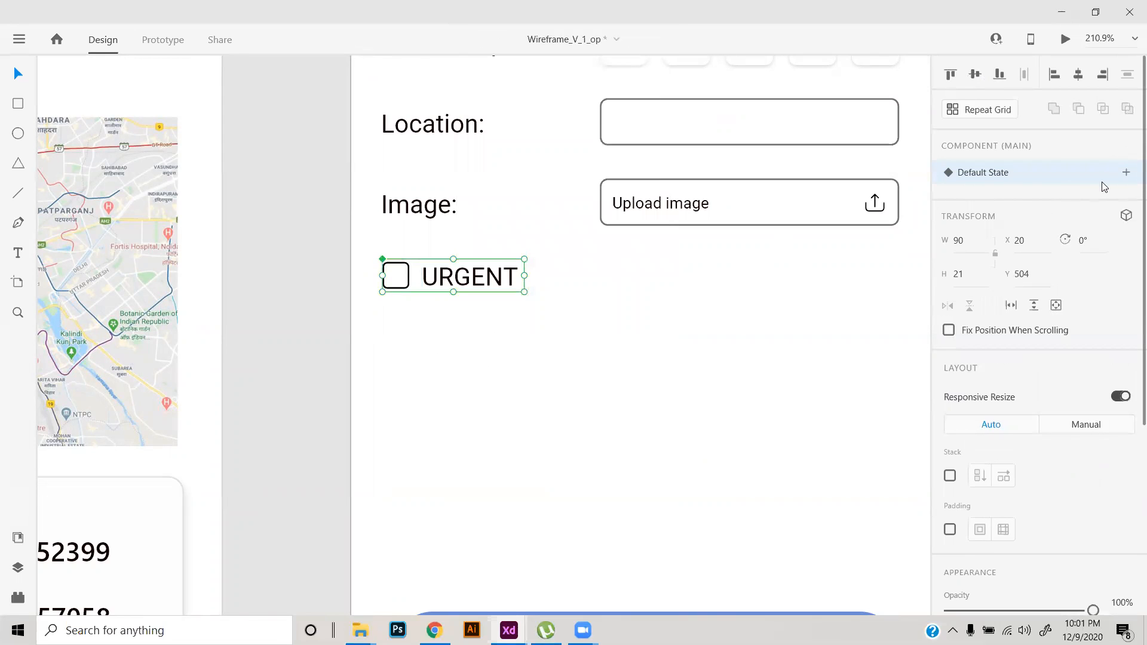
- Add a new state named select to the URGENT component
{"action": "left_click", "coordinate": [1125, 174]}
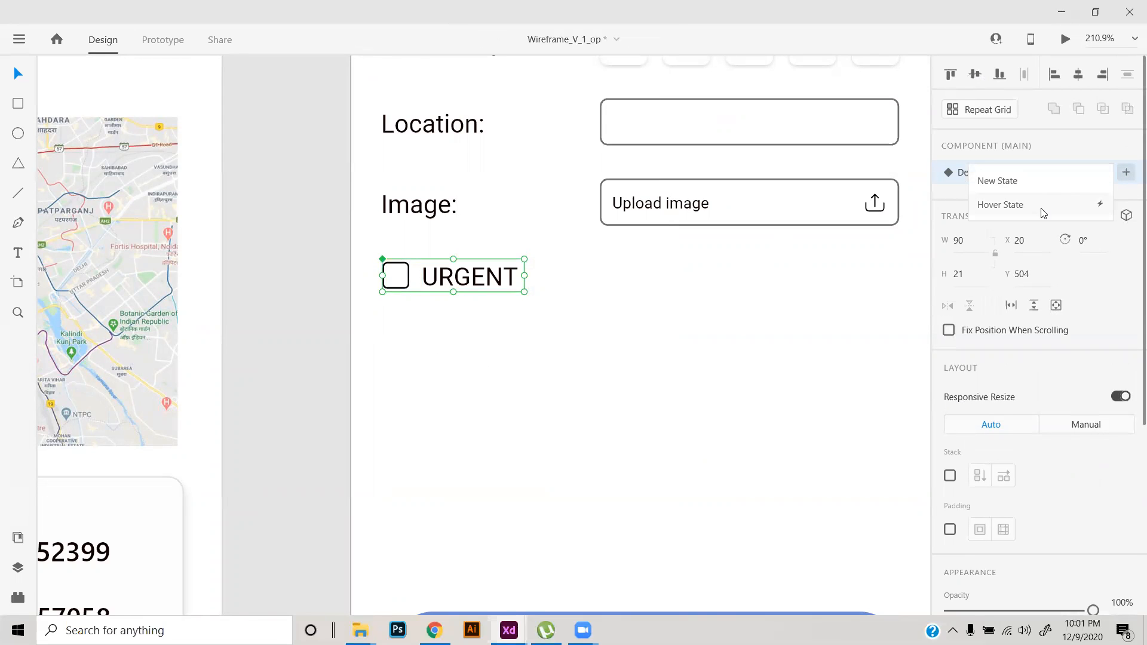
{"action": "left_click", "coordinate": [1028, 183]}
{"action": "type", "text": "select"}
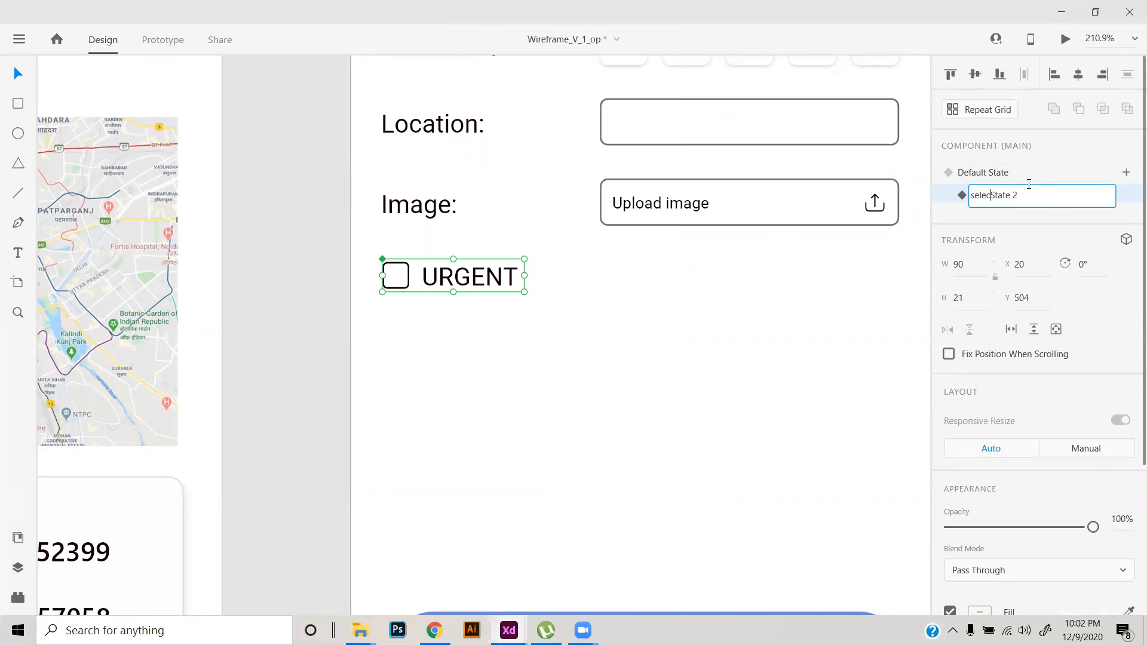
{"action": "key", "text": "shift+End"}
{"action": "key", "text": "Delete"}
{"action": "key", "text": "Return"}
- In the select state, fill the checkbox square with dark blue #274372 and turn off its border
{"action": "scroll", "coordinate": [345, 259], "scroll_direction": "up", "scroll_amount": 3}
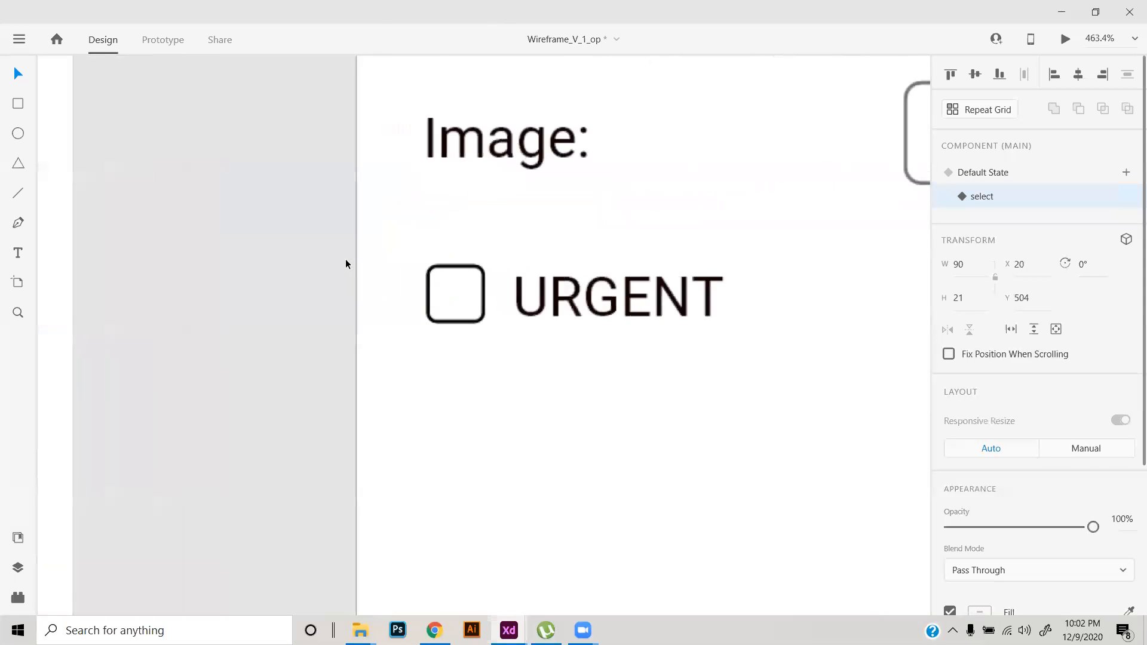
{"action": "double_click", "coordinate": [480, 323]}
{"action": "scroll", "coordinate": [1062, 455], "scroll_direction": "down", "scroll_amount": 5}
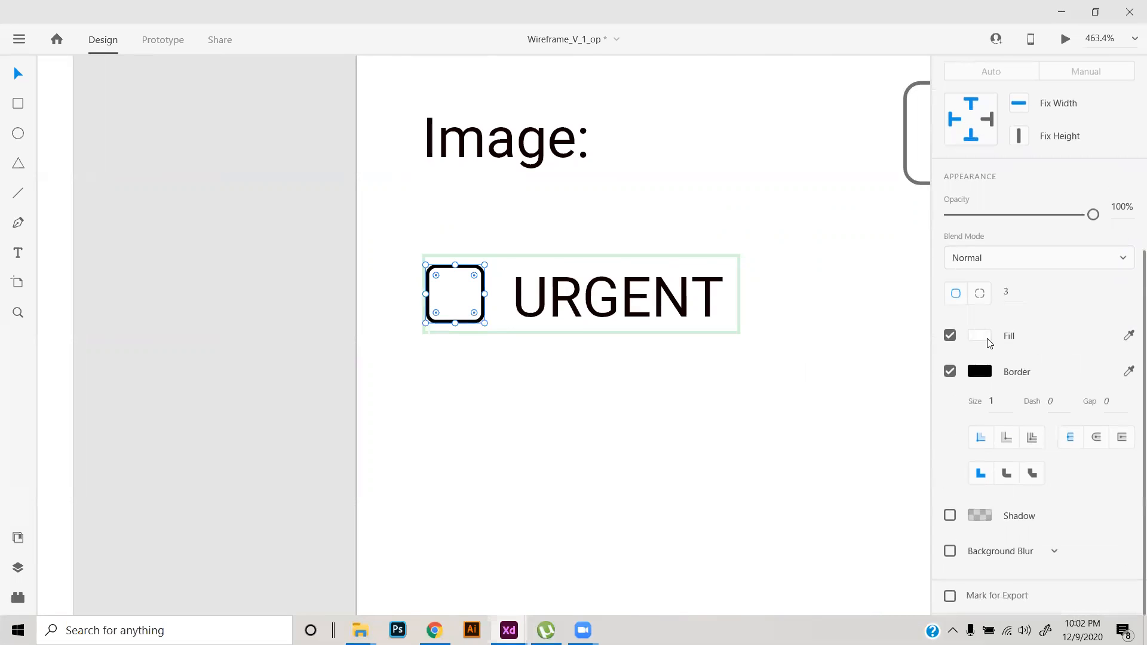
{"action": "left_click", "coordinate": [979, 336]}
{"action": "left_click", "coordinate": [814, 433]}
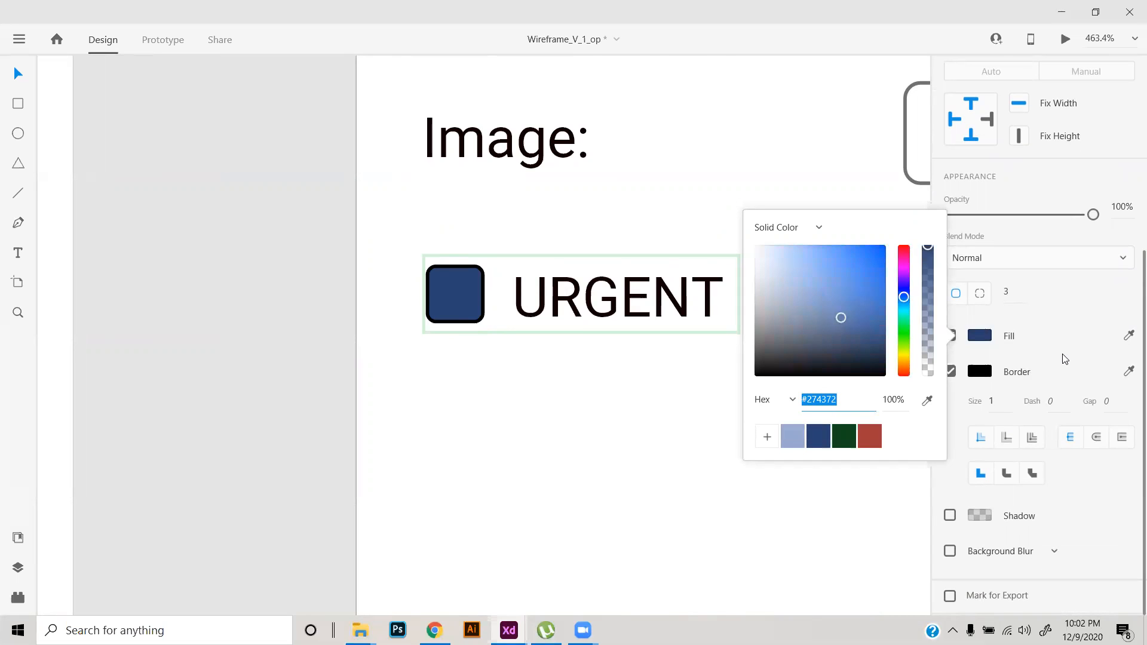
{"action": "left_click", "coordinate": [1062, 359]}
{"action": "left_click", "coordinate": [950, 371]}
- Draw a three-point check mark inside the blue checkbox square with the Pen tool
{"action": "scroll", "coordinate": [388, 281], "scroll_direction": "up", "scroll_amount": 3}
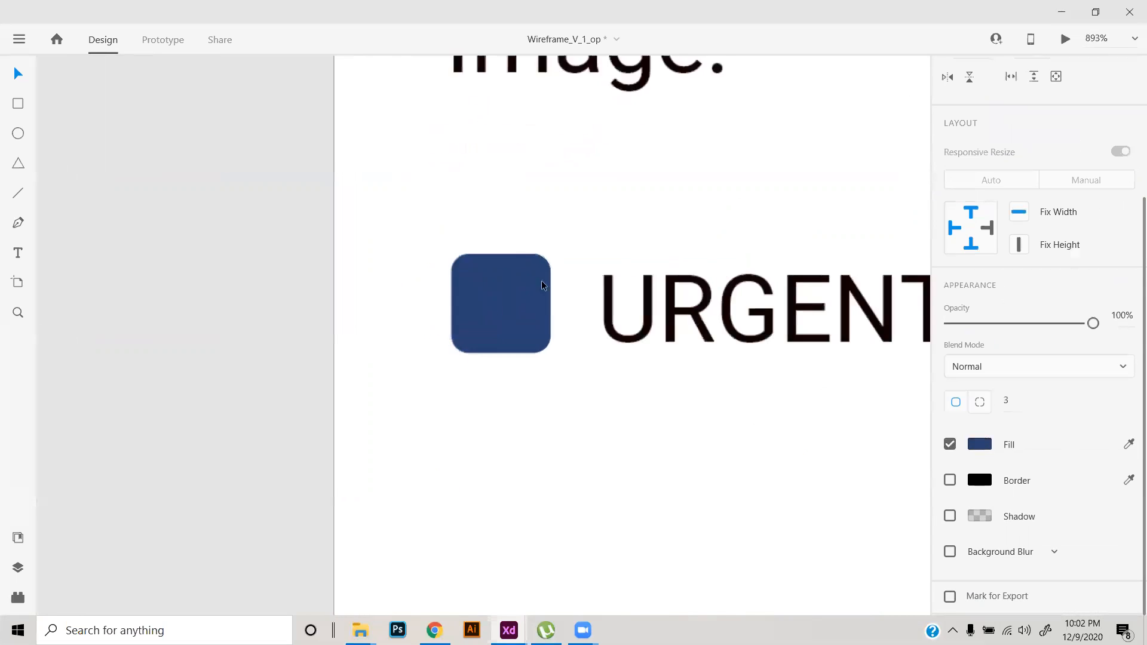
{"action": "scroll", "coordinate": [541, 281], "scroll_direction": "up", "scroll_amount": 1}
{"action": "left_click", "coordinate": [19, 224]}
{"action": "left_click", "coordinate": [487, 323]}
{"action": "left_click", "coordinate": [519, 349]}
{"action": "left_click", "coordinate": [575, 285]}
{"action": "key", "text": "Escape"}
{"action": "scroll", "coordinate": [1056, 564], "scroll_direction": "down", "scroll_amount": 1}
- Give the check mark's stroke round caps and a white #FFFFFF border colour
{"action": "left_click", "coordinate": [1096, 437]}
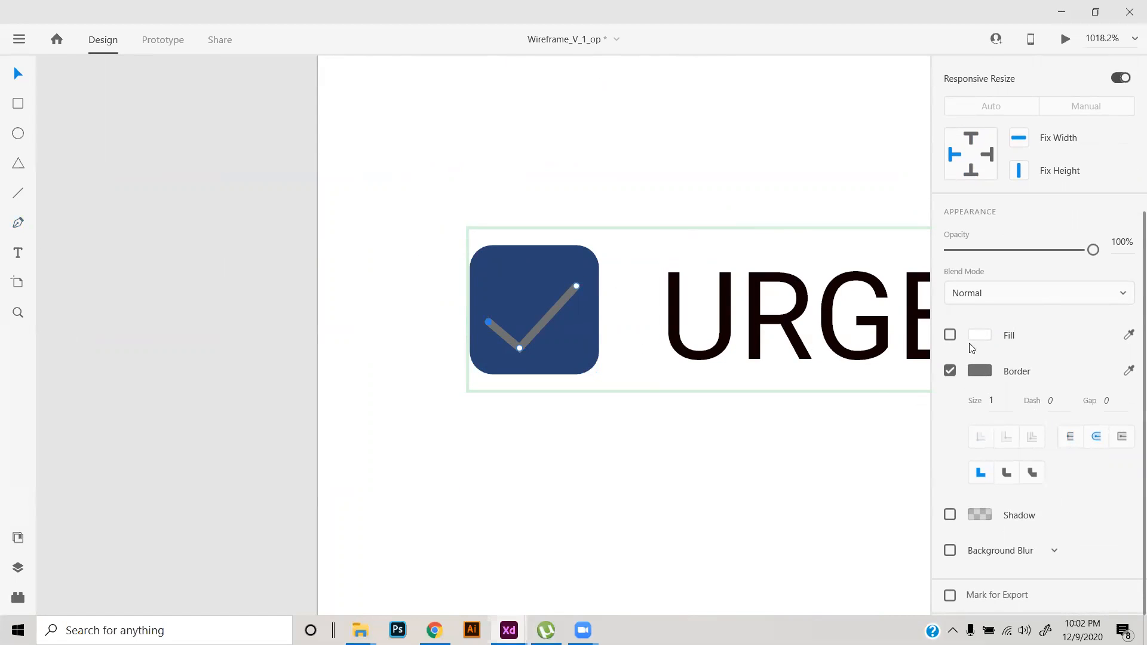
{"action": "left_click", "coordinate": [972, 367]}
{"action": "left_click_drag", "start_coordinate": [839, 339], "coordinate": [495, 190]}
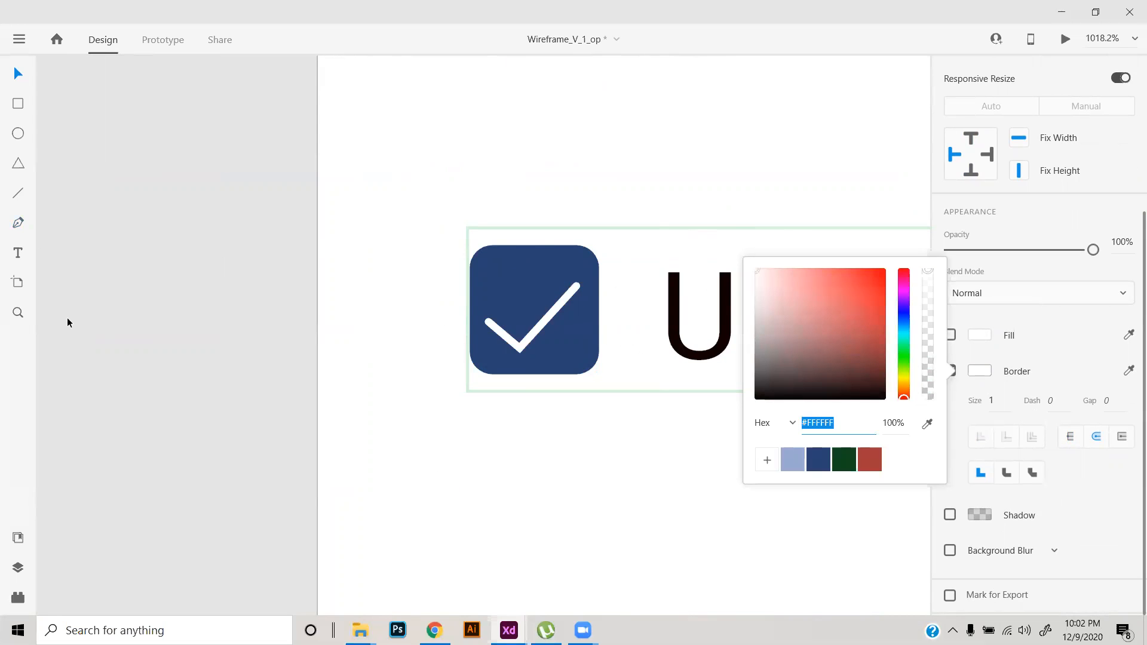
{"action": "left_click", "coordinate": [146, 324]}
{"action": "left_click", "coordinate": [146, 324]}
- Return the URGENT component to its Default State
{"action": "scroll", "coordinate": [318, 270], "scroll_direction": "down", "scroll_amount": 5}
{"action": "left_click", "coordinate": [377, 266]}
{"action": "left_click", "coordinate": [1007, 175]}
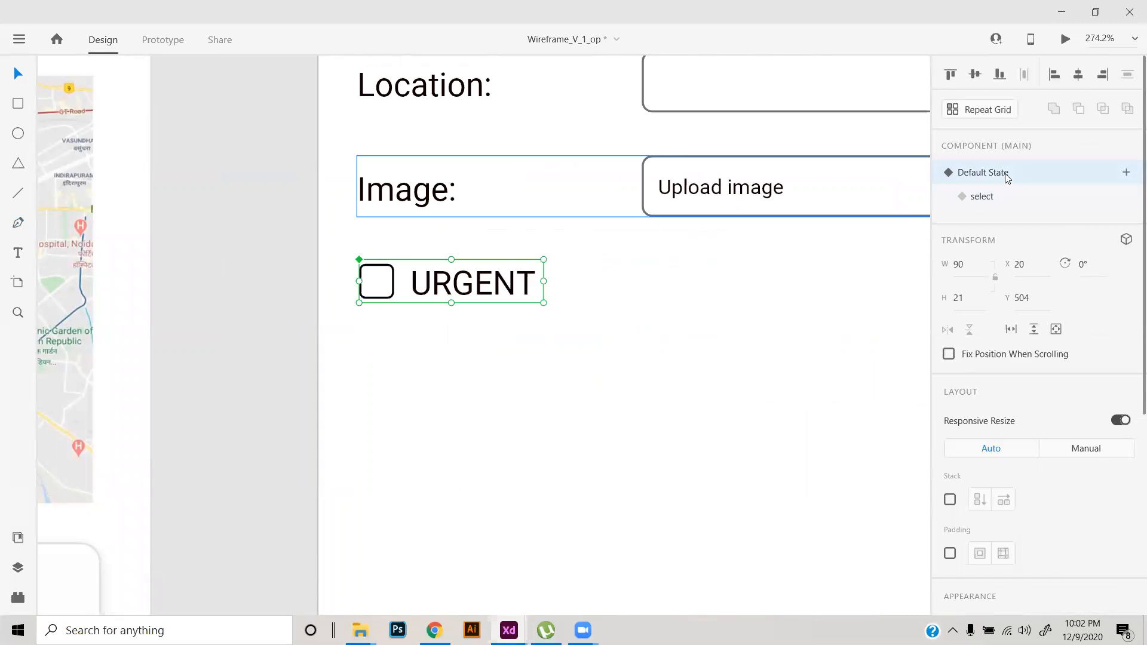
{"action": "left_click", "coordinate": [205, 317]}
- Move the POST button up to just below the URGENT checkbox, at about Y 559
{"action": "scroll", "coordinate": [337, 265], "scroll_direction": "down", "scroll_amount": 5}
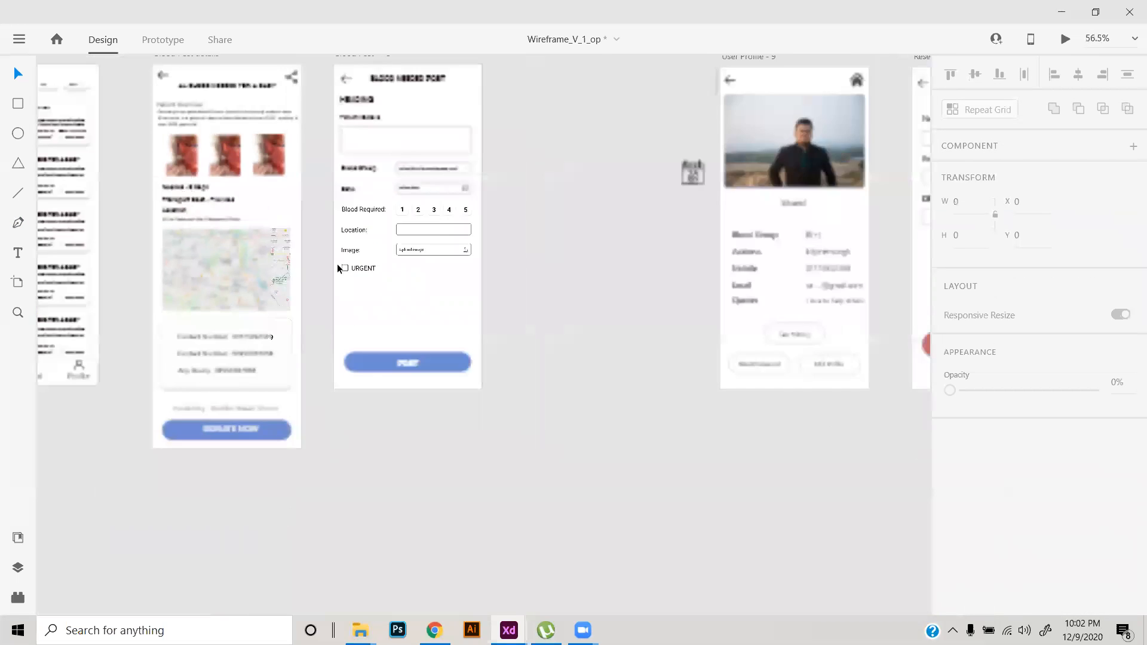
{"action": "scroll", "coordinate": [387, 307], "scroll_direction": "up", "scroll_amount": 2}
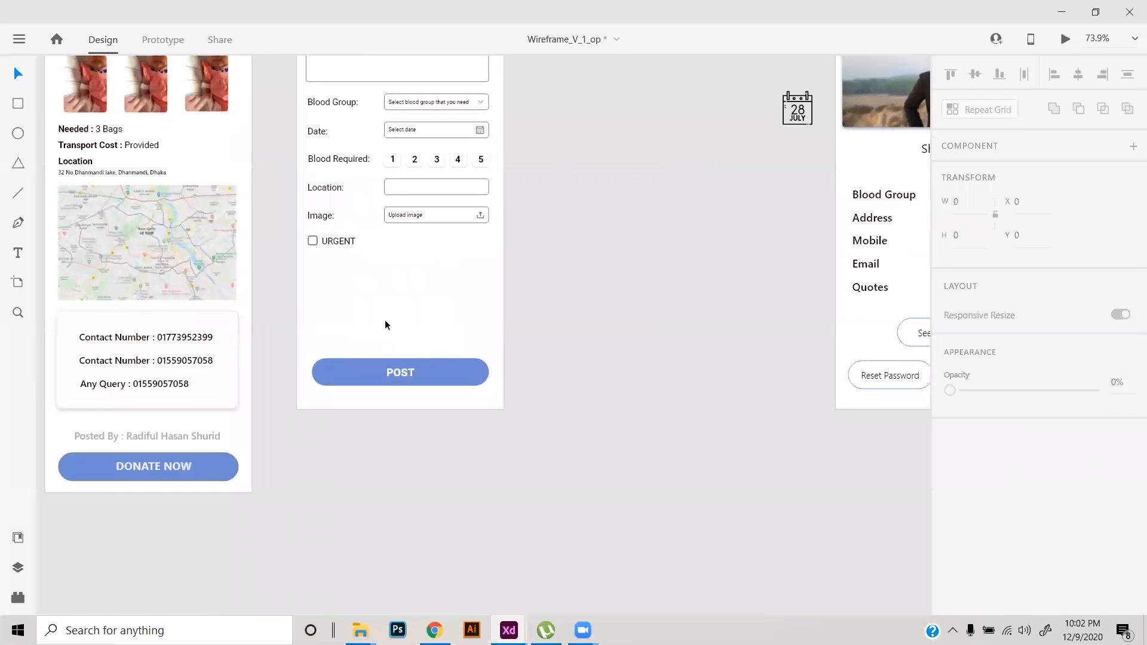
{"action": "left_click", "coordinate": [421, 375]}
{"action": "left_click_drag", "start_coordinate": [430, 375], "coordinate": [427, 285]}
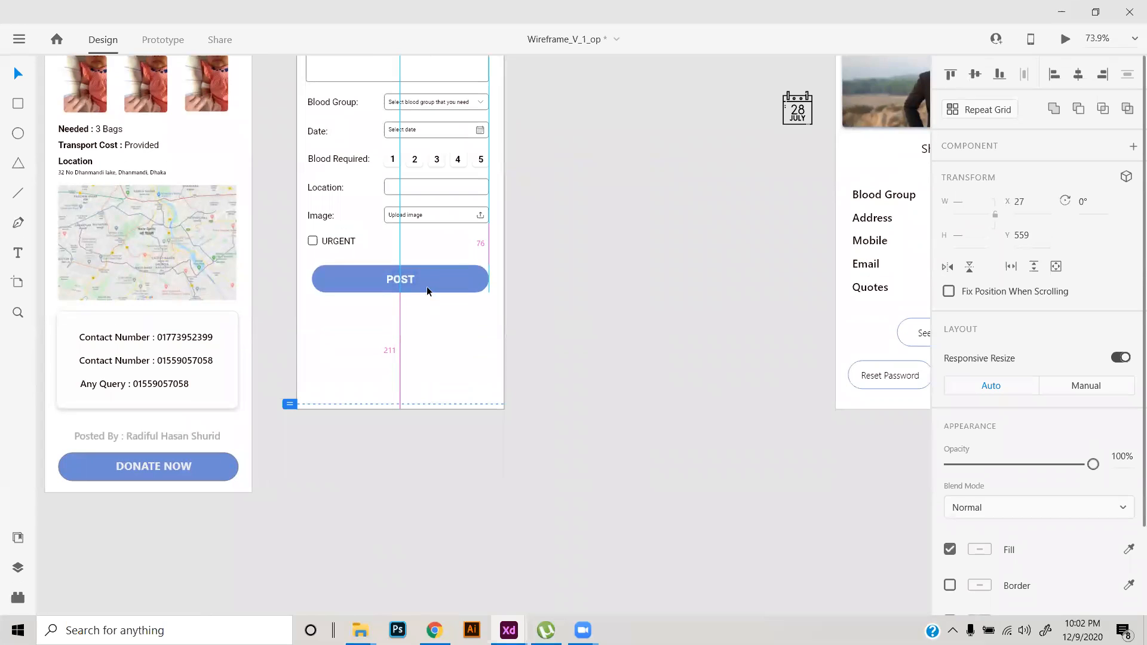
{"action": "left_click", "coordinate": [440, 350]}
- Shorten the Blood Post -5 artboard from its lower edge to match its viewport height
{"action": "scroll", "coordinate": [426, 325], "scroll_direction": "down", "scroll_amount": 3}
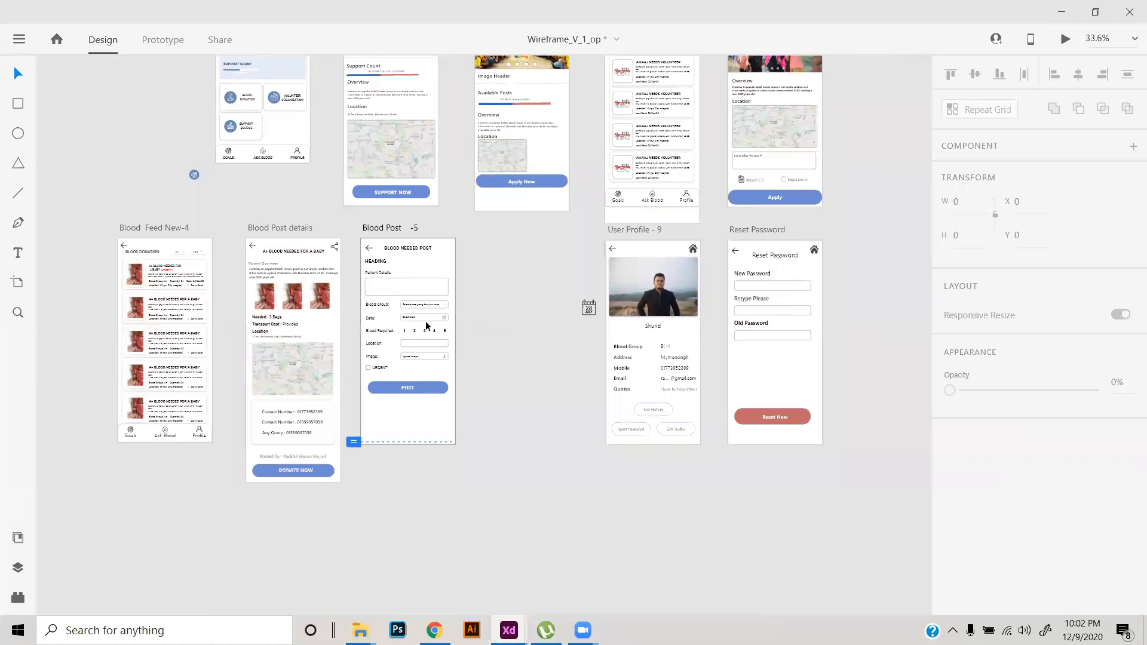
{"action": "left_click", "coordinate": [376, 229]}
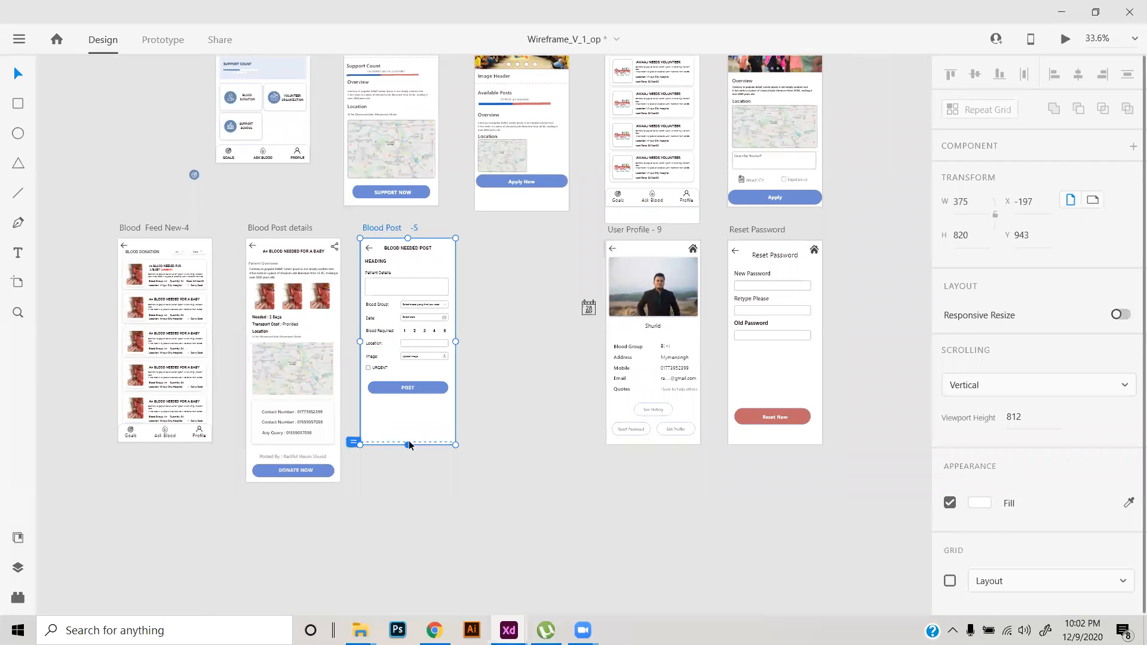
{"action": "left_click", "coordinate": [409, 443]}
{"action": "left_click", "coordinate": [410, 229]}
{"action": "scroll", "coordinate": [394, 462], "scroll_direction": "up", "scroll_amount": 1}
{"action": "left_click_drag", "start_coordinate": [411, 441], "coordinate": [412, 438]}
{"action": "left_click", "coordinate": [537, 357]}
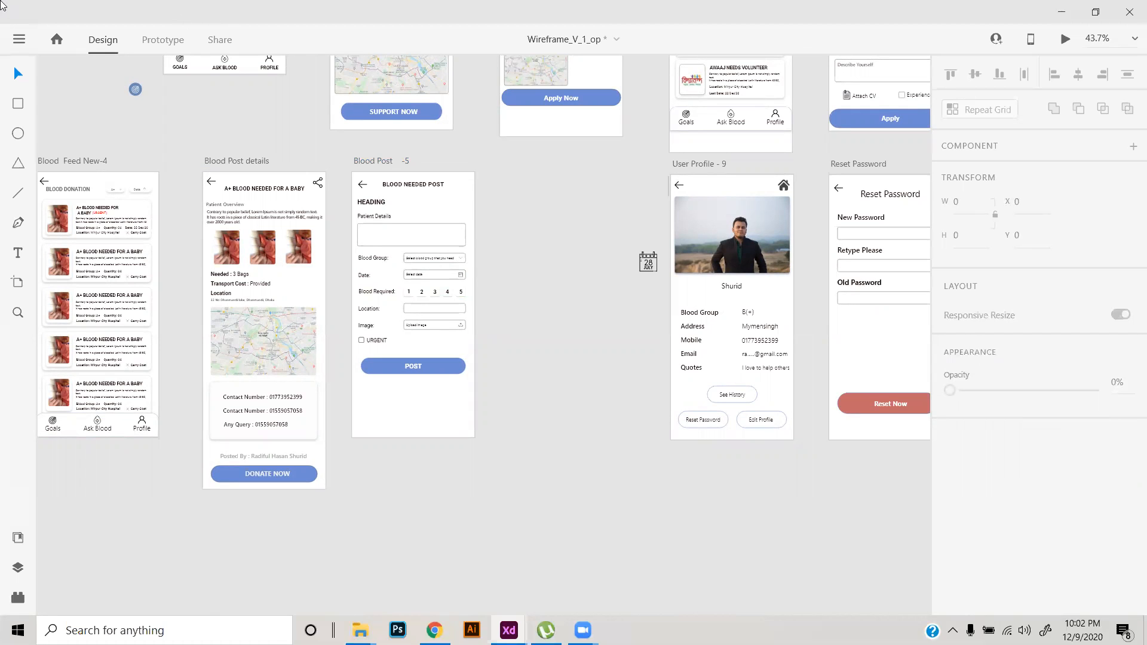
{"action": "scroll", "coordinate": [430, 270], "scroll_direction": "up", "scroll_amount": 3}
{"action": "scroll", "coordinate": [430, 270], "scroll_direction": "left", "scroll_amount": 1}
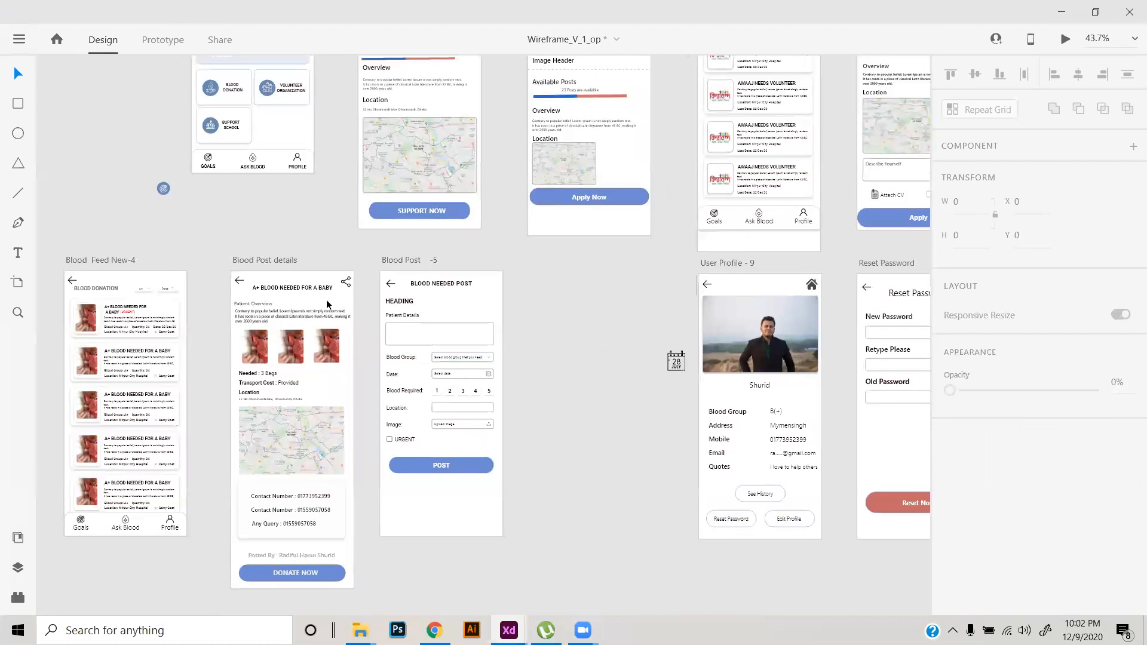
{"action": "scroll", "coordinate": [448, 338], "scroll_direction": "up", "scroll_amount": 3}
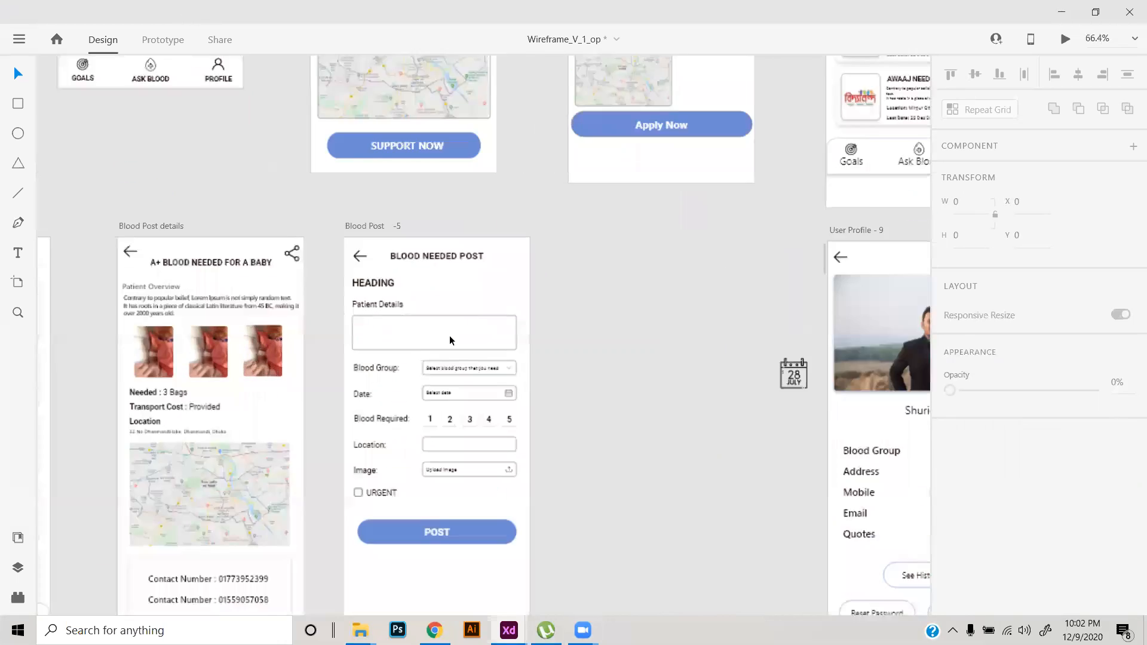
{"action": "scroll", "coordinate": [564, 397], "scroll_direction": "down", "scroll_amount": 5}
{"action": "scroll", "coordinate": [638, 411], "scroll_direction": "up", "scroll_amount": 5}
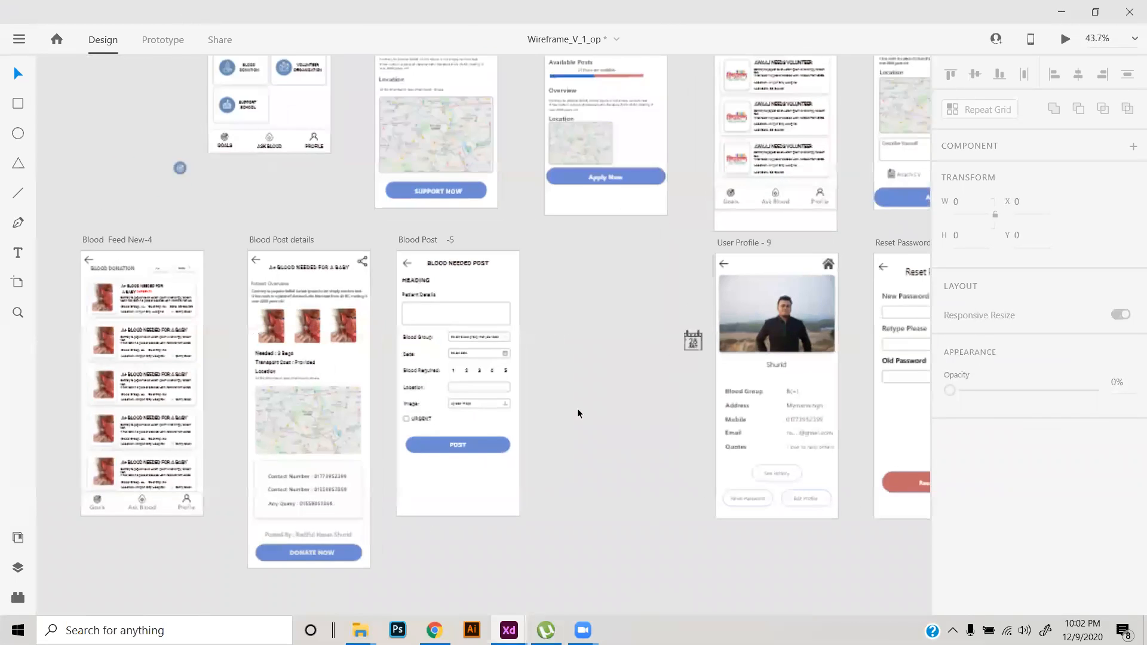
{"action": "left_click", "coordinate": [372, 282]}
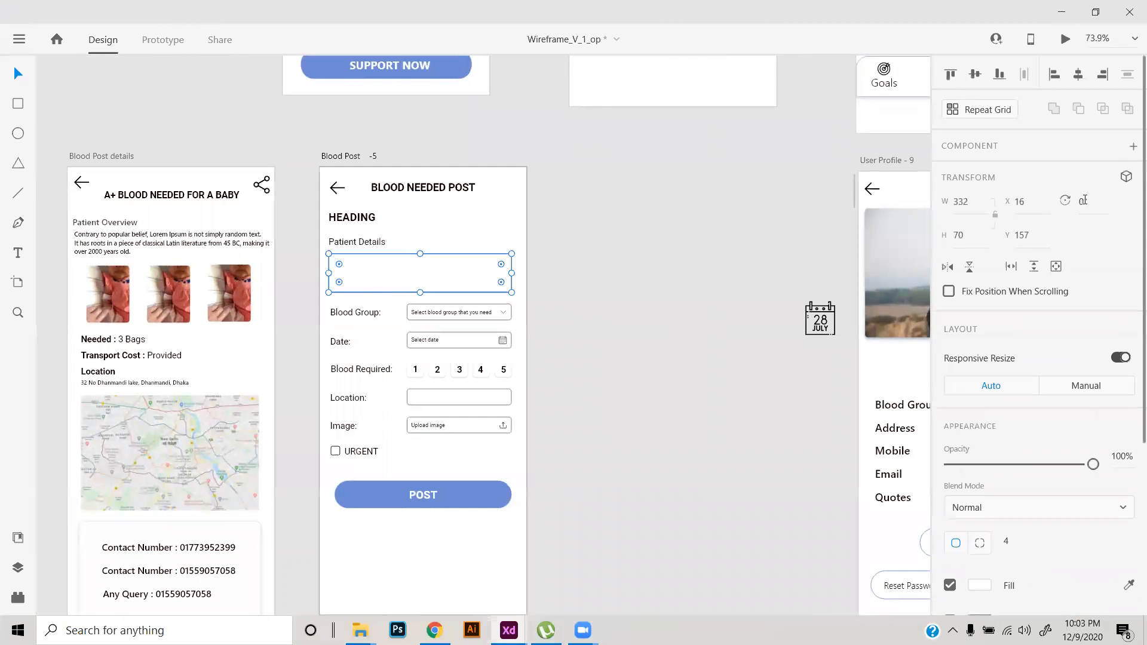
{"action": "left_click", "coordinate": [632, 349]}
{"action": "scroll", "coordinate": [586, 334], "scroll_direction": "down", "scroll_amount": 4}
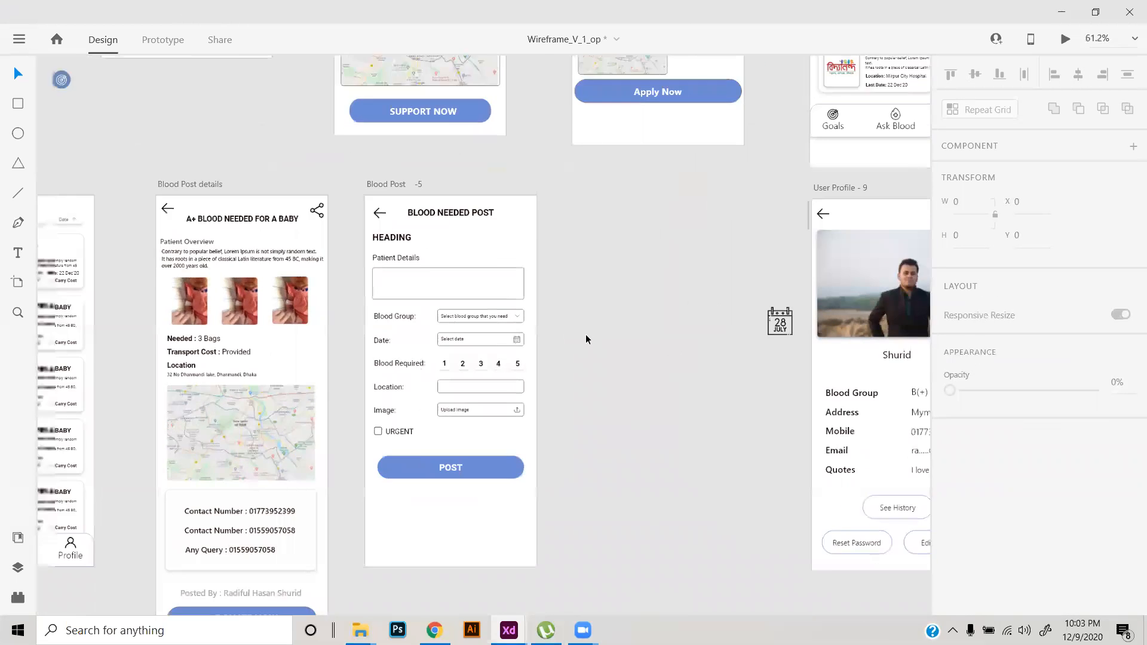
{"action": "scroll", "coordinate": [568, 357], "scroll_direction": "up", "scroll_amount": 2}
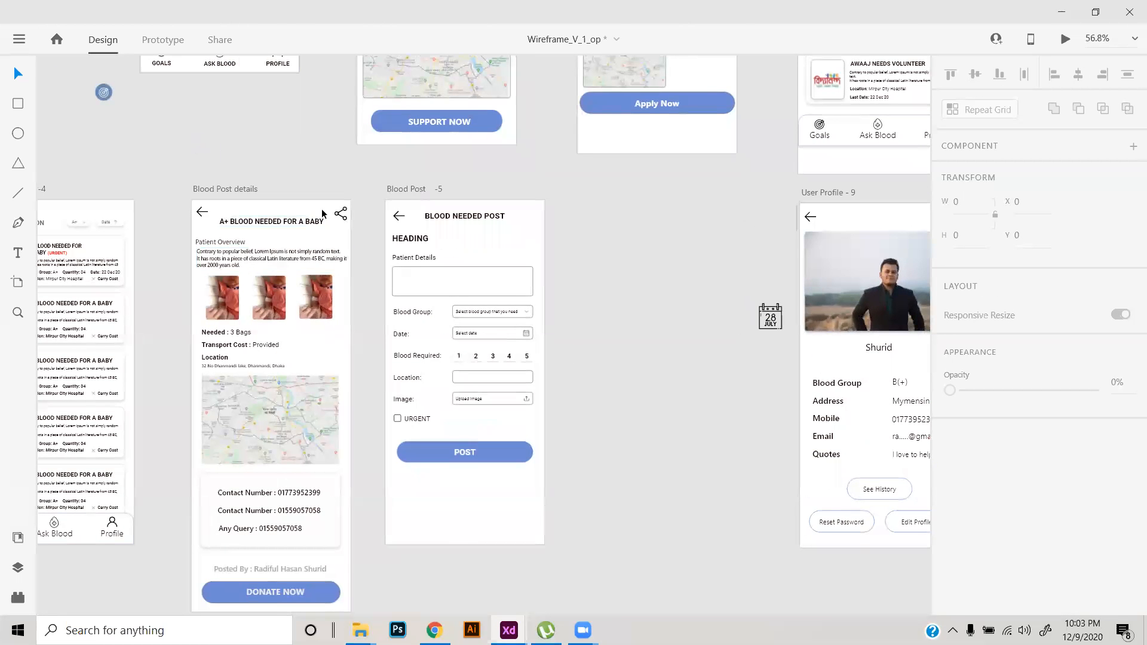
- Add a copy of the Patient Details box beside HEADING, 238 wide and 30 high, at X 110, Y 75
{"action": "scroll", "coordinate": [376, 245], "scroll_direction": "up", "scroll_amount": 2}
{"action": "scroll", "coordinate": [505, 386], "scroll_direction": "up", "scroll_amount": 3}
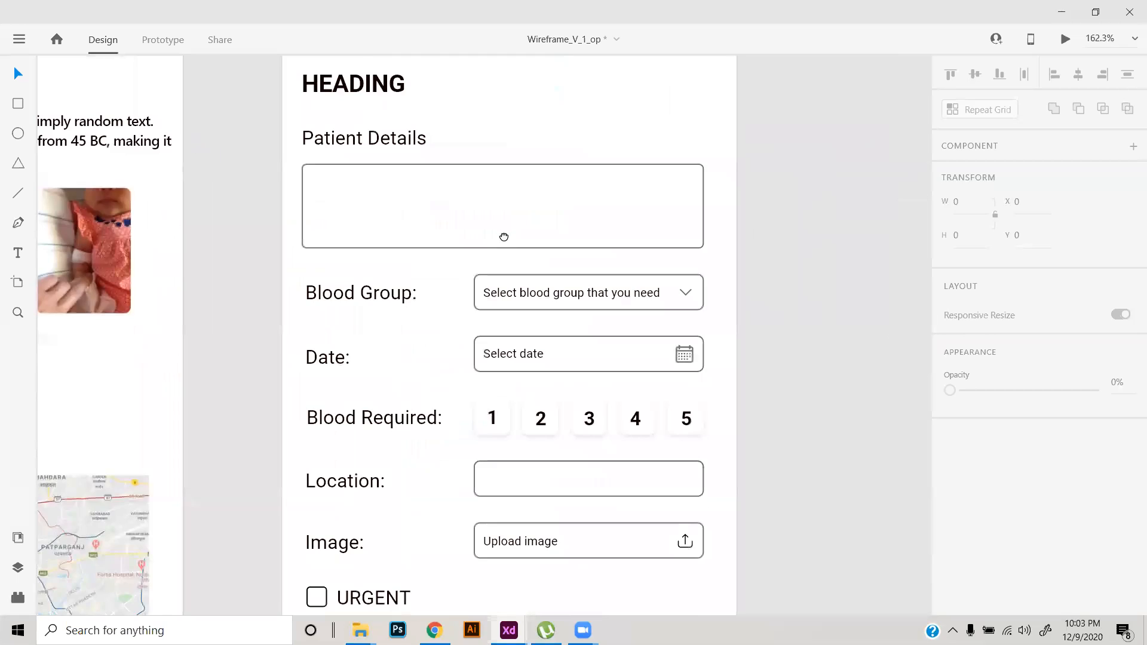
{"action": "scroll", "coordinate": [502, 236], "scroll_direction": "up", "scroll_amount": 3}
{"action": "left_click", "coordinate": [511, 436]}
{"action": "left_click_drag", "start_coordinate": [514, 435], "coordinate": [584, 288]}
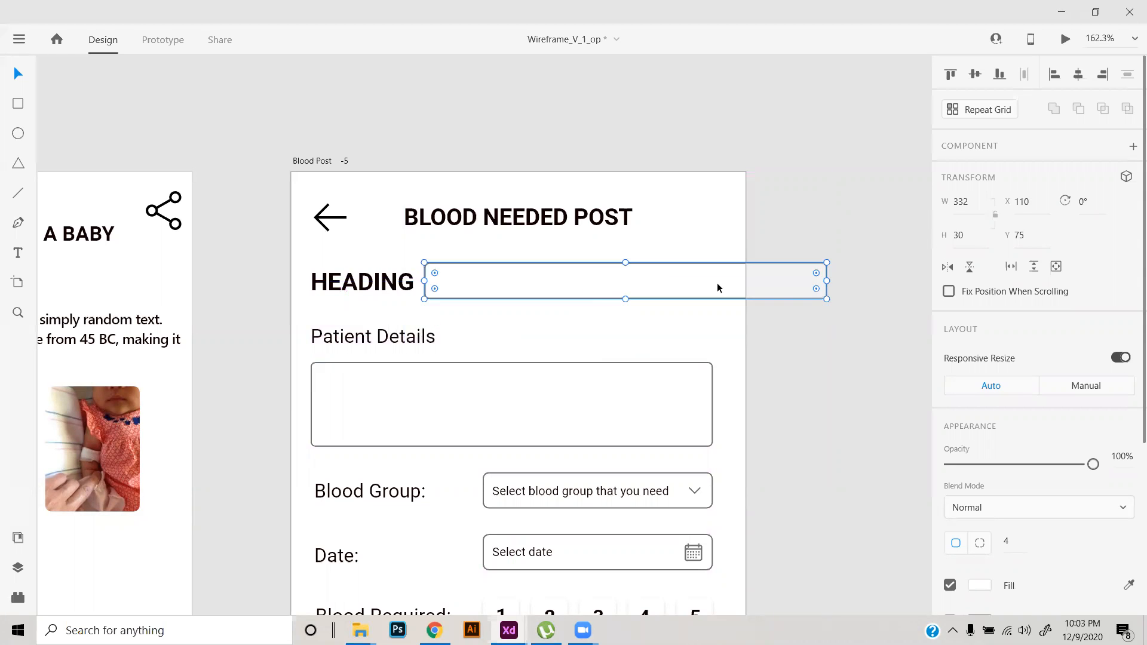
{"action": "left_click_drag", "start_coordinate": [826, 281], "coordinate": [712, 301]}
{"action": "left_click", "coordinate": [668, 318]}
- Try to narrow the HEADING field to a width of 192, starting at X 156 above the smaller fields
{"action": "key", "text": "space"}
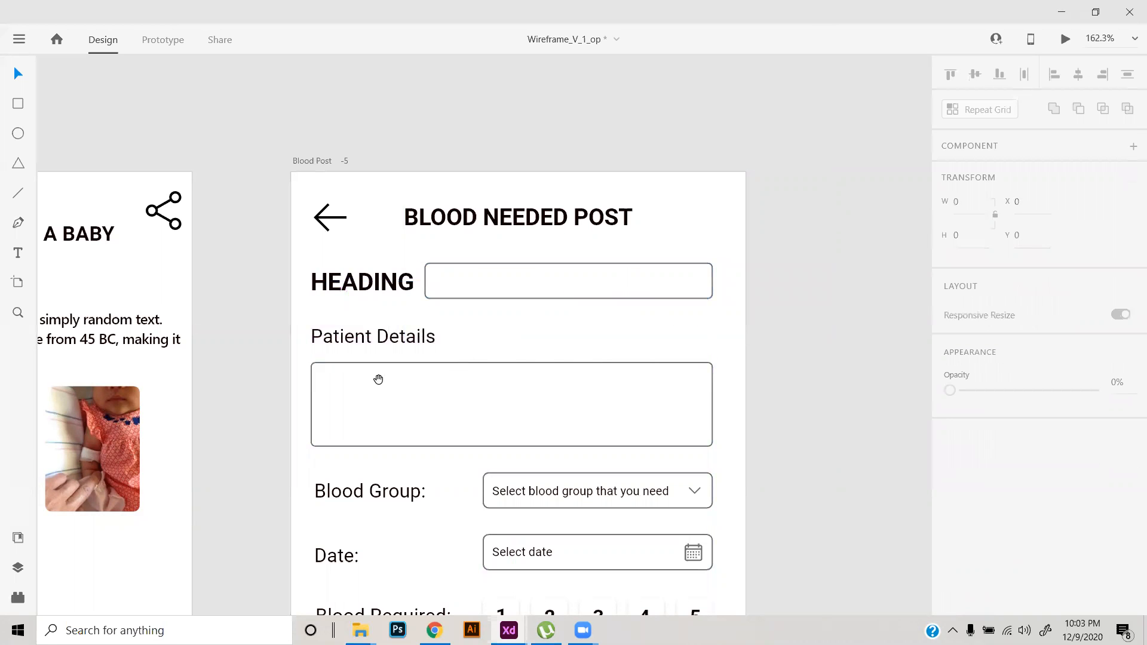
{"action": "left_click_drag", "start_coordinate": [378, 380], "coordinate": [677, 390]}
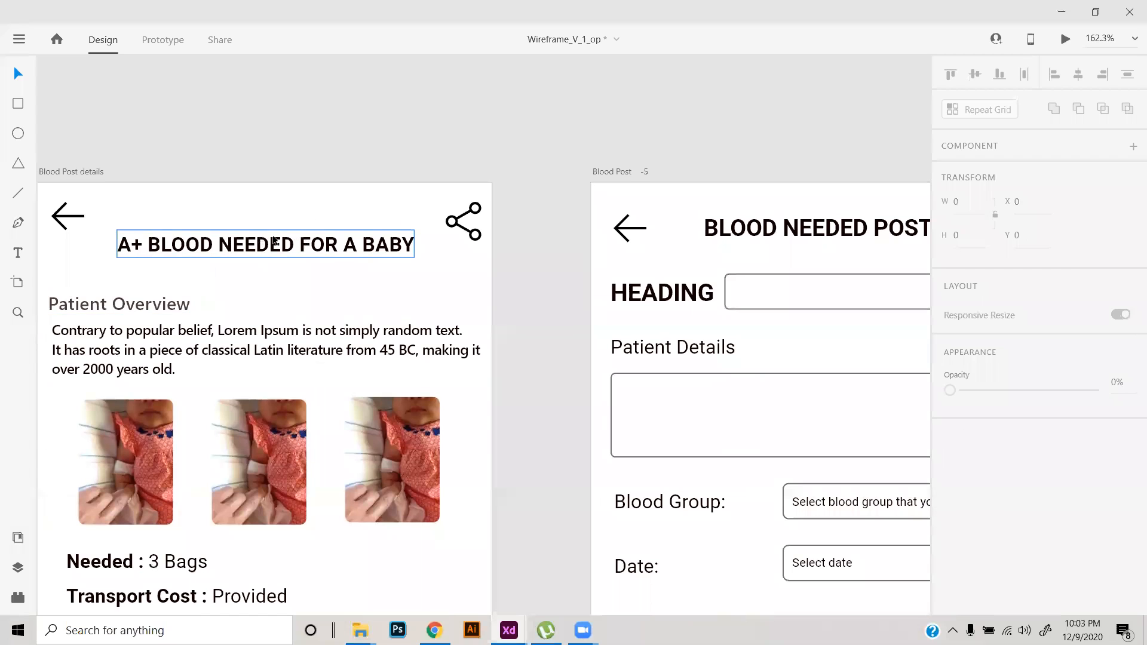
{"action": "scroll", "coordinate": [504, 293], "scroll_direction": "down", "scroll_amount": 4}
{"action": "left_click_drag", "start_coordinate": [545, 345], "coordinate": [425, 340]}
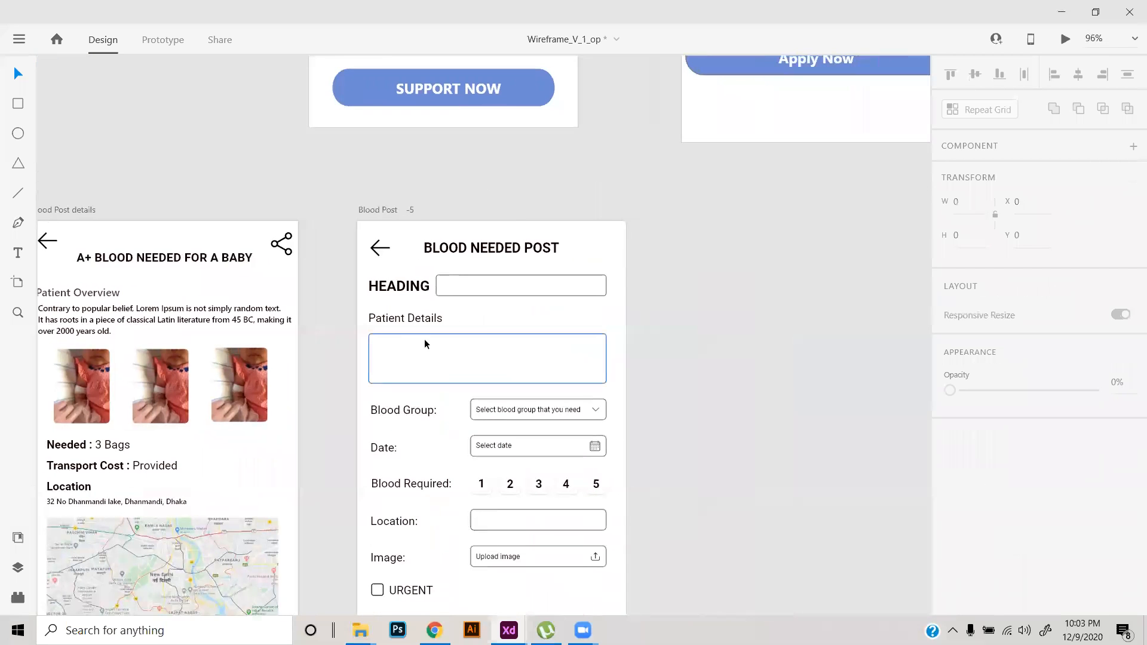
{"action": "left_click", "coordinate": [451, 289]}
{"action": "left_click_drag", "start_coordinate": [437, 285], "coordinate": [532, 285]}
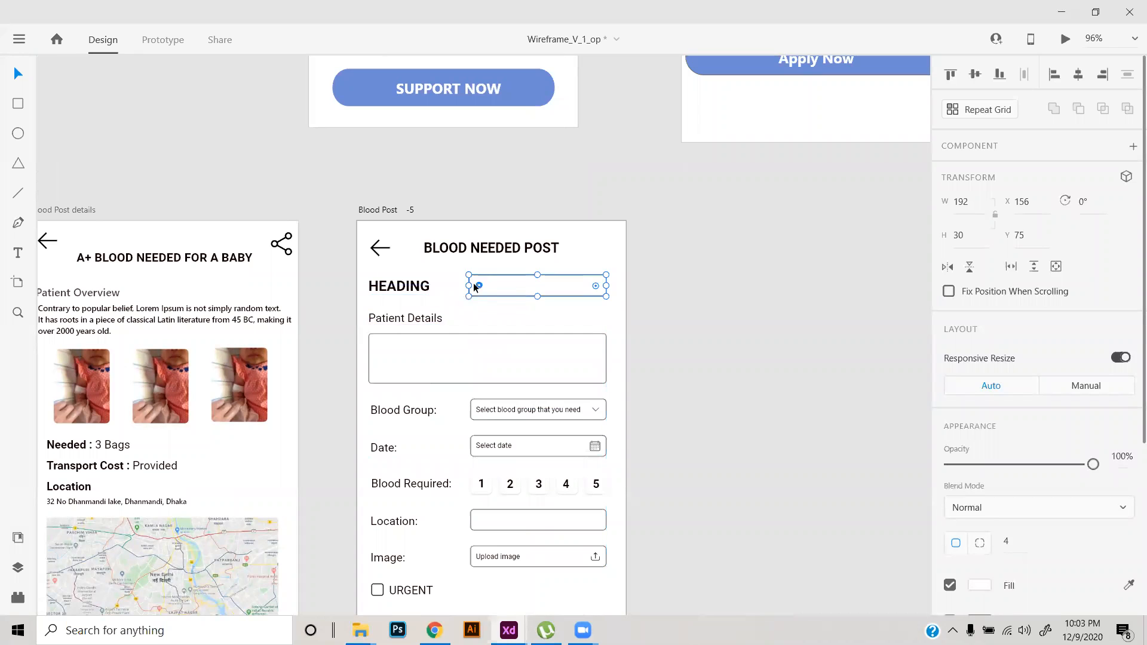
{"action": "left_click", "coordinate": [771, 335]}
- Undo the last narrowing of the HEADING field
{"action": "scroll", "coordinate": [740, 349], "scroll_direction": "down", "scroll_amount": 3}
{"action": "scroll", "coordinate": [640, 349], "scroll_direction": "up", "scroll_amount": 3}
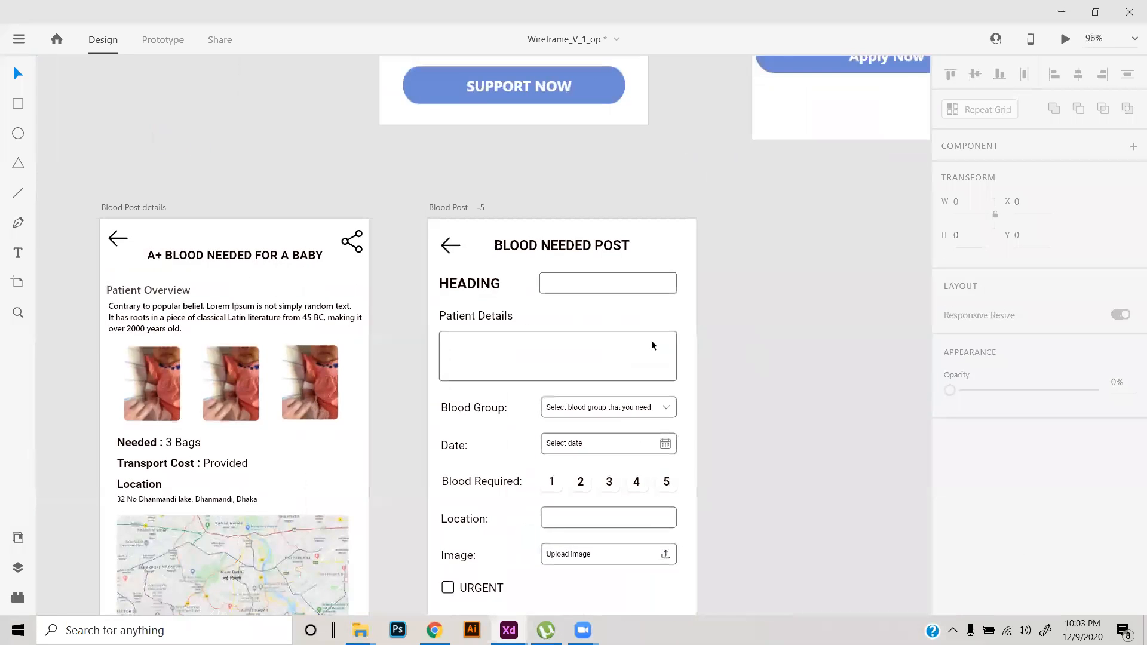
{"action": "key", "text": "ctrl+z"}
{"action": "key", "text": "ctrl+z"}
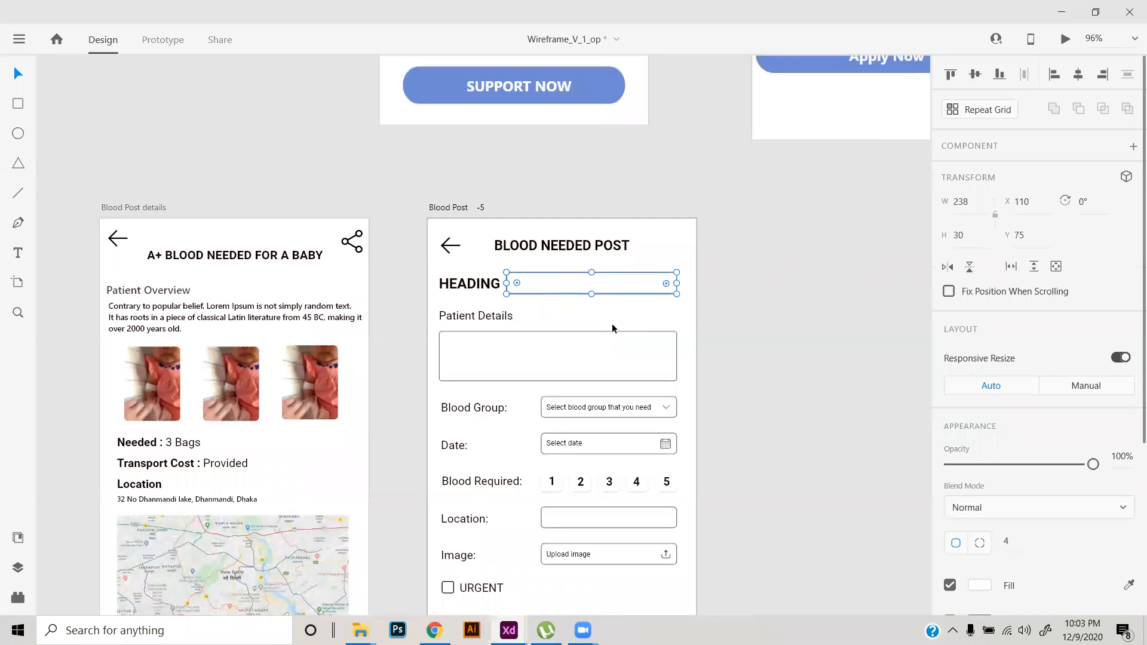
{"action": "left_click", "coordinate": [743, 317]}
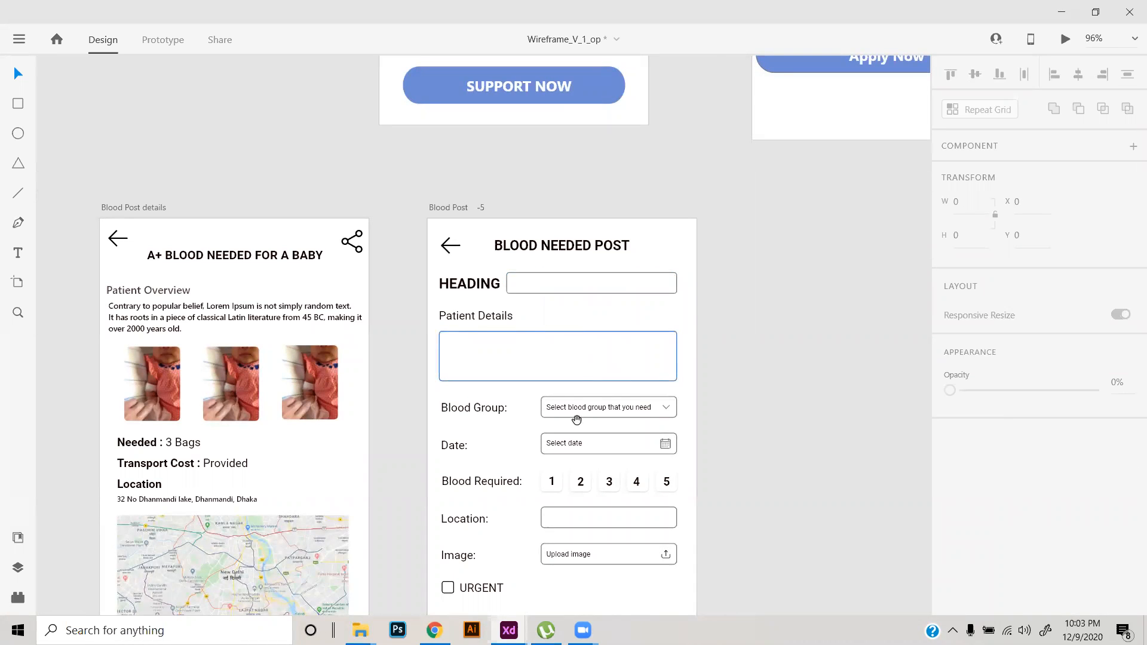
- Duplicate the URGENT checkbox component in the same row, at X 137, Y 504
{"action": "left_click_drag", "start_coordinate": [576, 419], "coordinate": [595, 407]}
{"action": "scroll", "coordinate": [599, 493], "scroll_direction": "down", "scroll_amount": 2}
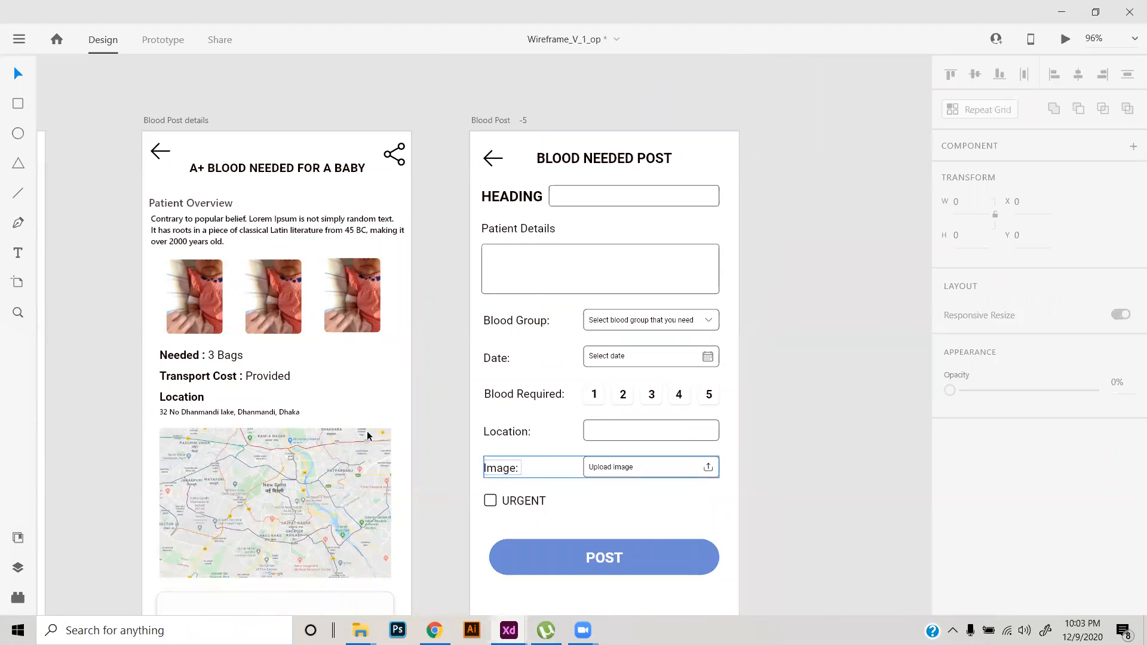
{"action": "left_click", "coordinate": [186, 377]}
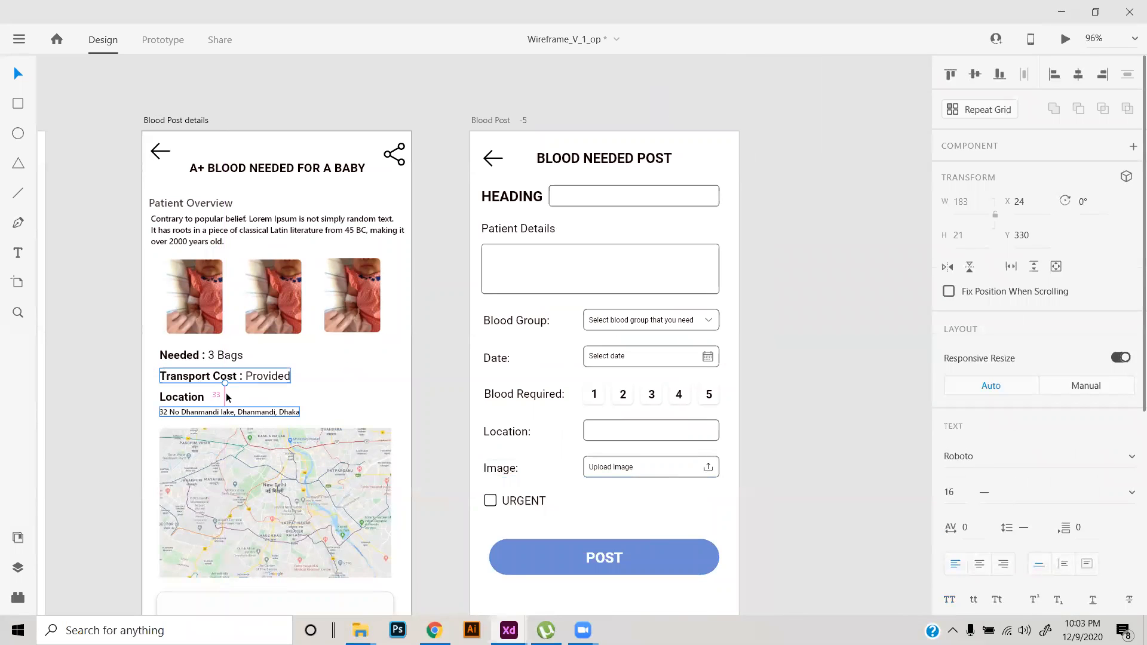
{"action": "scroll", "coordinate": [221, 389], "scroll_direction": "up", "scroll_amount": 2}
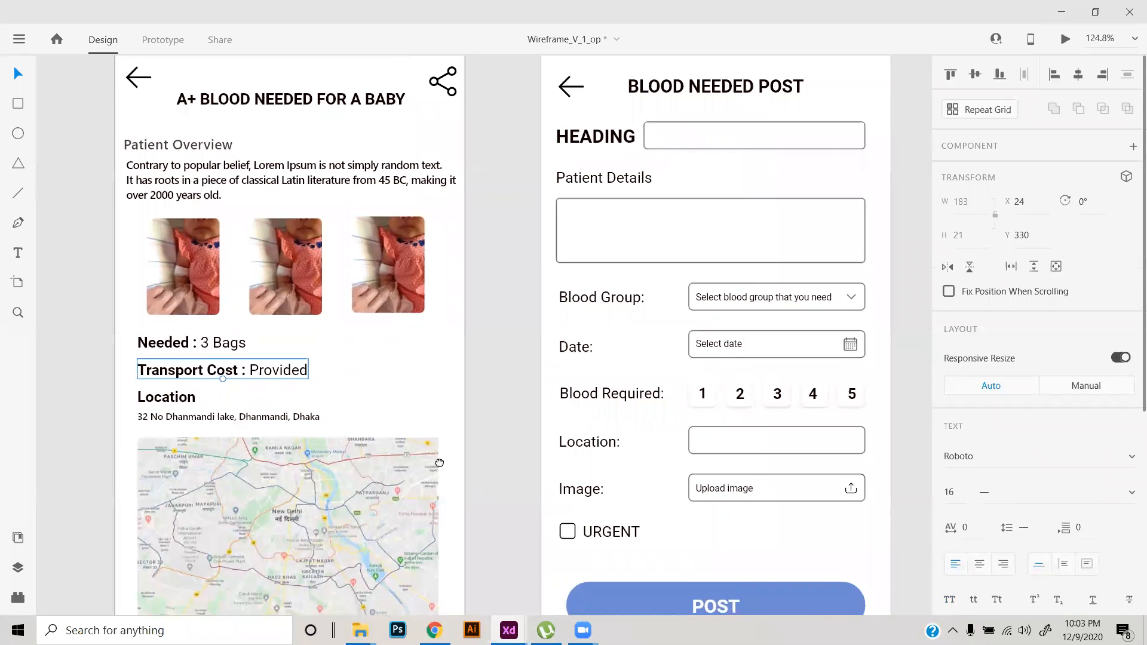
{"action": "scroll", "coordinate": [395, 435], "scroll_direction": "down", "scroll_amount": 2}
{"action": "scroll", "coordinate": [395, 435], "scroll_direction": "right", "scroll_amount": 3}
{"action": "left_click", "coordinate": [410, 446]}
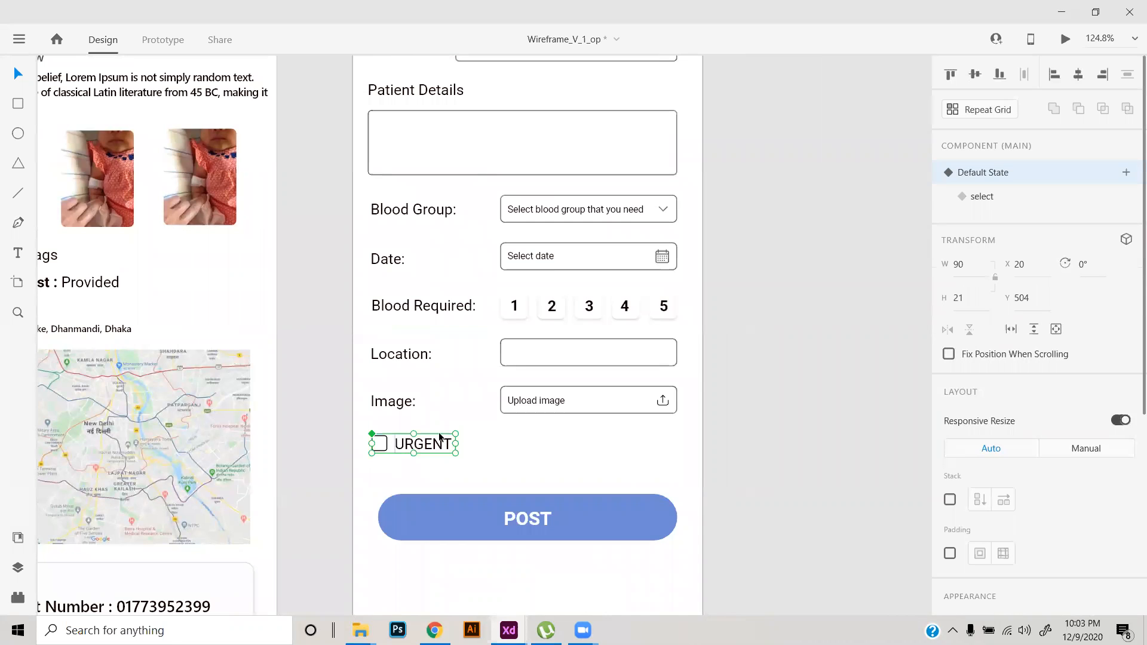
{"action": "left_click_drag", "start_coordinate": [426, 449], "coordinate": [532, 452]}
- Change the duplicated checkbox's label to TRANSPORT COST, following the Transport Cost line on the Blood Post details artboard
{"action": "left_click_drag", "start_coordinate": [305, 389], "coordinate": [687, 390]}
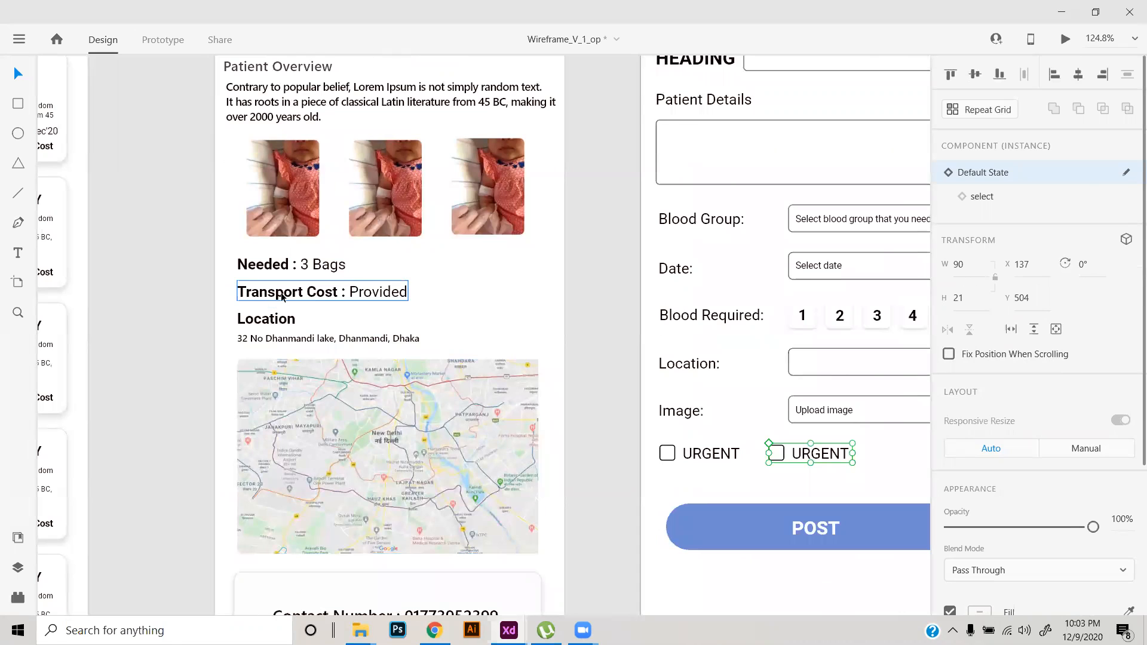
{"action": "left_click", "coordinate": [281, 293]}
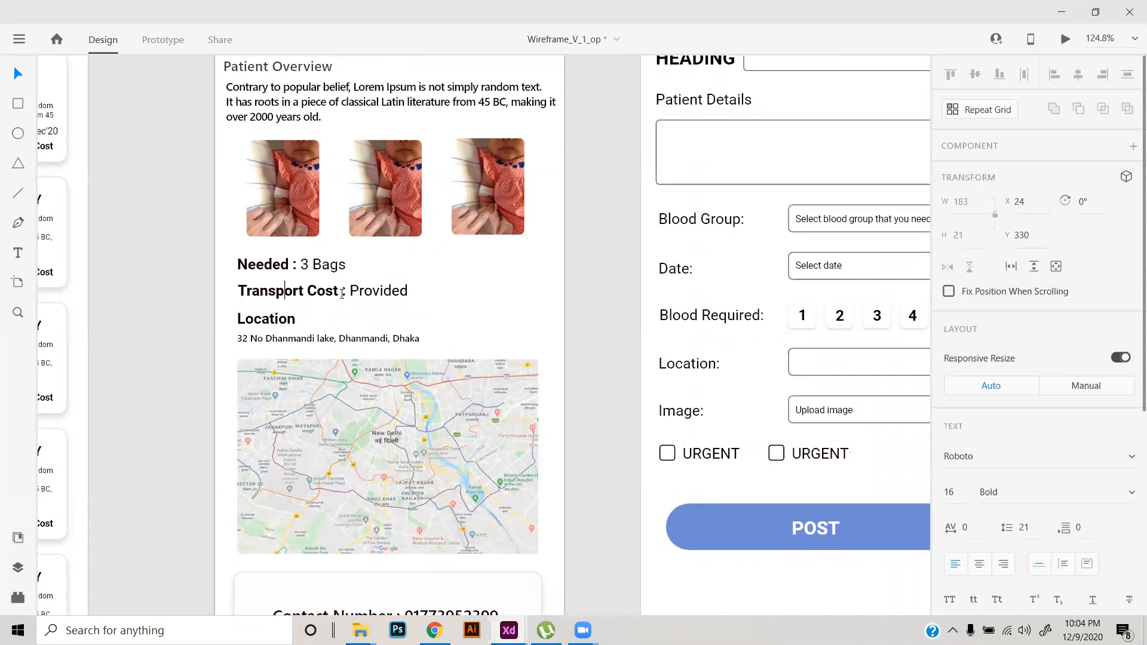
{"action": "left_click_drag", "start_coordinate": [344, 291], "coordinate": [143, 285]}
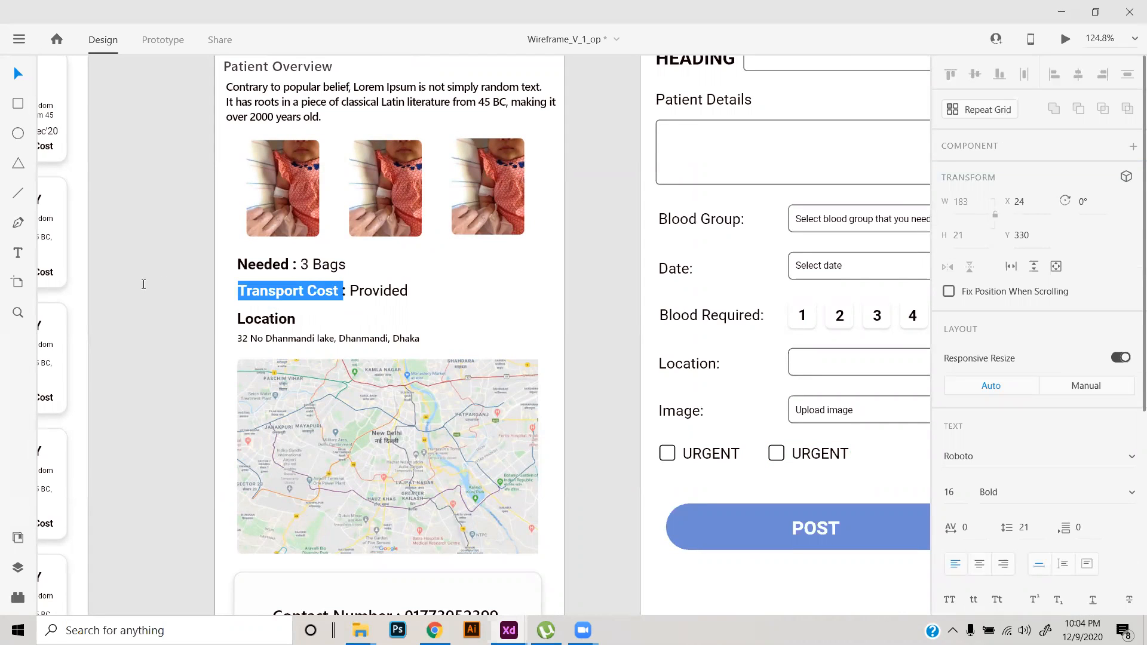
{"action": "left_click", "coordinate": [571, 364]}
{"action": "left_click_drag", "start_coordinate": [653, 430], "coordinate": [563, 409]}
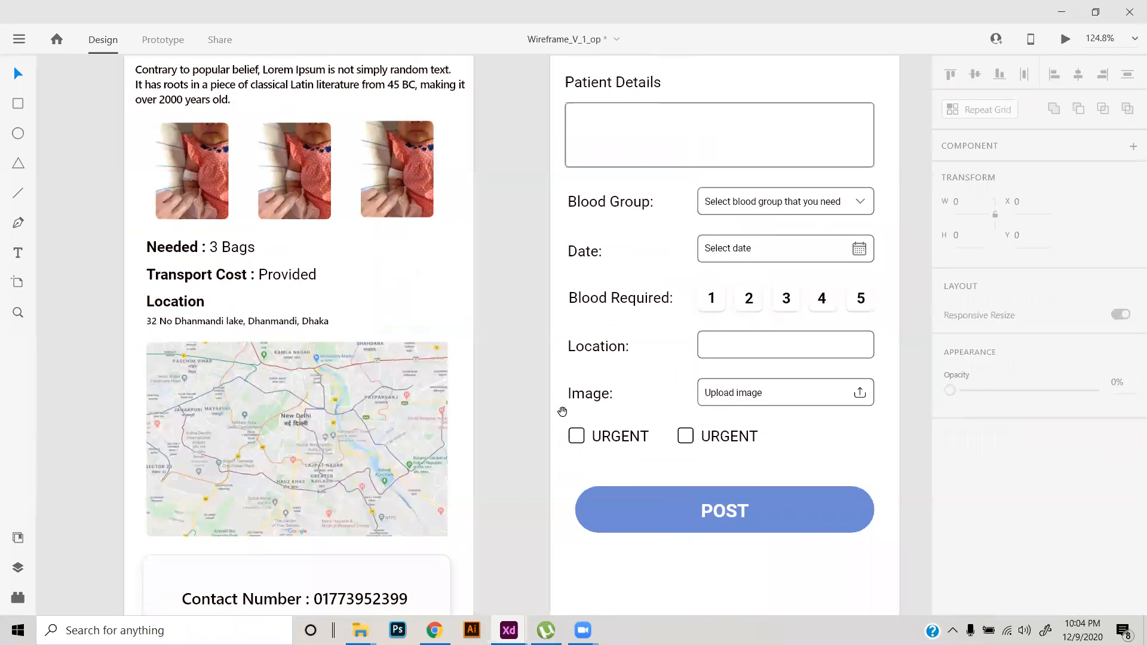
{"action": "scroll", "coordinate": [726, 456], "scroll_direction": "up", "scroll_amount": 4}
{"action": "double_click", "coordinate": [723, 406]}
{"action": "double_click", "coordinate": [723, 407]}
{"action": "type", "text": "TRANSPORT COST"}
{"action": "key", "text": "Escape"}
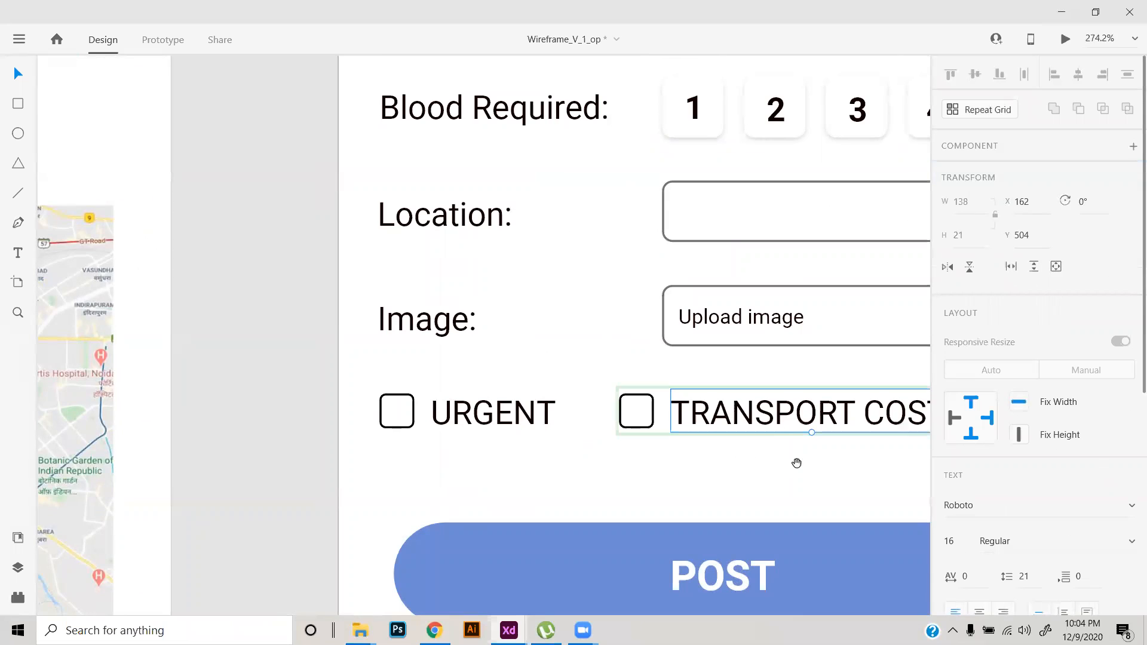
{"action": "left_click_drag", "start_coordinate": [796, 463], "coordinate": [680, 442]}
{"action": "left_click", "coordinate": [680, 446]}
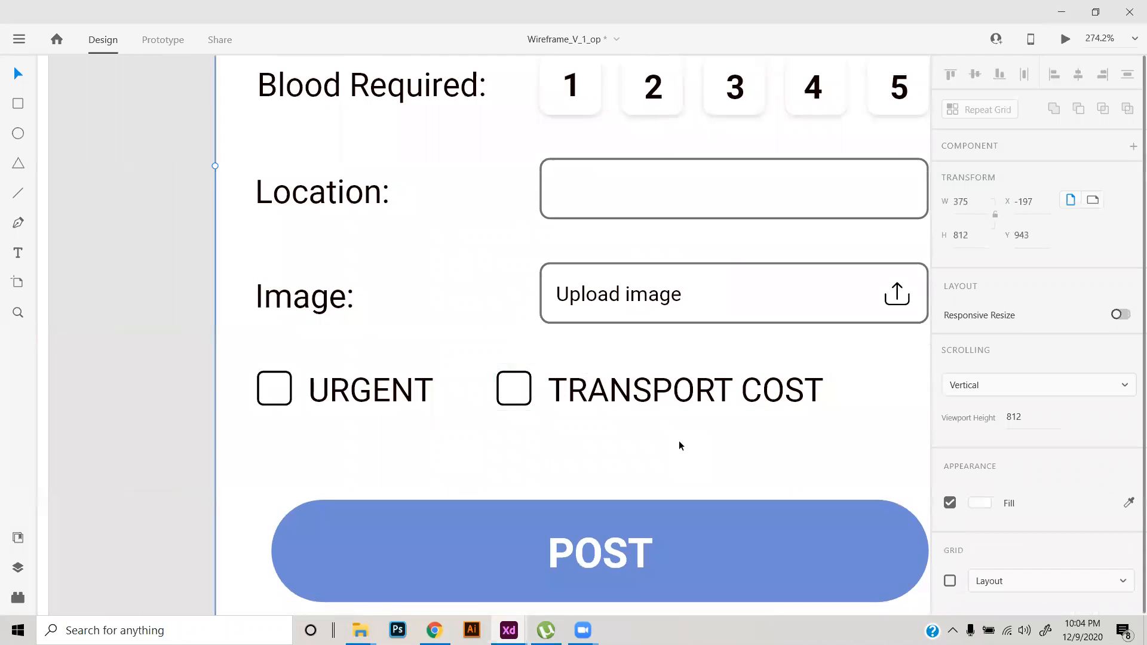
- Switch the duplicated checkbox to its select state and label it TRANSPORT COST there too
{"action": "left_click", "coordinate": [700, 399]}
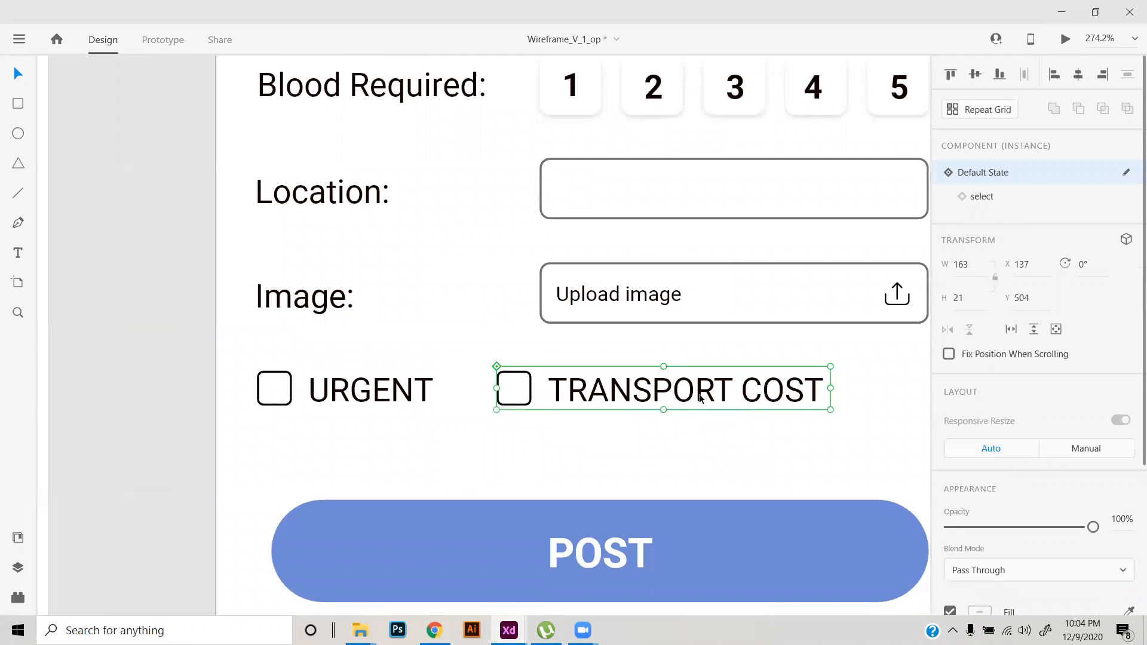
{"action": "left_click", "coordinate": [1007, 197]}
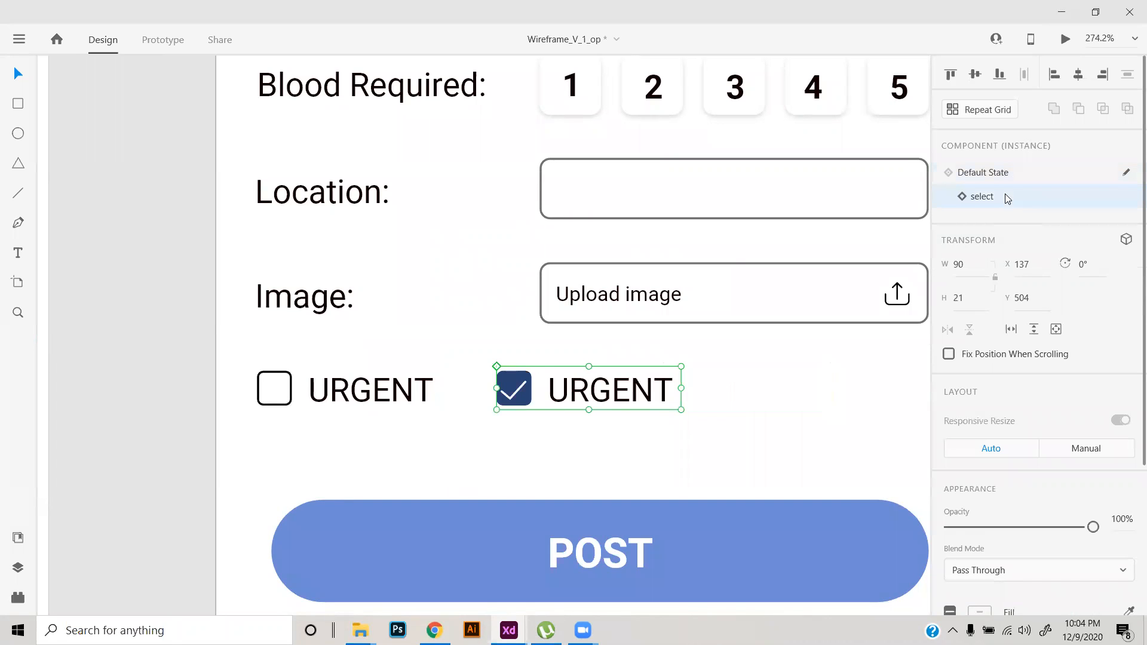
{"action": "double_click", "coordinate": [579, 395]}
{"action": "double_click", "coordinate": [580, 395]}
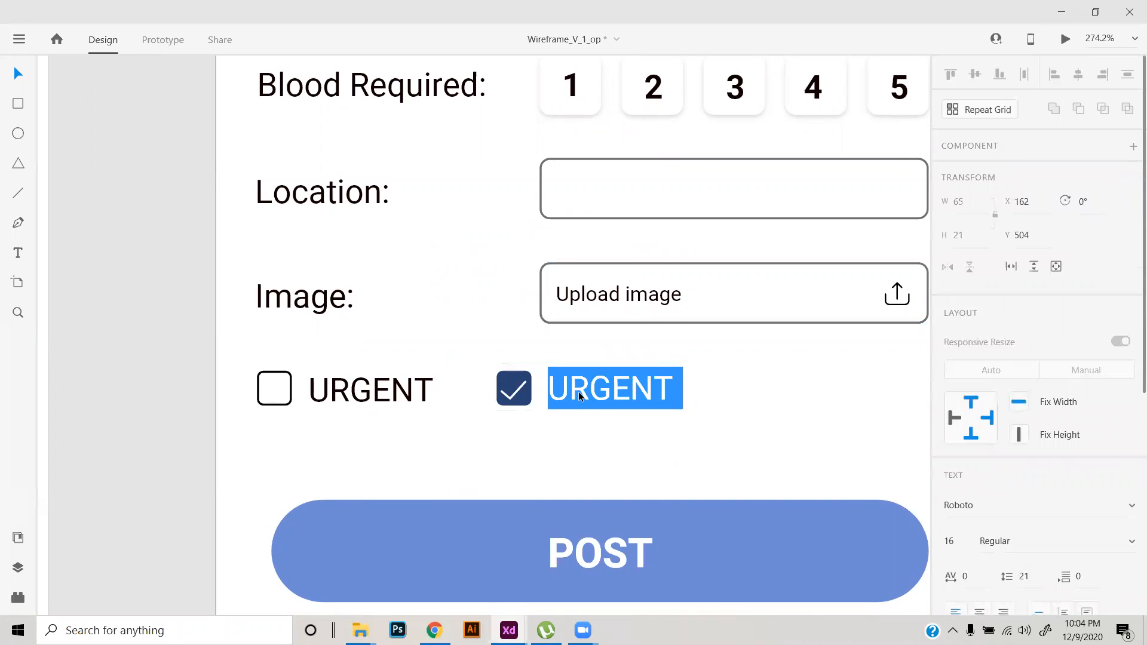
{"action": "type", "text": "TRANSPORT COST"}
{"action": "left_click", "coordinate": [607, 431]}
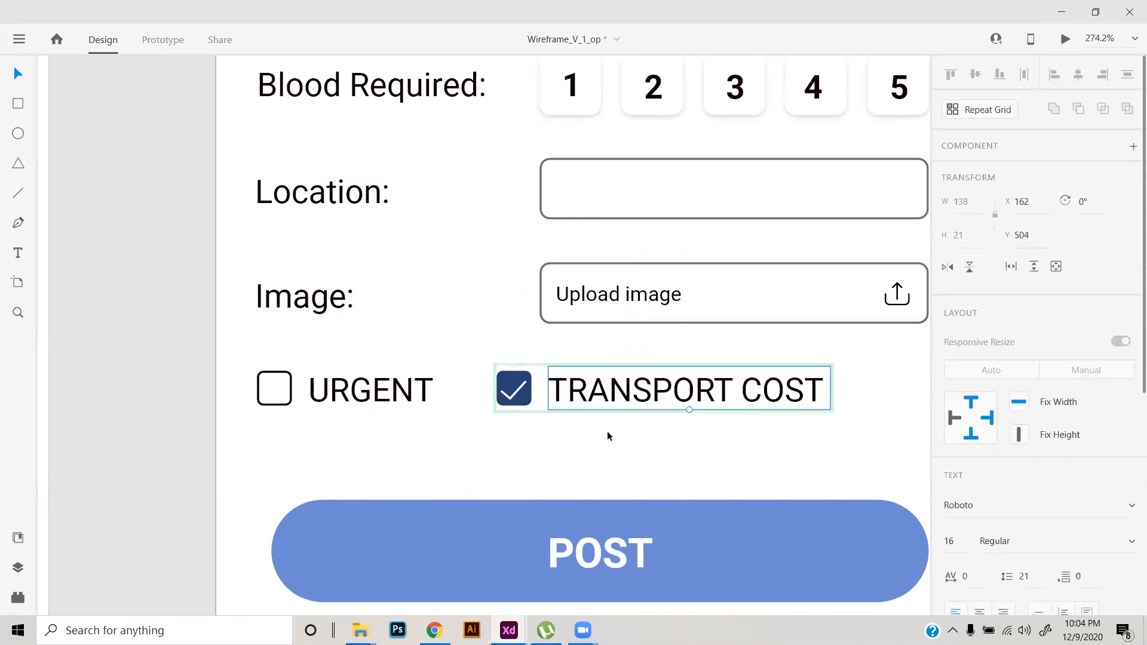
{"action": "left_click", "coordinate": [607, 431]}
- Return the TRANSPORT COST checkbox to its Default State
{"action": "scroll", "coordinate": [606, 432], "scroll_direction": "down", "scroll_amount": 5}
{"action": "scroll", "coordinate": [607, 431], "scroll_direction": "up", "scroll_amount": 2}
{"action": "scroll", "coordinate": [607, 432], "scroll_direction": "up", "scroll_amount": 2}
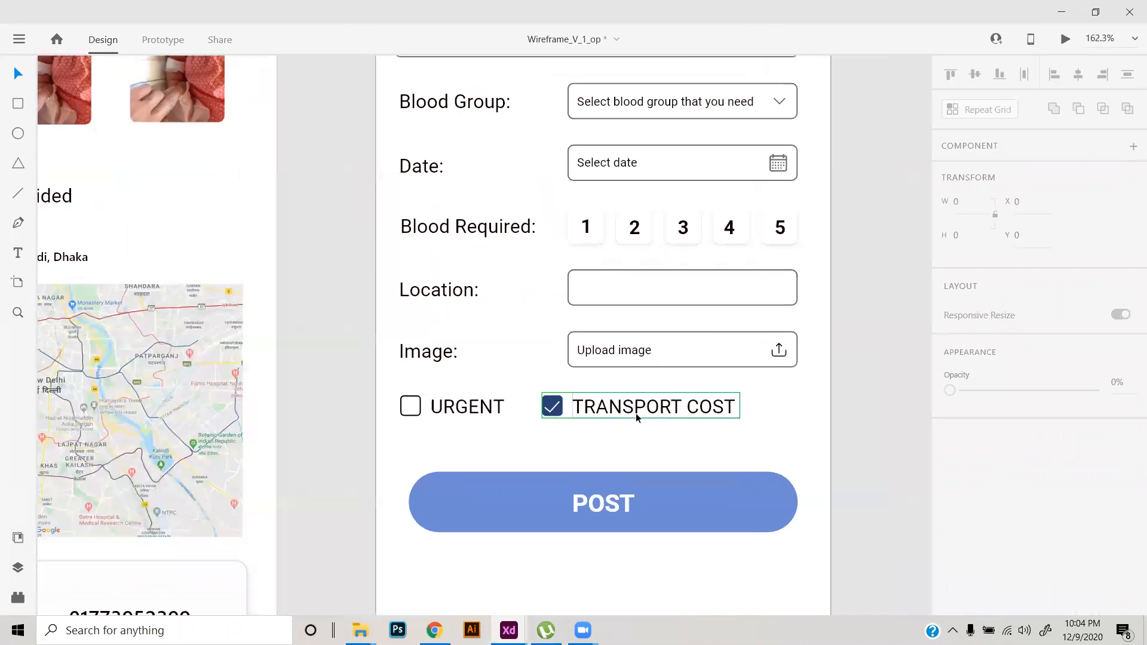
{"action": "left_click", "coordinate": [635, 411]}
{"action": "left_click", "coordinate": [983, 172]}
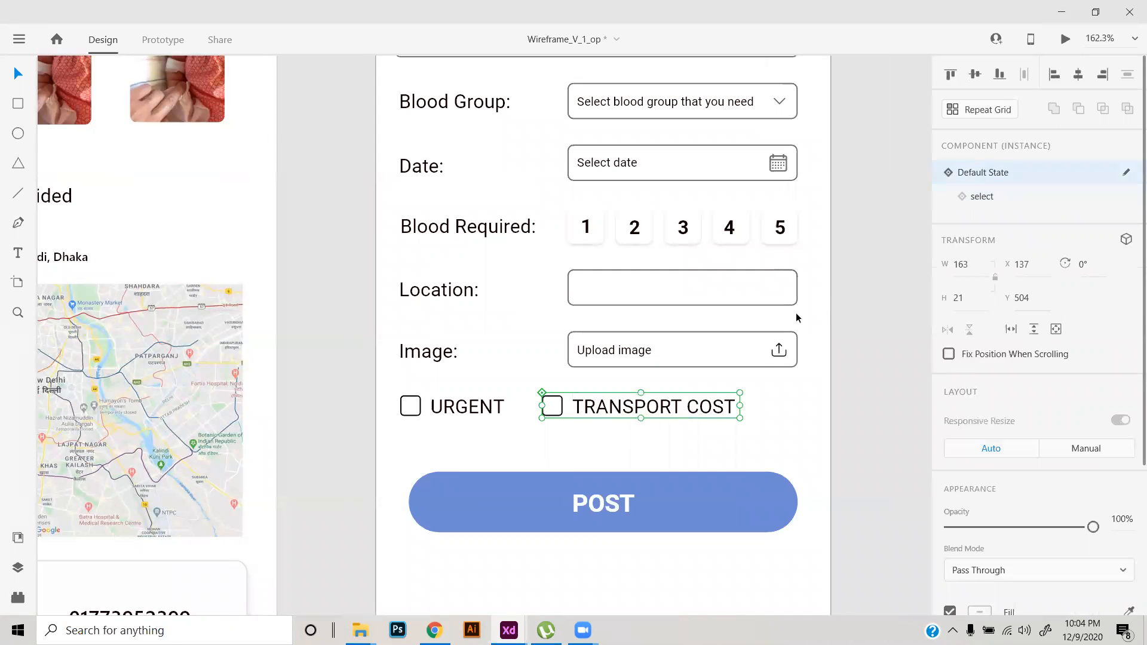
{"action": "scroll", "coordinate": [760, 361], "scroll_direction": "down", "scroll_amount": 4}
{"action": "left_click", "coordinate": [730, 281]}
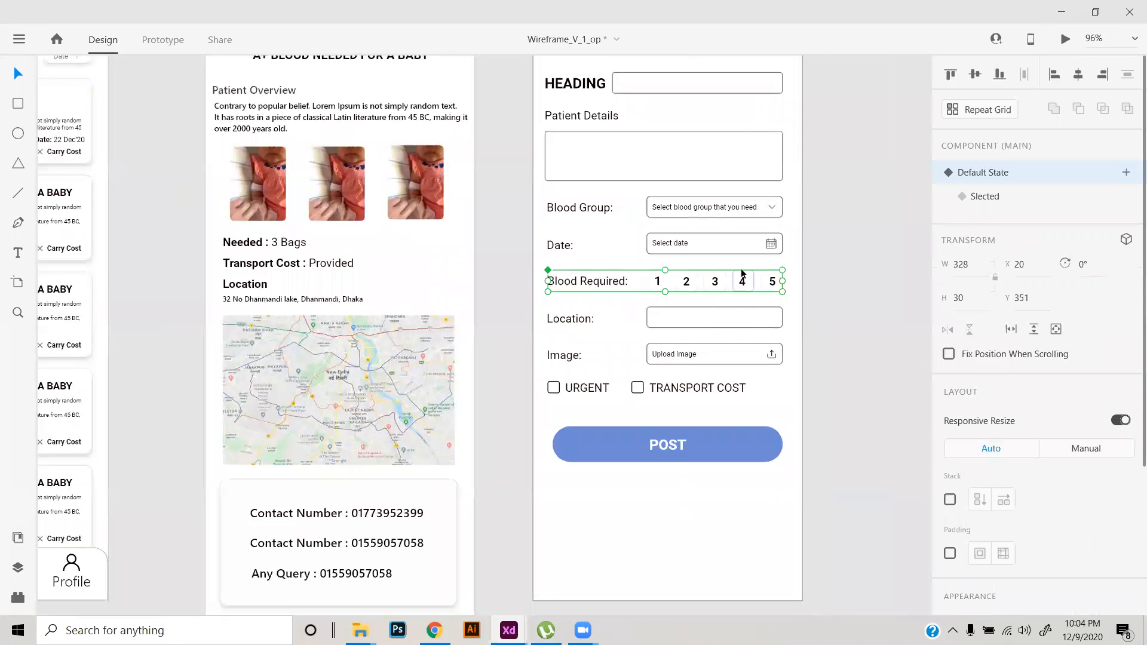
{"action": "left_click", "coordinate": [761, 209]}
{"action": "left_click", "coordinate": [719, 282]}
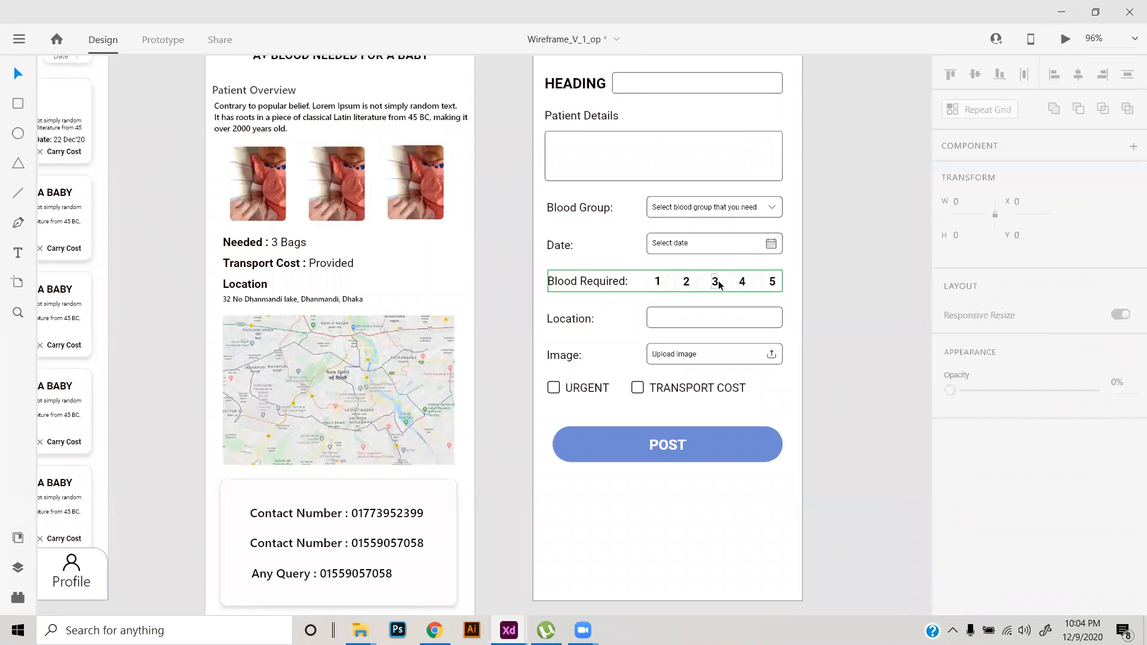
{"action": "left_click", "coordinate": [712, 315]}
{"action": "left_click", "coordinate": [722, 350]}
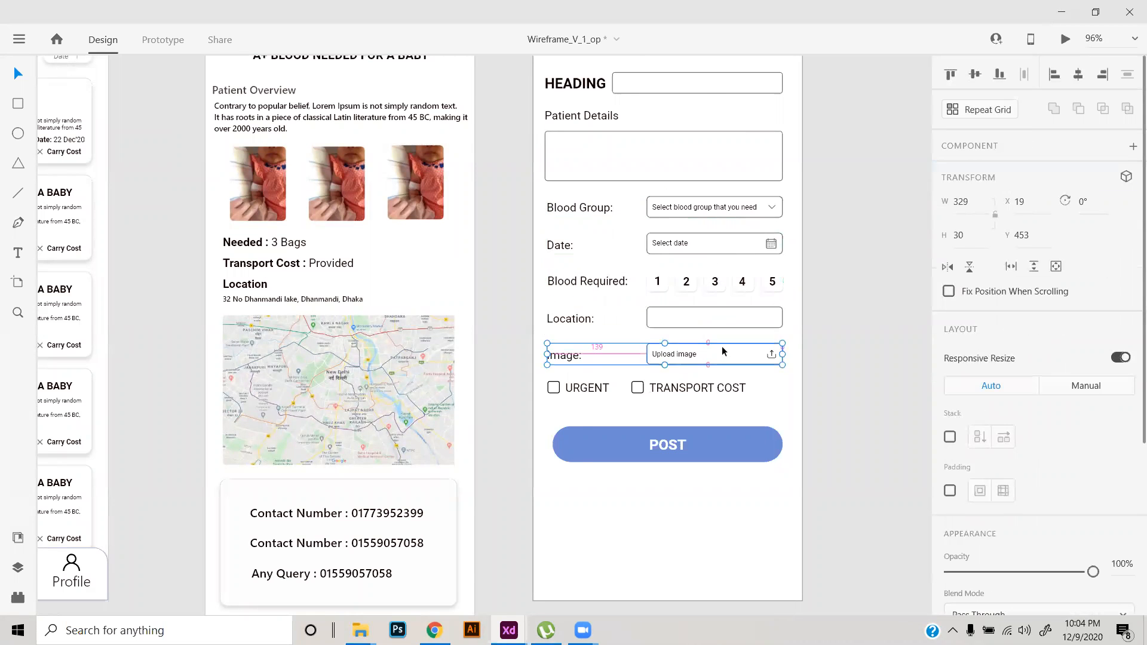
- Select the Blood Post -5 artboard and switch to prototyping to work on the form's interactions
{"action": "scroll", "coordinate": [721, 346], "scroll_direction": "down", "scroll_amount": 4}
{"action": "left_click_drag", "start_coordinate": [665, 364], "coordinate": [454, 468]}
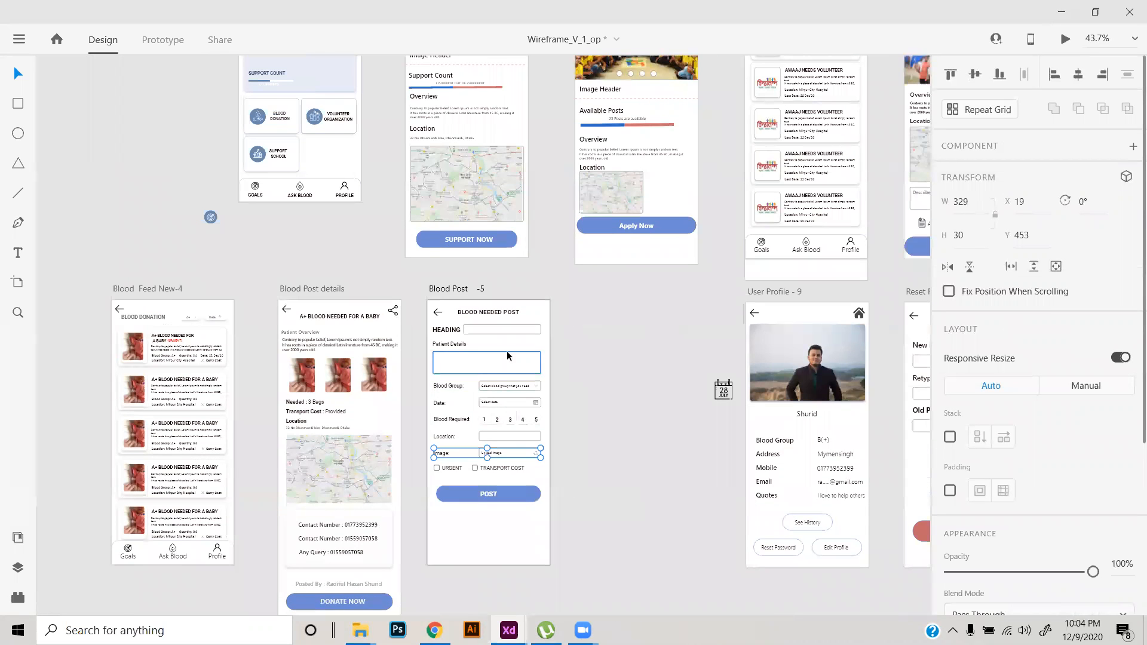
{"action": "left_click", "coordinate": [474, 290]}
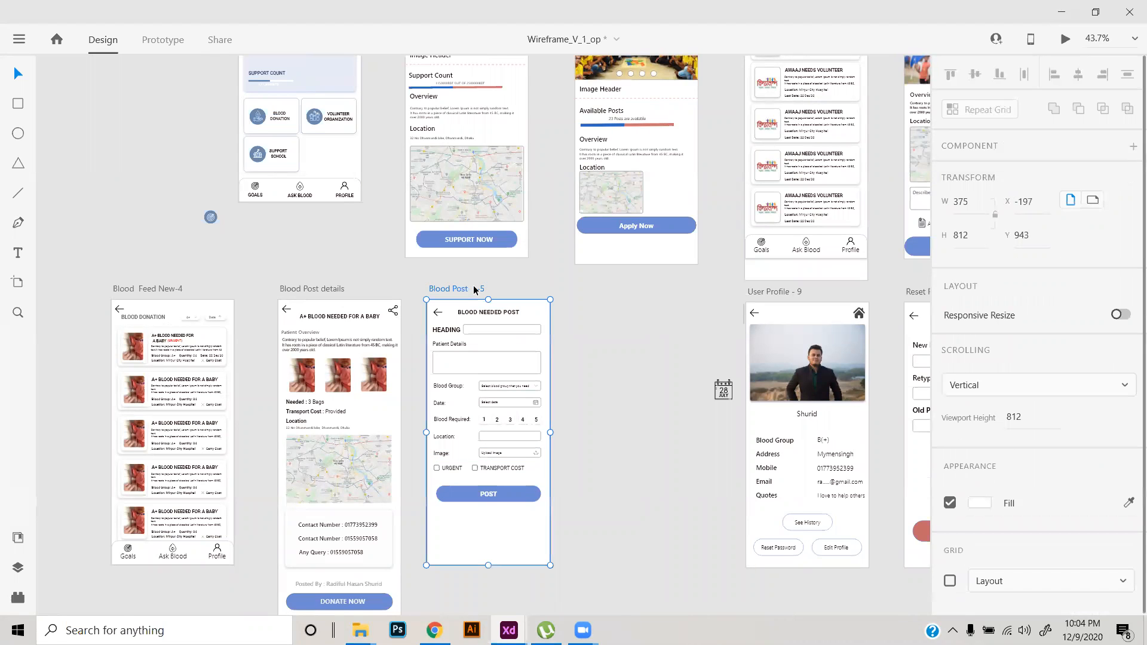
{"action": "left_click", "coordinate": [164, 47]}
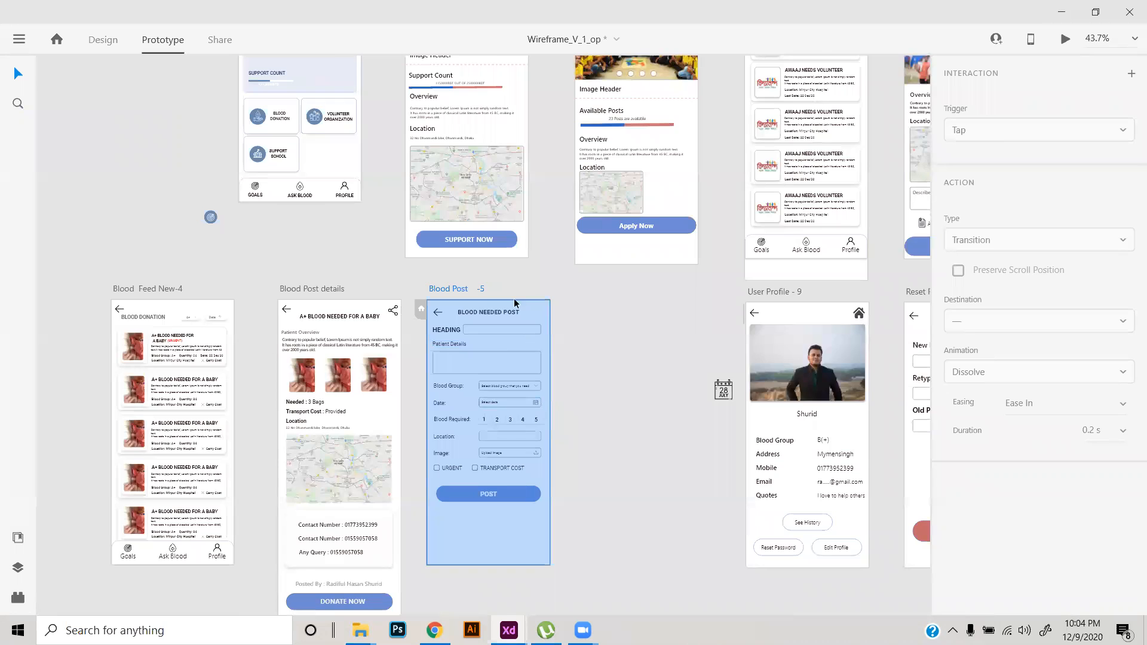
{"action": "scroll", "coordinate": [511, 287], "scroll_direction": "up", "scroll_amount": 3}
{"action": "scroll", "coordinate": [511, 285], "scroll_direction": "up", "scroll_amount": 5}
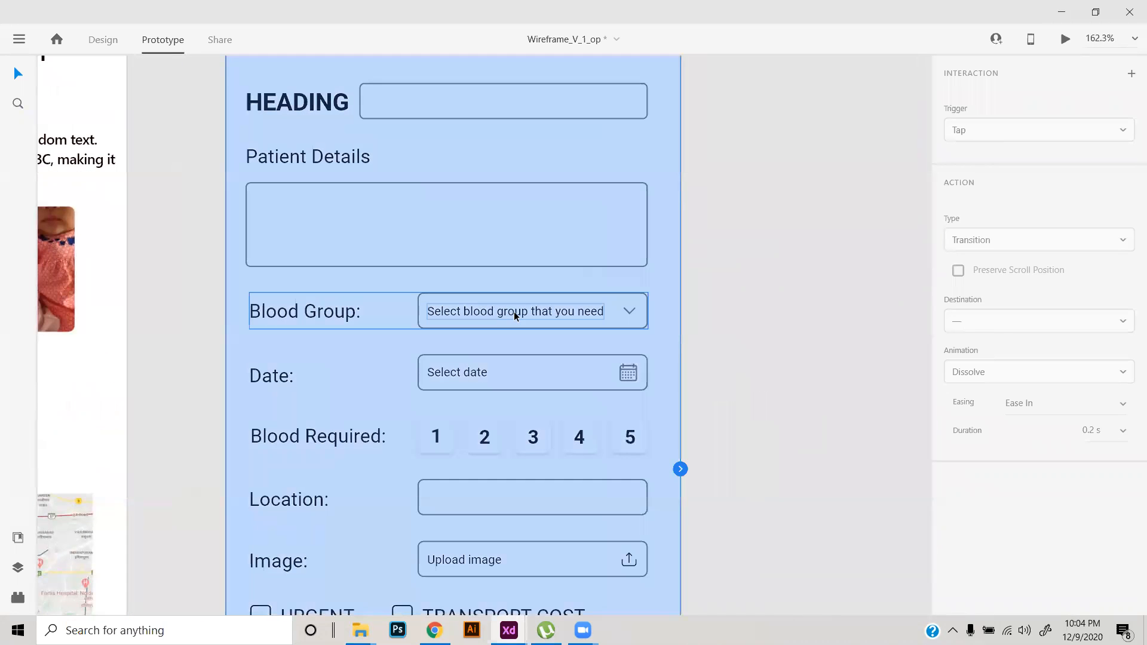
{"action": "left_click", "coordinate": [511, 313]}
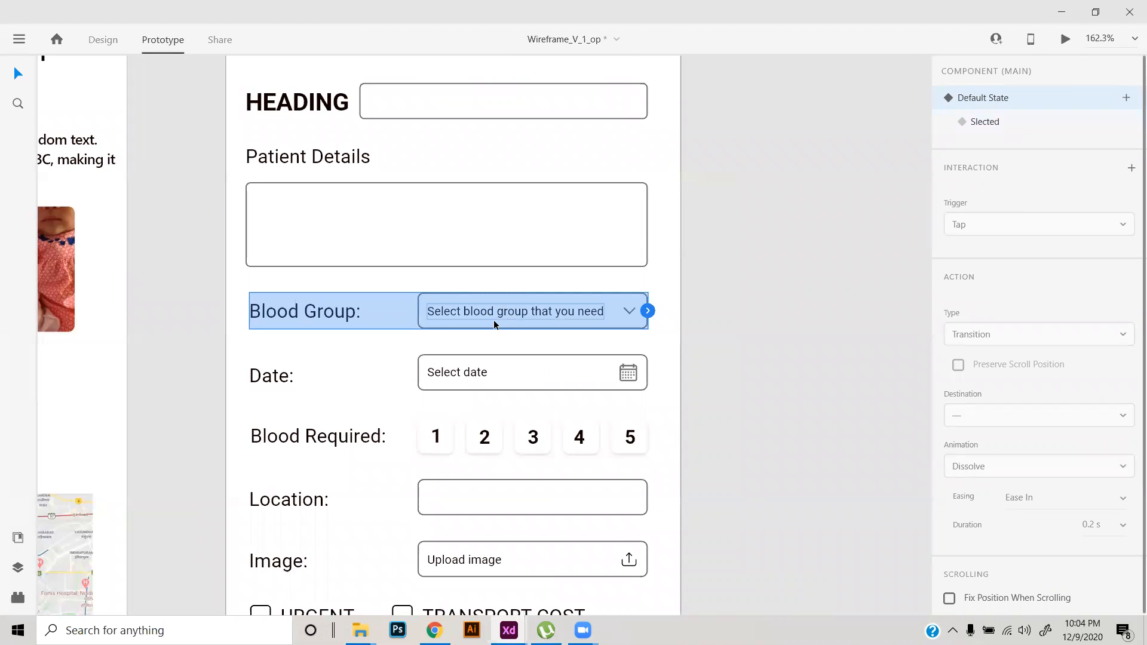
{"action": "left_click", "coordinate": [646, 311]}
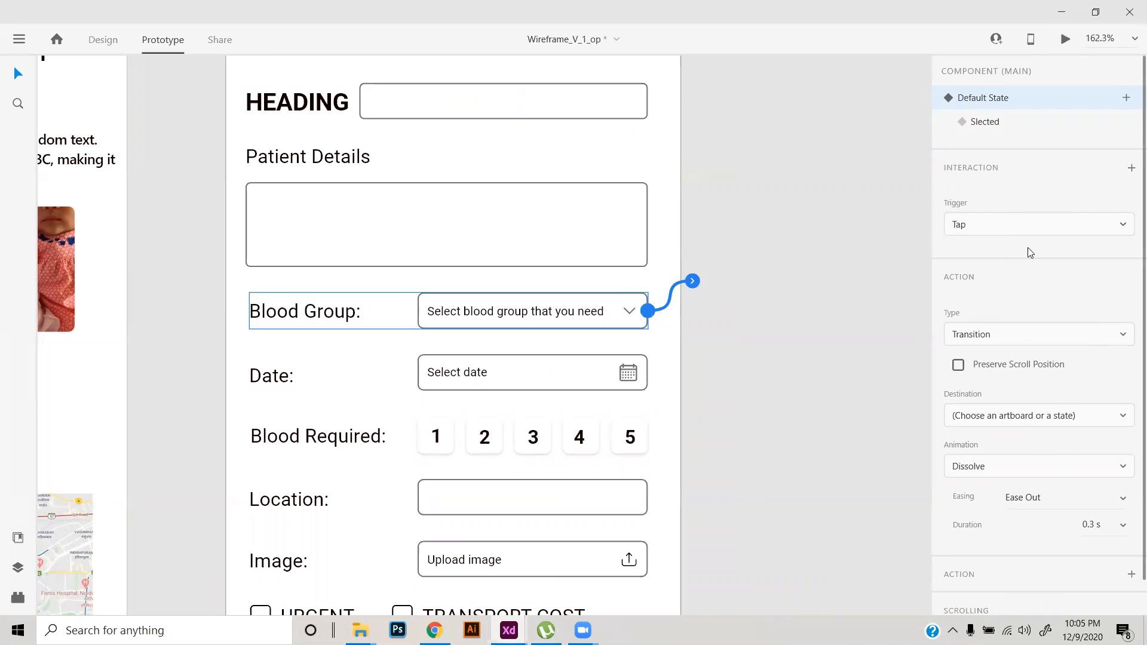
{"action": "left_click", "coordinate": [1036, 123]}
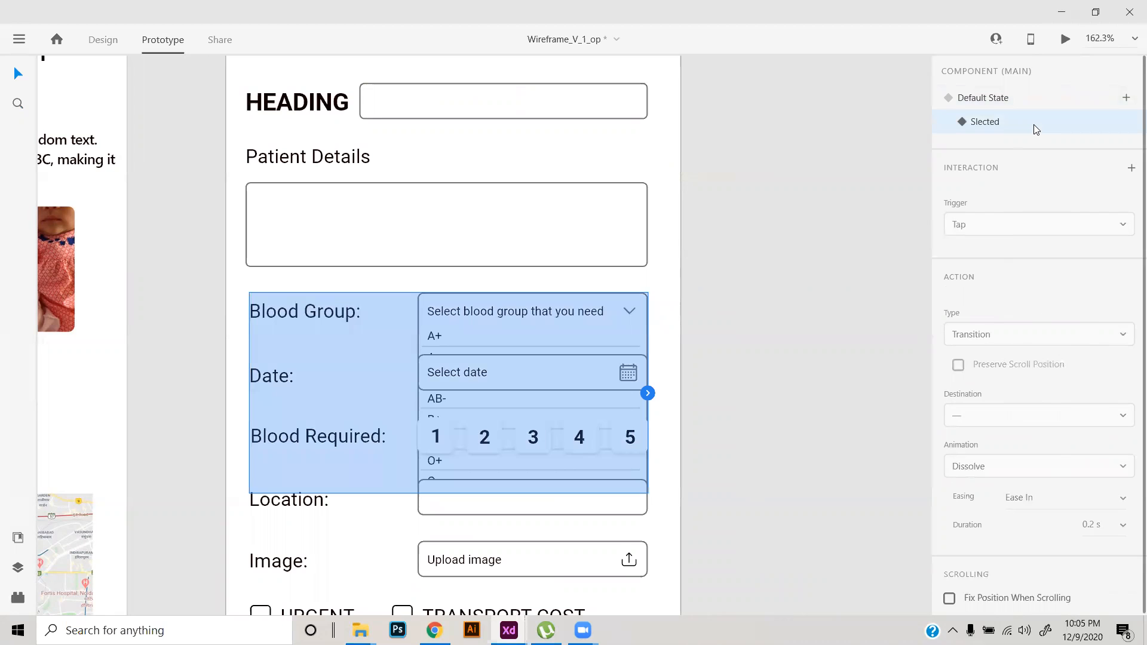
{"action": "key", "text": "ctrl+z"}
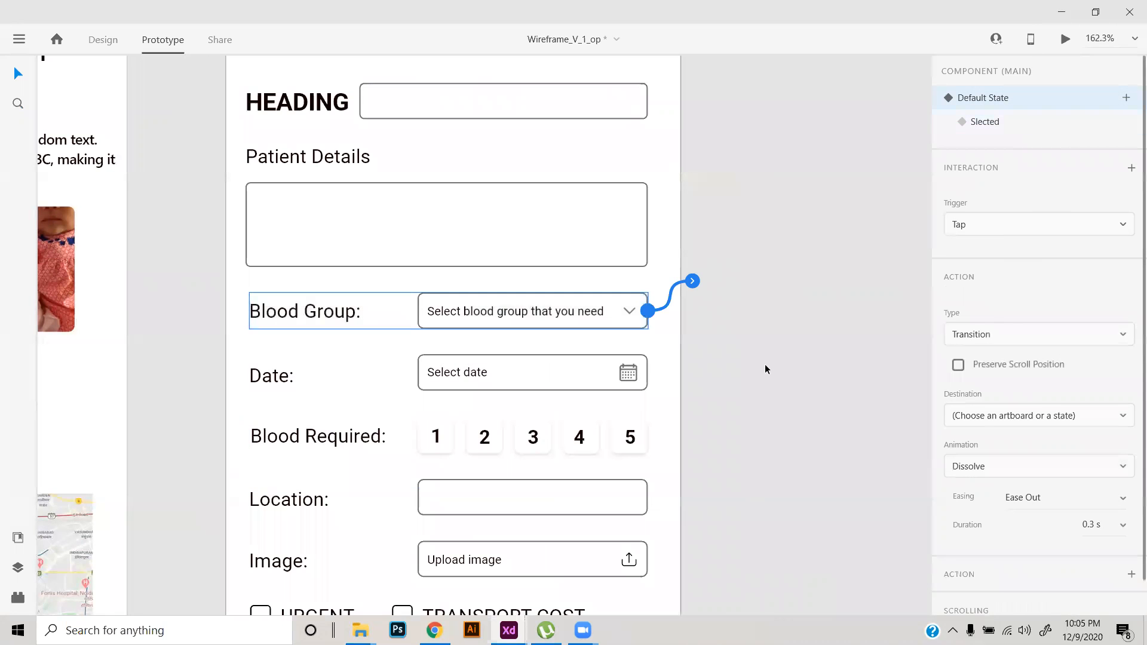
- Return to design mode and check the selected states of the Blood Group and Date components, restoring each to Default State
{"action": "left_click", "coordinate": [103, 40]}
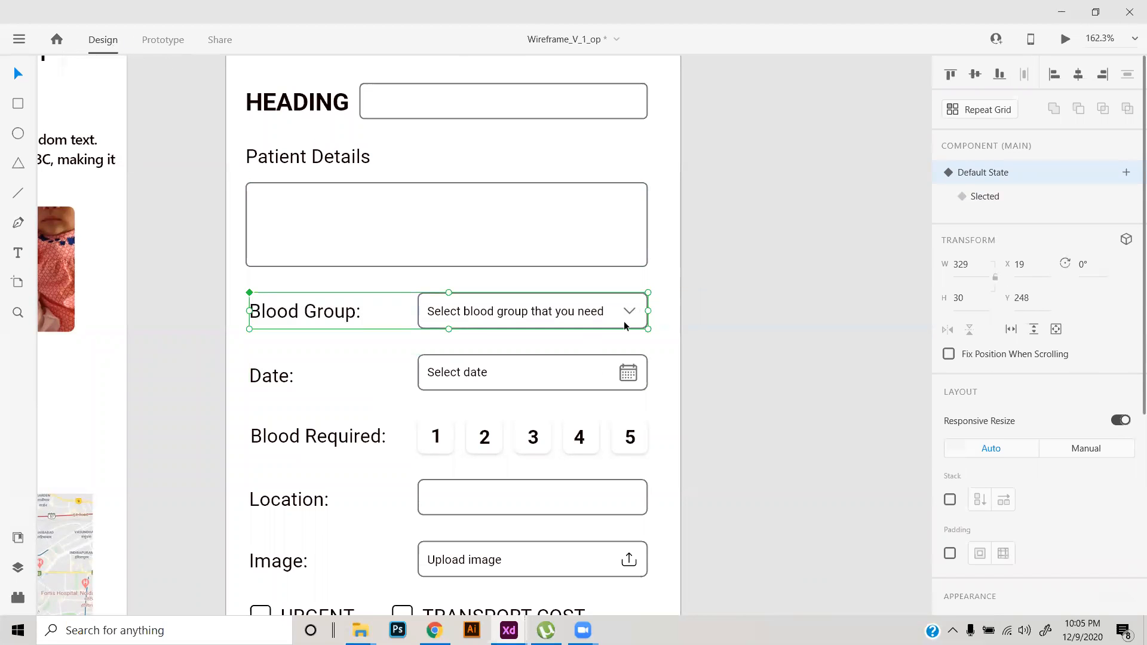
{"action": "left_click", "coordinate": [1019, 198]}
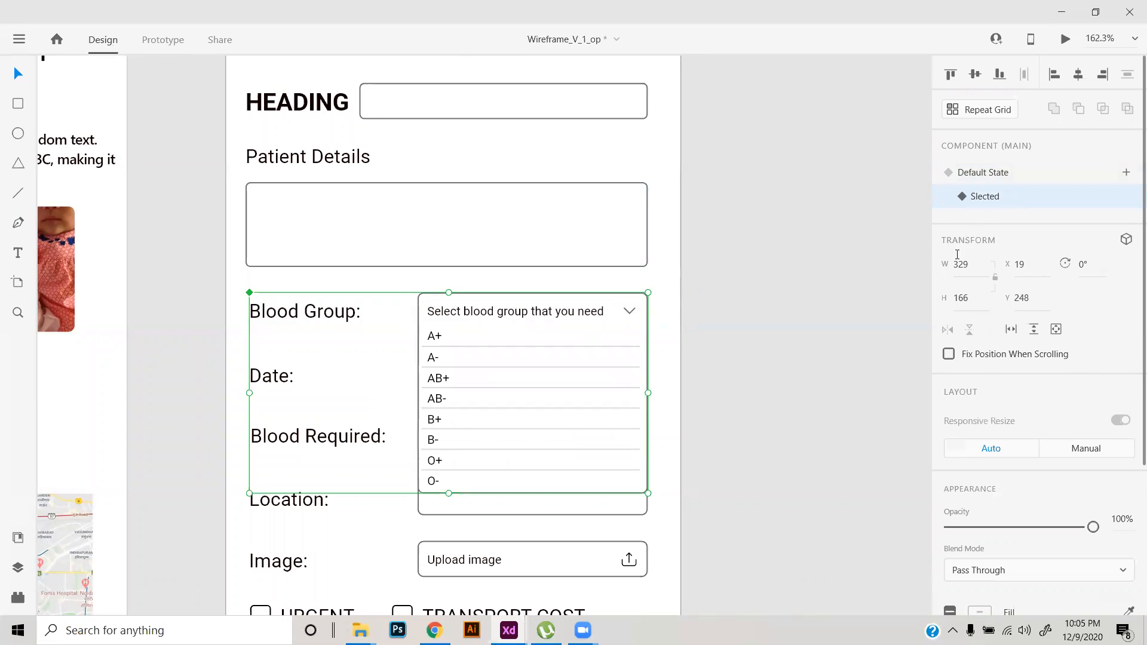
{"action": "left_click", "coordinate": [983, 172]}
{"action": "left_click", "coordinate": [599, 375]}
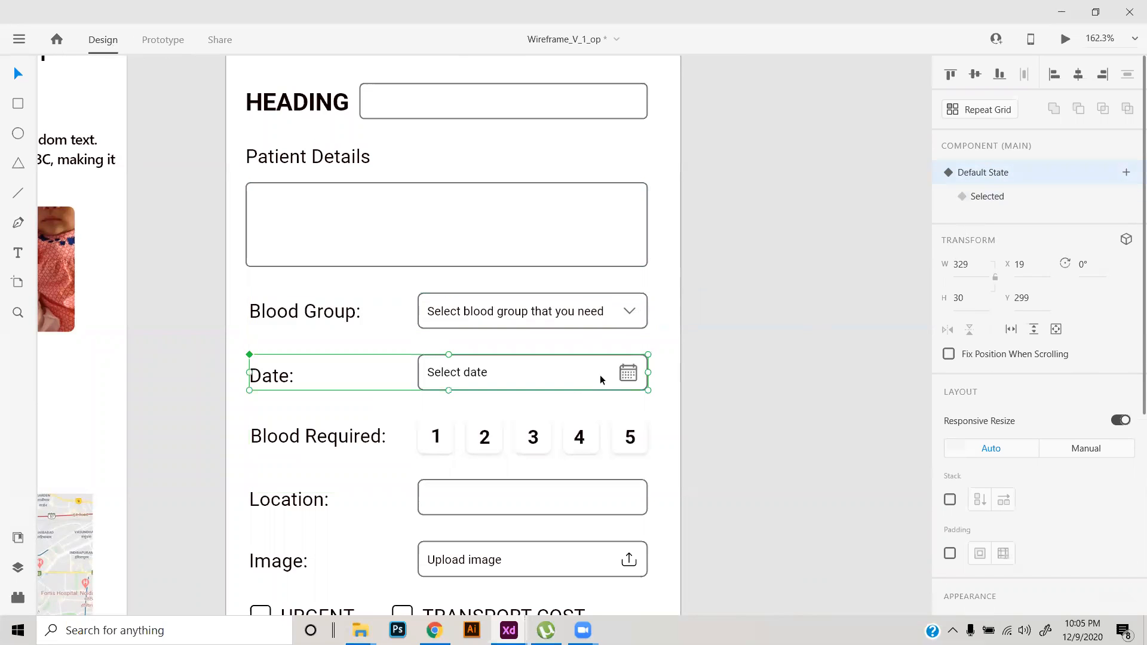
{"action": "left_click", "coordinate": [982, 206]}
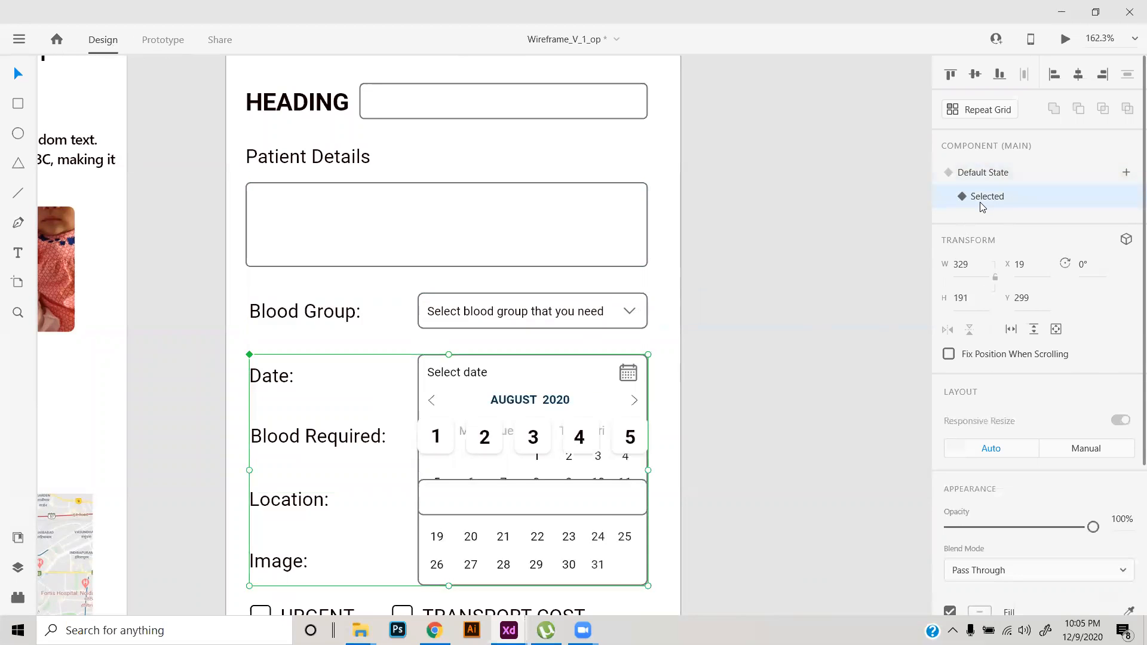
{"action": "left_click", "coordinate": [983, 176]}
- Switch the Blood Required component to its Slected state with number 3 highlighted
{"action": "left_click", "coordinate": [639, 435]}
{"action": "left_click", "coordinate": [1009, 199]}
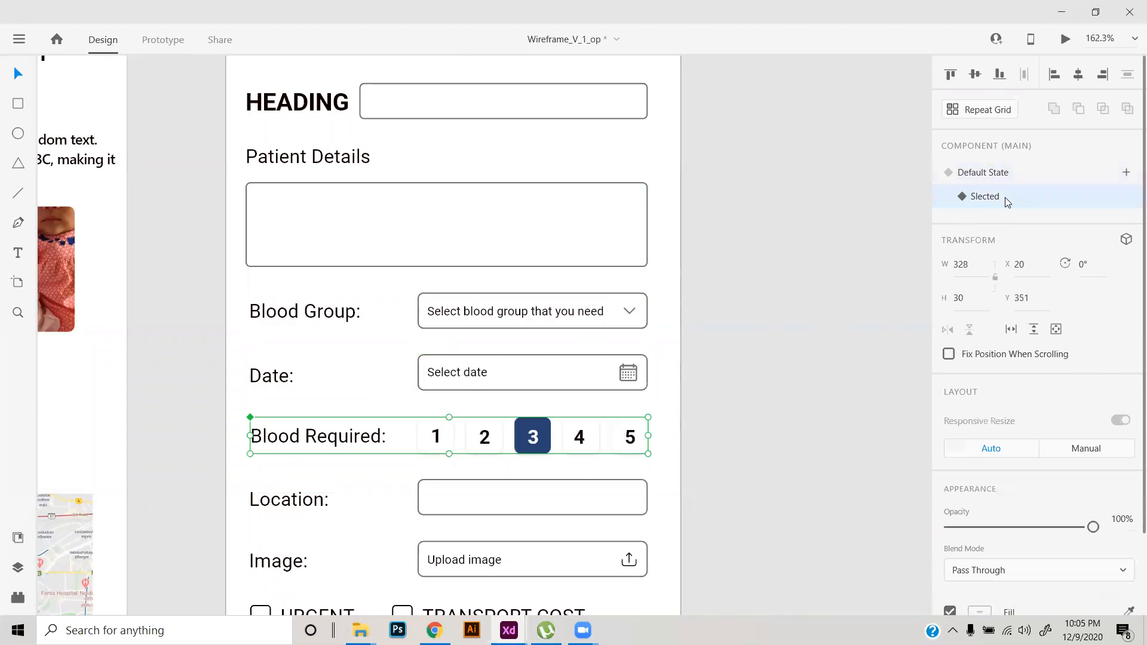
- Check the Location component's Selectedmap state and return the component to its Default State
{"action": "left_click", "coordinate": [618, 512]}
{"action": "scroll", "coordinate": [617, 533], "scroll_direction": "down", "scroll_amount": 2}
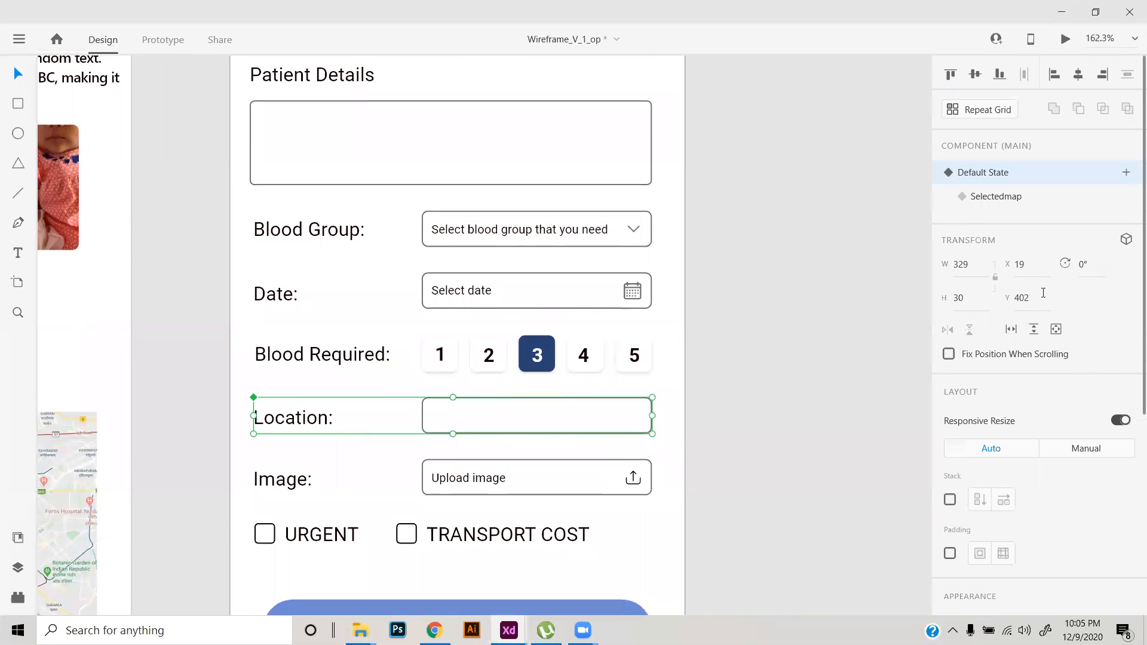
{"action": "left_click", "coordinate": [1042, 211]}
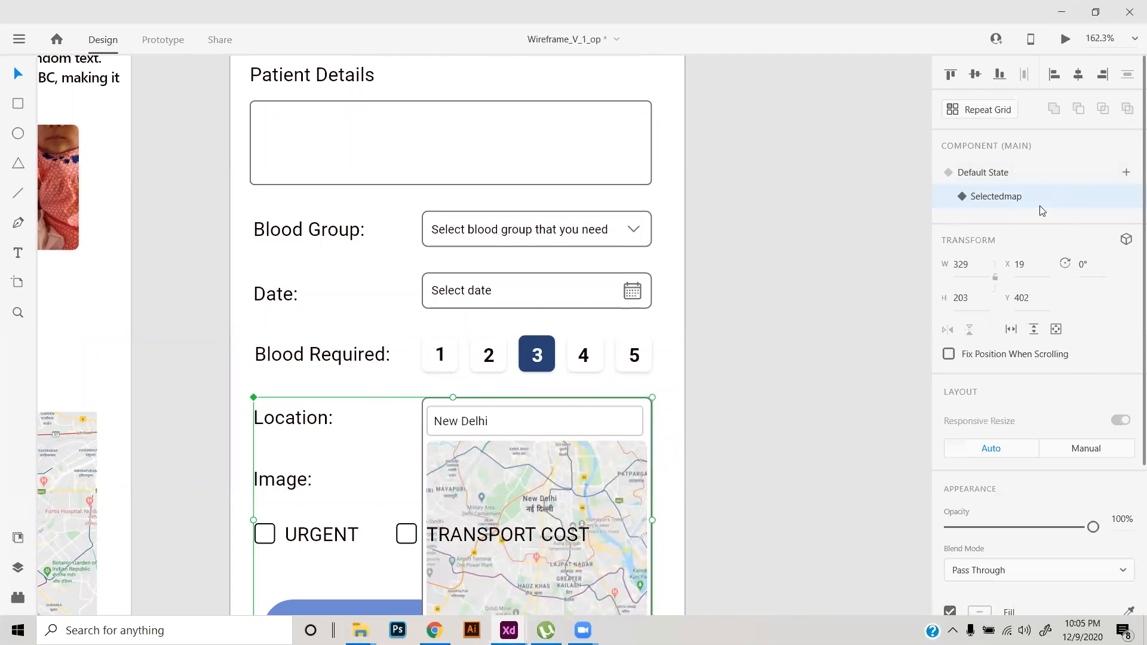
{"action": "left_click", "coordinate": [881, 314]}
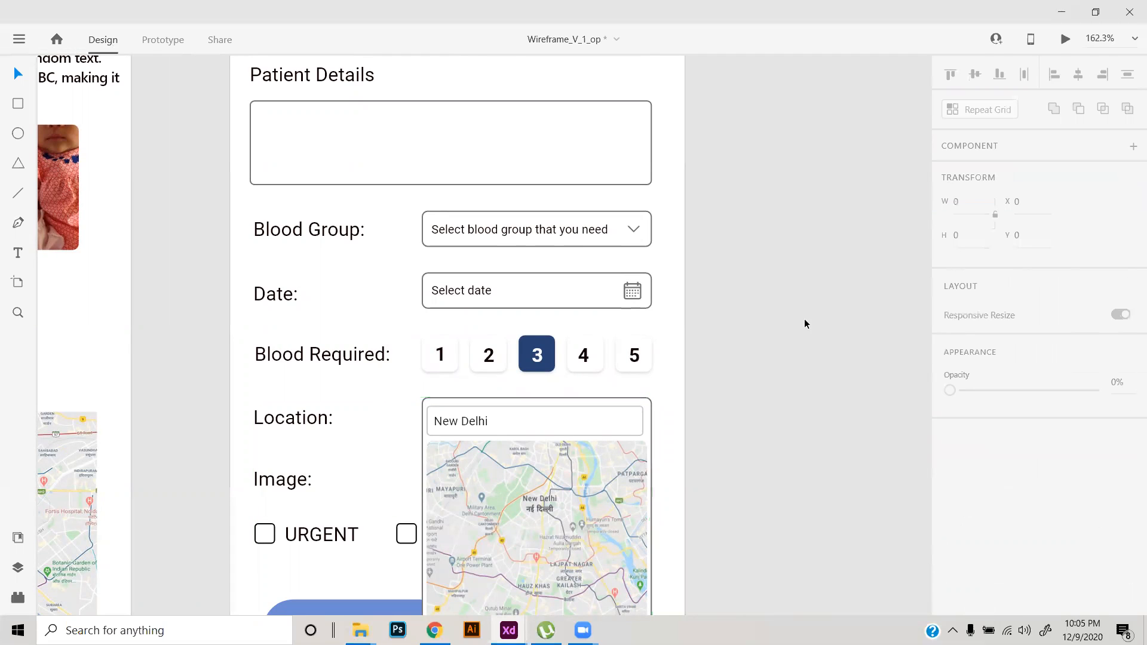
{"action": "left_click", "coordinate": [540, 428]}
{"action": "left_click", "coordinate": [1032, 170]}
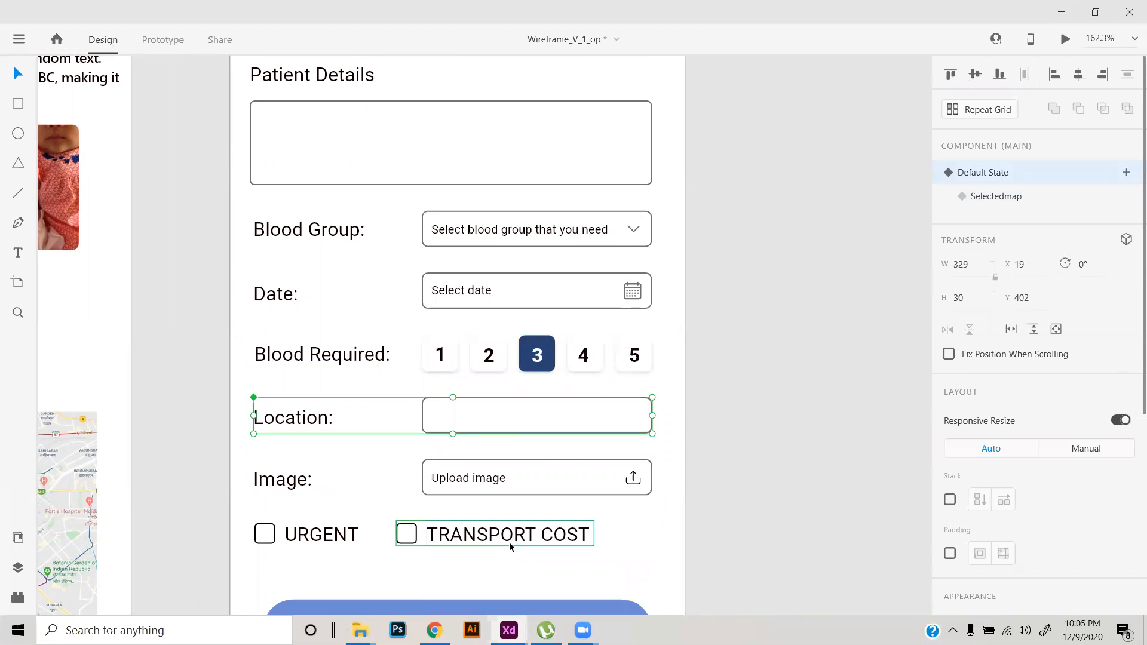
- In prototyping mode, add a Tap interaction to the Blood Group component with its Slected state as destination, using Auto-Animate
{"action": "scroll", "coordinate": [529, 484], "scroll_direction": "down", "scroll_amount": 1}
{"action": "left_click", "coordinate": [164, 41]}
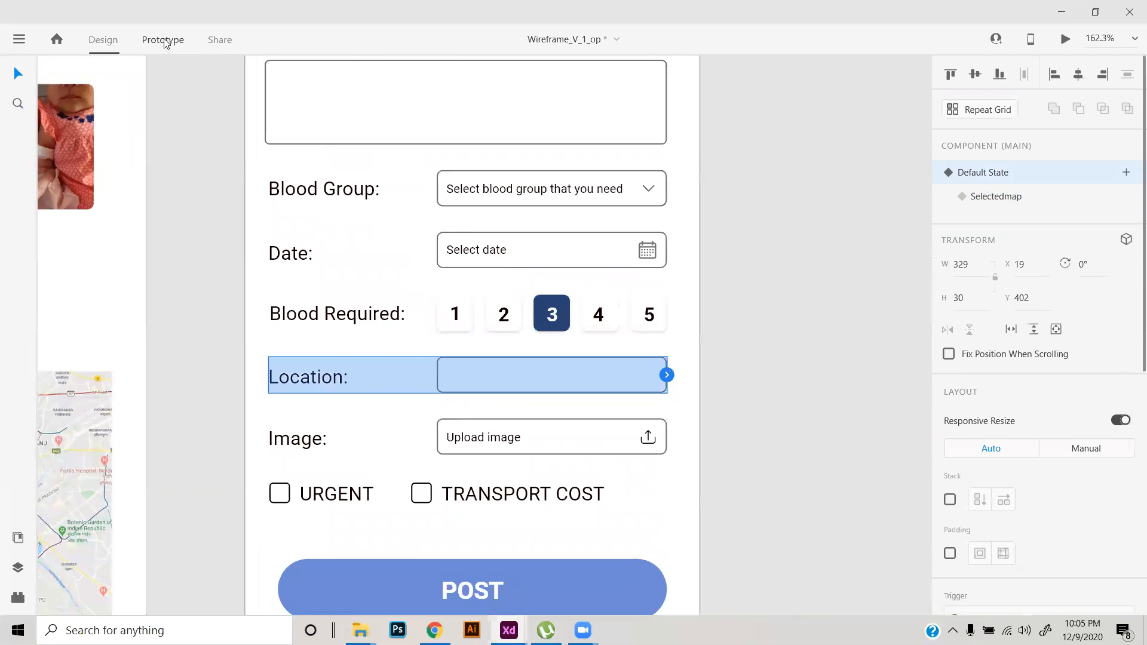
{"action": "scroll", "coordinate": [546, 403], "scroll_direction": "up", "scroll_amount": 2}
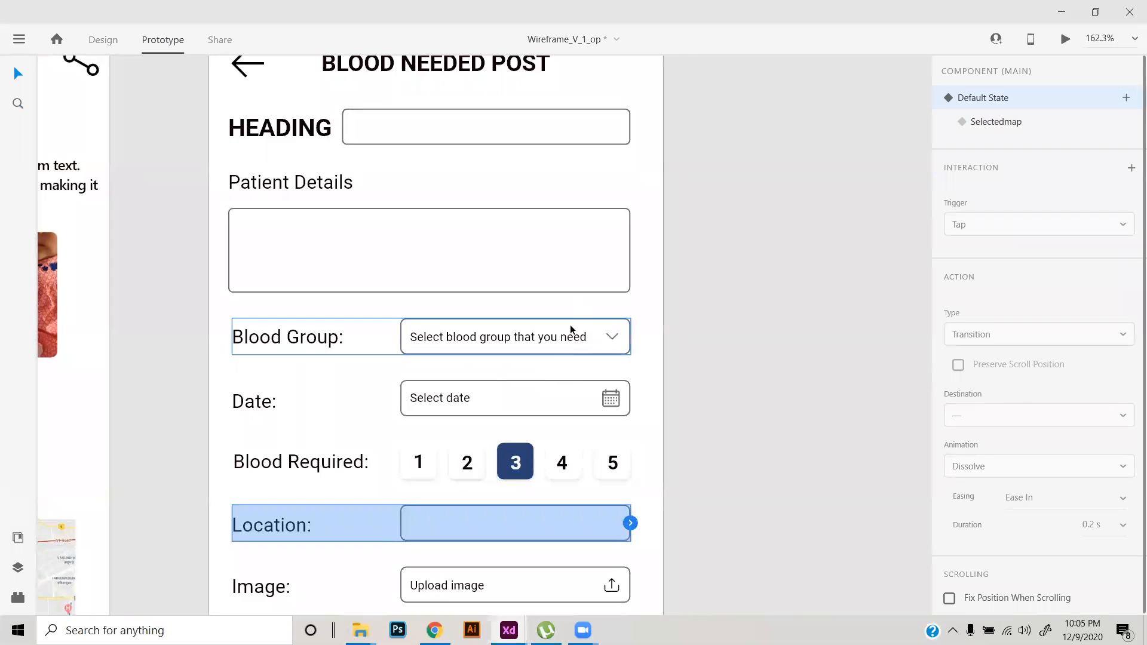
{"action": "left_click", "coordinate": [563, 353]}
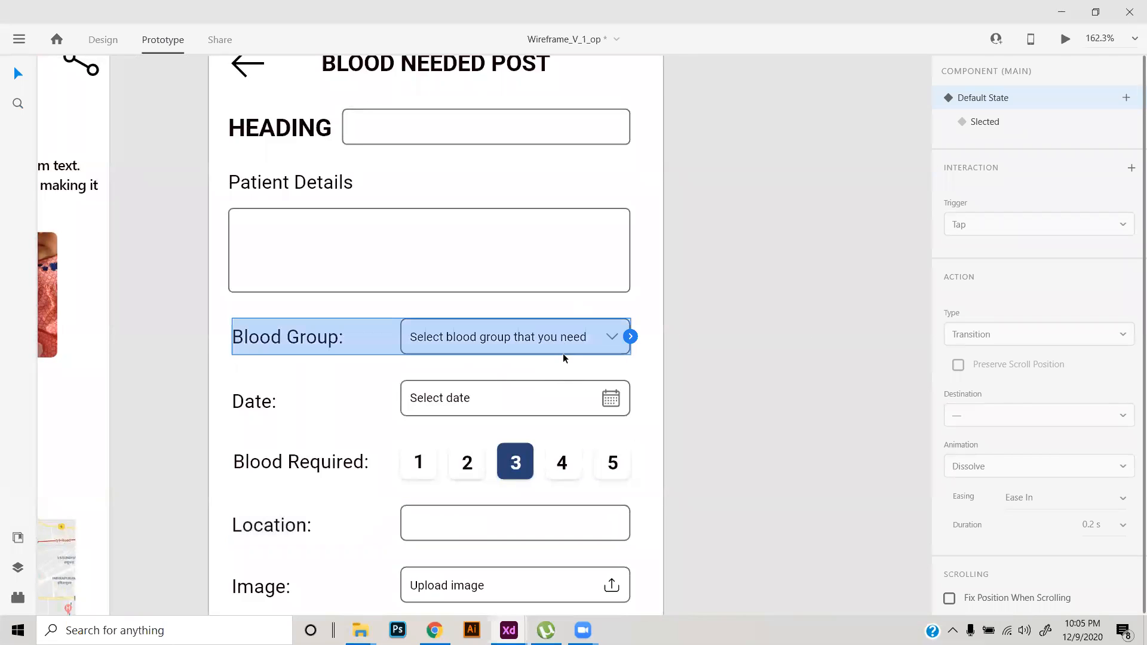
{"action": "left_click", "coordinate": [630, 337]}
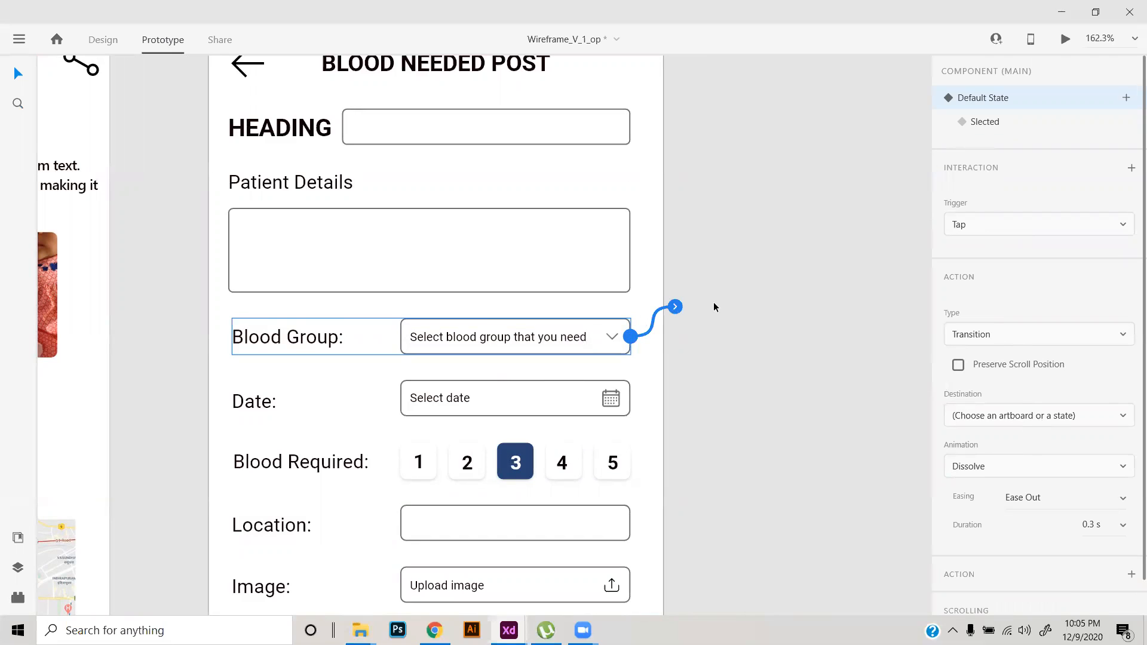
{"action": "left_click", "coordinate": [1046, 418]}
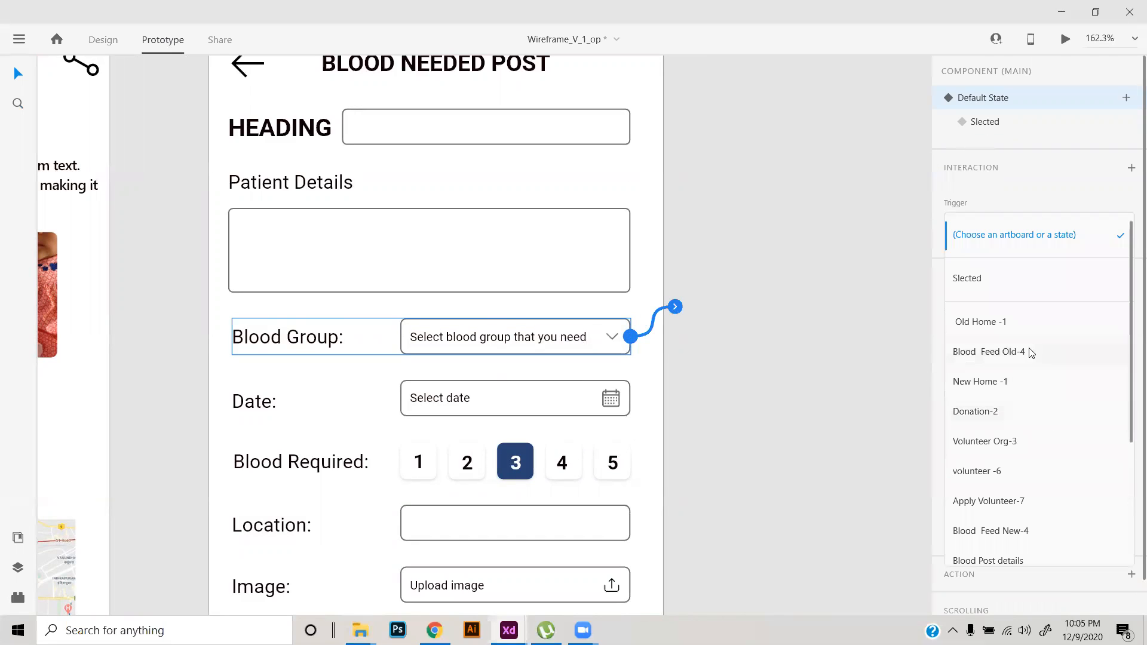
{"action": "left_click", "coordinate": [994, 292]}
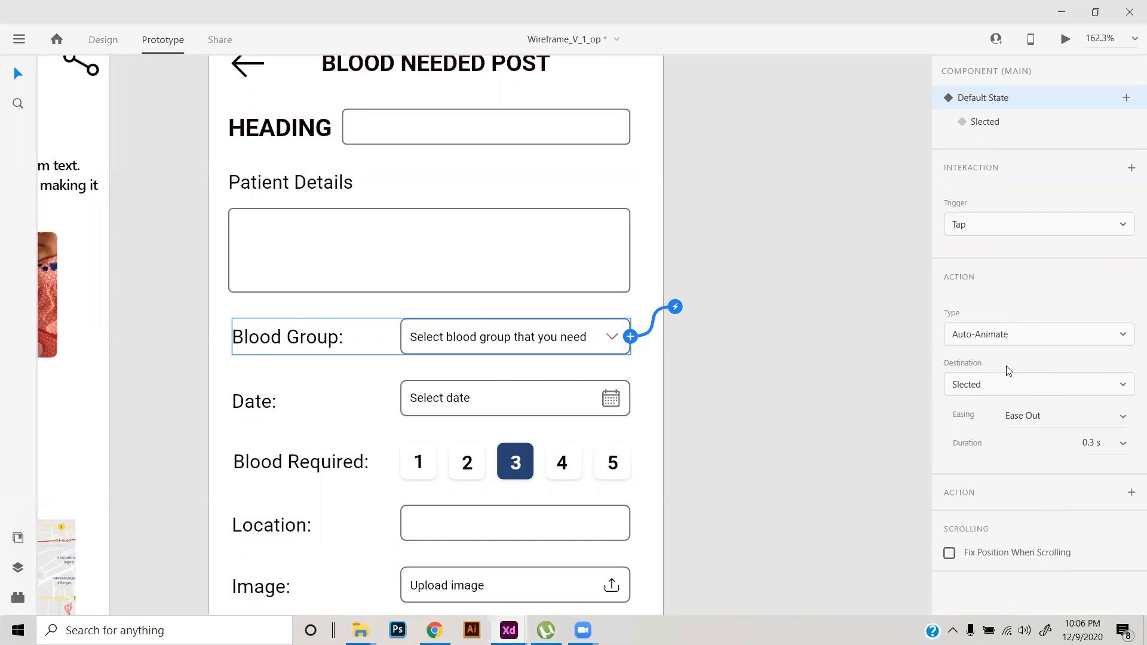
- Preview the form, test opening the Blood Group dropdown, and close the preview
{"action": "left_click", "coordinate": [1064, 41]}
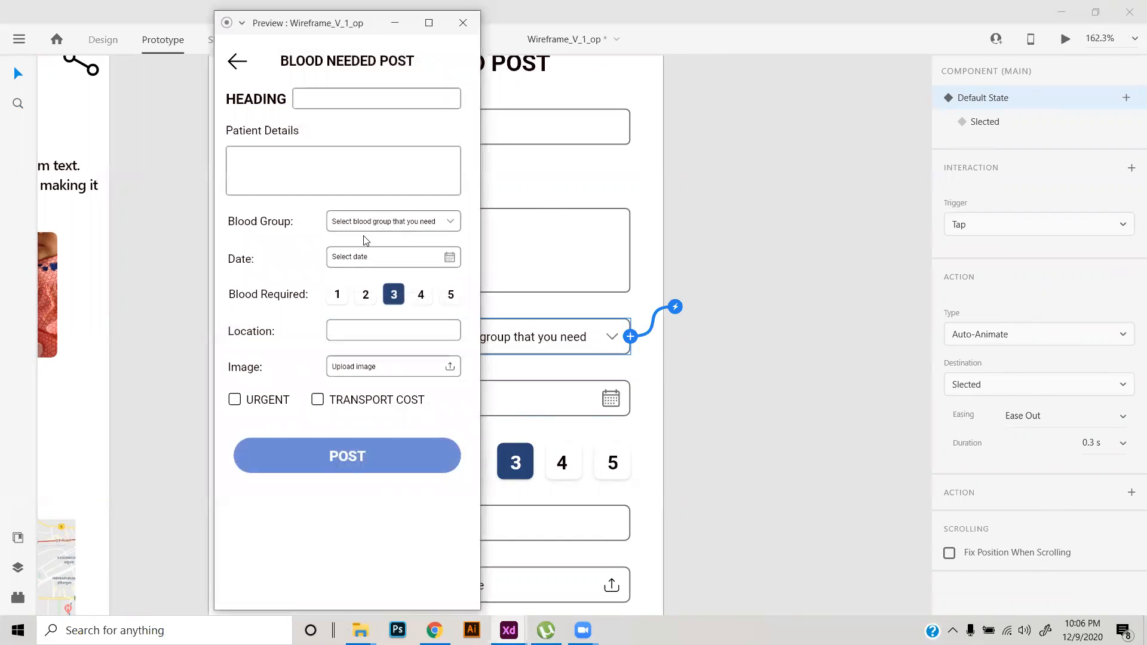
{"action": "left_click", "coordinate": [389, 221]}
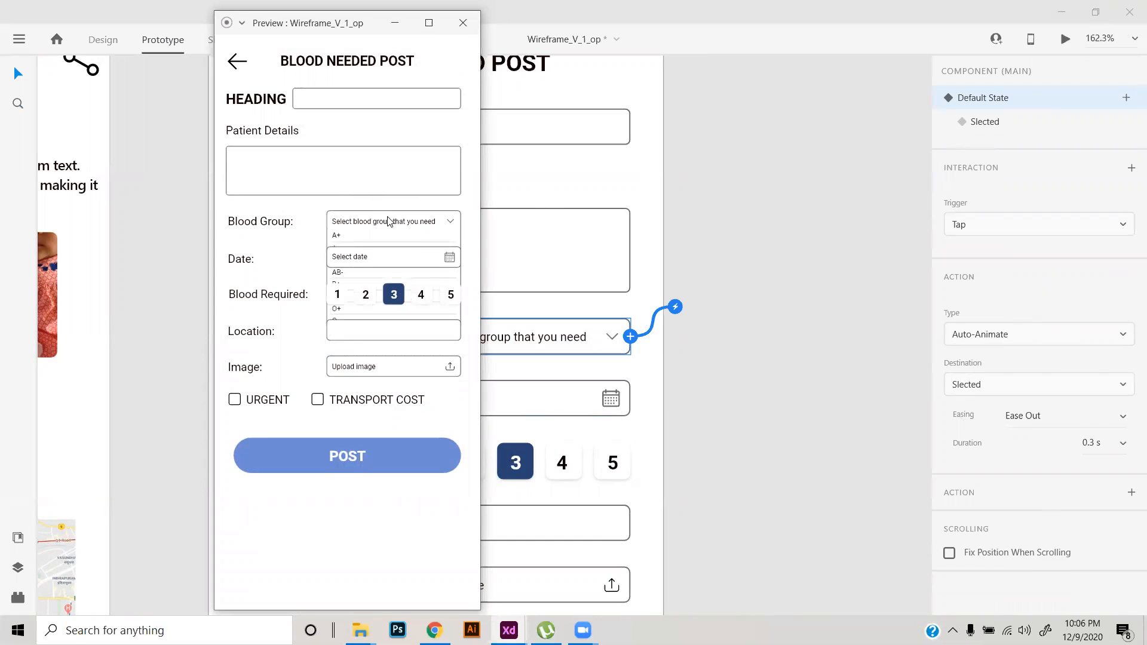
{"action": "left_click", "coordinate": [463, 23]}
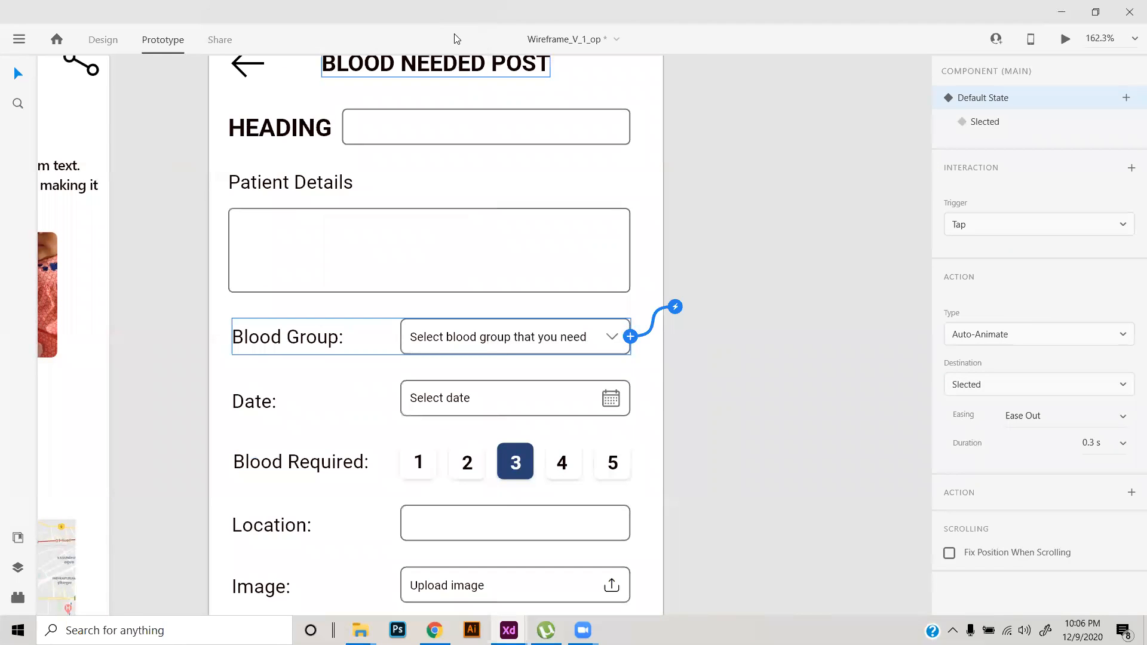
- Inspect the Location, Blood Required, Date and Blood Group components one by one in design mode
{"action": "left_click", "coordinate": [689, 410]}
{"action": "scroll", "coordinate": [622, 428], "scroll_direction": "down", "scroll_amount": 2}
{"action": "scroll", "coordinate": [622, 429], "scroll_direction": "left", "scroll_amount": 2}
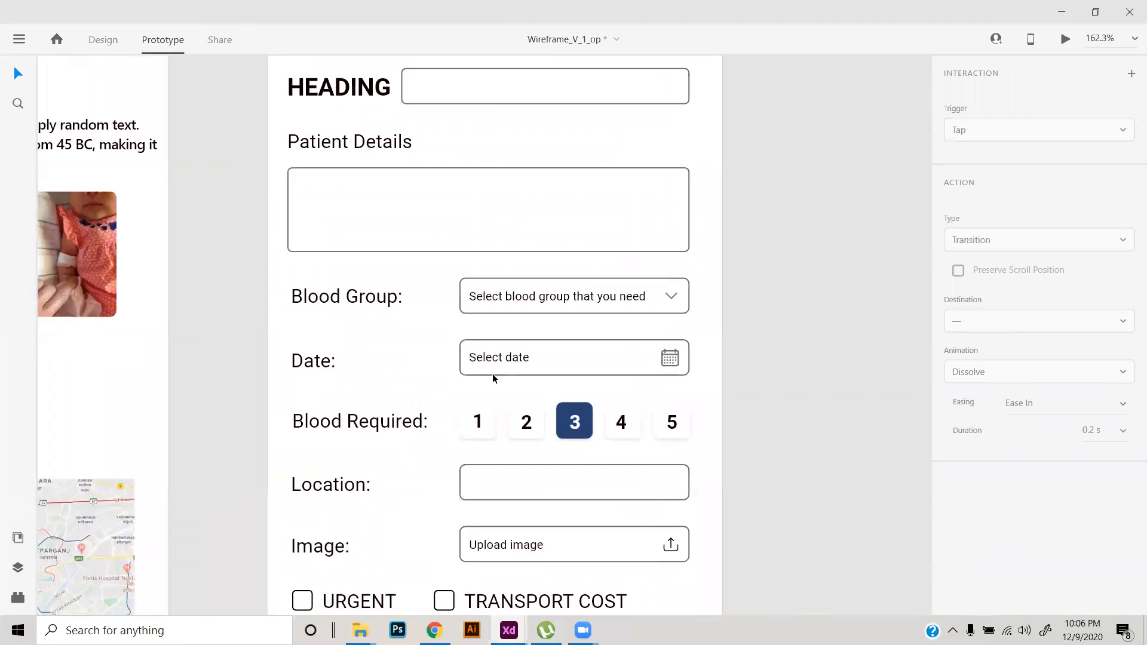
{"action": "key", "text": "ctrl+1"}
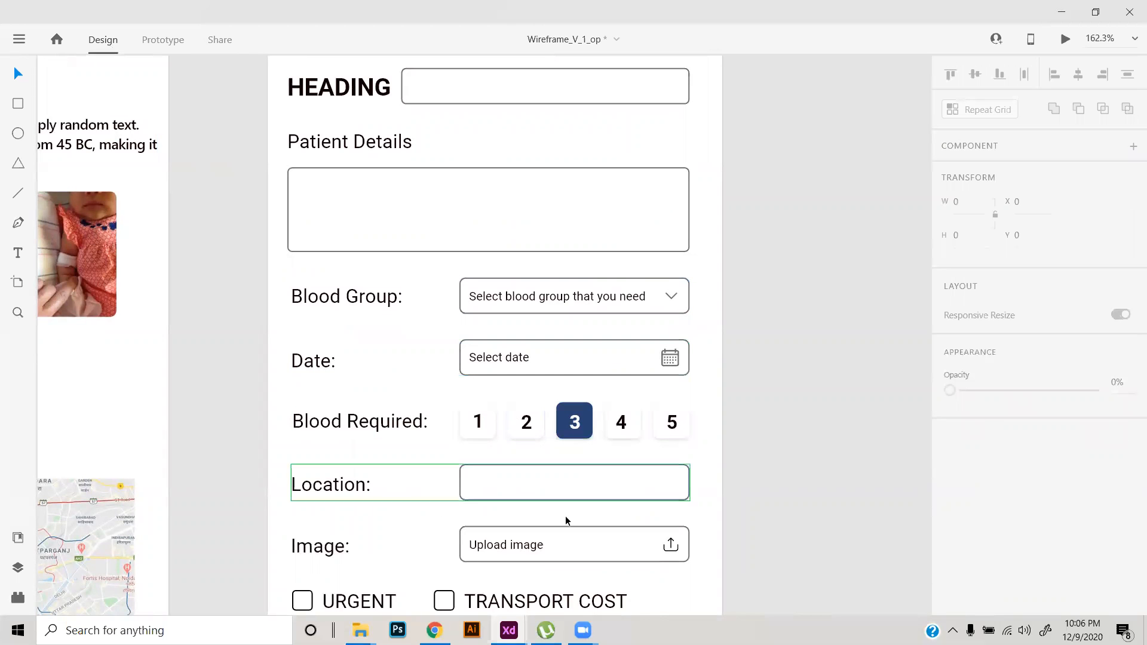
{"action": "scroll", "coordinate": [549, 537], "scroll_direction": "down", "scroll_amount": 1}
{"action": "left_click", "coordinate": [545, 461]}
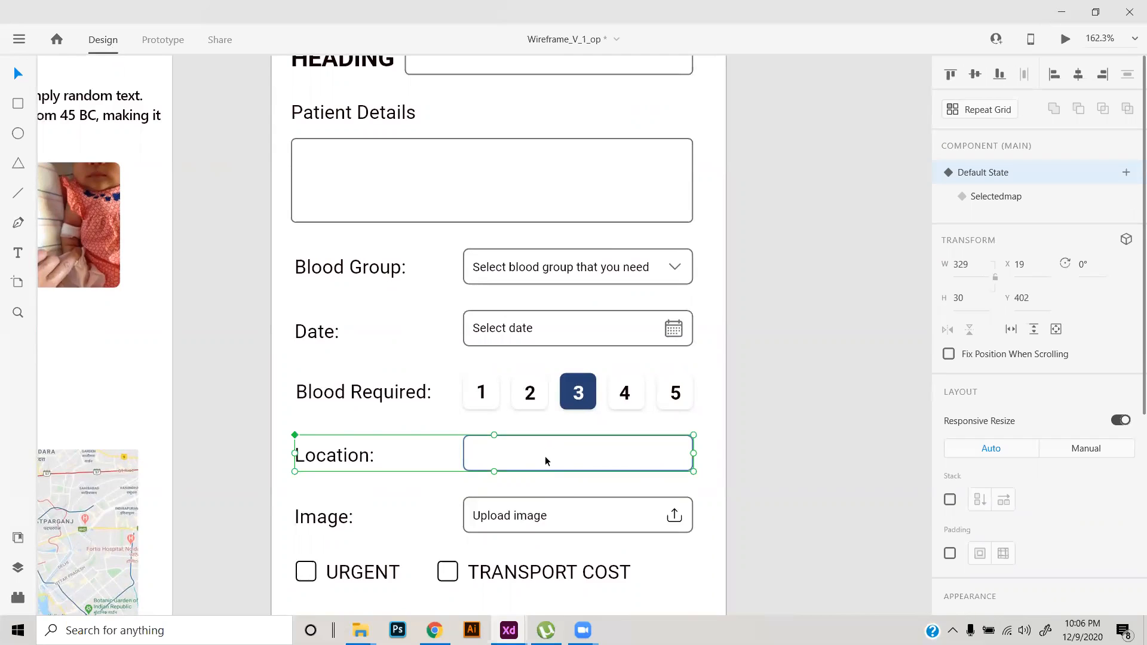
{"action": "left_click", "coordinate": [527, 385]}
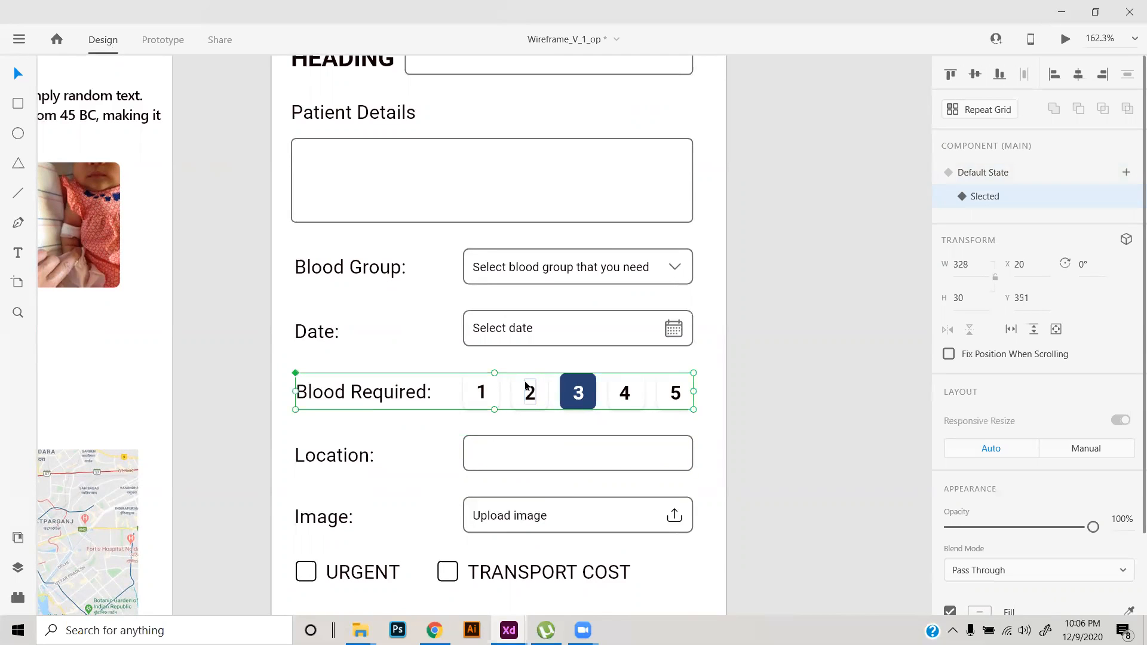
{"action": "left_click", "coordinate": [517, 333]}
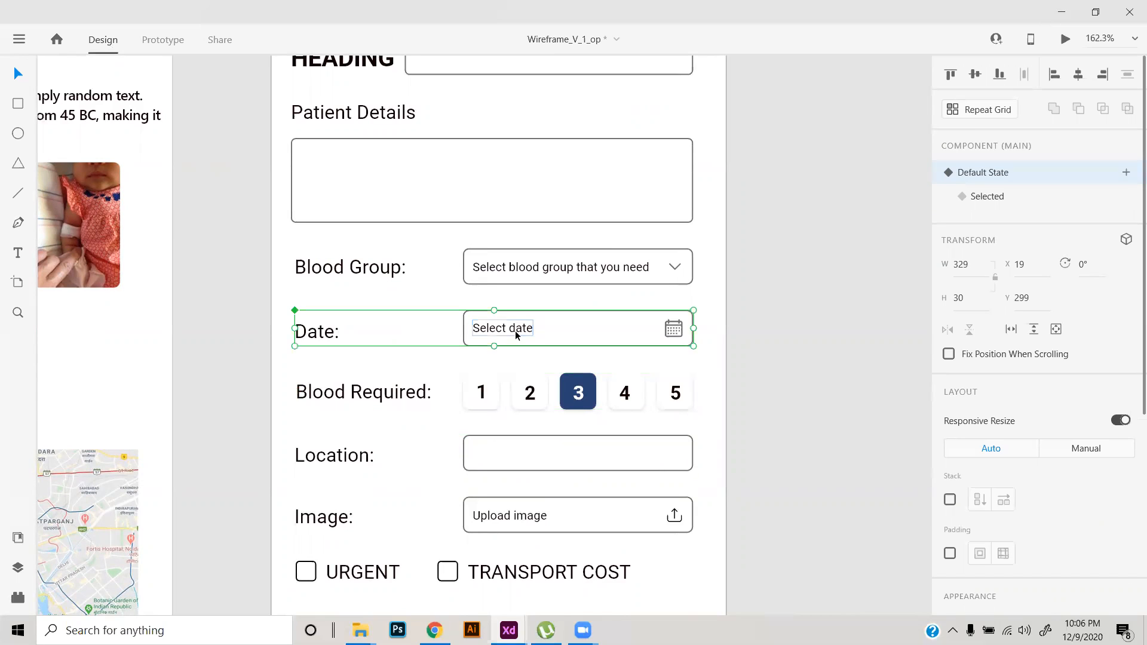
{"action": "left_click", "coordinate": [523, 274]}
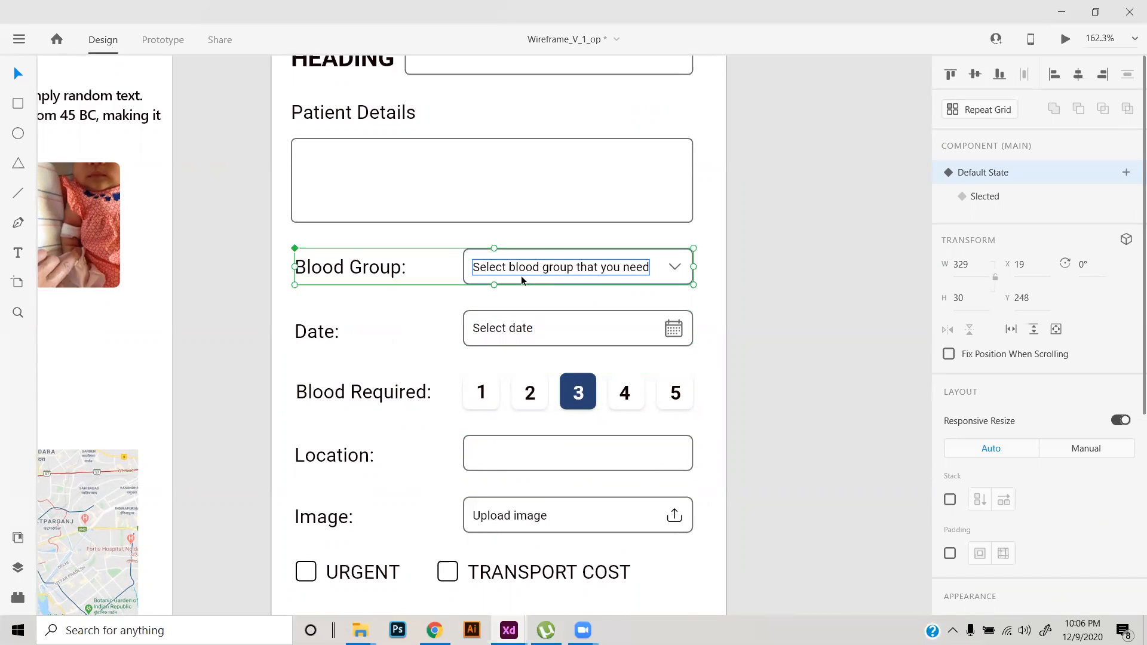
- Review the Blood Group component's interaction in prototyping mode and test its dropdown again in a new preview
{"action": "left_click", "coordinate": [162, 40]}
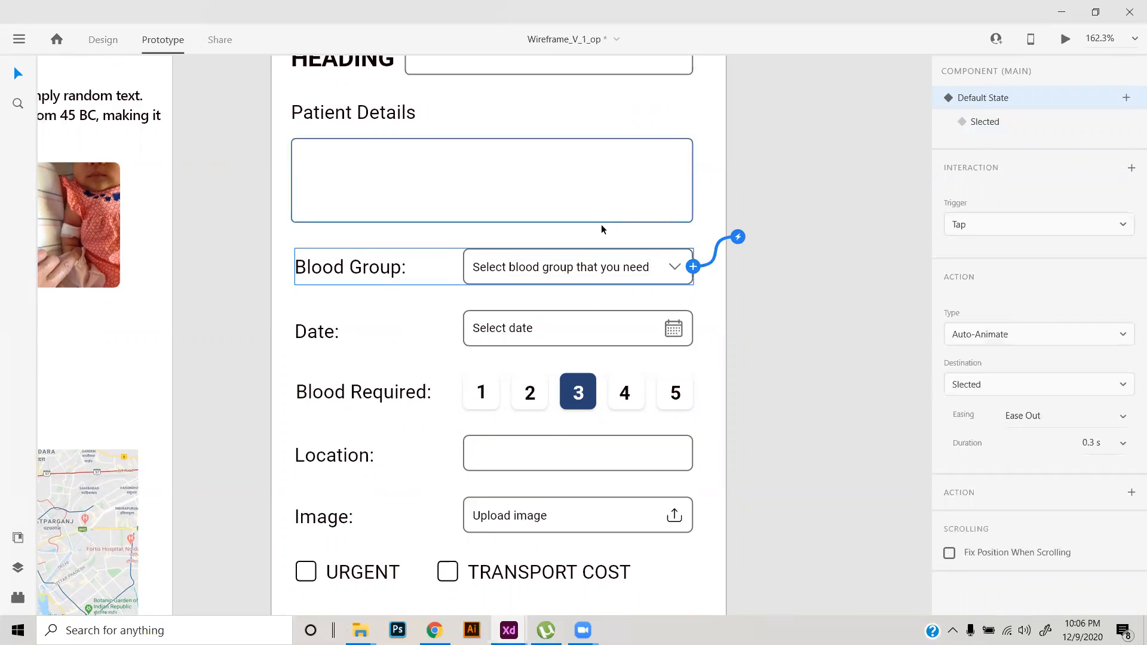
{"action": "left_click", "coordinate": [101, 39]}
{"action": "left_click", "coordinate": [553, 274]}
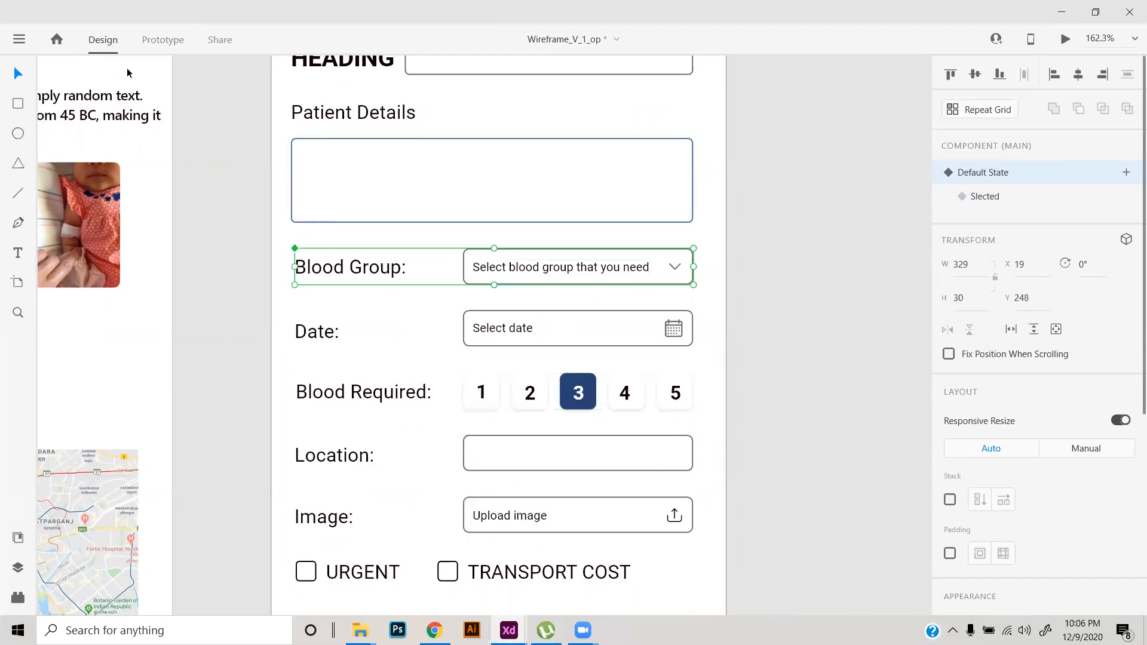
{"action": "left_click", "coordinate": [171, 41]}
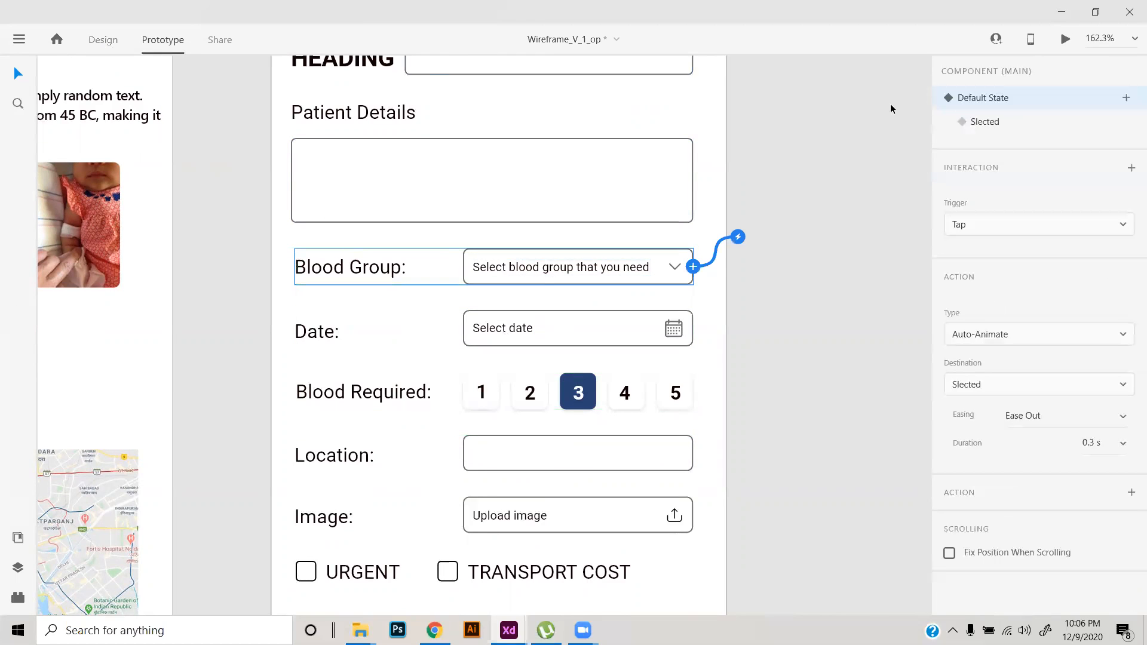
{"action": "left_click", "coordinate": [1057, 43]}
{"action": "left_click", "coordinate": [444, 229]}
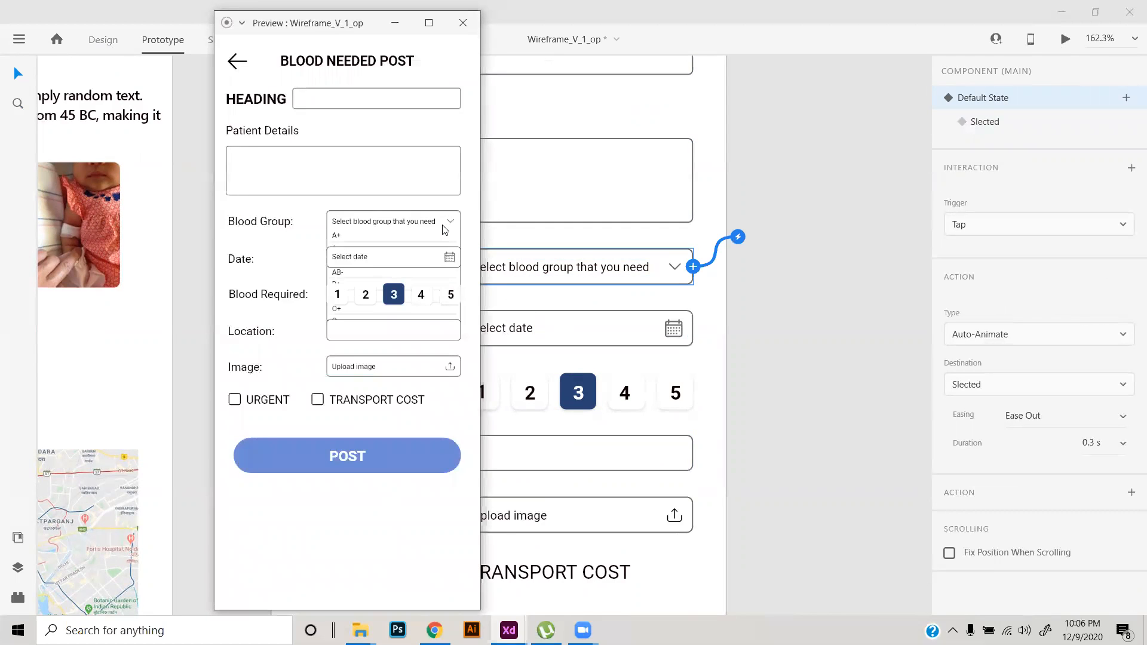
{"action": "left_click", "coordinate": [463, 24]}
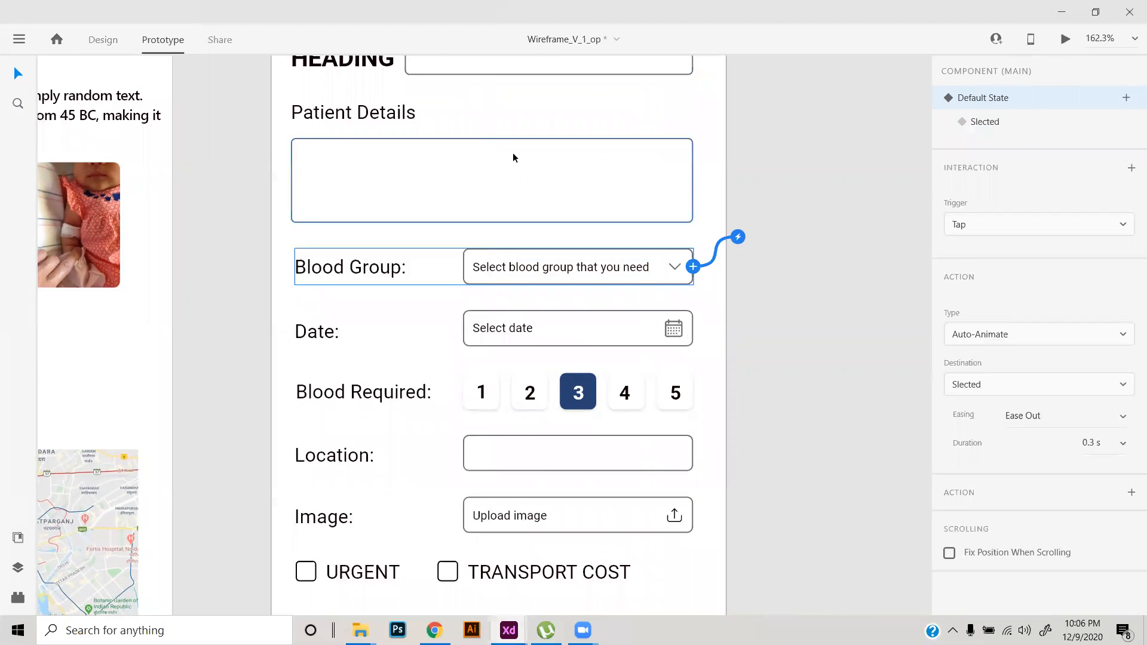
- Switch the Location component to its Selectedmap state to look at the expanded map
{"action": "left_click", "coordinate": [578, 464]}
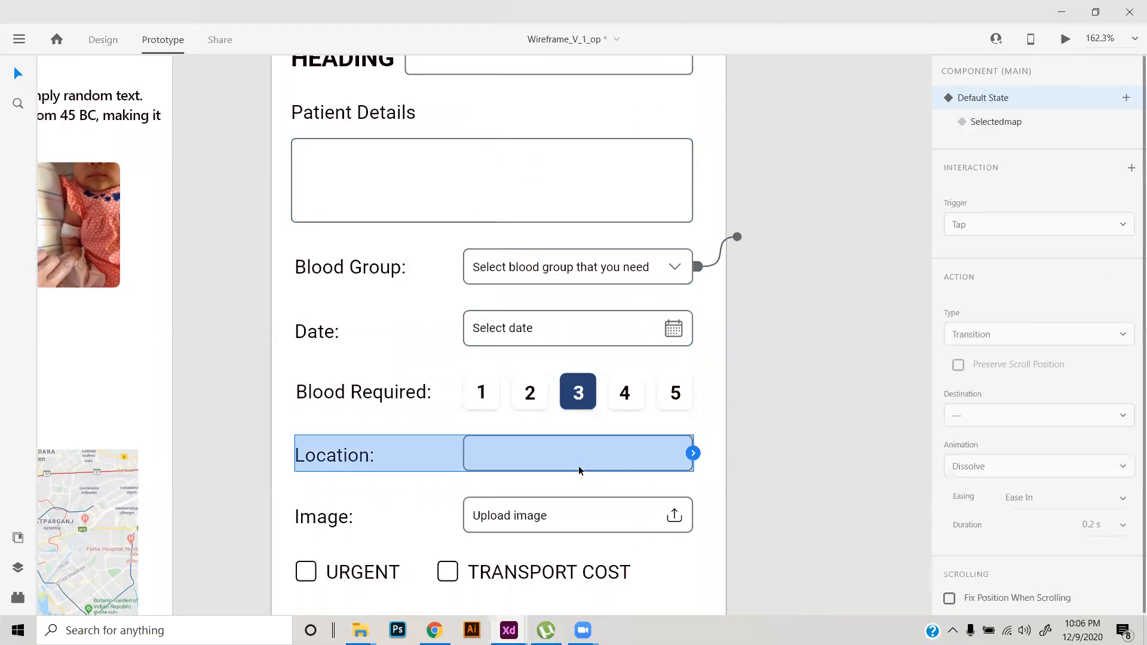
{"action": "left_click", "coordinate": [1008, 133]}
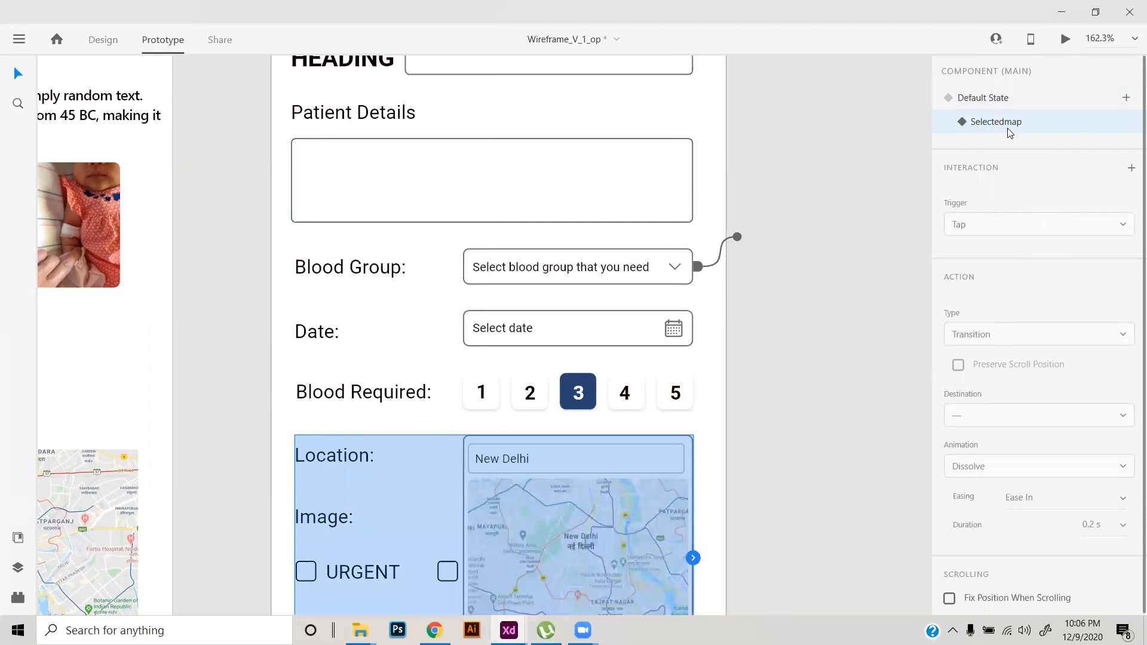
{"action": "left_click", "coordinate": [799, 437]}
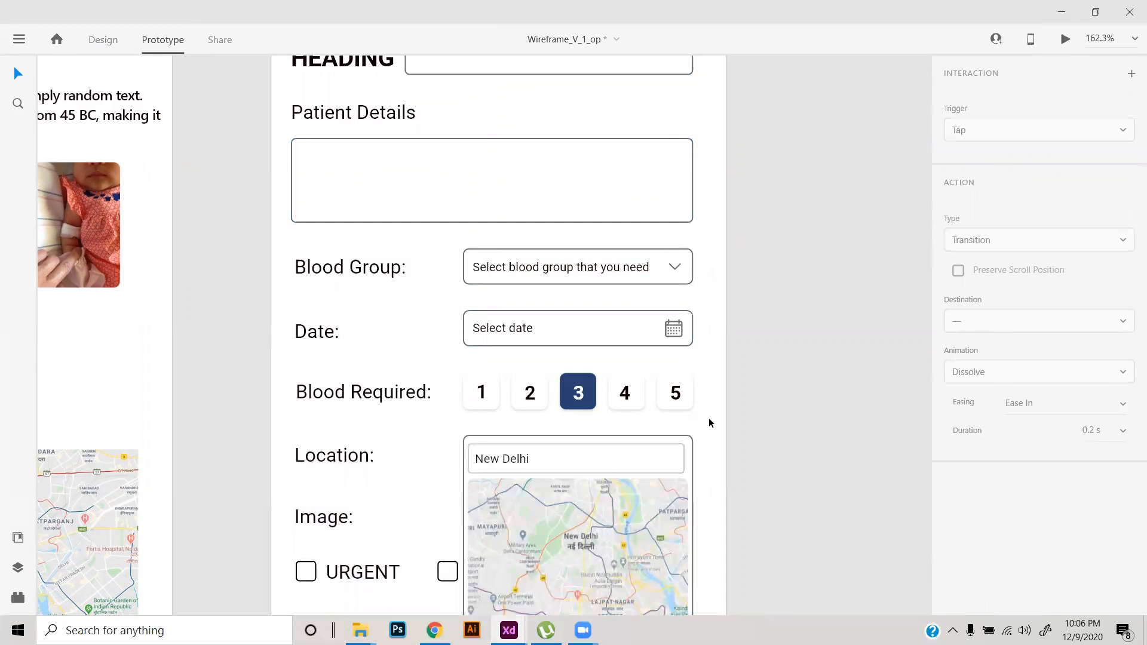
- Return the Blood Required and Location components to their Default State
{"action": "left_click", "coordinate": [669, 399]}
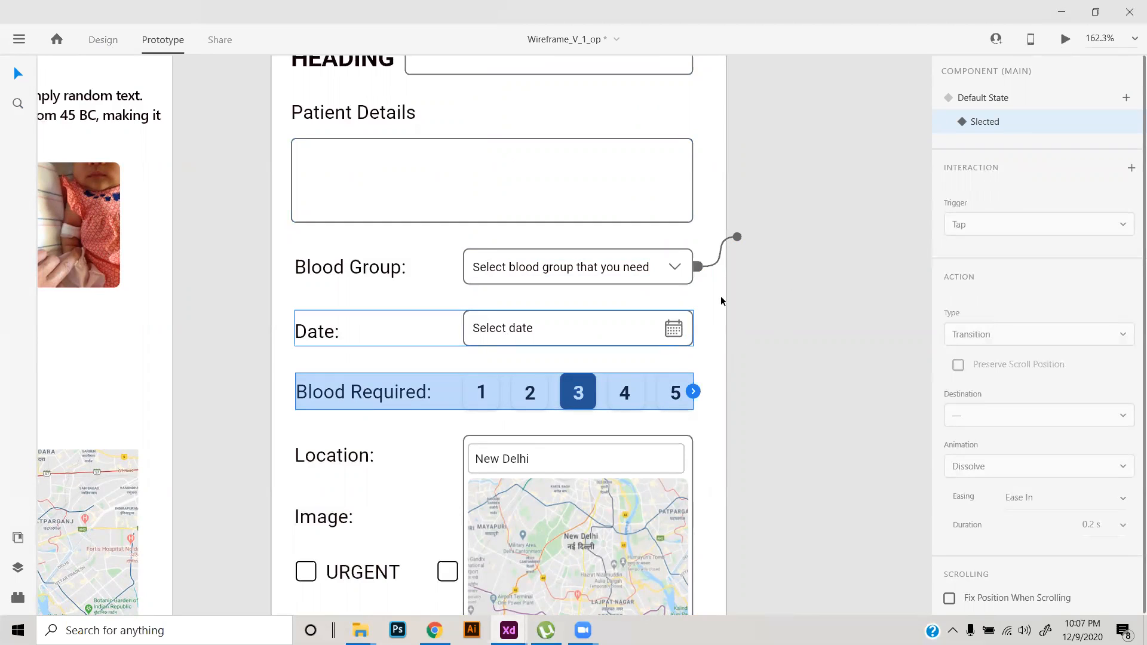
{"action": "key", "text": "ctrl+z"}
{"action": "key", "text": "ctrl+z"}
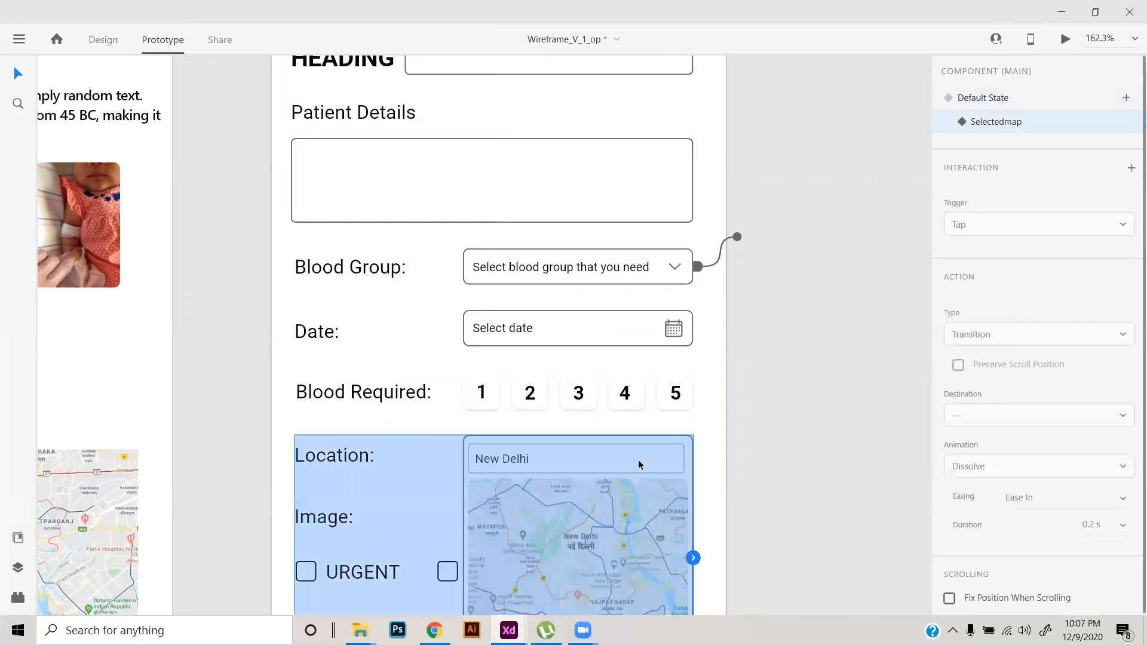
{"action": "left_click", "coordinate": [999, 99]}
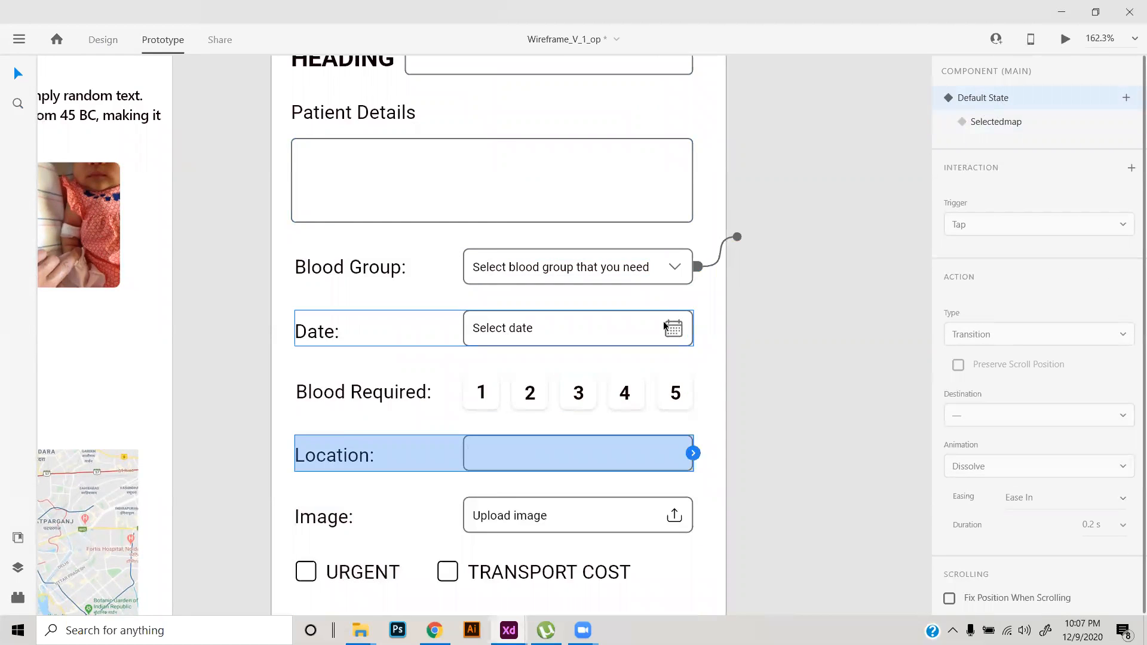
- Check the Date component's Selected state and the Blood Group component's Slected state, returning each to Default State
{"action": "left_click", "coordinate": [662, 321]}
{"action": "left_click", "coordinate": [987, 122]}
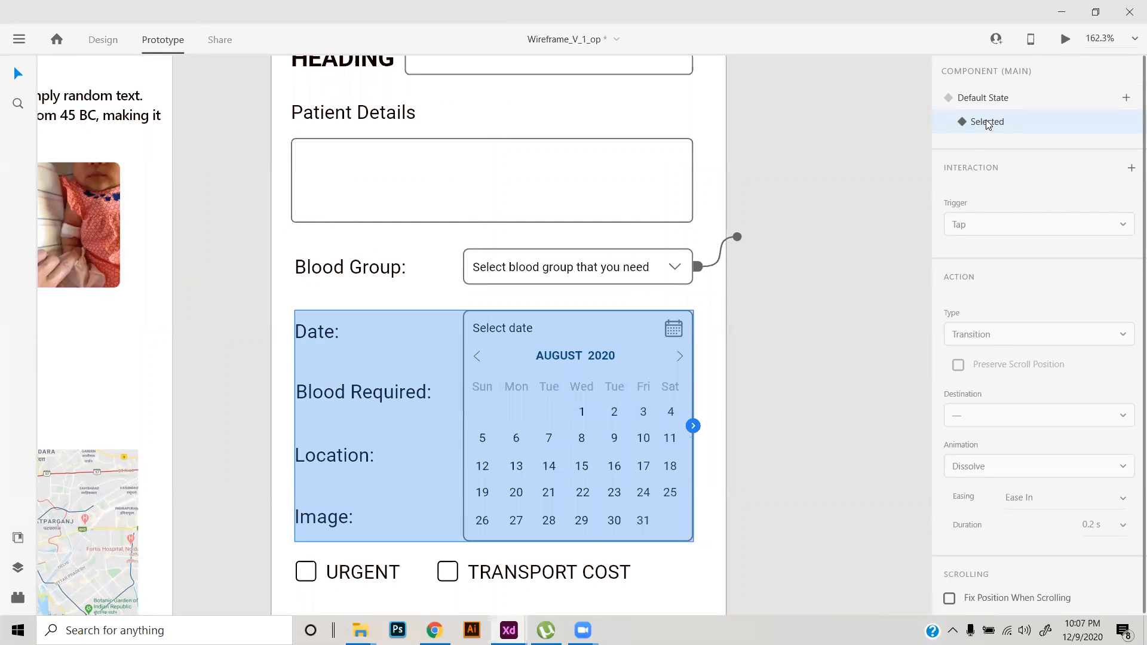
{"action": "left_click", "coordinate": [987, 103]}
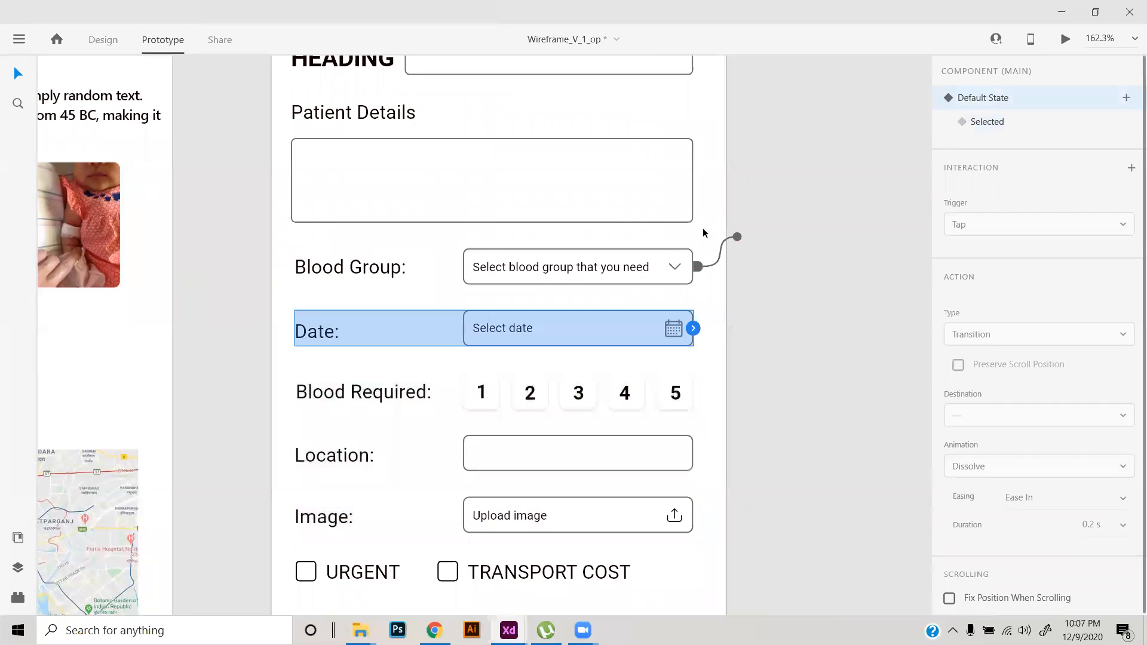
{"action": "left_click", "coordinate": [636, 268]}
{"action": "left_click", "coordinate": [1021, 124]}
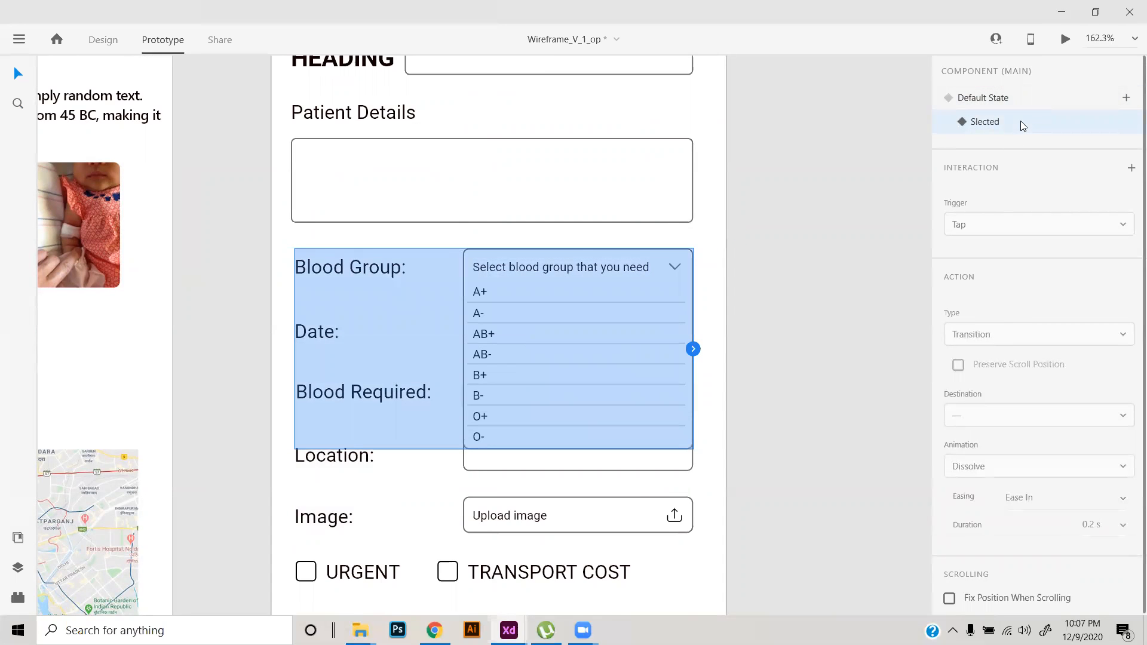
{"action": "left_click", "coordinate": [993, 103]}
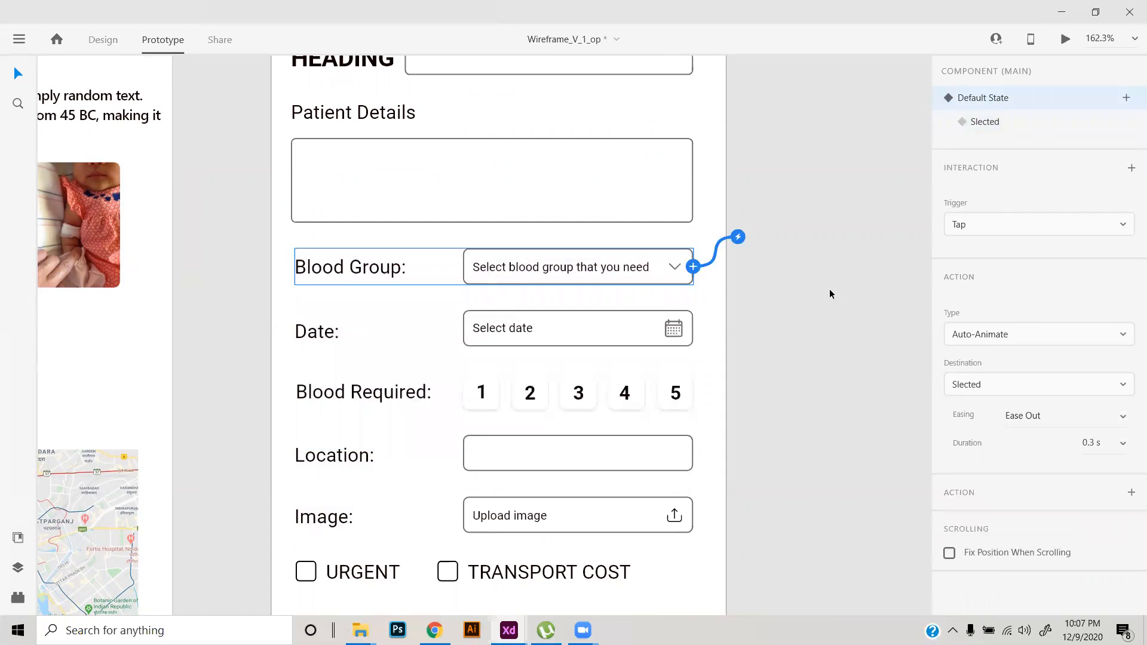
- Preview the form in prototyping mode, open the Blood Group dropdown to test it, and close the preview
{"action": "left_click", "coordinate": [100, 40]}
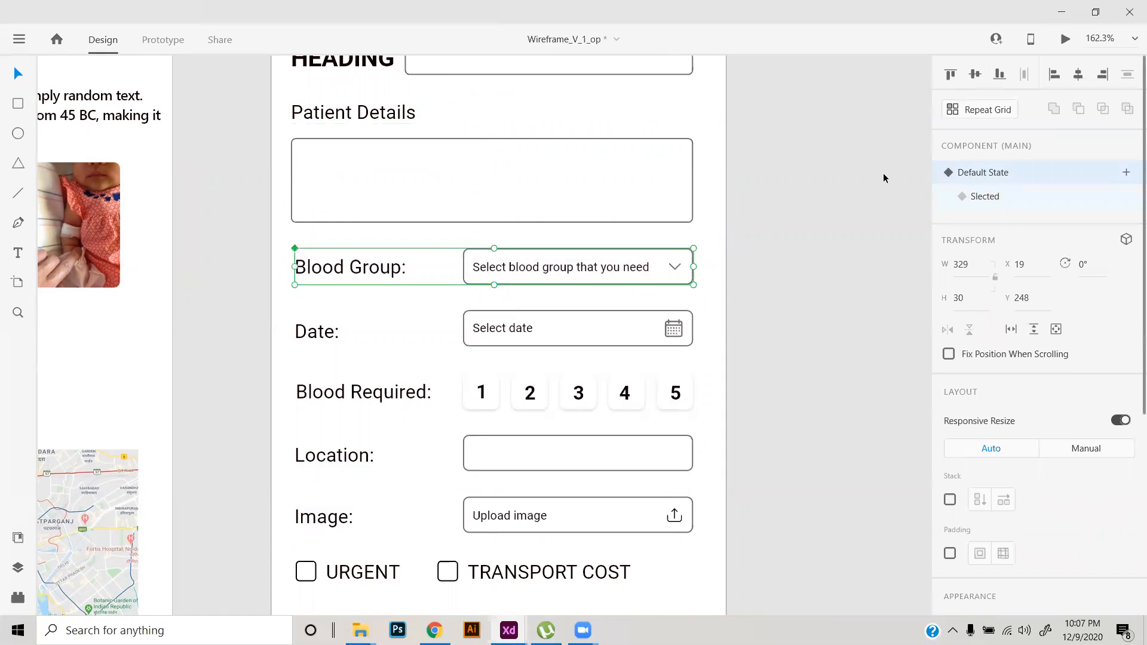
{"action": "left_click", "coordinate": [161, 42]}
{"action": "left_click", "coordinate": [1065, 39]}
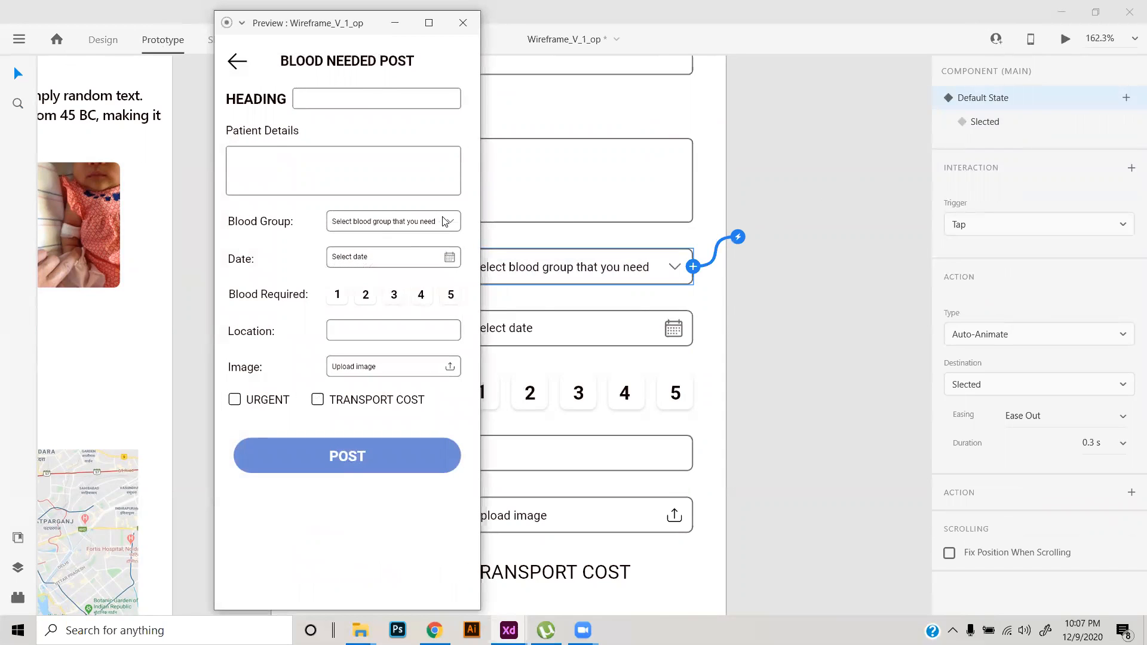
{"action": "left_click", "coordinate": [444, 221]}
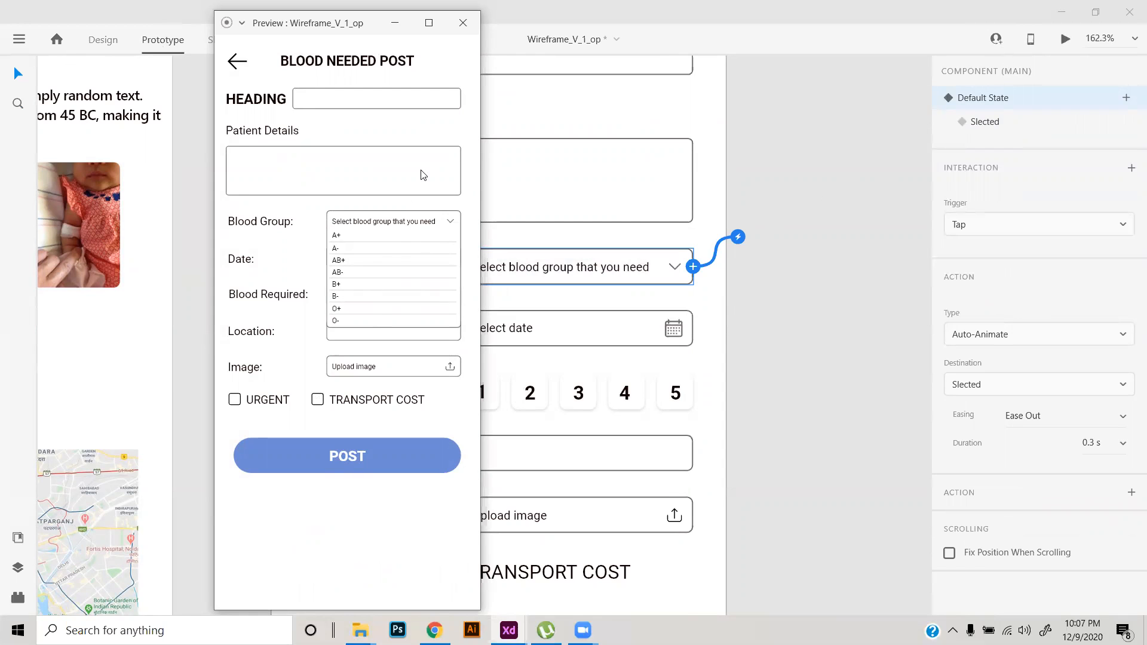
{"action": "left_click", "coordinate": [462, 23]}
- Select the Patient Details box, retest the Blood Group dropdown in a fresh preview, and close the preview
{"action": "left_click", "coordinate": [756, 308]}
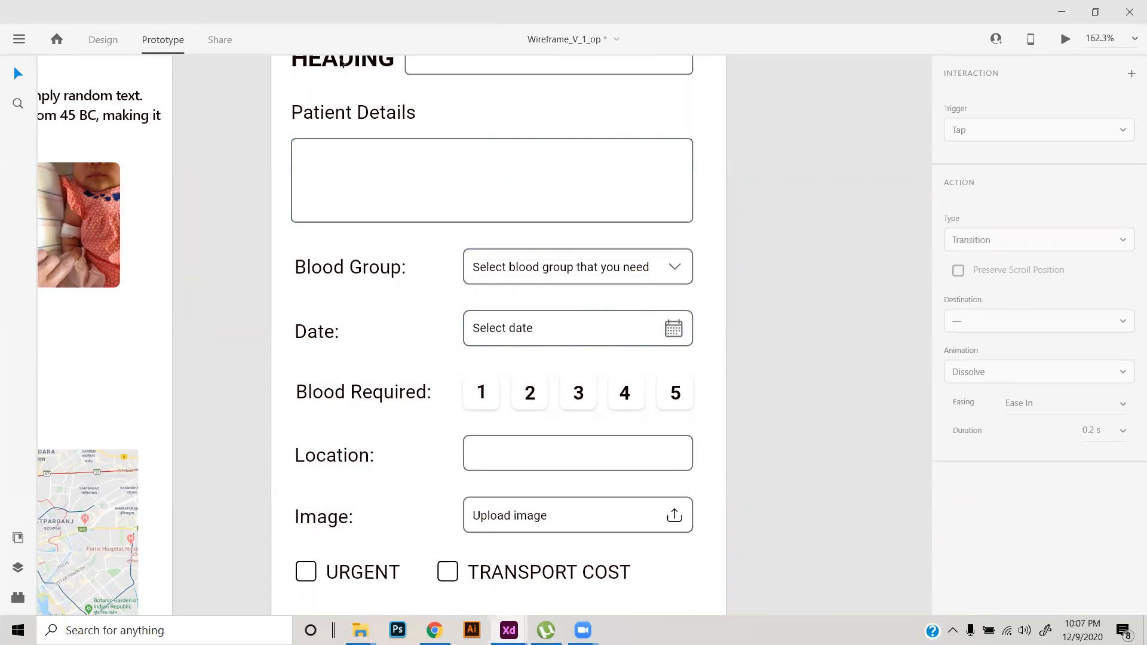
{"action": "left_click", "coordinate": [1066, 40]}
{"action": "left_click", "coordinate": [462, 23]}
{"action": "left_click", "coordinate": [671, 219]}
{"action": "left_click", "coordinate": [1066, 40]}
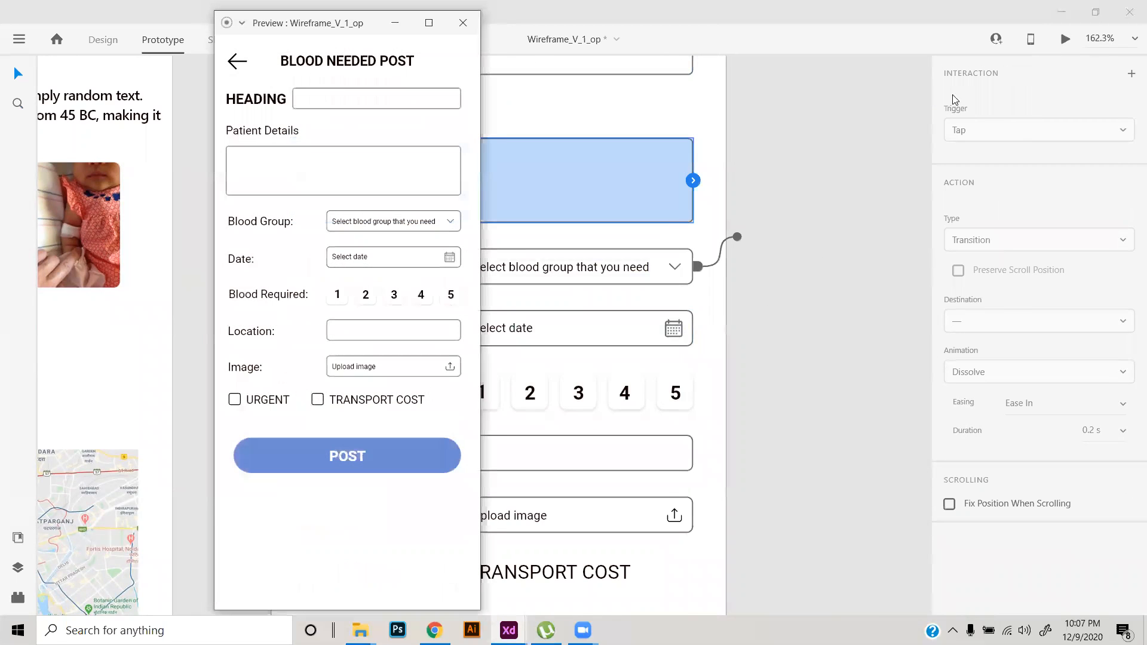
{"action": "left_click", "coordinate": [422, 227]}
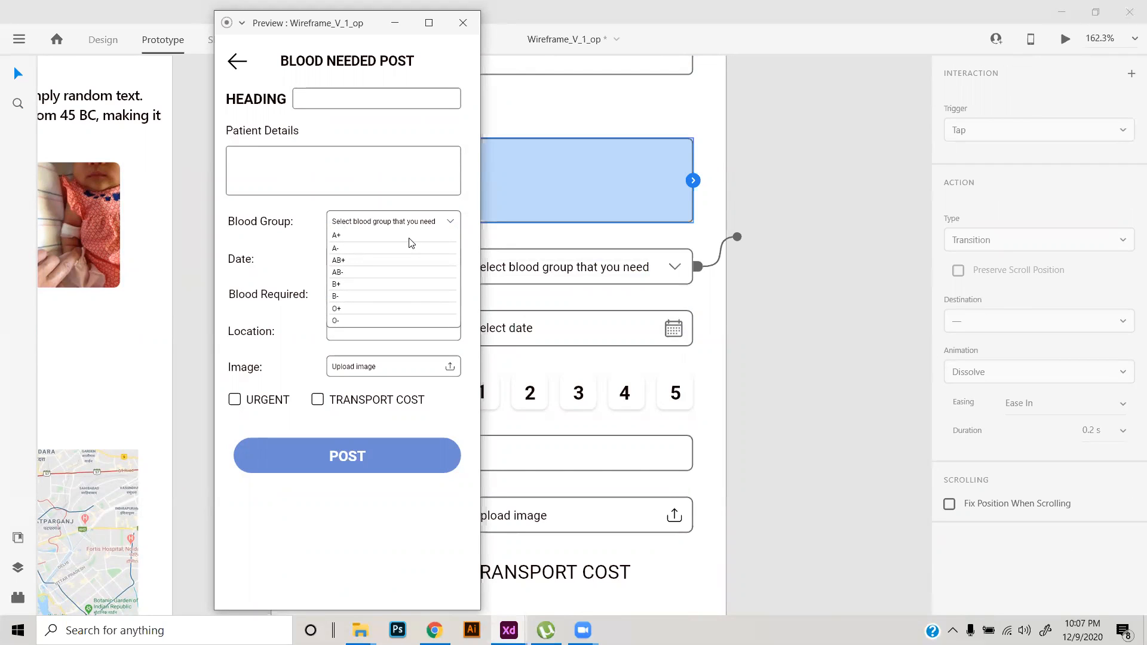
{"action": "left_click", "coordinate": [463, 23]}
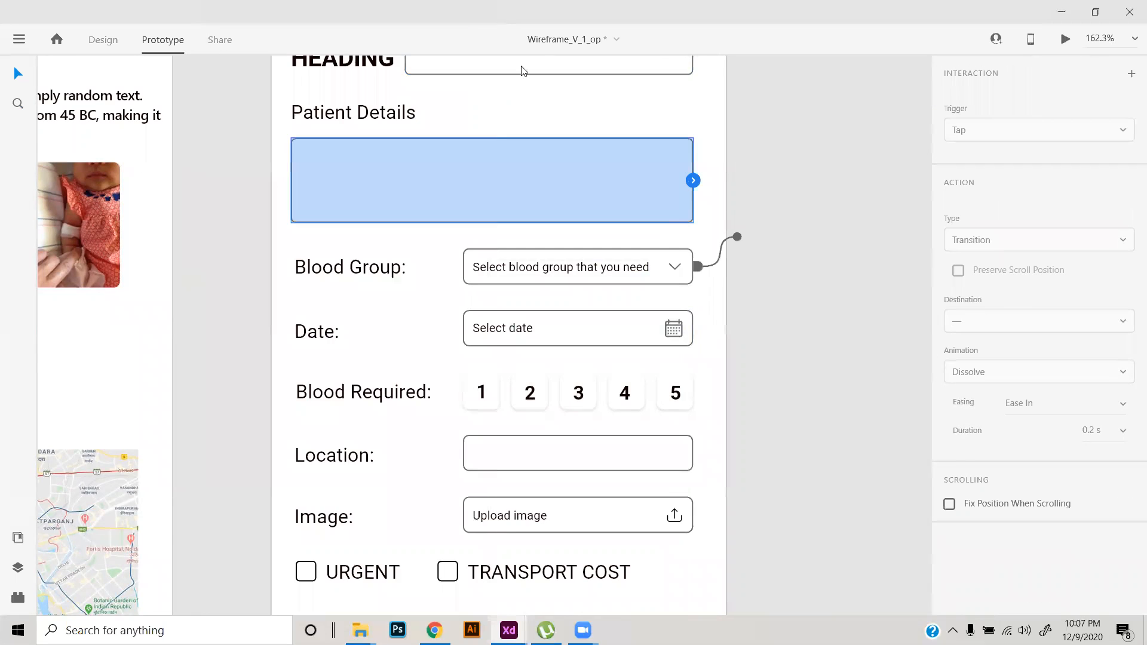
- Select the Blood Group component on the artboard and review its Tap interaction settings
{"action": "left_click", "coordinate": [802, 268]}
{"action": "scroll", "coordinate": [628, 206], "scroll_direction": "up", "scroll_amount": 2}
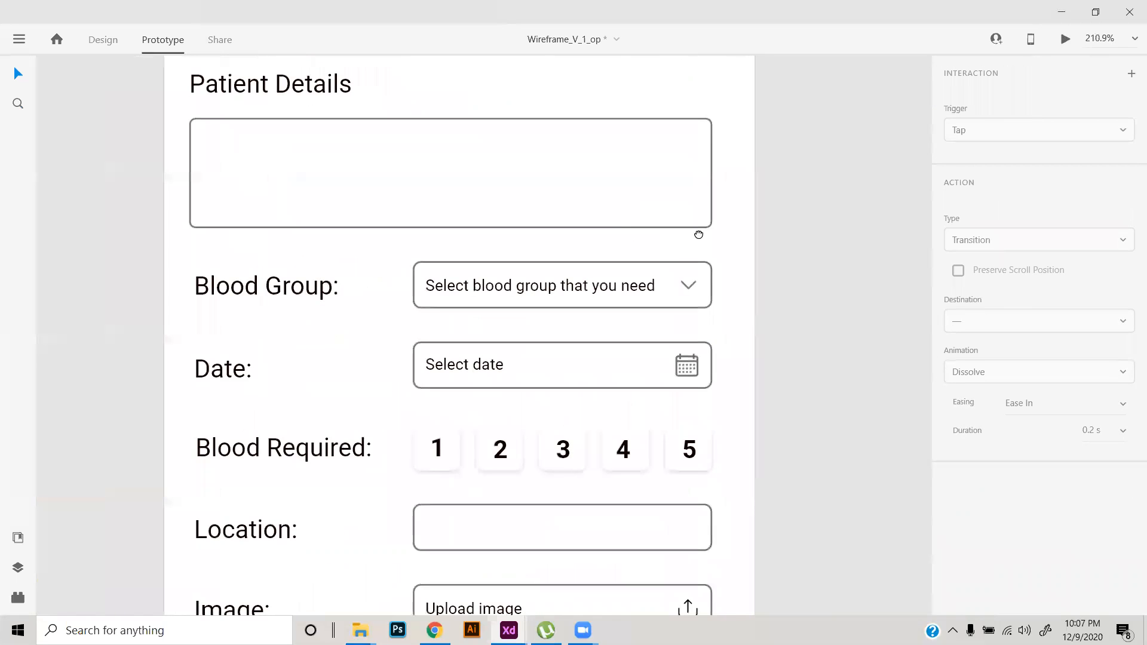
{"action": "left_click_drag", "start_coordinate": [699, 235], "coordinate": [684, 291]}
{"action": "left_click", "coordinate": [670, 335]}
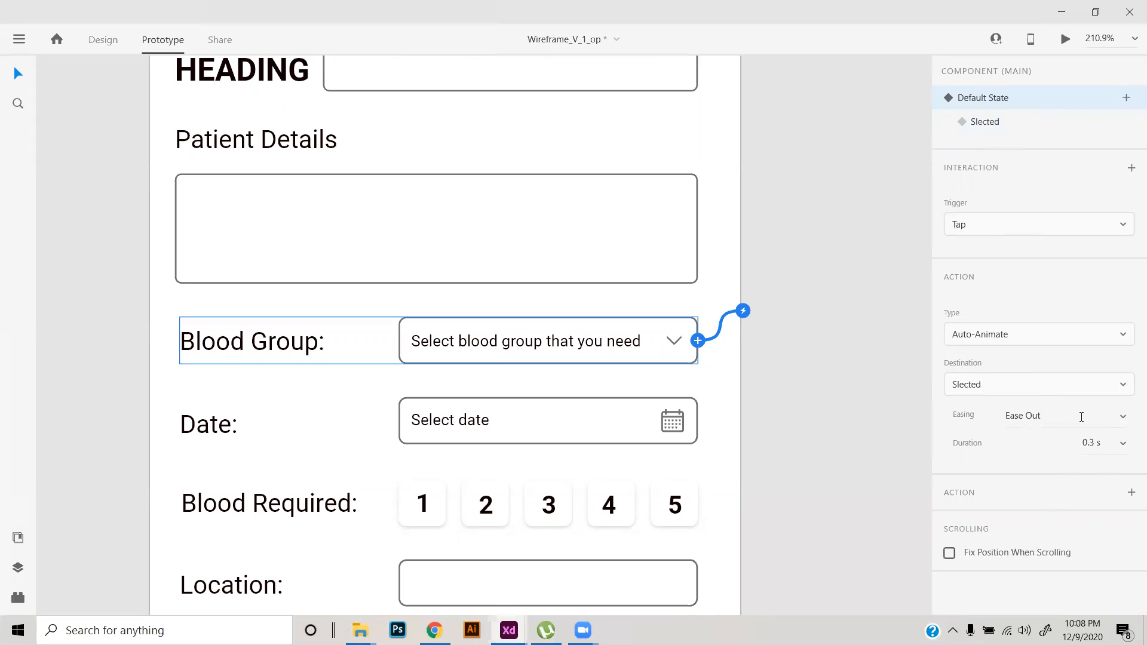
- In the Blood Group component's Slected state, link the expanded list to Default State with a tap Auto-Animate, and restore the component to Default State
{"action": "left_click", "coordinate": [1013, 129]}
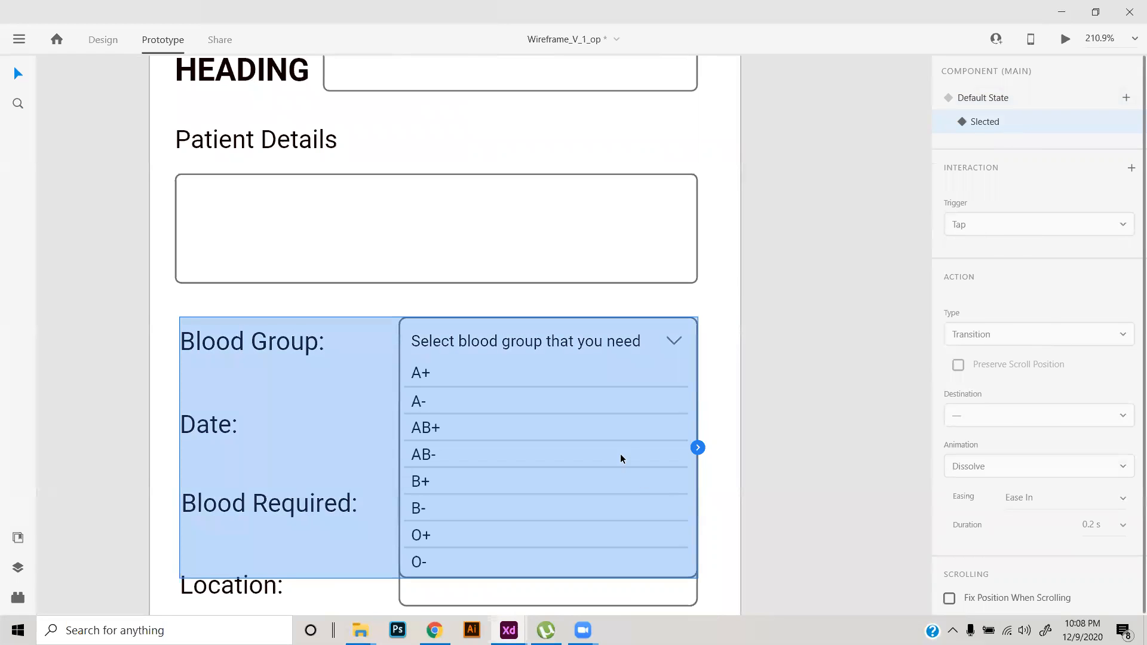
{"action": "scroll", "coordinate": [573, 451], "scroll_direction": "down", "scroll_amount": 1}
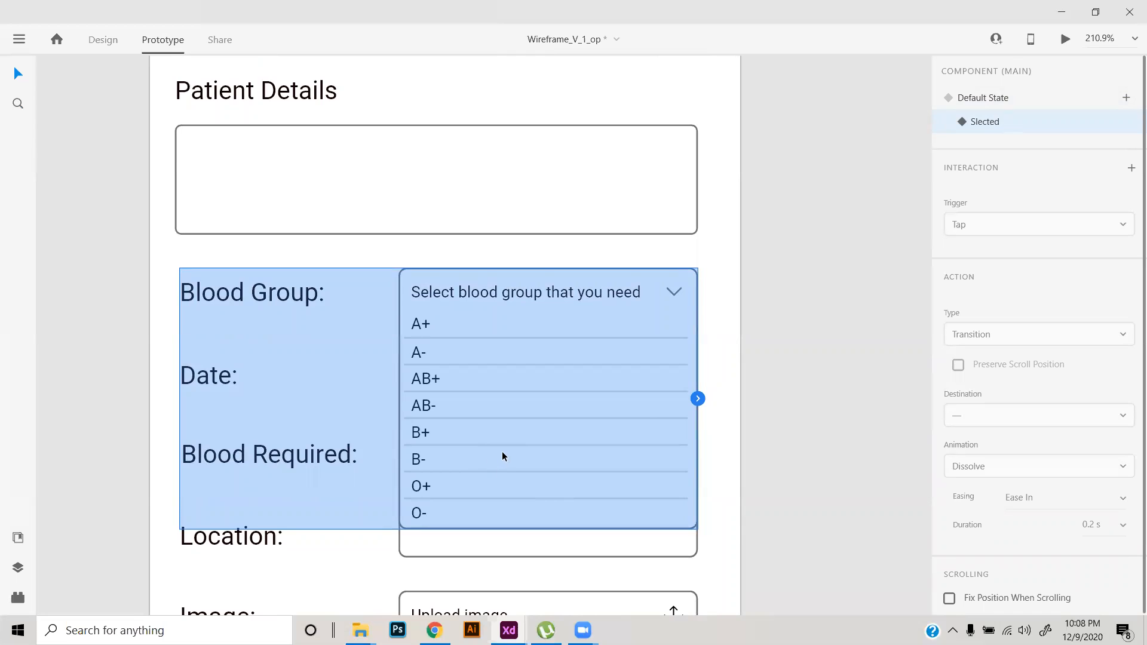
{"action": "double_click", "coordinate": [528, 483]}
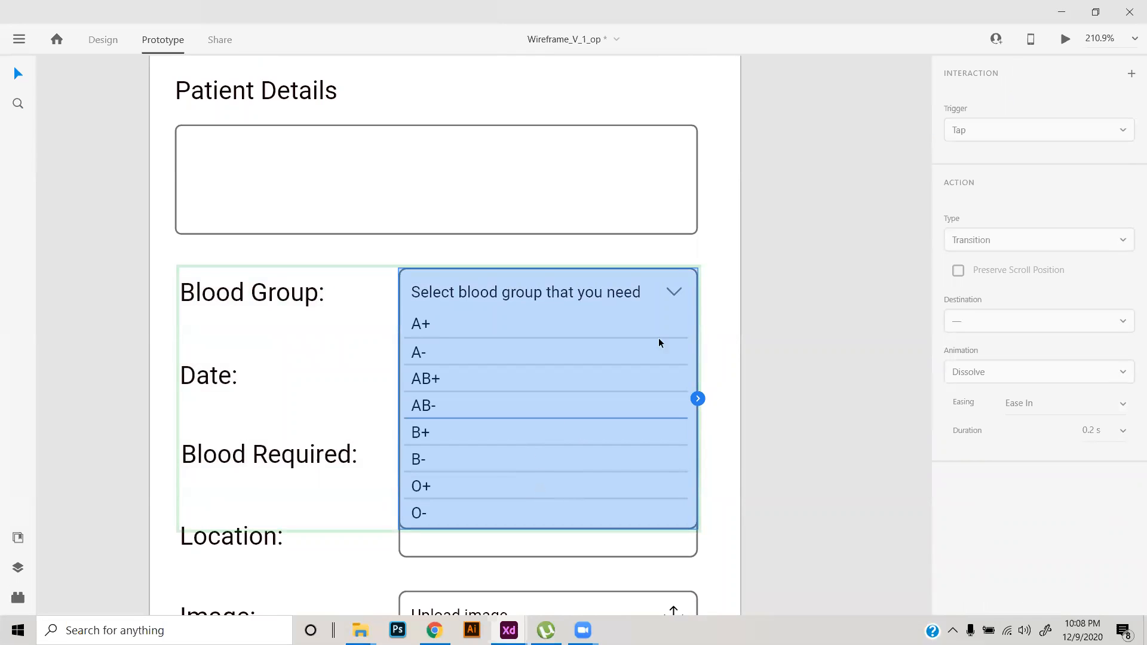
{"action": "left_click", "coordinate": [698, 399]}
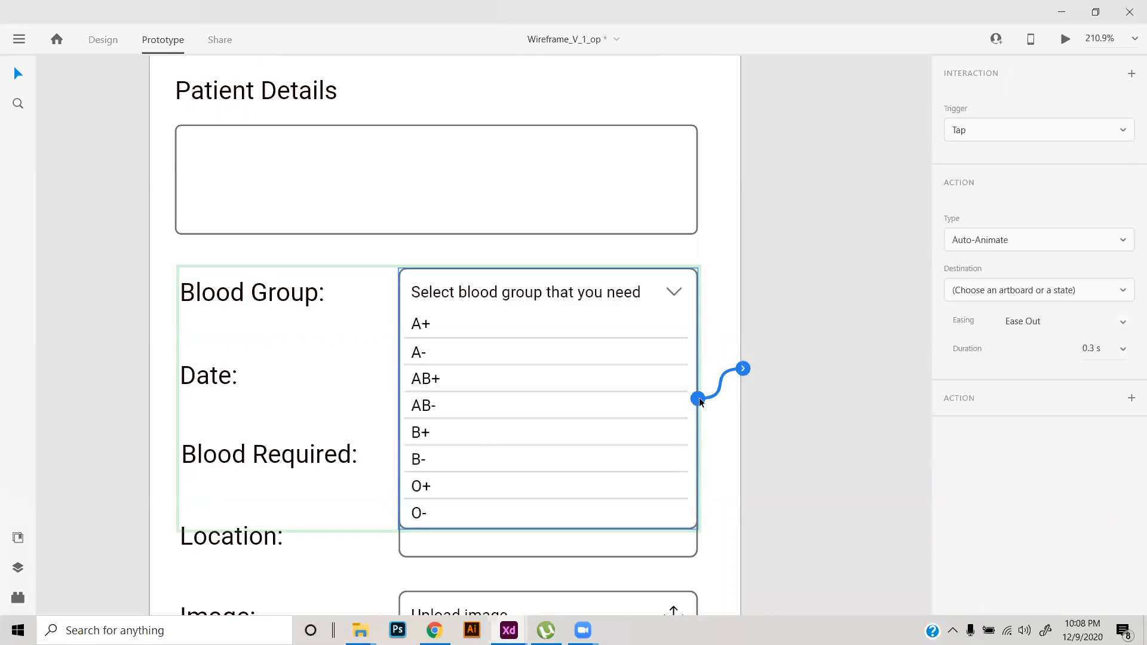
{"action": "left_click", "coordinate": [1008, 292]}
{"action": "left_click", "coordinate": [982, 162]}
{"action": "left_click", "coordinate": [857, 324]}
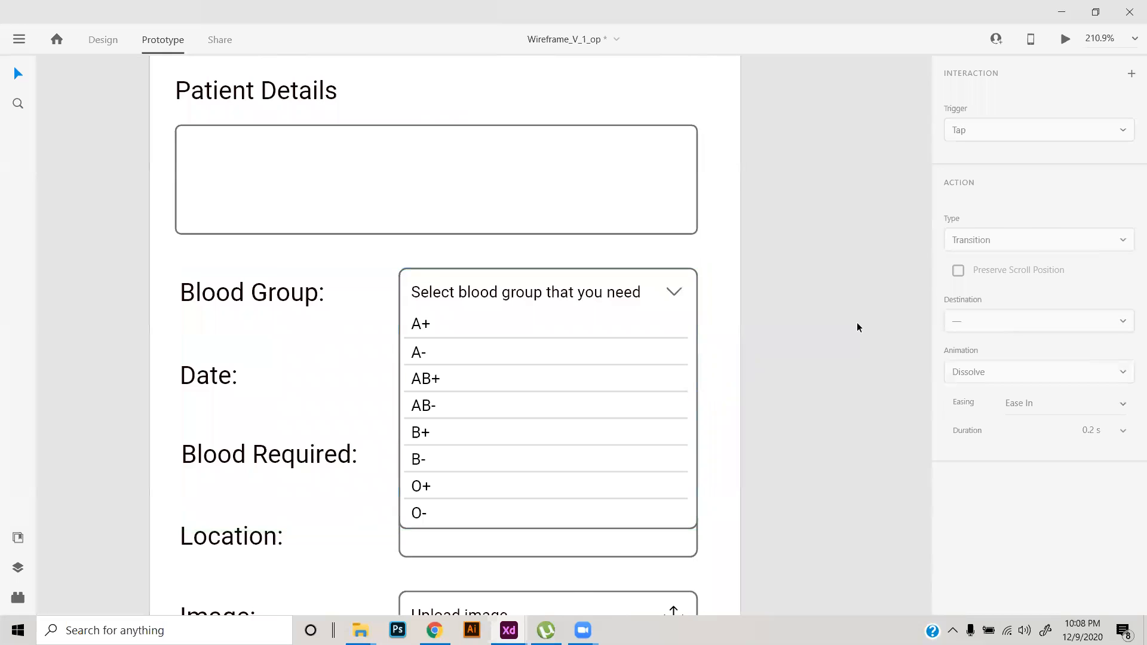
{"action": "left_click", "coordinate": [604, 298]}
{"action": "left_click", "coordinate": [1035, 102]}
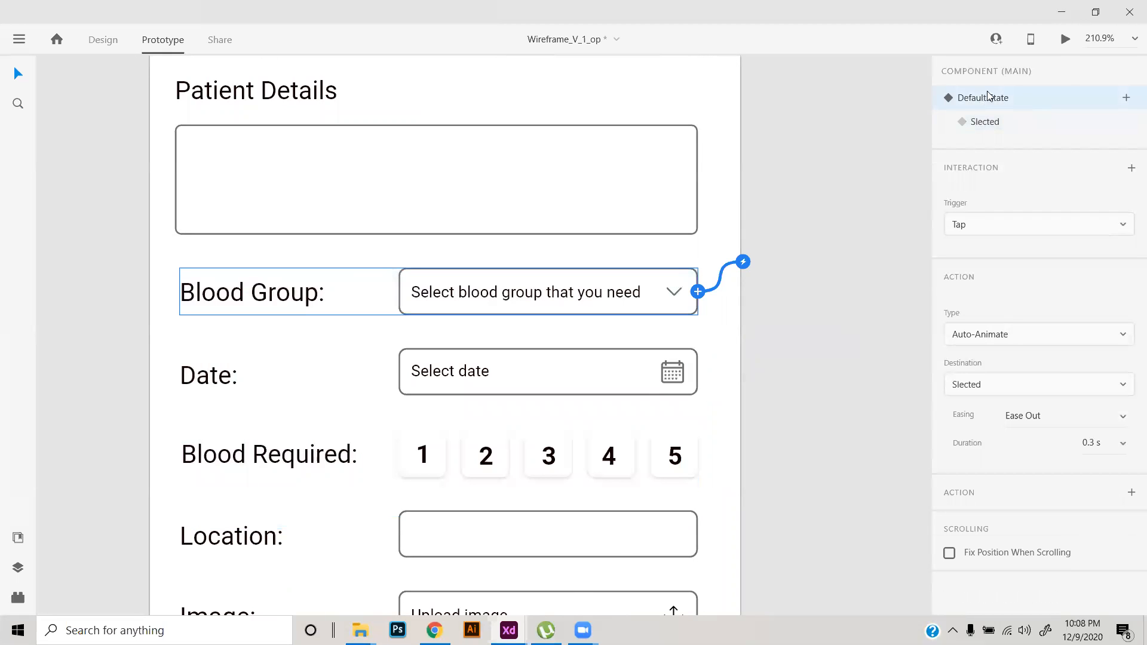
- Preview the prototype, test expanding and collapsing the Blood Group dropdown, and close the preview
{"action": "left_click", "coordinate": [1063, 41]}
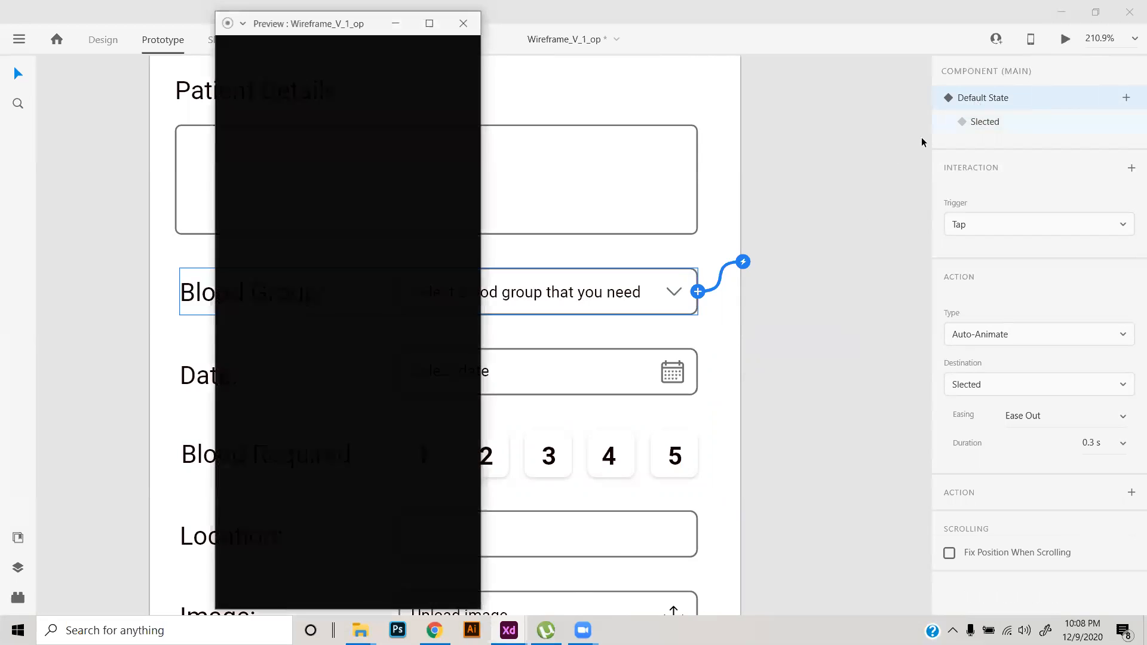
{"action": "left_click", "coordinate": [426, 222]}
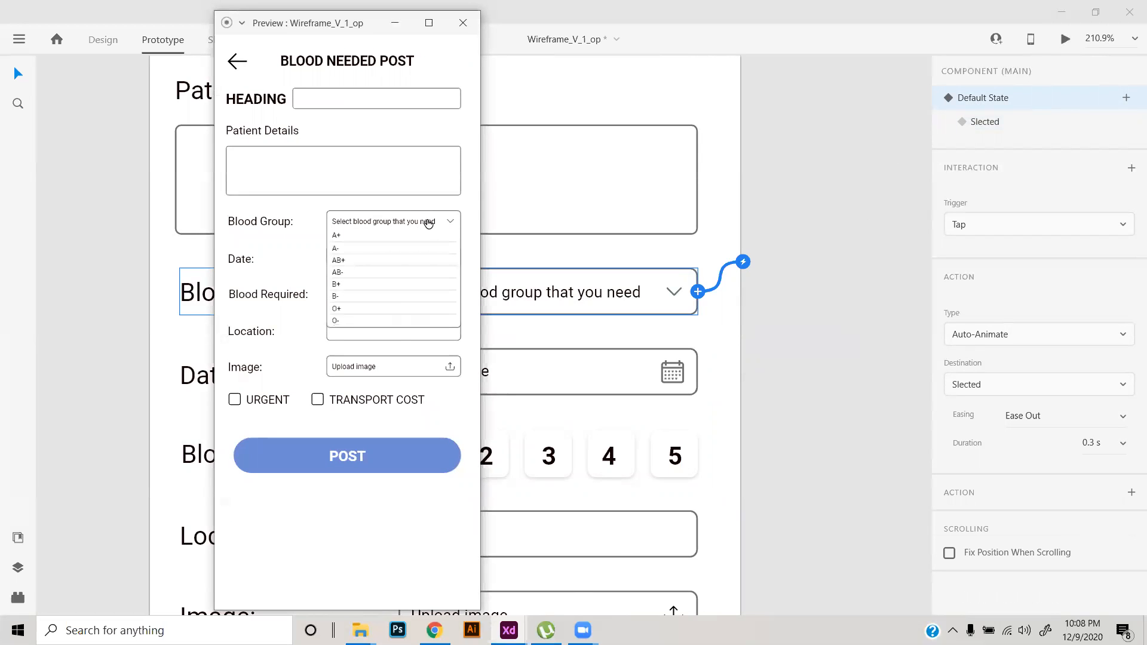
{"action": "left_click", "coordinate": [395, 258]}
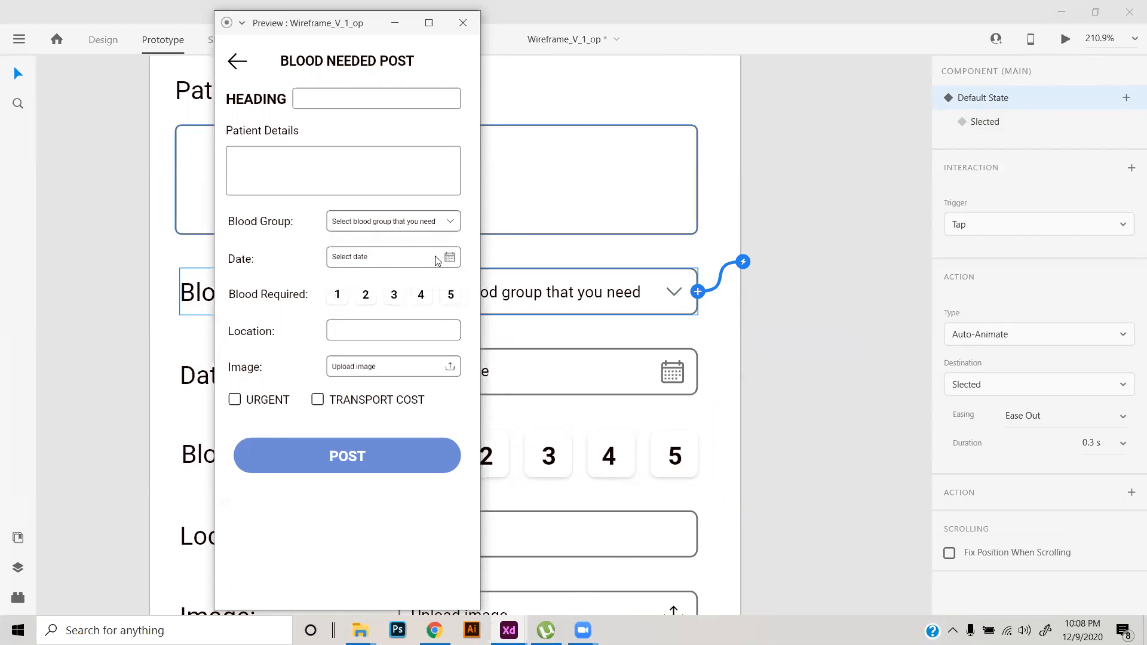
{"action": "left_click", "coordinate": [463, 22]}
- Link the Date component's Default State to its Selected state with a tap-triggered Auto-Animate action
{"action": "left_click", "coordinate": [652, 364]}
{"action": "scroll", "coordinate": [728, 363], "scroll_direction": "down", "scroll_amount": 2}
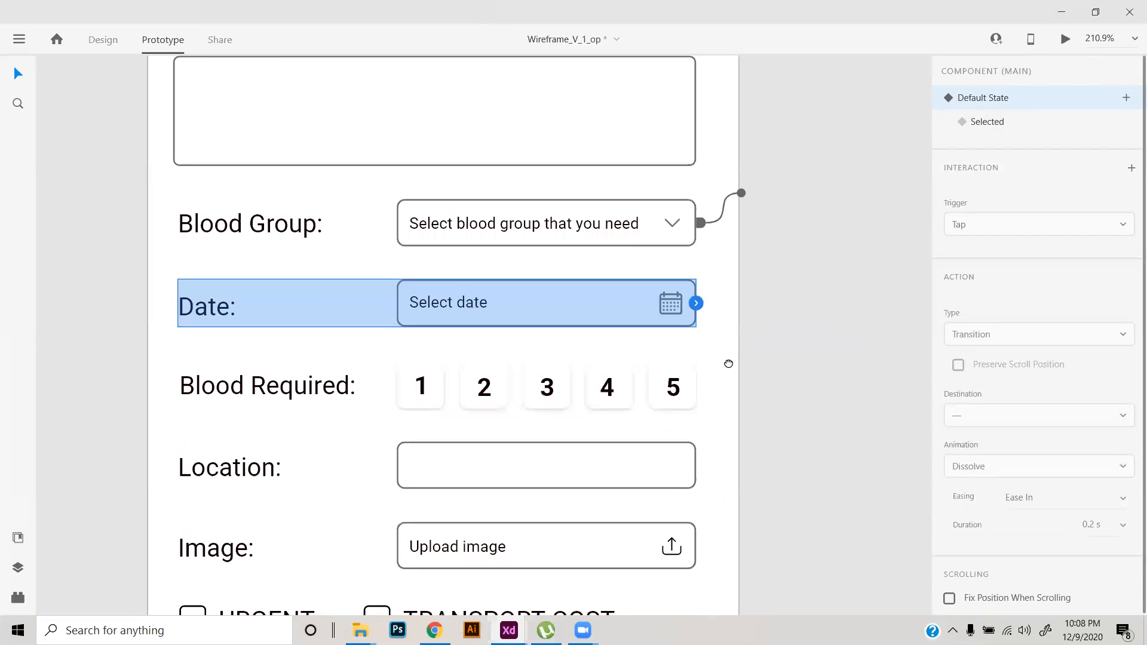
{"action": "left_click", "coordinate": [695, 304]}
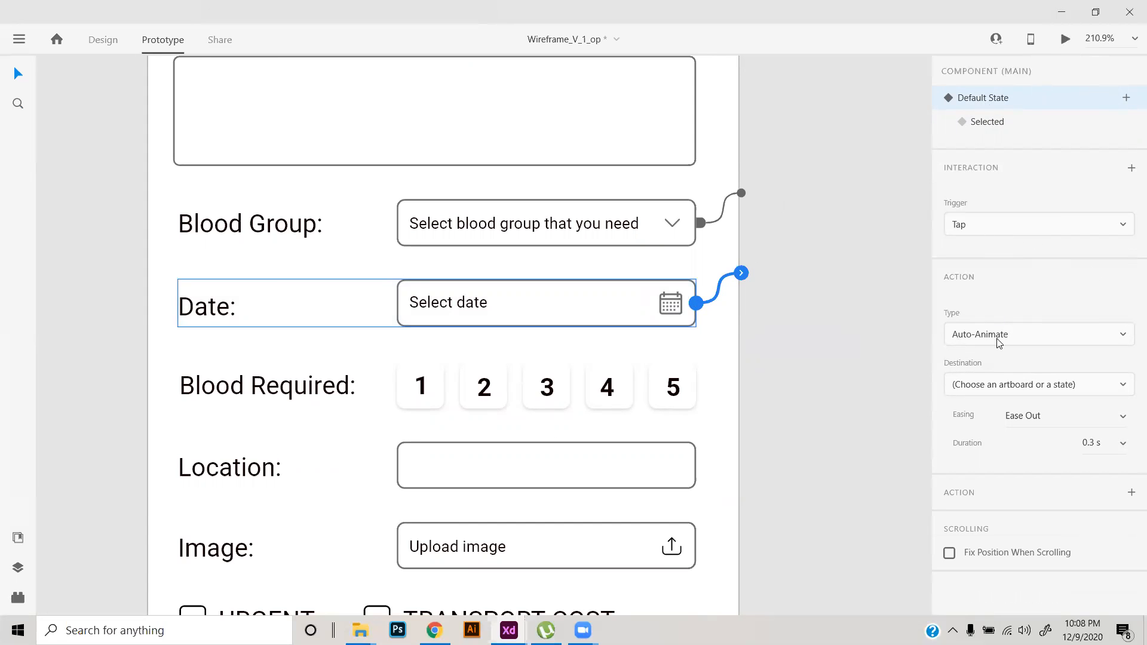
{"action": "left_click", "coordinate": [1045, 386]}
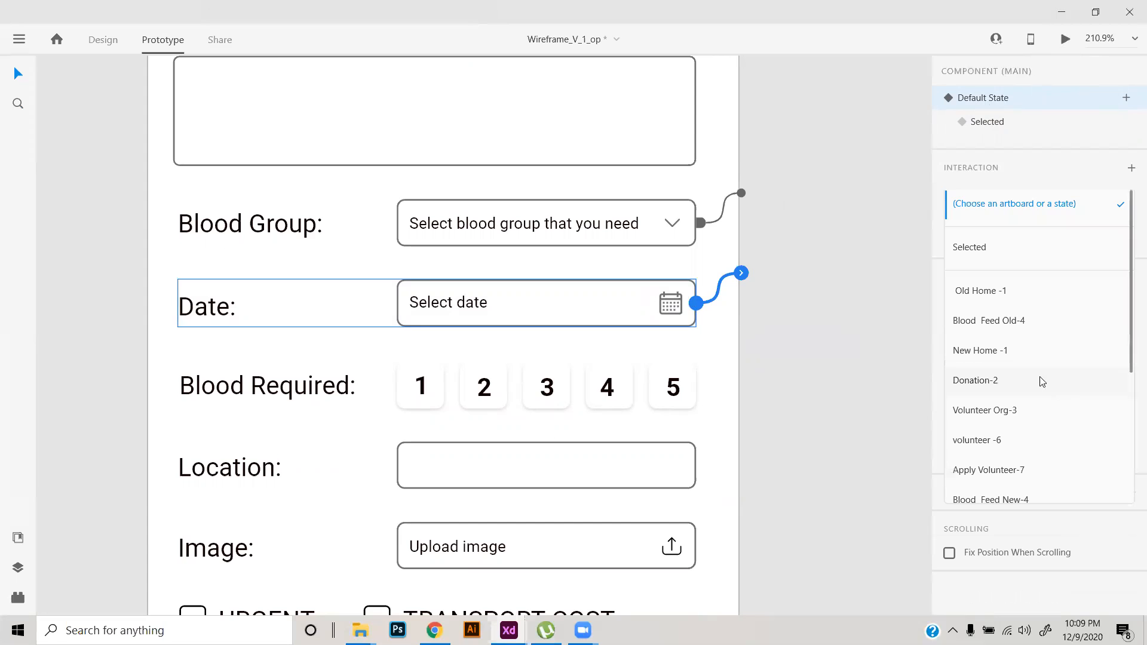
{"action": "left_click", "coordinate": [1009, 247]}
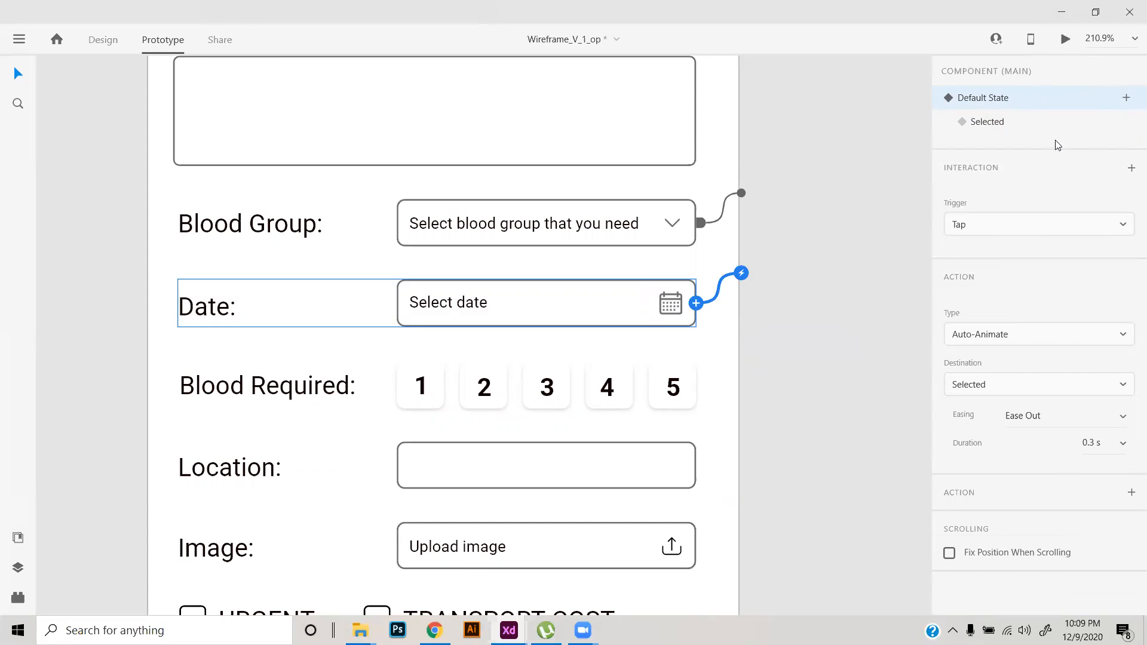
- In the Date component's Selected state, link the calendar panel to Default State with a tap Auto-Animate, and restore the component to Default State
{"action": "left_click", "coordinate": [1007, 123]}
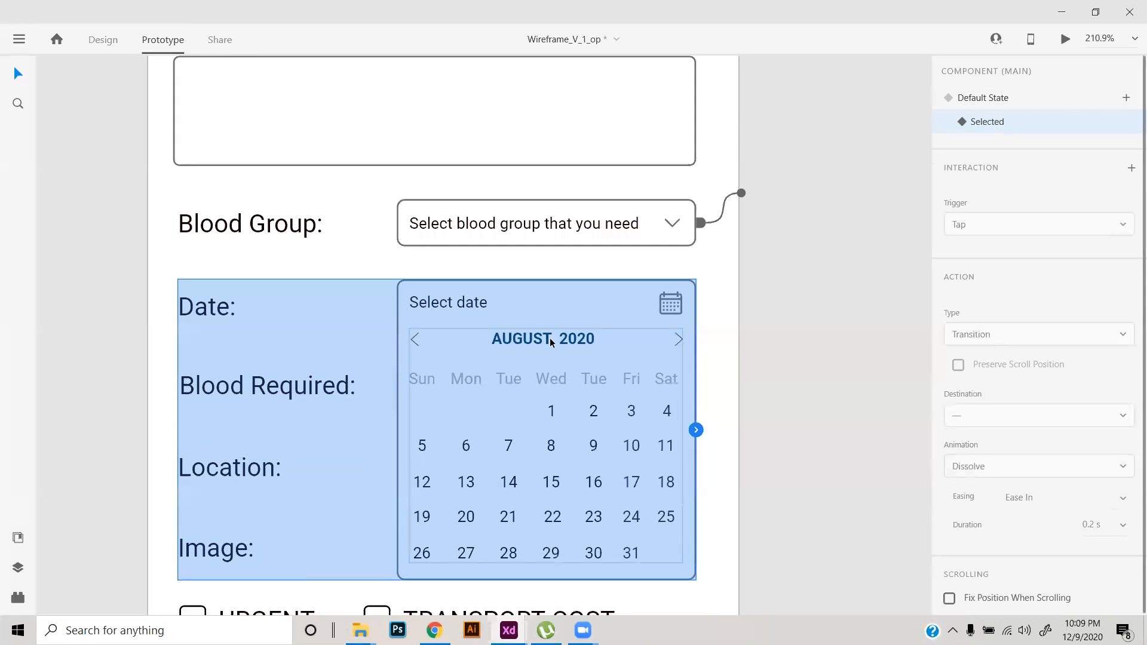
{"action": "double_click", "coordinate": [575, 455]}
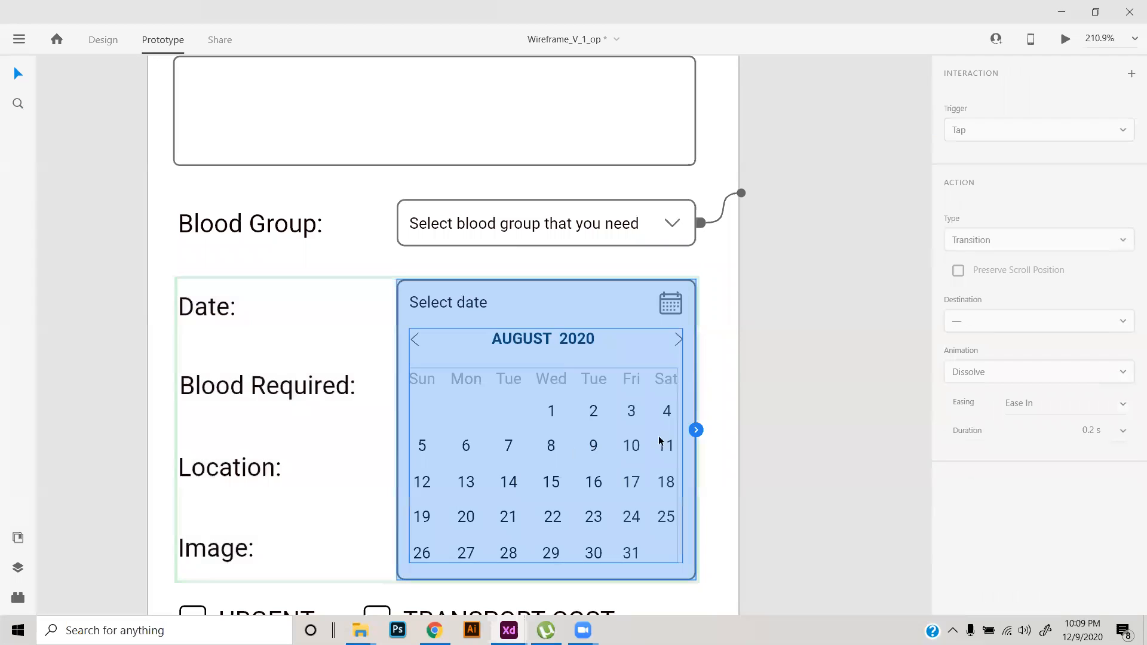
{"action": "left_click", "coordinate": [696, 430]}
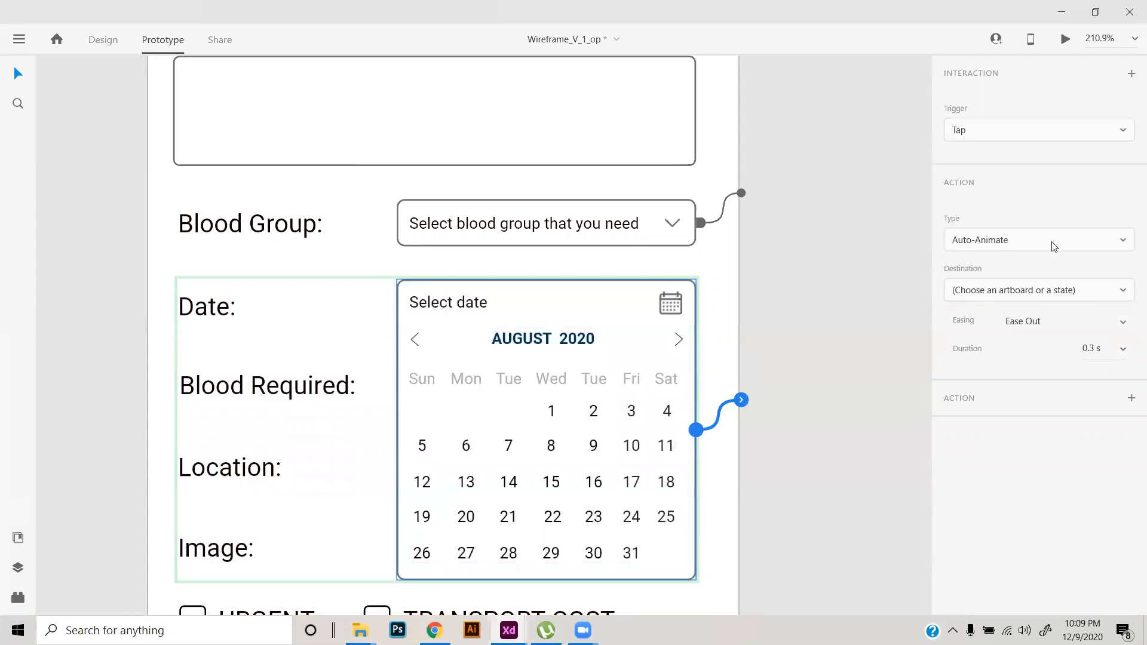
{"action": "left_click", "coordinate": [1021, 291]}
{"action": "left_click", "coordinate": [987, 160]}
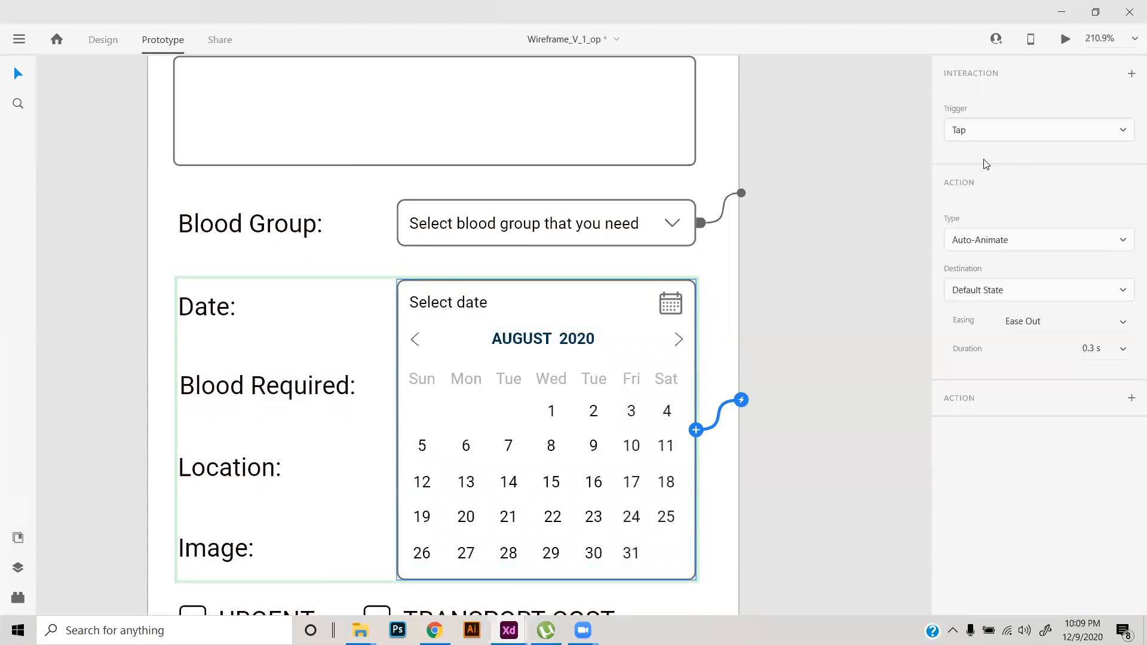
{"action": "left_click", "coordinate": [817, 295]}
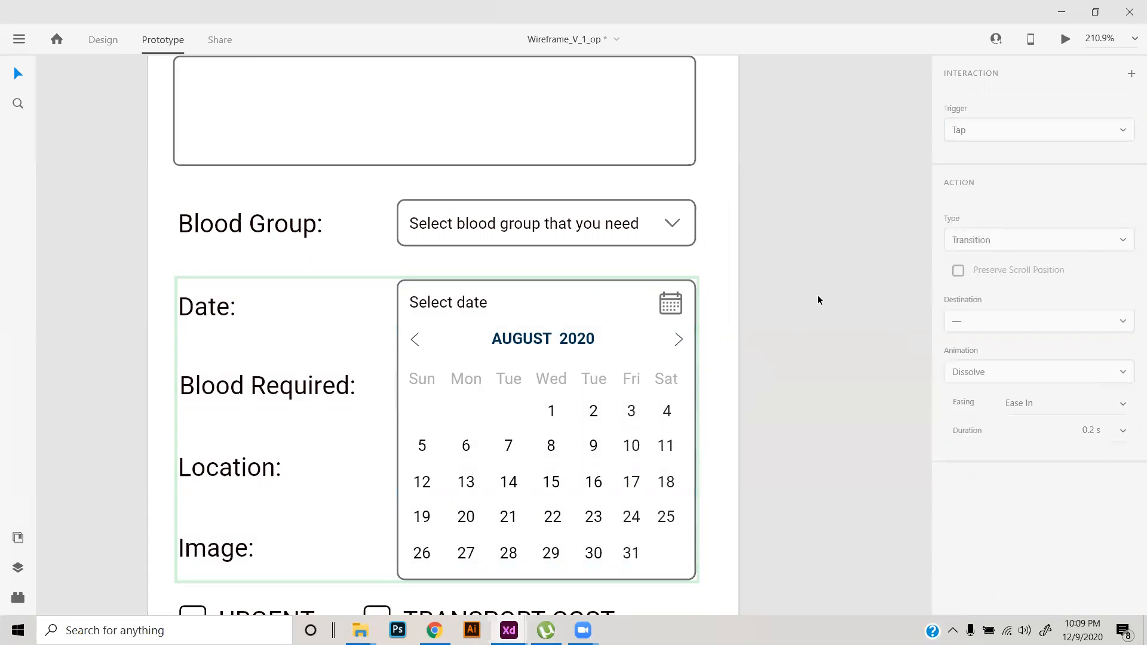
{"action": "left_click", "coordinate": [675, 357]}
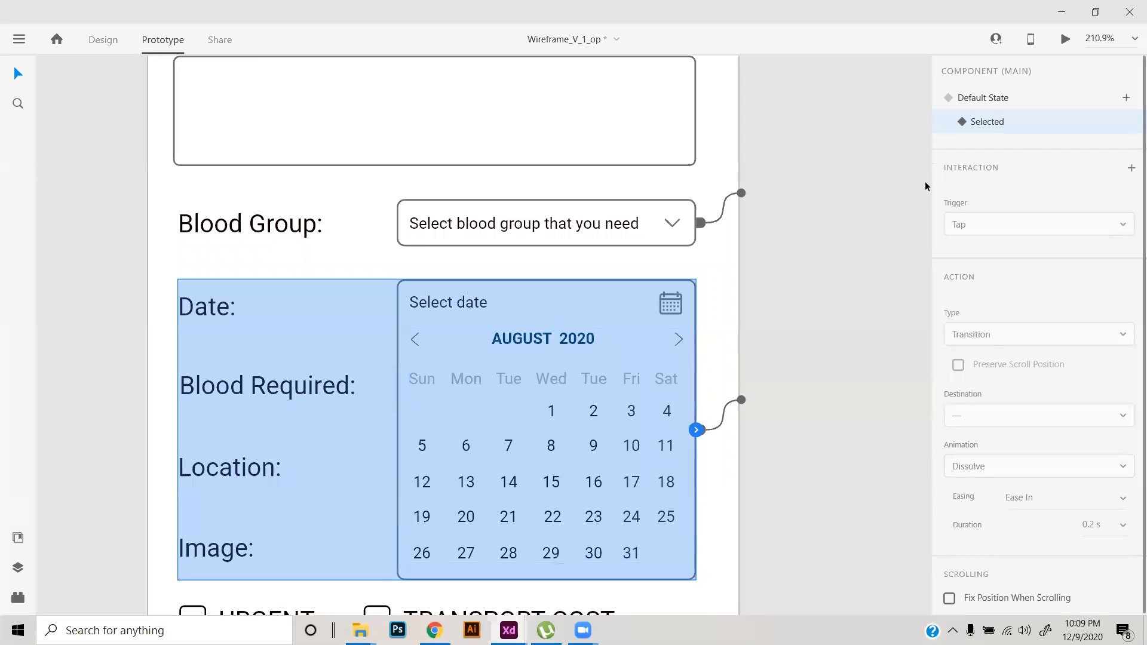
{"action": "left_click", "coordinate": [1024, 107]}
- Link the Blood Required component's Default State to its Slected state with a tap-triggered Auto-Animate action
{"action": "scroll", "coordinate": [769, 323], "scroll_direction": "down", "scroll_amount": 1}
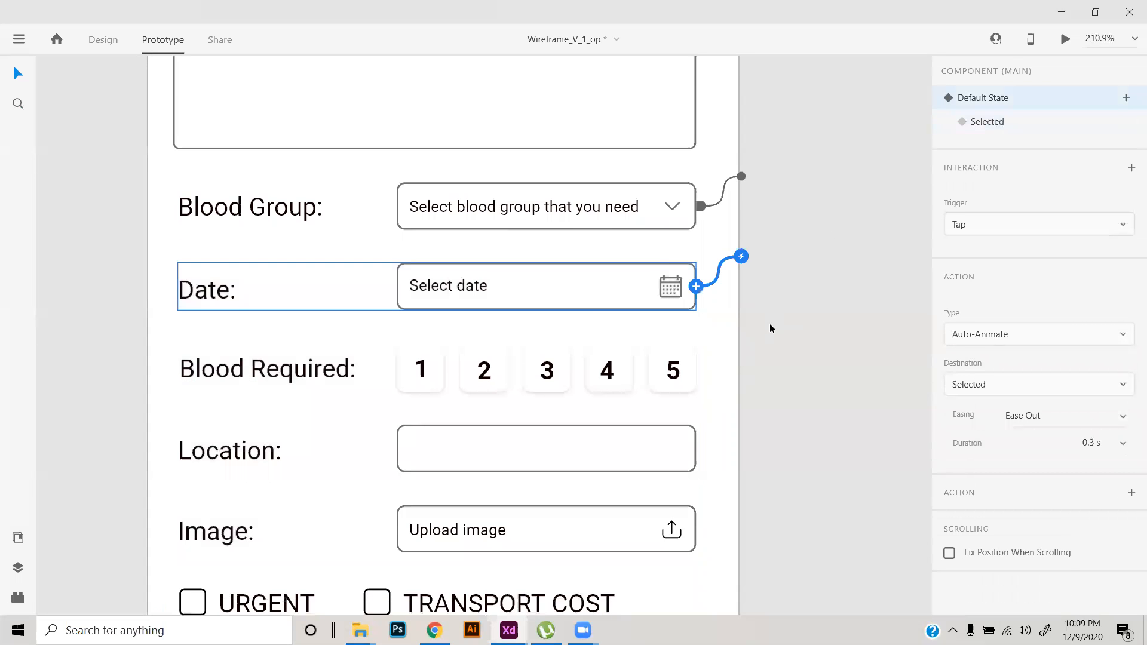
{"action": "left_click", "coordinate": [661, 345]}
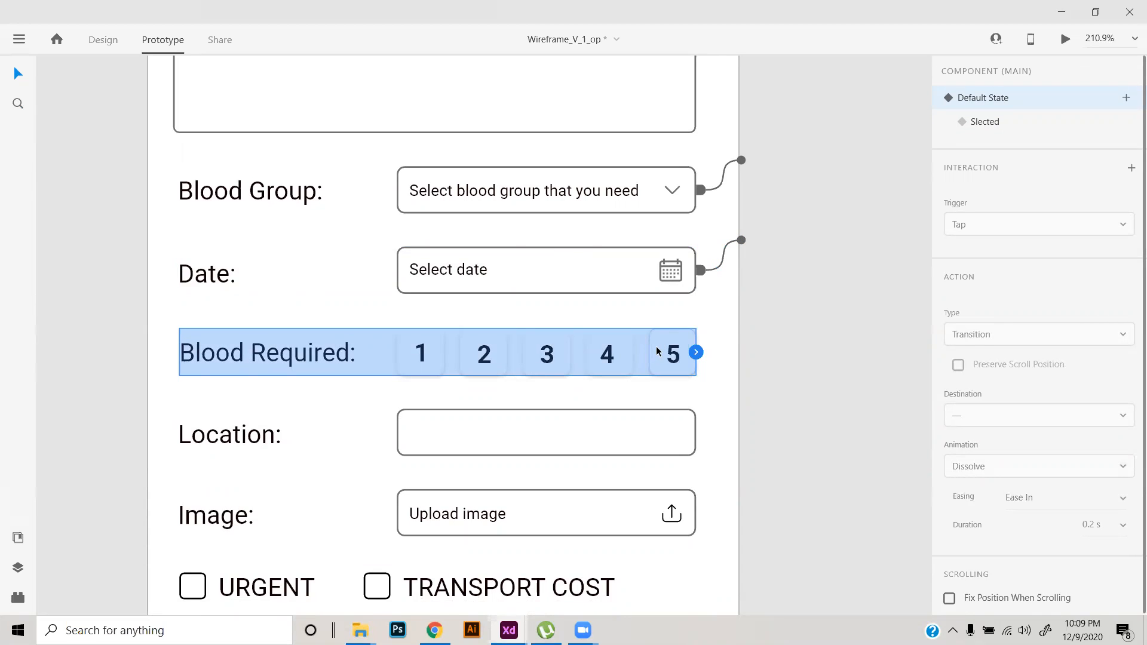
{"action": "double_click", "coordinate": [655, 351]}
{"action": "left_click", "coordinate": [804, 366]}
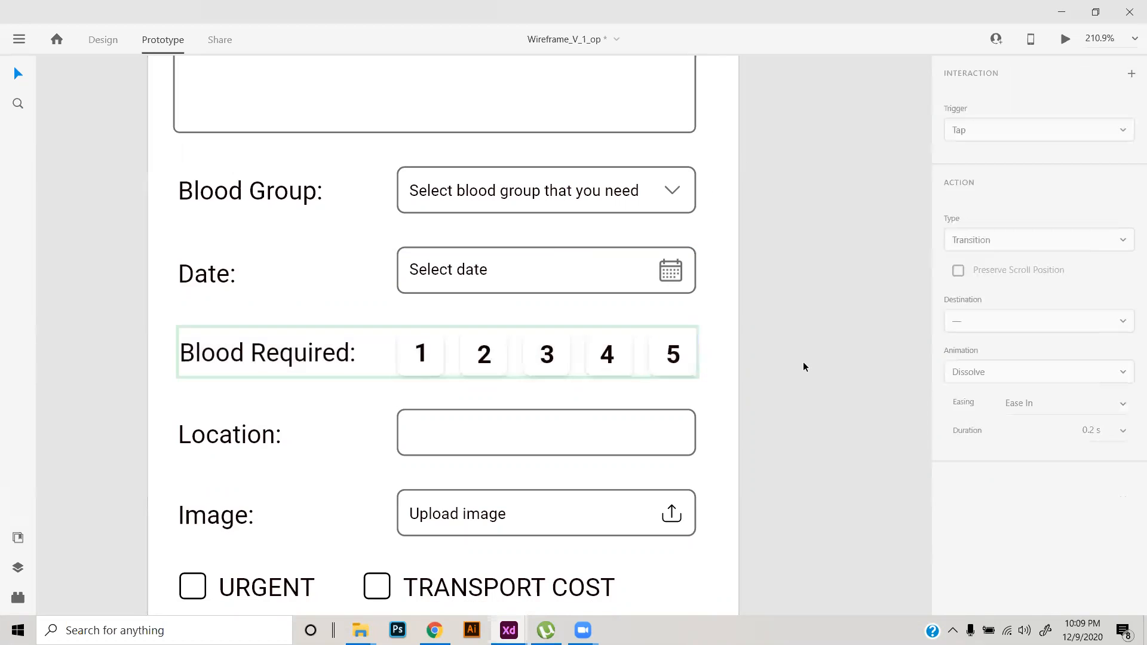
{"action": "left_click", "coordinate": [663, 362]}
{"action": "left_click", "coordinate": [696, 353]}
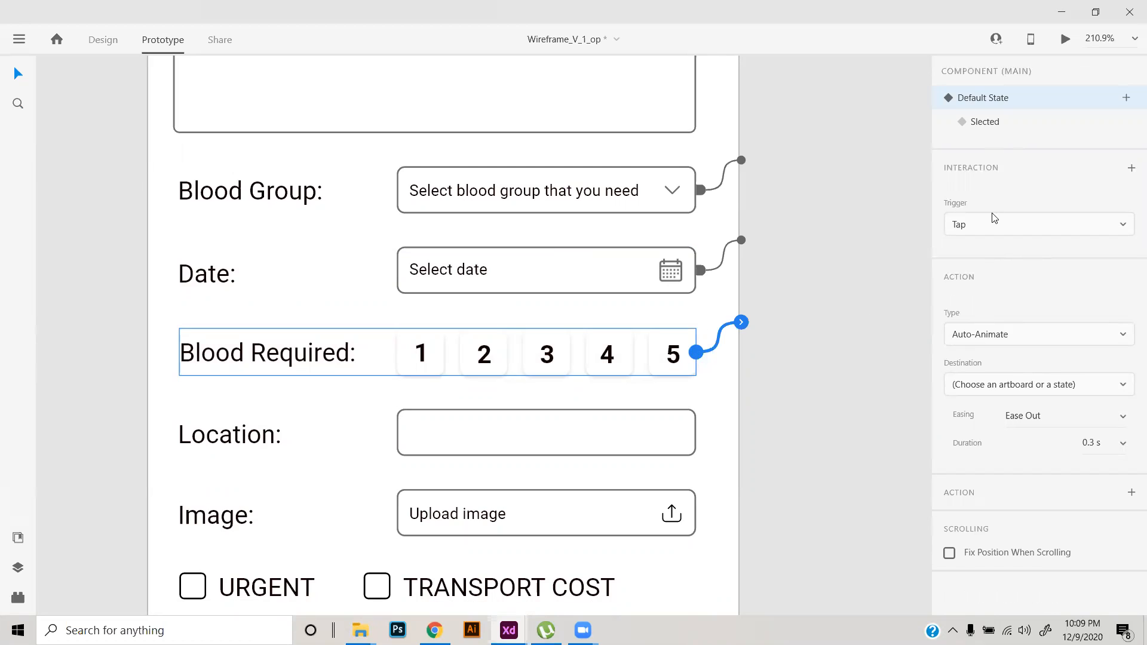
{"action": "left_click", "coordinate": [1040, 394]}
{"action": "left_click", "coordinate": [998, 250]}
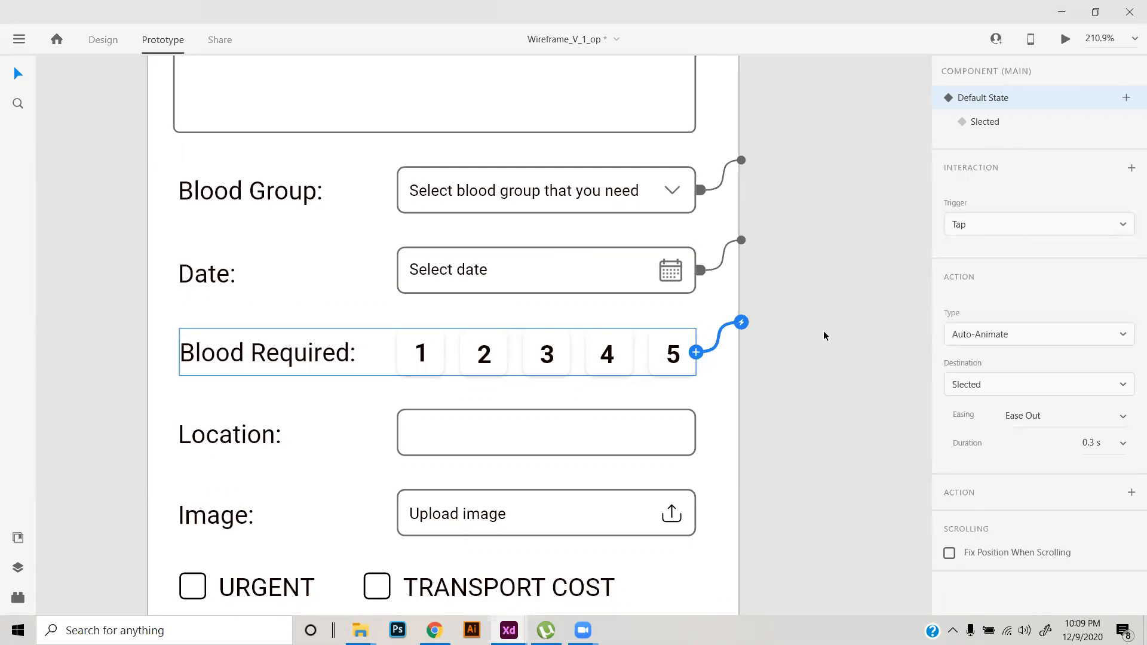
- Link the Blood Required component's Slected state back to Default State with a tap-triggered Auto-Animate action
{"action": "left_click", "coordinate": [985, 123]}
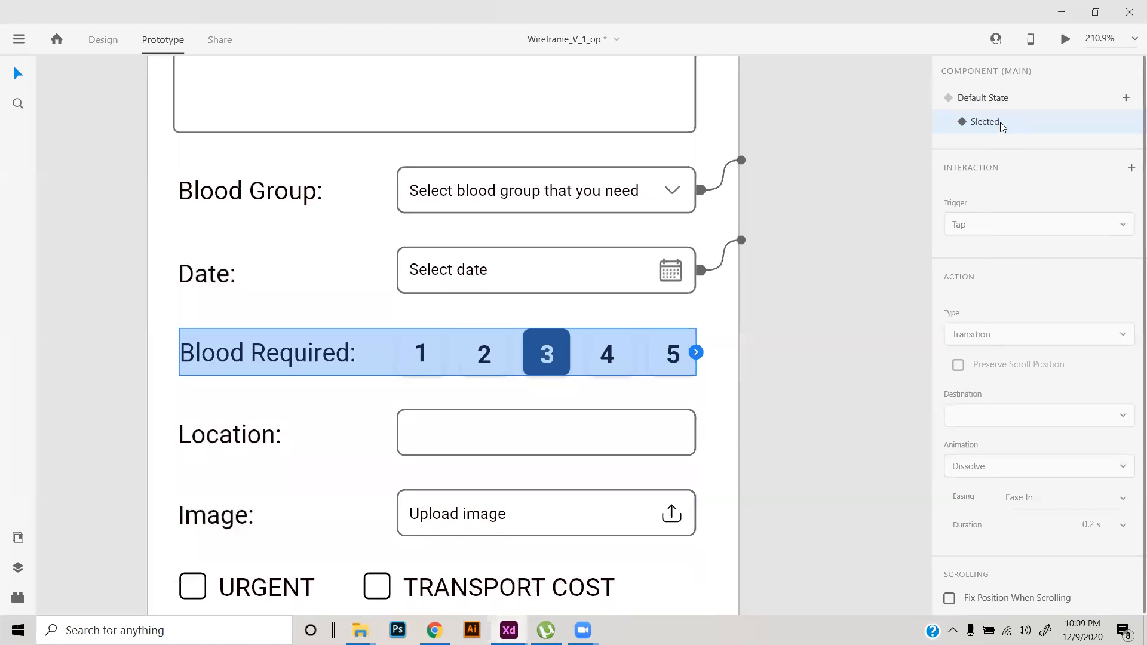
{"action": "left_click", "coordinate": [696, 353]}
{"action": "left_click", "coordinate": [1017, 382]}
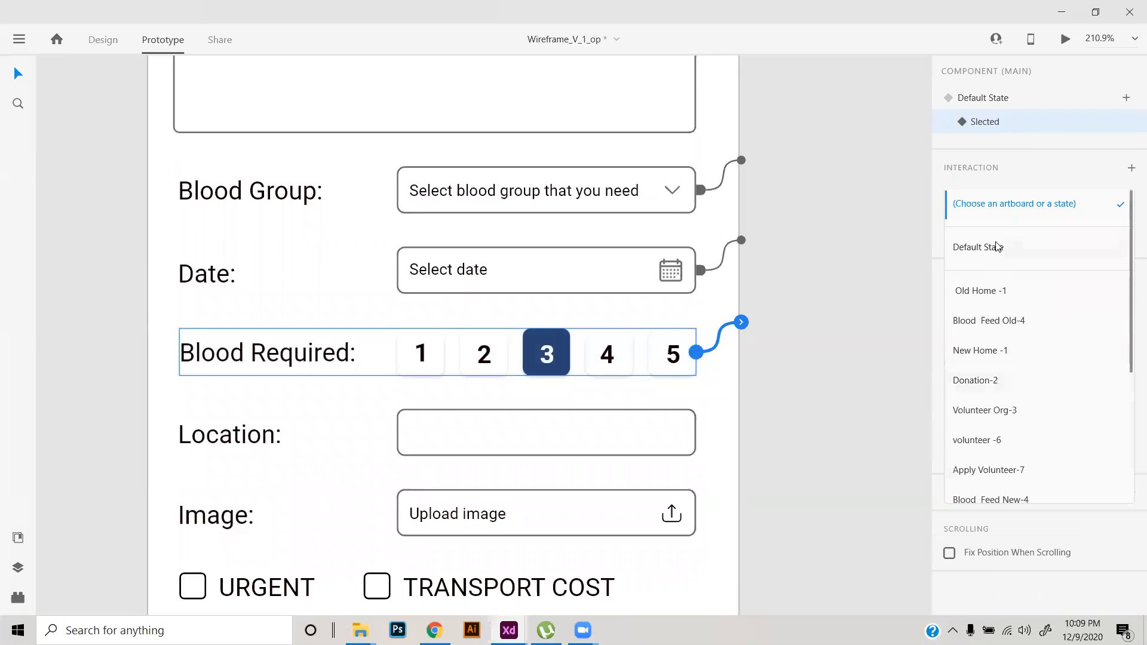
{"action": "left_click", "coordinate": [808, 359]}
- Link the Location component's Default State to its Selectedmap state with a tap-triggered Auto-Animate action
{"action": "scroll", "coordinate": [684, 428], "scroll_direction": "down", "scroll_amount": 1}
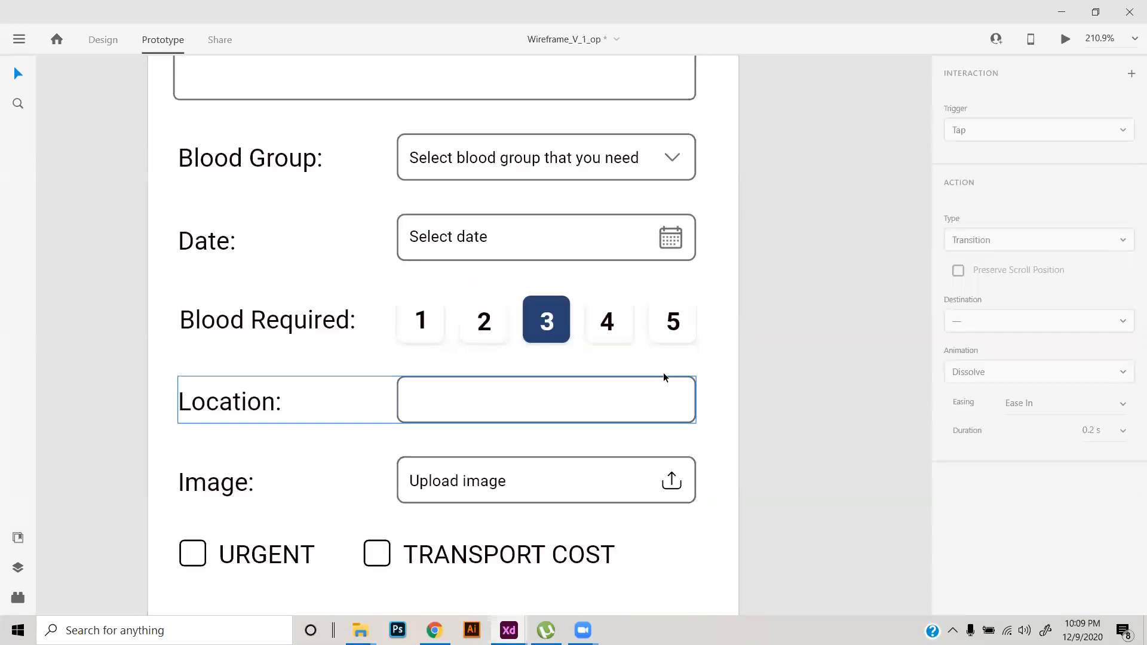
{"action": "left_click", "coordinate": [662, 379]}
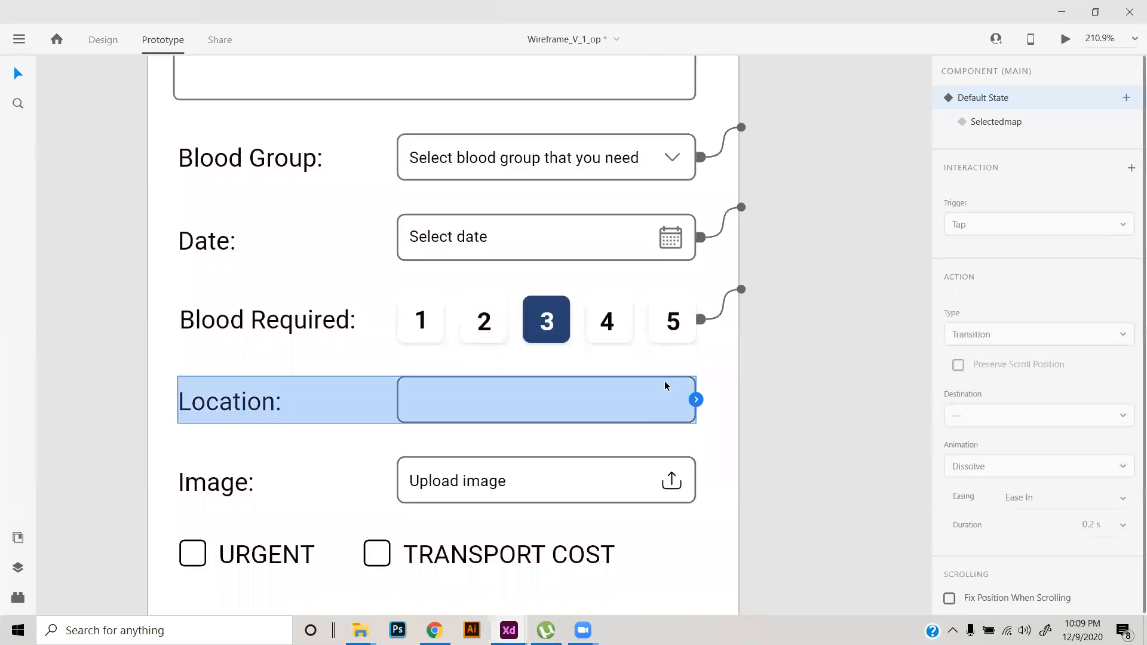
{"action": "left_click", "coordinate": [696, 399]}
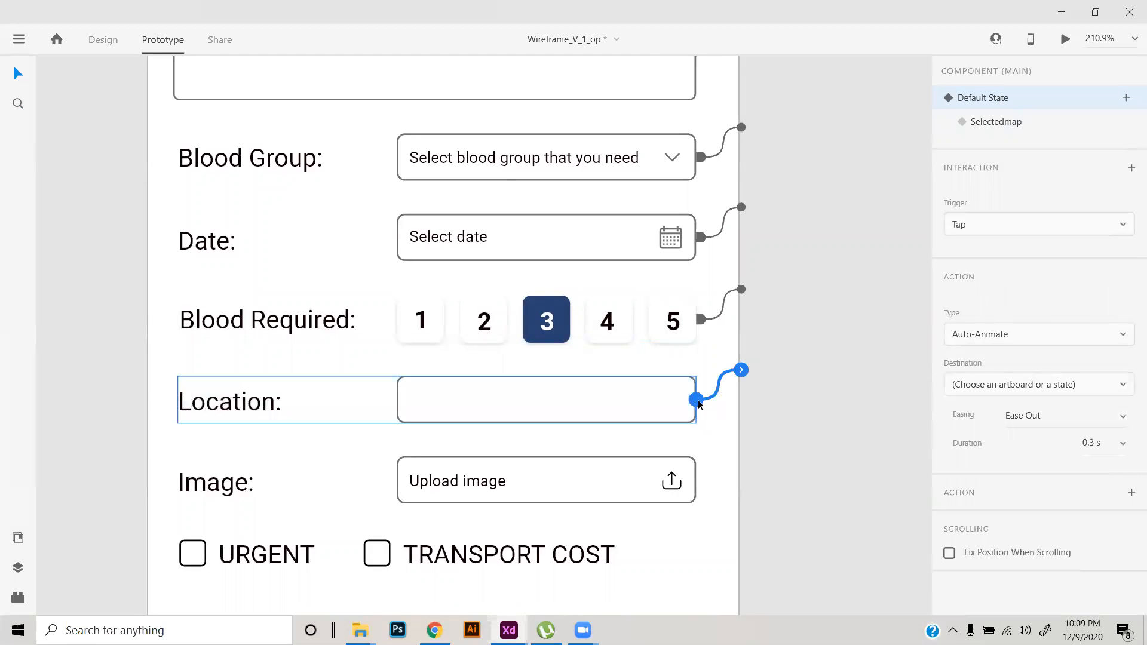
{"action": "left_click", "coordinate": [993, 385]}
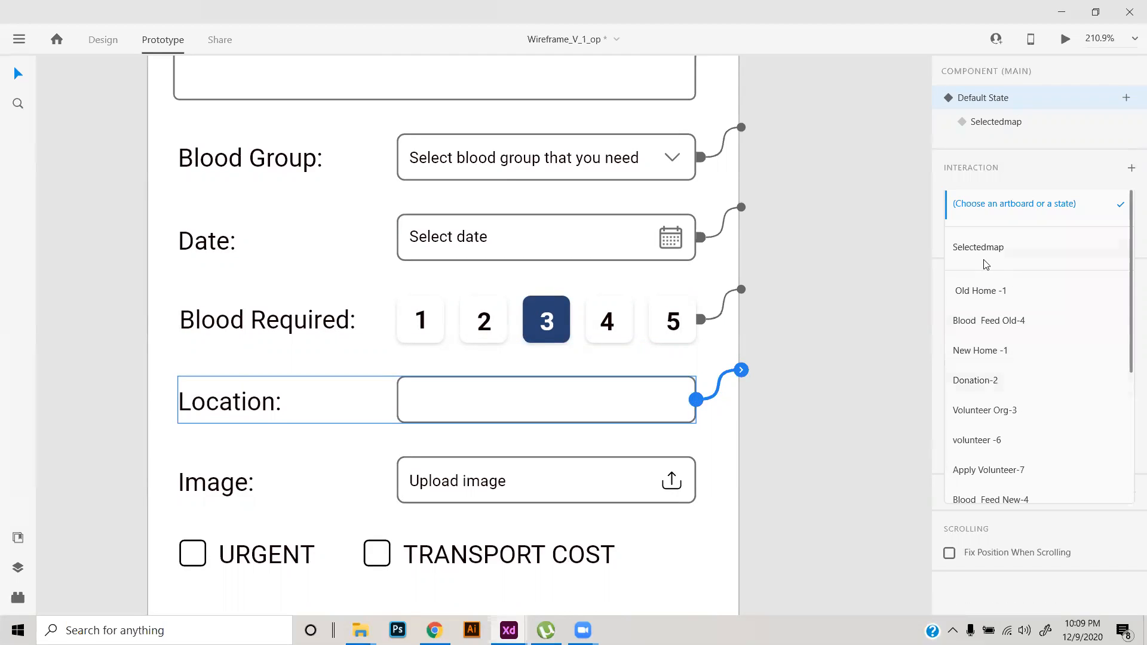
{"action": "left_click", "coordinate": [985, 264]}
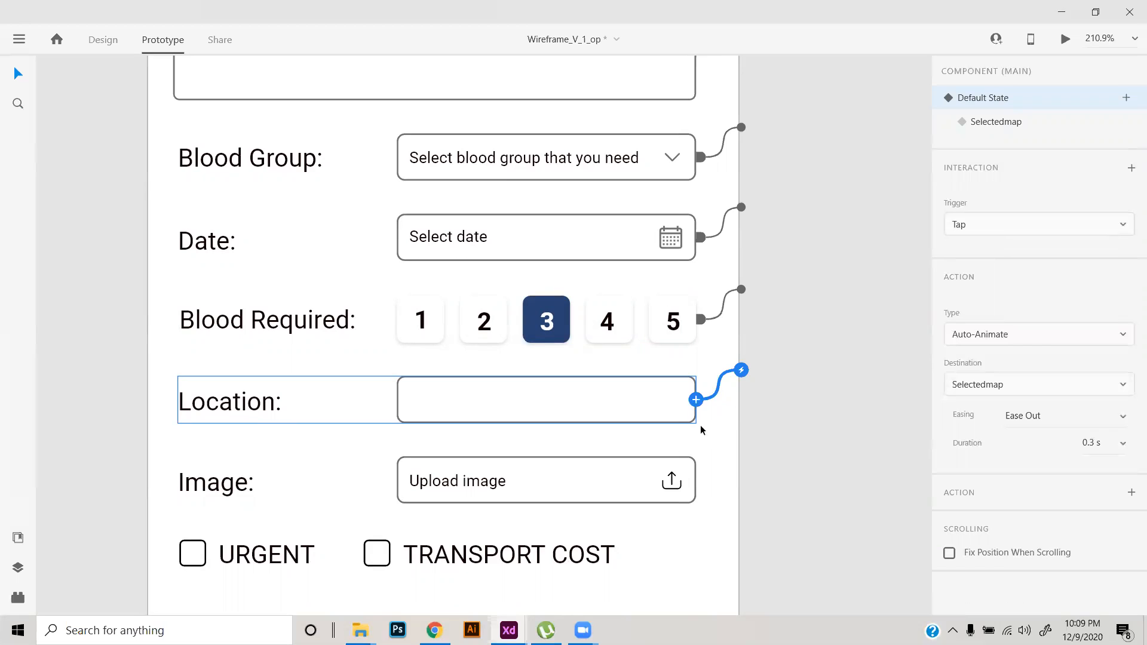
- In the Location component's Selectedmap state, link the map image to Default State with a tap Auto-Animate, and restore the component to Default State
{"action": "left_click", "coordinate": [996, 122]}
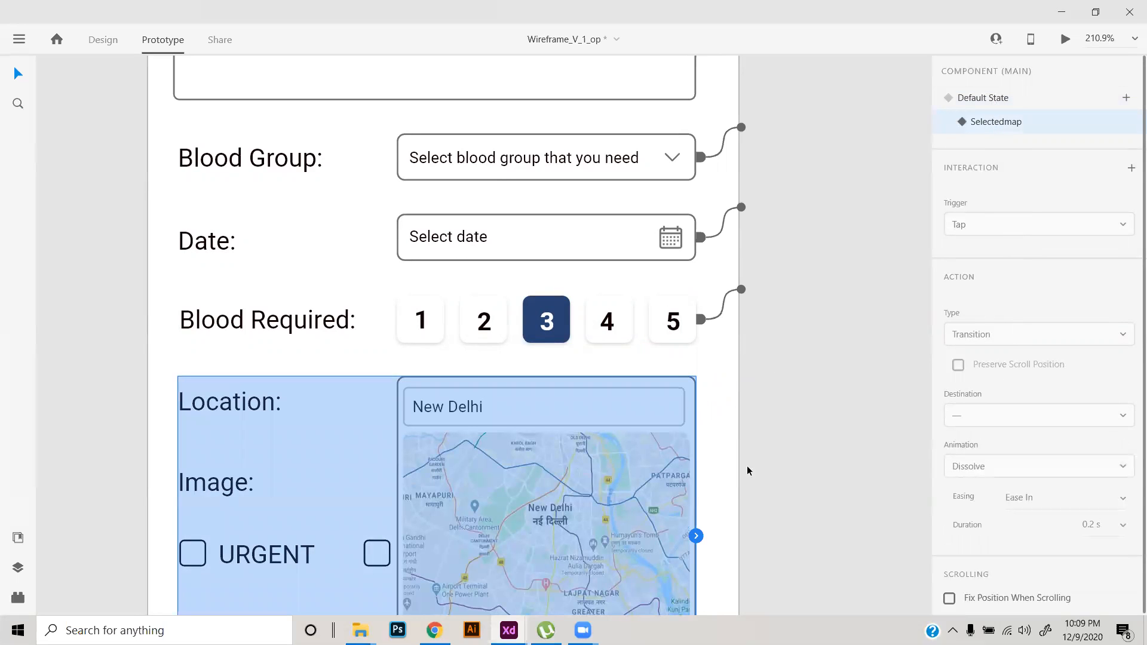
{"action": "scroll", "coordinate": [758, 450], "scroll_direction": "down", "scroll_amount": 4}
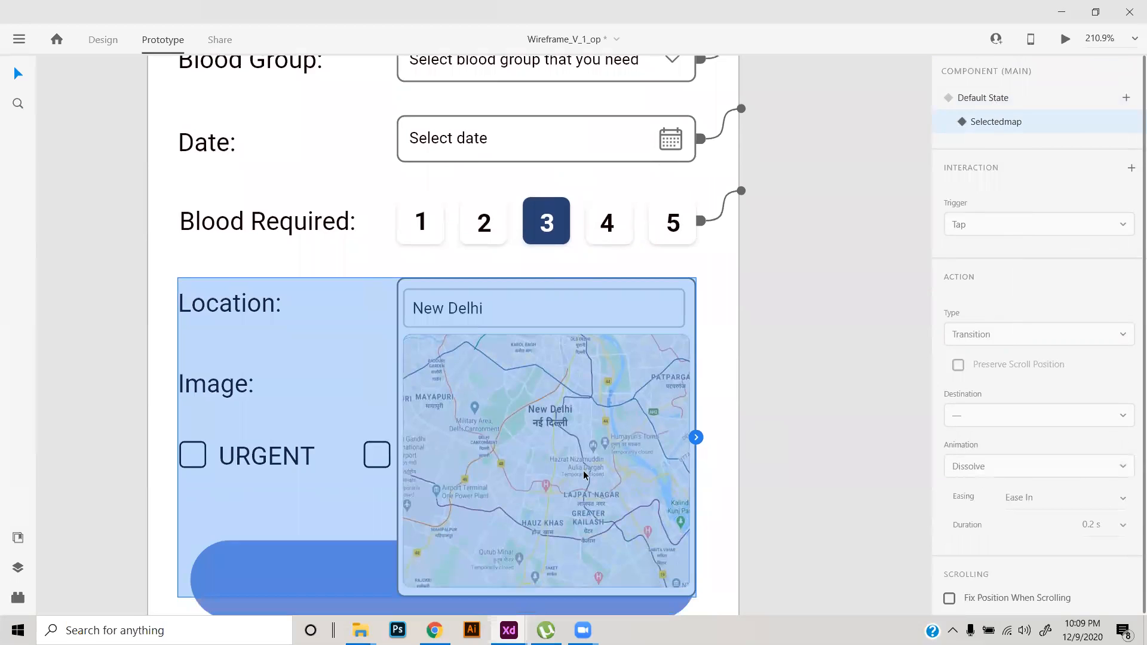
{"action": "double_click", "coordinate": [584, 475]}
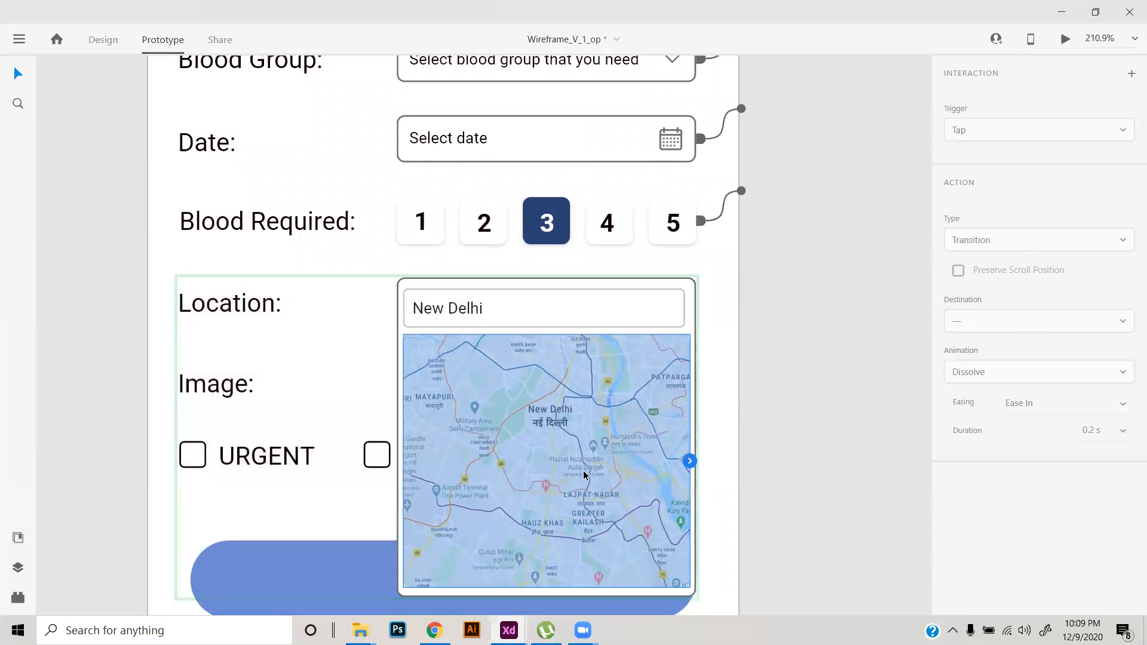
{"action": "left_click", "coordinate": [689, 463]}
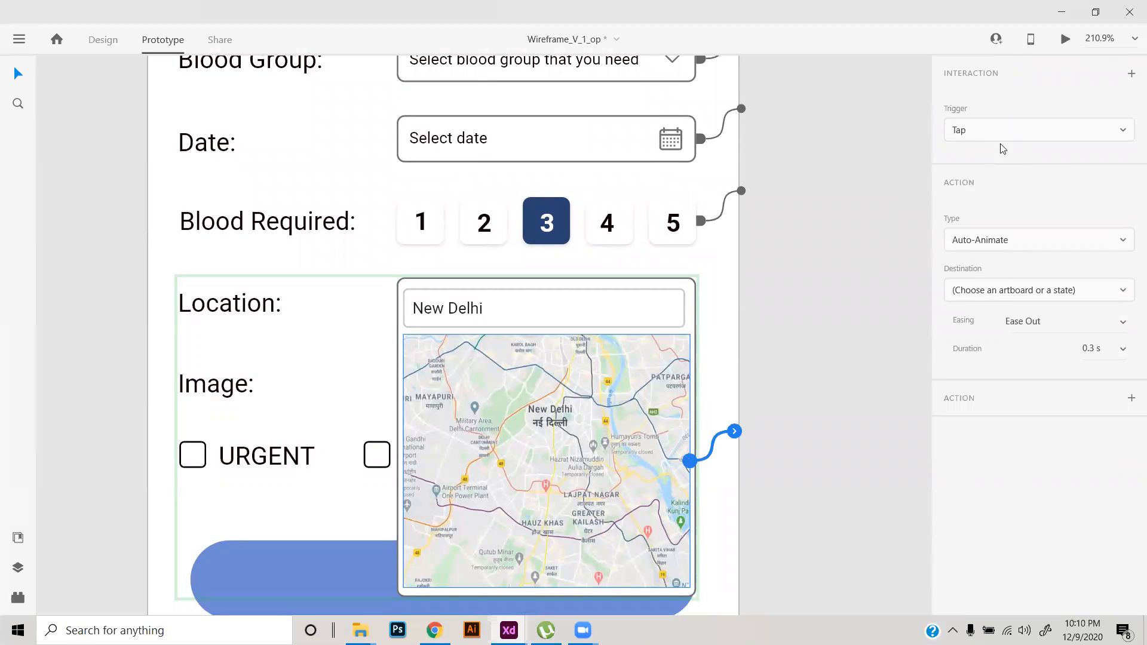
{"action": "left_click", "coordinate": [987, 289]}
{"action": "left_click", "coordinate": [989, 155]}
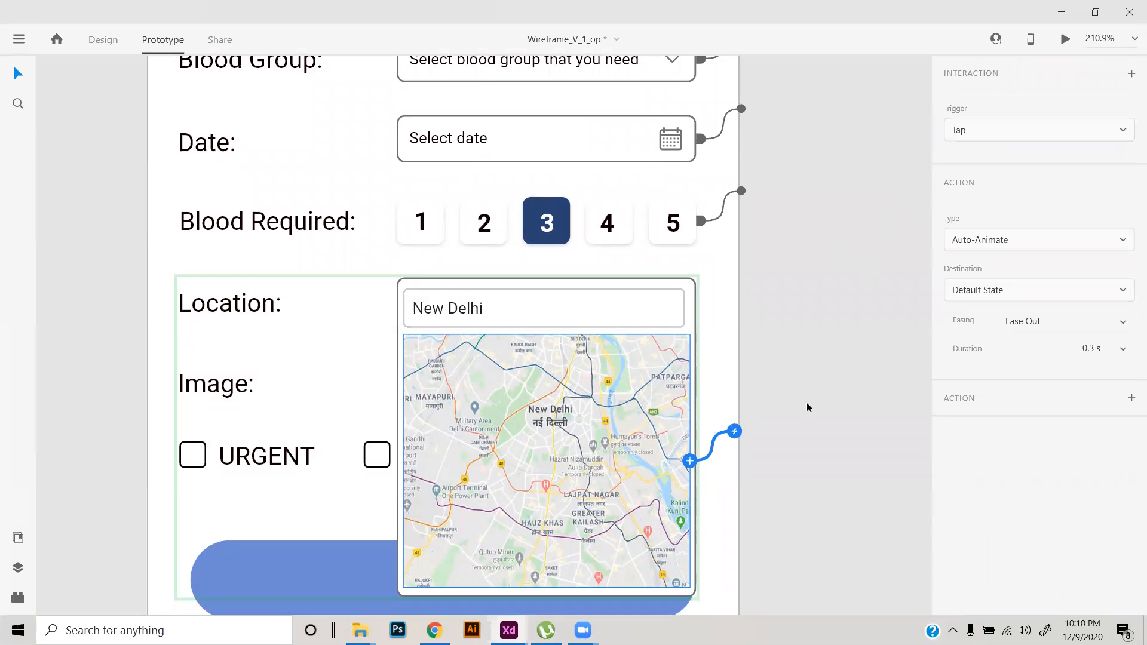
{"action": "left_click", "coordinate": [629, 363]}
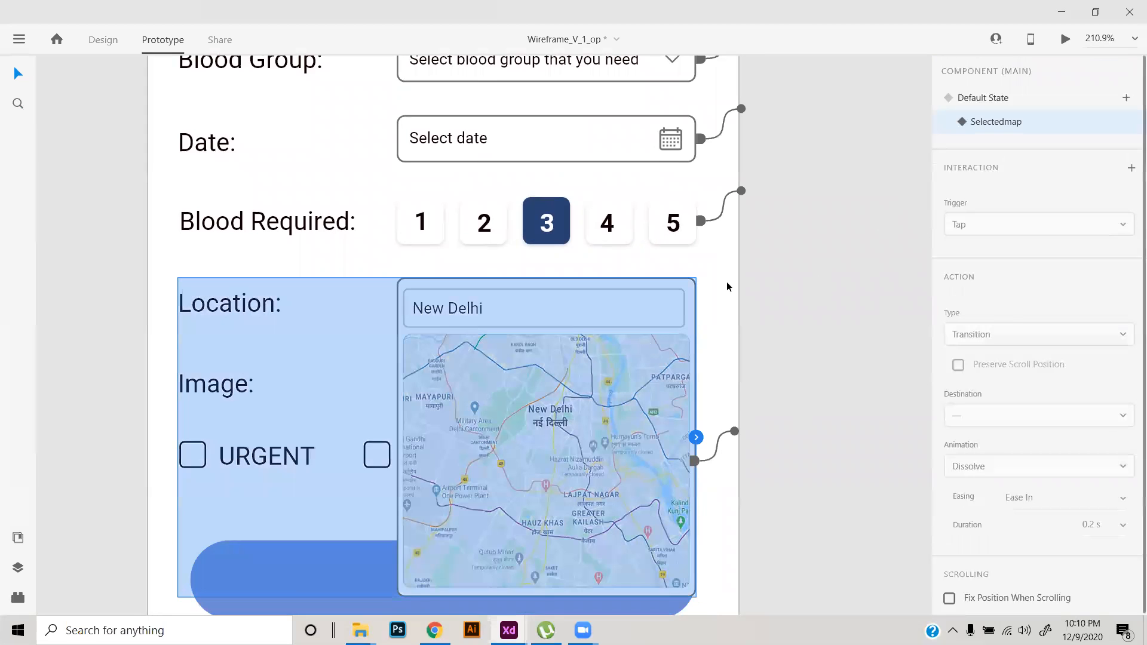
{"action": "left_click", "coordinate": [968, 99]}
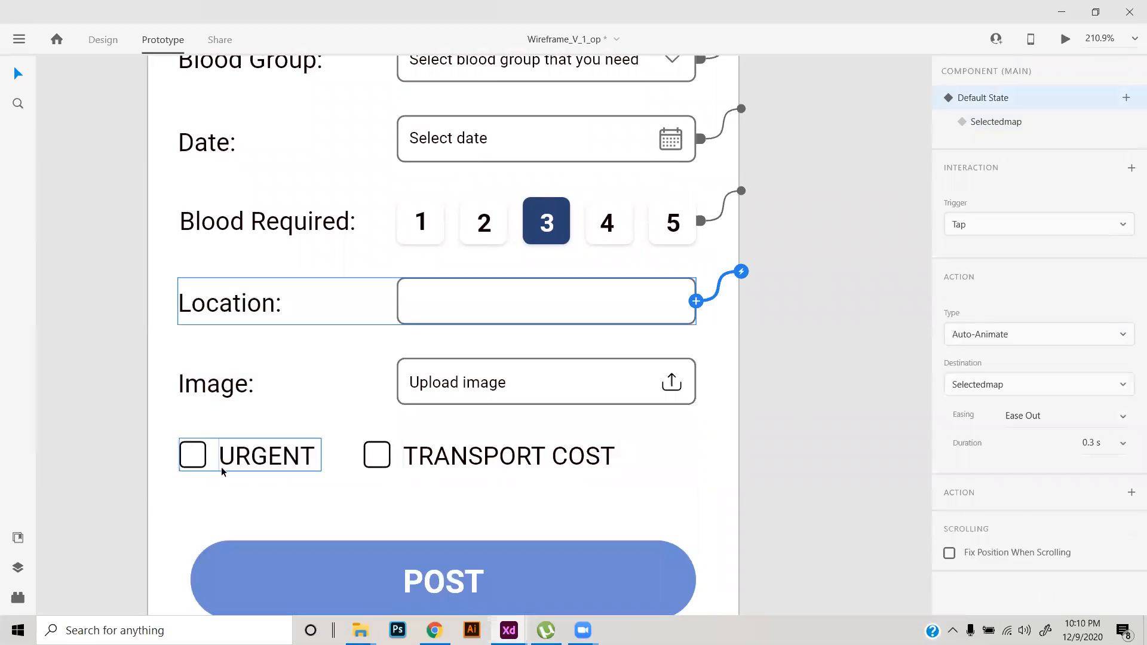
- Link the URGENT checkbox component's Default State to its select state with a tap-triggered Auto-Animate action
{"action": "left_click", "coordinate": [221, 472]}
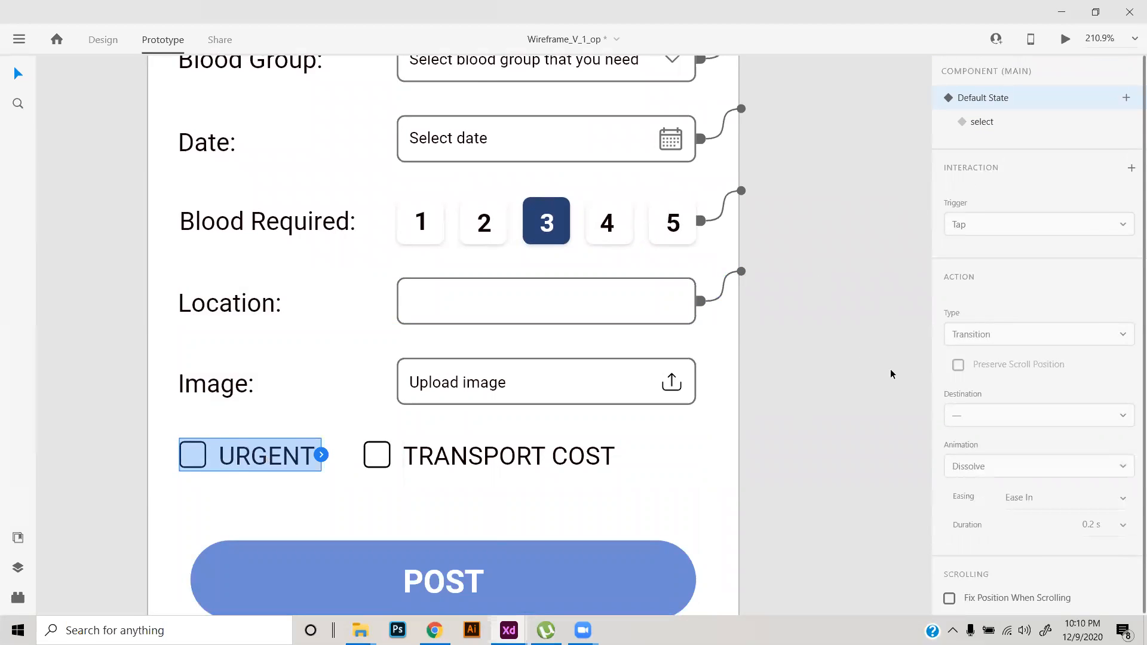
{"action": "left_click_drag", "start_coordinate": [321, 455], "coordinate": [366, 424]}
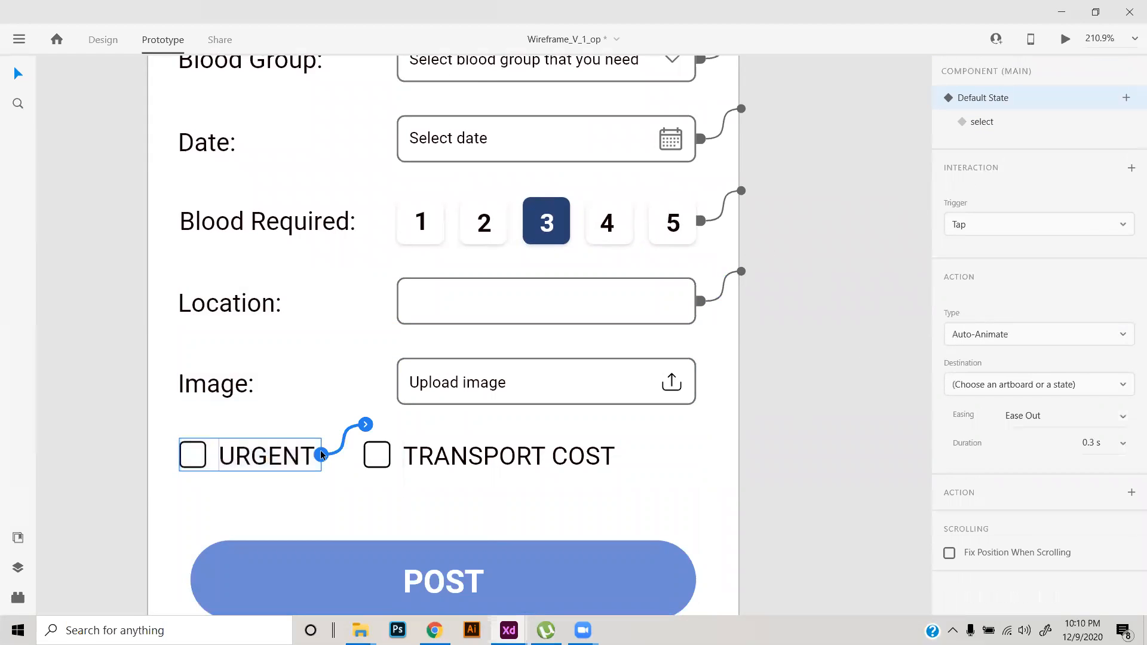
{"action": "left_click", "coordinate": [991, 123]}
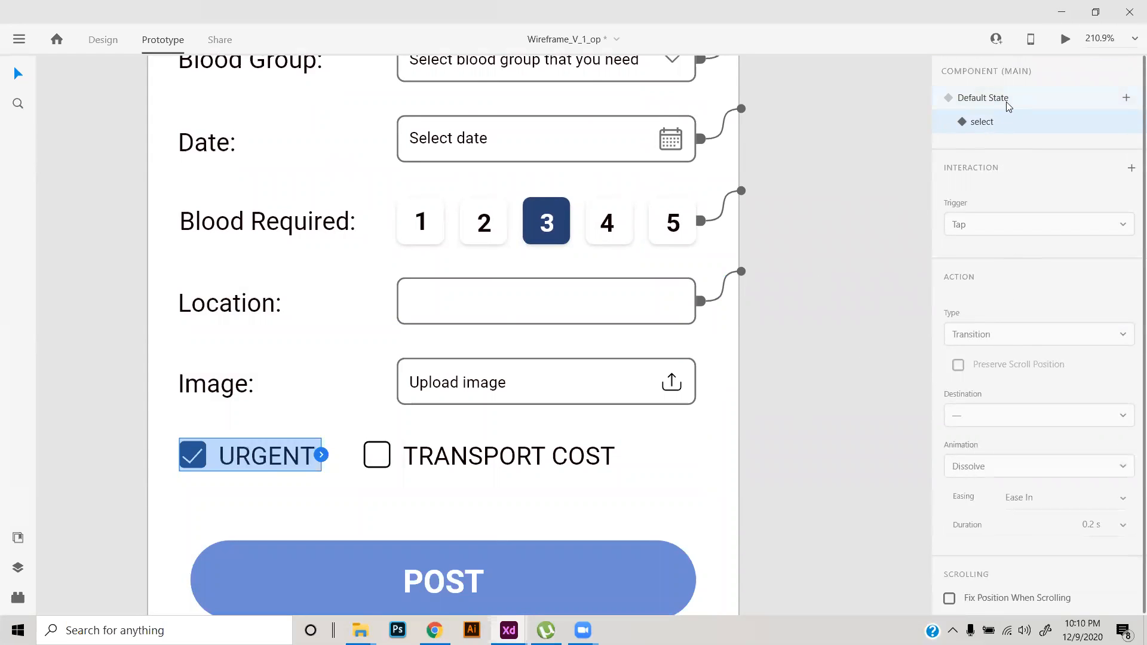
{"action": "left_click", "coordinate": [1008, 107]}
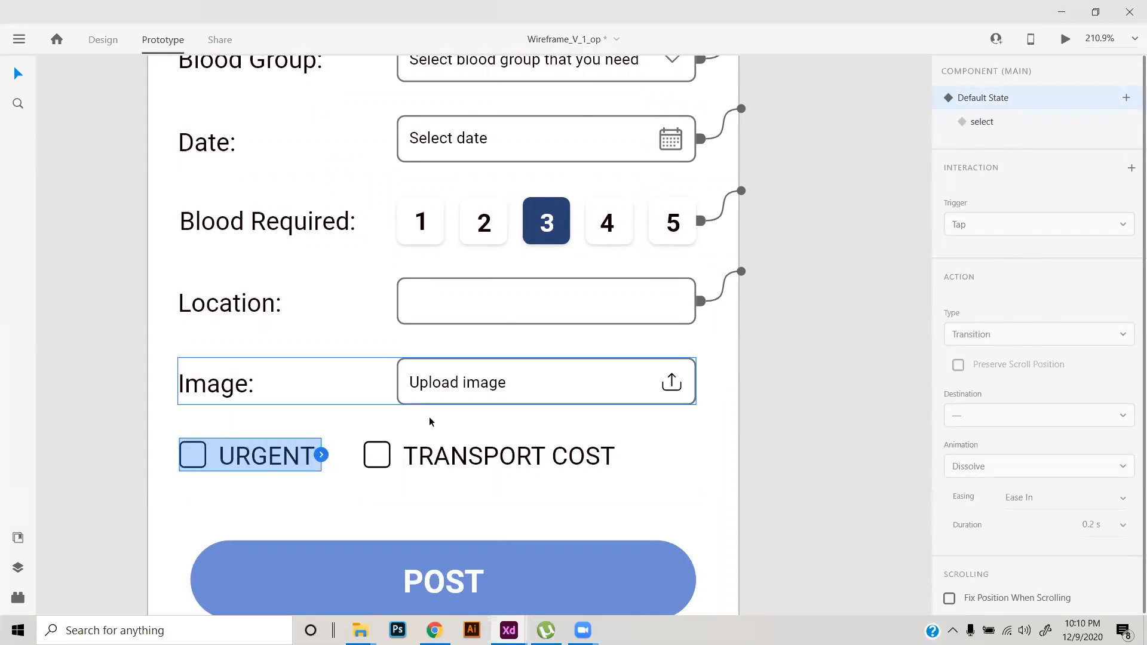
{"action": "left_click", "coordinate": [323, 455]}
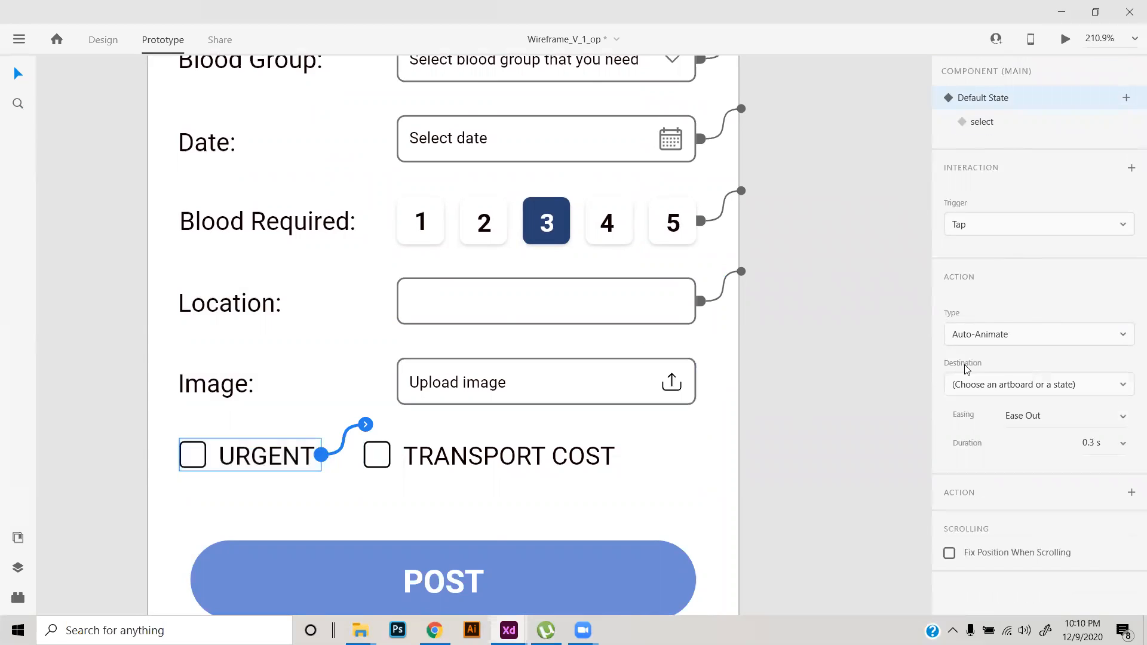
{"action": "left_click", "coordinate": [1016, 386]}
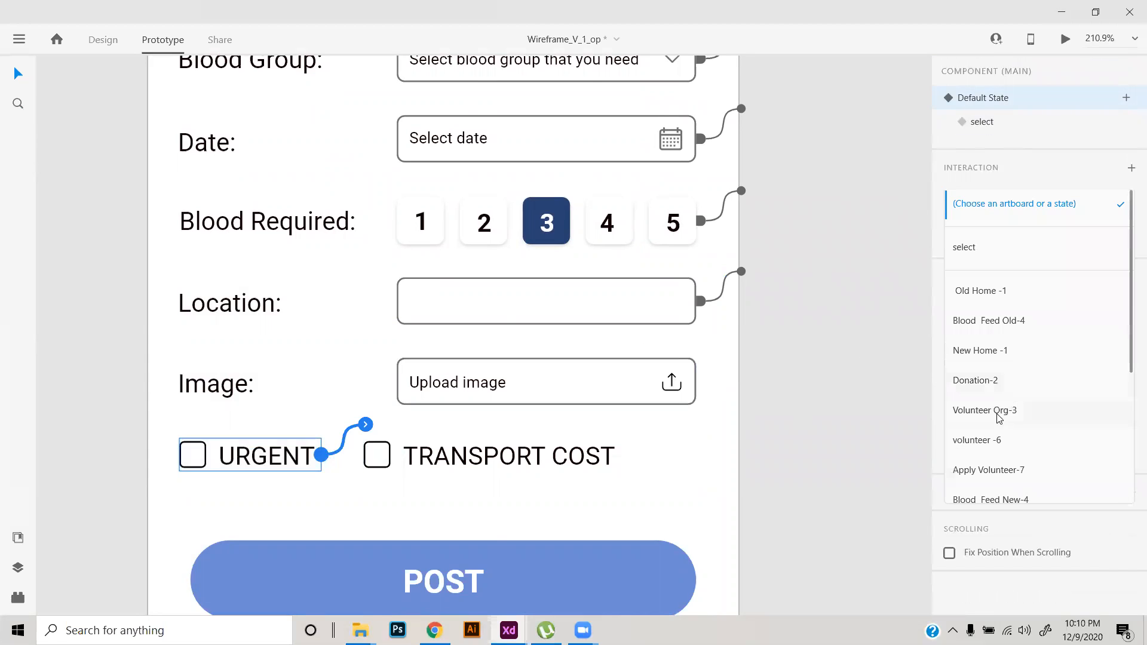
{"action": "left_click", "coordinate": [984, 251]}
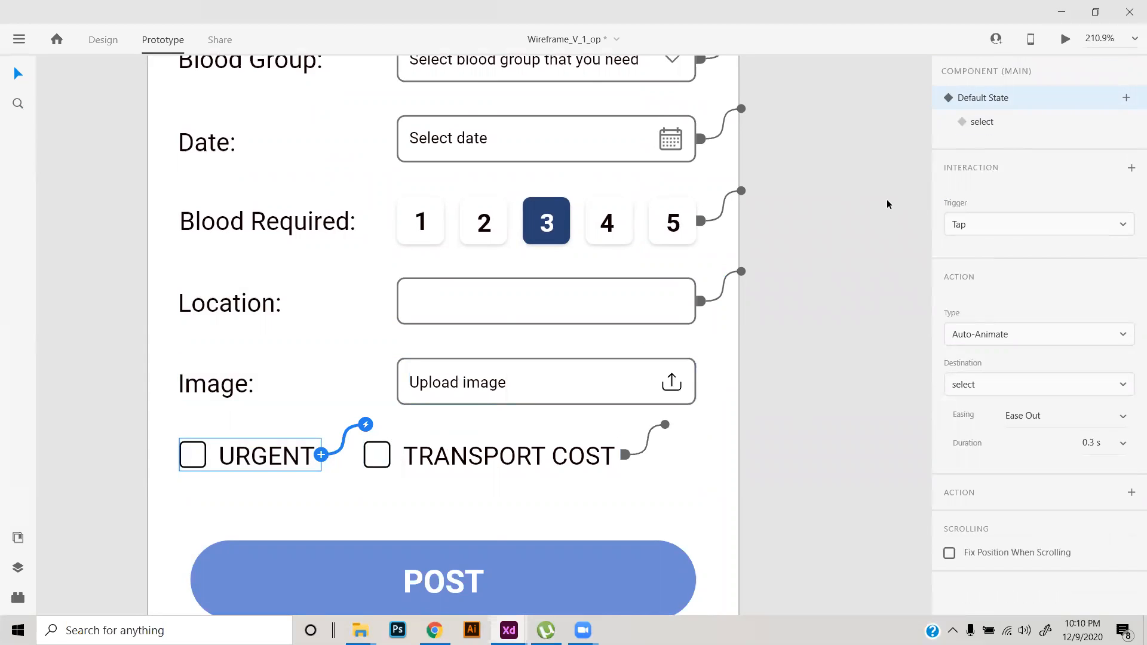
- Link the URGENT checkbox component's select state back to Default State with a tap-triggered Auto-Animate action
{"action": "left_click", "coordinate": [1006, 123]}
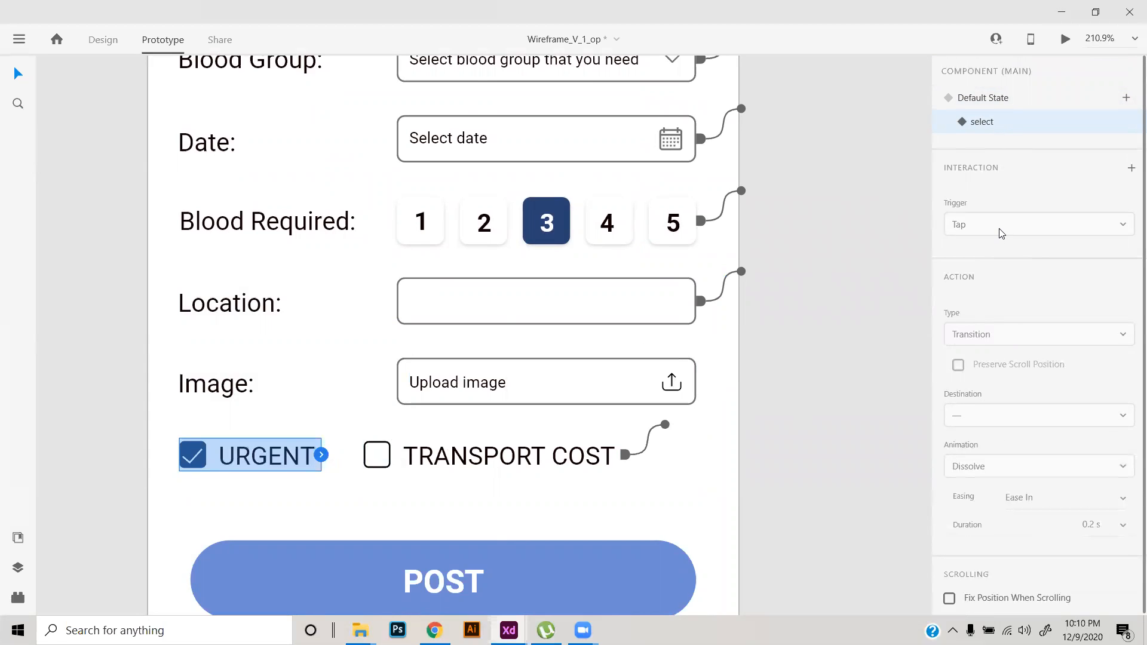
{"action": "left_click", "coordinate": [321, 456]}
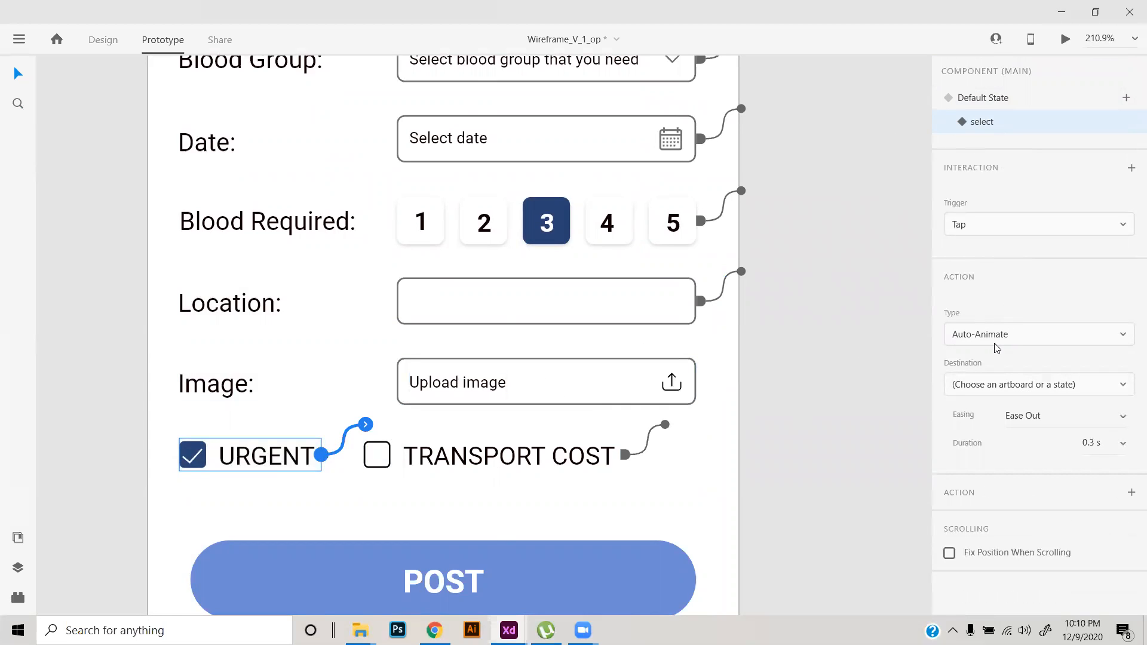
{"action": "left_click", "coordinate": [983, 384]}
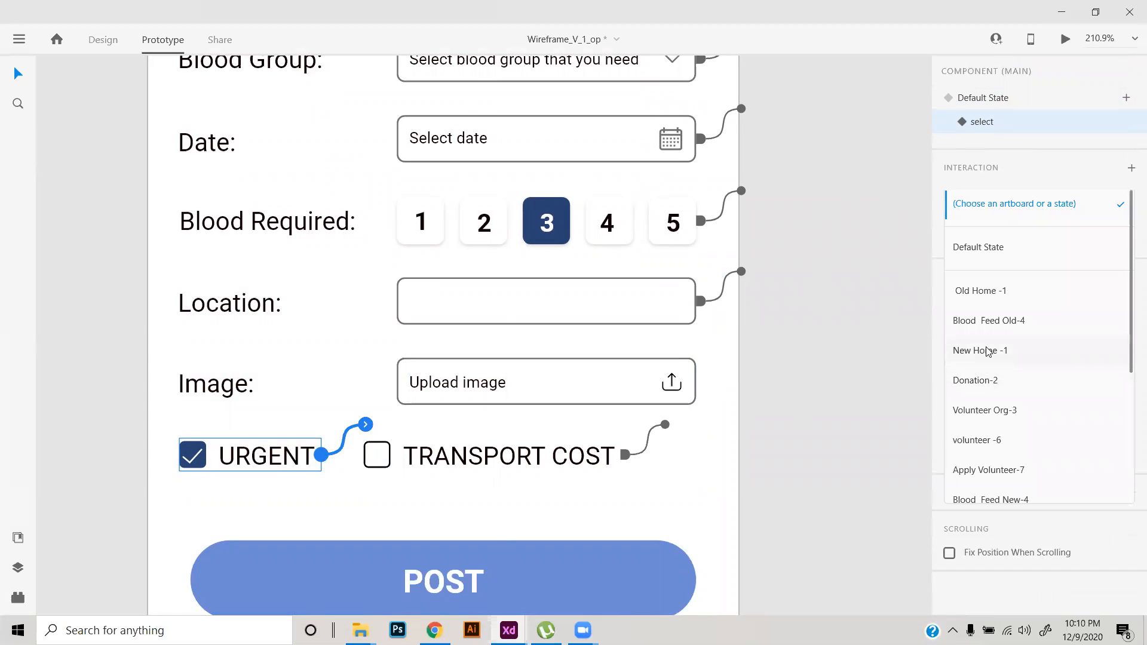
{"action": "left_click", "coordinate": [1018, 252]}
- Set the destination of the TRANSPORT COST checkbox's Auto-Animate action to its select state
{"action": "left_click", "coordinate": [465, 462]}
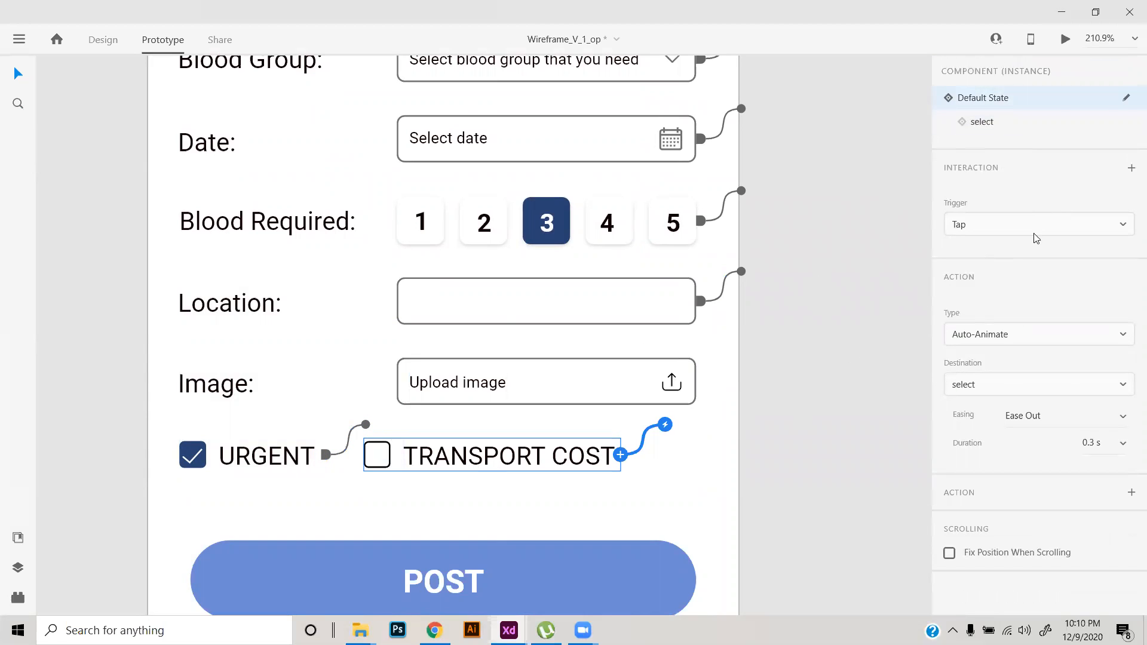
{"action": "left_click", "coordinate": [1024, 395]}
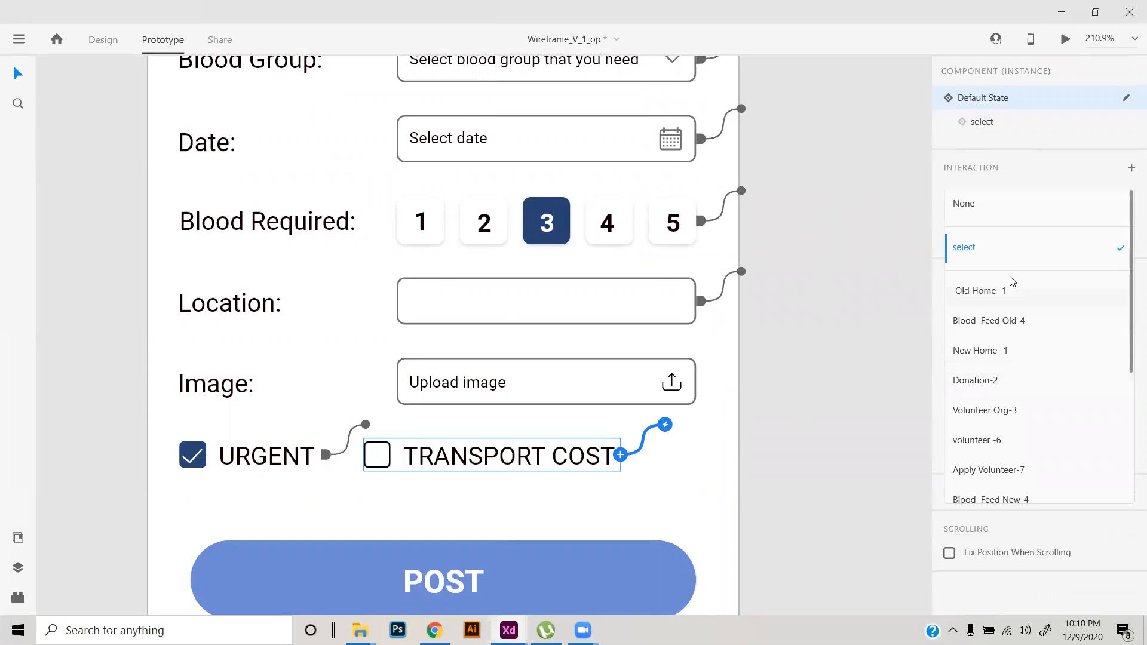
{"action": "left_click", "coordinate": [1010, 241]}
{"action": "left_click", "coordinate": [848, 402]}
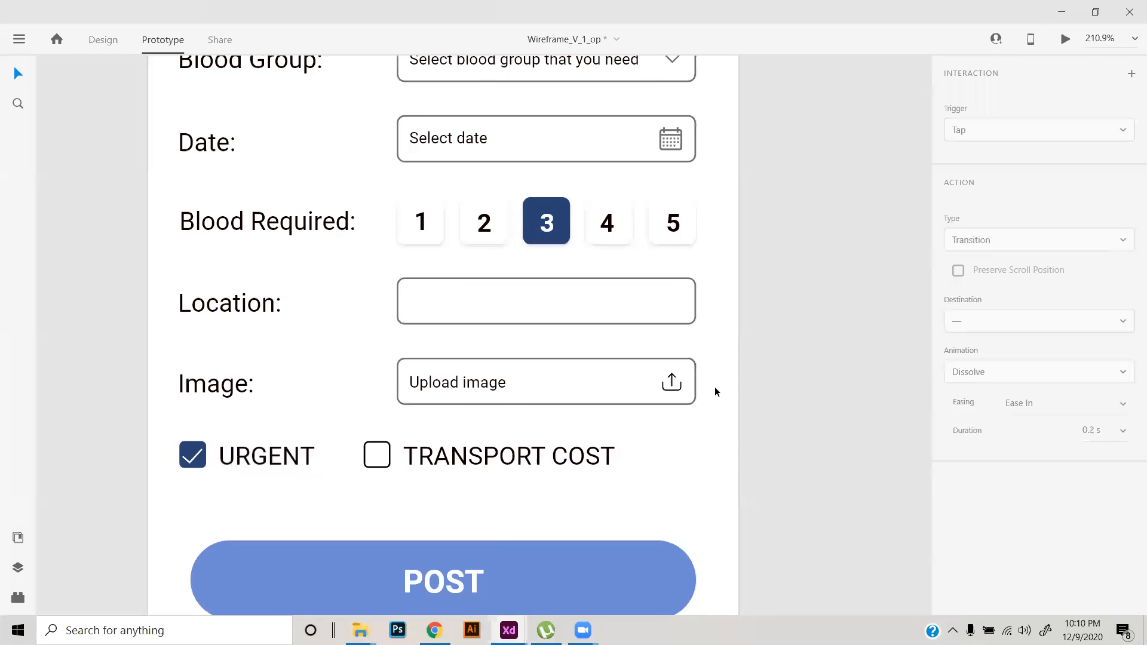
- Restore the Blood Required component to its Default State
{"action": "scroll", "coordinate": [714, 386], "scroll_direction": "down", "scroll_amount": 5, "text": "ctrl"}
{"action": "scroll", "coordinate": [667, 406], "scroll_direction": "up", "scroll_amount": 3}
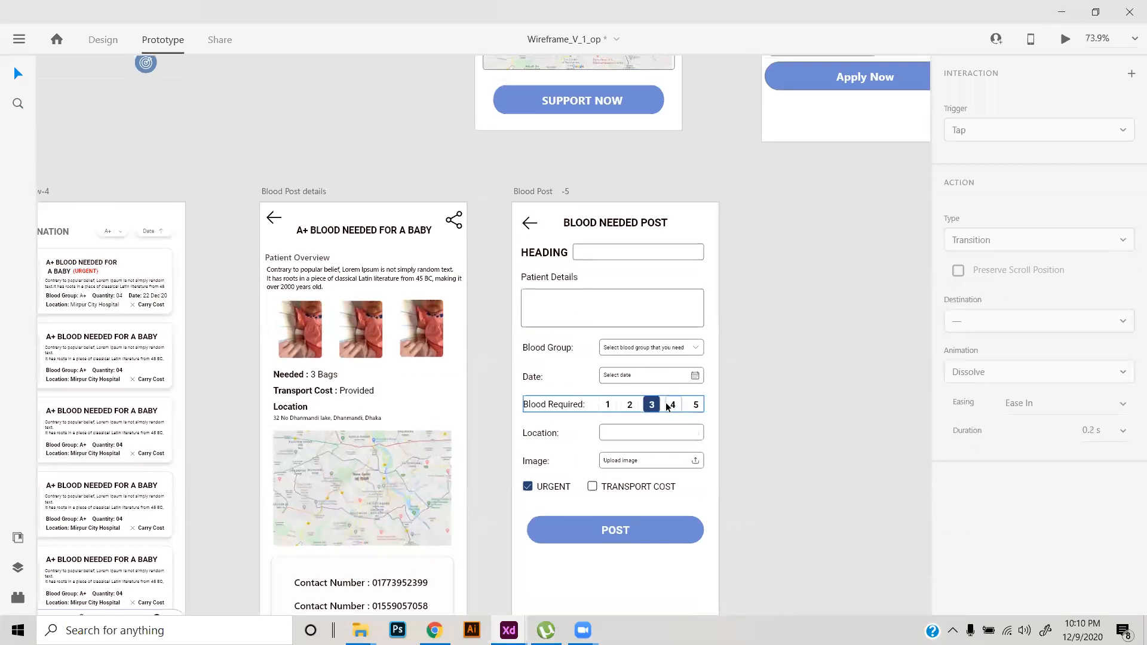
{"action": "left_click", "coordinate": [668, 406]}
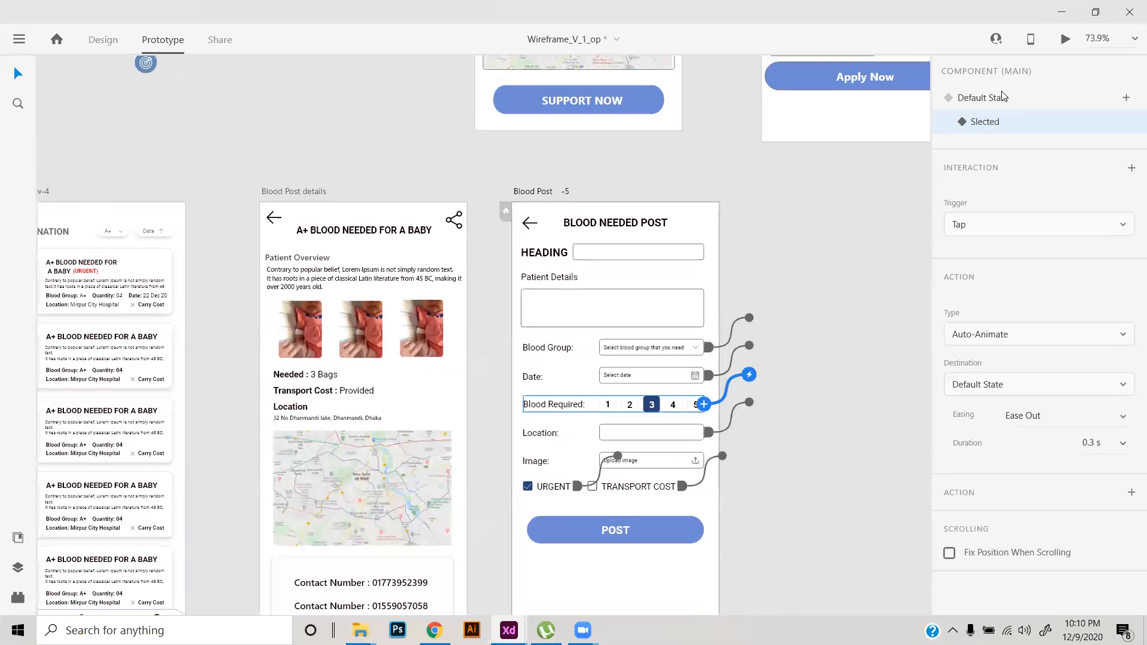
{"action": "left_click", "coordinate": [667, 258]}
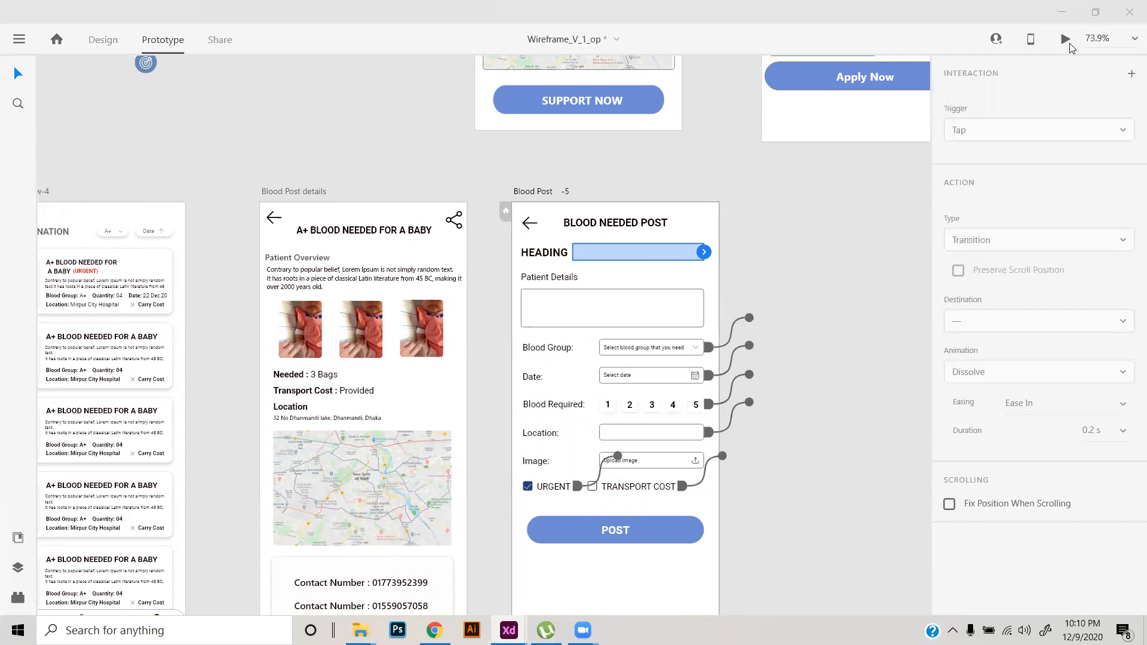
- Preview the Blood Needed Post form, test its dropdown, date, blood quantity, location and checkbox interactions, and close the preview
{"action": "left_click", "coordinate": [1069, 46]}
{"action": "left_click", "coordinate": [399, 225]}
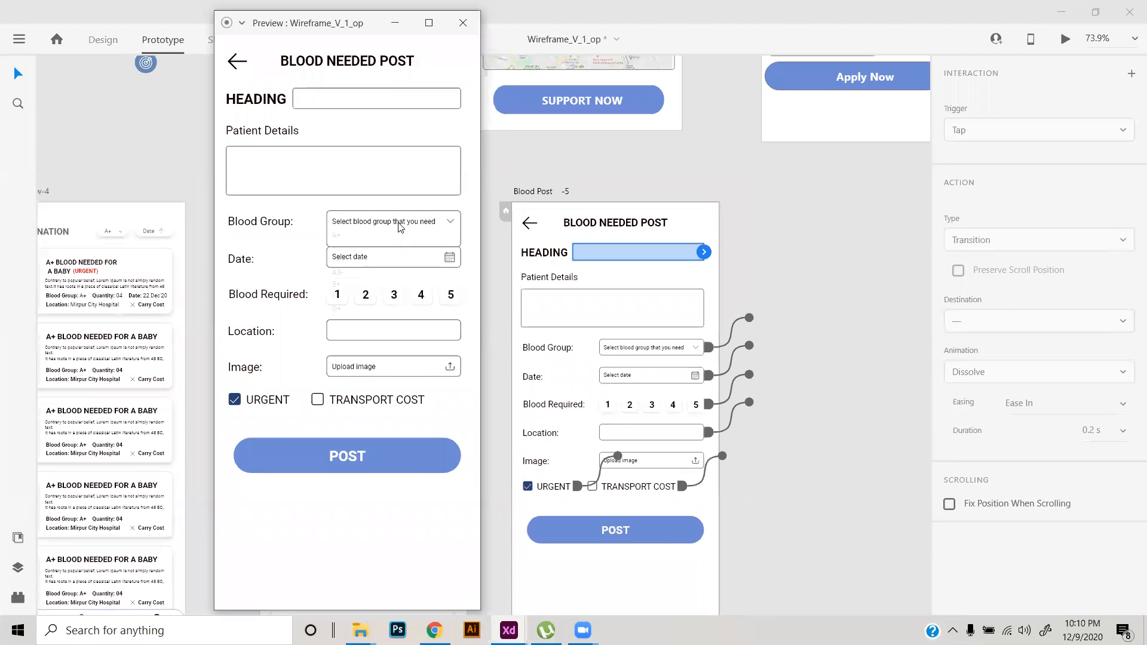
{"action": "left_click", "coordinate": [376, 274]}
{"action": "left_click", "coordinate": [378, 264]}
{"action": "left_click", "coordinate": [378, 334]}
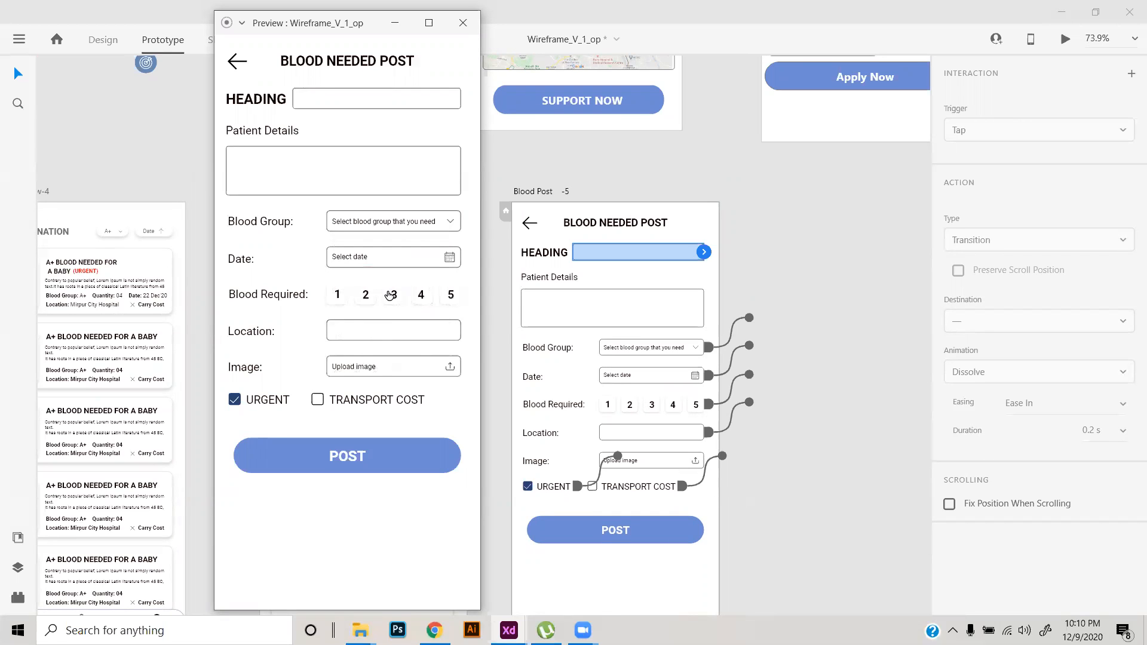
{"action": "left_click", "coordinate": [392, 295]}
{"action": "left_click", "coordinate": [367, 332]}
{"action": "left_click", "coordinate": [381, 412]}
{"action": "left_click", "coordinate": [234, 400]}
{"action": "left_click", "coordinate": [317, 402]}
{"action": "left_click", "coordinate": [320, 404]}
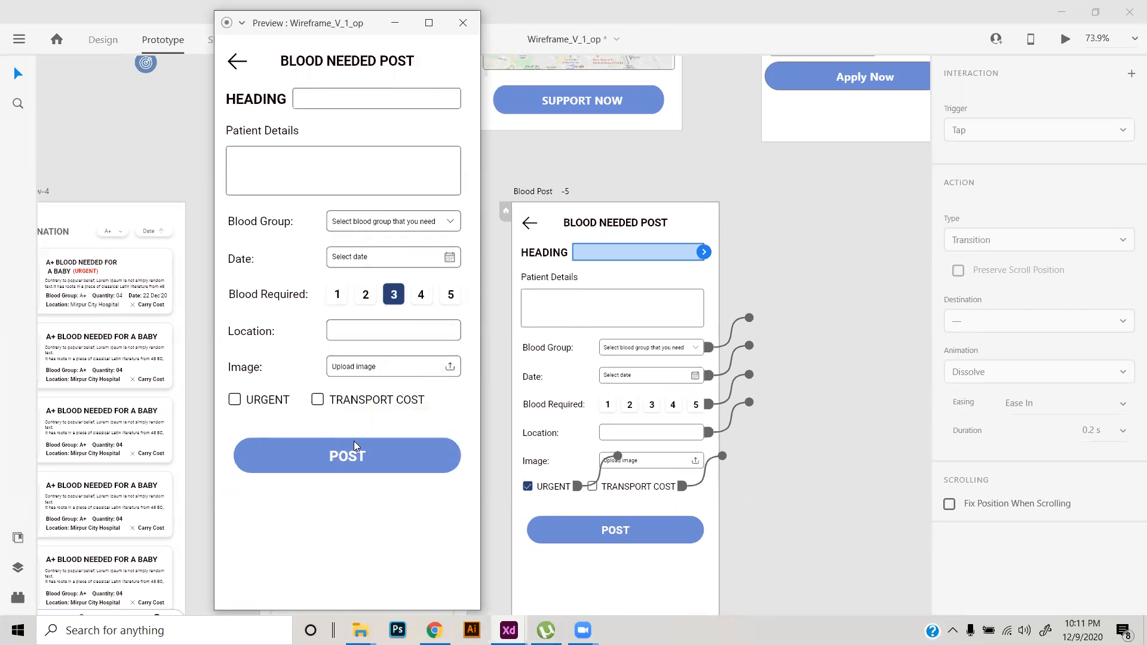
{"action": "left_click", "coordinate": [463, 23]}
{"action": "left_click", "coordinate": [501, 301]}
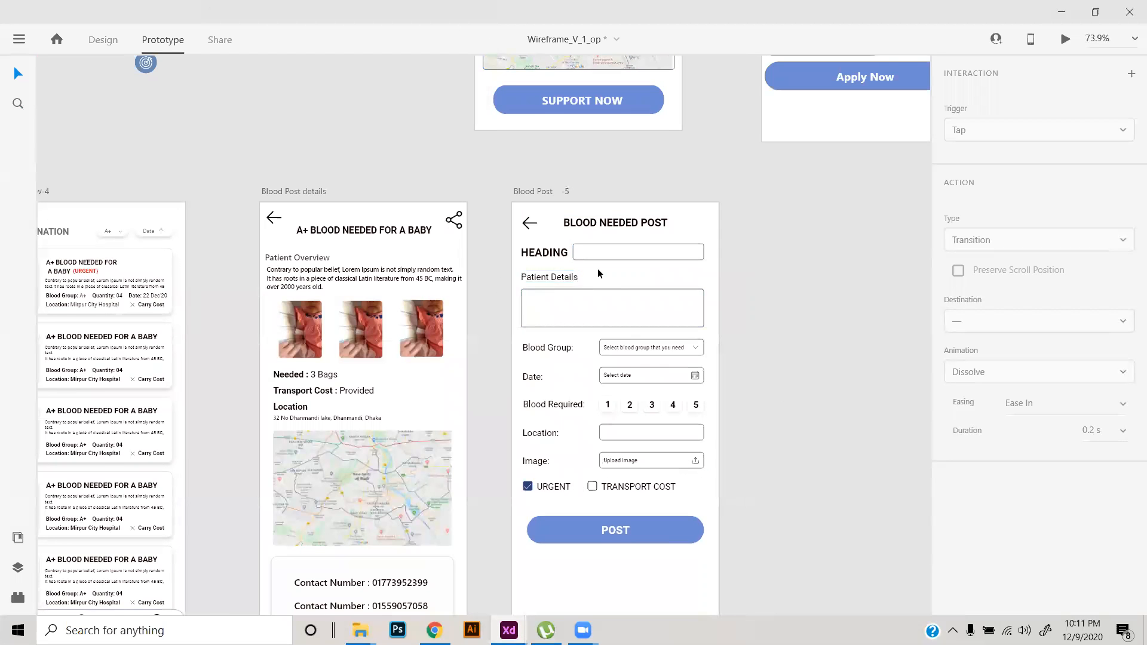
- Try linking the POST button to the Blood Feed New-4 artboard with a tap Auto-Animate, and undo the link
{"action": "scroll", "coordinate": [597, 268], "scroll_direction": "down", "scroll_amount": 3}
{"action": "left_click_drag", "start_coordinate": [714, 335], "coordinate": [524, 438]}
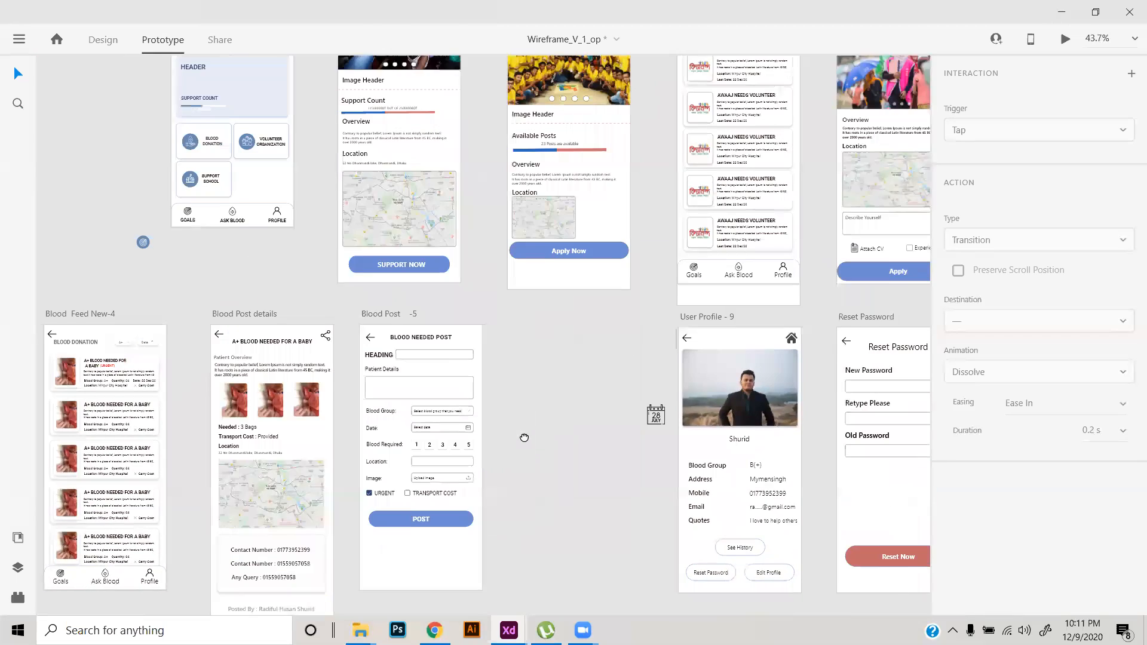
{"action": "scroll", "coordinate": [506, 360], "scroll_direction": "down", "scroll_amount": 3}
{"action": "scroll", "coordinate": [479, 407], "scroll_direction": "up", "scroll_amount": 3}
{"action": "left_click_drag", "start_coordinate": [497, 497], "coordinate": [580, 466]}
{"action": "left_click", "coordinate": [541, 464]}
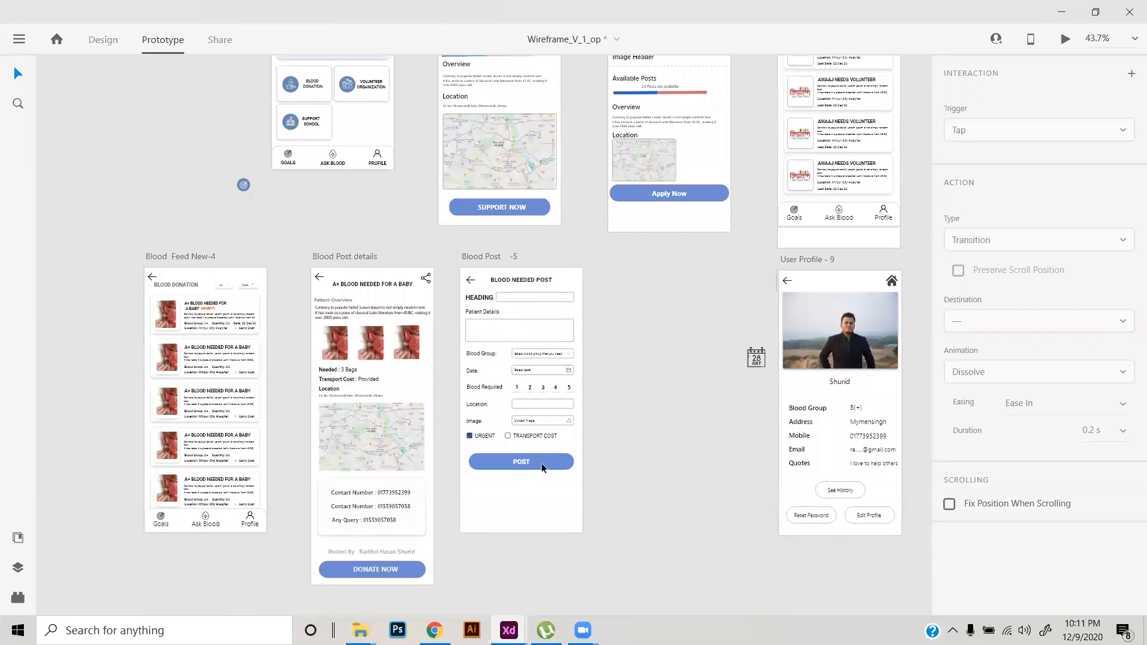
{"action": "left_click", "coordinate": [698, 421]}
{"action": "left_click", "coordinate": [565, 463]}
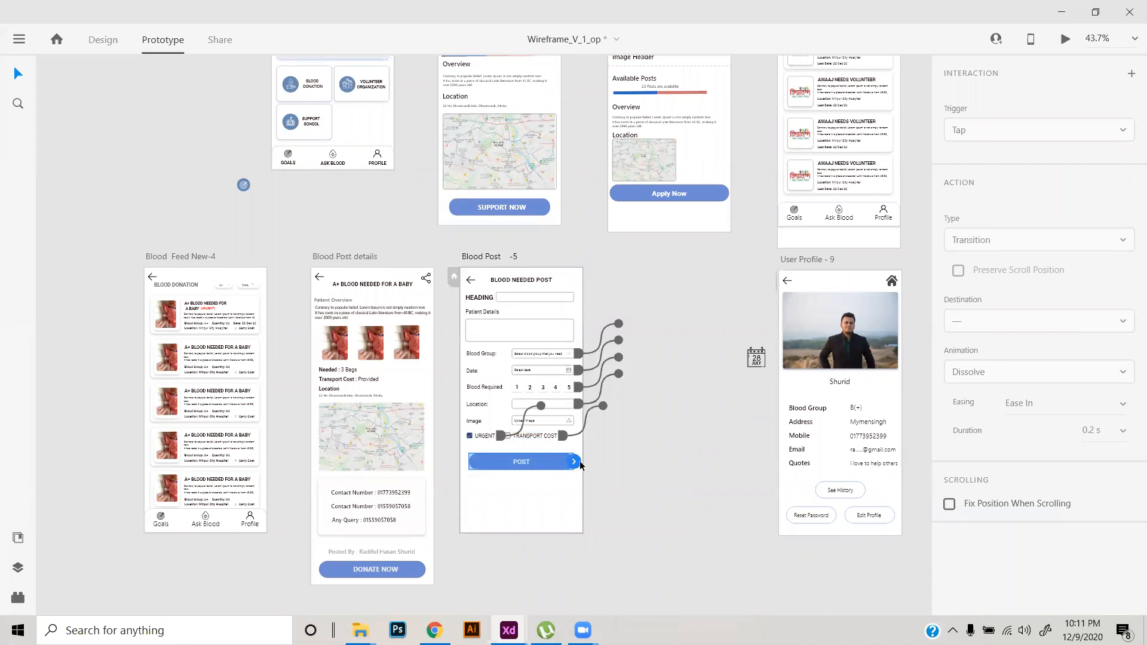
{"action": "left_click_drag", "start_coordinate": [575, 464], "coordinate": [241, 398]}
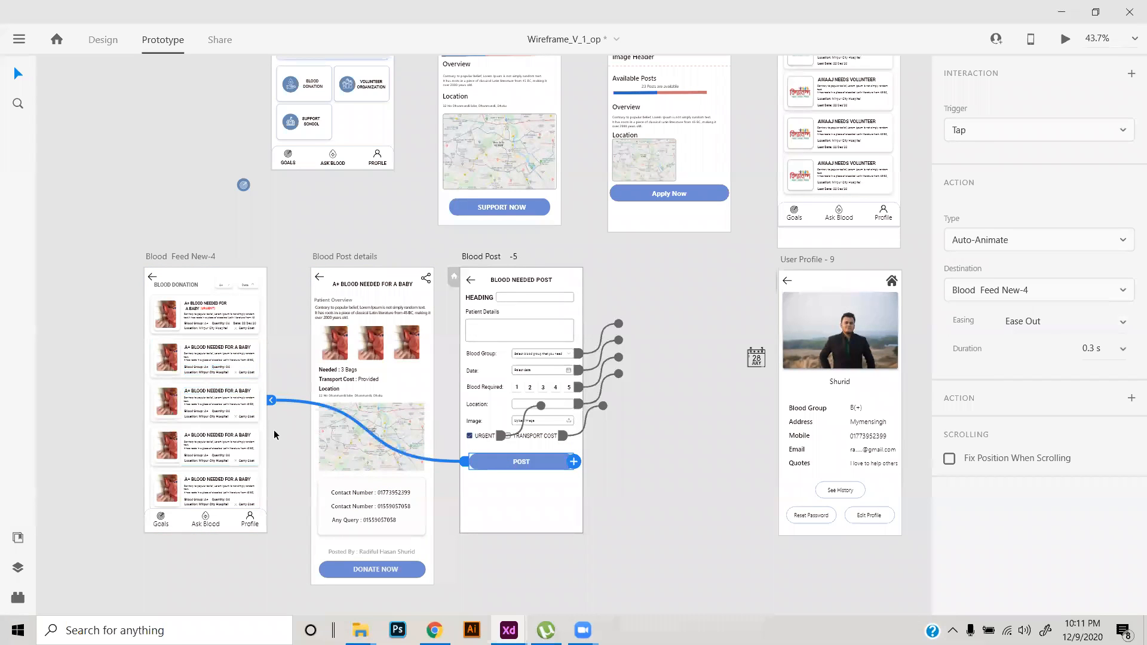
{"action": "key", "text": "ctrl+z"}
- Link the home screen's ASK BLOOD item to the Blood Post -5 artboard, and the form's POST button to Blood Feed New-4 with Auto-Animate
{"action": "scroll", "coordinate": [321, 377], "scroll_direction": "down", "scroll_amount": 2}
{"action": "scroll", "coordinate": [276, 289], "scroll_direction": "up", "scroll_amount": 4}
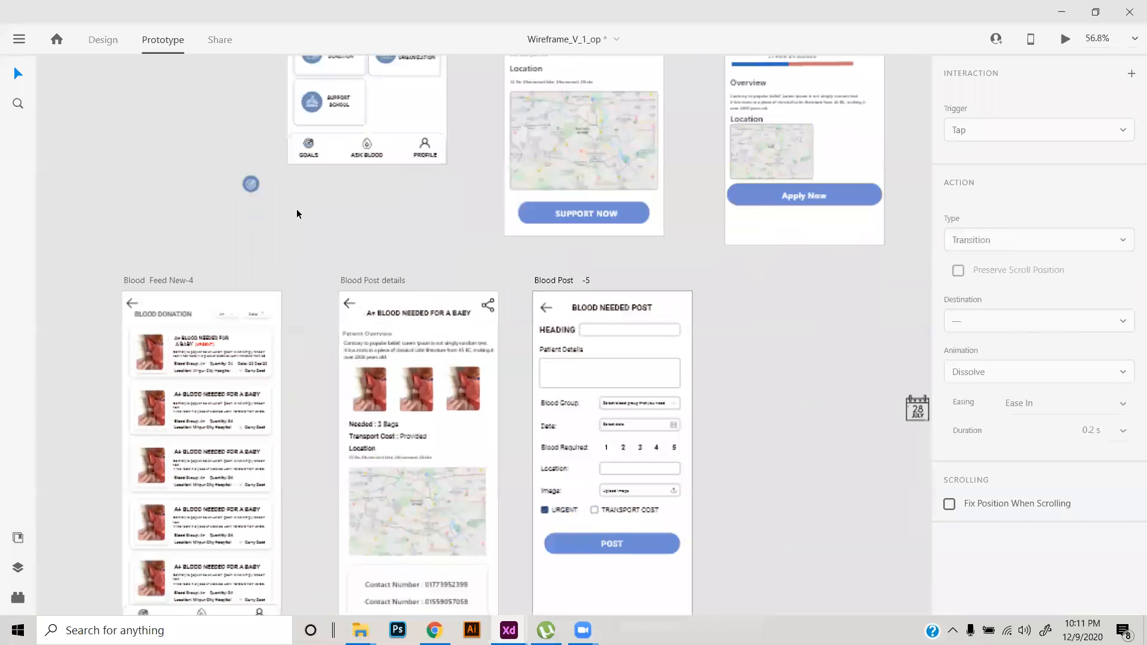
{"action": "left_click", "coordinate": [370, 153]}
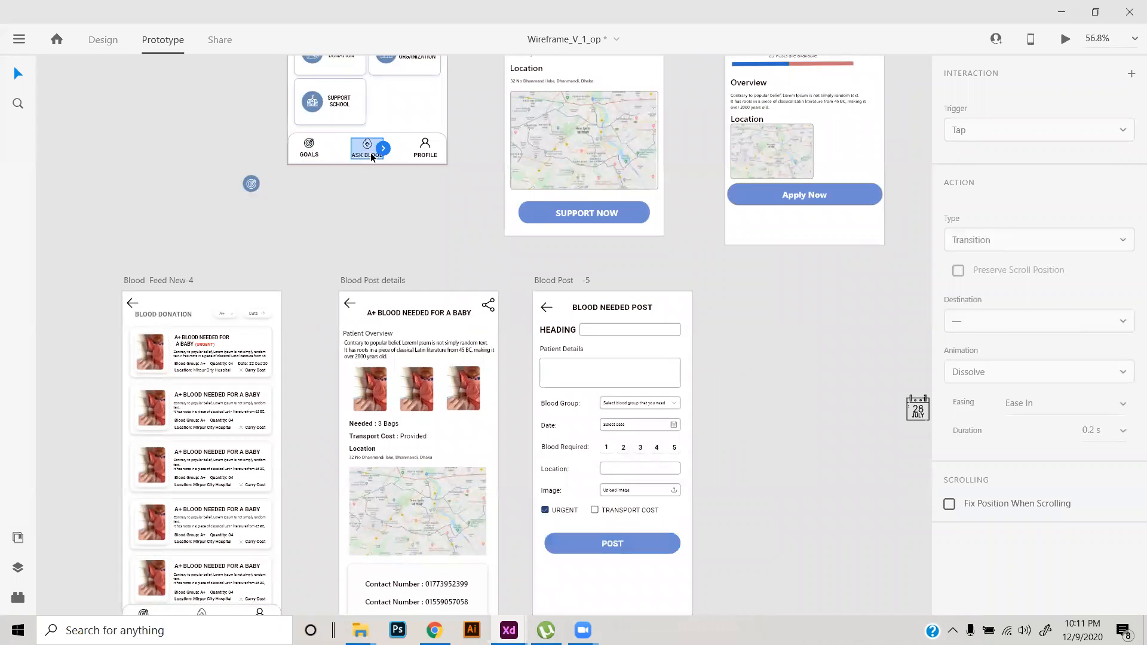
{"action": "left_click_drag", "start_coordinate": [383, 148], "coordinate": [648, 452]}
{"action": "left_click", "coordinate": [673, 544]}
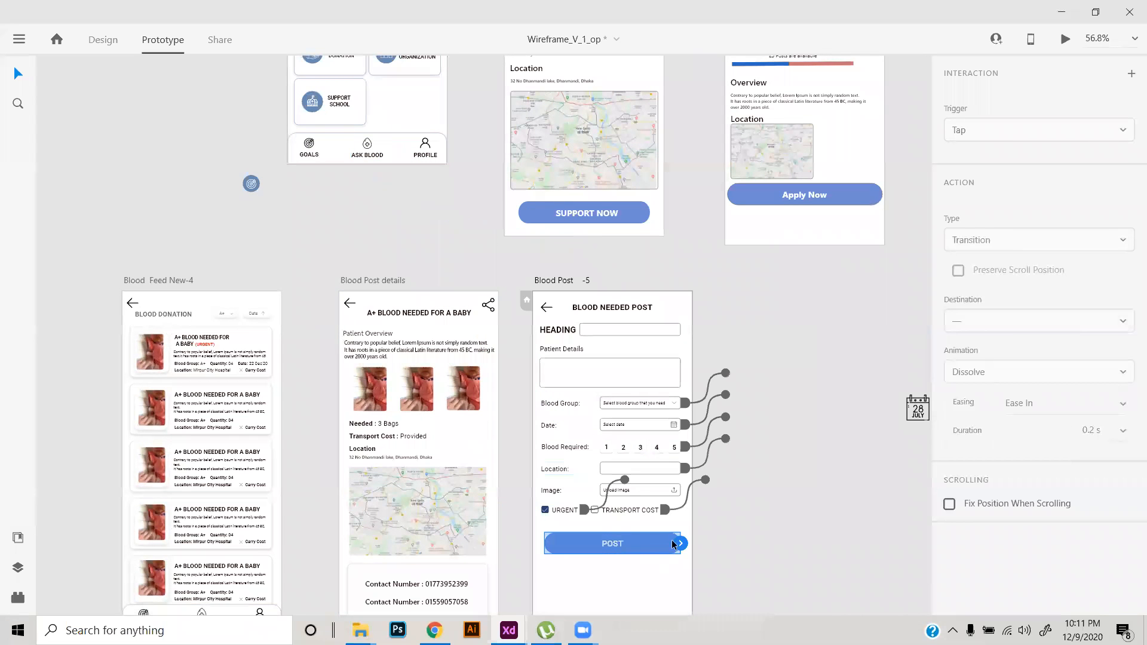
{"action": "left_click_drag", "start_coordinate": [682, 545], "coordinate": [149, 477]}
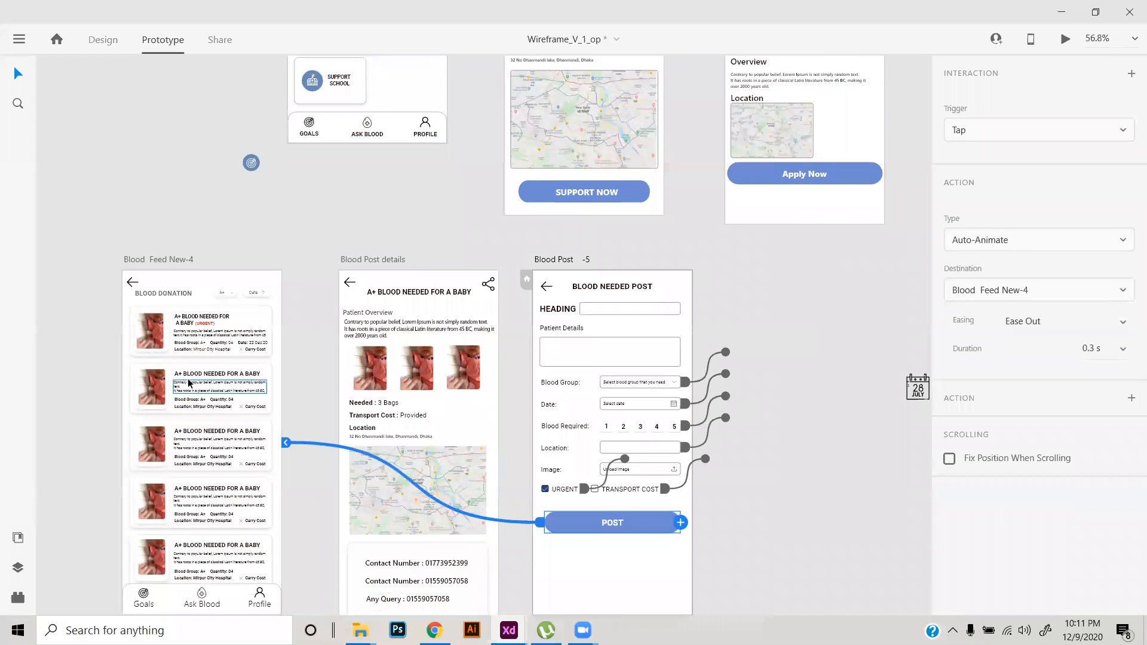
- Link the first blood request card on Blood Feed New-4 to the Blood Post details artboard with a tap Auto-Animate
{"action": "left_click", "coordinate": [212, 357]}
{"action": "left_click_drag", "start_coordinate": [271, 331], "coordinate": [476, 446]}
{"action": "scroll", "coordinate": [476, 447], "scroll_direction": "down", "scroll_amount": 3}
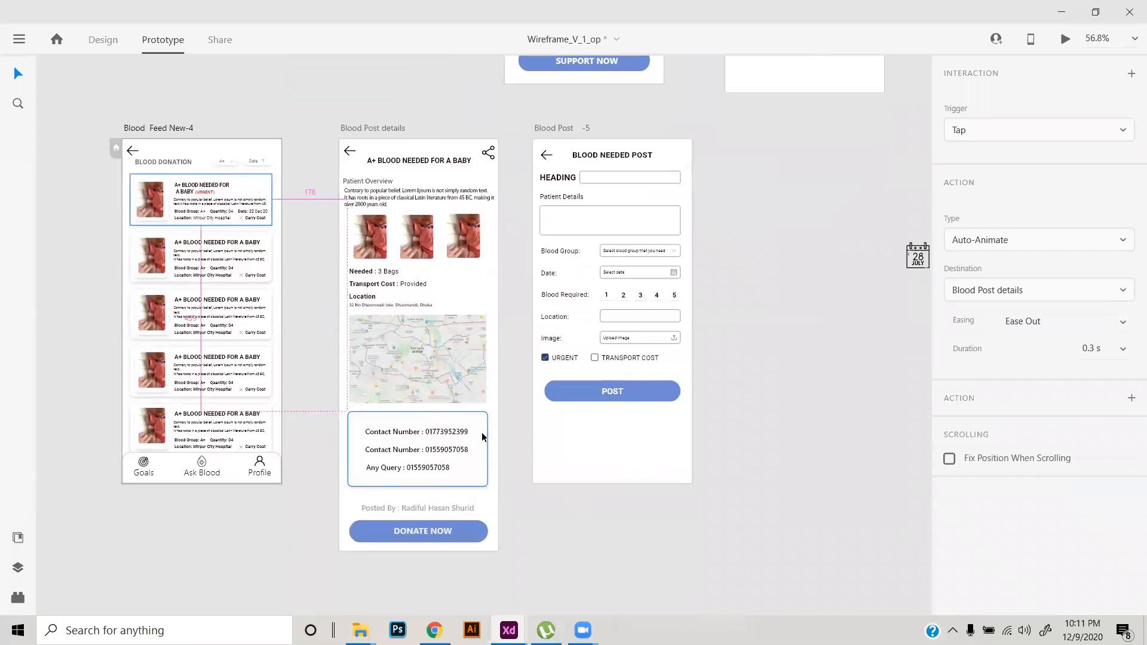
{"action": "scroll", "coordinate": [481, 432], "scroll_direction": "down", "scroll_amount": 3}
{"action": "scroll", "coordinate": [477, 492], "scroll_direction": "up", "scroll_amount": 2}
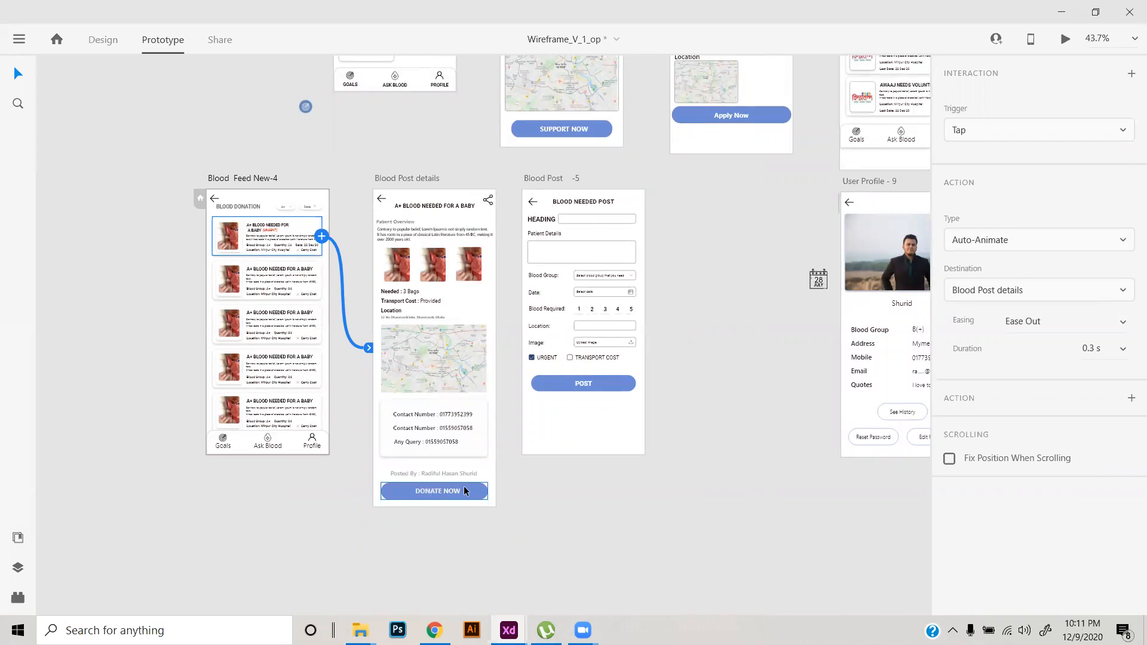
{"action": "scroll", "coordinate": [470, 489], "scroll_direction": "down", "scroll_amount": 2}
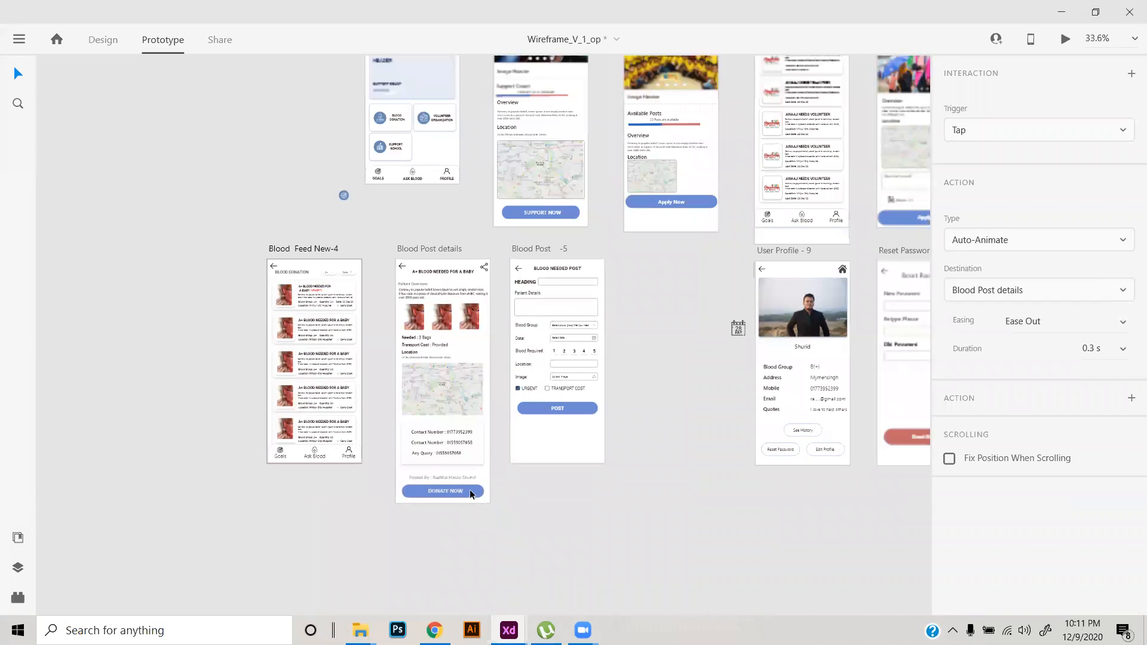
{"action": "scroll", "coordinate": [469, 490], "scroll_direction": "up", "scroll_amount": 2}
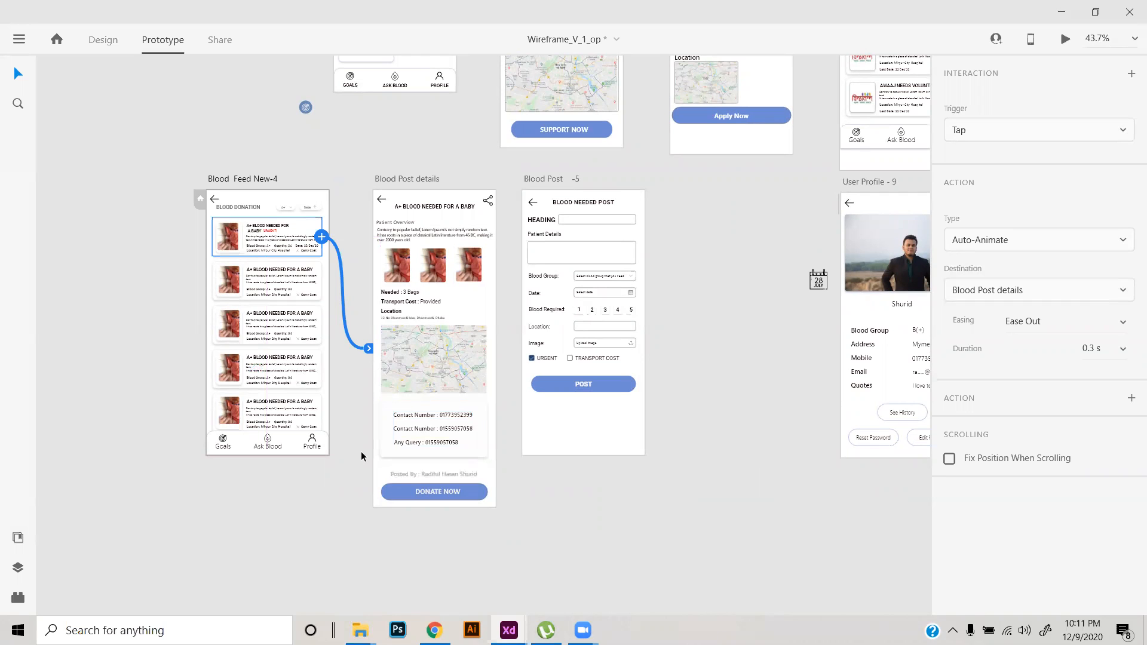
- Preview the flow from New Home -1 through ASK BLOOD, POST and a feed card to the post details, and close the preview
{"action": "scroll", "coordinate": [371, 434], "scroll_direction": "down", "scroll_amount": 3}
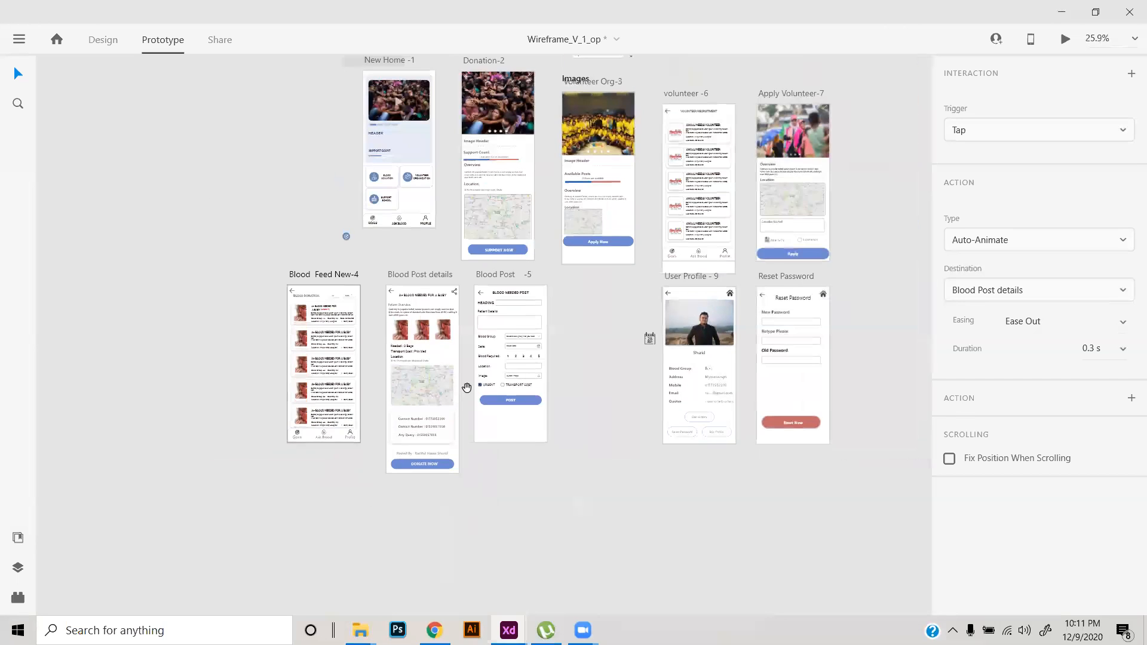
{"action": "scroll", "coordinate": [456, 442], "scroll_direction": "up", "scroll_amount": 3}
{"action": "left_click_drag", "start_coordinate": [456, 442], "coordinate": [515, 476]}
{"action": "left_click", "coordinate": [432, 263]}
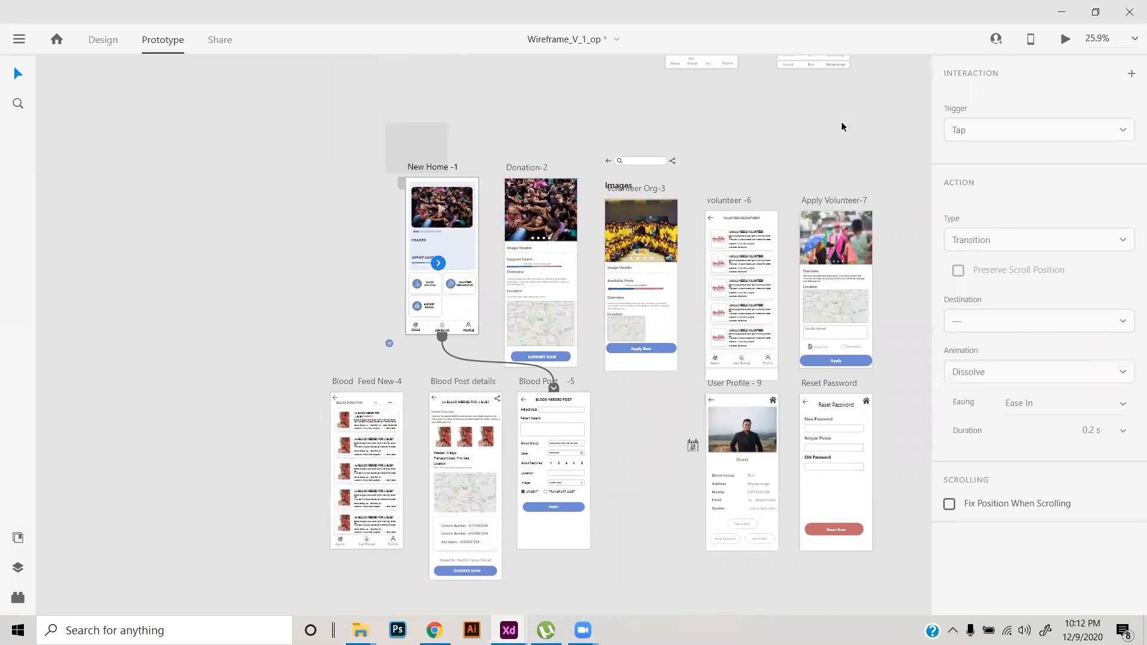
{"action": "left_click", "coordinate": [1065, 33]}
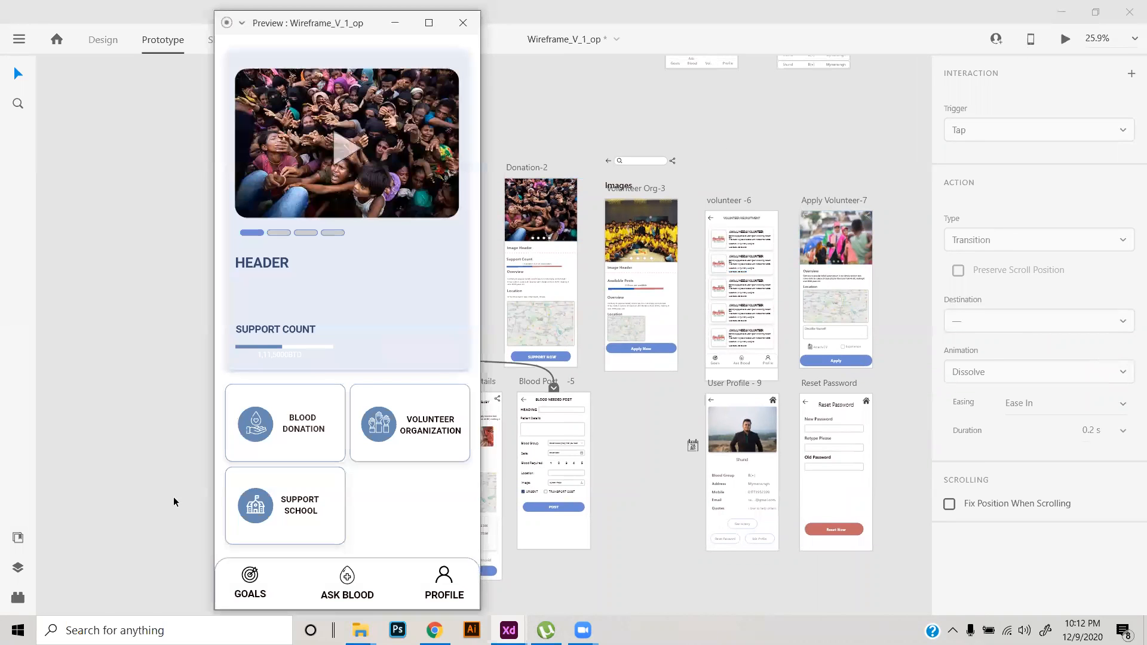
{"action": "left_click", "coordinate": [338, 586]}
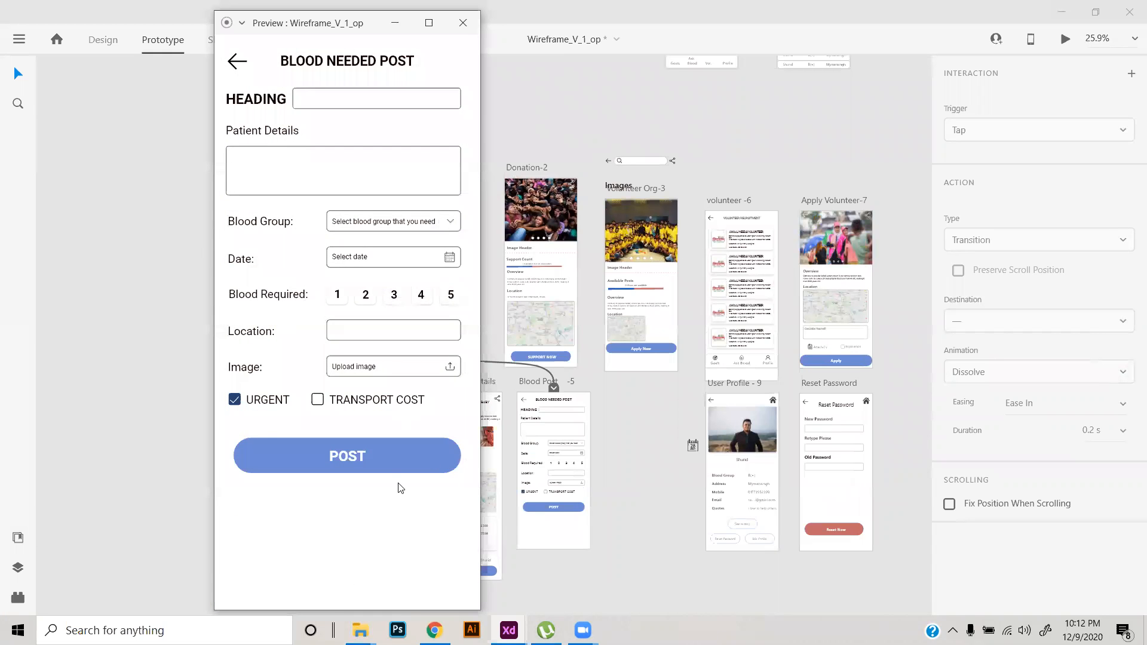
{"action": "left_click", "coordinate": [417, 452]}
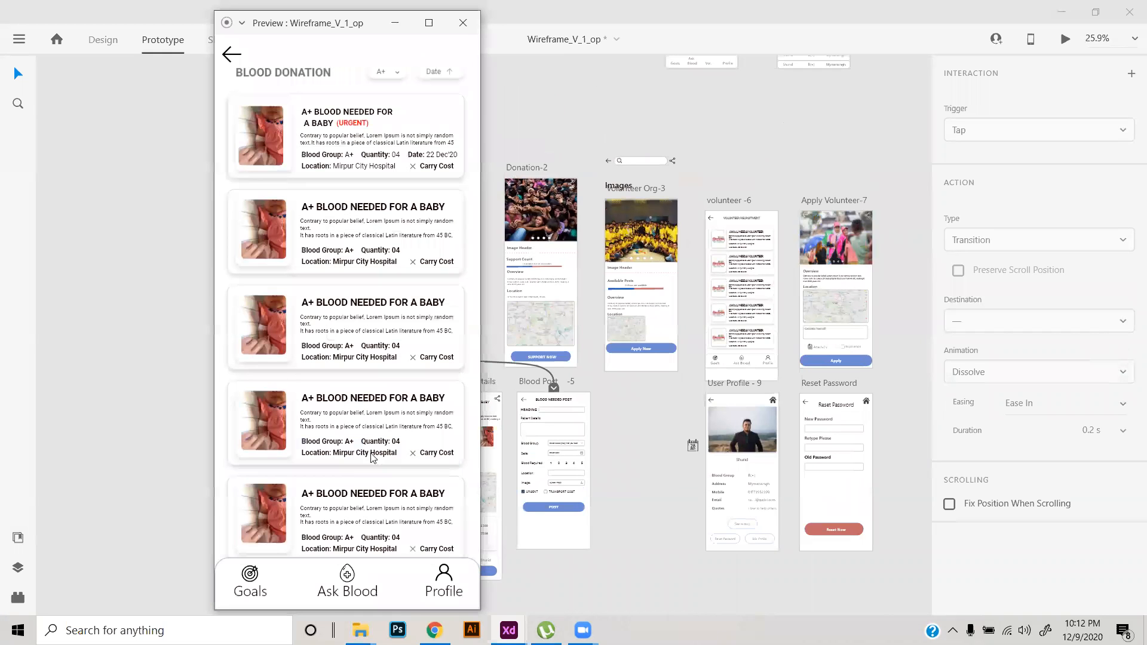
{"action": "left_click", "coordinate": [287, 223]}
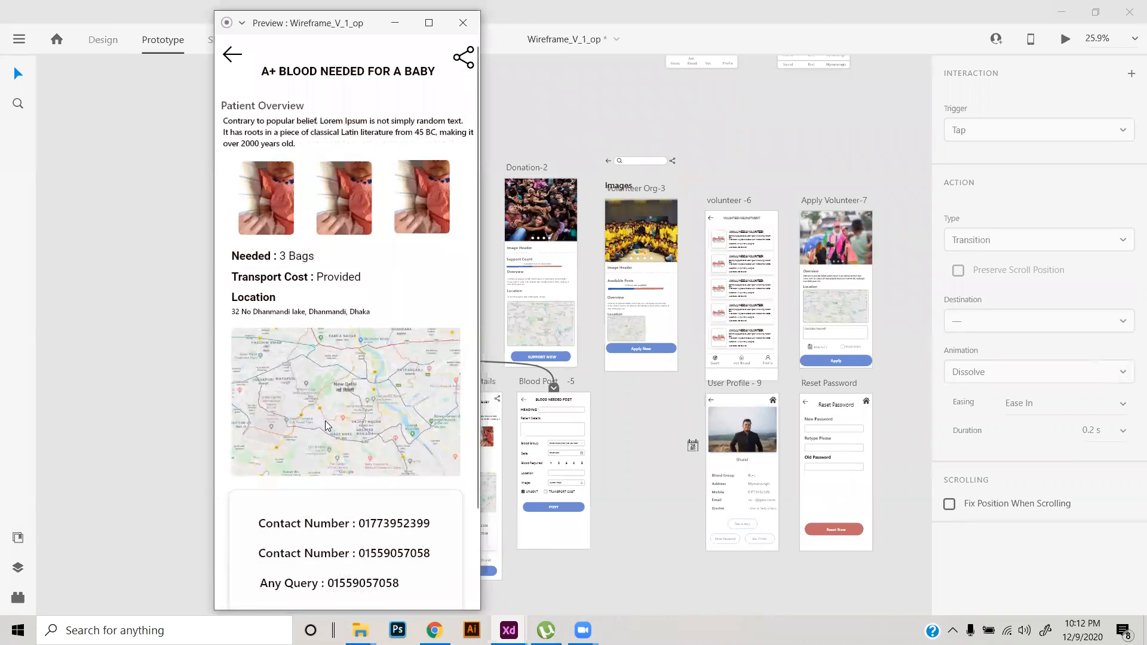
{"action": "scroll", "coordinate": [372, 330], "scroll_direction": "down", "scroll_amount": 3}
{"action": "scroll", "coordinate": [365, 287], "scroll_direction": "up", "scroll_amount": 3}
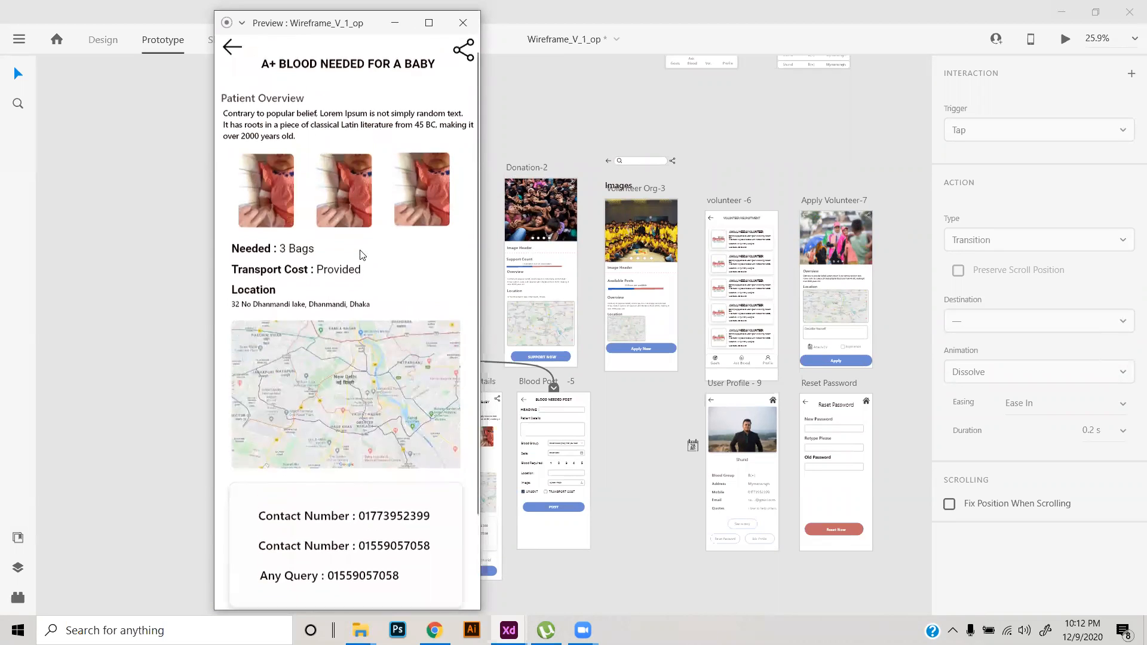
{"action": "left_click", "coordinate": [461, 23]}
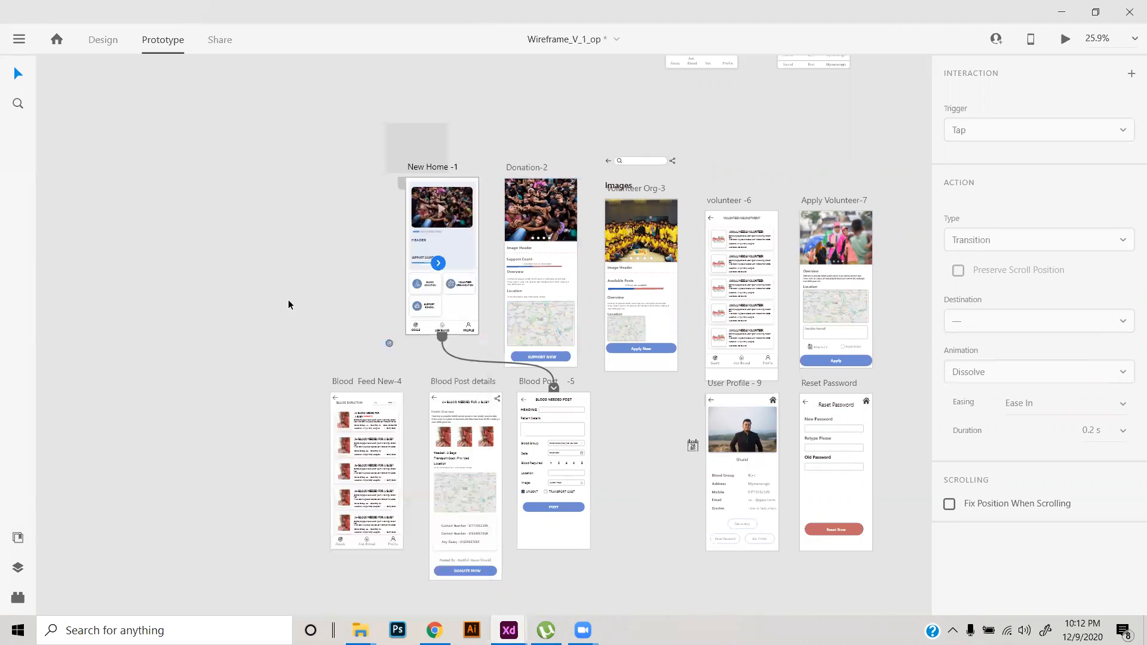
- Restore the URGENT checkbox component on the Blood Post -5 artboard to its Default State in Design mode
{"action": "left_click_drag", "start_coordinate": [625, 507], "coordinate": [423, 448]}
{"action": "scroll", "coordinate": [334, 386], "scroll_direction": "up", "scroll_amount": 5}
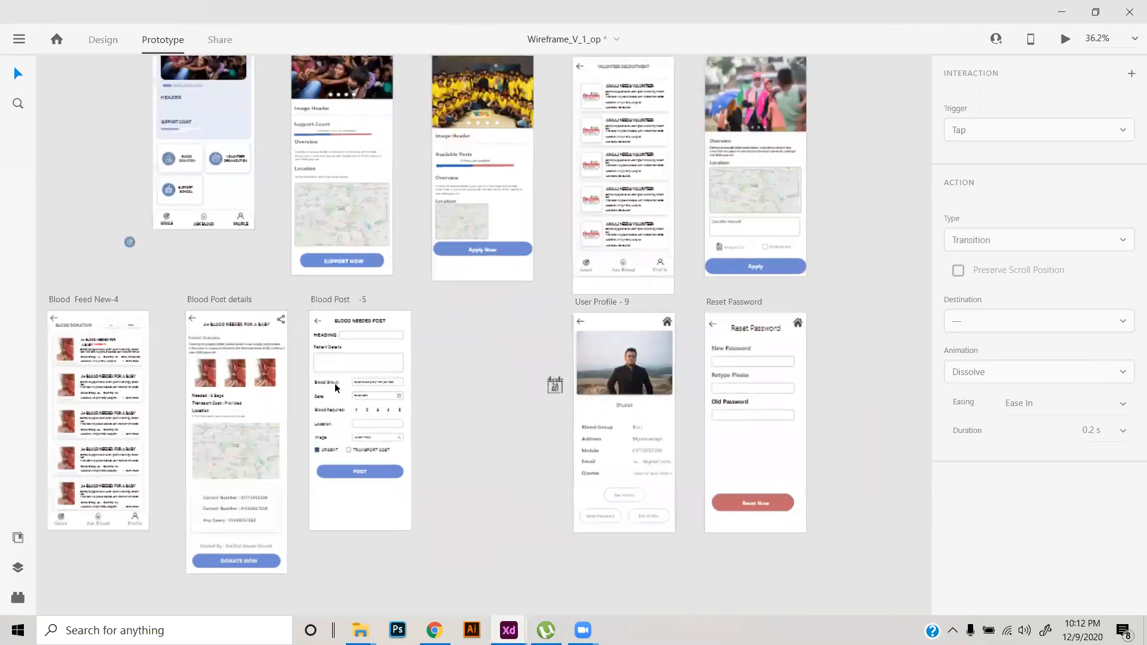
{"action": "scroll", "coordinate": [416, 397], "scroll_direction": "up", "scroll_amount": 1}
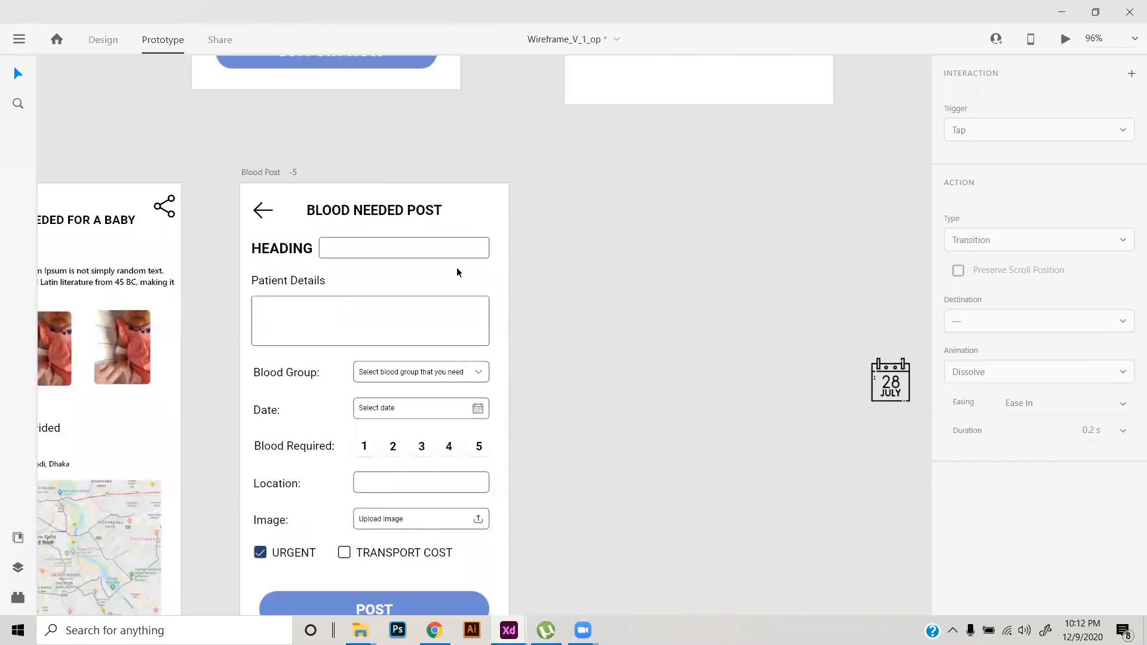
{"action": "scroll", "coordinate": [467, 284], "scroll_direction": "down", "scroll_amount": 2}
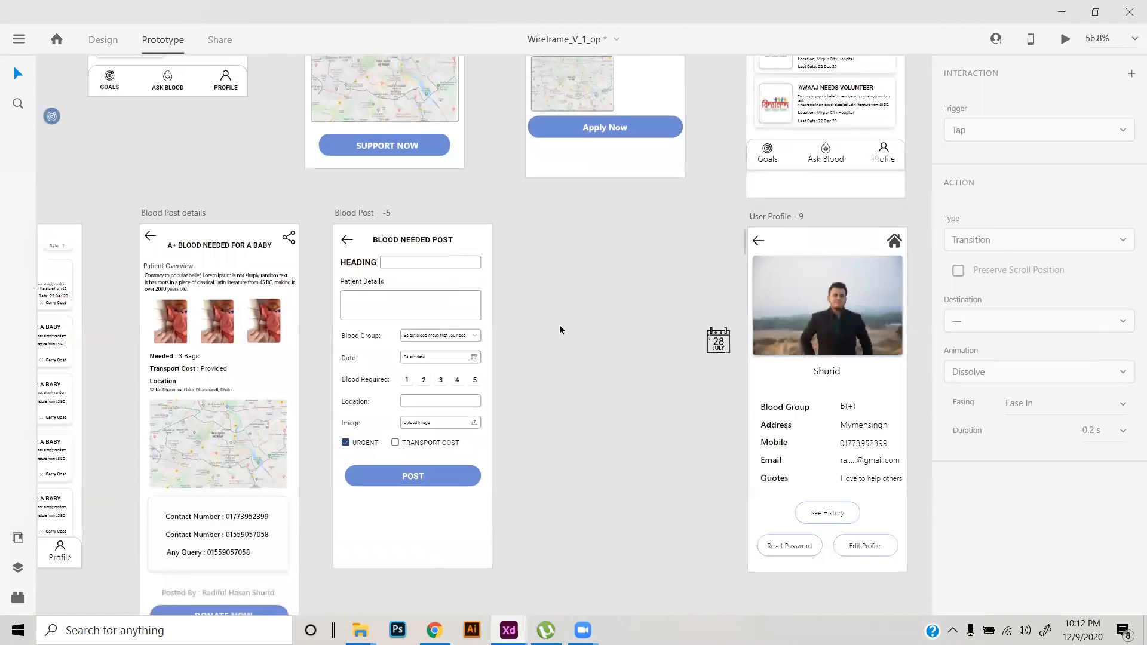
{"action": "scroll", "coordinate": [635, 332], "scroll_direction": "down", "scroll_amount": 1}
{"action": "left_click_drag", "start_coordinate": [585, 330], "coordinate": [635, 250]}
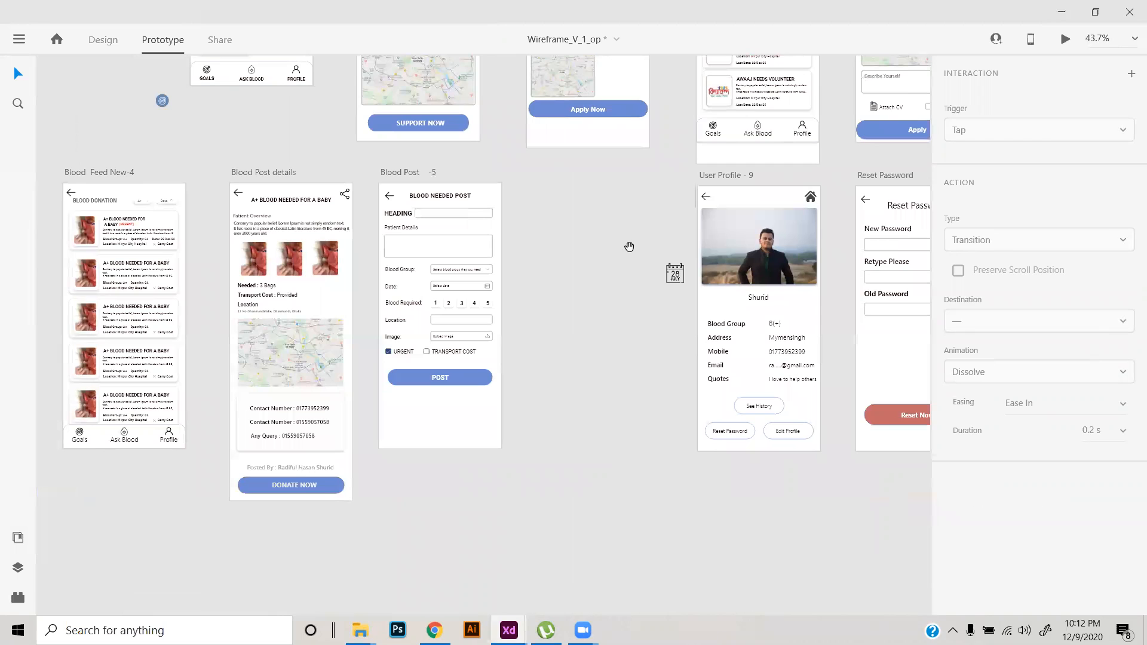
{"action": "scroll", "coordinate": [471, 324], "scroll_direction": "up", "scroll_amount": 3}
{"action": "left_click", "coordinate": [412, 352]}
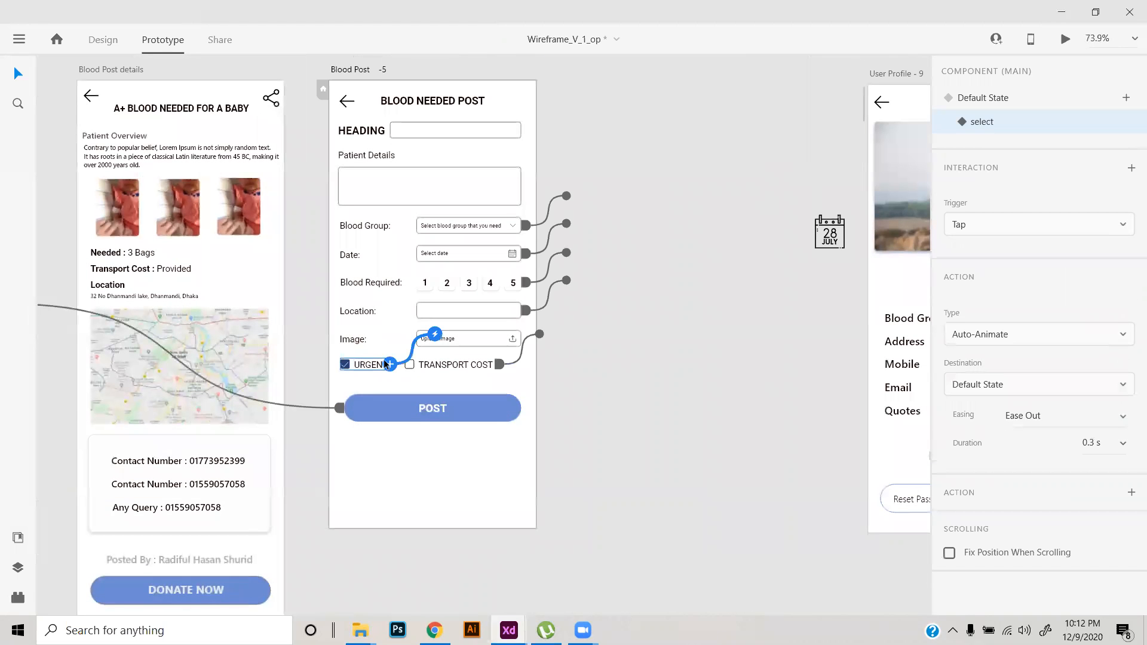
{"action": "left_click", "coordinate": [104, 39]}
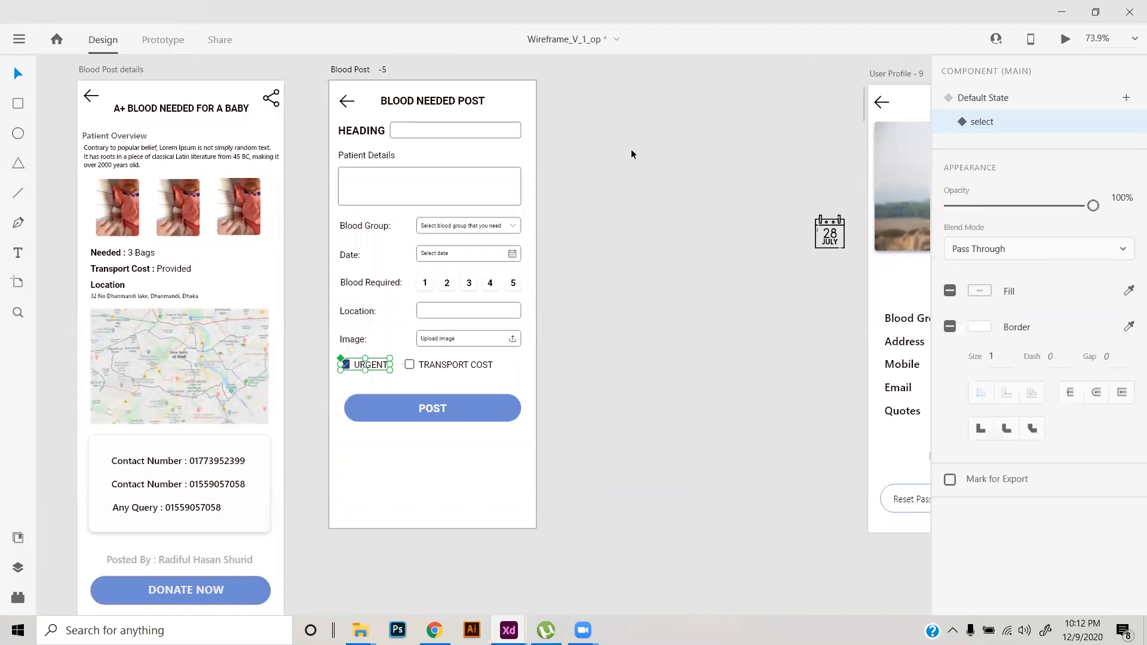
{"action": "left_click", "coordinate": [992, 172]}
{"action": "left_click", "coordinate": [655, 289]}
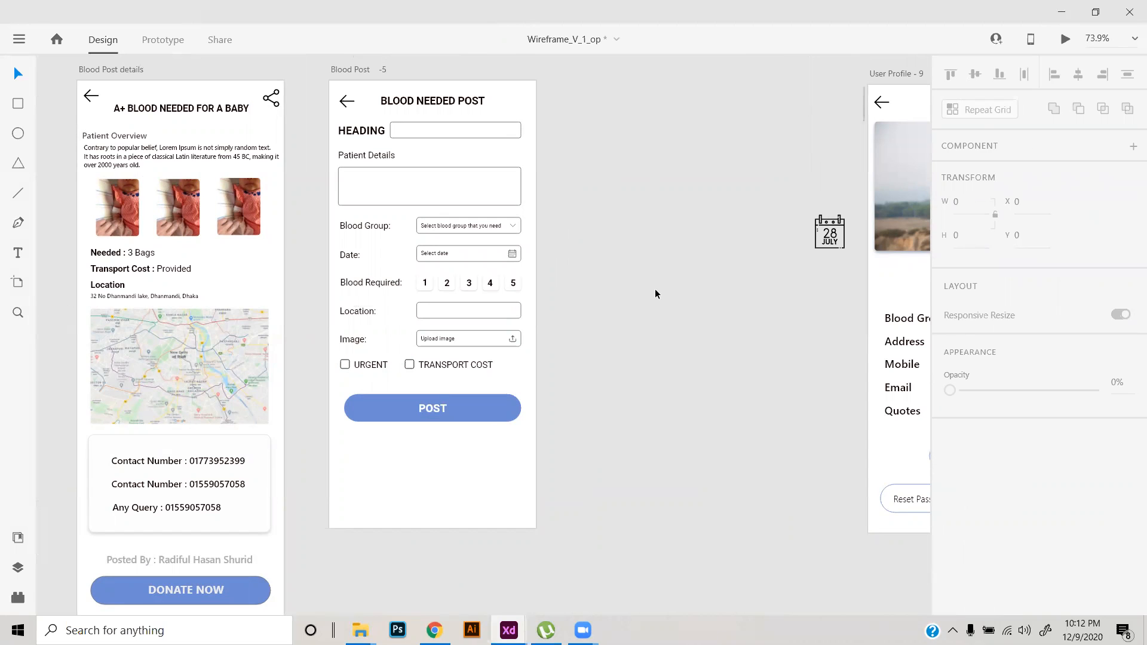
- Inspect the Blood Group component's Slected state with its dropdown options, and restore its Default State
{"action": "scroll", "coordinate": [557, 281], "scroll_direction": "up", "scroll_amount": 3}
{"action": "scroll", "coordinate": [558, 281], "scroll_direction": "right", "scroll_amount": 3}
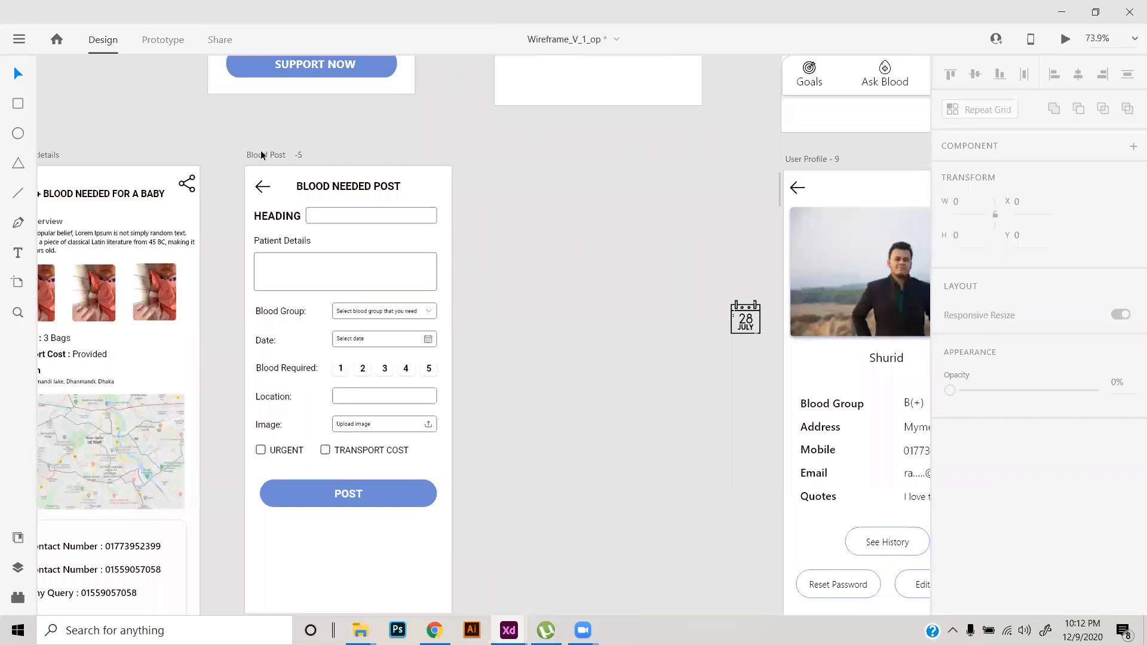
{"action": "scroll", "coordinate": [368, 218], "scroll_direction": "up", "scroll_amount": 2}
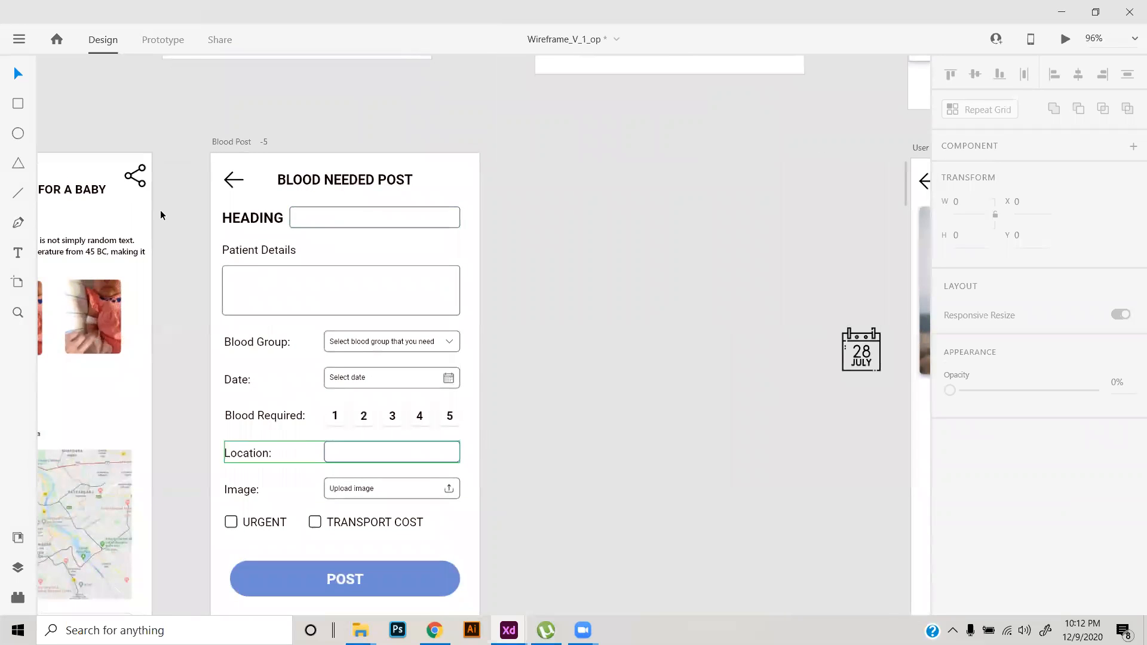
{"action": "left_click_drag", "start_coordinate": [353, 374], "coordinate": [490, 341]}
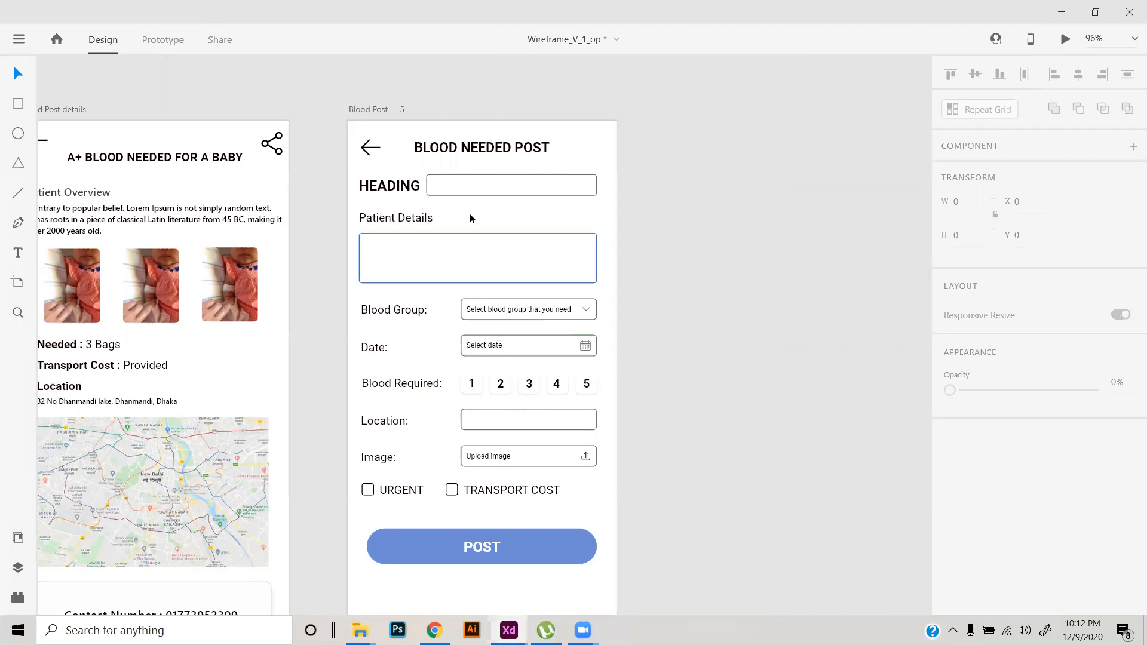
{"action": "scroll", "coordinate": [447, 293], "scroll_direction": "down", "scroll_amount": 5}
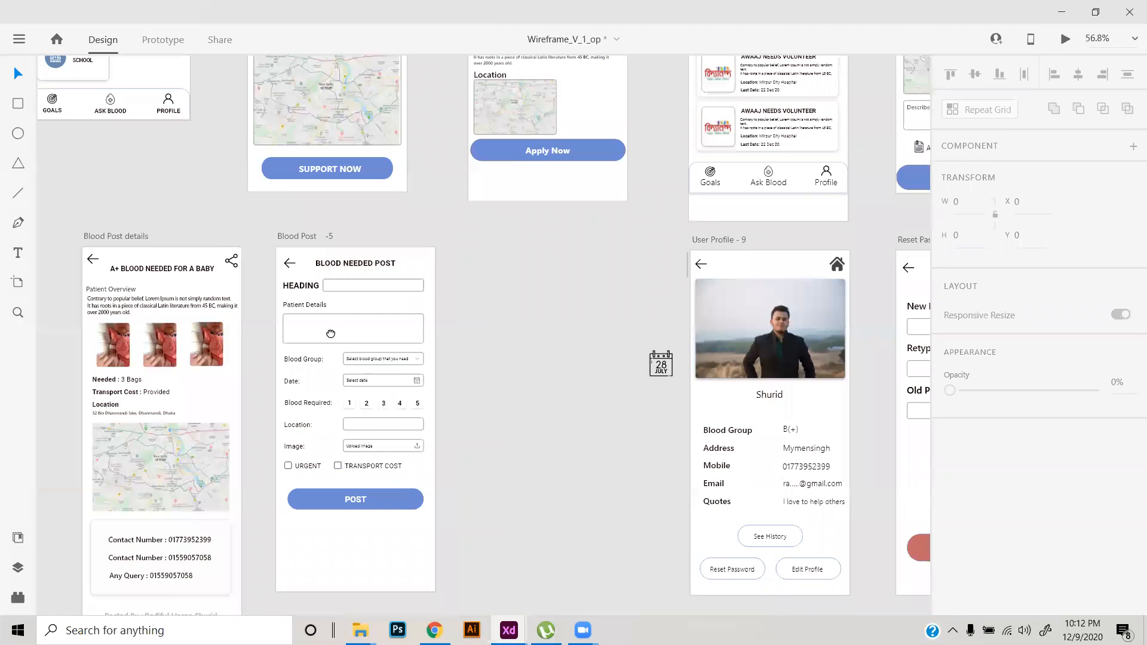
{"action": "left_click", "coordinate": [326, 335]}
{"action": "left_click", "coordinate": [365, 371]}
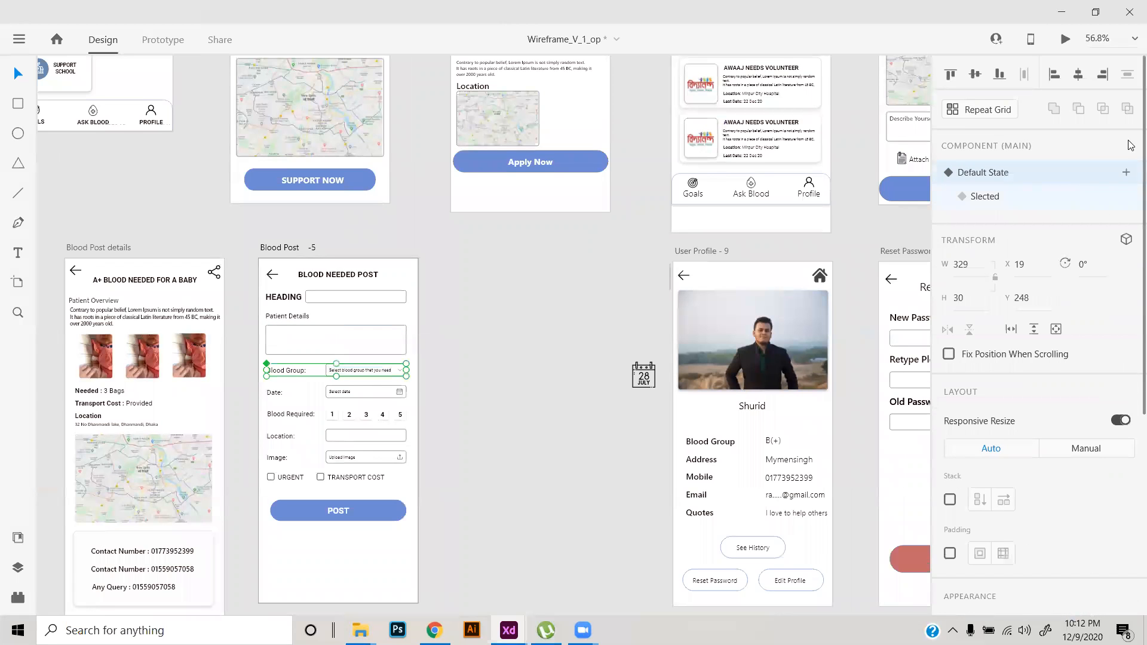
{"action": "left_click", "coordinate": [1030, 202]}
{"action": "scroll", "coordinate": [414, 410], "scroll_direction": "up", "scroll_amount": 2}
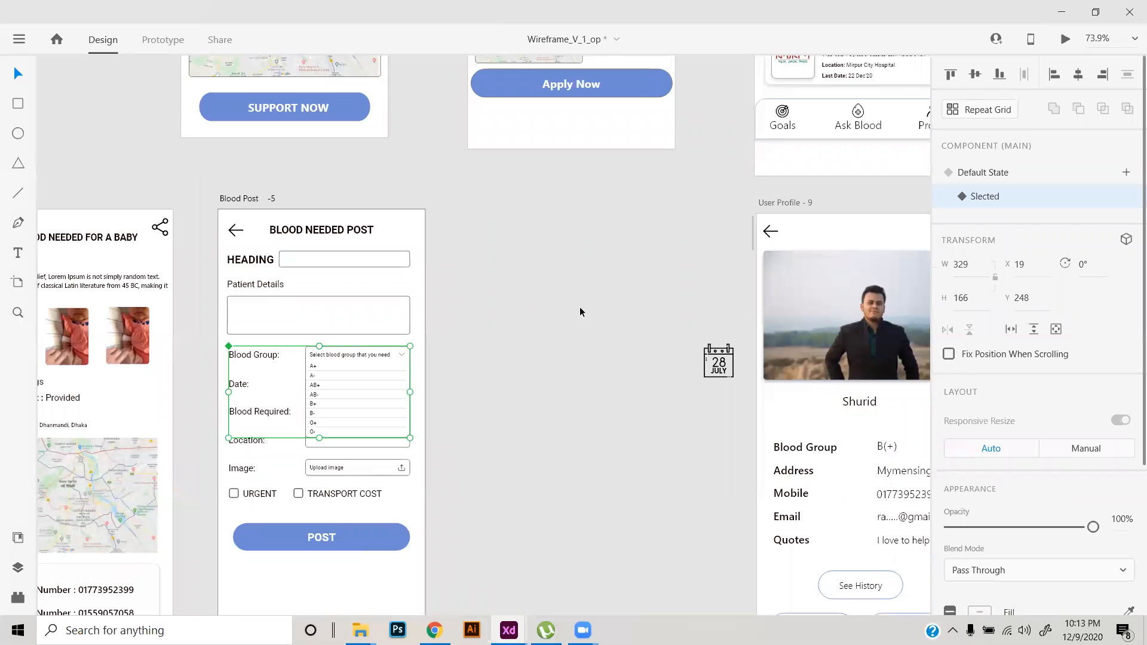
{"action": "scroll", "coordinate": [591, 454], "scroll_direction": "down", "scroll_amount": 2}
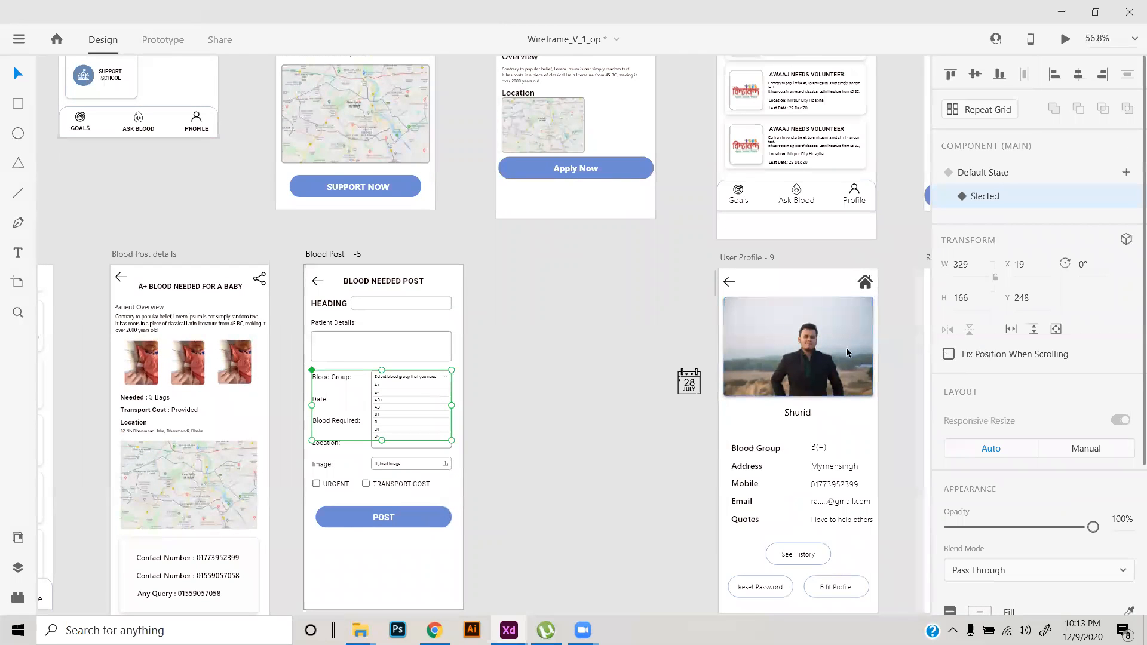
{"action": "scroll", "coordinate": [281, 418], "scroll_direction": "up", "scroll_amount": 5}
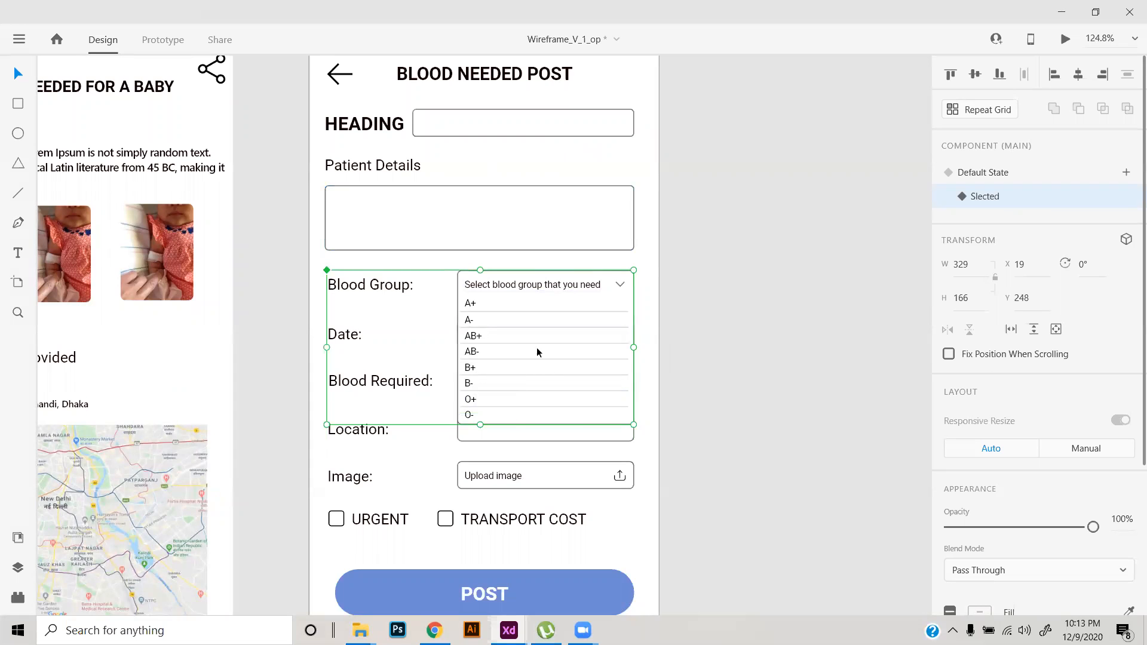
{"action": "left_click", "coordinate": [1018, 174]}
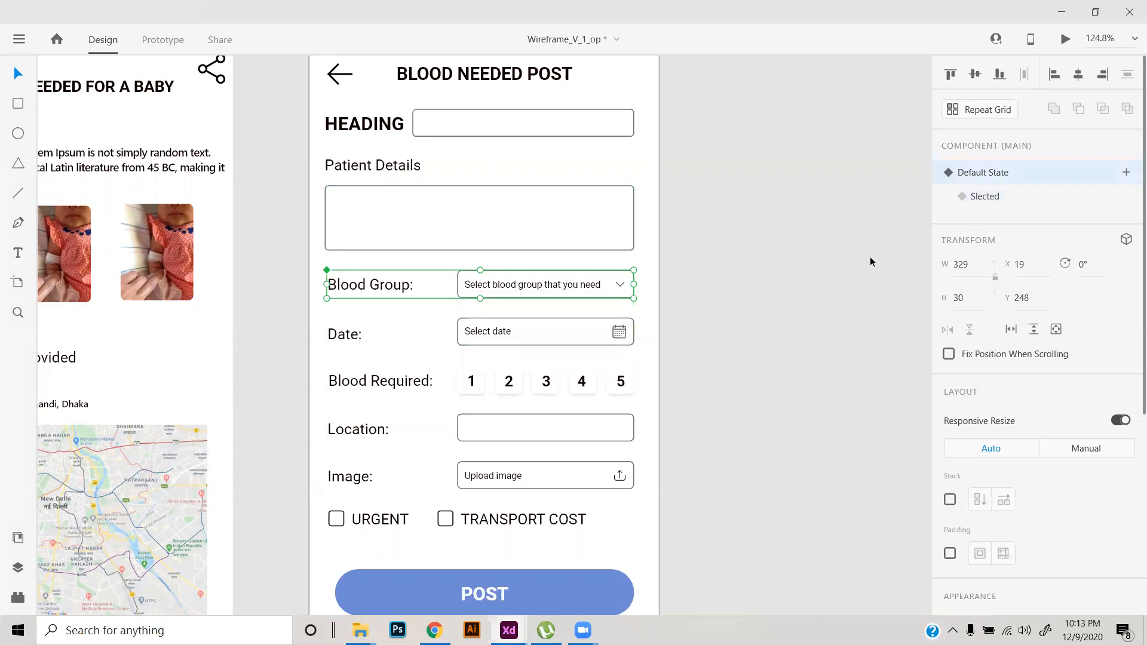
- Examine the name, detail rows and buttons on the User Profile - 9 artboard and the neighbouring Reset Password artboard
{"action": "scroll", "coordinate": [835, 270], "scroll_direction": "down", "scroll_amount": 4}
{"action": "left_click_drag", "start_coordinate": [829, 332], "coordinate": [451, 366]}
{"action": "left_click_drag", "start_coordinate": [550, 310], "coordinate": [387, 350]}
{"action": "scroll", "coordinate": [385, 357], "scroll_direction": "down", "scroll_amount": 4}
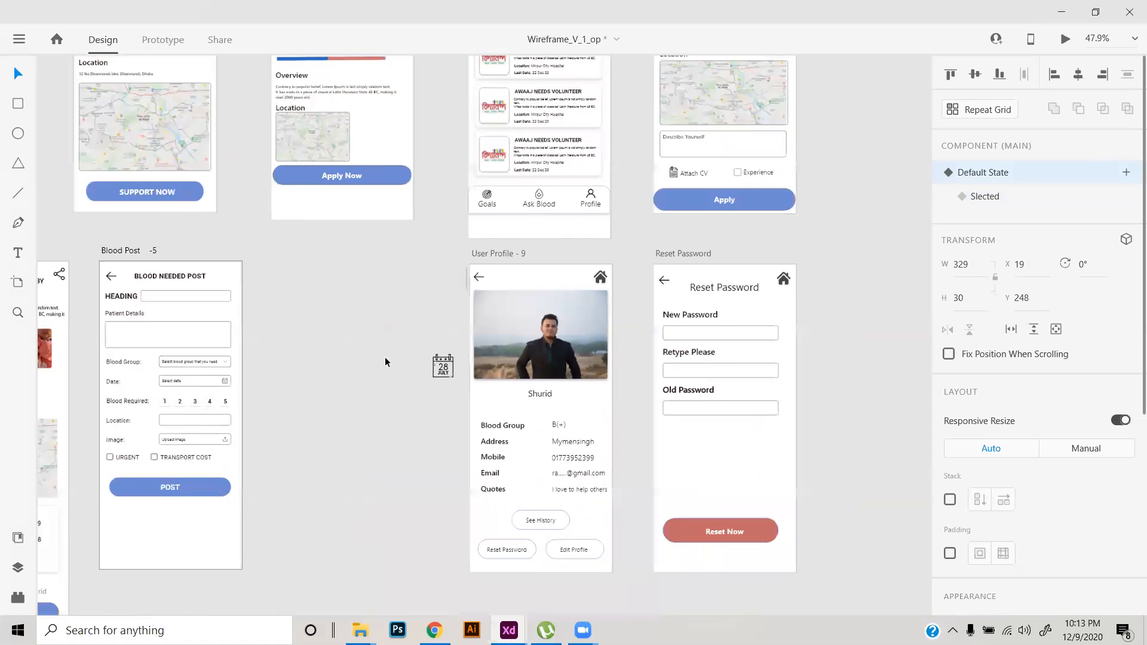
{"action": "left_click_drag", "start_coordinate": [380, 454], "coordinate": [440, 402]}
{"action": "scroll", "coordinate": [492, 399], "scroll_direction": "up", "scroll_amount": 5}
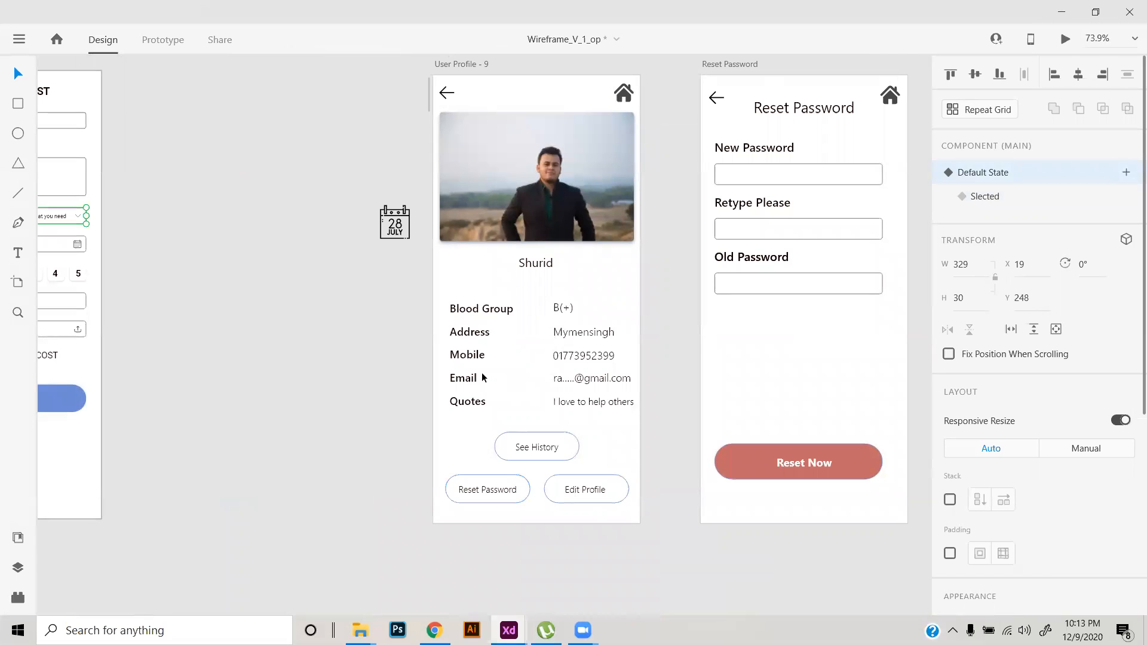
{"action": "scroll", "coordinate": [482, 377], "scroll_direction": "up", "scroll_amount": 2}
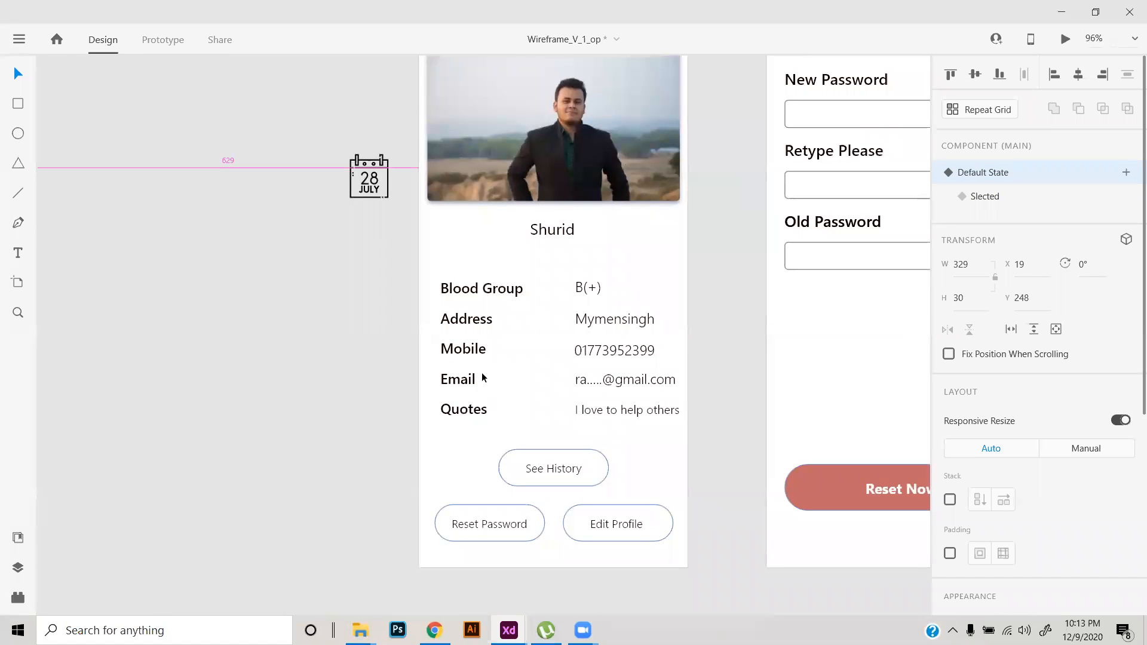
{"action": "scroll", "coordinate": [484, 377], "scroll_direction": "down", "scroll_amount": 4}
{"action": "scroll", "coordinate": [542, 287], "scroll_direction": "up", "scroll_amount": 4}
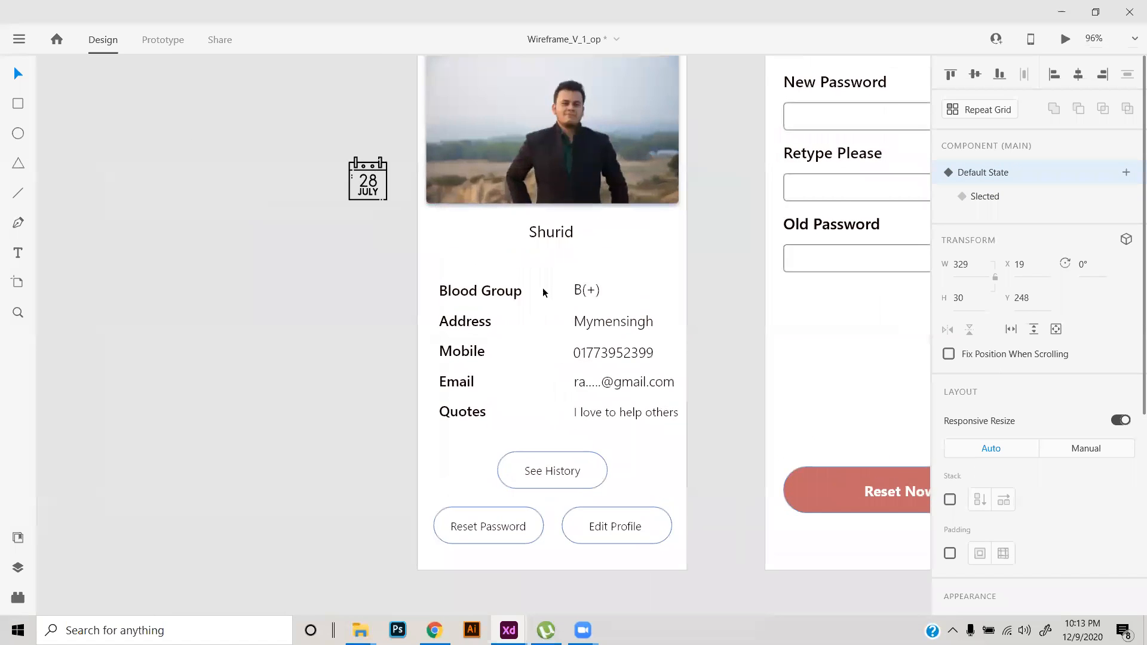
{"action": "scroll", "coordinate": [509, 328], "scroll_direction": "up", "scroll_amount": 2}
{"action": "left_click", "coordinate": [511, 327]}
{"action": "left_click", "coordinate": [420, 366]}
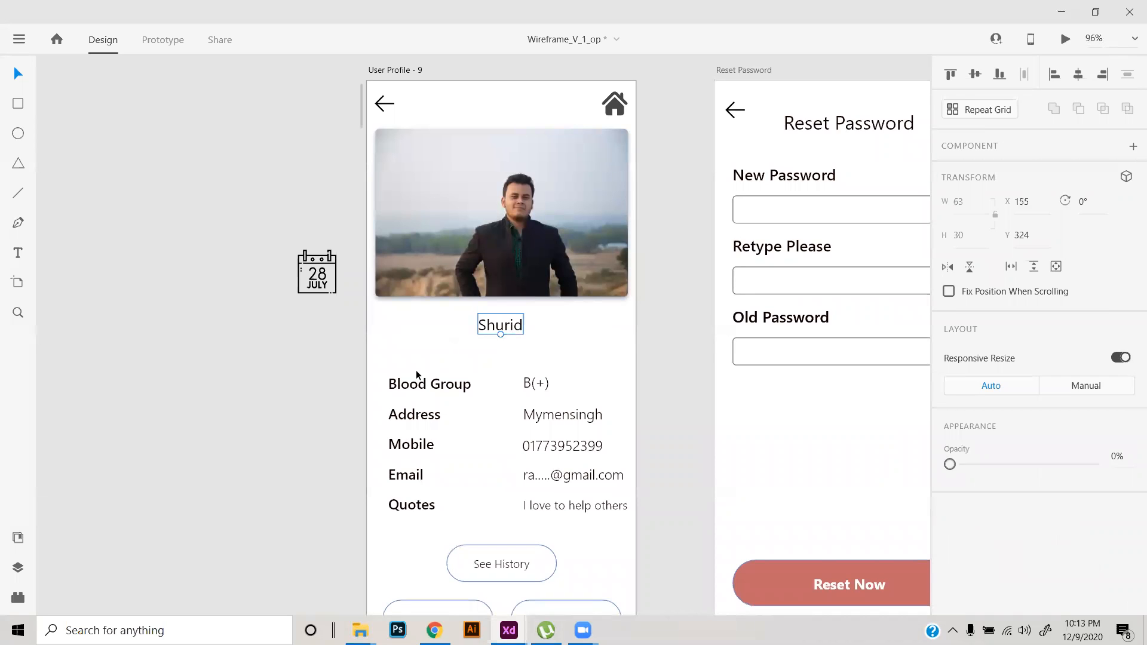
- Shift the column of profile values on the User Profile - 9 artboard left, closer to their labels
{"action": "scroll", "coordinate": [531, 549], "scroll_direction": "down", "scroll_amount": 2}
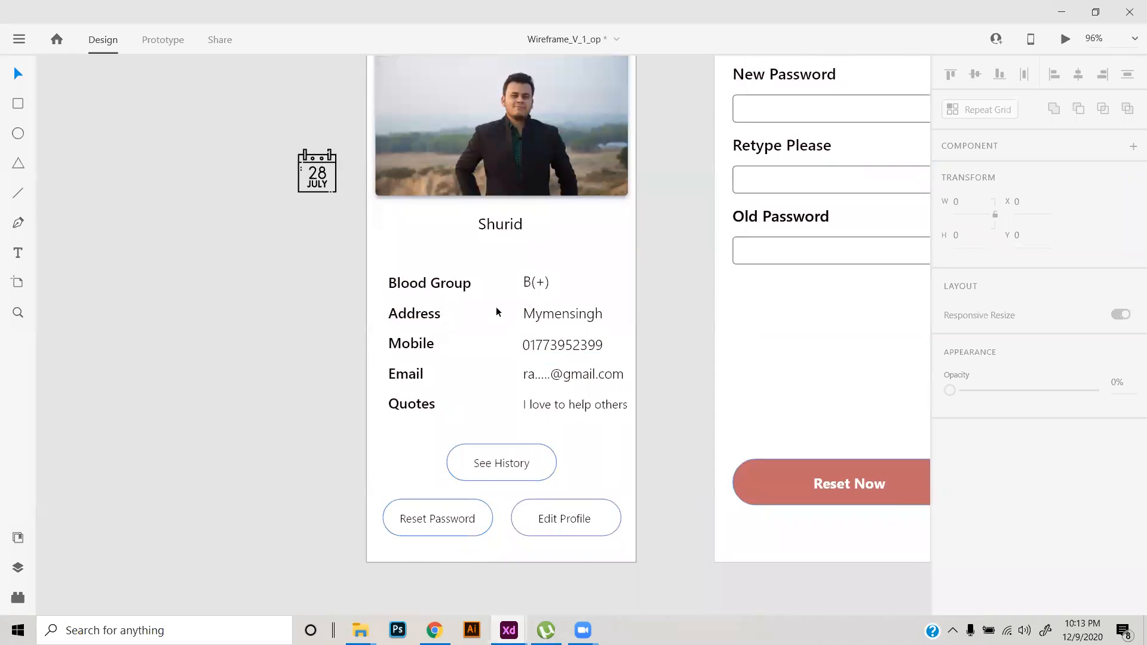
{"action": "left_click_drag", "start_coordinate": [553, 332], "coordinate": [537, 405]}
{"action": "left_click", "coordinate": [648, 307]}
{"action": "scroll", "coordinate": [643, 307], "scroll_direction": "down", "scroll_amount": 1}
{"action": "left_click_drag", "start_coordinate": [628, 385], "coordinate": [511, 454]}
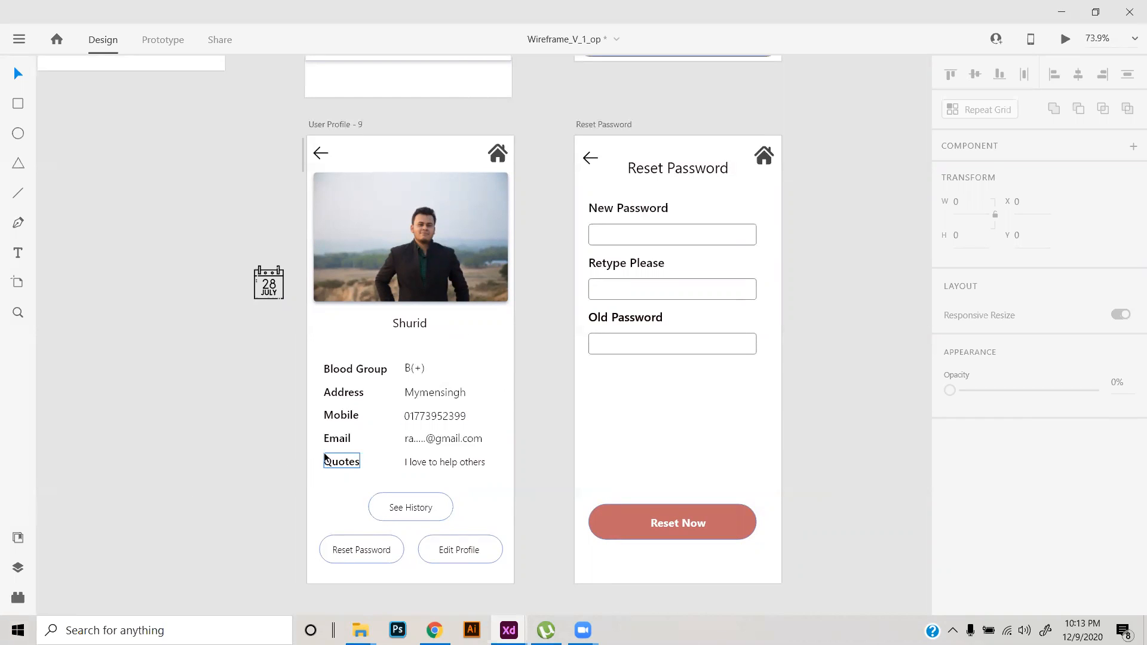
- Examine the Quotes row and its alignment with the other profile details on the User Profile - 9 artboard
{"action": "left_click_drag", "start_coordinate": [317, 460], "coordinate": [491, 468]}
{"action": "left_click", "coordinate": [535, 418]}
{"action": "scroll", "coordinate": [535, 418], "scroll_direction": "down", "scroll_amount": 5}
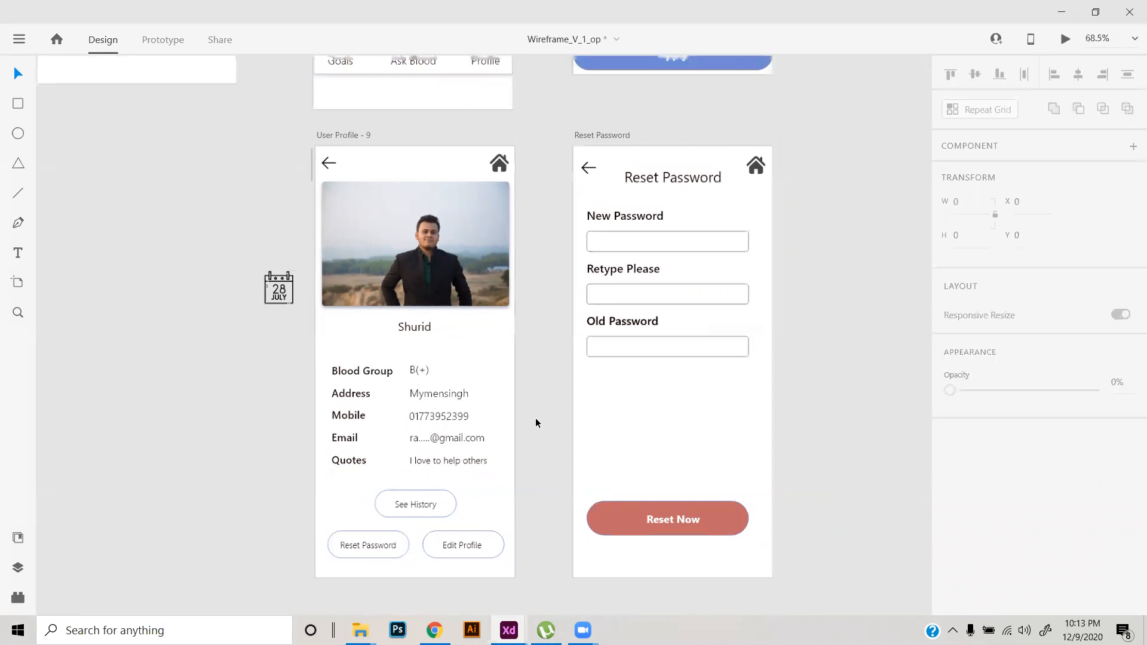
{"action": "scroll", "coordinate": [496, 474], "scroll_direction": "up", "scroll_amount": 8}
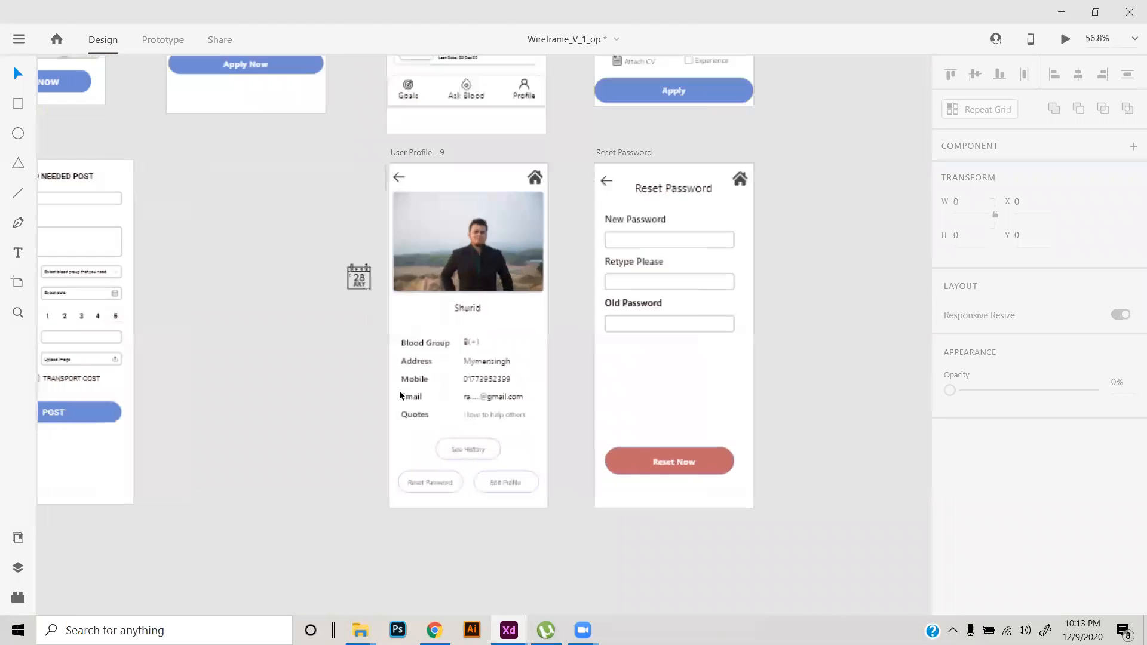
{"action": "left_click_drag", "start_coordinate": [392, 431], "coordinate": [670, 453]}
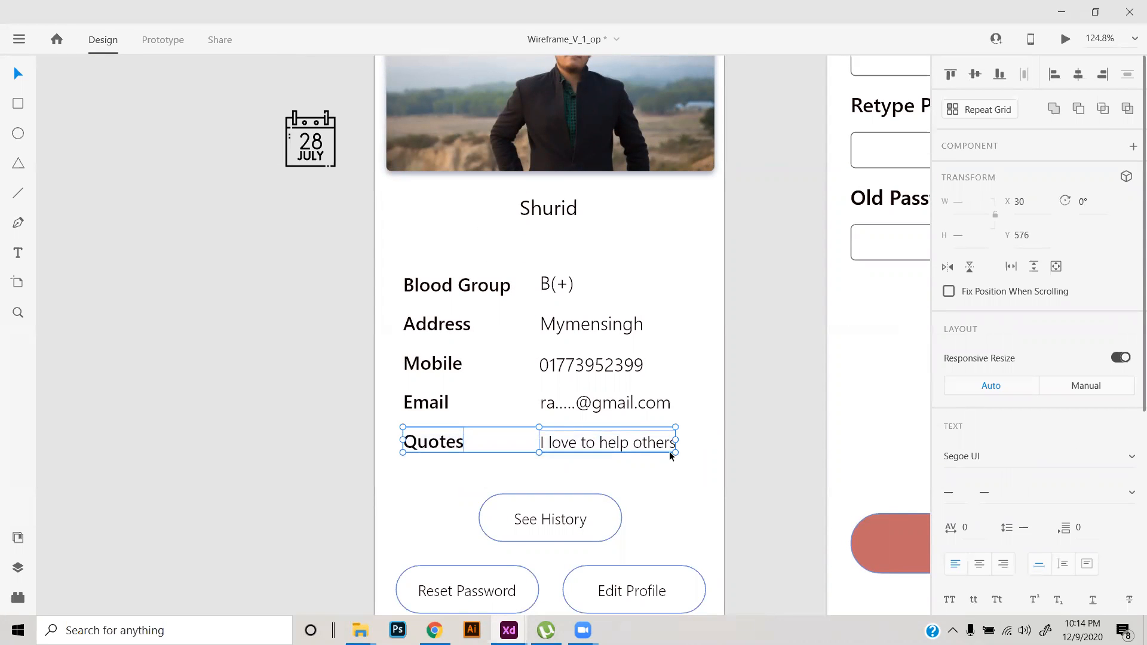
{"action": "left_click", "coordinate": [655, 457]}
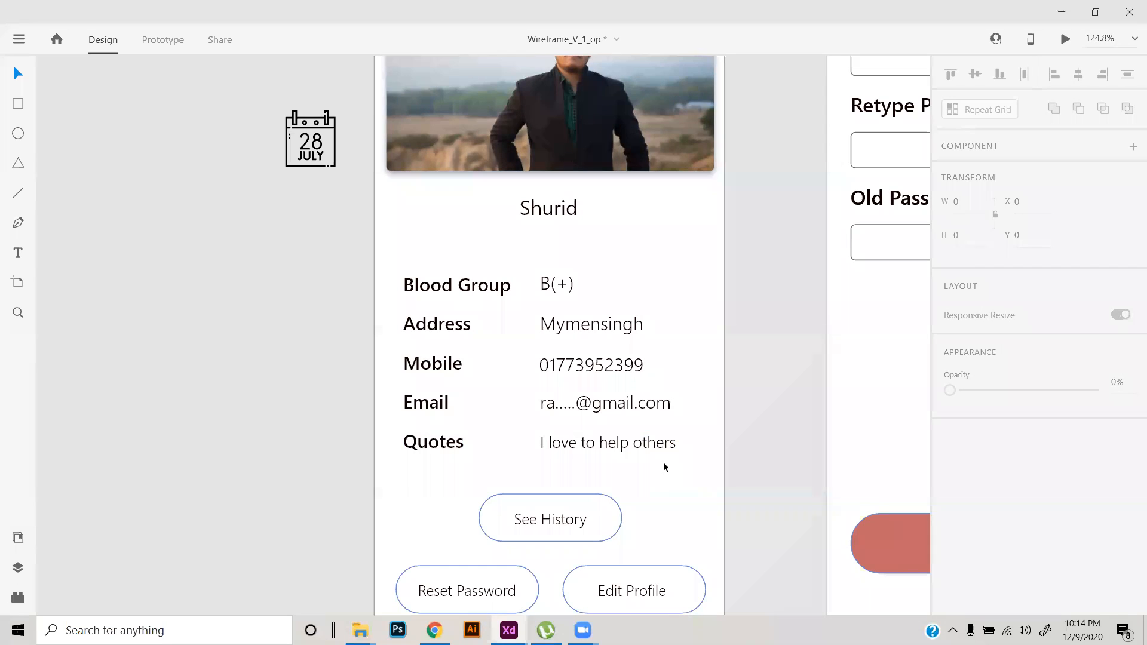
{"action": "scroll", "coordinate": [663, 461], "scroll_direction": "down", "scroll_amount": 6}
{"action": "left_click_drag", "start_coordinate": [722, 428], "coordinate": [584, 460]}
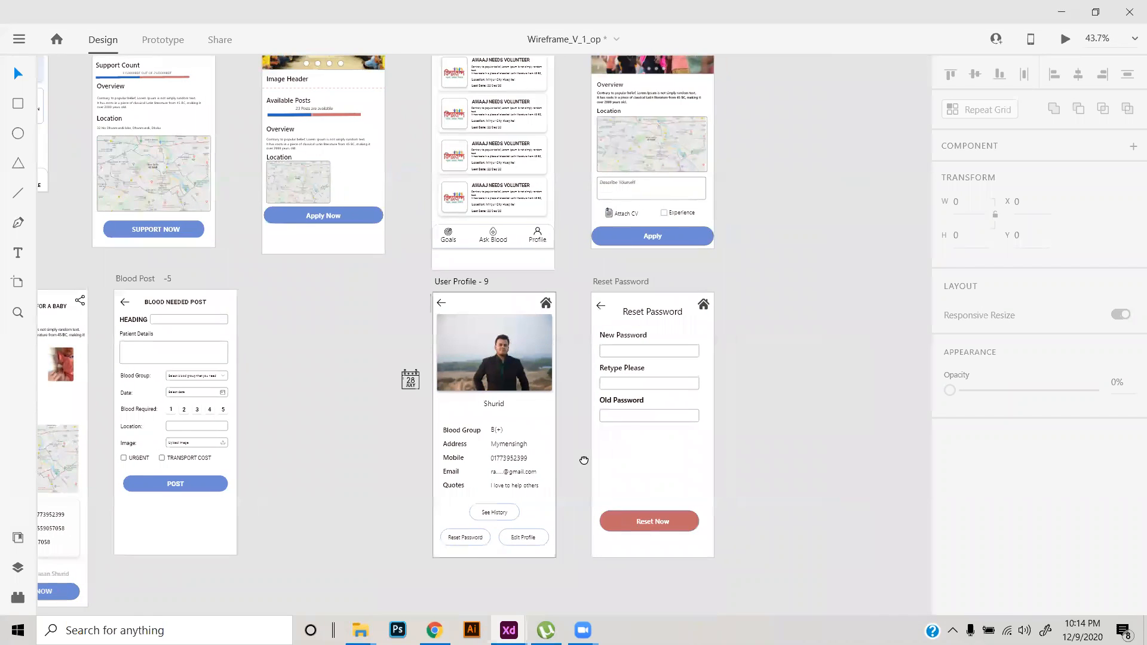
- Change the "Retype Please" label on the Reset Password artboard to "Retype password"
{"action": "scroll", "coordinate": [638, 364], "scroll_direction": "up", "scroll_amount": 3}
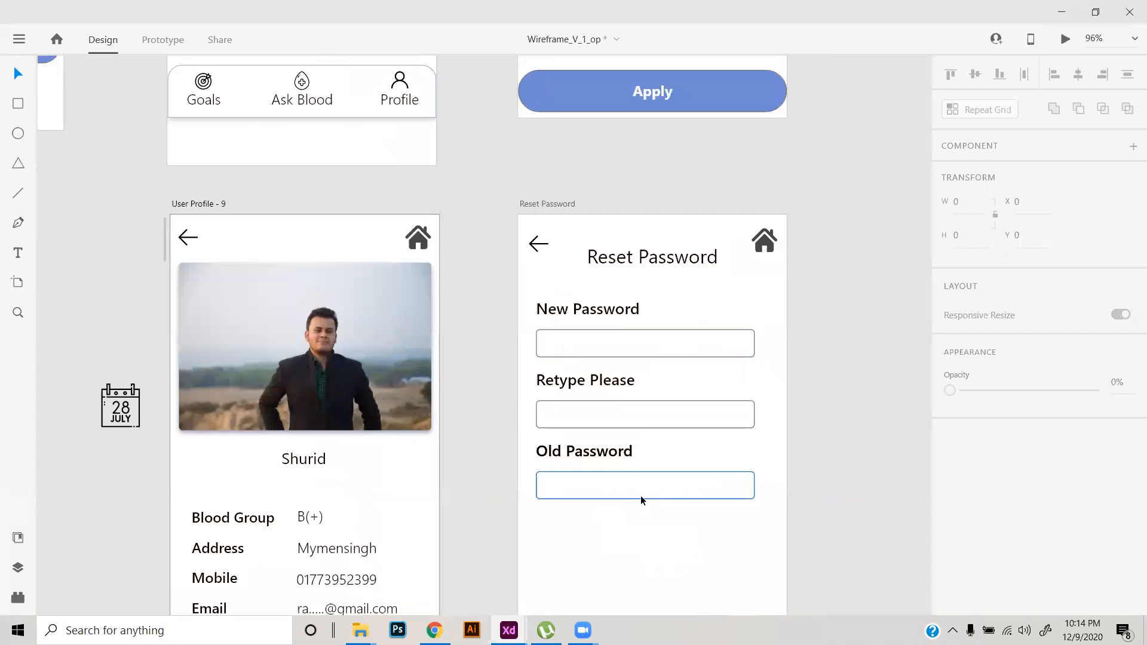
{"action": "scroll", "coordinate": [612, 458], "scroll_direction": "down", "scroll_amount": 1}
{"action": "scroll", "coordinate": [613, 457], "scroll_direction": "up", "scroll_amount": 1}
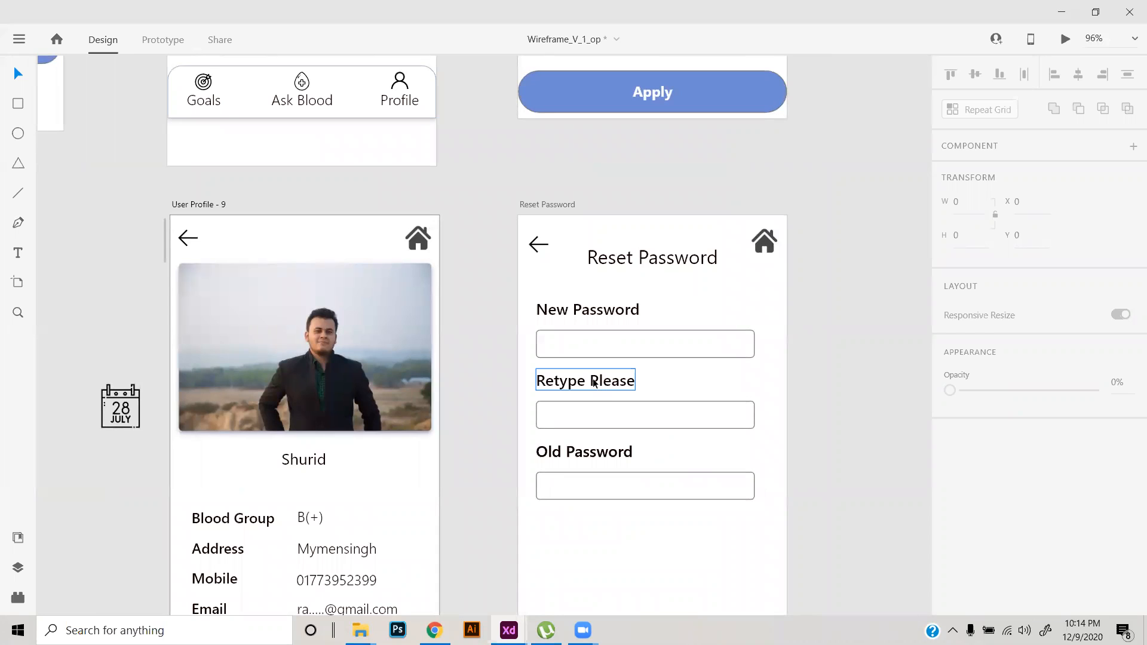
{"action": "double_click", "coordinate": [594, 382]}
{"action": "left_click", "coordinate": [594, 380]}
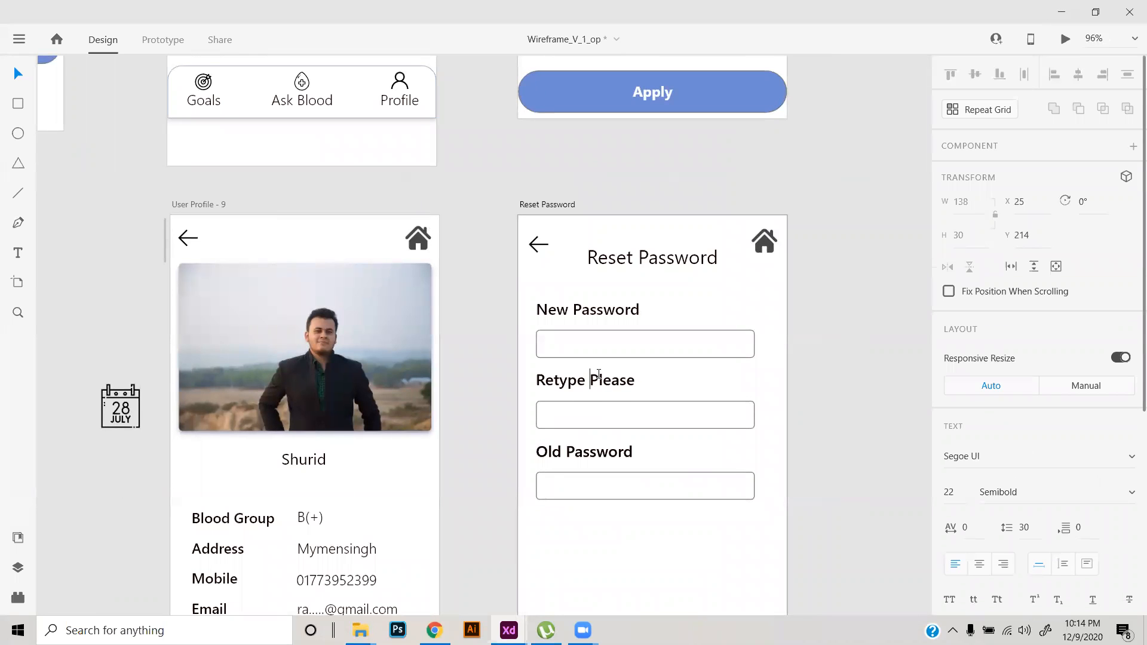
{"action": "key", "text": "shift+End"}
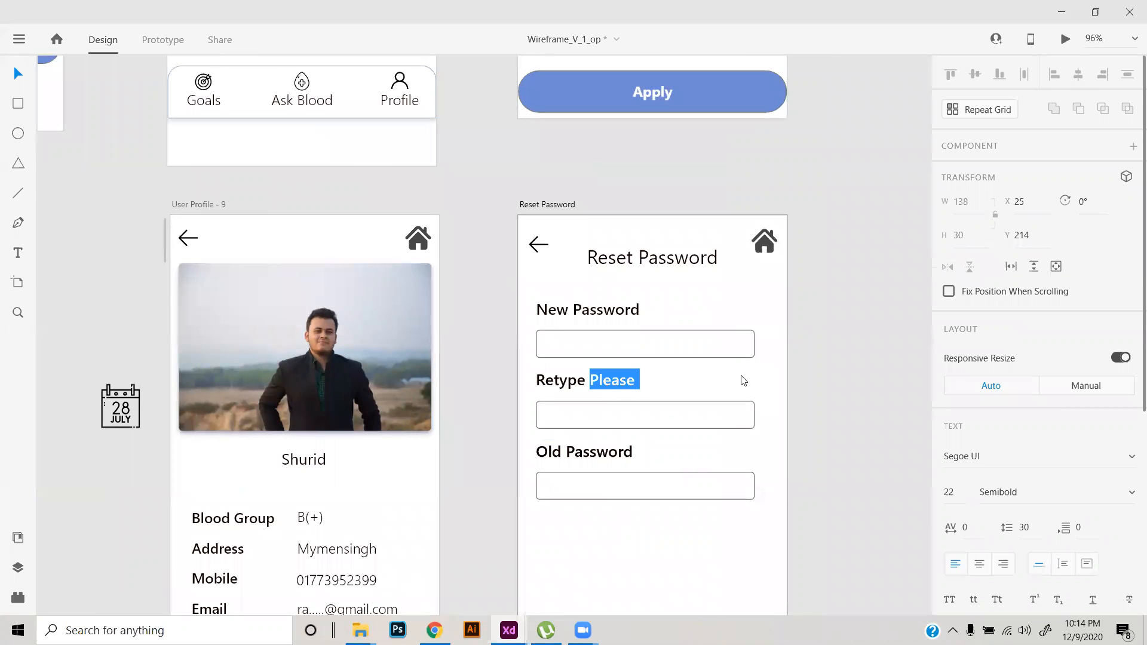
{"action": "type", "text": "passw"}
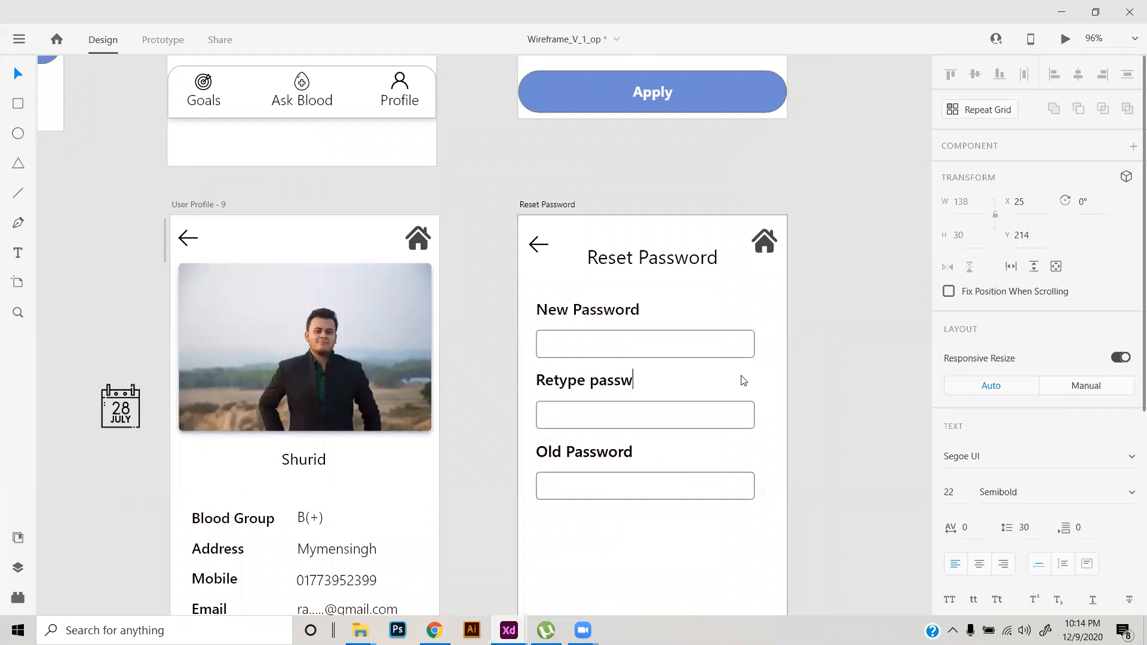
{"action": "type", "text": "aord"}
{"action": "key", "text": "BackSpace"}
{"action": "key", "text": "BackSpace"}
{"action": "key", "text": "BackSpace"}
{"action": "key", "text": "BackSpace"}
{"action": "type", "text": "ord"}
{"action": "key", "text": "Escape"}
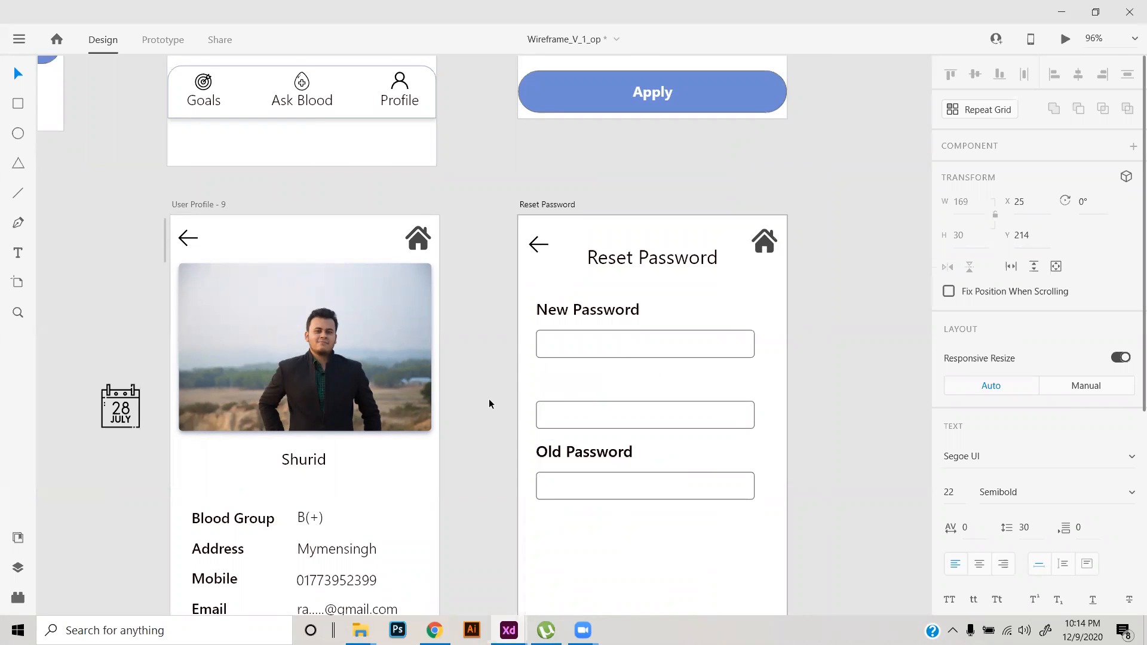
- Rearrange the Reset Password form to place Old Password first, above New Password and Retype password, with Reset Now closer beneath the fields
{"action": "left_click_drag", "start_coordinate": [530, 300], "coordinate": [669, 418]}
{"action": "left_click_drag", "start_coordinate": [617, 384], "coordinate": [616, 562]}
{"action": "scroll", "coordinate": [584, 491], "scroll_direction": "down", "scroll_amount": 4}
{"action": "left_click_drag", "start_coordinate": [515, 284], "coordinate": [680, 367]}
{"action": "scroll", "coordinate": [717, 371], "scroll_direction": "up", "scroll_amount": 4}
{"action": "left_click", "coordinate": [777, 374]}
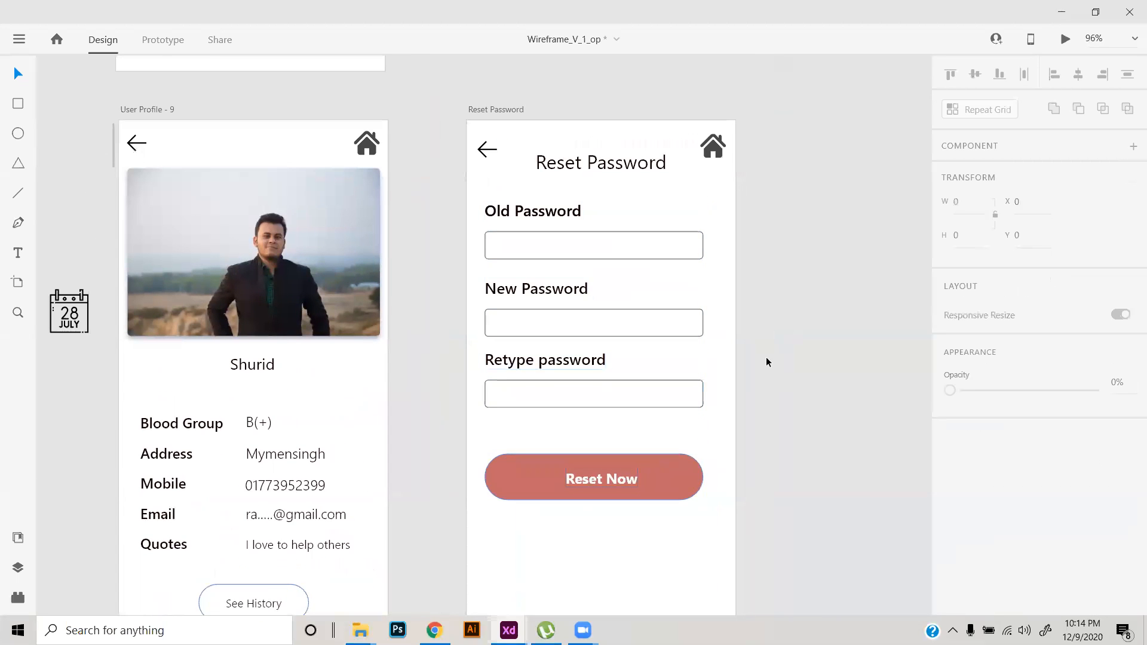
- Insert "new" into the last field label of the Reset Password form, making it "Retype new password"
{"action": "scroll", "coordinate": [522, 342], "scroll_direction": "up", "scroll_amount": 5}
{"action": "double_click", "coordinate": [544, 365]}
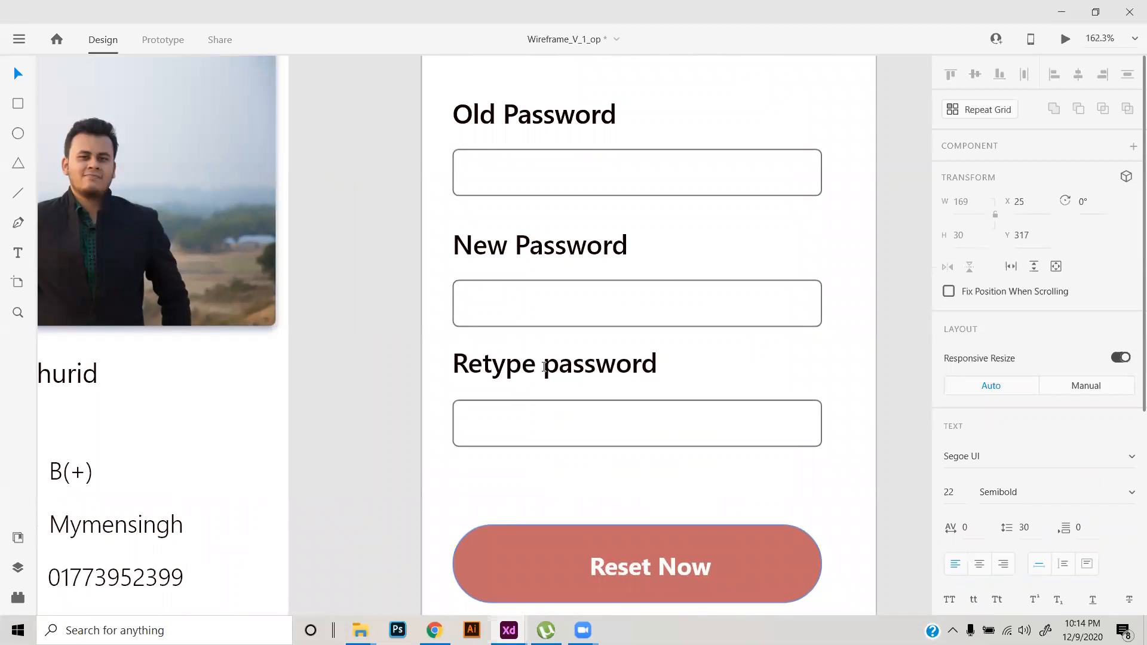
{"action": "type", "text": "ne"}
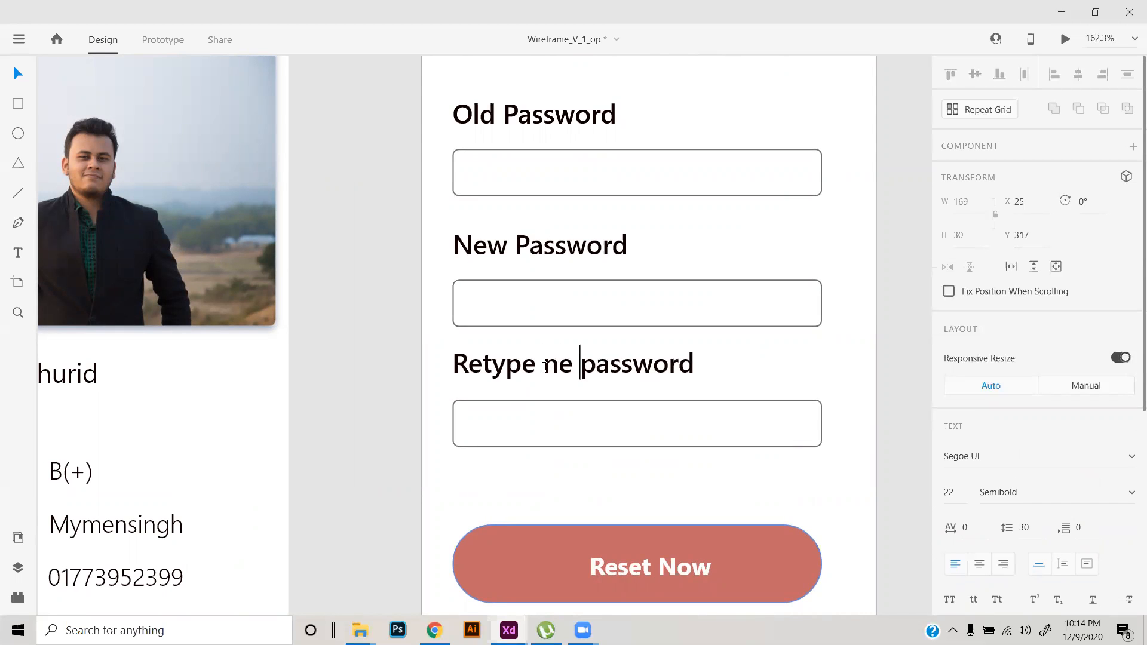
{"action": "key", "text": "BackSpace"}
{"action": "type", "text": "e"}
{"action": "key", "text": "BackSpace"}
{"action": "type", "text": "w"}
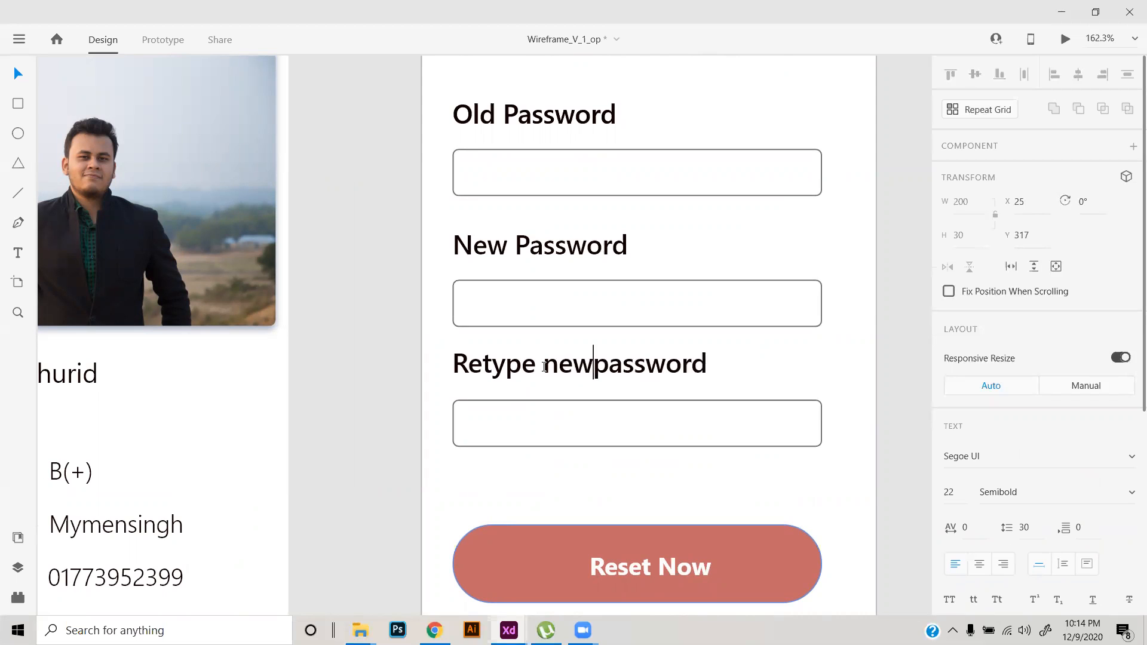
{"action": "key", "text": "Escape"}
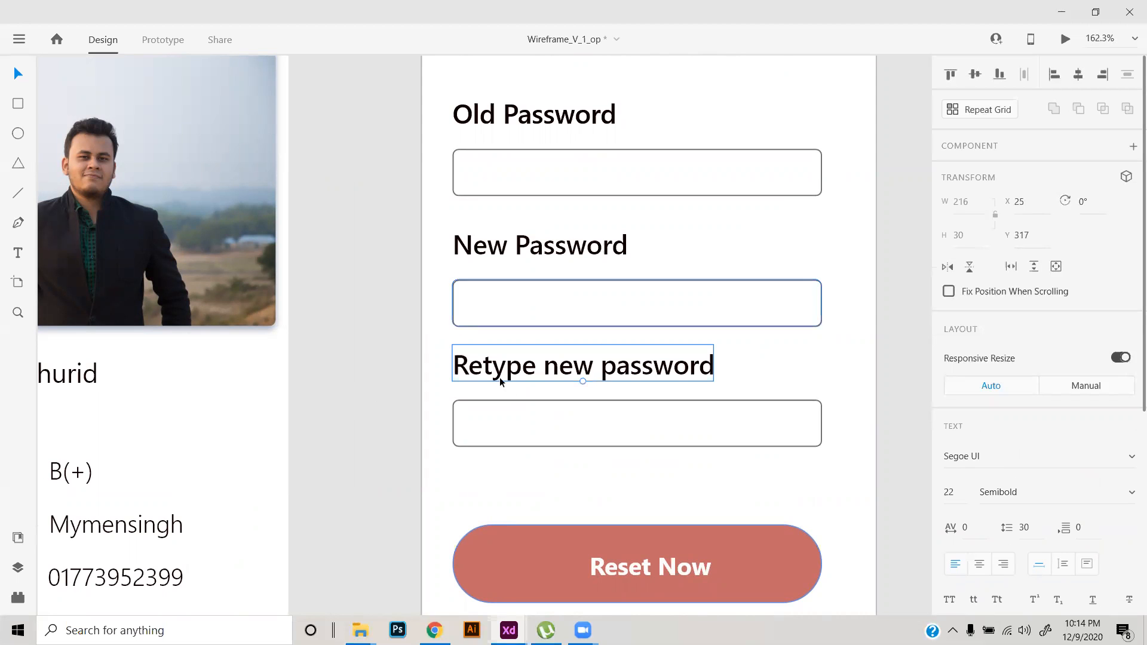
- Apply title case to the "Retype new password" label to match the other field labels
{"action": "left_click_drag", "start_coordinate": [526, 260], "coordinate": [527, 351]}
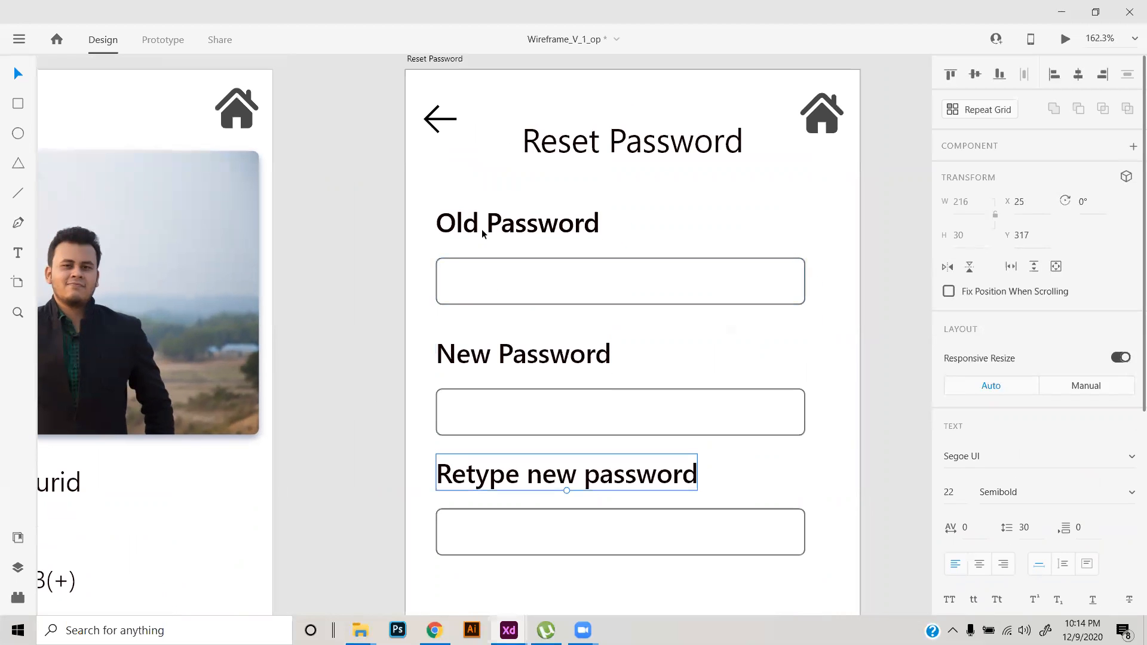
{"action": "left_click_drag", "start_coordinate": [574, 458], "coordinate": [565, 333]}
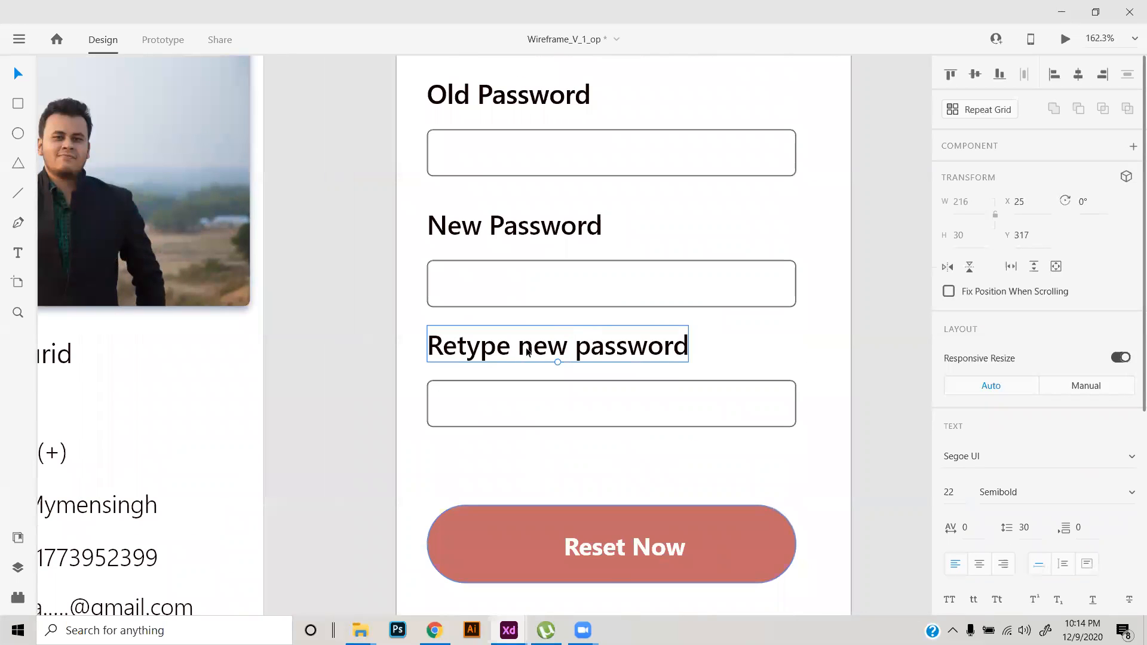
{"action": "scroll", "coordinate": [954, 449], "scroll_direction": "down", "scroll_amount": 2}
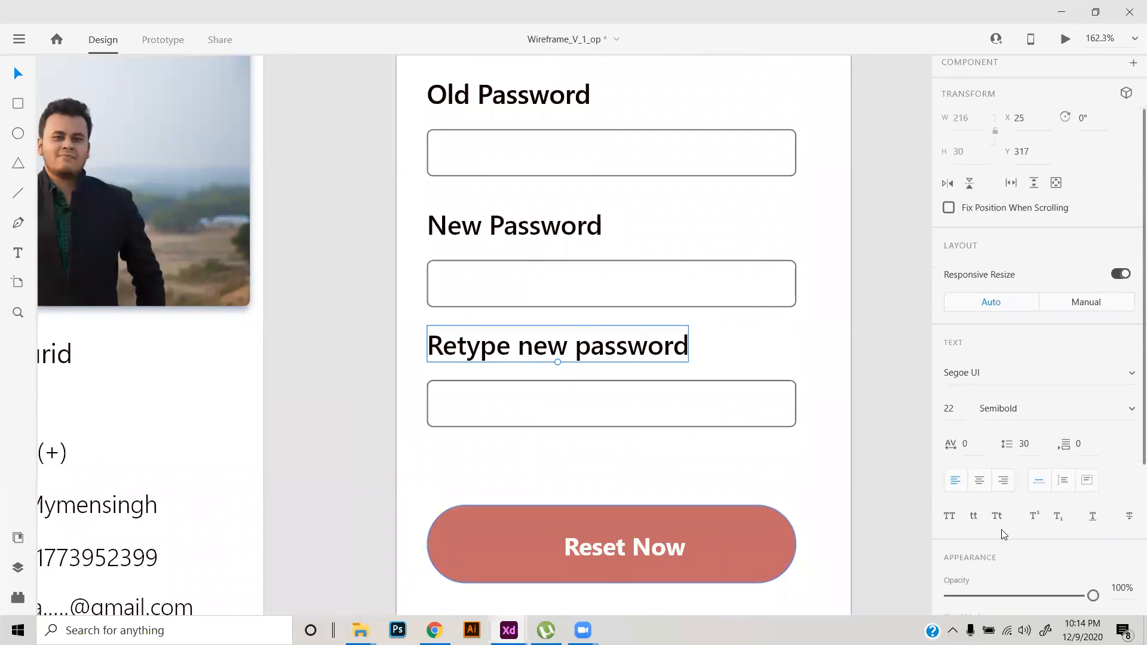
{"action": "left_click", "coordinate": [997, 516]}
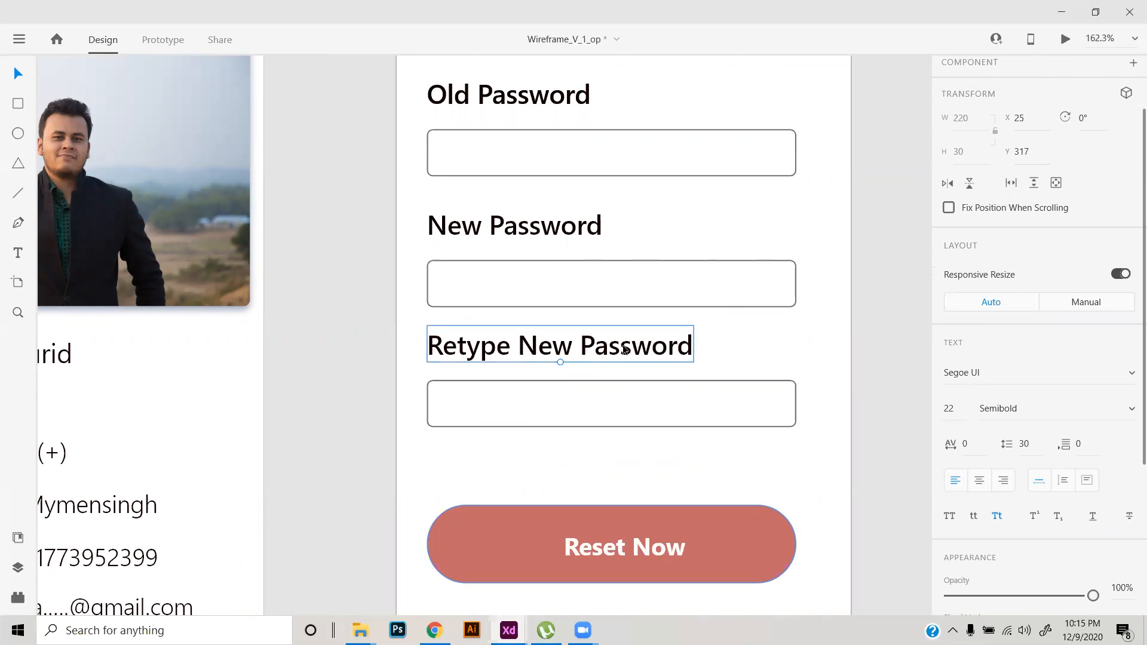
- Move the Volunteer Recruit Post title on the Volunteer Post - 10 artboard level with the back arrow and set its font size to 20
{"action": "scroll", "coordinate": [620, 351], "scroll_direction": "down", "scroll_amount": 8}
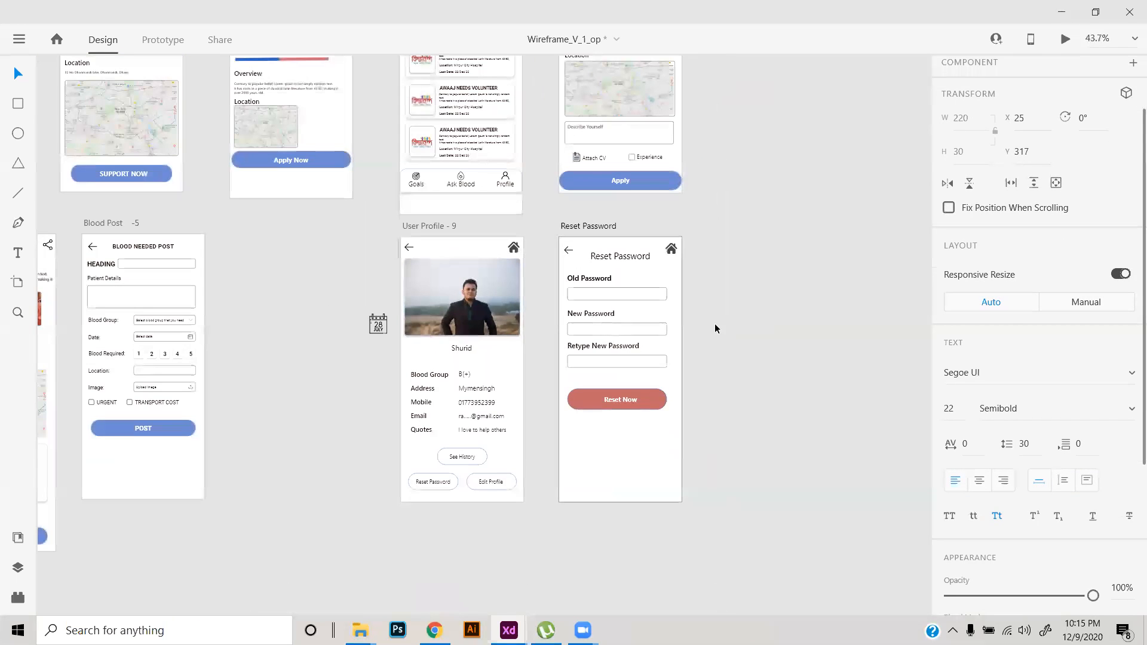
{"action": "left_click_drag", "start_coordinate": [492, 441], "coordinate": [662, 349]}
{"action": "scroll", "coordinate": [625, 363], "scroll_direction": "down", "scroll_amount": 5}
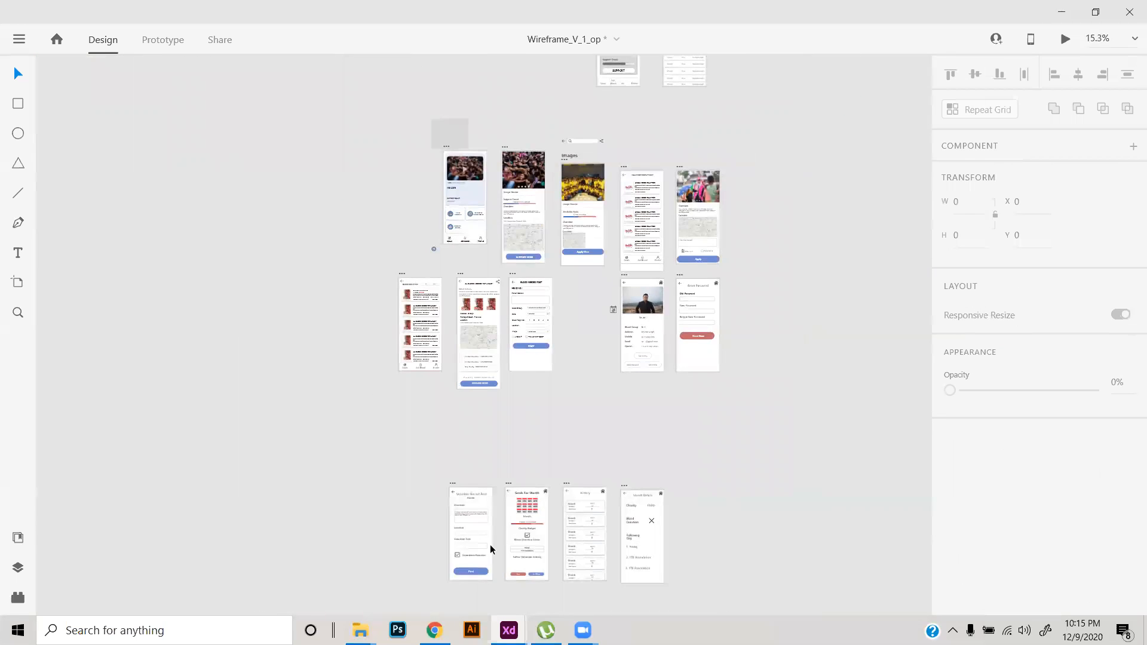
{"action": "scroll", "coordinate": [491, 543], "scroll_direction": "up", "scroll_amount": 8}
{"action": "scroll", "coordinate": [491, 543], "scroll_direction": "up", "scroll_amount": 4}
{"action": "left_click_drag", "start_coordinate": [491, 542], "coordinate": [585, 471]}
{"action": "scroll", "coordinate": [642, 542], "scroll_direction": "down", "scroll_amount": 3}
{"action": "left_click_drag", "start_coordinate": [637, 536], "coordinate": [615, 456]}
{"action": "scroll", "coordinate": [522, 234], "scroll_direction": "up", "scroll_amount": 2}
{"action": "left_click_drag", "start_coordinate": [522, 266], "coordinate": [537, 255]}
{"action": "double_click", "coordinate": [949, 494]}
{"action": "type", "text": "18"}
{"action": "key", "text": "Return"}
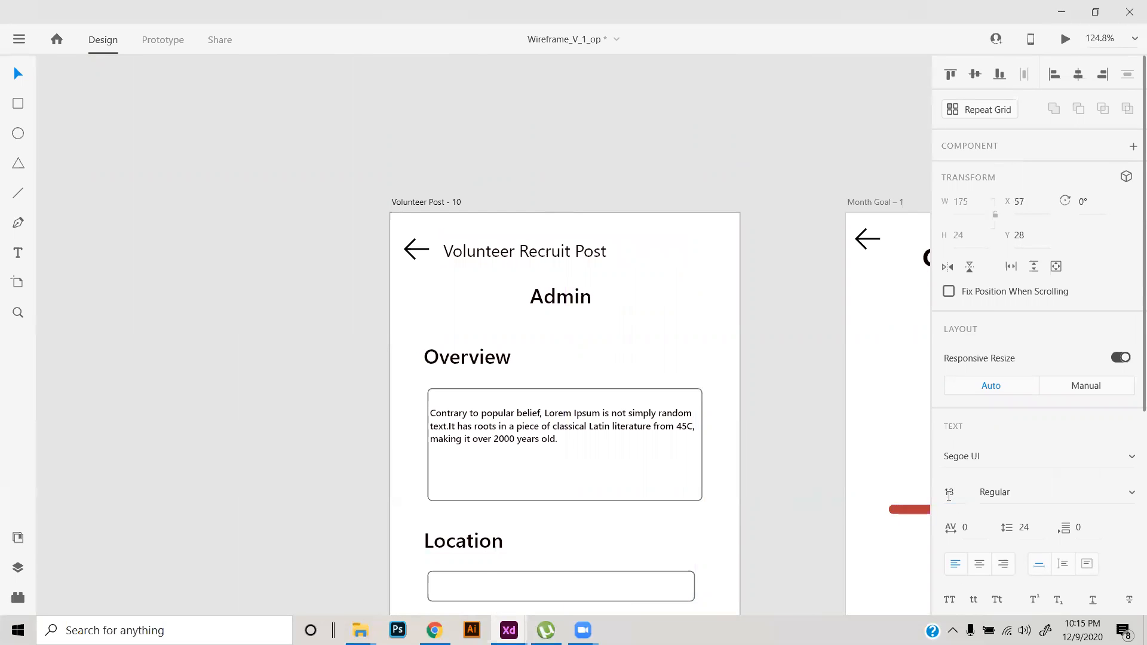
{"action": "double_click", "coordinate": [960, 500]}
{"action": "type", "text": "20"}
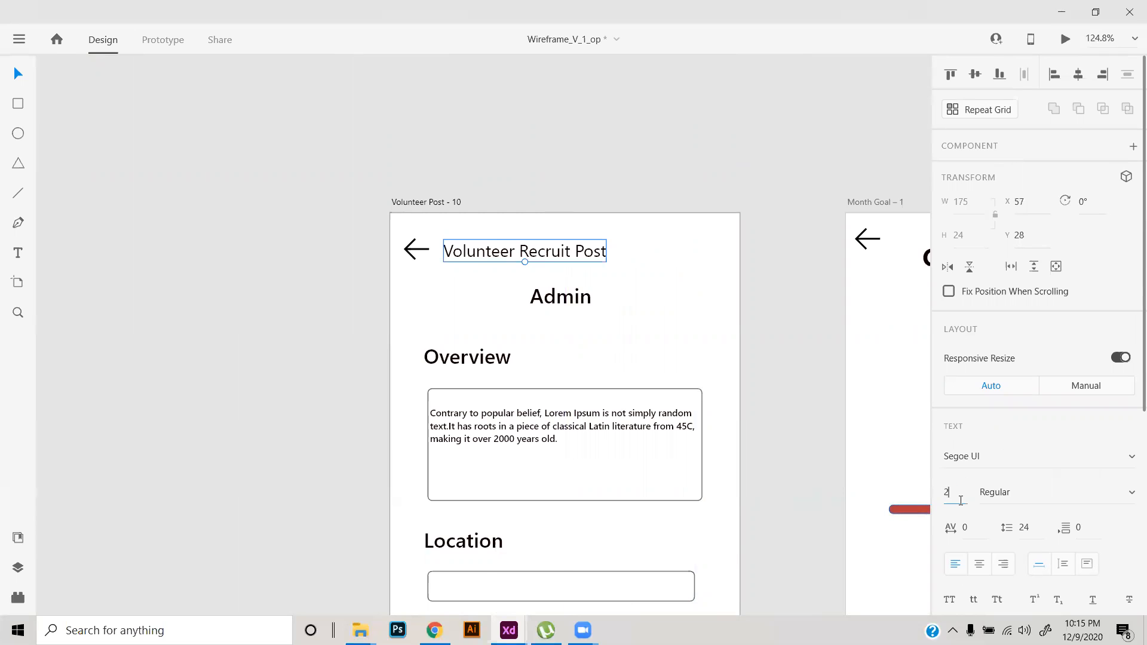
{"action": "key", "text": "Return"}
- Set the Volunteer Recruit Post title's font to Roboto and centre the title horizontally on the artboard
{"action": "left_click", "coordinate": [989, 453]}
{"action": "type", "text": "Ro"}
{"action": "key", "text": "Return"}
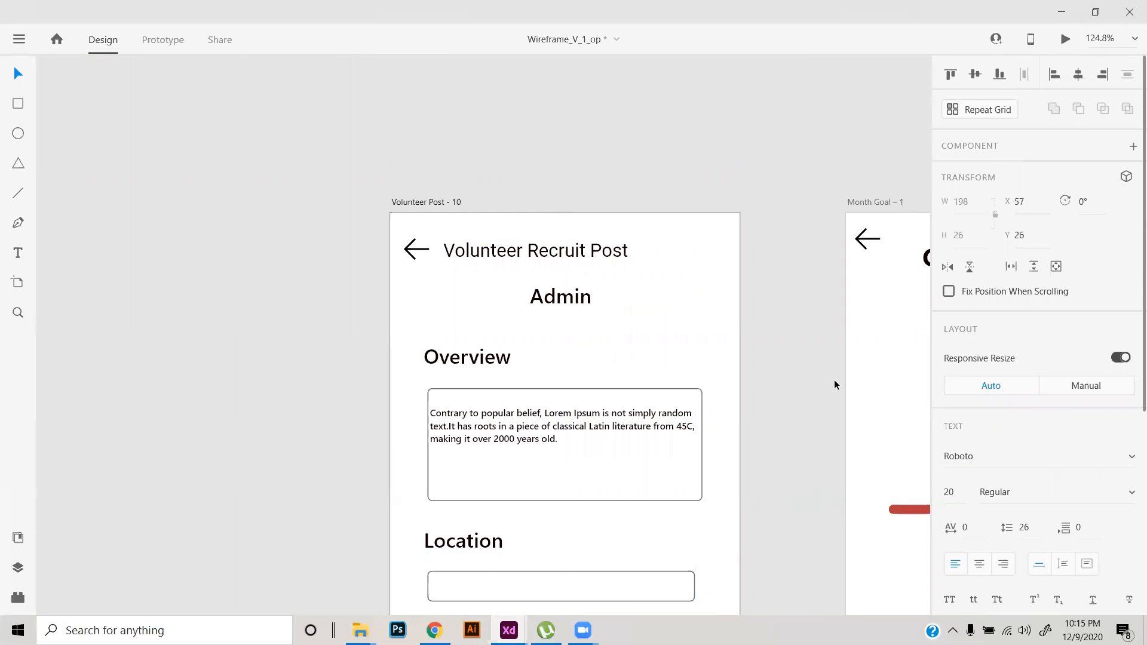
{"action": "left_click_drag", "start_coordinate": [546, 253], "coordinate": [570, 258]}
- Move the Admin heading slightly up toward the title and convert it to all caps
{"action": "left_click_drag", "start_coordinate": [580, 298], "coordinate": [580, 292]}
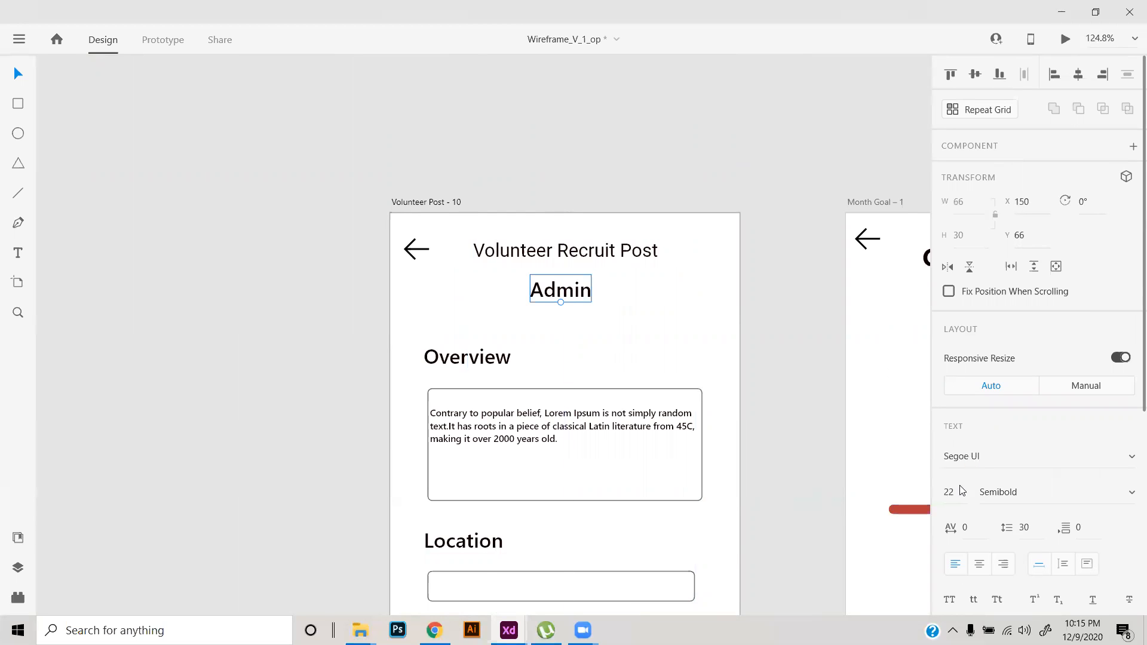
{"action": "left_click", "coordinate": [949, 599]}
{"action": "left_click", "coordinate": [745, 353]}
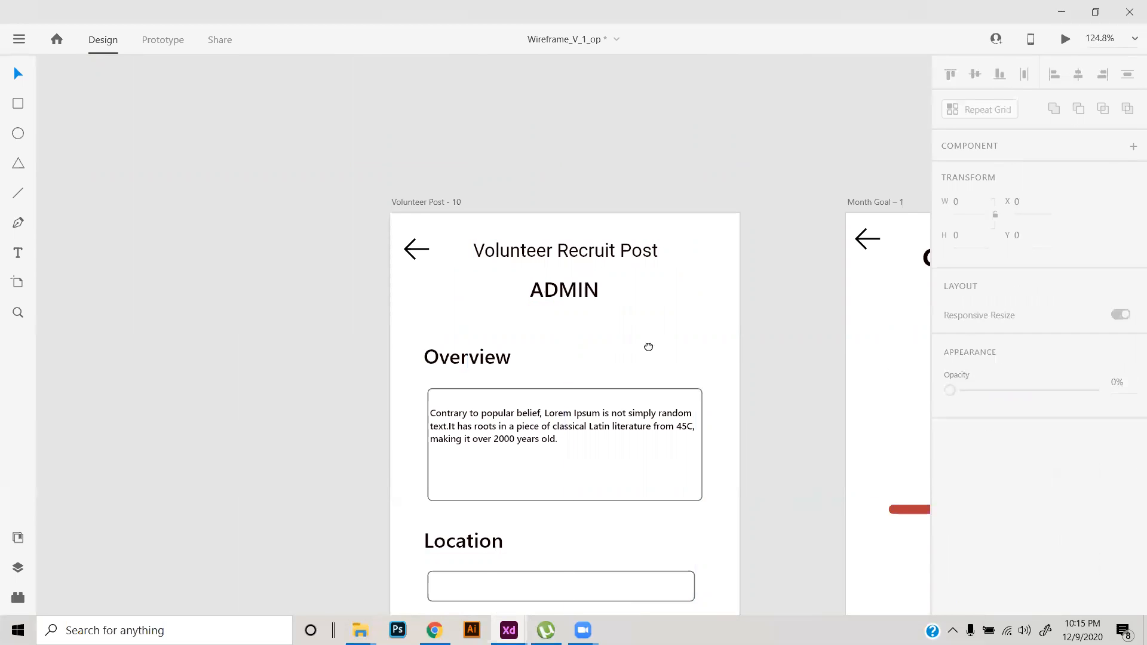
- Resize the Overview placeholder text area to 265 by 57 and position it at X 55 inside its box
{"action": "scroll", "coordinate": [625, 295], "scroll_direction": "down", "scroll_amount": 3}
{"action": "scroll", "coordinate": [535, 332], "scroll_direction": "up", "scroll_amount": 3}
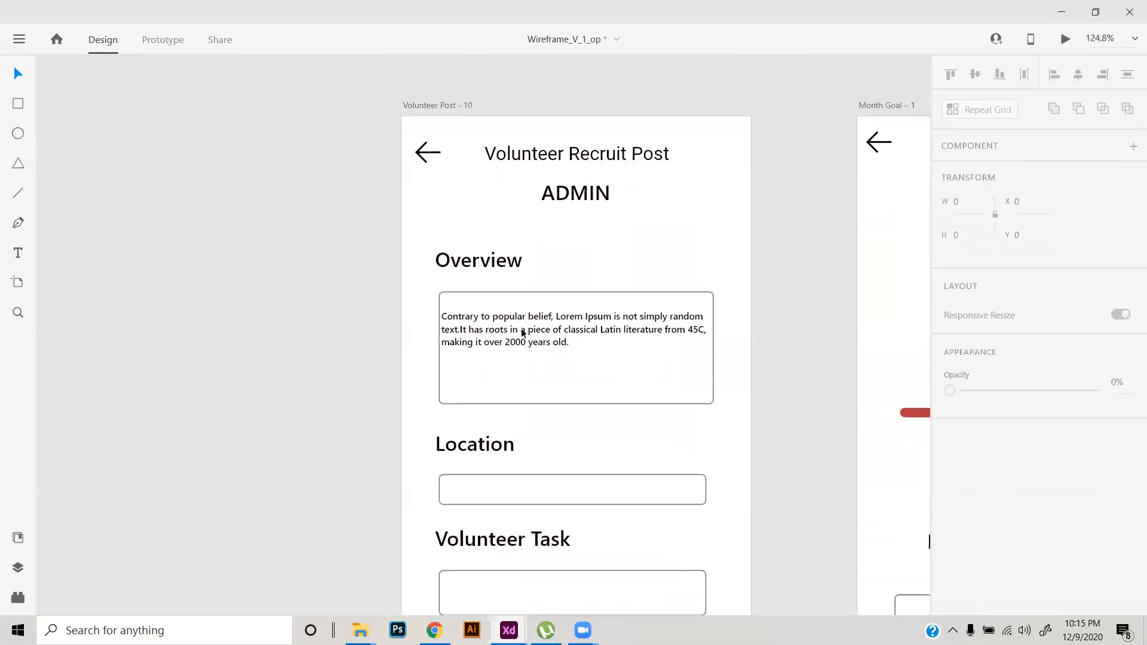
{"action": "left_click", "coordinate": [665, 331]}
{"action": "left_click", "coordinate": [1087, 563]}
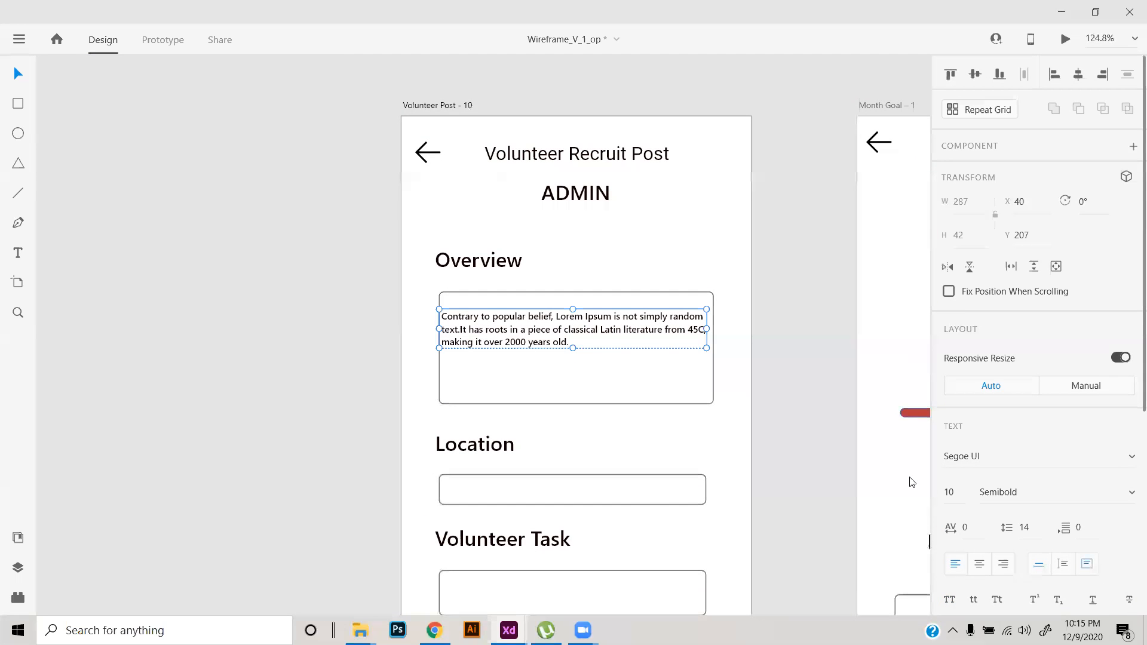
{"action": "left_click_drag", "start_coordinate": [706, 329], "coordinate": [685, 332]}
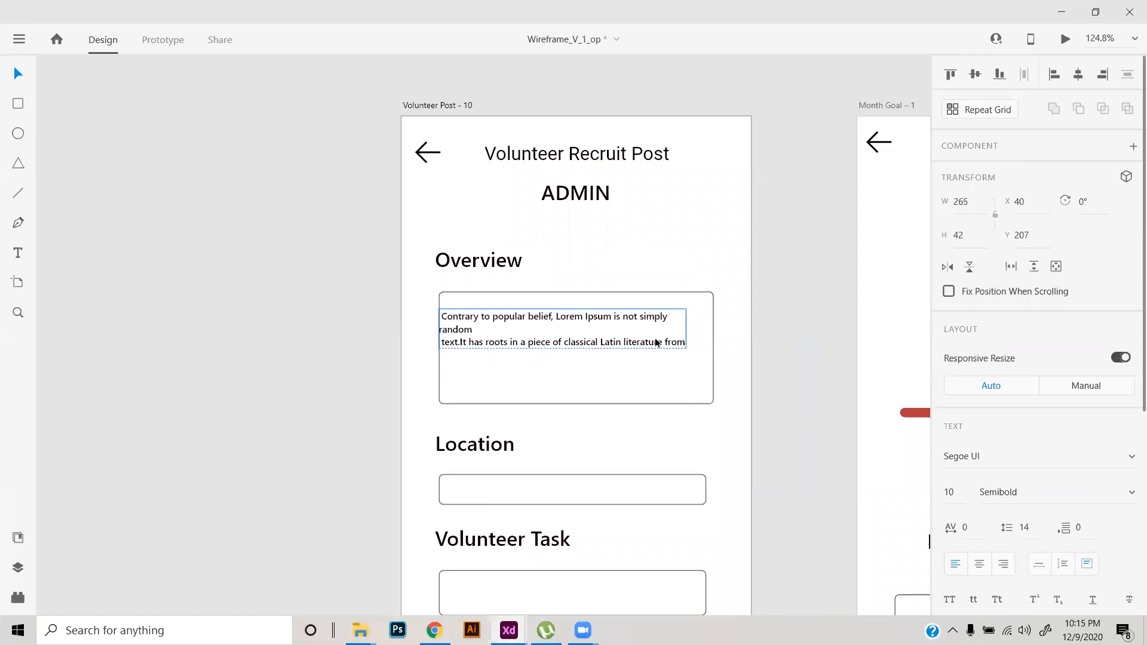
{"action": "mouse_move", "coordinate": [562, 349]}
{"action": "left_mouse_down"}
{"action": "mouse_move", "coordinate": [563, 361]}
{"action": "mouse_move", "coordinate": [563, 347]}
{"action": "left_mouse_up"}
- Compare the form layout of the Volunteer Post - 10 artboard with the Blood Post -5 artboard
{"action": "scroll", "coordinate": [495, 286], "scroll_direction": "down", "scroll_amount": 4, "text": "ctrl"}
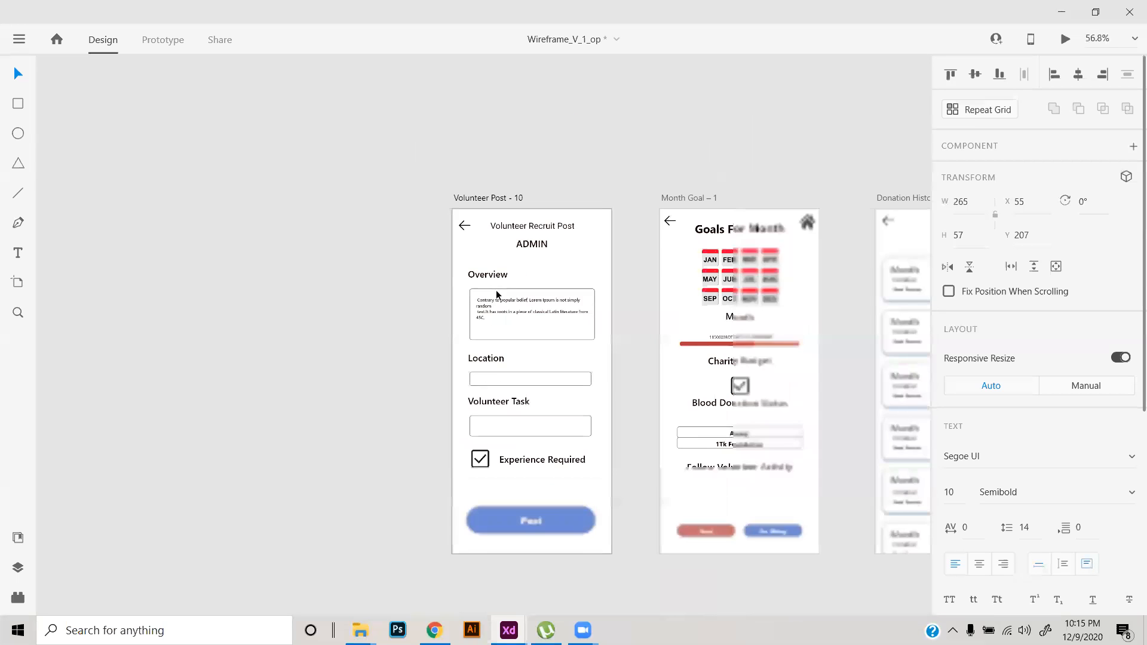
{"action": "scroll", "coordinate": [458, 335], "scroll_direction": "up", "scroll_amount": 3, "text": "ctrl"}
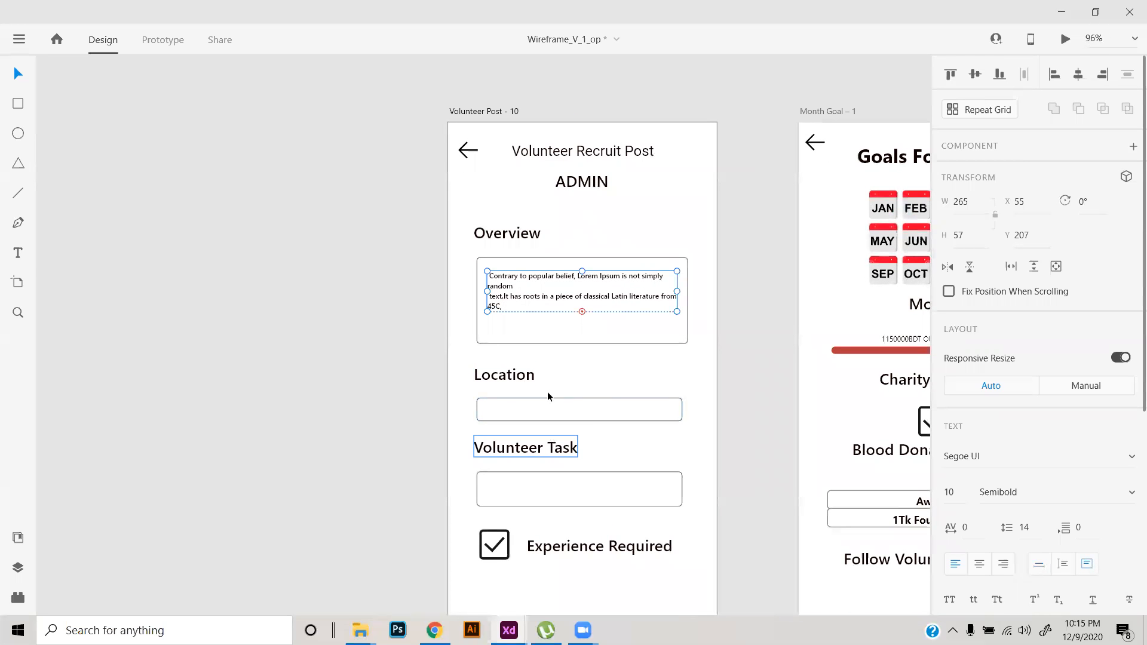
{"action": "scroll", "coordinate": [547, 492], "scroll_direction": "down", "scroll_amount": 5, "text": "ctrl"}
{"action": "scroll", "coordinate": [535, 514], "scroll_direction": "up", "scroll_amount": 3, "text": "ctrl"}
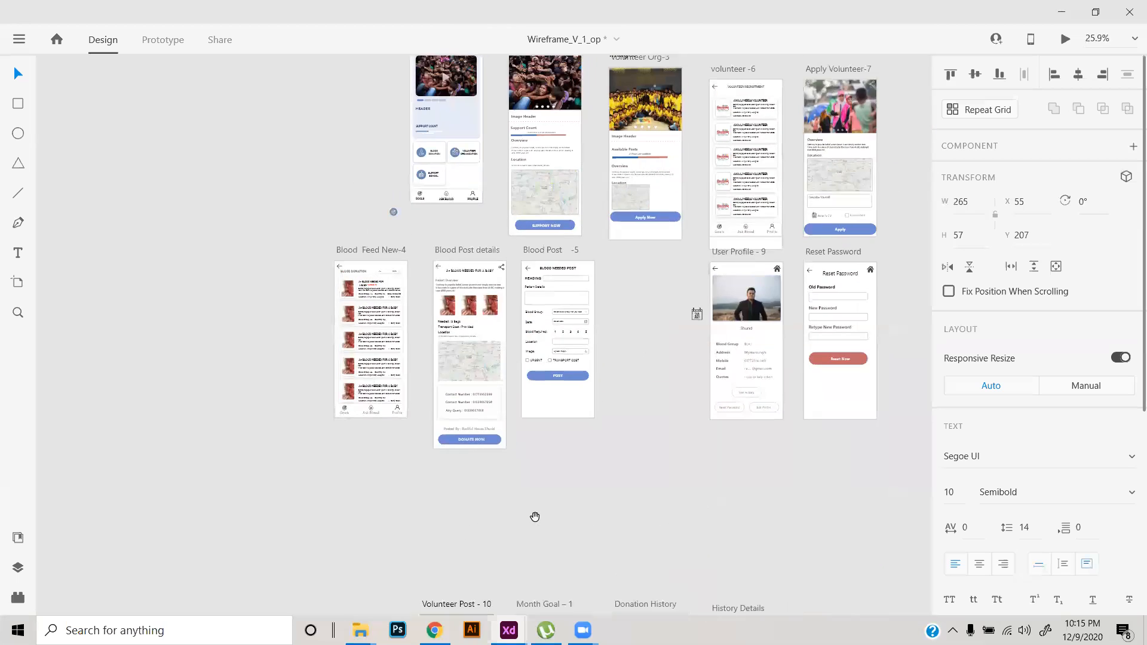
{"action": "scroll", "coordinate": [547, 367], "scroll_direction": "up", "scroll_amount": 3, "text": "ctrl"}
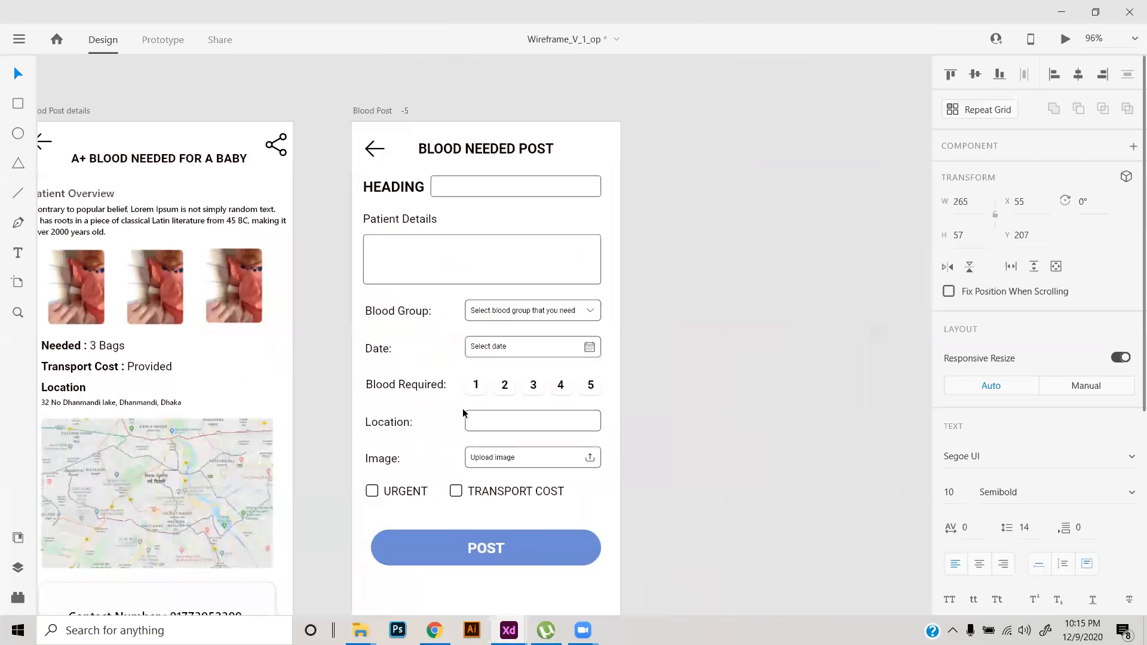
{"action": "scroll", "coordinate": [464, 411], "scroll_direction": "down", "scroll_amount": 5, "text": "ctrl"}
{"action": "scroll", "coordinate": [577, 430], "scroll_direction": "down", "scroll_amount": 4}
{"action": "scroll", "coordinate": [485, 475], "scroll_direction": "up", "scroll_amount": 4, "text": "ctrl"}
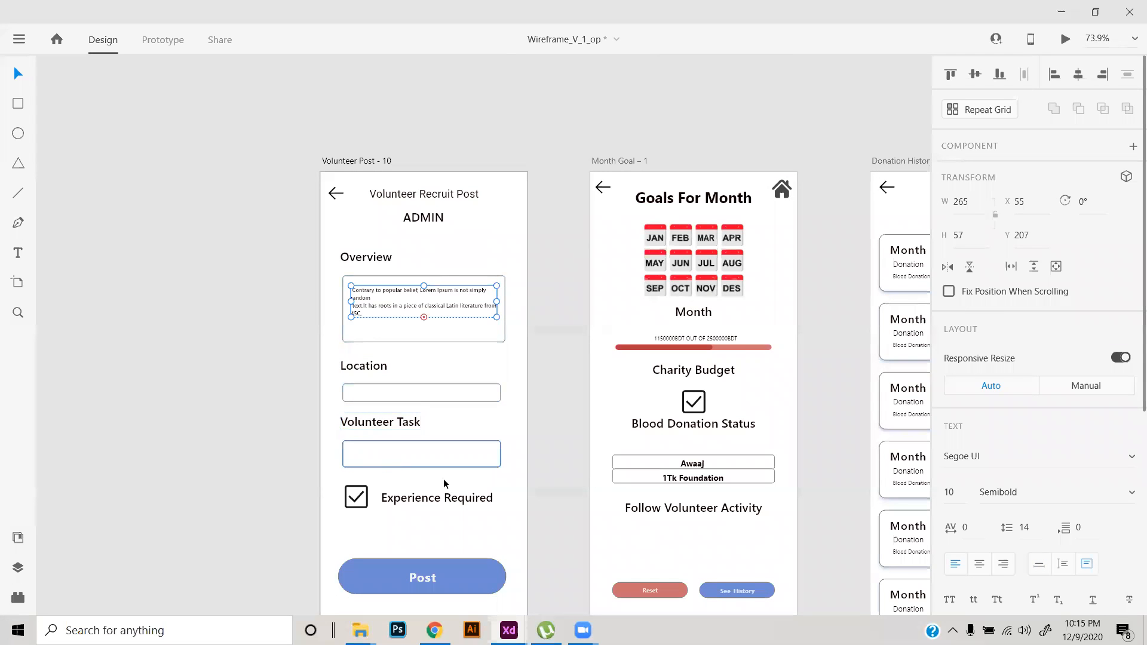
- Examine the Month Goal – 1 artboard, including its month calendar grid, charity budget bar and blood donation section
{"action": "scroll", "coordinate": [573, 358], "scroll_direction": "down", "scroll_amount": 1, "text": "ctrl"}
{"action": "scroll", "coordinate": [574, 359], "scroll_direction": "down", "scroll_amount": 2, "text": "ctrl"}
{"action": "left_click_drag", "start_coordinate": [735, 412], "coordinate": [612, 441]}
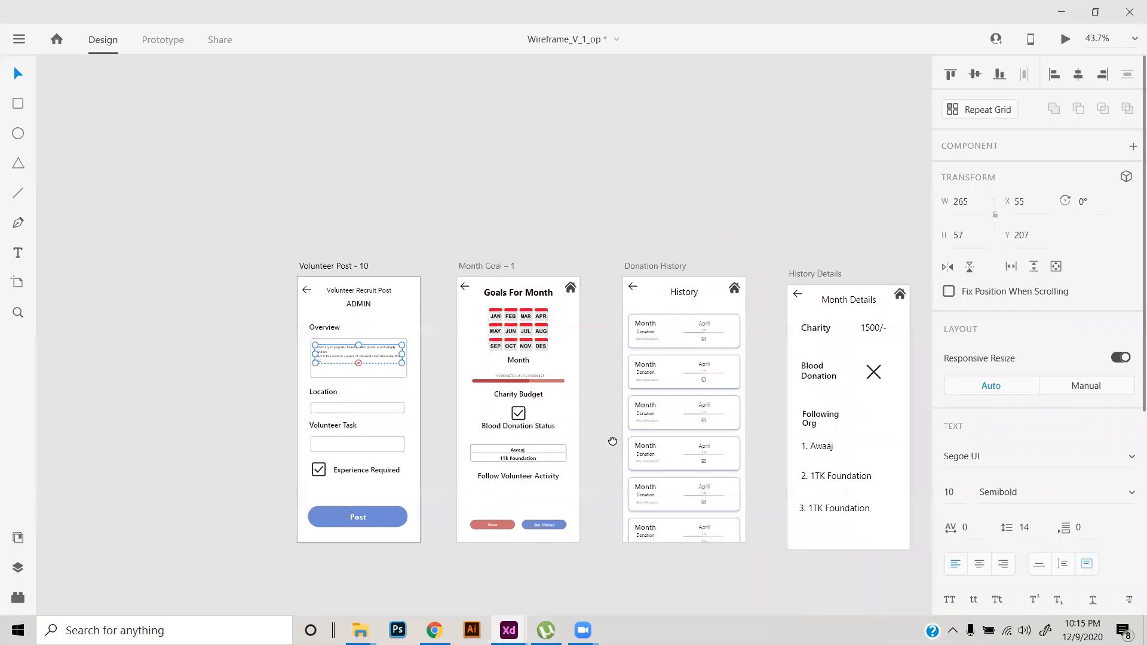
{"action": "scroll", "coordinate": [590, 346], "scroll_direction": "up", "scroll_amount": 5, "text": "ctrl"}
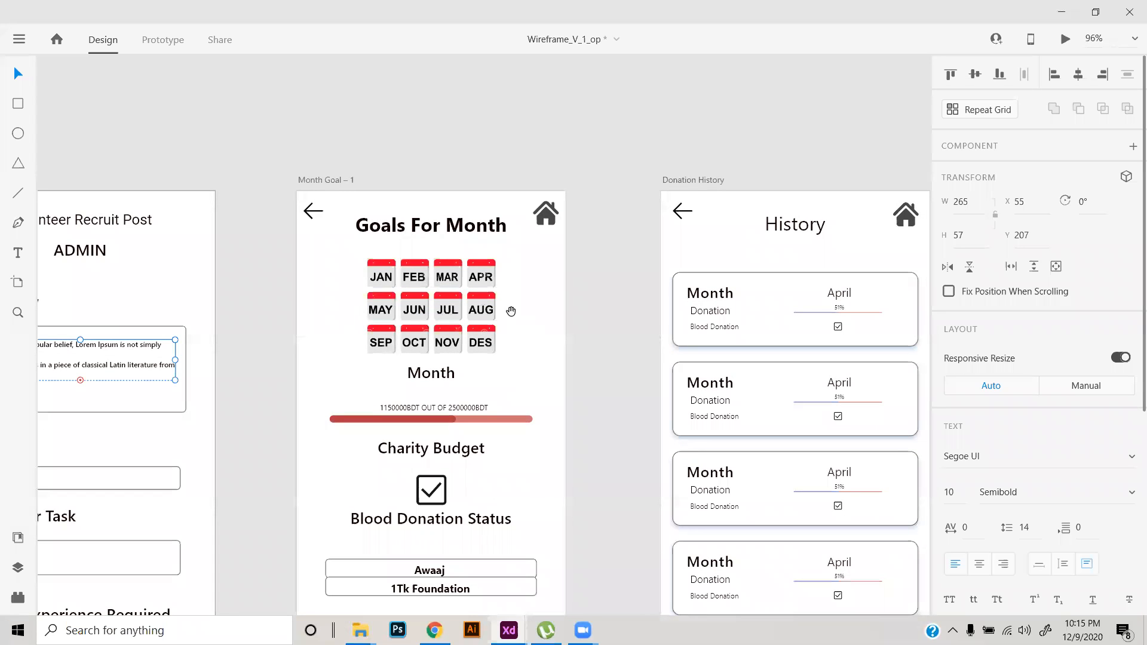
{"action": "left_click_drag", "start_coordinate": [512, 310], "coordinate": [530, 368]}
{"action": "left_click", "coordinate": [429, 346]}
{"action": "left_click_drag", "start_coordinate": [463, 408], "coordinate": [497, 321]}
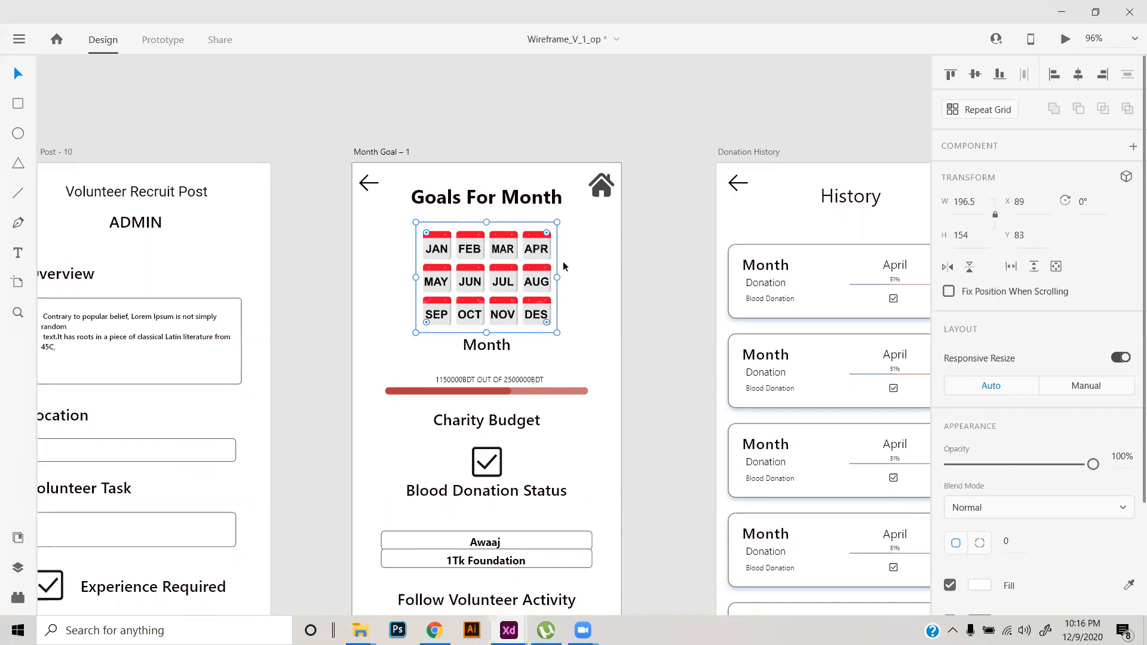
{"action": "scroll", "coordinate": [510, 528], "scroll_direction": "down", "scroll_amount": 1}
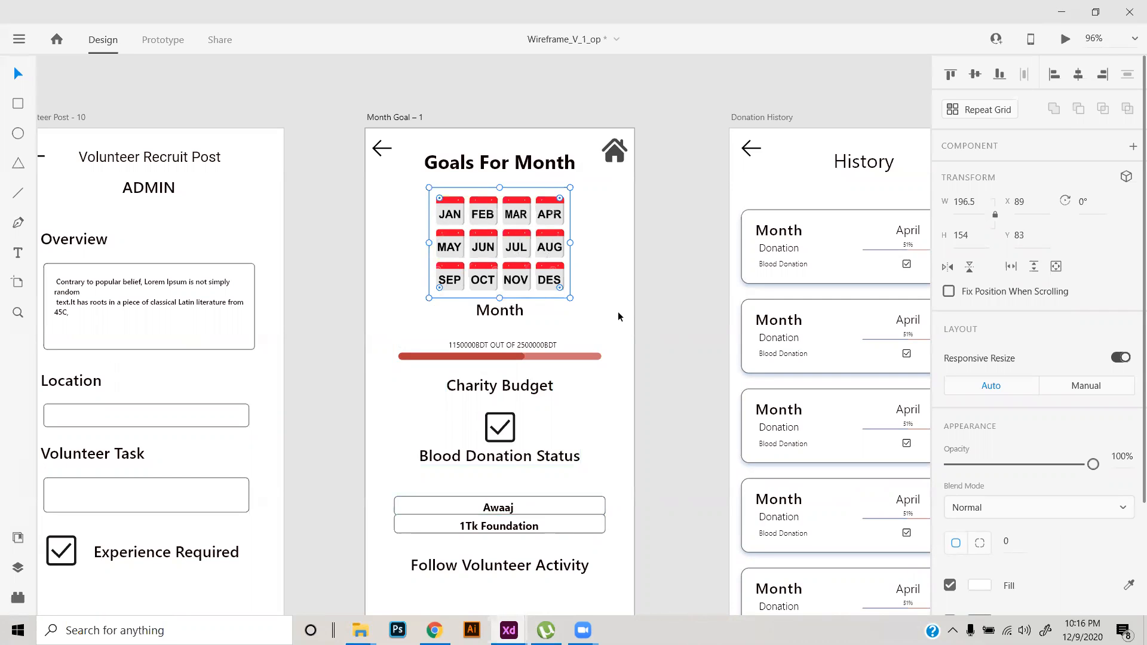
{"action": "left_click", "coordinate": [651, 274]}
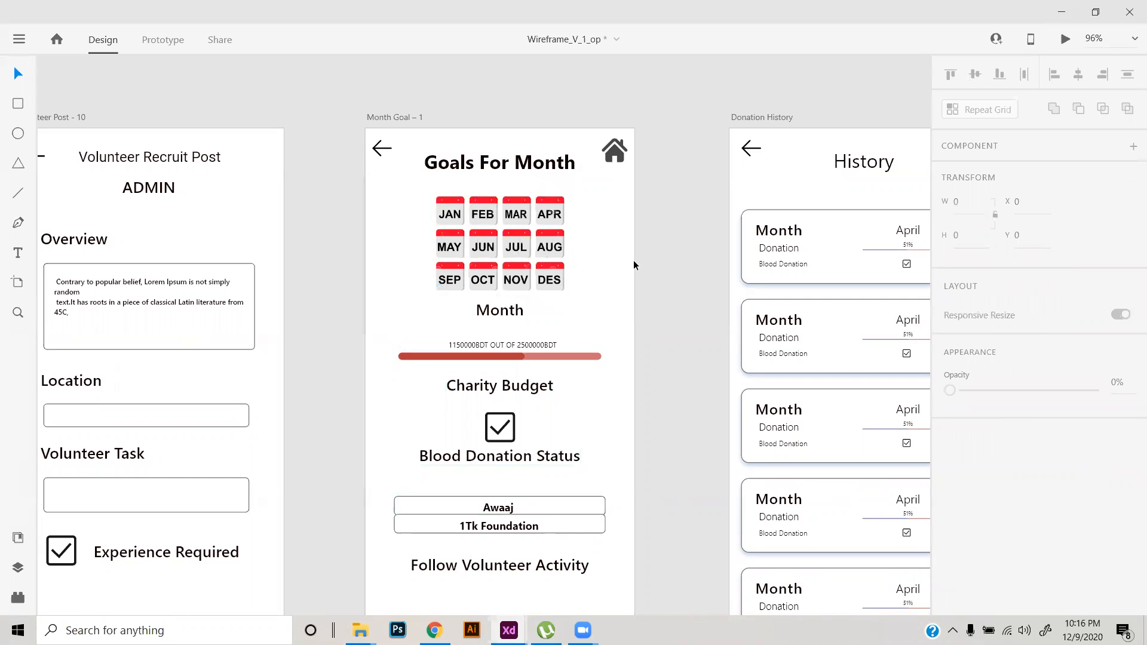
{"action": "left_click_drag", "start_coordinate": [597, 400], "coordinate": [611, 373]}
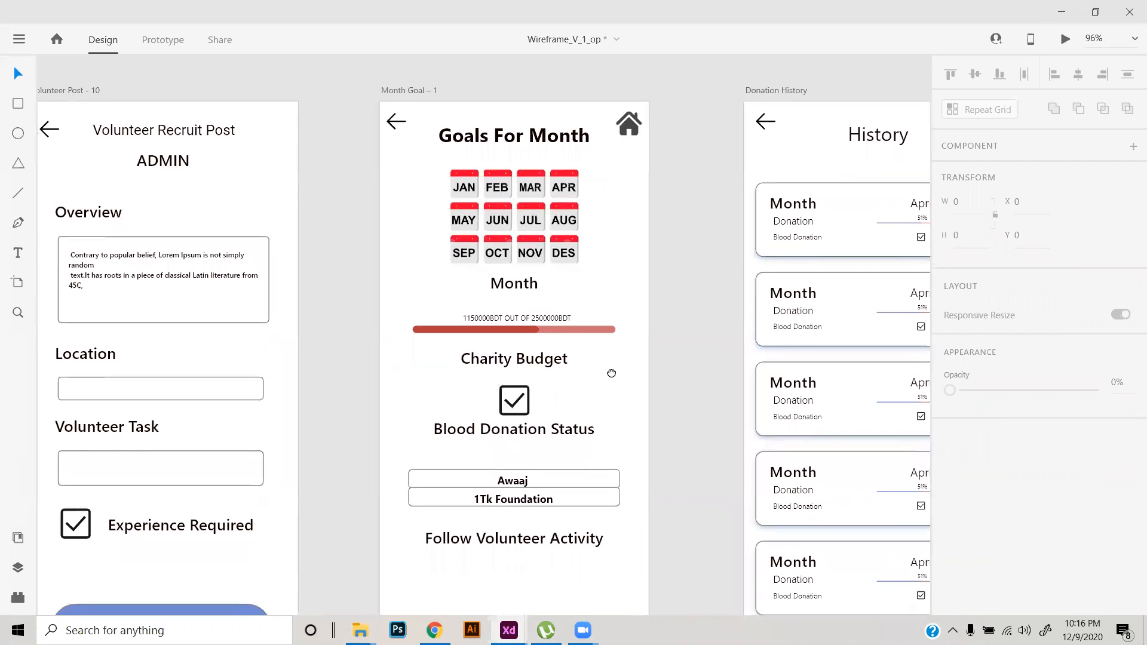
- Scale the checkbox above Blood Donation Status down about its centre to about 31.74 by 31.74
{"action": "left_click", "coordinate": [528, 401]}
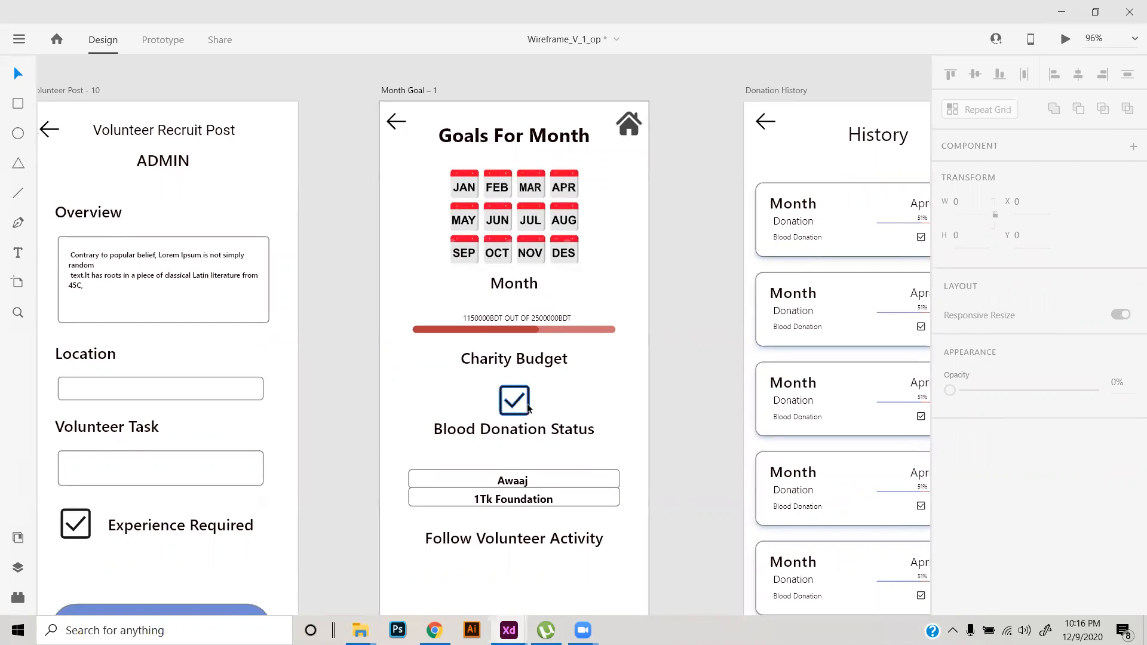
{"action": "key", "text": "alt"}
{"action": "left_click_drag", "start_coordinate": [528, 388], "coordinate": [531, 386]}
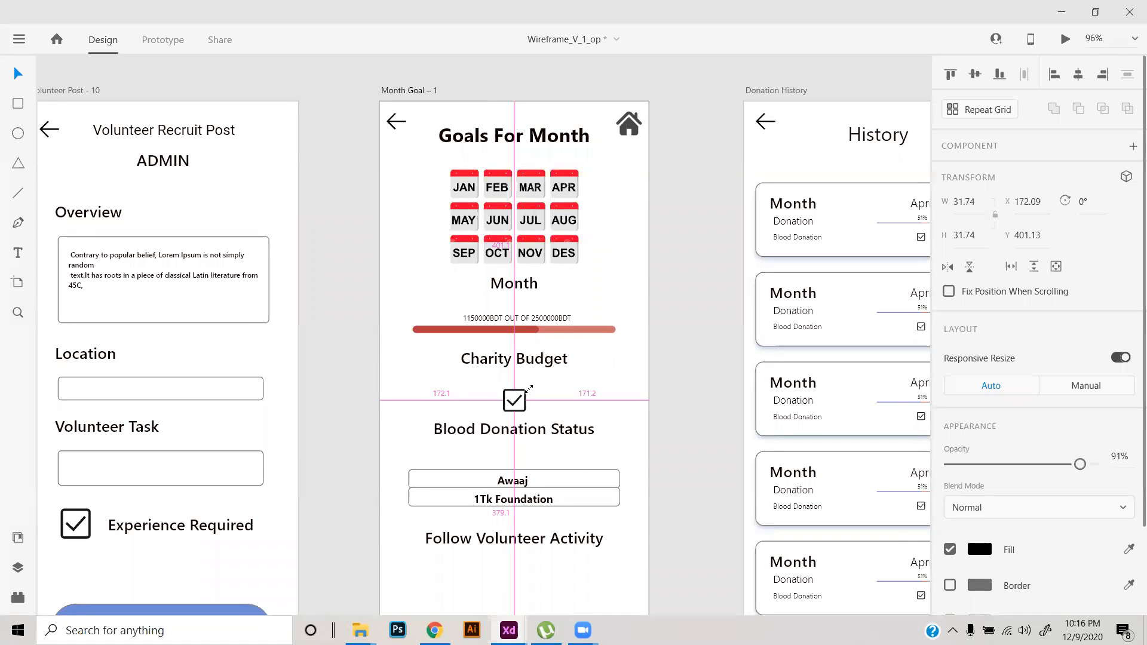
{"action": "left_click", "coordinate": [660, 317]}
- Move the "1150000BDT OUT OF 2500000BDT" text slightly up from the budget bar to Y 286
{"action": "key", "text": "space"}
{"action": "left_click_drag", "start_coordinate": [610, 301], "coordinate": [585, 357]}
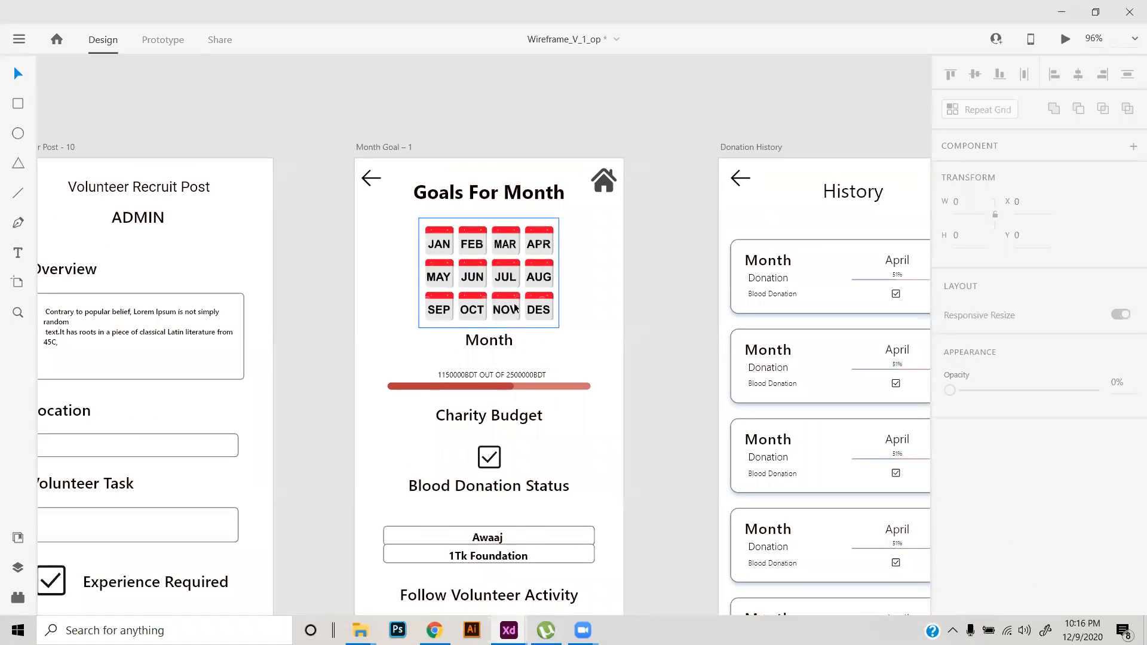
{"action": "scroll", "coordinate": [516, 308], "scroll_direction": "up", "scroll_amount": 2}
{"action": "scroll", "coordinate": [517, 309], "scroll_direction": "up", "scroll_amount": 2}
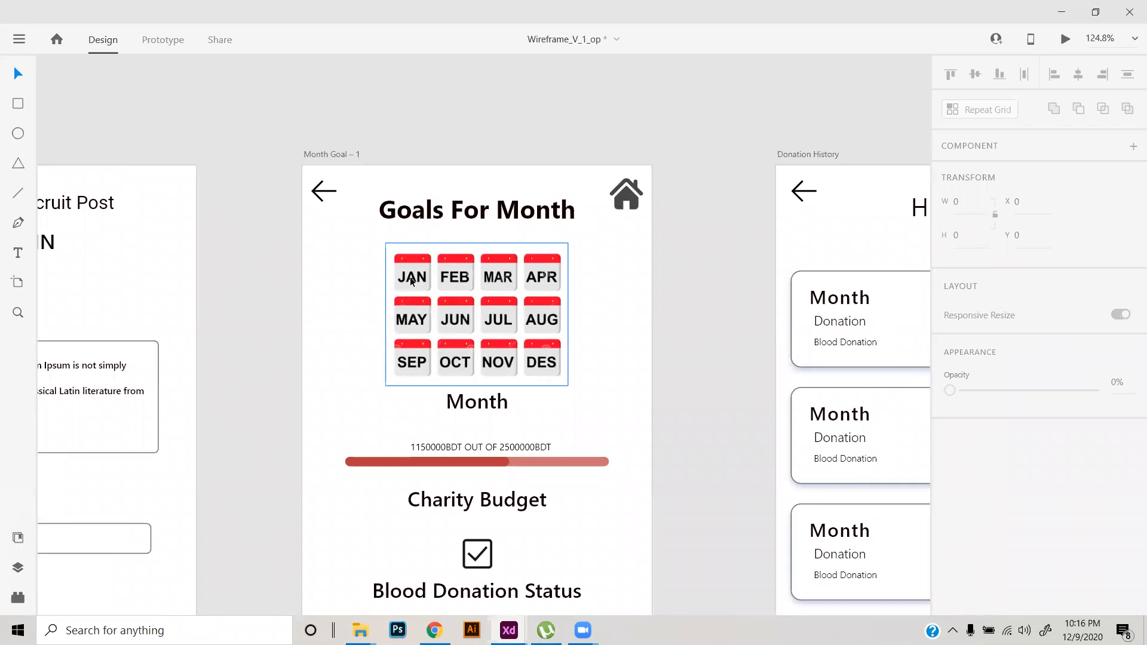
{"action": "scroll", "coordinate": [411, 281], "scroll_direction": "down", "scroll_amount": 3}
{"action": "scroll", "coordinate": [412, 280], "scroll_direction": "up", "scroll_amount": 1}
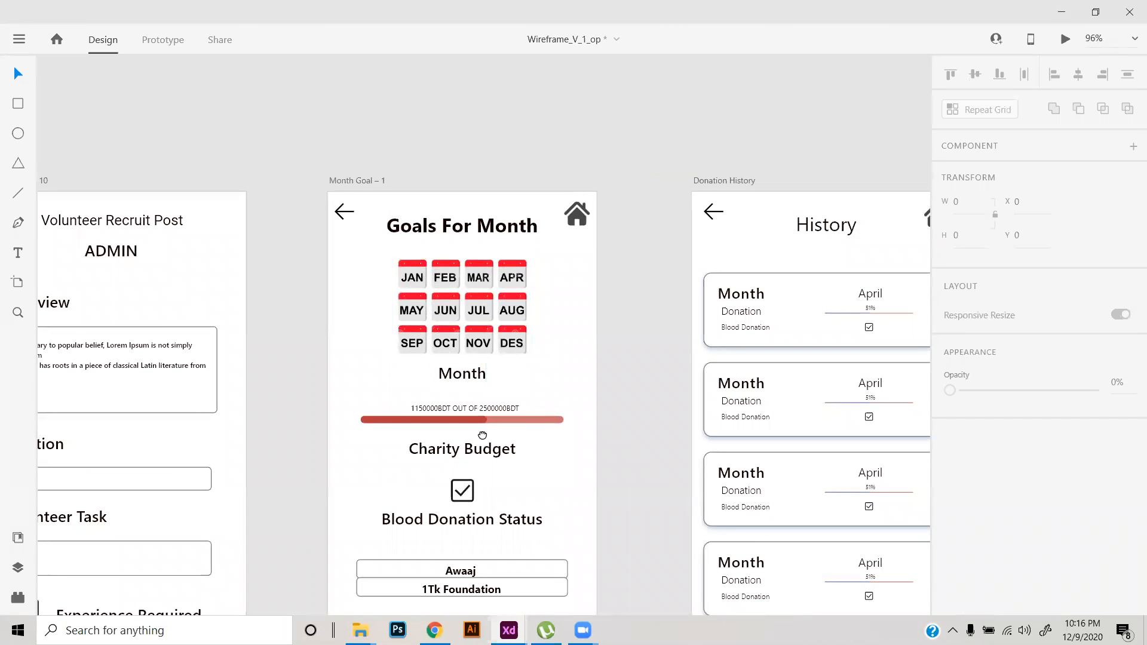
{"action": "scroll", "coordinate": [479, 418], "scroll_direction": "up", "scroll_amount": 3}
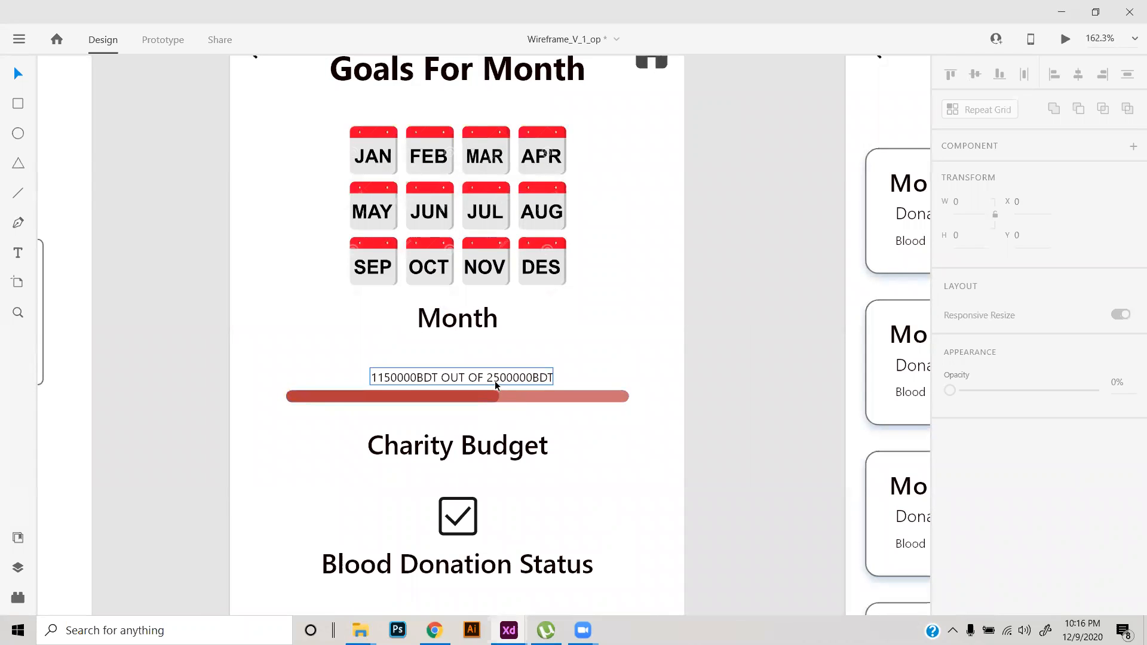
{"action": "left_click_drag", "start_coordinate": [495, 379], "coordinate": [496, 367]}
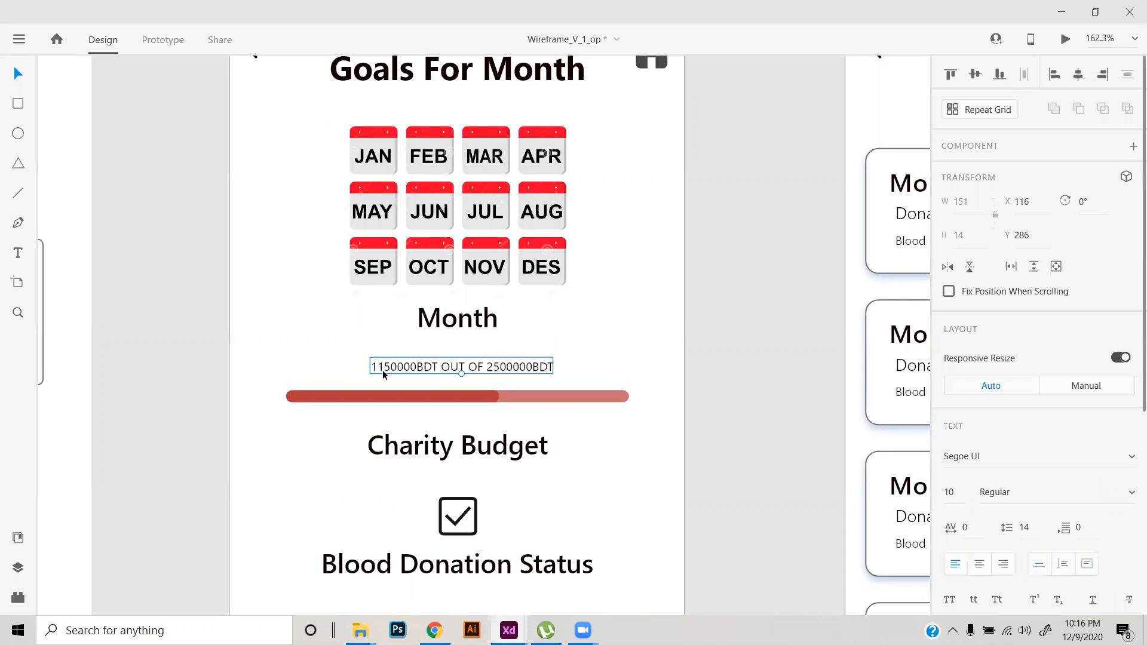
- Draw an 18 by 18 circle and position it at X 211, Y 308 where the budget bar's dark and light parts meet
{"action": "left_click", "coordinate": [20, 104]}
{"action": "scroll", "coordinate": [393, 328], "scroll_direction": "up", "scroll_amount": 3}
{"action": "left_click_drag", "start_coordinate": [550, 412], "coordinate": [584, 447]}
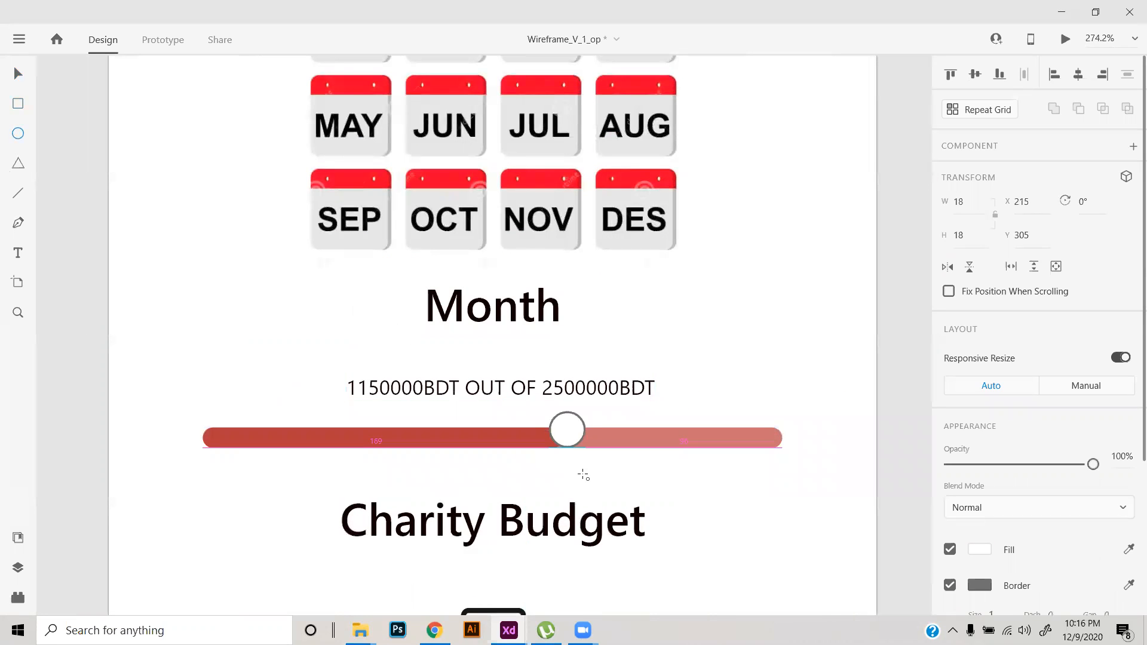
{"action": "key", "text": "v"}
{"action": "scroll", "coordinate": [567, 448], "scroll_direction": "up", "scroll_amount": 1}
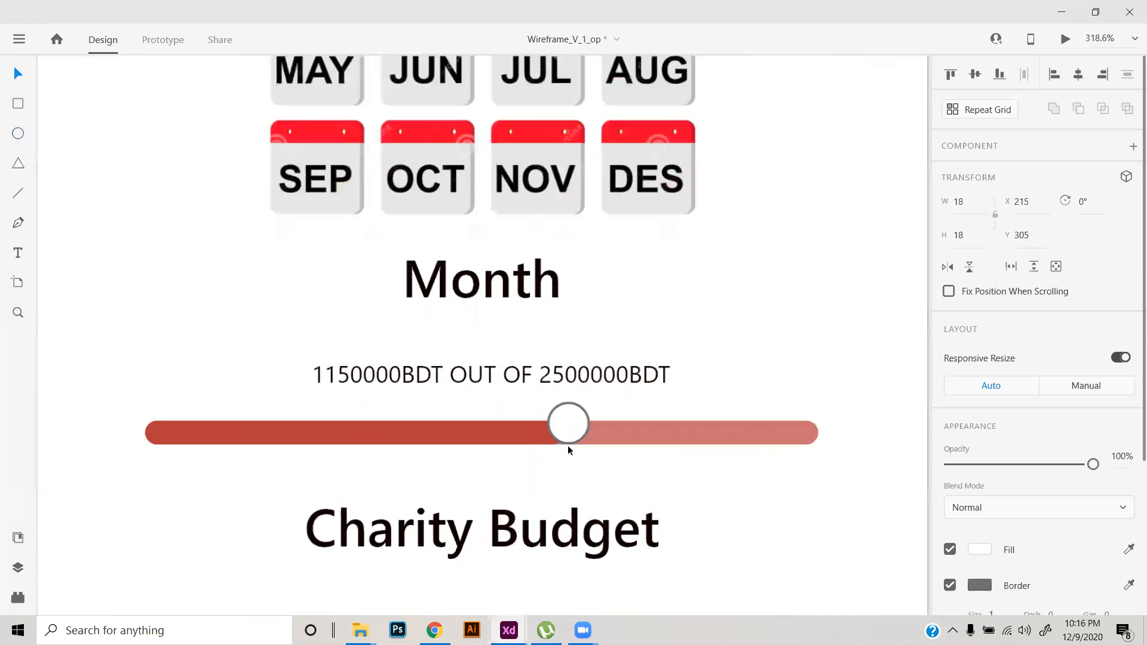
{"action": "scroll", "coordinate": [567, 449], "scroll_direction": "up", "scroll_amount": 2}
{"action": "left_click_drag", "start_coordinate": [570, 403], "coordinate": [558, 413]}
- Make the circle's border white and fill it with the dark red sampled from the budget bar
{"action": "scroll", "coordinate": [1040, 486], "scroll_direction": "down", "scroll_amount": 1}
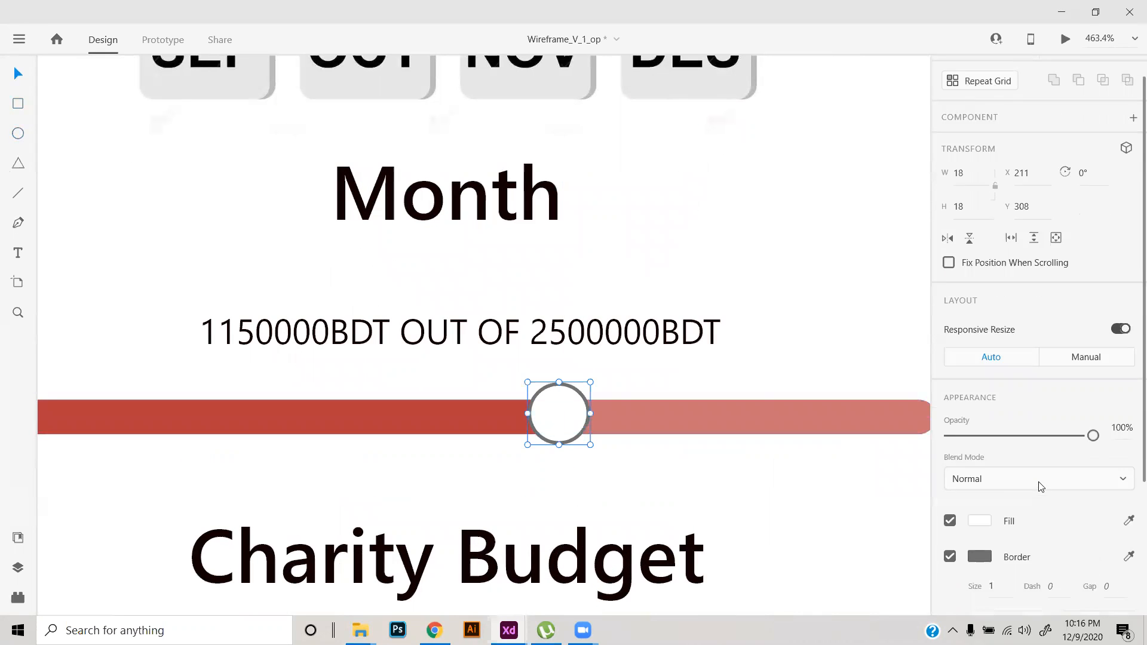
{"action": "scroll", "coordinate": [1040, 487], "scroll_direction": "down", "scroll_amount": 3}
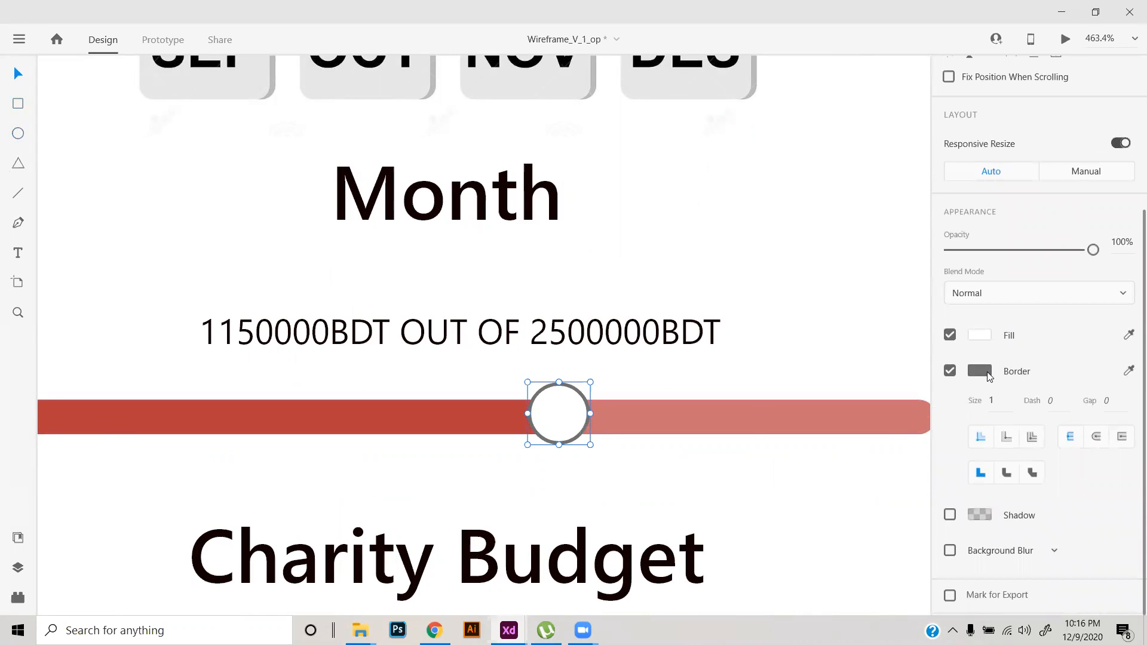
{"action": "left_click", "coordinate": [987, 371]}
{"action": "left_click", "coordinate": [683, 231]}
{"action": "left_click", "coordinate": [549, 424]}
{"action": "scroll", "coordinate": [1039, 412], "scroll_direction": "down", "scroll_amount": 3}
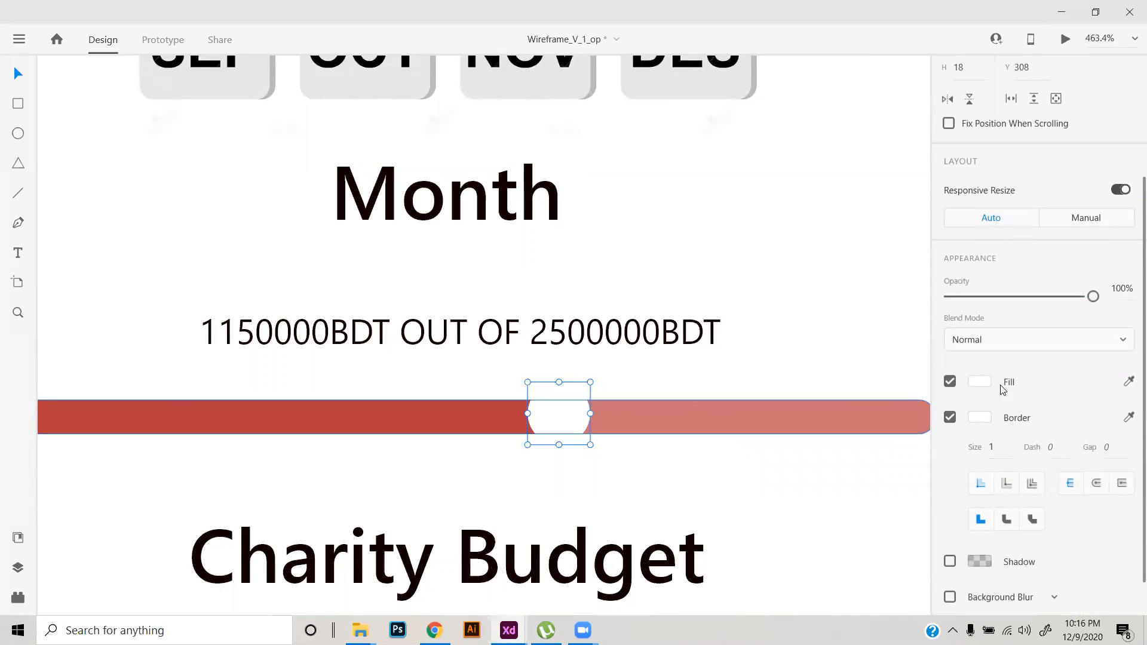
{"action": "left_click", "coordinate": [1130, 382]}
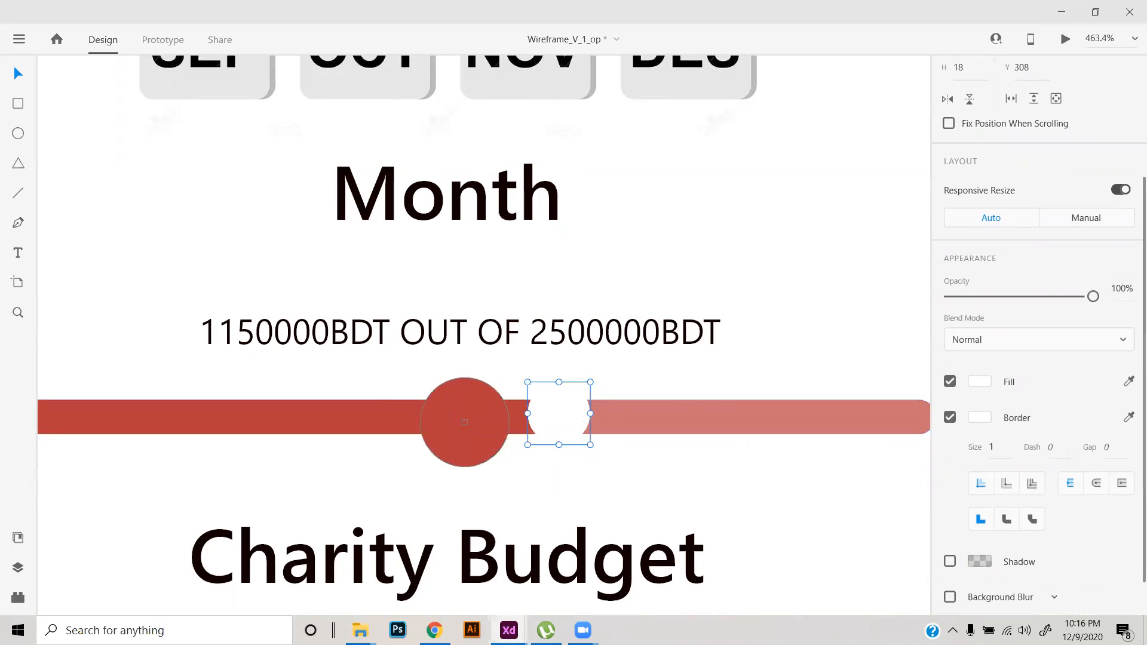
{"action": "left_click", "coordinate": [495, 417]}
{"action": "left_click", "coordinate": [660, 391]}
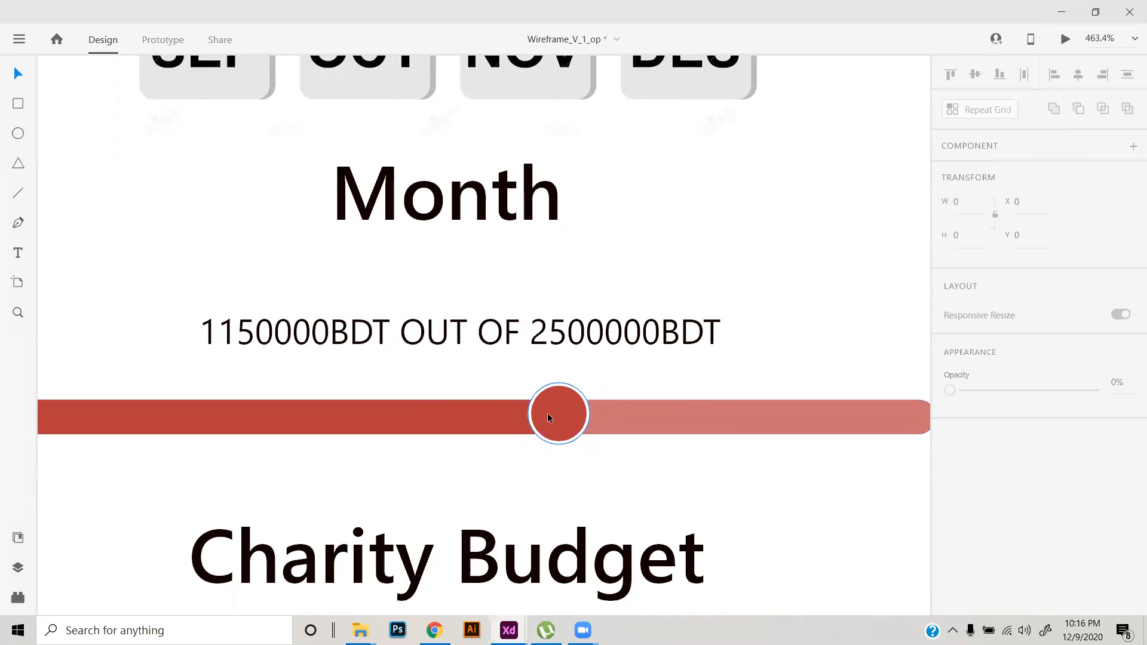
- Shrink the slider circle to 14 by 14 about its centre and give it an outer border of size 2
{"action": "left_click", "coordinate": [550, 418]}
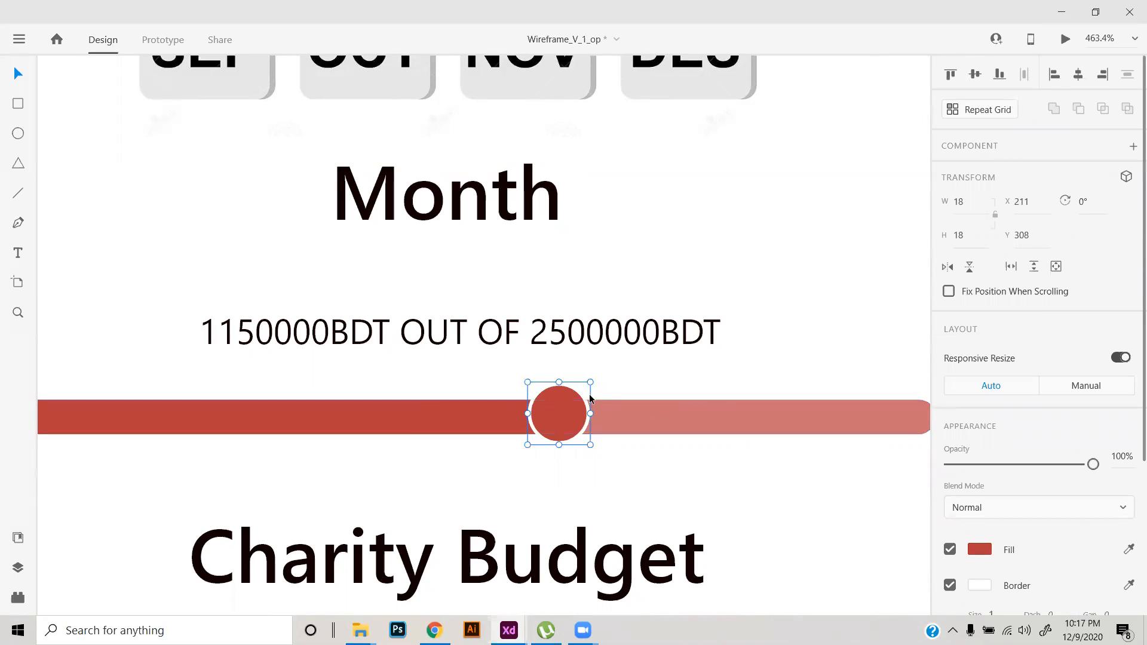
{"action": "left_click_drag", "start_coordinate": [589, 383], "coordinate": [585, 388]}
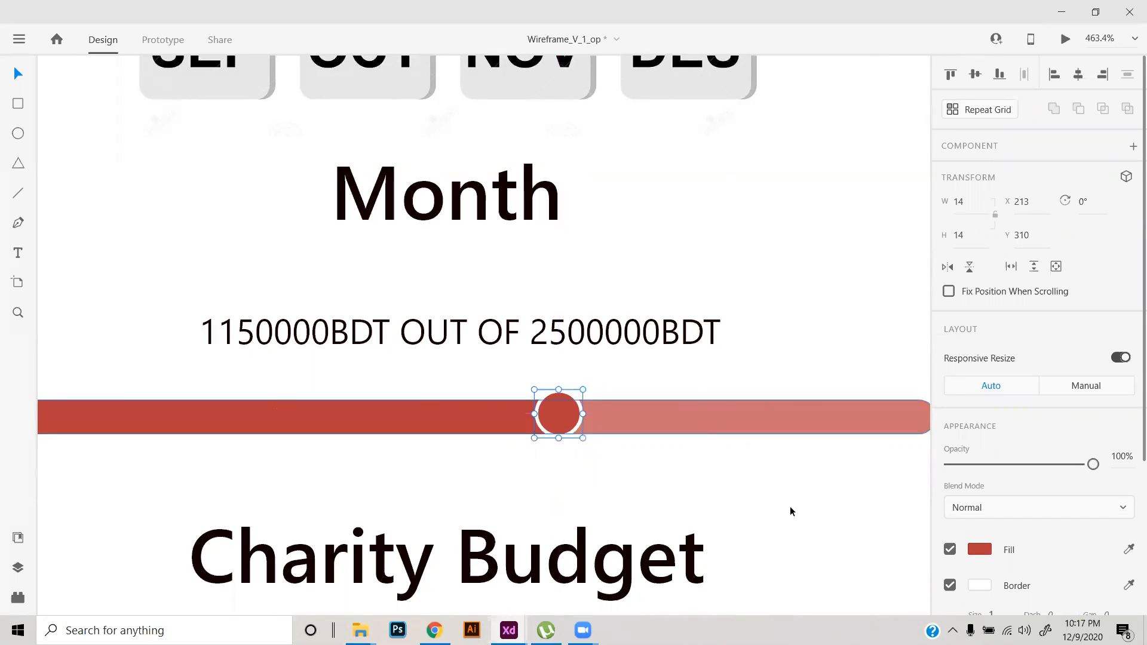
{"action": "scroll", "coordinate": [1003, 500], "scroll_direction": "down", "scroll_amount": 3}
{"action": "key", "text": "Up"}
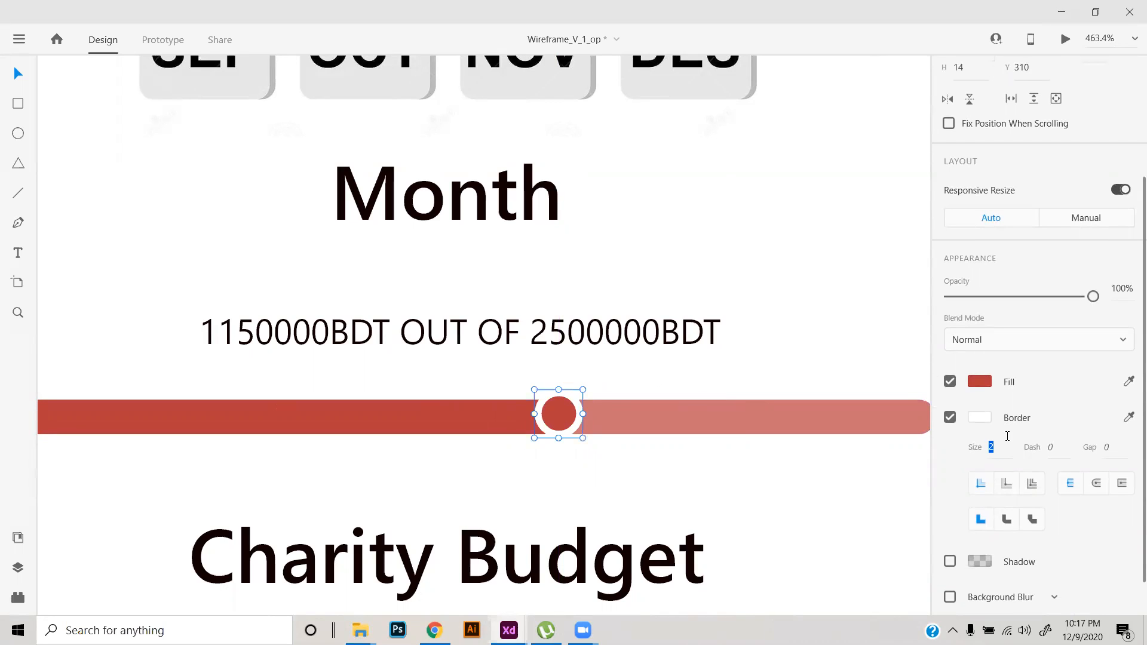
{"action": "key", "text": "Down"}
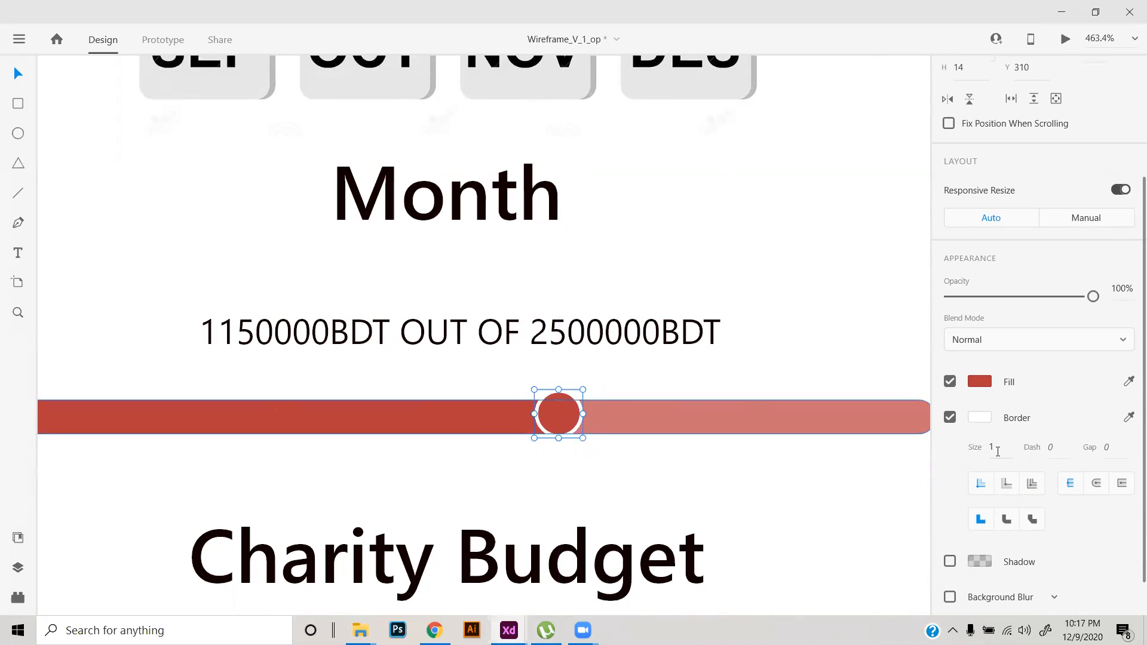
{"action": "key", "text": "Up"}
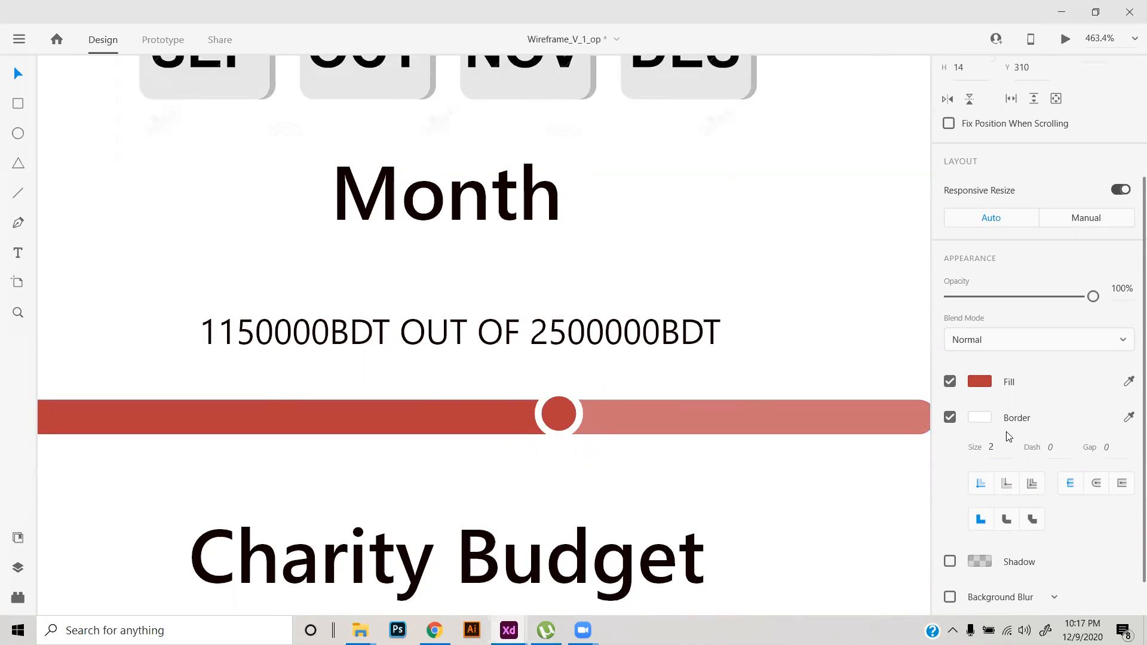
{"action": "left_click", "coordinate": [1008, 484]}
{"action": "left_click", "coordinate": [673, 498]}
- Examine the Month Goal – 1 artboard from the budget slider down to the Follow Volunteer Activity section
{"action": "scroll", "coordinate": [652, 482], "scroll_direction": "down", "scroll_amount": 5}
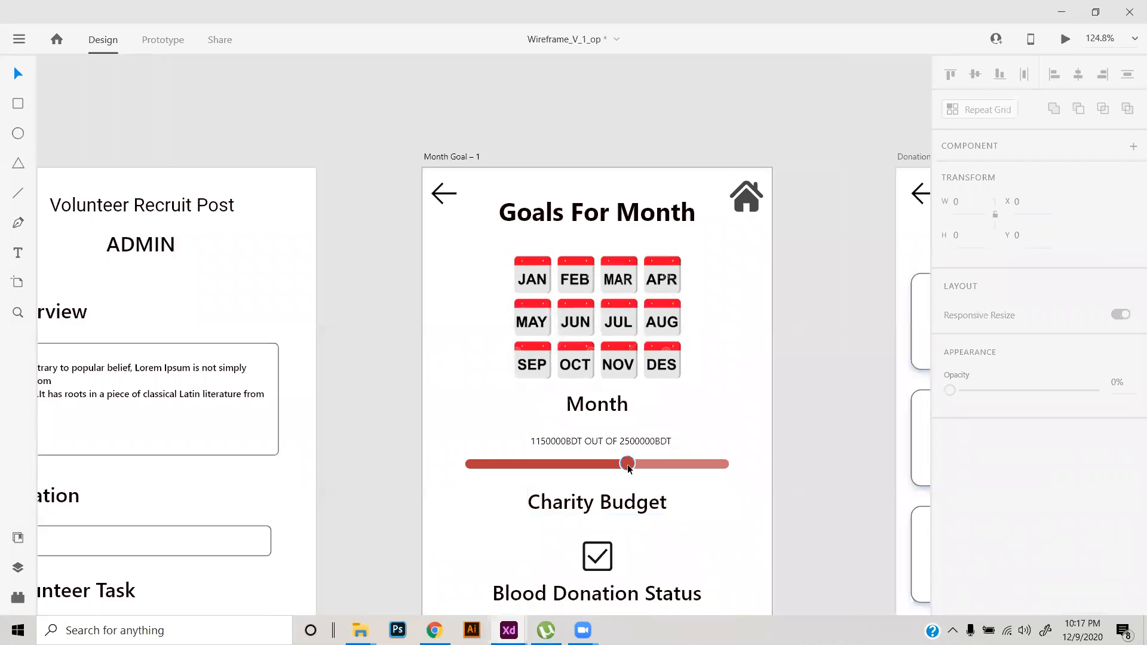
{"action": "scroll", "coordinate": [627, 464], "scroll_direction": "up", "scroll_amount": 2}
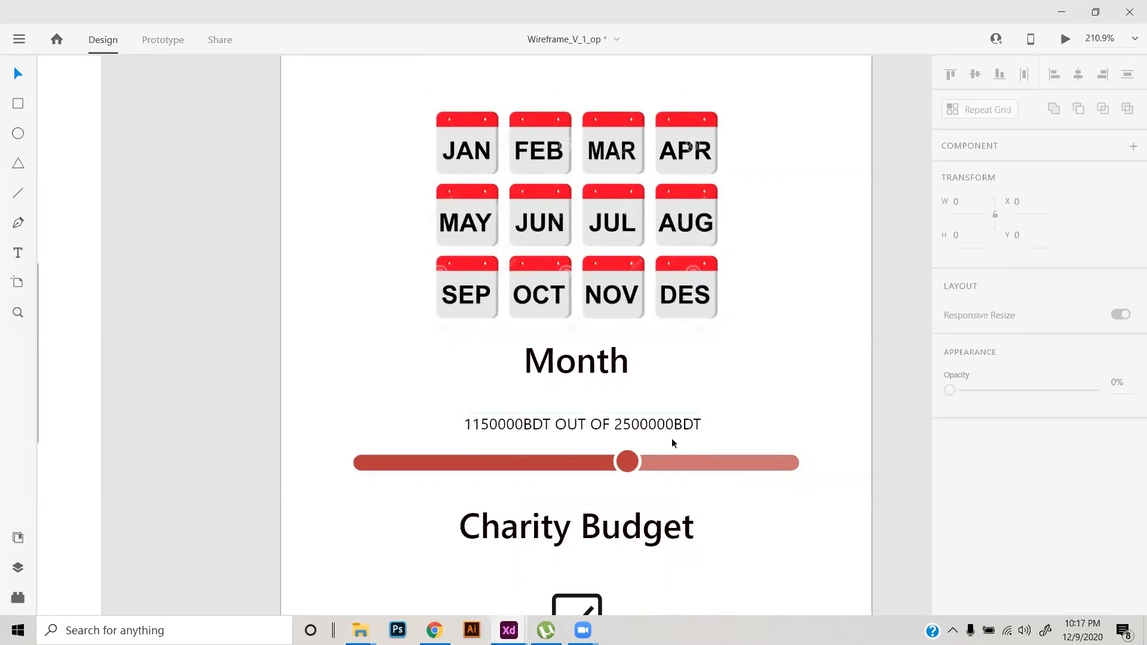
{"action": "scroll", "coordinate": [673, 440], "scroll_direction": "down", "scroll_amount": 3}
{"action": "scroll", "coordinate": [686, 477], "scroll_direction": "down", "scroll_amount": 3}
{"action": "scroll", "coordinate": [670, 443], "scroll_direction": "up", "scroll_amount": 2}
{"action": "scroll", "coordinate": [671, 443], "scroll_direction": "down", "scroll_amount": 2}
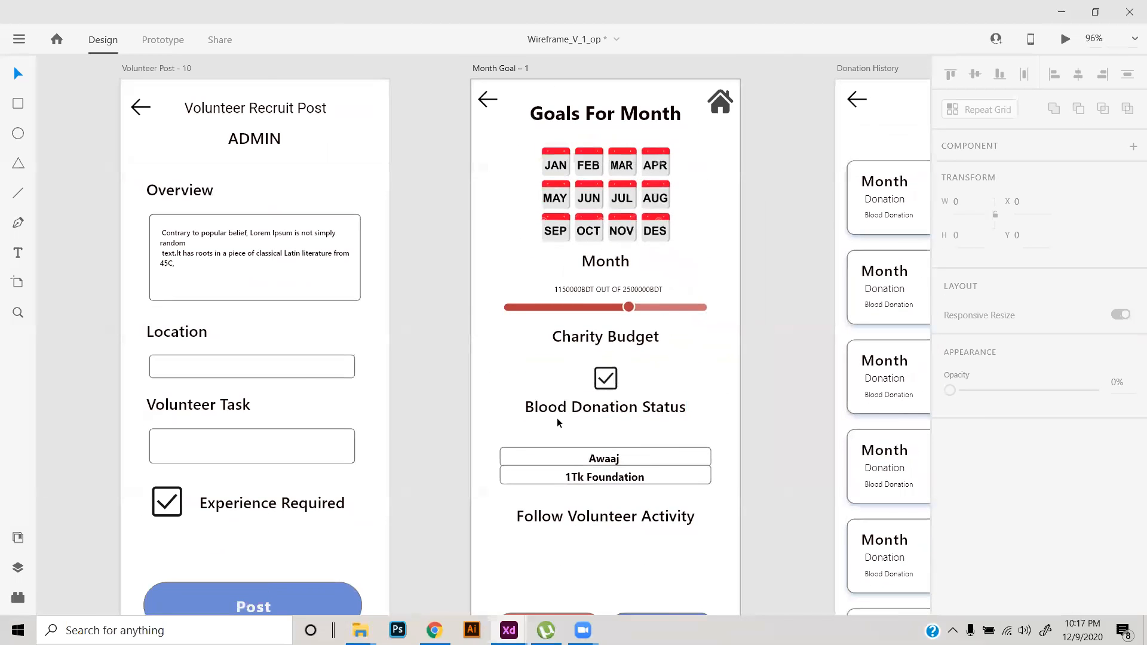
{"action": "scroll", "coordinate": [557, 419], "scroll_direction": "up", "scroll_amount": 1}
{"action": "left_click_drag", "start_coordinate": [479, 371], "coordinate": [740, 428]}
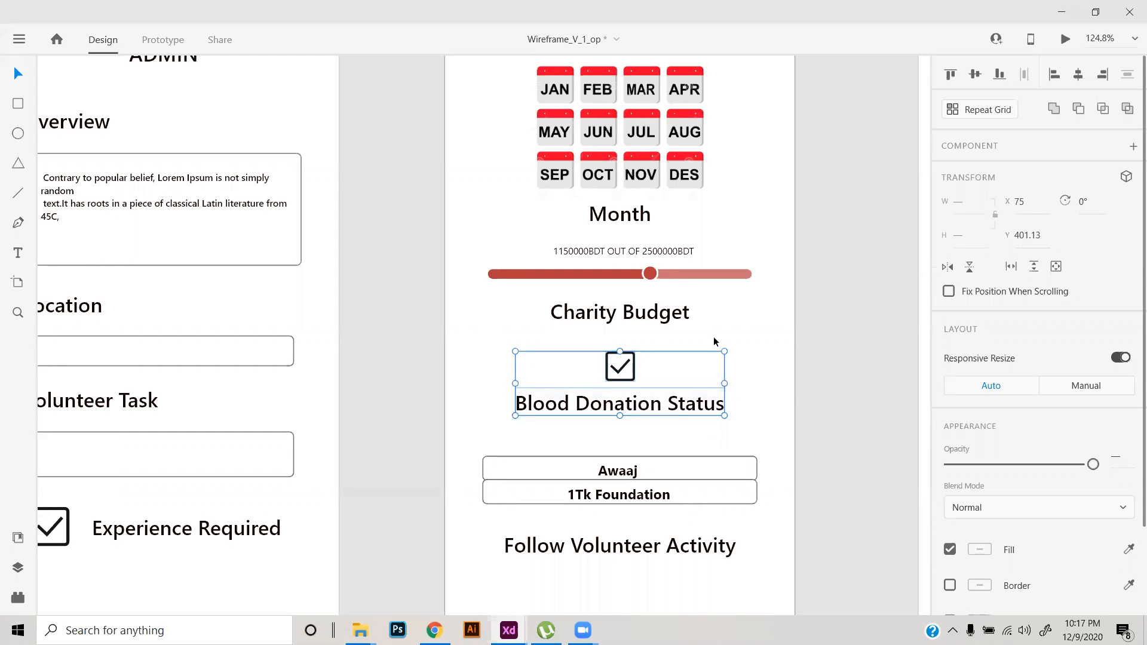
{"action": "left_click", "coordinate": [775, 371]}
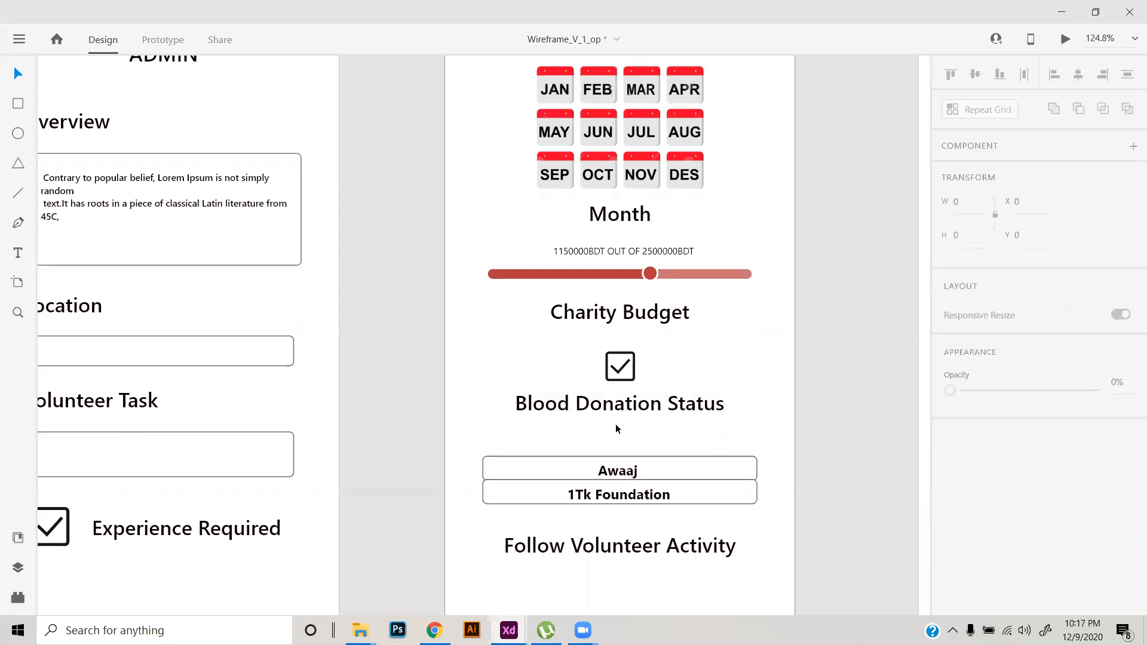
{"action": "scroll", "coordinate": [616, 425], "scroll_direction": "down", "scroll_amount": 1}
{"action": "left_click_drag", "start_coordinate": [678, 507], "coordinate": [670, 435]}
{"action": "scroll", "coordinate": [632, 443], "scroll_direction": "up", "scroll_amount": 3}
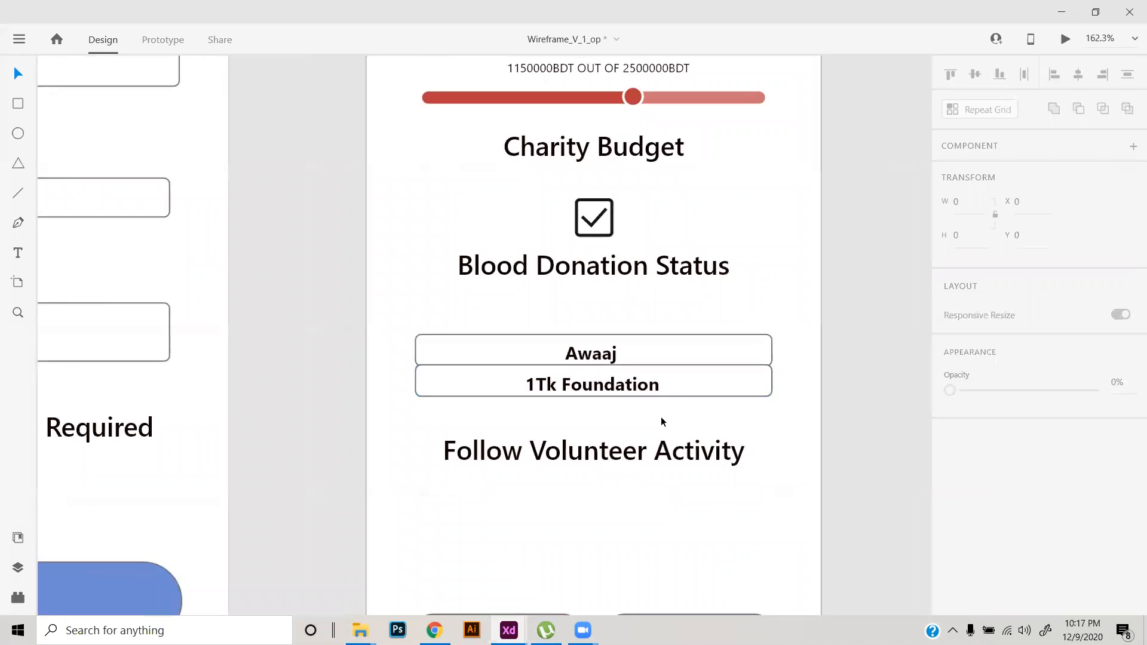
{"action": "scroll", "coordinate": [626, 464], "scroll_direction": "down", "scroll_amount": 1}
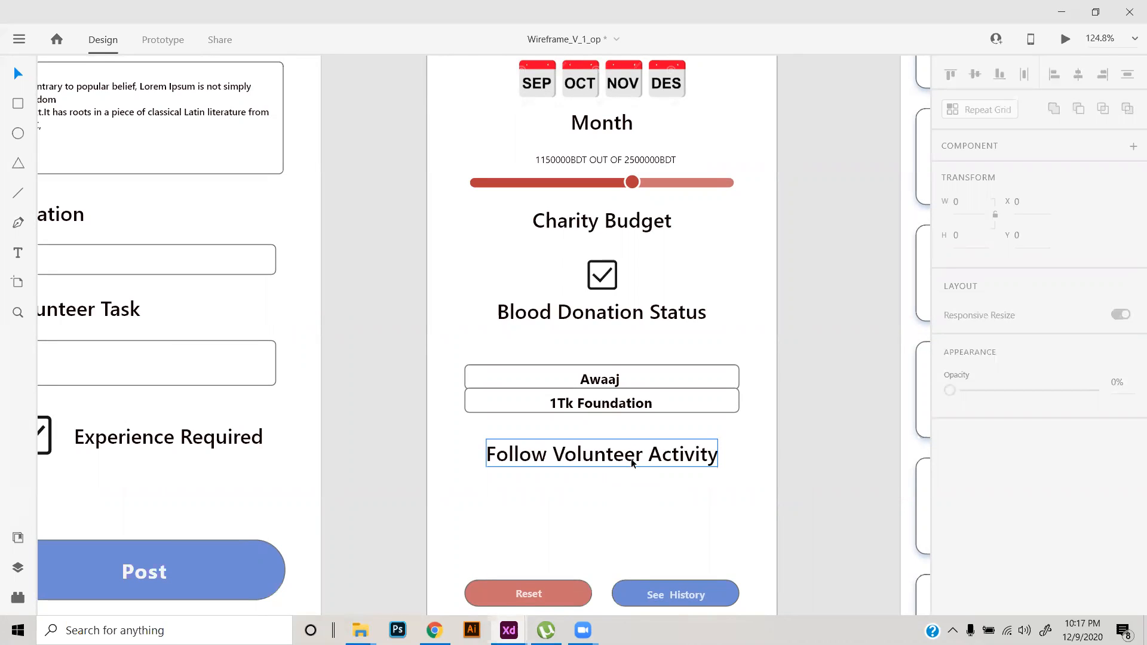
{"action": "scroll", "coordinate": [631, 458], "scroll_direction": "up", "scroll_amount": 1}
{"action": "scroll", "coordinate": [630, 457], "scroll_direction": "down", "scroll_amount": 1}
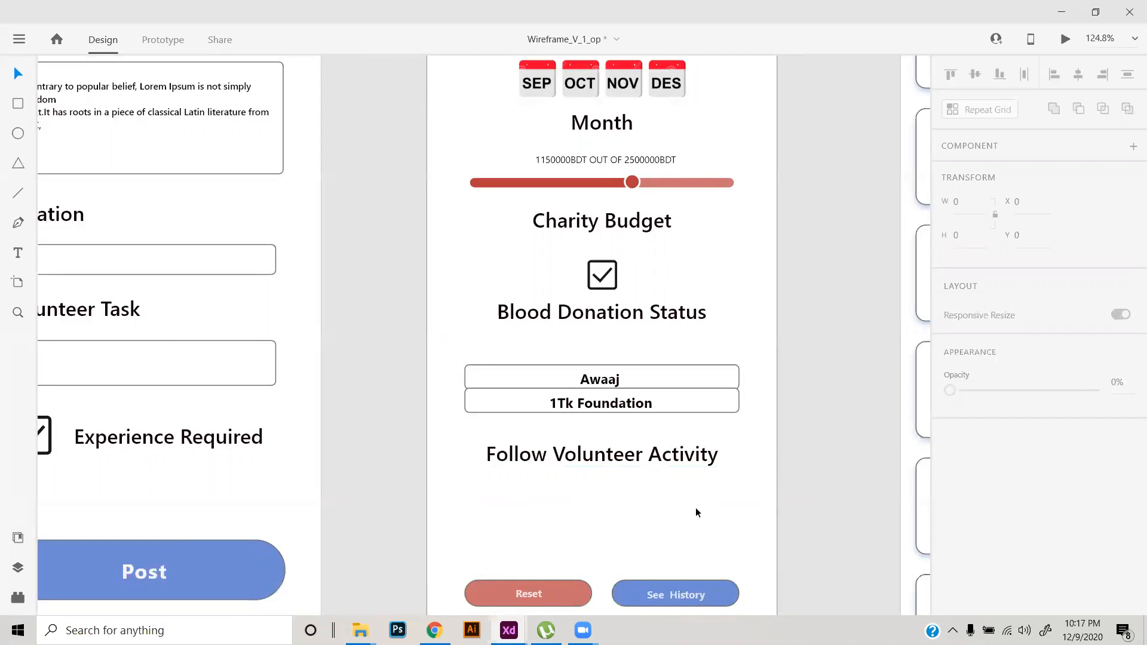
- Delete the Awaaj and 1Tk Foundation boxes together with the Follow Volunteer Activity label from Month Goal – 1
{"action": "left_click_drag", "start_coordinate": [754, 503], "coordinate": [456, 366]}
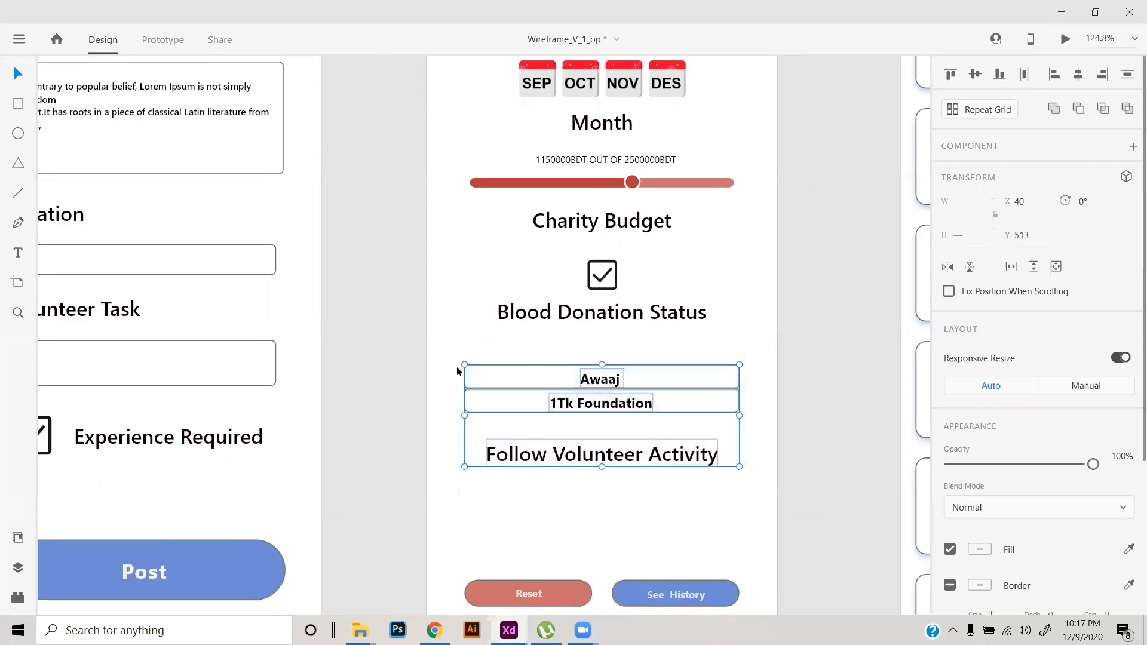
{"action": "key", "text": "Delete"}
{"action": "scroll", "coordinate": [612, 385], "scroll_direction": "down", "scroll_amount": 1}
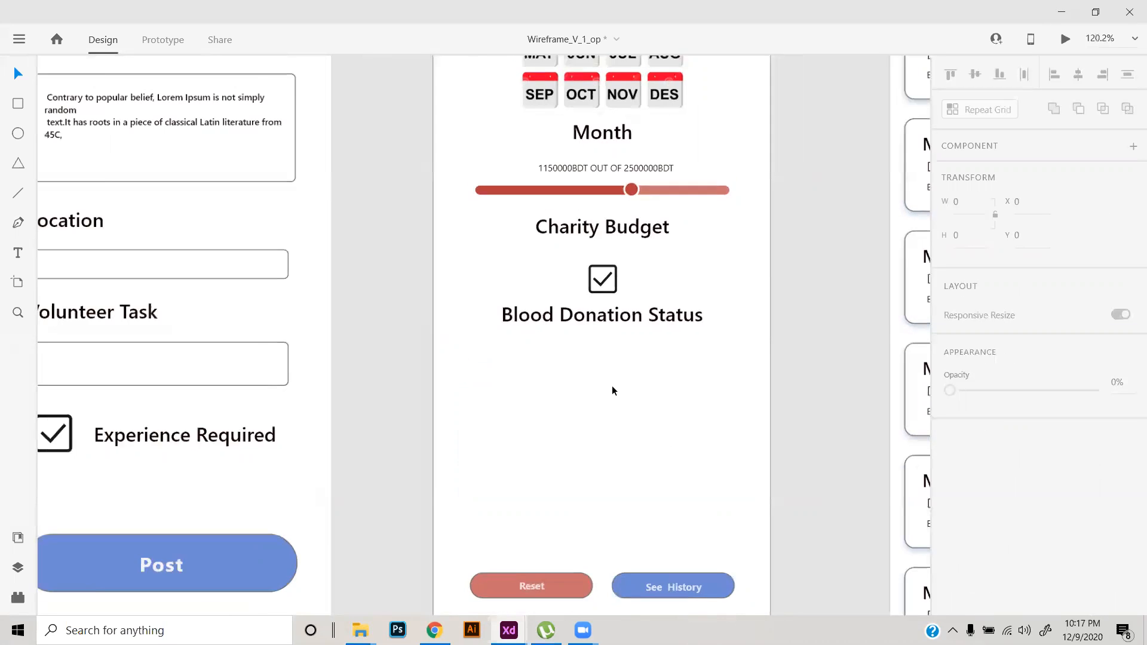
{"action": "scroll", "coordinate": [612, 391], "scroll_direction": "down", "scroll_amount": 5}
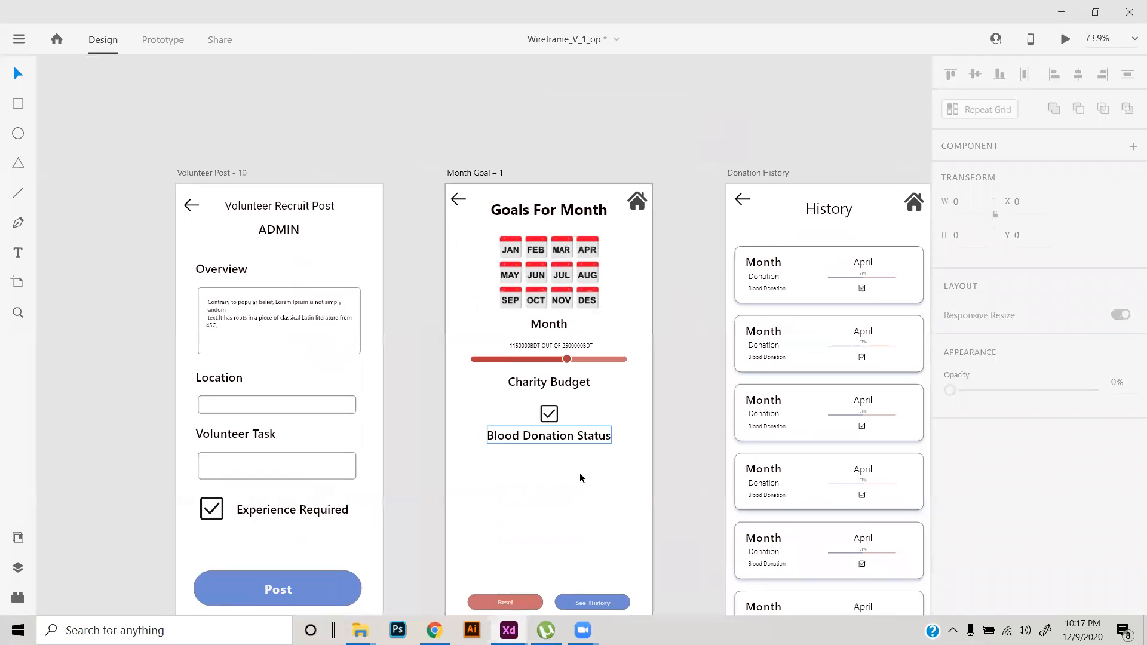
{"action": "left_click_drag", "start_coordinate": [625, 475], "coordinate": [474, 408]}
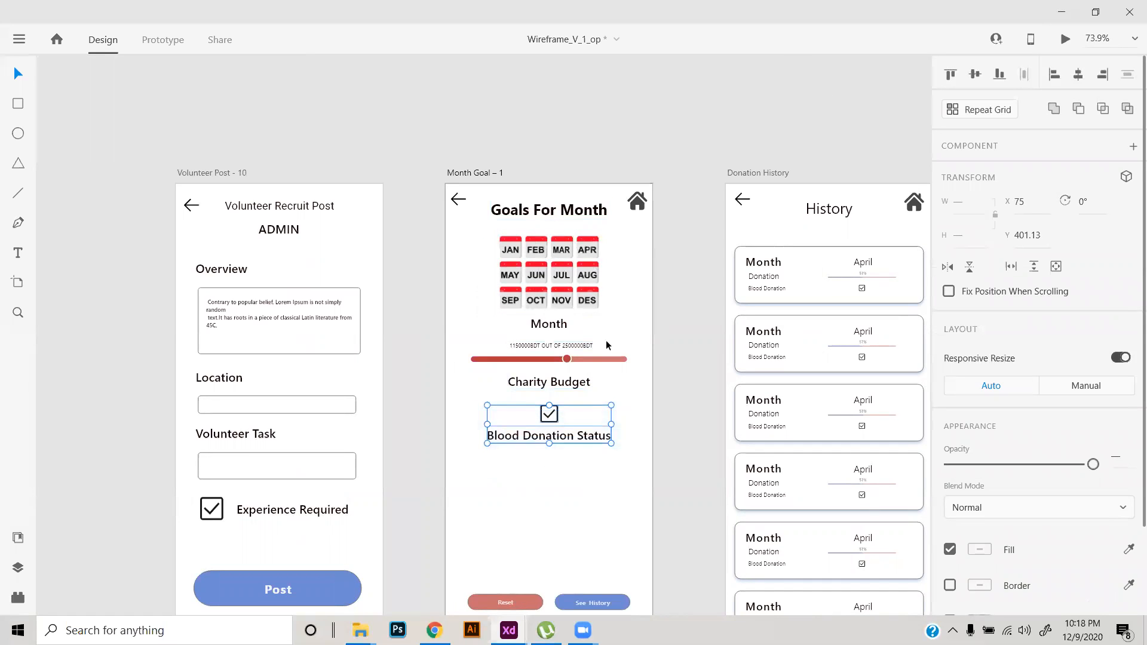
{"action": "scroll", "coordinate": [525, 428], "scroll_direction": "down", "scroll_amount": 3}
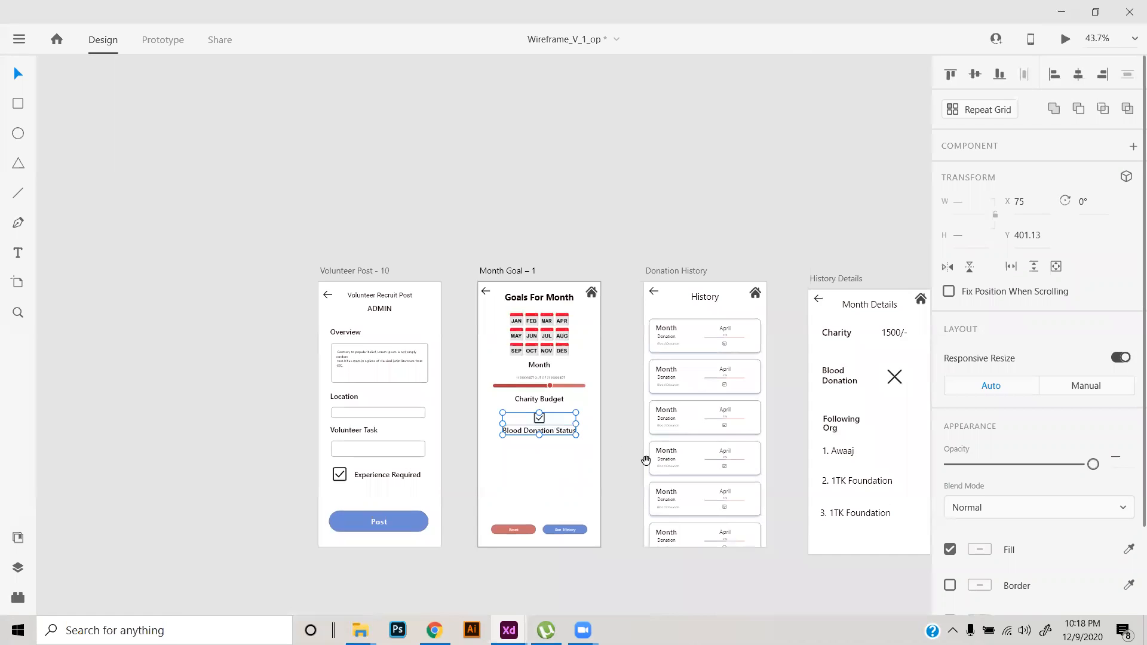
- Align the left edges of the Month, Donation and Blood Donation labels in the first card on Donation History
{"action": "scroll", "coordinate": [645, 460], "scroll_direction": "down", "scroll_amount": 2}
{"action": "scroll", "coordinate": [504, 424], "scroll_direction": "up", "scroll_amount": 5}
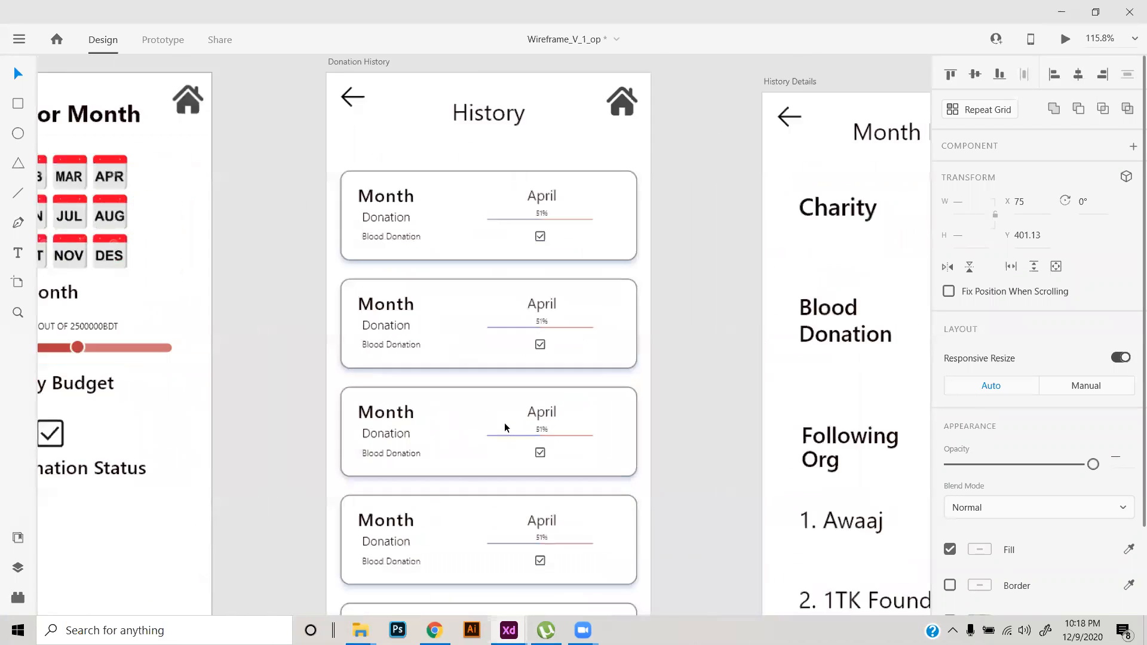
{"action": "left_click_drag", "start_coordinate": [529, 402], "coordinate": [527, 485]}
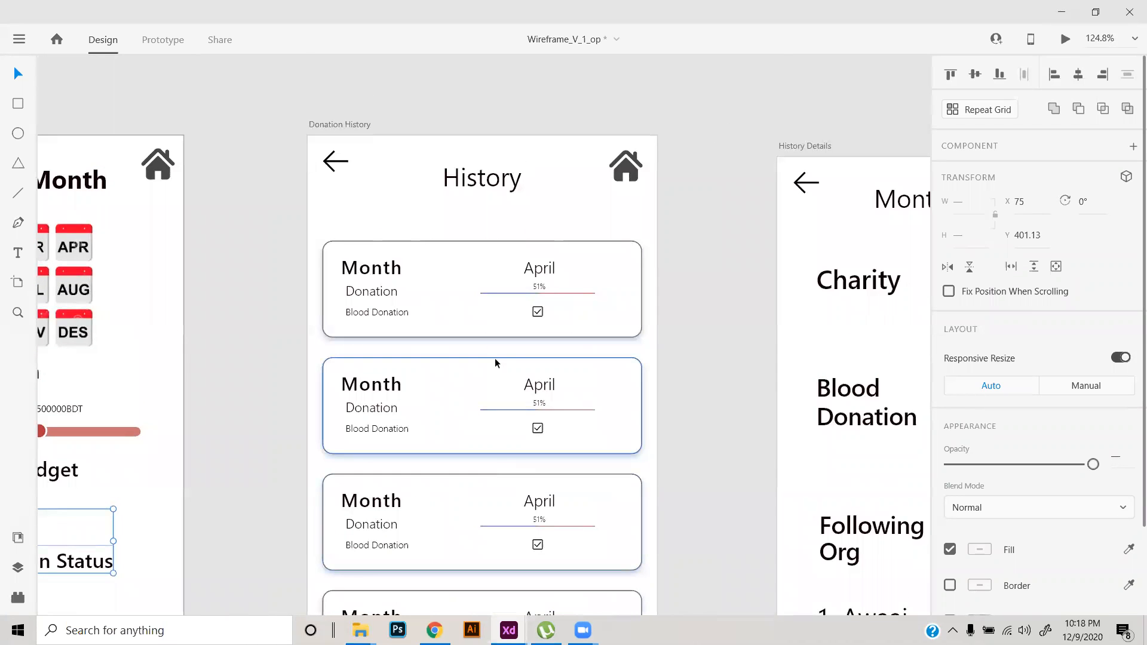
{"action": "left_click", "coordinate": [380, 294]}
{"action": "left_click", "coordinate": [375, 309], "text": "shift"}
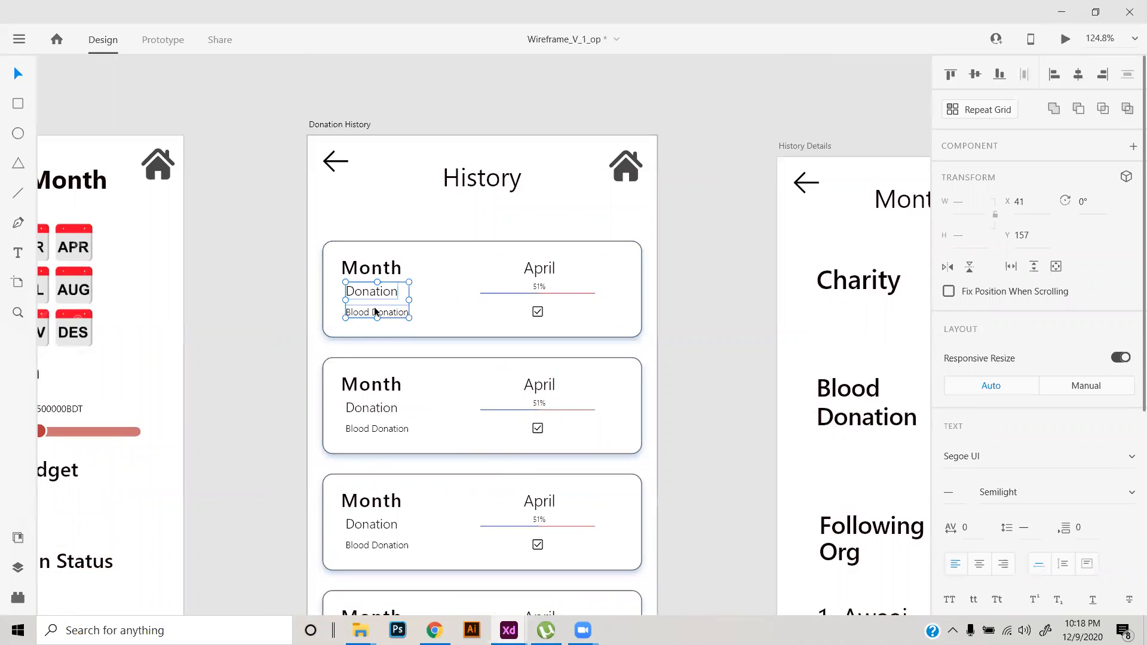
{"action": "left_click", "coordinate": [370, 283], "text": "shift"}
{"action": "left_click", "coordinate": [373, 271], "text": "shift"}
{"action": "left_click", "coordinate": [373, 290], "text": "shift"}
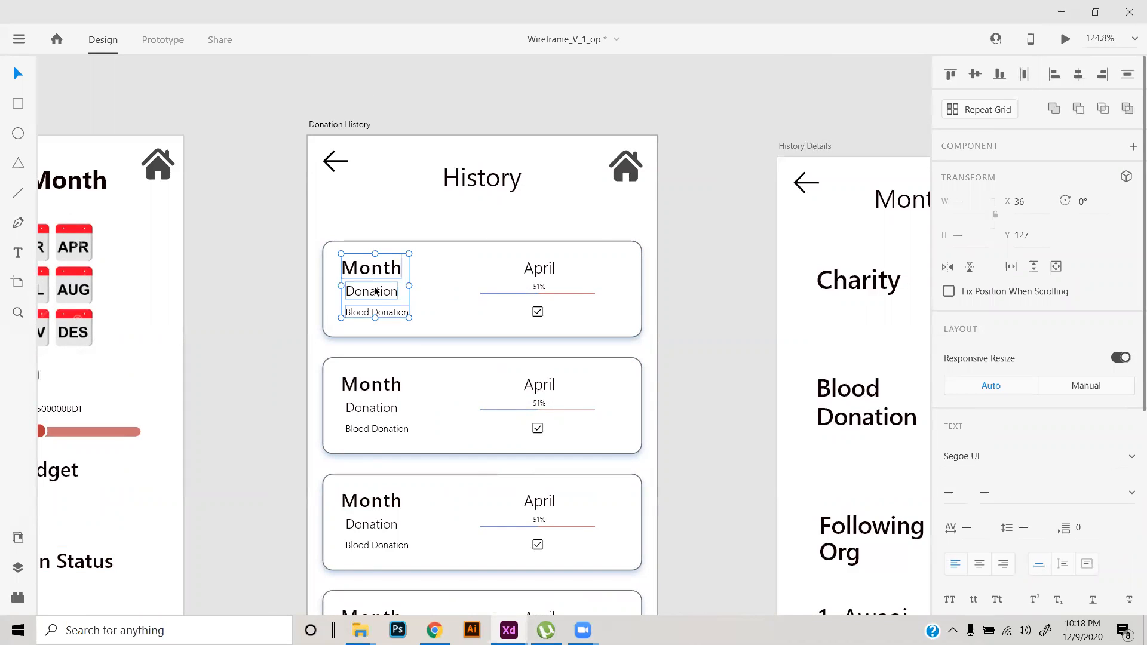
{"action": "left_click", "coordinate": [1054, 74]}
{"action": "left_click", "coordinate": [664, 267]}
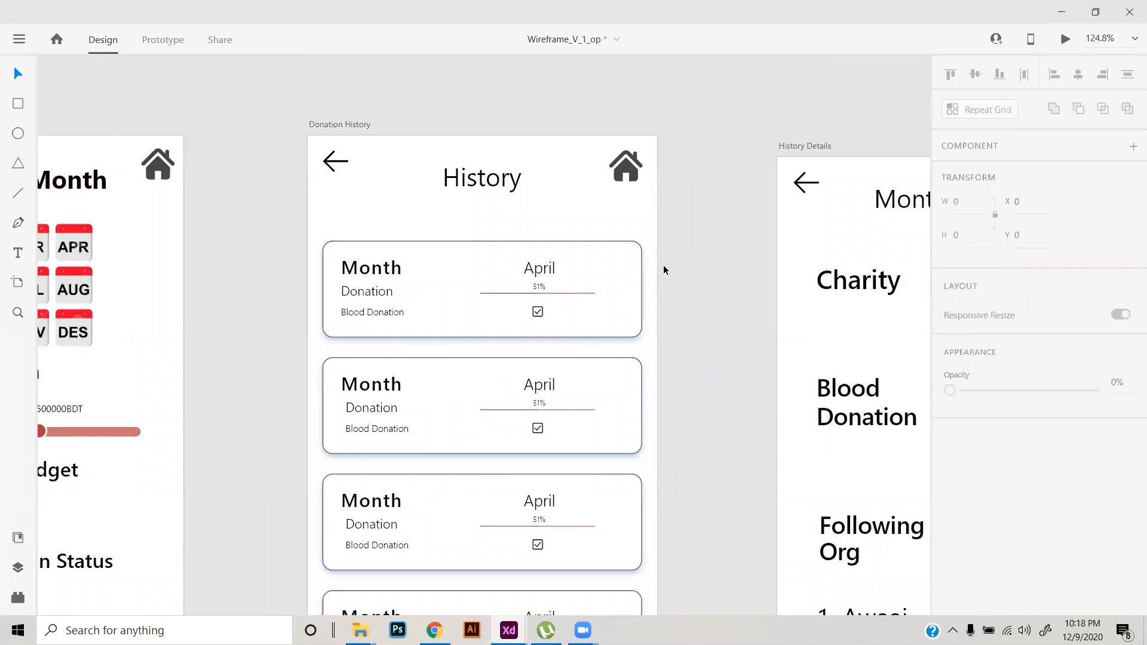
- Examine the Donation History cards and the neighbouring History Details artboard for layout and content to tidy
{"action": "scroll", "coordinate": [540, 269], "scroll_direction": "up", "scroll_amount": 3}
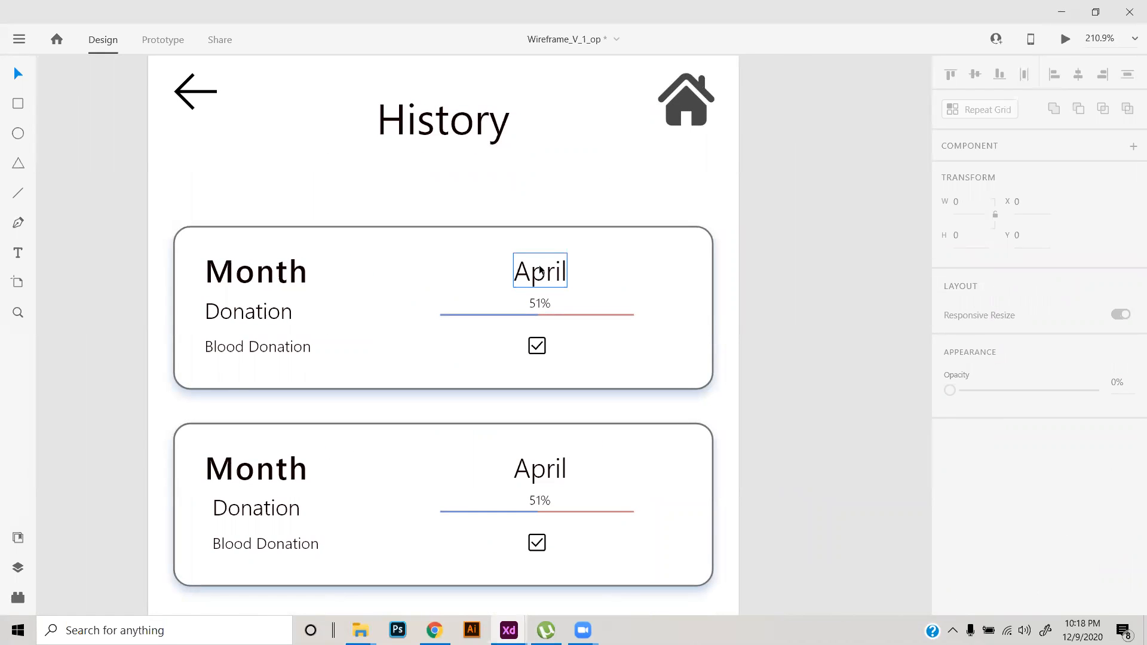
{"action": "scroll", "coordinate": [539, 270], "scroll_direction": "down", "scroll_amount": 2}
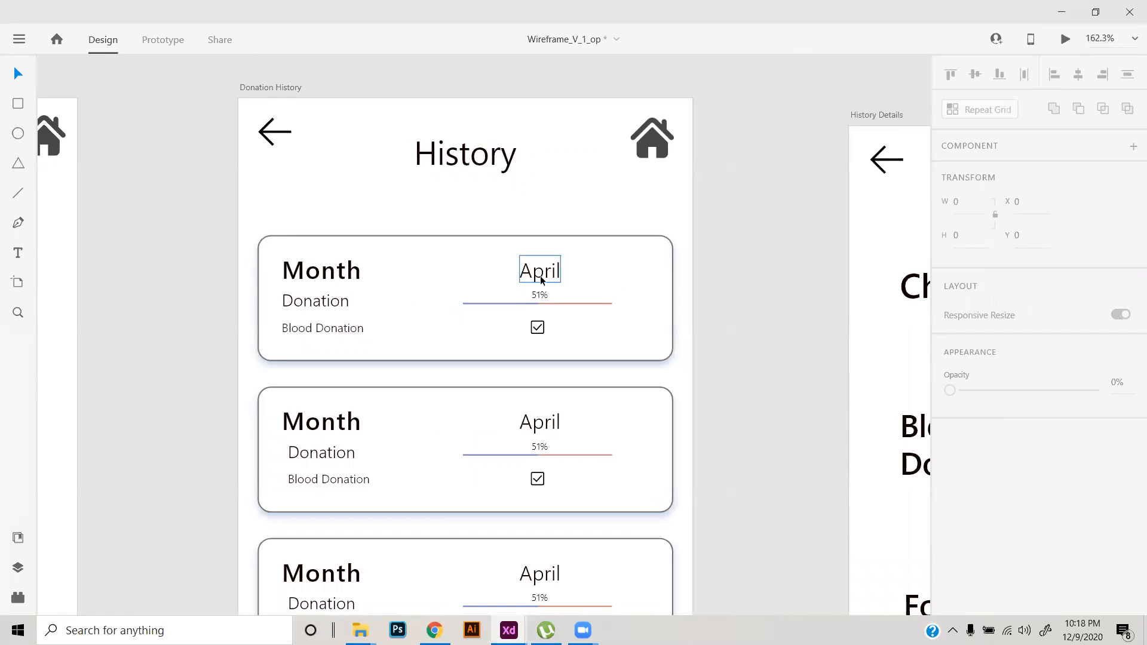
{"action": "scroll", "coordinate": [540, 275], "scroll_direction": "down", "scroll_amount": 5}
{"action": "scroll", "coordinate": [554, 320], "scroll_direction": "down", "scroll_amount": 2}
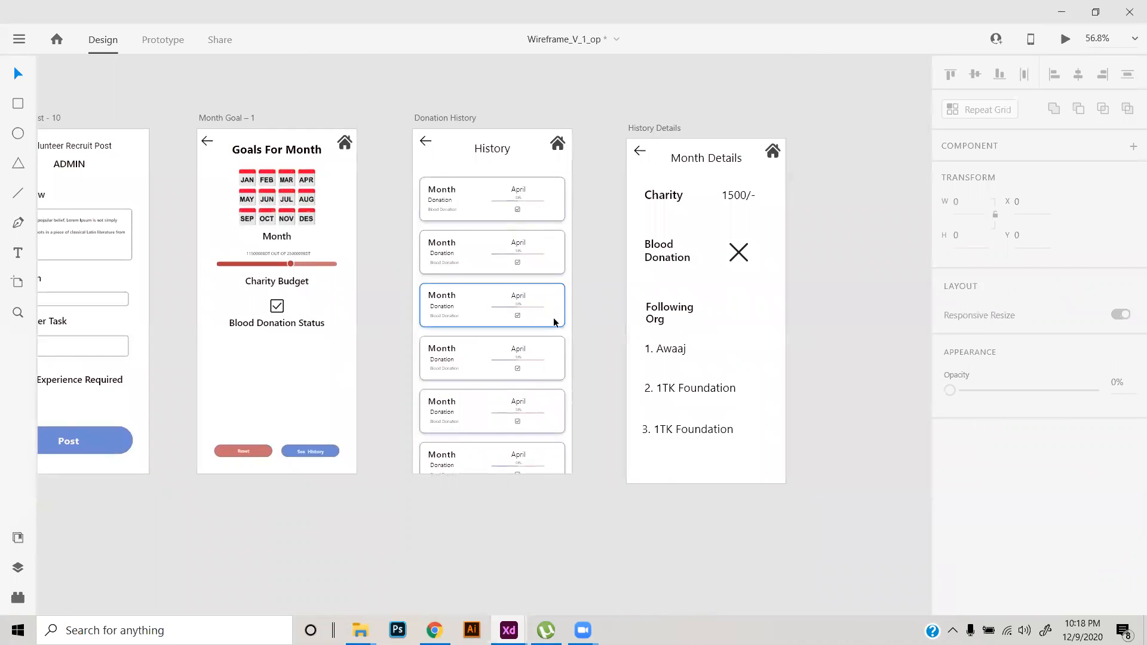
{"action": "scroll", "coordinate": [643, 262], "scroll_direction": "up", "scroll_amount": 5}
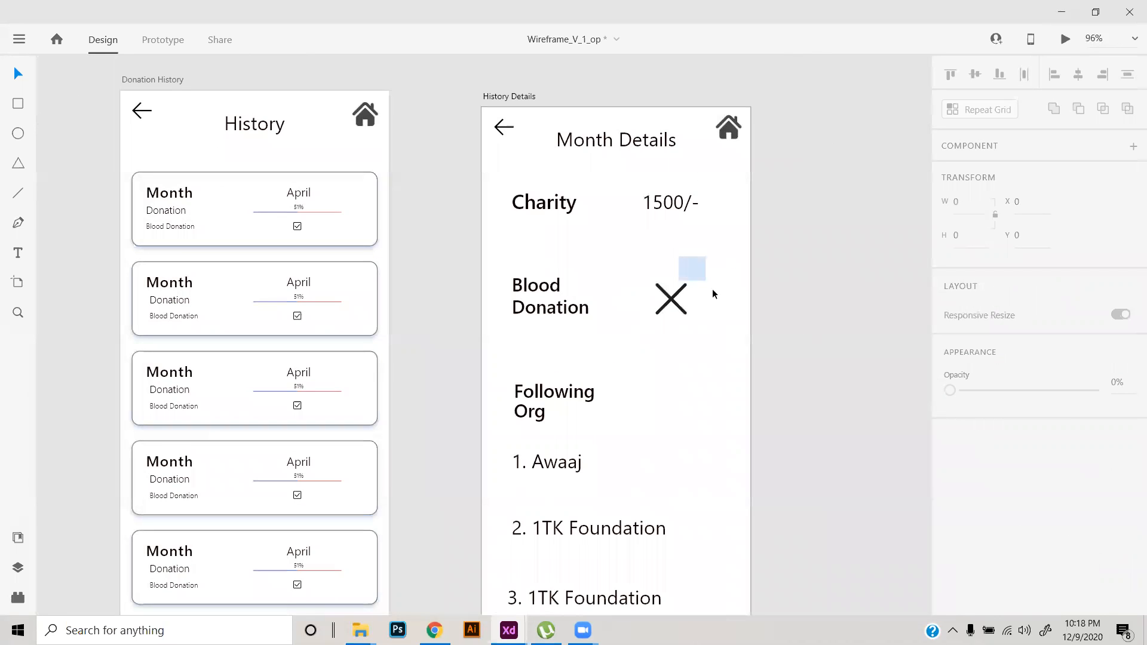
{"action": "left_click", "coordinate": [670, 348]}
{"action": "left_click", "coordinate": [673, 353]}
{"action": "scroll", "coordinate": [746, 317], "scroll_direction": "down", "scroll_amount": 2}
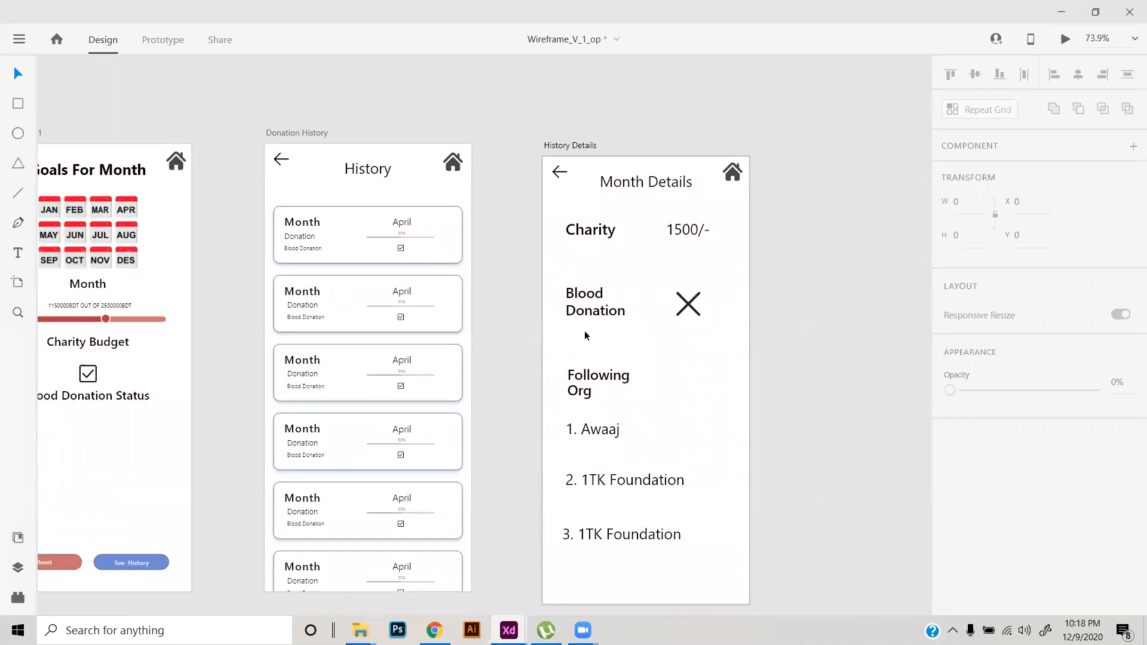
- Delete the cross icon beside the Blood Donation label on the History Details artboard
{"action": "left_click", "coordinate": [429, 257]}
{"action": "scroll", "coordinate": [693, 278], "scroll_direction": "up", "scroll_amount": 3}
{"action": "left_click_drag", "start_coordinate": [622, 287], "coordinate": [687, 336]}
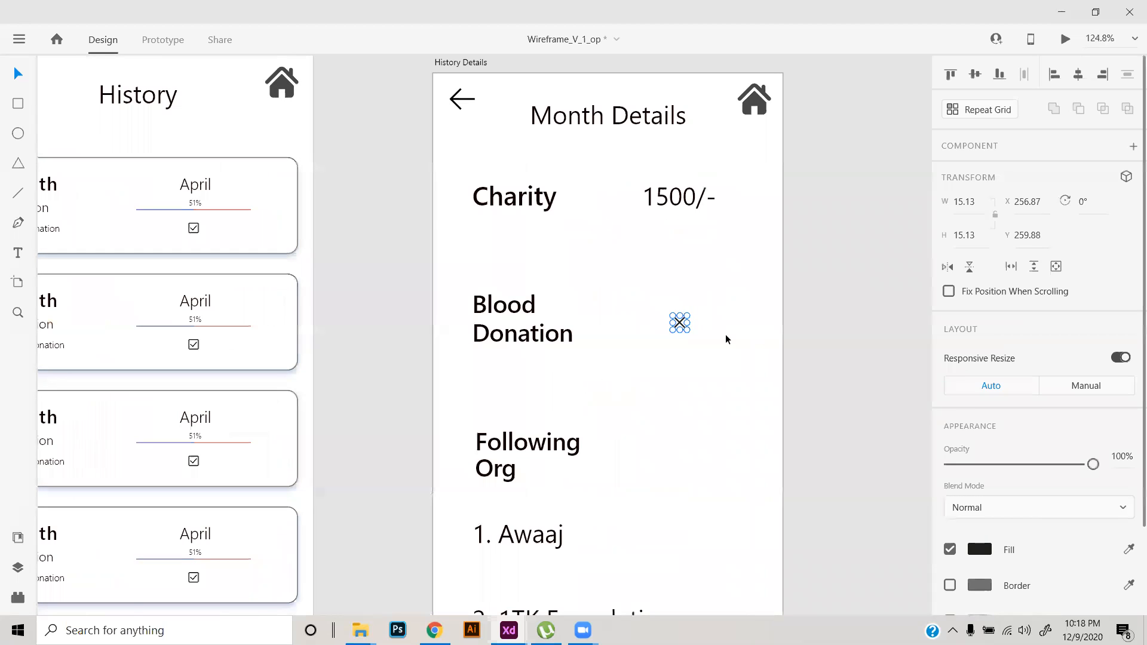
{"action": "key", "text": "Delete"}
{"action": "left_click", "coordinate": [525, 335]}
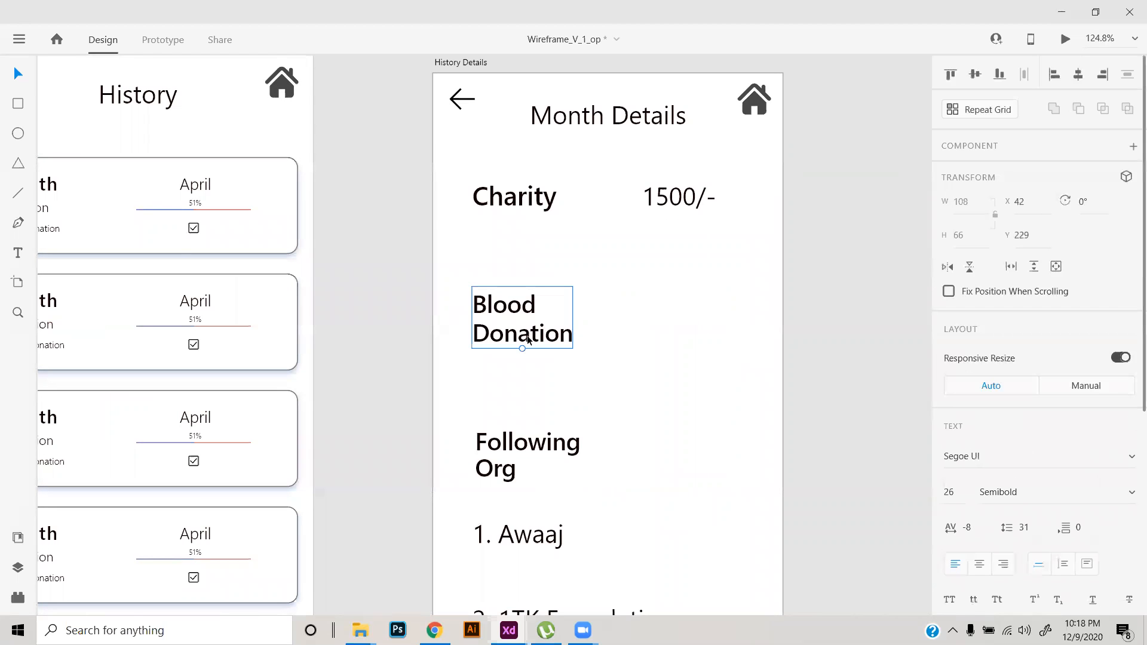
{"action": "left_click_drag", "start_coordinate": [525, 335], "coordinate": [531, 335]}
{"action": "left_click", "coordinate": [522, 211], "text": "shift"}
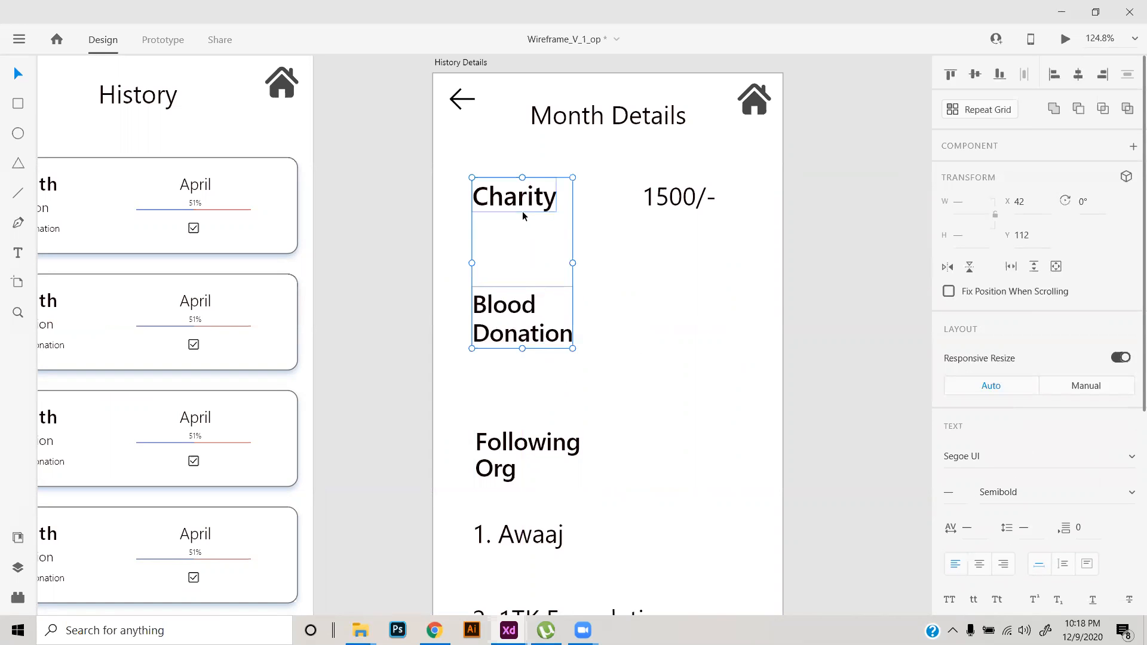
{"action": "left_click", "coordinate": [520, 442], "text": "shift"}
{"action": "scroll", "coordinate": [527, 452], "scroll_direction": "down", "scroll_amount": 5}
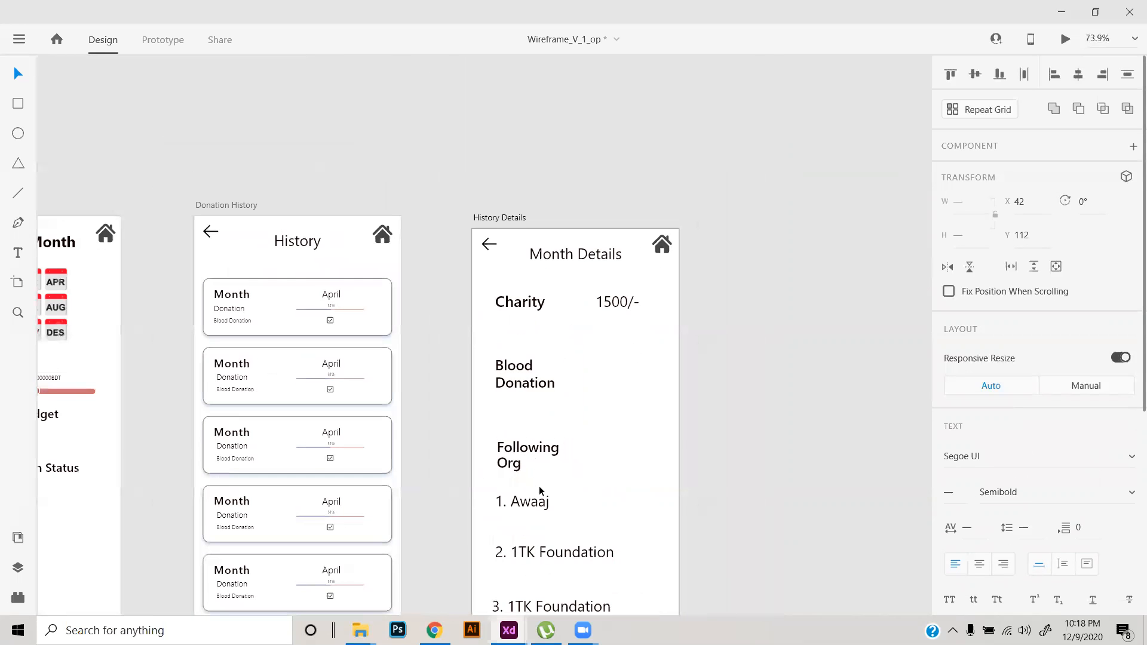
{"action": "left_click", "coordinate": [641, 451]}
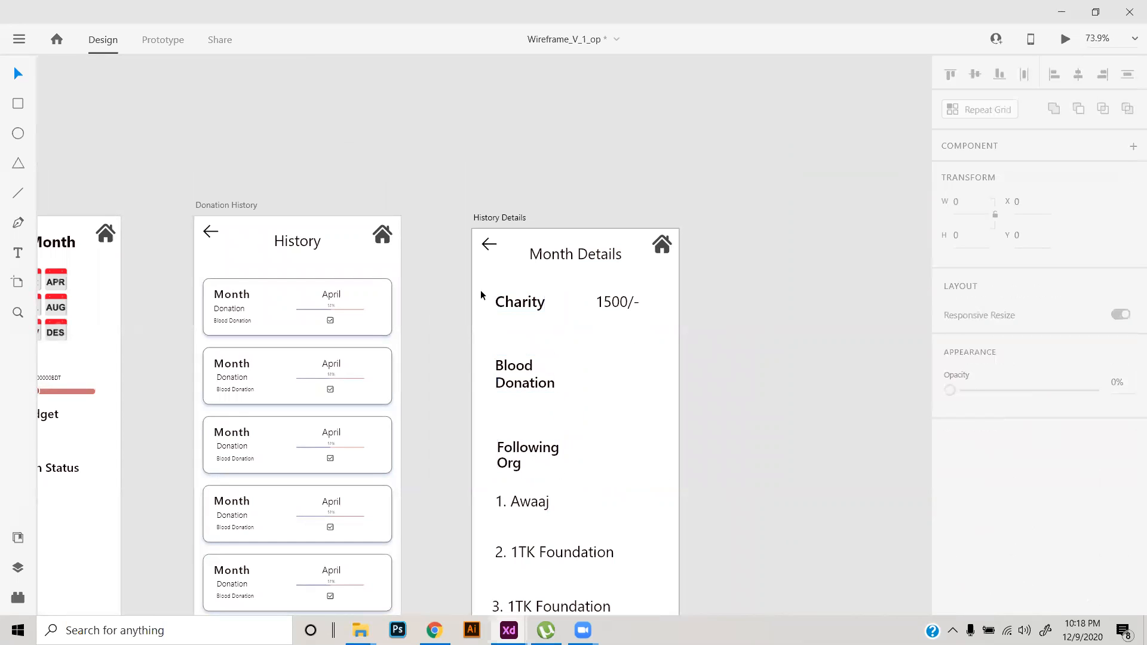
- Change the font of the Charity and Blood Donation labels on History Details to Roboto
{"action": "left_click_drag", "start_coordinate": [492, 295], "coordinate": [532, 408]}
{"action": "left_click", "coordinate": [980, 463]}
{"action": "type", "text": "Roboto"}
{"action": "key", "text": "Return"}
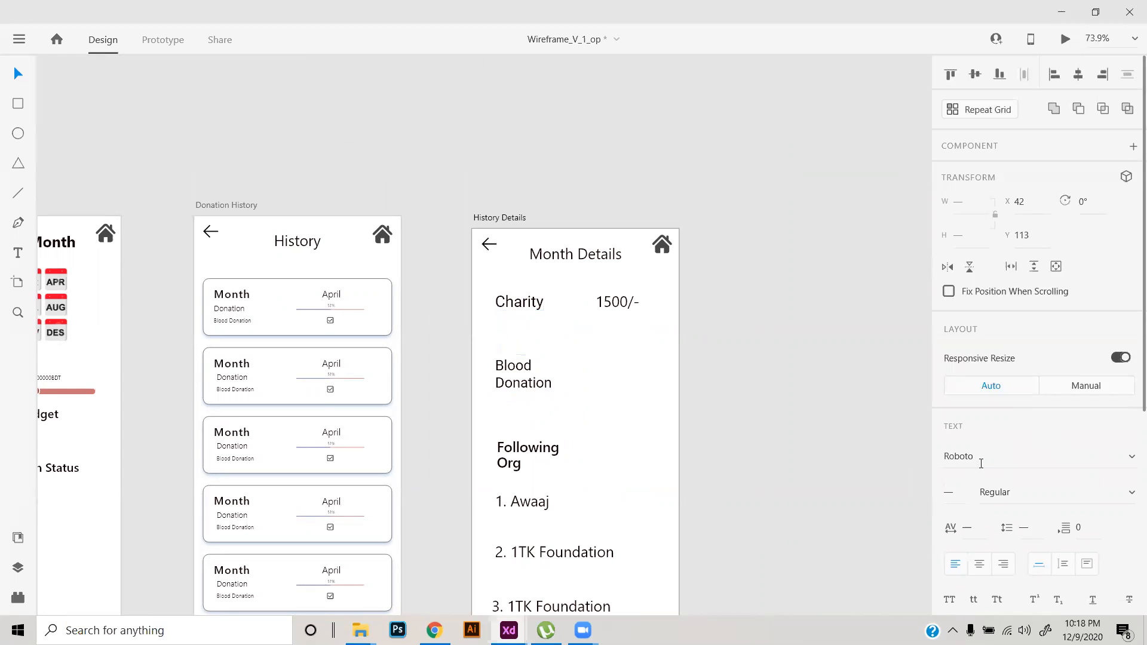
{"action": "left_click", "coordinate": [614, 513]}
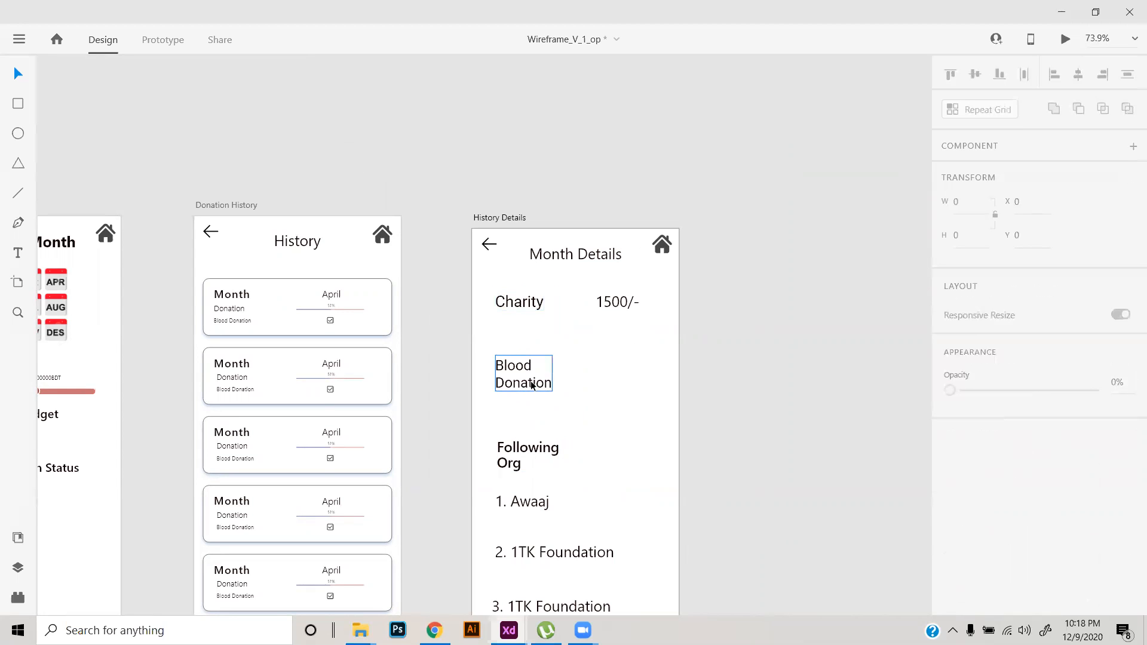
- Move the Blood Donation label straight up to Y 164, just beneath the Charity label
{"action": "scroll", "coordinate": [530, 382], "scroll_direction": "up", "scroll_amount": 3}
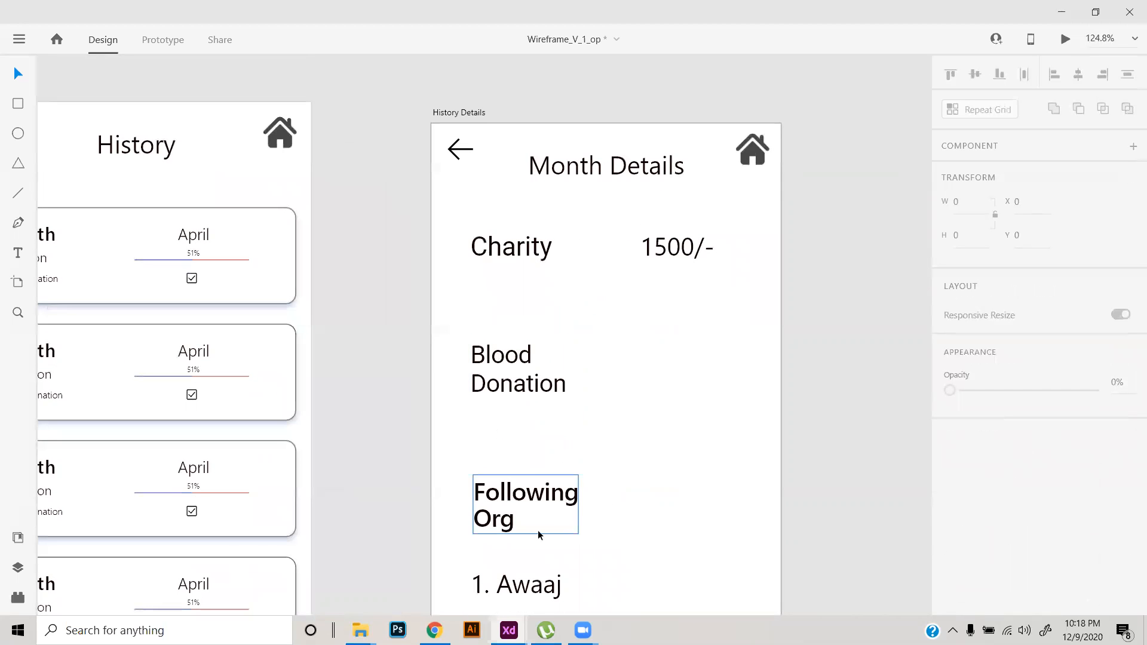
{"action": "scroll", "coordinate": [524, 519], "scroll_direction": "down", "scroll_amount": 5}
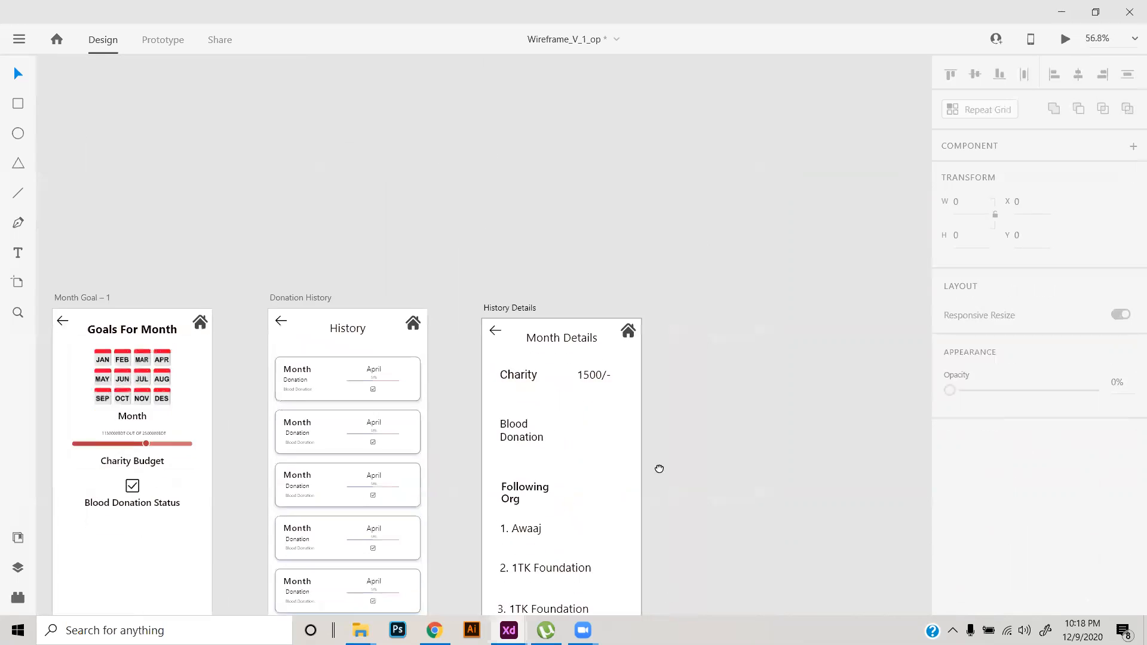
{"action": "scroll", "coordinate": [598, 474], "scroll_direction": "up", "scroll_amount": 2}
{"action": "scroll", "coordinate": [529, 436], "scroll_direction": "up", "scroll_amount": 3}
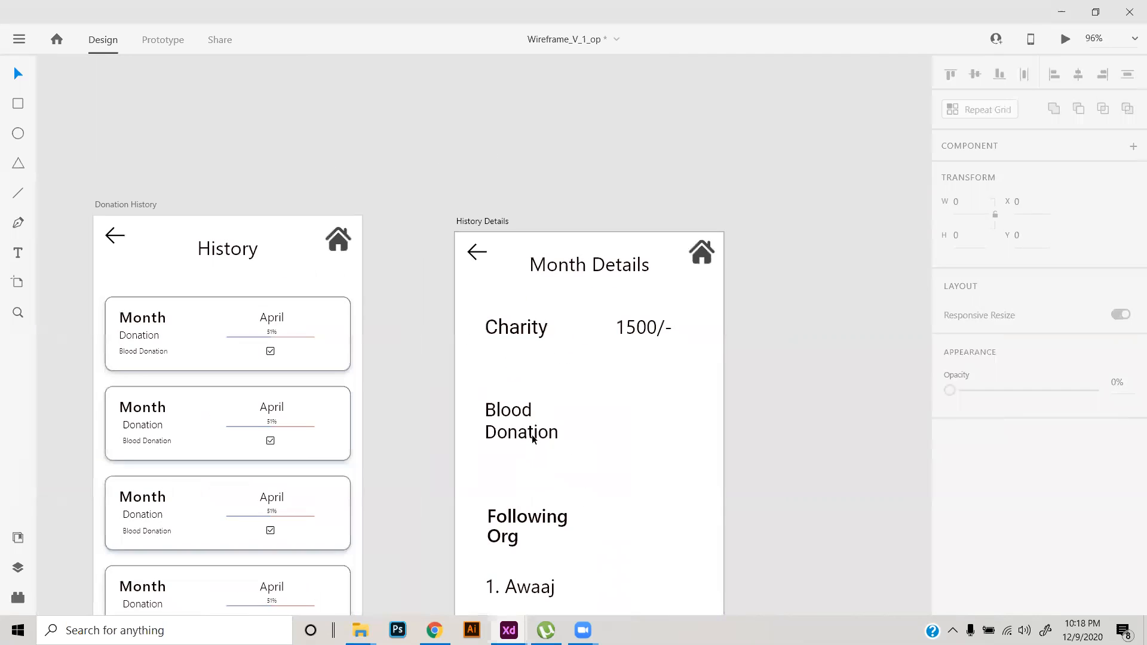
{"action": "left_click_drag", "start_coordinate": [528, 436], "coordinate": [526, 370]}
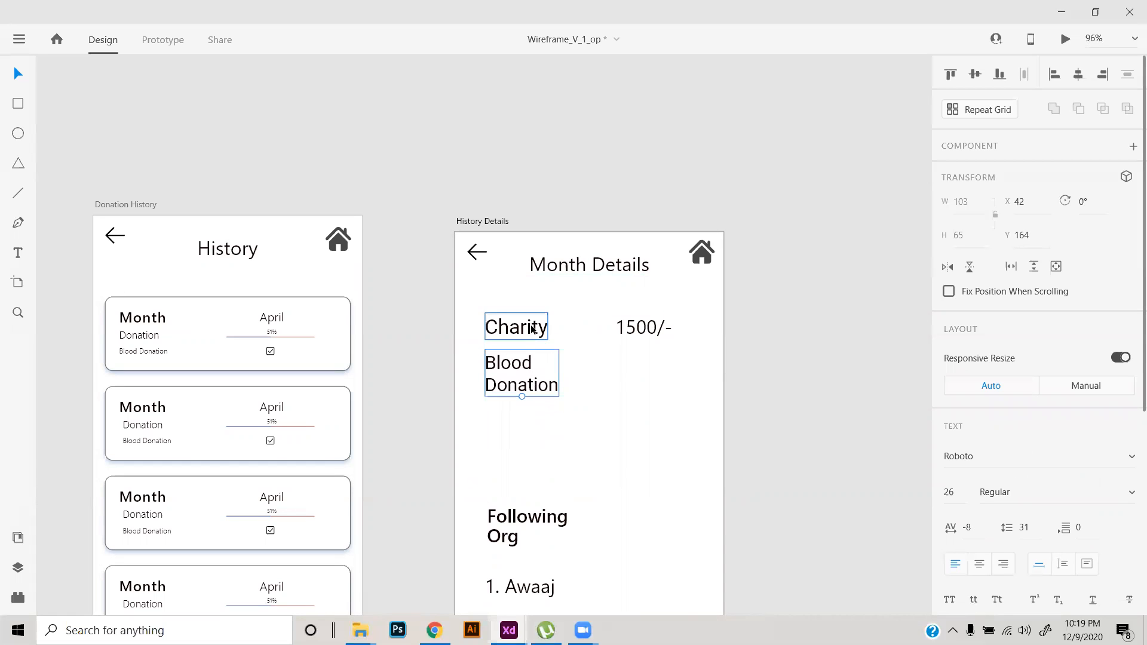
- Set the text size of the Charity and Blood Donation labels to 14
{"action": "left_click", "coordinate": [533, 329], "text": "shift"}
{"action": "left_click", "coordinate": [954, 493]}
{"action": "type", "text": "14"}
{"action": "key", "text": "Return"}
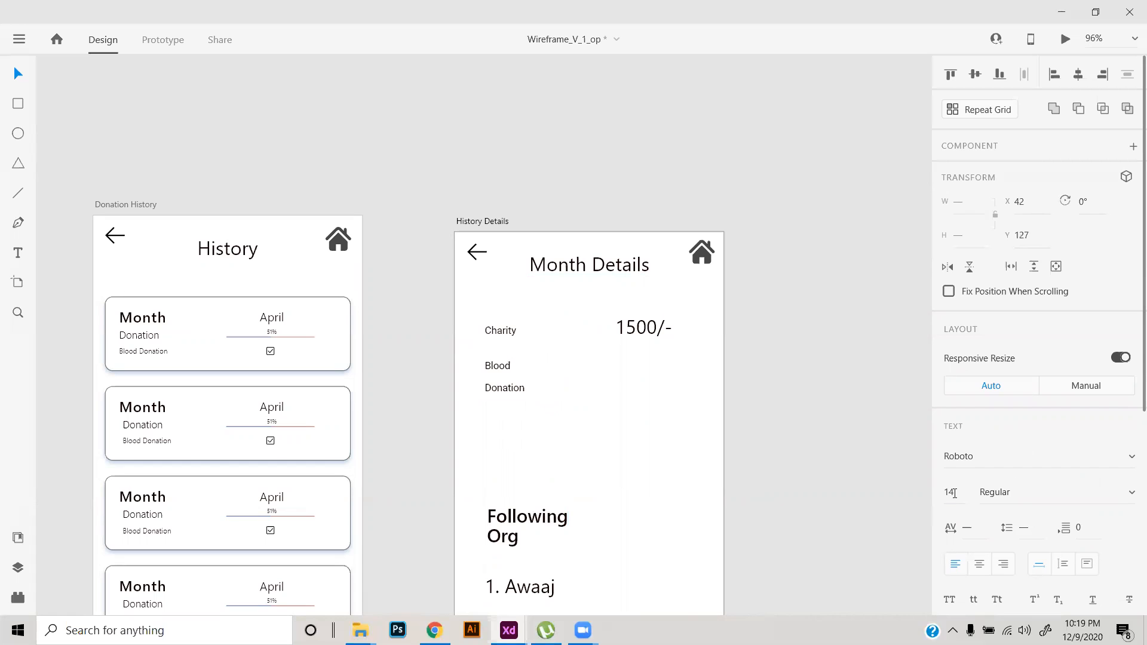
{"action": "left_click", "coordinate": [687, 451]}
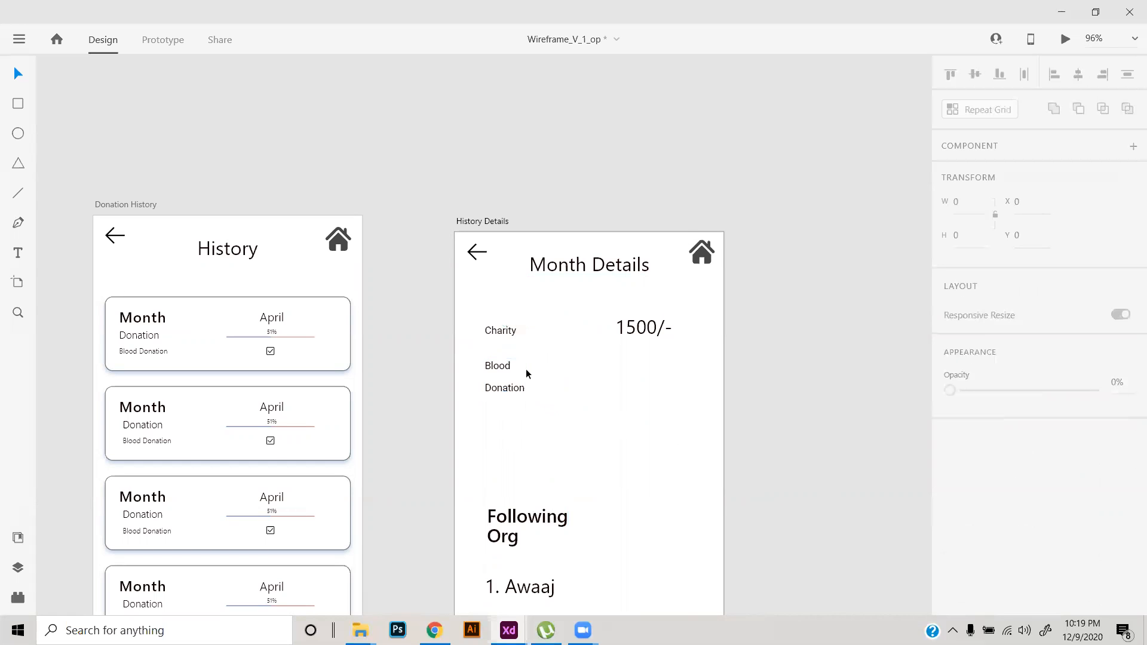
- Join the two-line Blood Donation label on History Details into a single line
{"action": "scroll", "coordinate": [525, 374], "scroll_direction": "up", "scroll_amount": 5}
{"action": "left_click", "coordinate": [471, 397]}
{"action": "double_click", "coordinate": [471, 396]}
{"action": "left_click", "coordinate": [459, 400]}
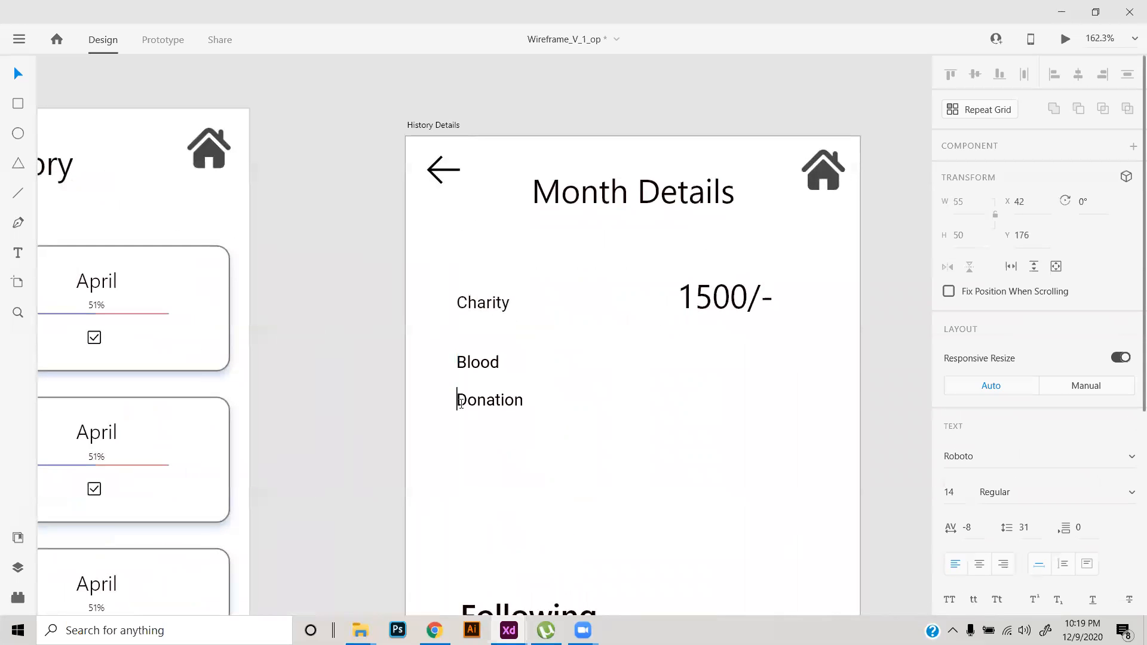
{"action": "key", "text": "BackSpace"}
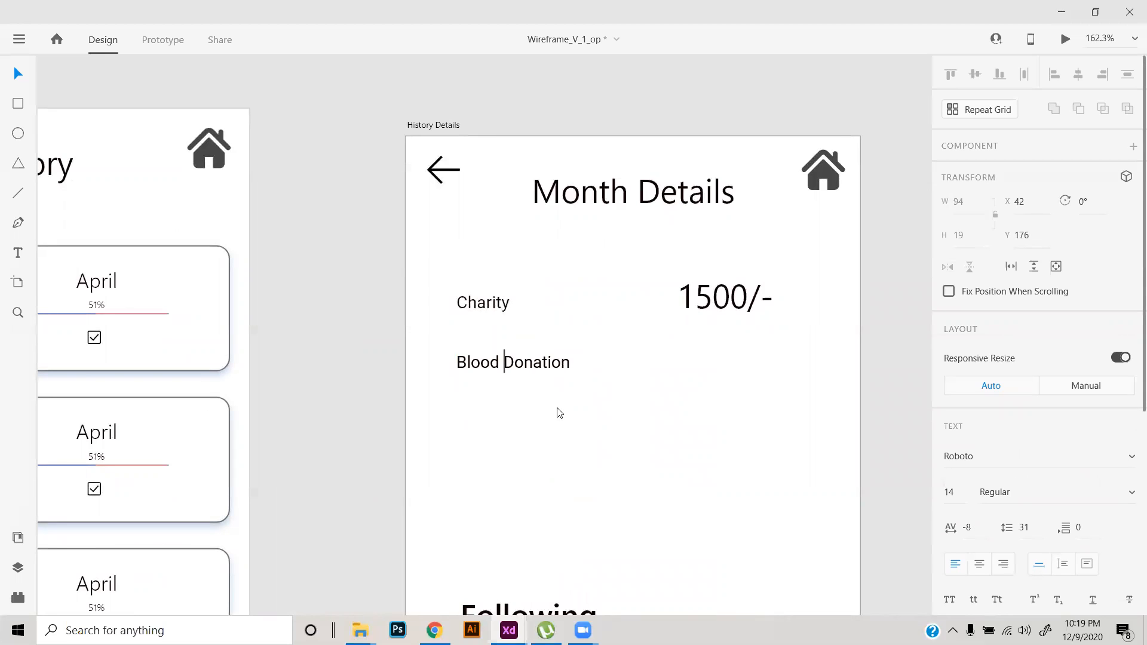
{"action": "key", "text": "Escape"}
- Change the font of the 1500/- amount beside the Charity label to Roboto
{"action": "left_click", "coordinate": [707, 304]}
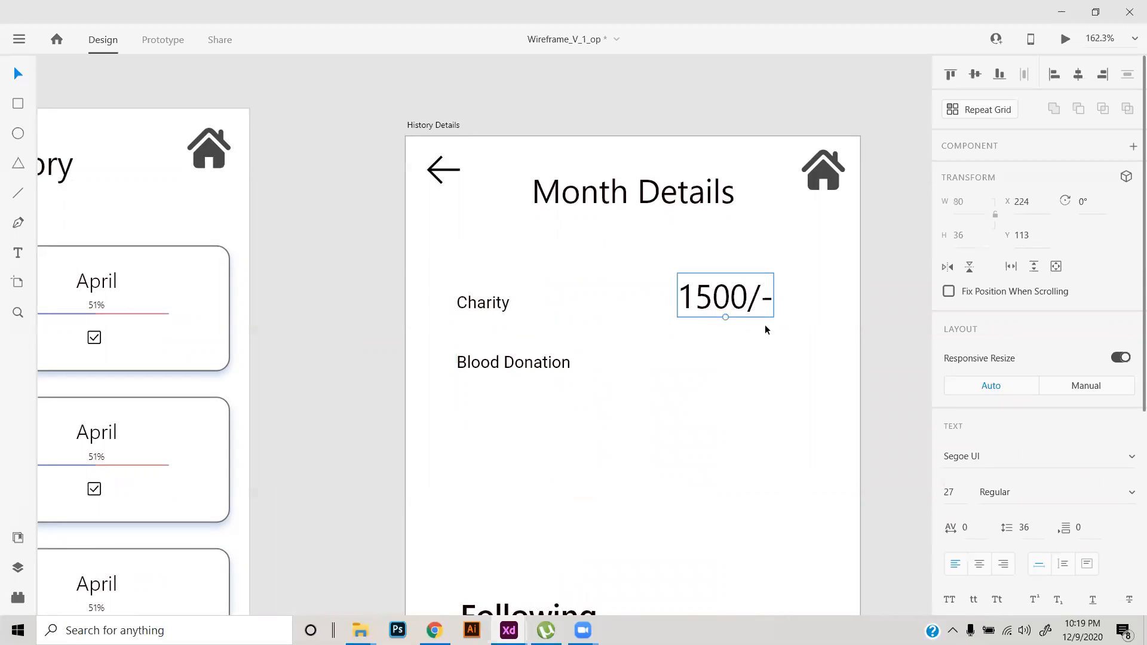
{"action": "left_click", "coordinate": [965, 456]}
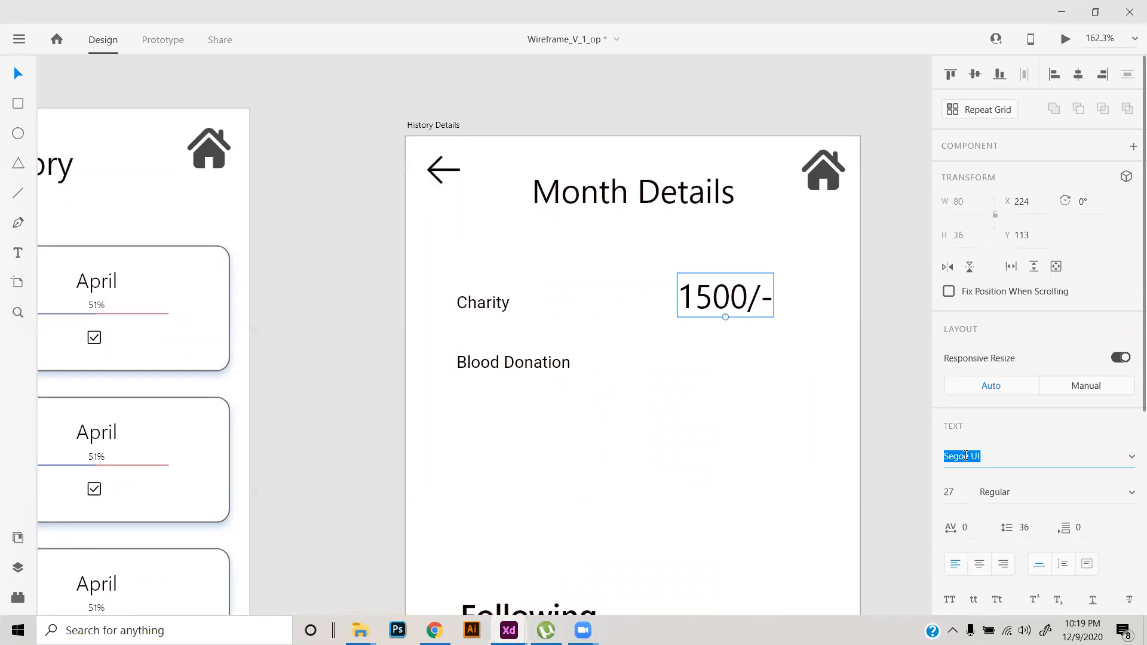
{"action": "type", "text": "Roboto"}
{"action": "key", "text": "Return"}
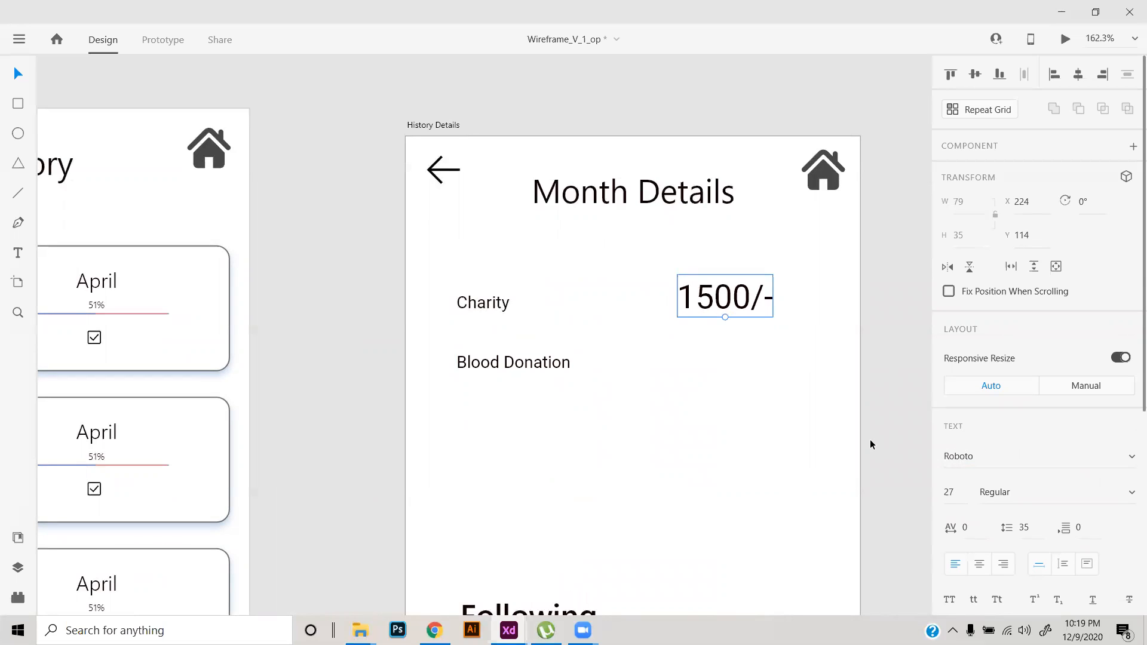
- Make the 1500/- amount bold and set its text size to 16
{"action": "key", "text": "ctrl+b"}
{"action": "left_click", "coordinate": [956, 492]}
{"action": "type", "text": "15"}
{"action": "key", "text": "Return"}
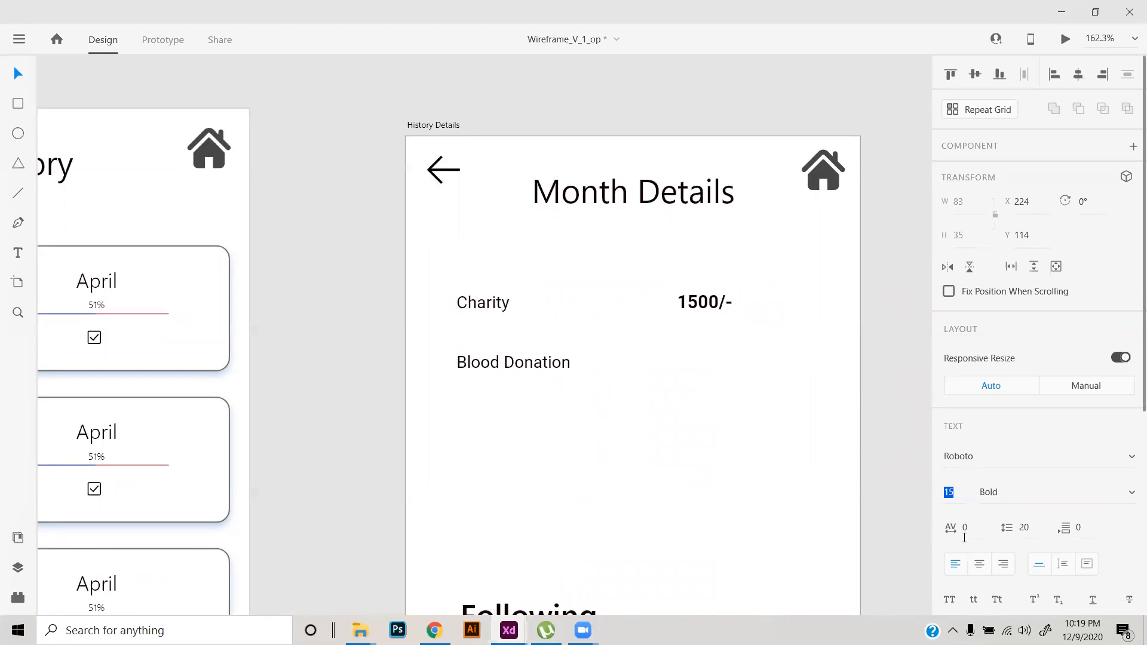
{"action": "key", "text": "Up"}
{"action": "key", "text": "Return"}
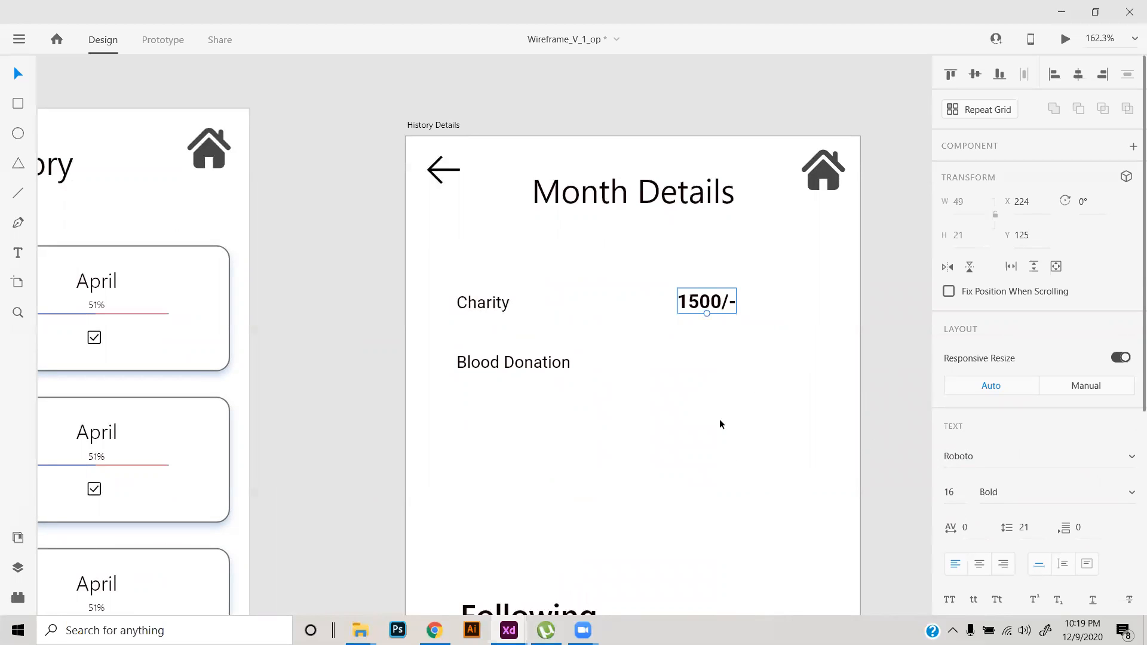
- Move the 1500/- amount closer to Charity at X 158 and place a copy beside Blood Donation at Y 174
{"action": "left_click_drag", "start_coordinate": [716, 303], "coordinate": [637, 376]}
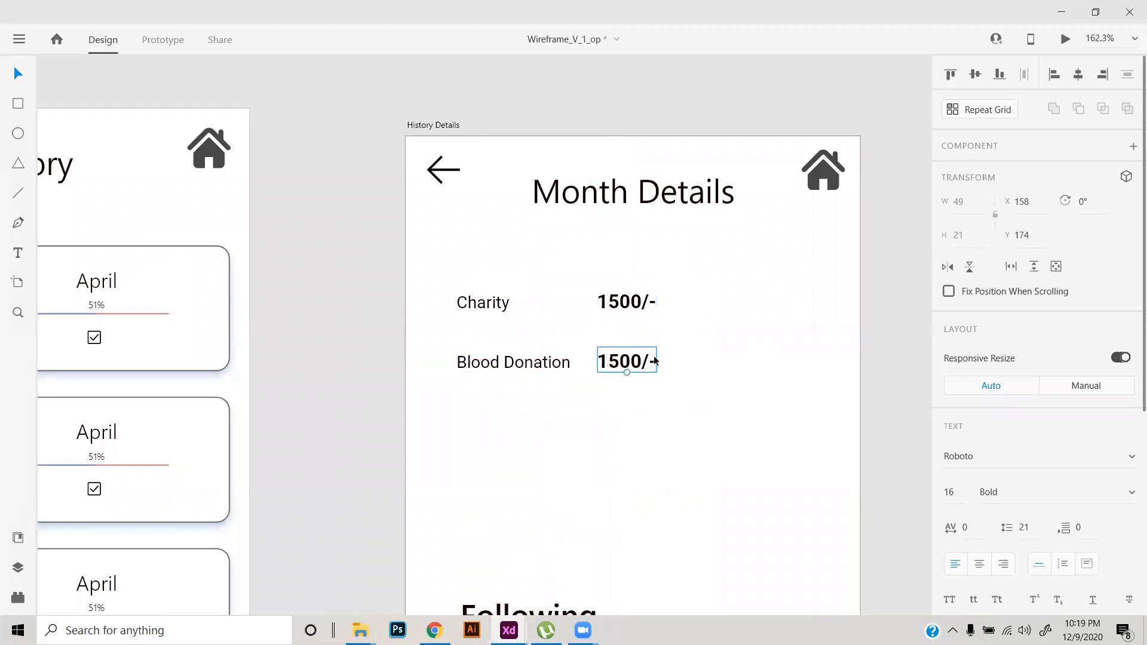
{"action": "left_click", "coordinate": [531, 370]}
{"action": "left_click", "coordinate": [525, 386]}
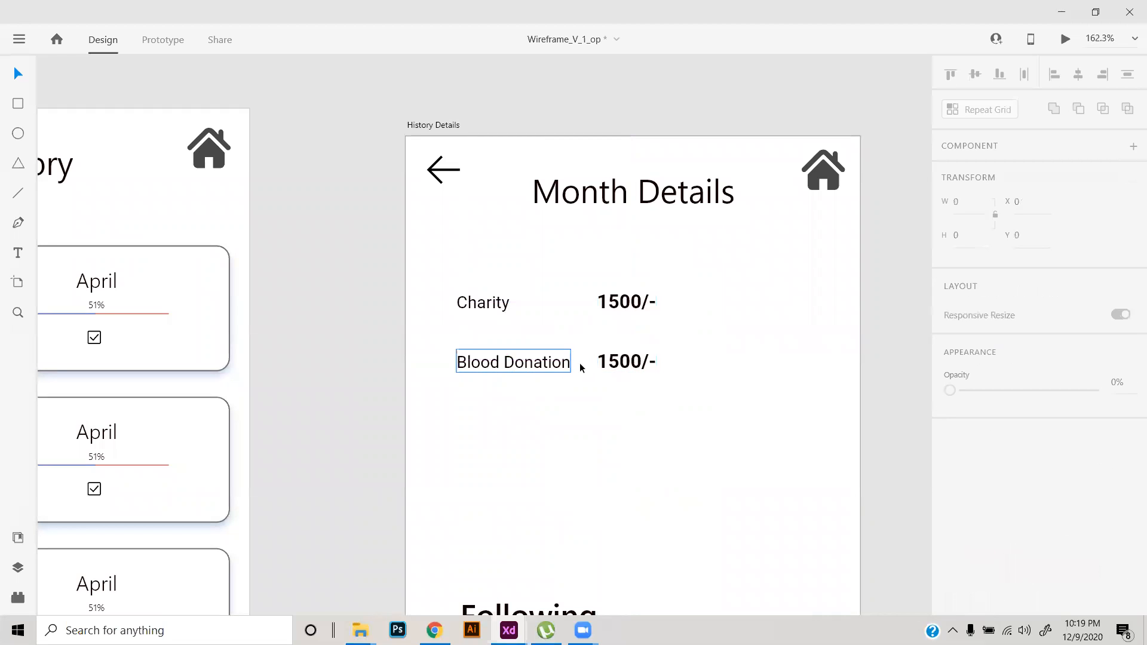
- Replace the copied amount beside the Blood Donation label on History Details with None
{"action": "double_click", "coordinate": [610, 364]}
{"action": "type", "text": "N"}
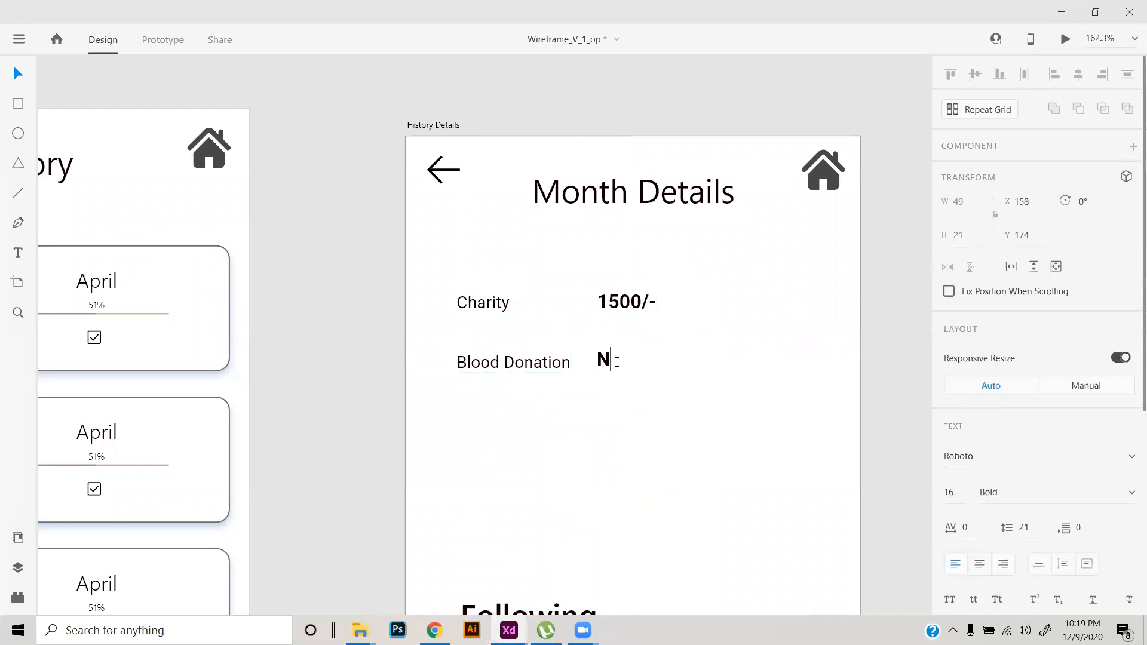
{"action": "type", "text": "one"}
{"action": "key", "text": "Escape"}
- Review the History Details artboard beside Donation History and examine the overall arrangement of the wireframe artboards
{"action": "scroll", "coordinate": [601, 406], "scroll_direction": "down", "scroll_amount": 5}
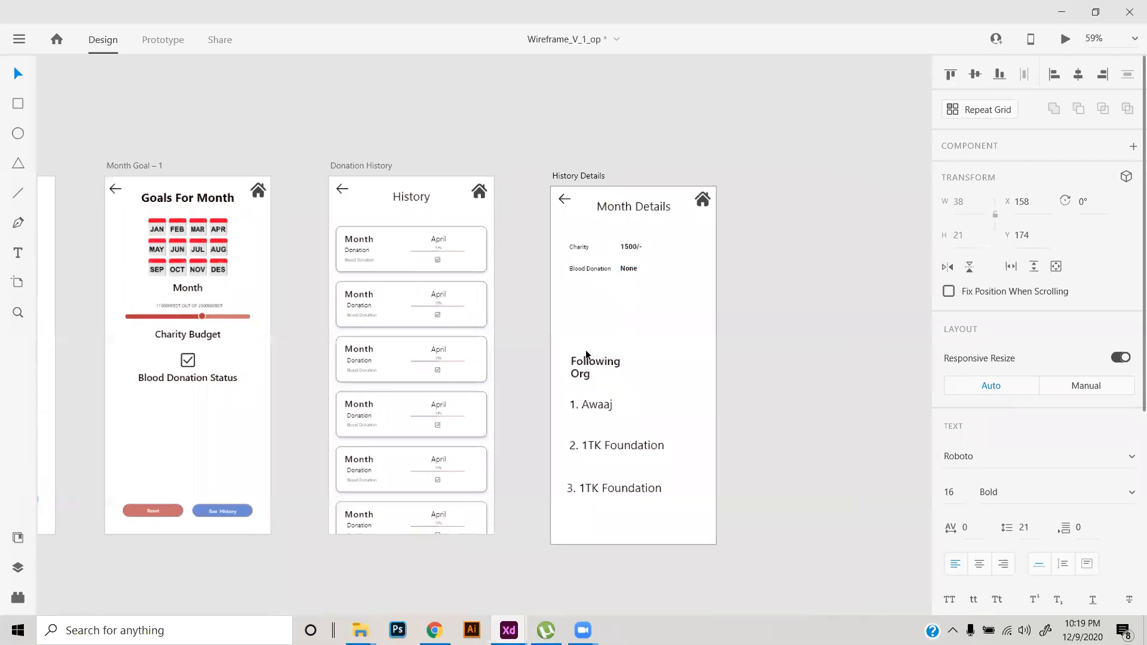
{"action": "scroll", "coordinate": [595, 367], "scroll_direction": "up", "scroll_amount": 3}
{"action": "left_click", "coordinate": [589, 365]}
{"action": "left_click", "coordinate": [589, 320]}
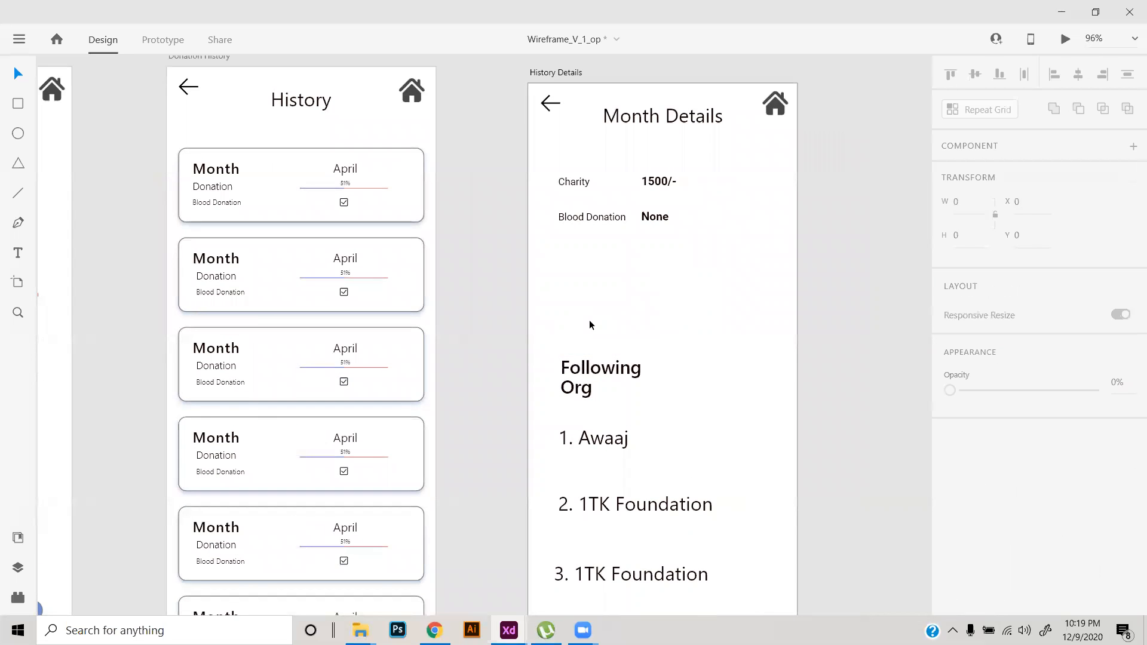
{"action": "scroll", "coordinate": [589, 320], "scroll_direction": "down", "scroll_amount": 1}
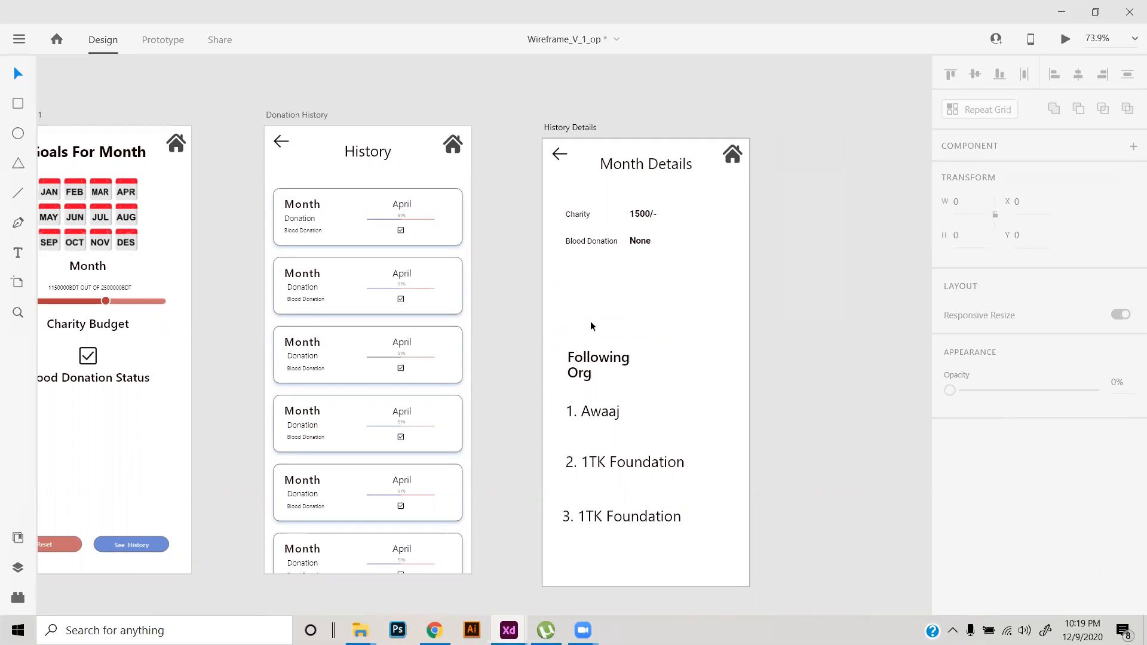
{"action": "scroll", "coordinate": [577, 317], "scroll_direction": "down", "scroll_amount": 5}
{"action": "scroll", "coordinate": [575, 317], "scroll_direction": "up", "scroll_amount": 5}
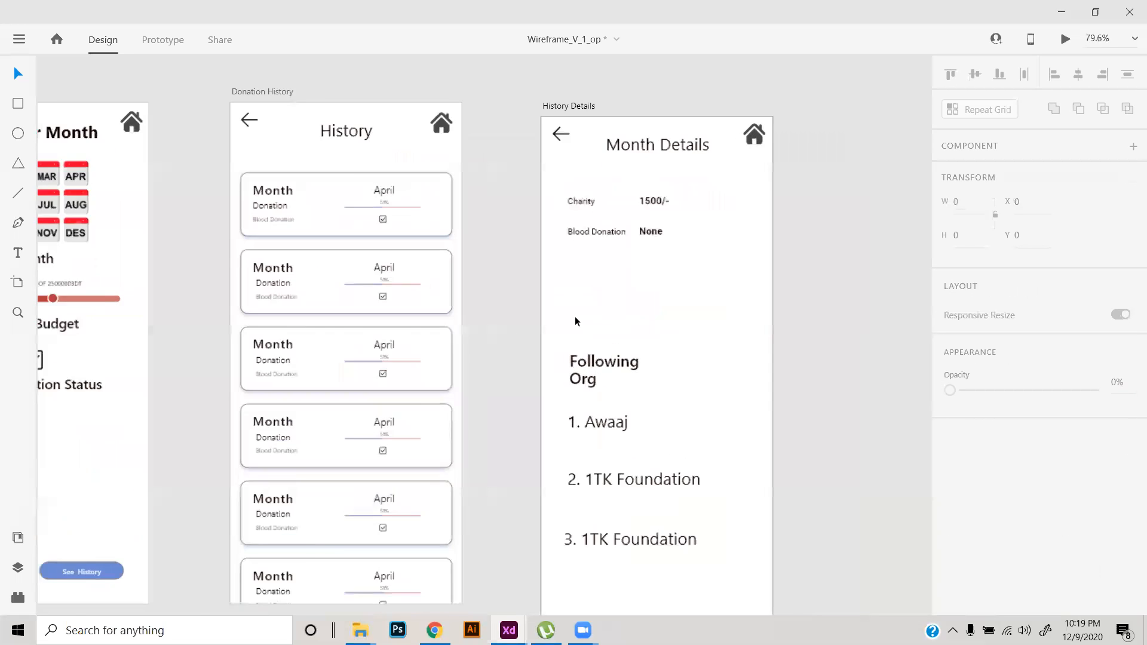
{"action": "scroll", "coordinate": [575, 317], "scroll_direction": "up", "scroll_amount": 1}
{"action": "scroll", "coordinate": [615, 410], "scroll_direction": "down", "scroll_amount": 7}
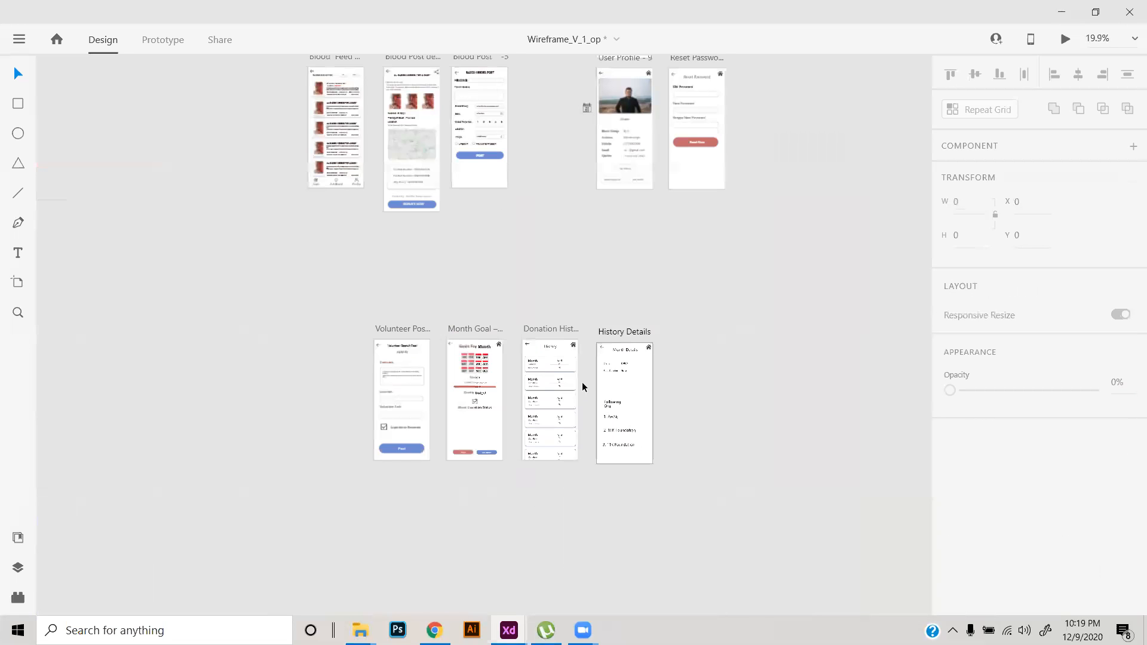
{"action": "scroll", "coordinate": [582, 387], "scroll_direction": "down", "scroll_amount": 4}
{"action": "scroll", "coordinate": [487, 390], "scroll_direction": "up", "scroll_amount": 2}
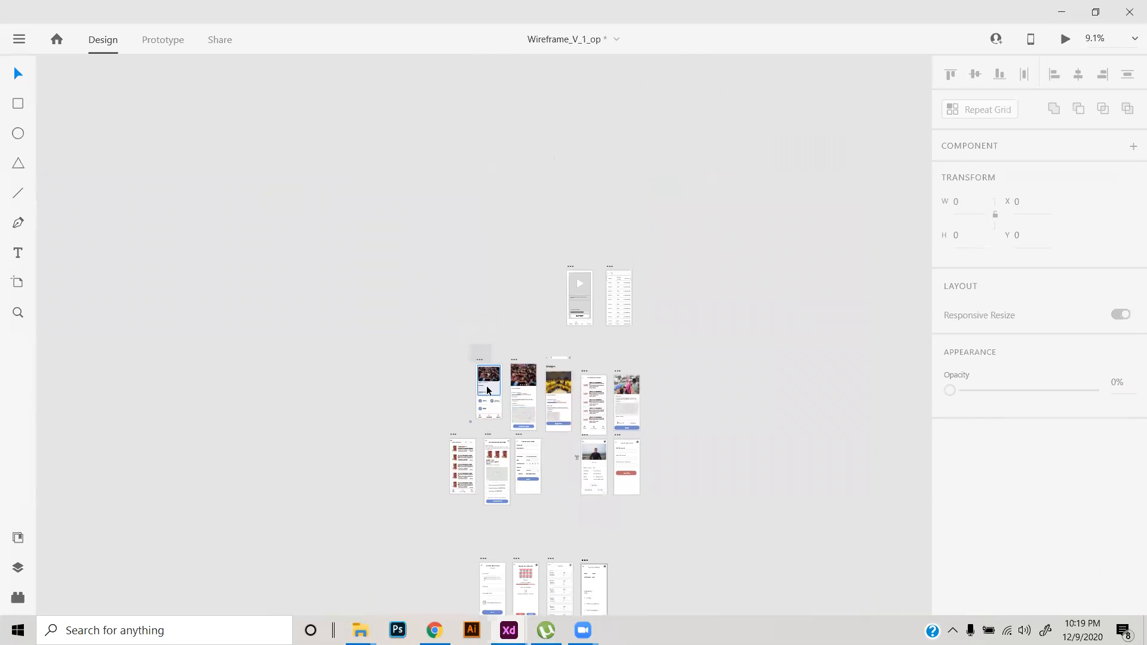
{"action": "scroll", "coordinate": [487, 389], "scroll_direction": "up", "scroll_amount": 5}
{"action": "scroll", "coordinate": [485, 385], "scroll_direction": "down", "scroll_amount": 1}
{"action": "scroll", "coordinate": [485, 385], "scroll_direction": "down", "scroll_amount": 4}
{"action": "scroll", "coordinate": [574, 571], "scroll_direction": "up", "scroll_amount": 2}
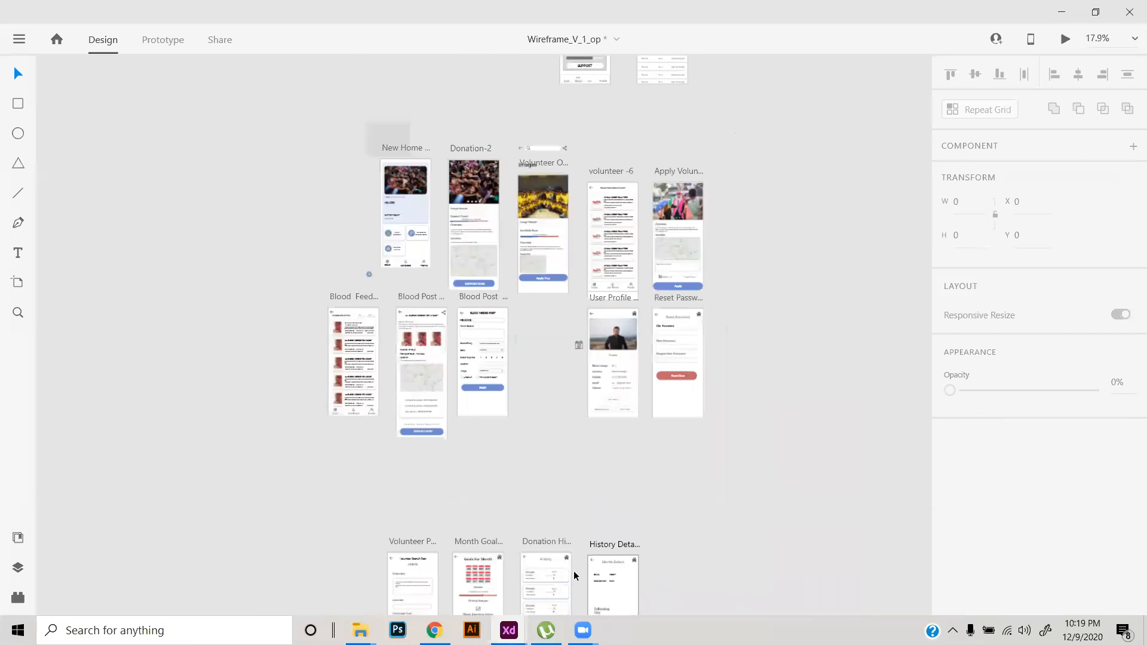
- Set the text size of the three organisation entries on History Details to 14
{"action": "scroll", "coordinate": [596, 473], "scroll_direction": "up", "scroll_amount": 6}
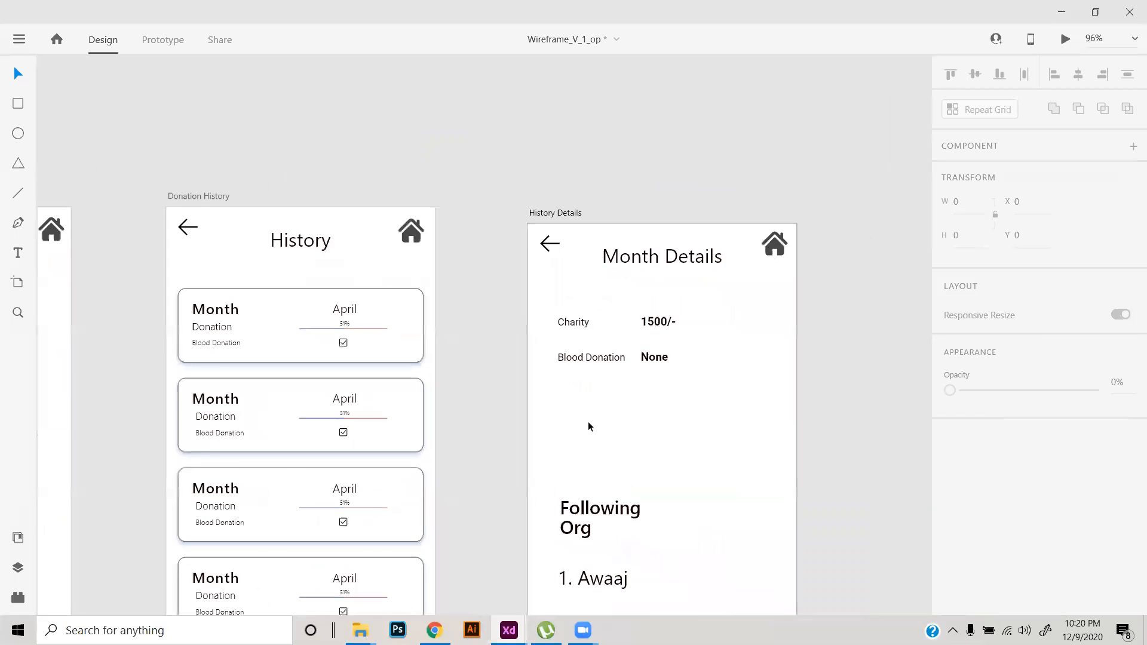
{"action": "scroll", "coordinate": [588, 424], "scroll_direction": "down", "scroll_amount": 1}
{"action": "scroll", "coordinate": [597, 430], "scroll_direction": "down", "scroll_amount": 2}
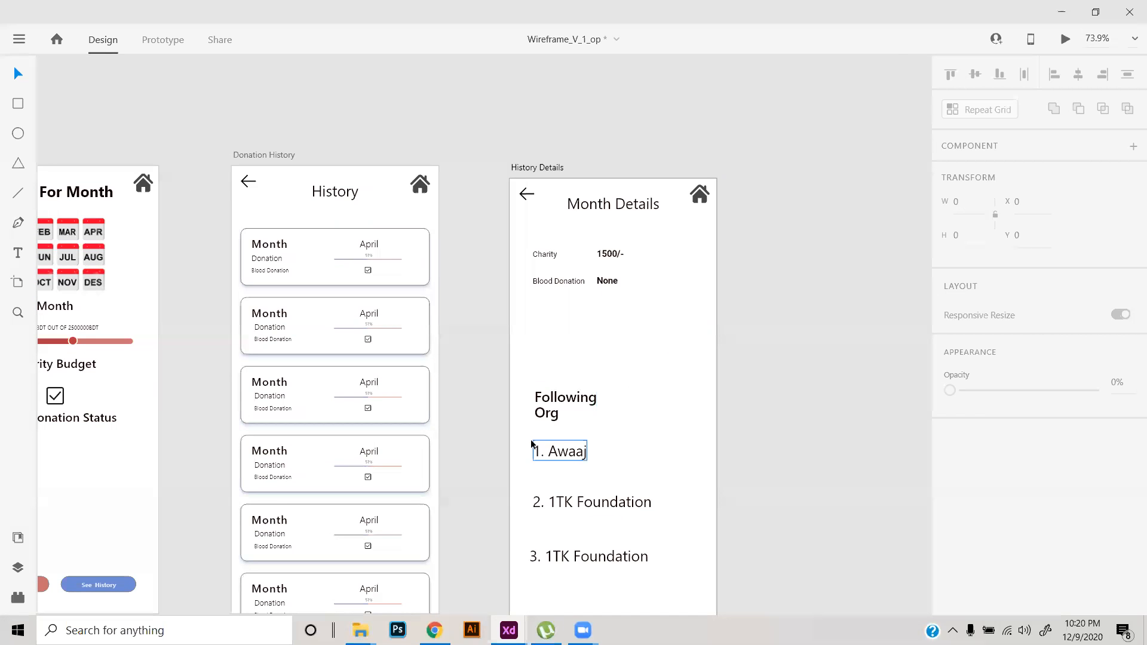
{"action": "left_click_drag", "start_coordinate": [524, 441], "coordinate": [637, 564]}
{"action": "left_click", "coordinate": [949, 492]}
{"action": "type", "text": "1"}
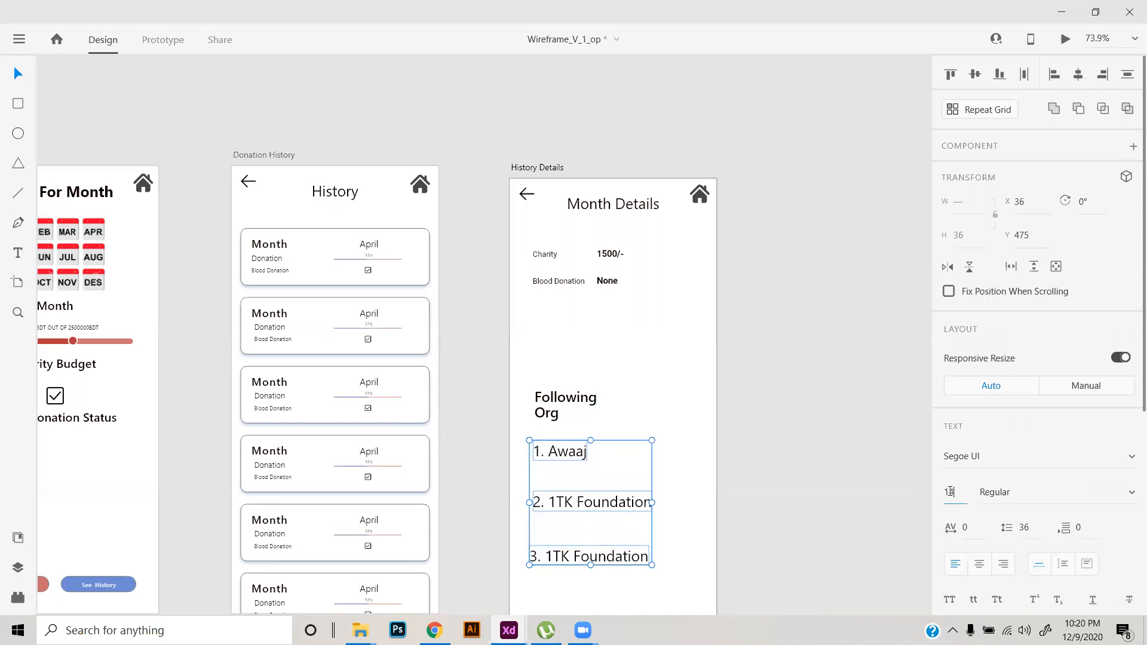
{"action": "type", "text": "4"}
{"action": "key", "text": "Return"}
{"action": "left_click", "coordinate": [703, 424]}
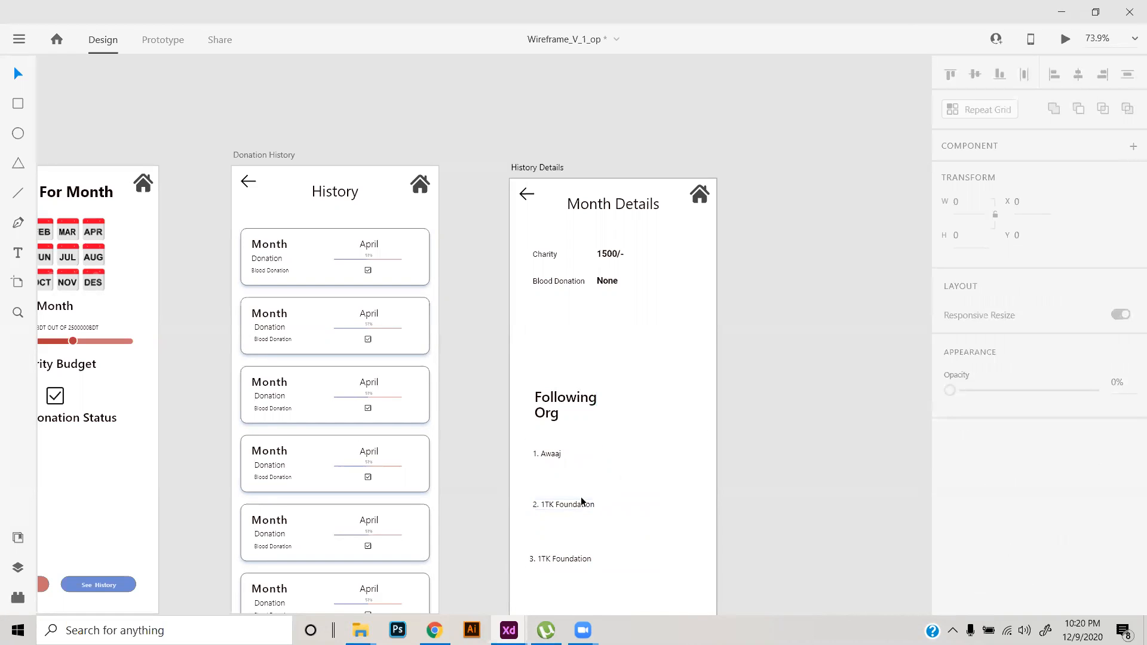
- Move the two 1TK Foundation entries up into an evenly spaced list under Awaaj and align all three entries to the left
{"action": "left_click_drag", "start_coordinate": [564, 505], "coordinate": [561, 471]}
{"action": "left_click_drag", "start_coordinate": [561, 554], "coordinate": [526, 445]}
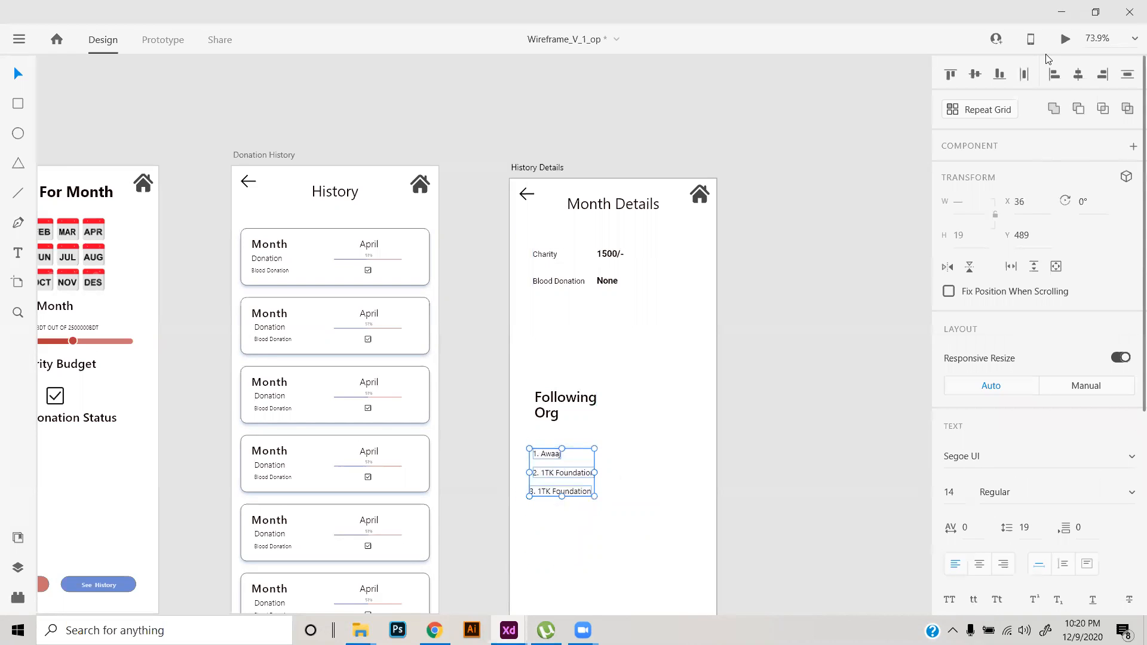
{"action": "left_click", "coordinate": [1054, 76]}
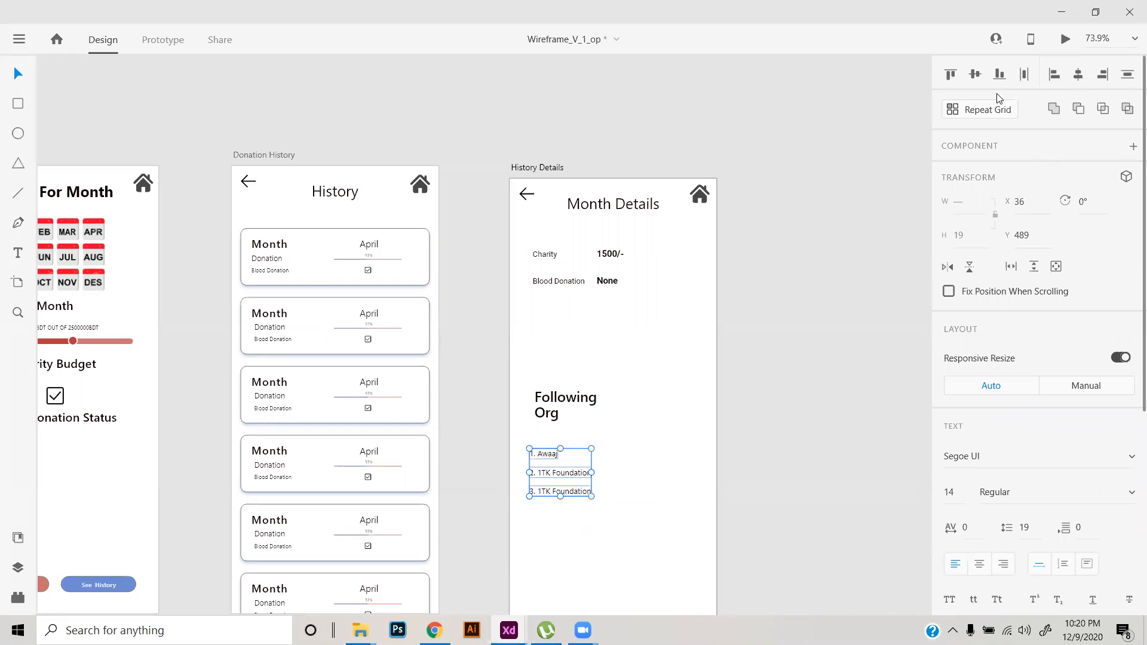
{"action": "left_click", "coordinate": [682, 476]}
- Move the Following Org heading to X 35, Y 395 above the list and join it into a single line
{"action": "left_click_drag", "start_coordinate": [570, 411], "coordinate": [564, 420]}
{"action": "double_click", "coordinate": [545, 423]}
{"action": "left_click", "coordinate": [535, 425]}
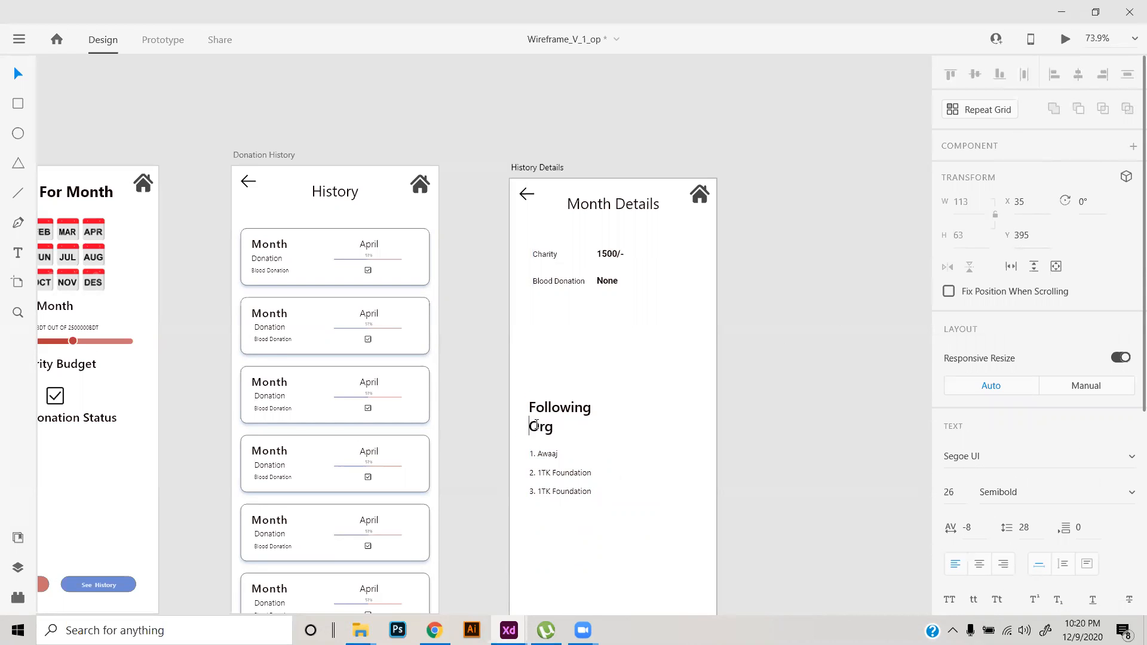
{"action": "key", "text": "BackSpace"}
{"action": "key", "text": "Escape"}
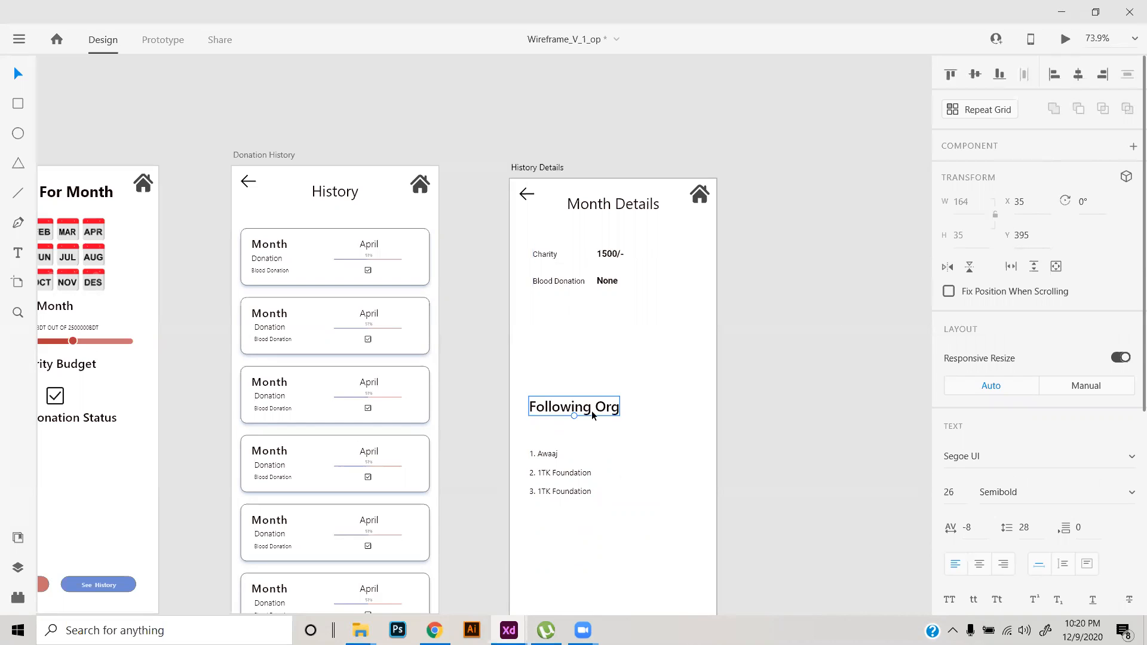
- Change the Following Org heading's font to Roboto and its text size to 20
{"action": "left_click", "coordinate": [982, 461]}
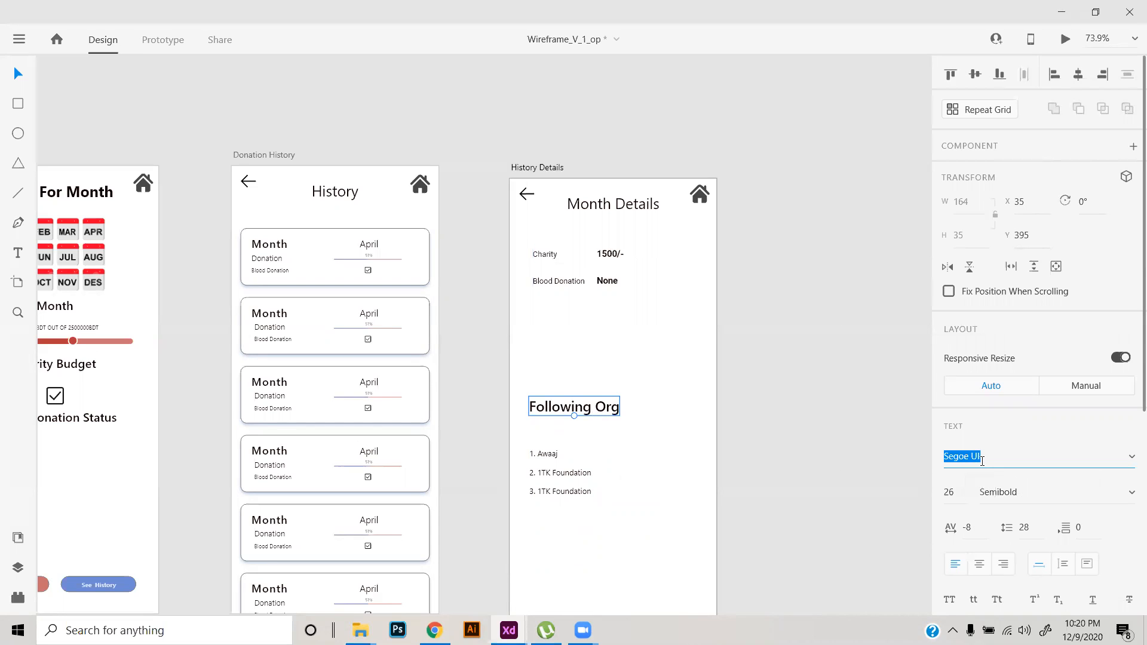
{"action": "type", "text": "Roboto"}
{"action": "key", "text": "Return"}
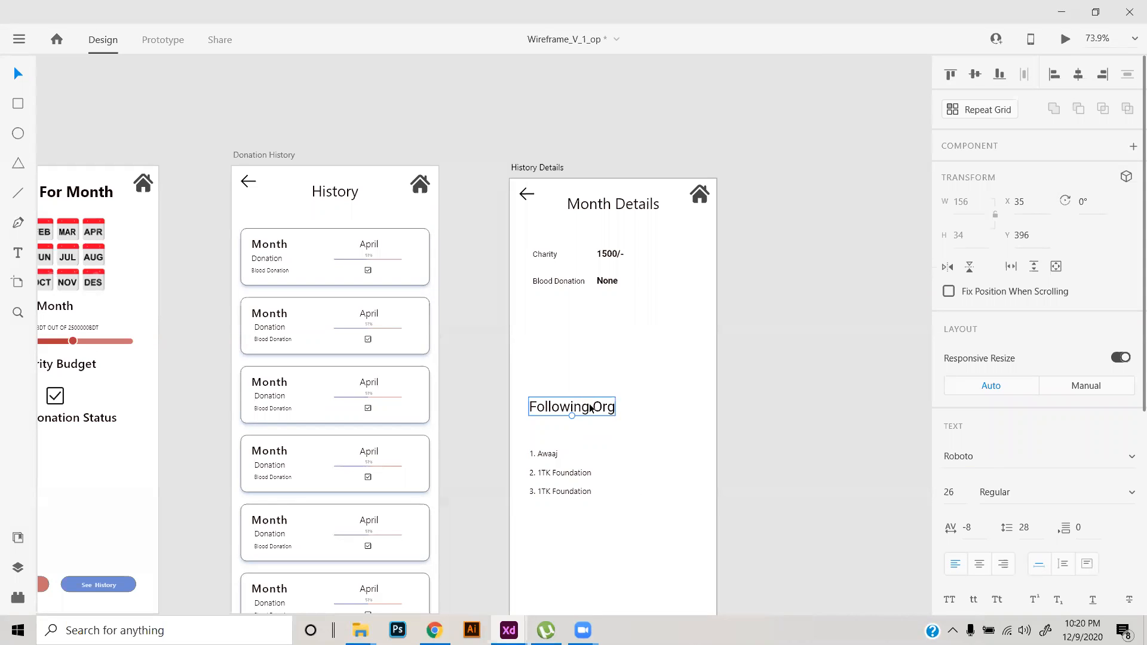
{"action": "left_click", "coordinate": [950, 492]}
{"action": "type", "text": "20"}
{"action": "key", "text": "Return"}
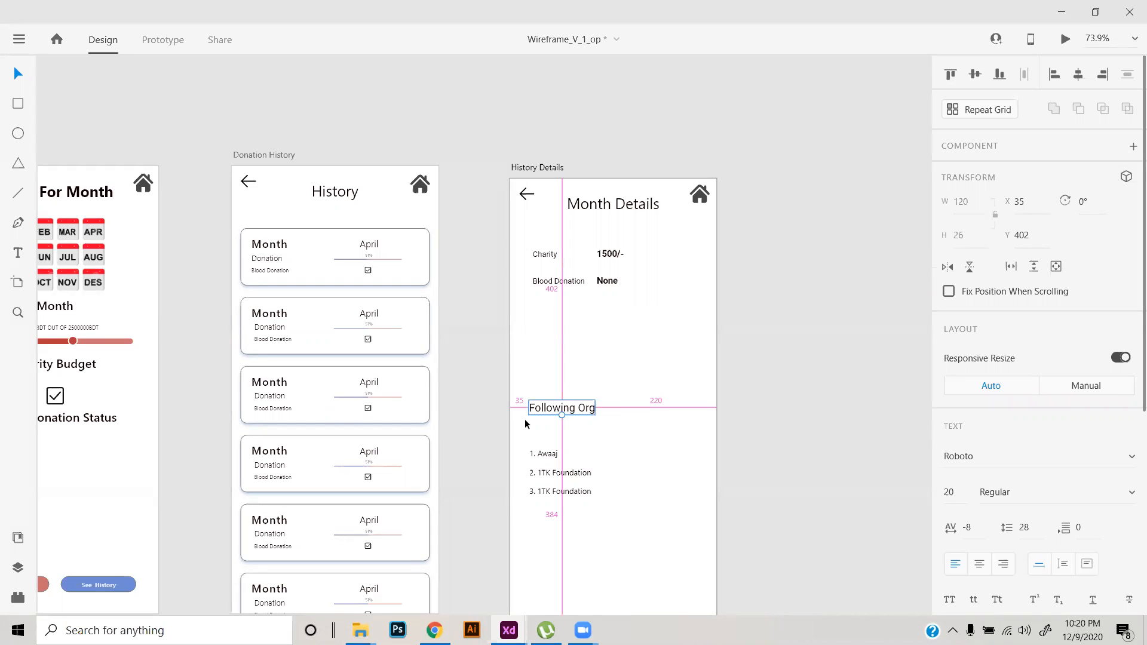
- Move the Following Org heading down to 15 px above the Awaaj entry, matching the spacing of the list
{"action": "scroll", "coordinate": [525, 424], "scroll_direction": "up", "scroll_amount": 5}
{"action": "left_click_drag", "start_coordinate": [576, 399], "coordinate": [576, 468]}
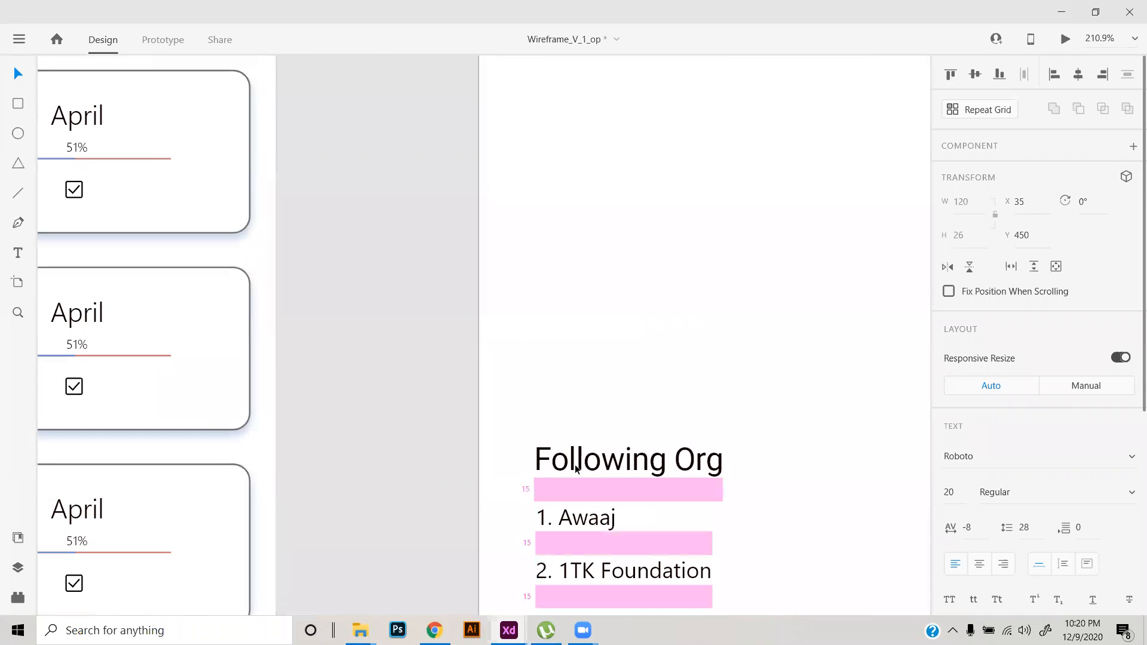
{"action": "left_click", "coordinate": [578, 386]}
{"action": "scroll", "coordinate": [578, 385], "scroll_direction": "down", "scroll_amount": 5}
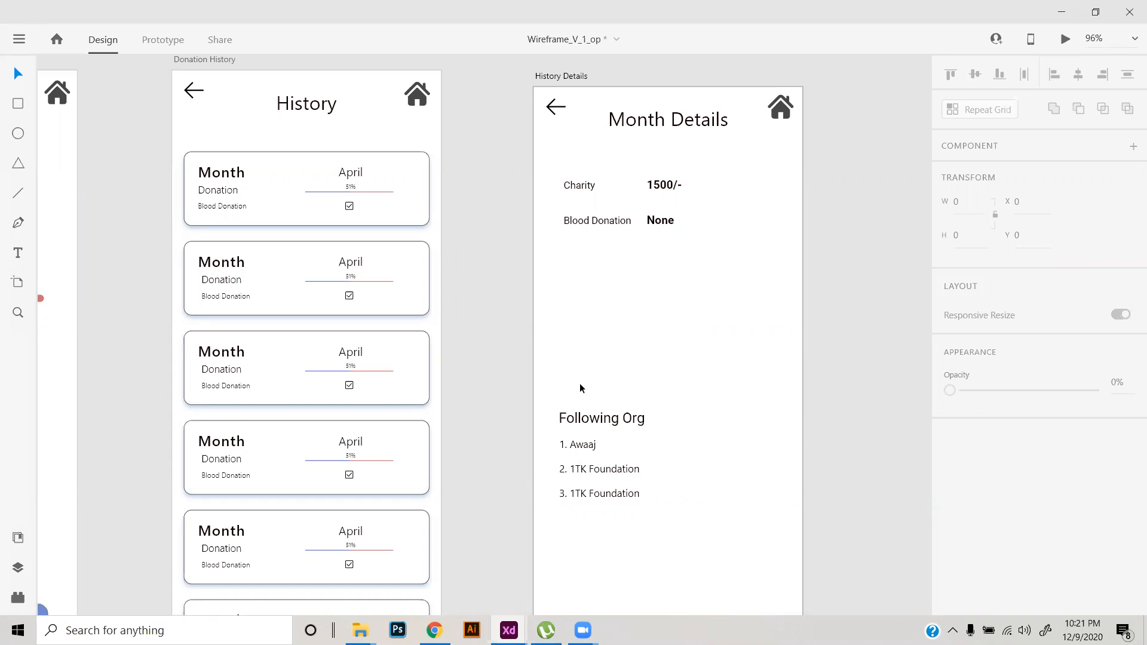
- Move the Following Org heading together with its three entries up to just below the Blood Donation row
{"action": "left_click_drag", "start_coordinate": [568, 368], "coordinate": [617, 535]}
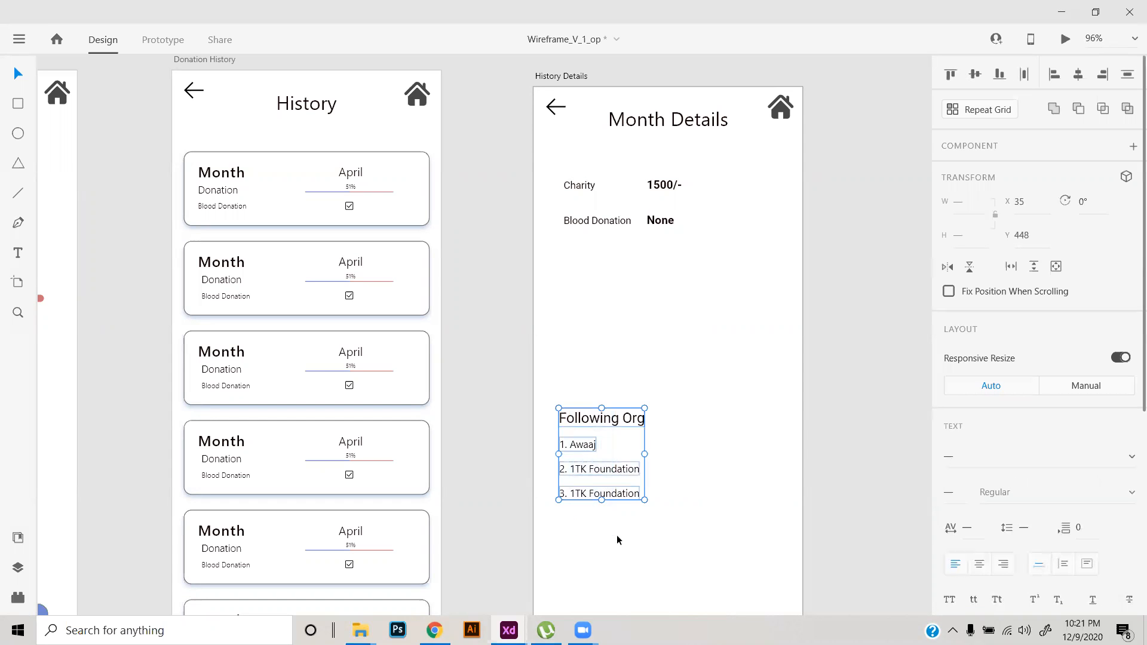
{"action": "scroll", "coordinate": [614, 460], "scroll_direction": "up", "scroll_amount": 1}
{"action": "scroll", "coordinate": [614, 458], "scroll_direction": "down", "scroll_amount": 3}
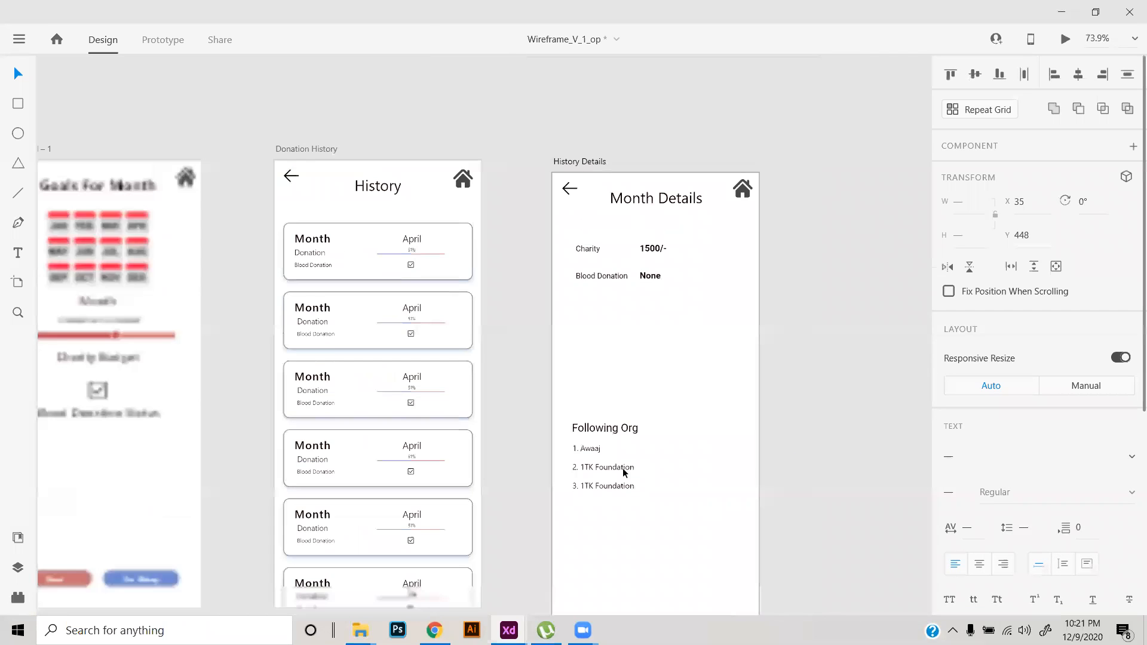
{"action": "left_click_drag", "start_coordinate": [551, 512], "coordinate": [575, 422]}
{"action": "left_click", "coordinate": [688, 388]}
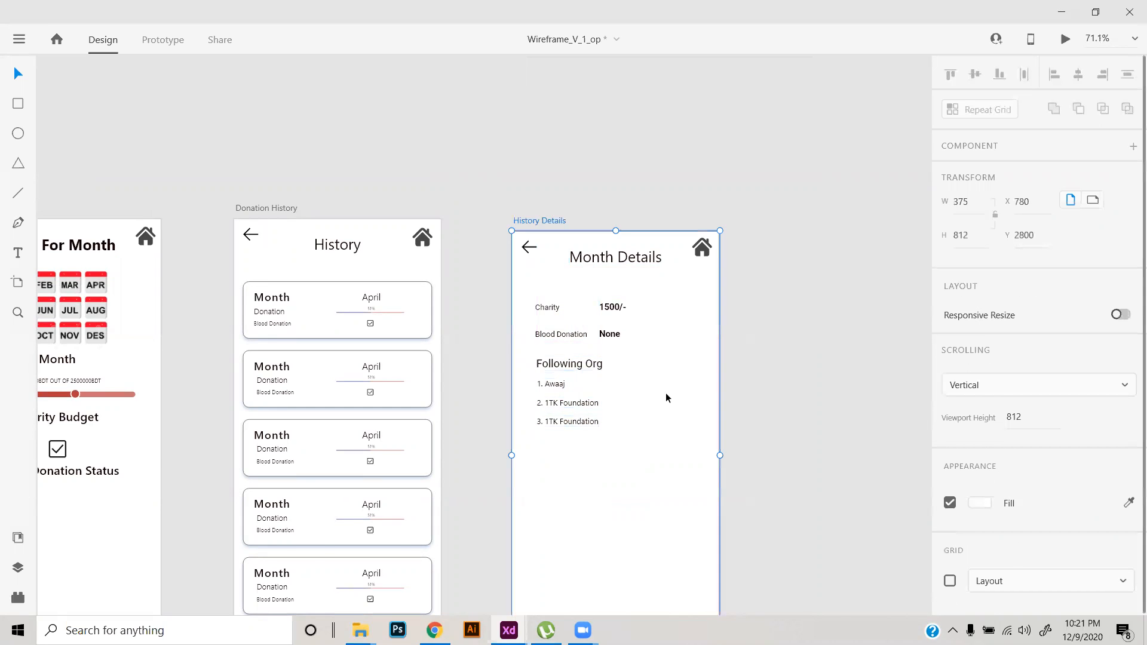
- Move the History Details artboard up to Y 2777 so its upper edge aligns with the Donation History artboard
{"action": "scroll", "coordinate": [666, 392], "scroll_direction": "down", "scroll_amount": 5}
{"action": "scroll", "coordinate": [665, 393], "scroll_direction": "up", "scroll_amount": 5}
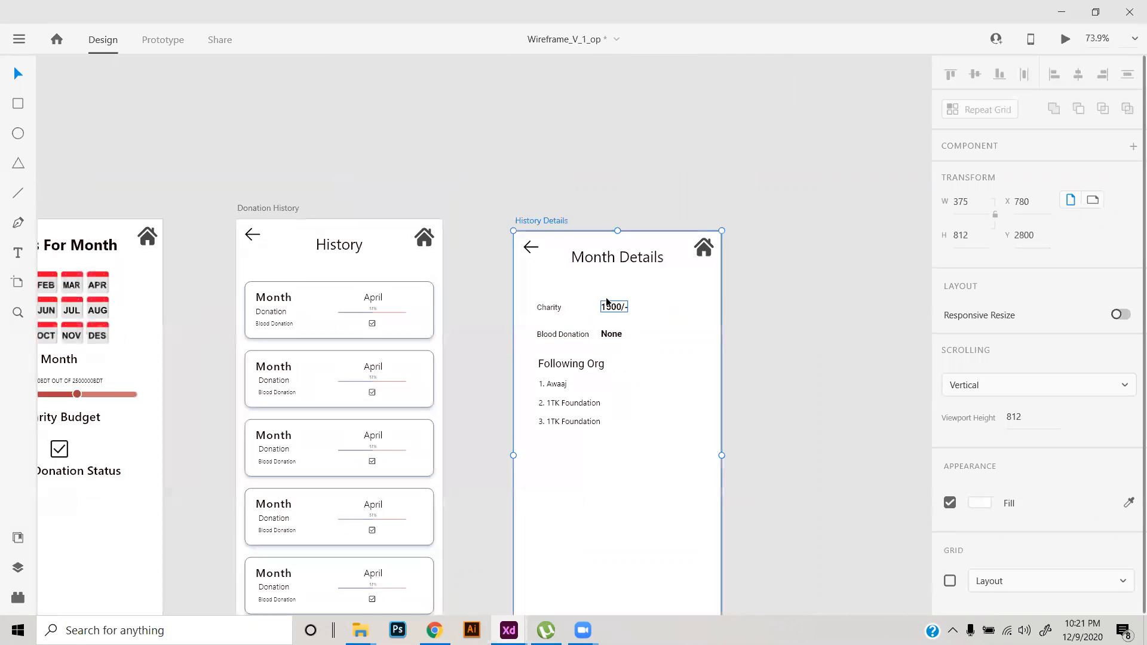
{"action": "left_click_drag", "start_coordinate": [548, 223], "coordinate": [546, 206]}
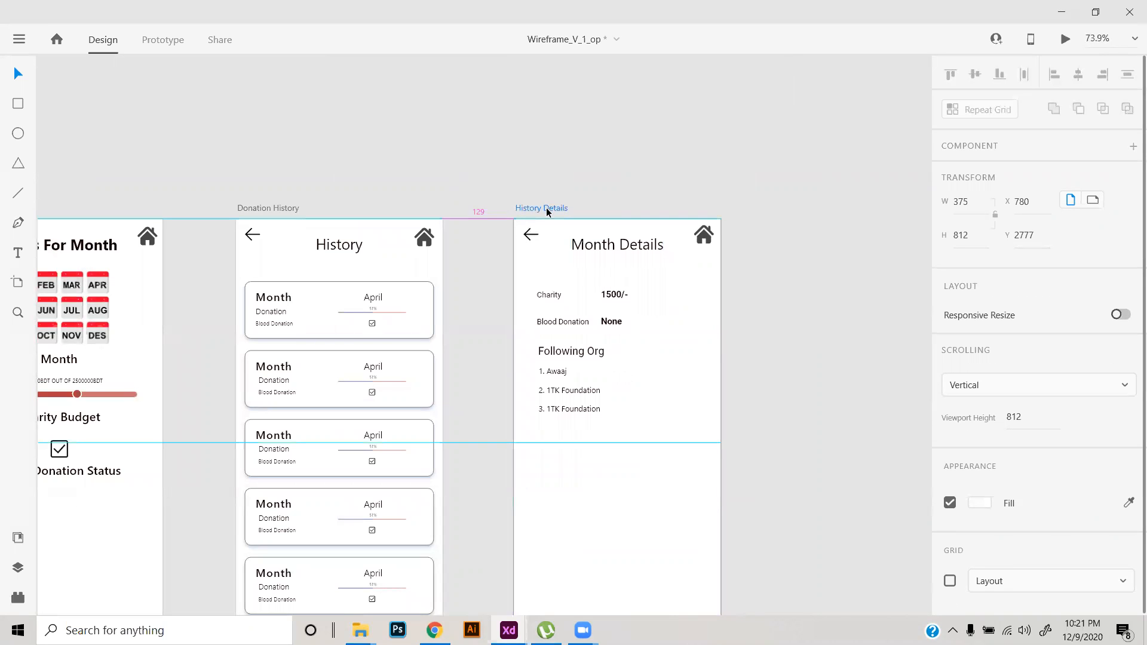
{"action": "left_click", "coordinate": [609, 180]}
- Review all the wireframe artboards, examining the Blood Feed, Blood Post details and Blood Post screens up close
{"action": "scroll", "coordinate": [601, 242], "scroll_direction": "down", "scroll_amount": 6}
{"action": "left_click_drag", "start_coordinate": [550, 279], "coordinate": [544, 505]}
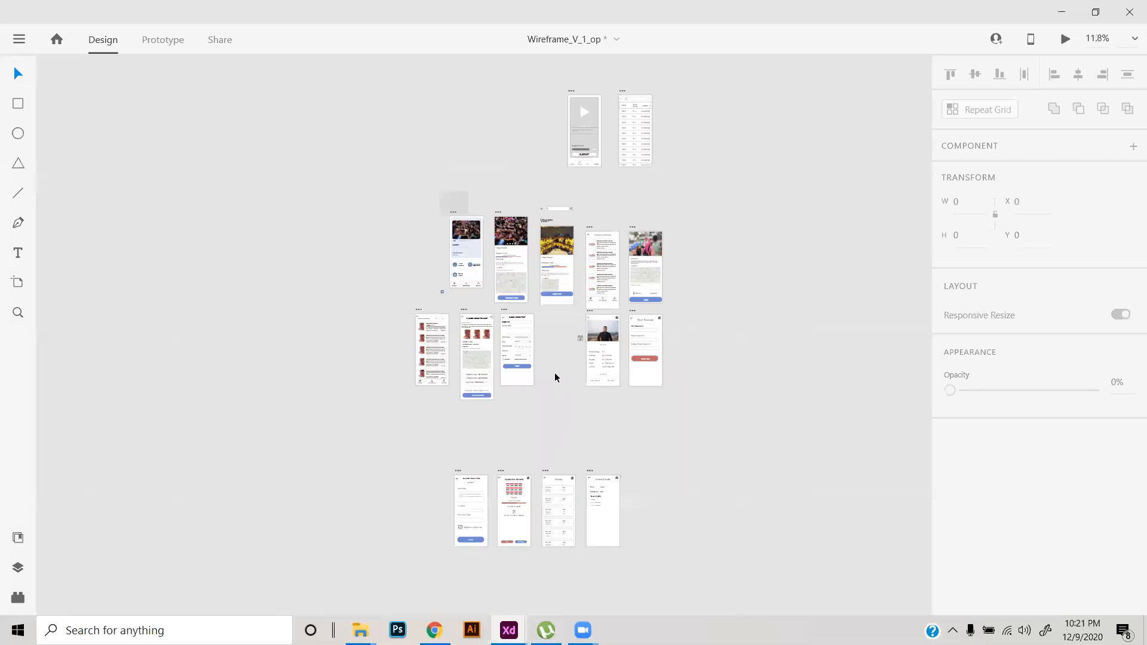
{"action": "scroll", "coordinate": [553, 375], "scroll_direction": "up", "scroll_amount": 2}
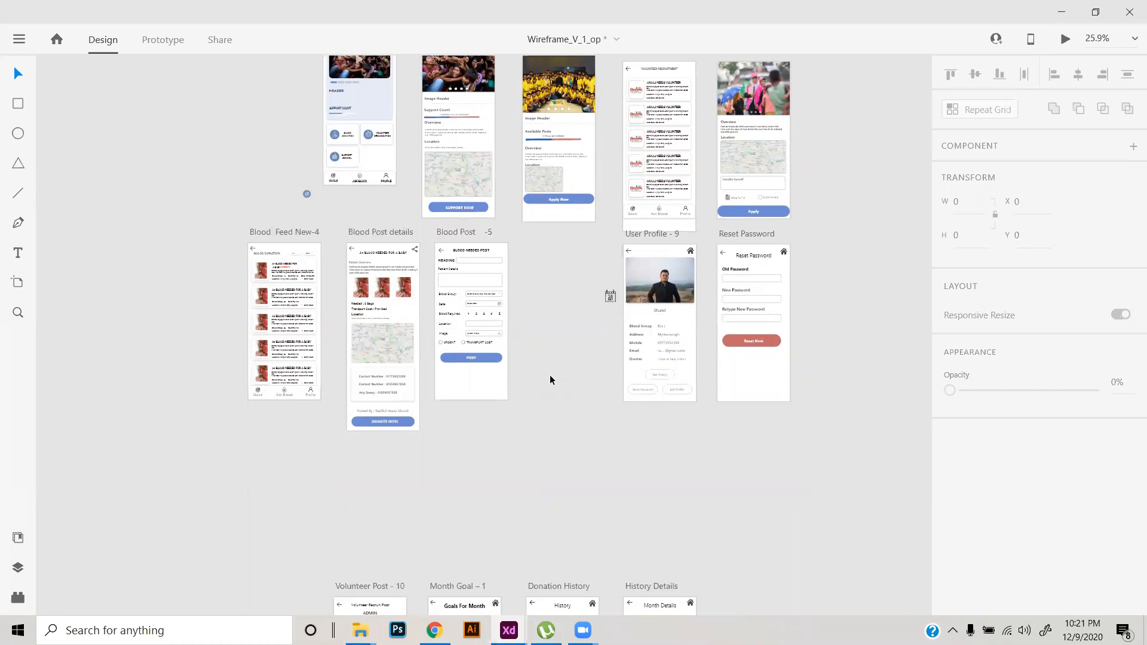
{"action": "scroll", "coordinate": [382, 223], "scroll_direction": "up", "scroll_amount": 3}
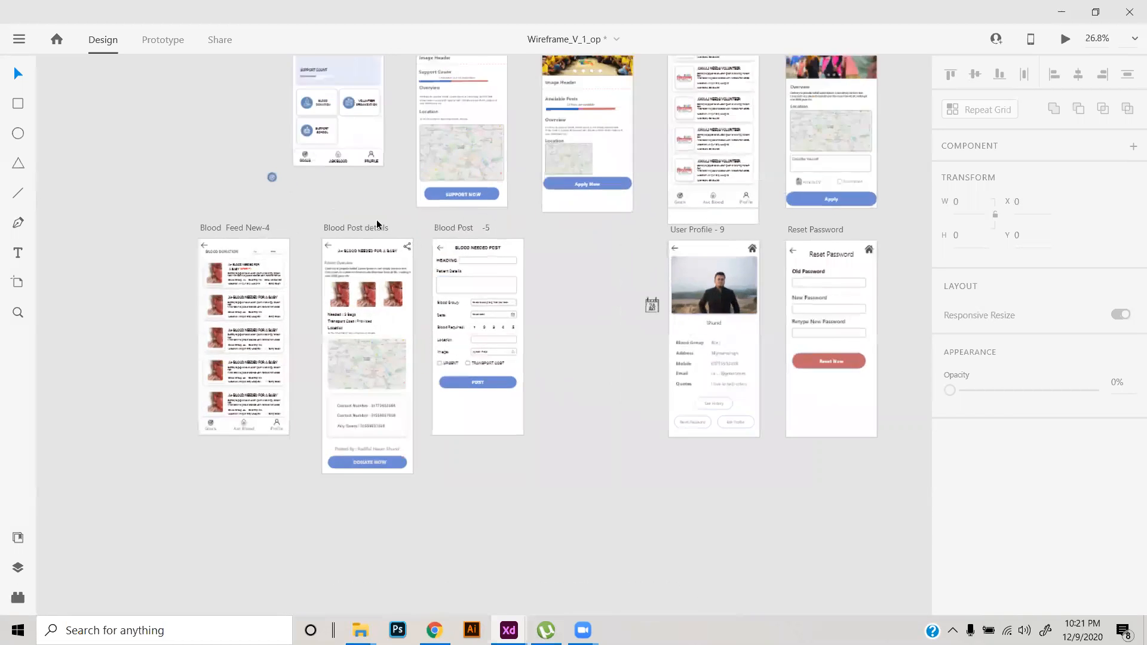
{"action": "scroll", "coordinate": [467, 279], "scroll_direction": "up", "scroll_amount": 3}
{"action": "scroll", "coordinate": [644, 309], "scroll_direction": "down", "scroll_amount": 5}
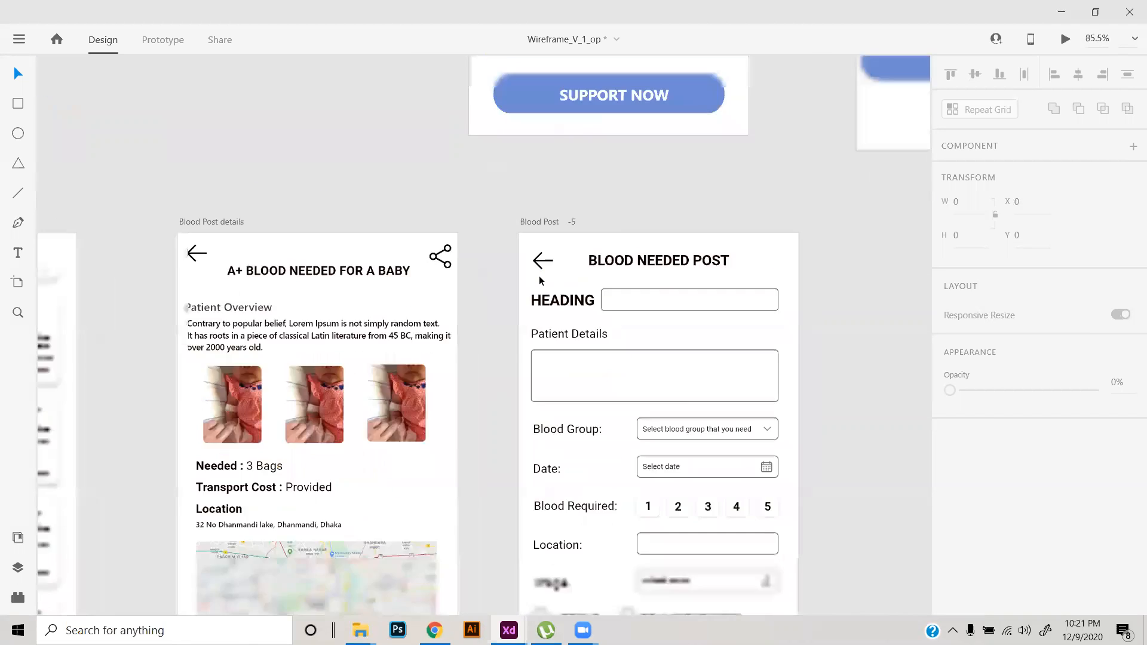
{"action": "scroll", "coordinate": [292, 249], "scroll_direction": "up", "scroll_amount": 6}
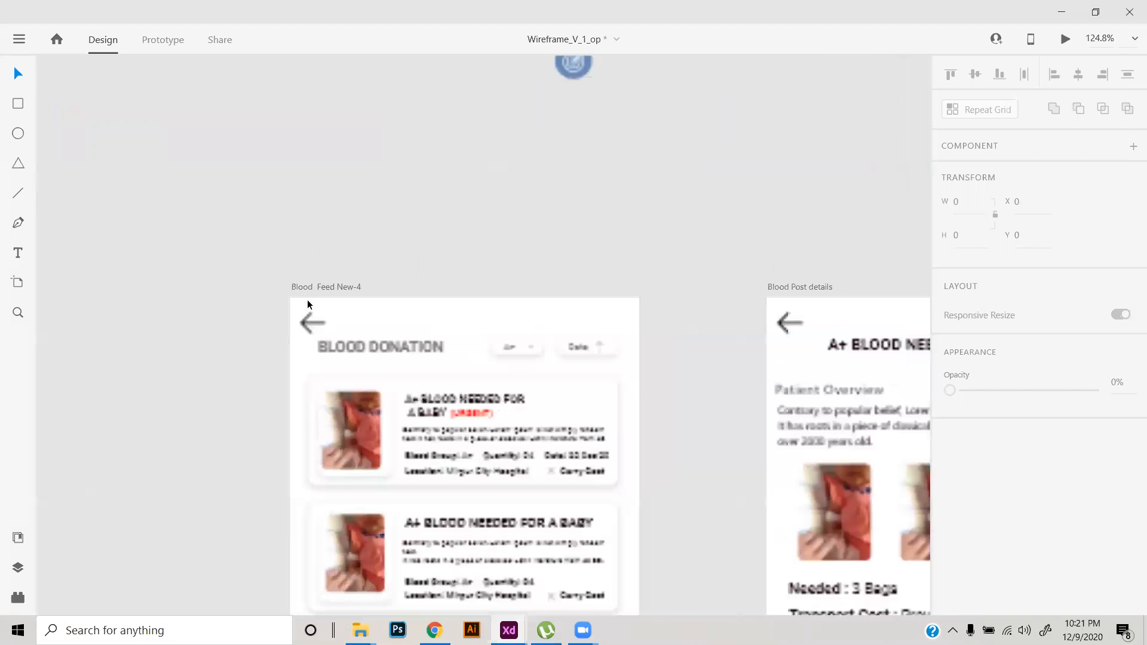
{"action": "scroll", "coordinate": [362, 346], "scroll_direction": "down", "scroll_amount": 3}
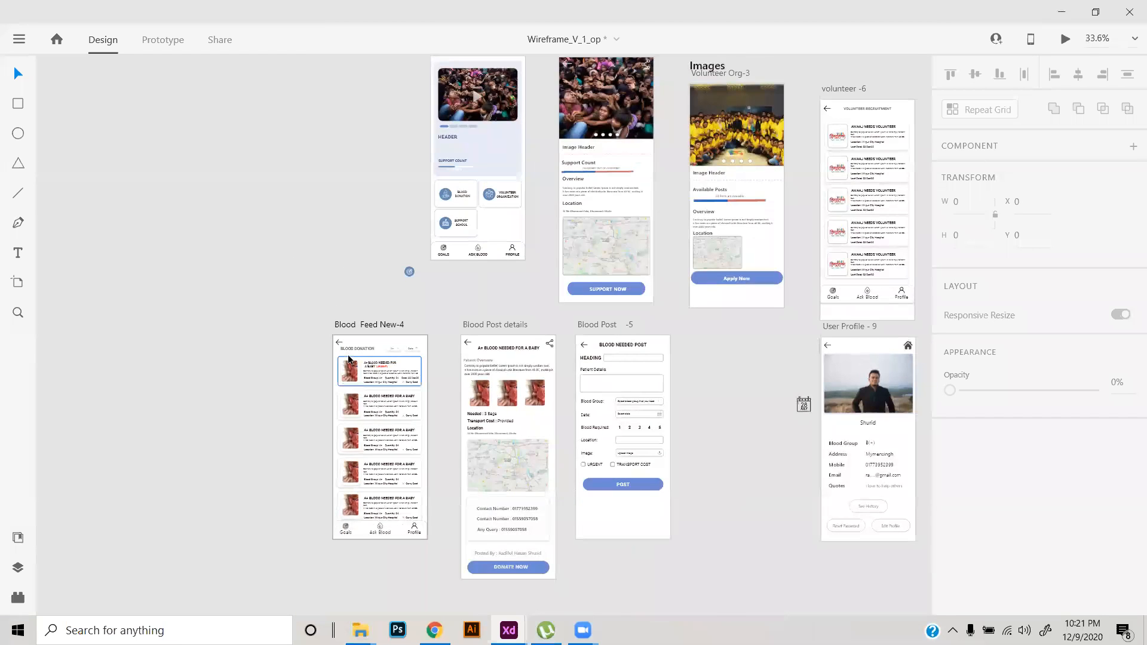
{"action": "scroll", "coordinate": [343, 352], "scroll_direction": "up", "scroll_amount": 3}
{"action": "scroll", "coordinate": [485, 361], "scroll_direction": "down", "scroll_amount": 6}
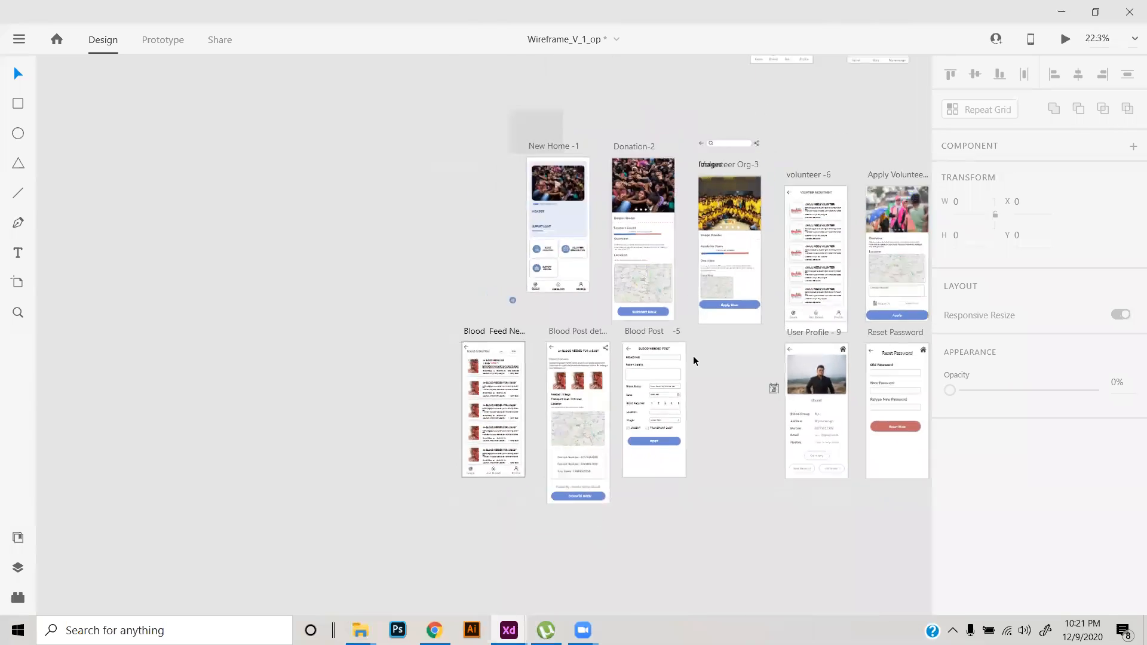
{"action": "left_click_drag", "start_coordinate": [568, 471], "coordinate": [710, 371]}
{"action": "scroll", "coordinate": [607, 371], "scroll_direction": "up", "scroll_amount": 4}
{"action": "scroll", "coordinate": [416, 317], "scroll_direction": "down", "scroll_amount": 3}
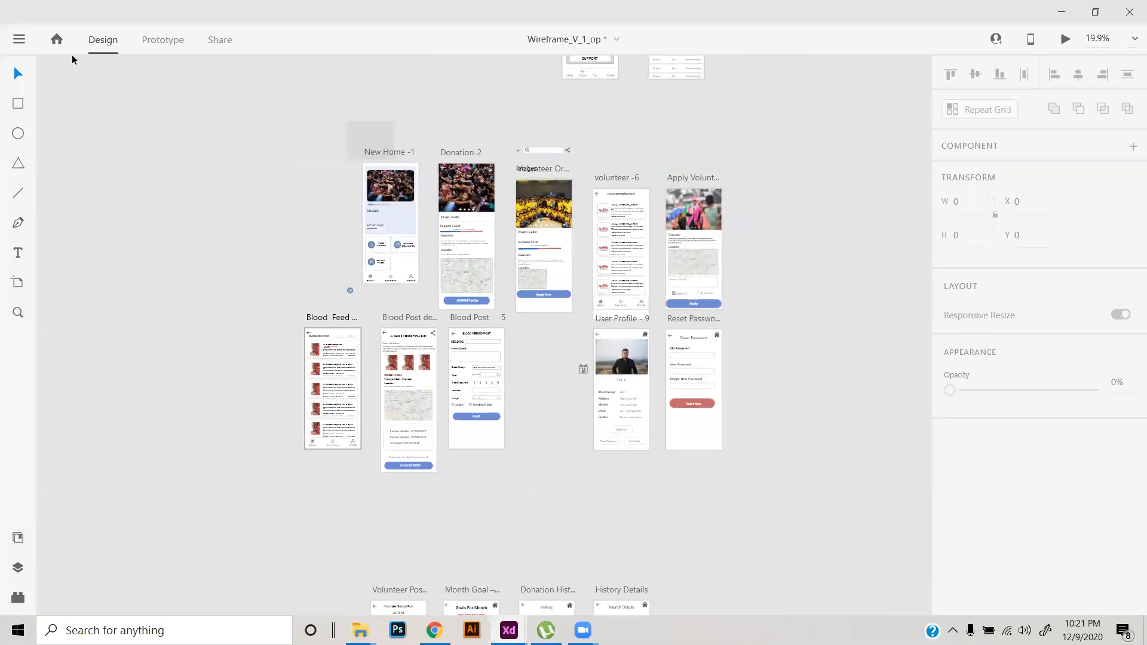
- Request the Material Design UI kit for the wireframe document and switch to Chrome to view its resources page
{"action": "left_click", "coordinate": [10, 43]}
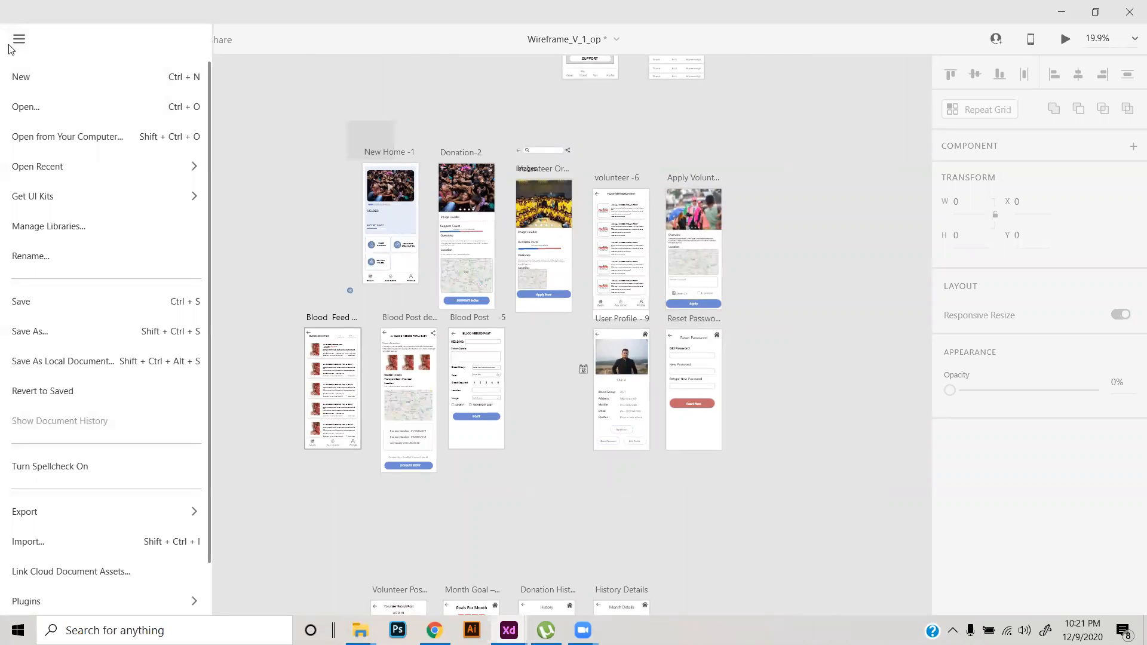
{"action": "mouse_move", "coordinate": [82, 201]}
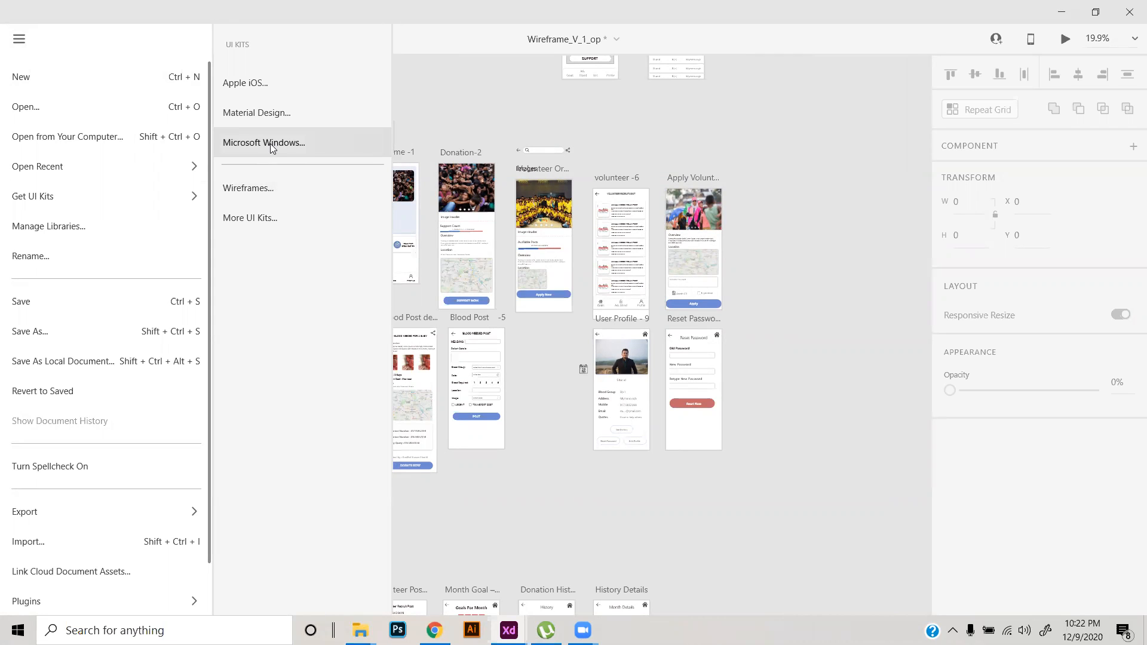
{"action": "key", "text": "Up"}
{"action": "key", "text": "Up"}
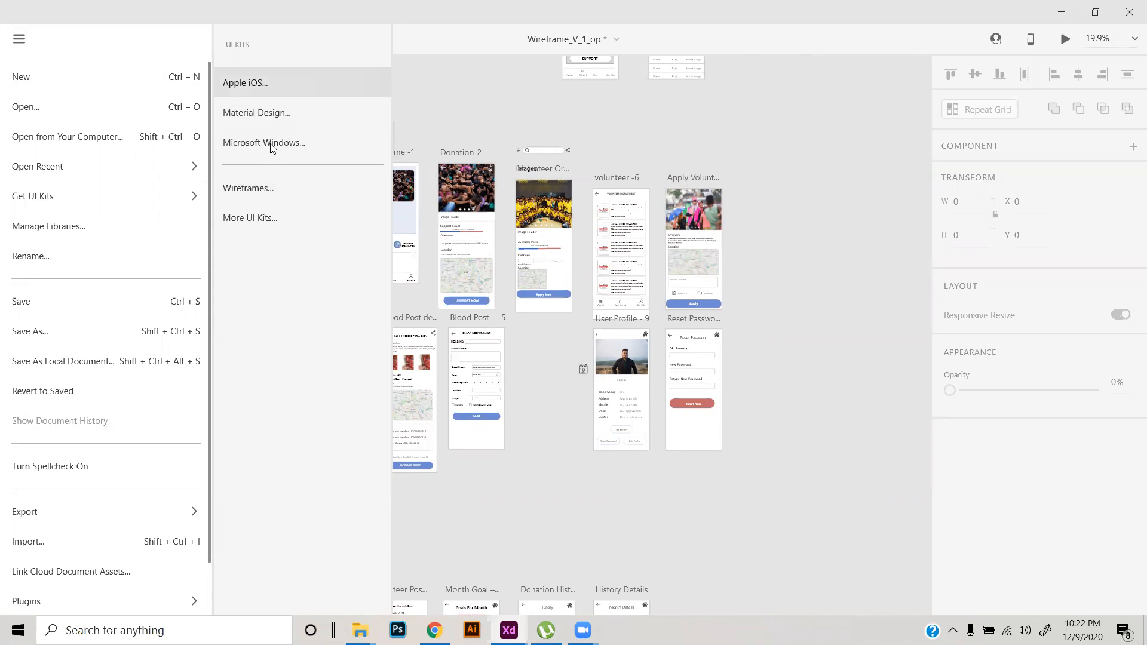
{"action": "key", "text": "Down"}
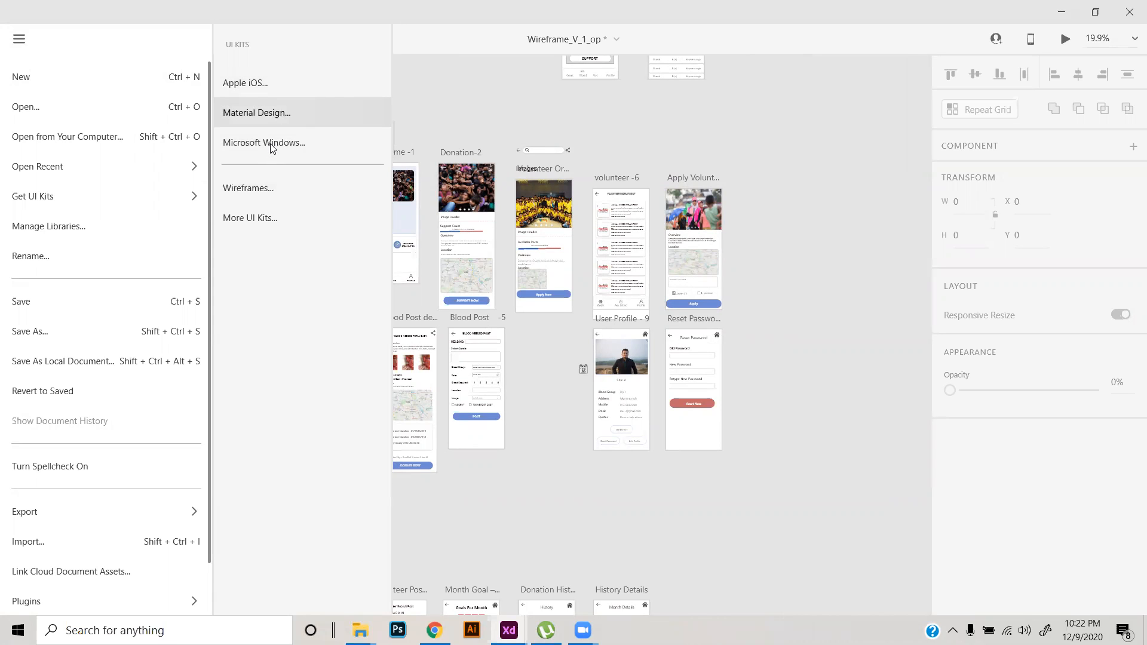
{"action": "key", "text": "Escape"}
{"action": "key", "text": "Escape"}
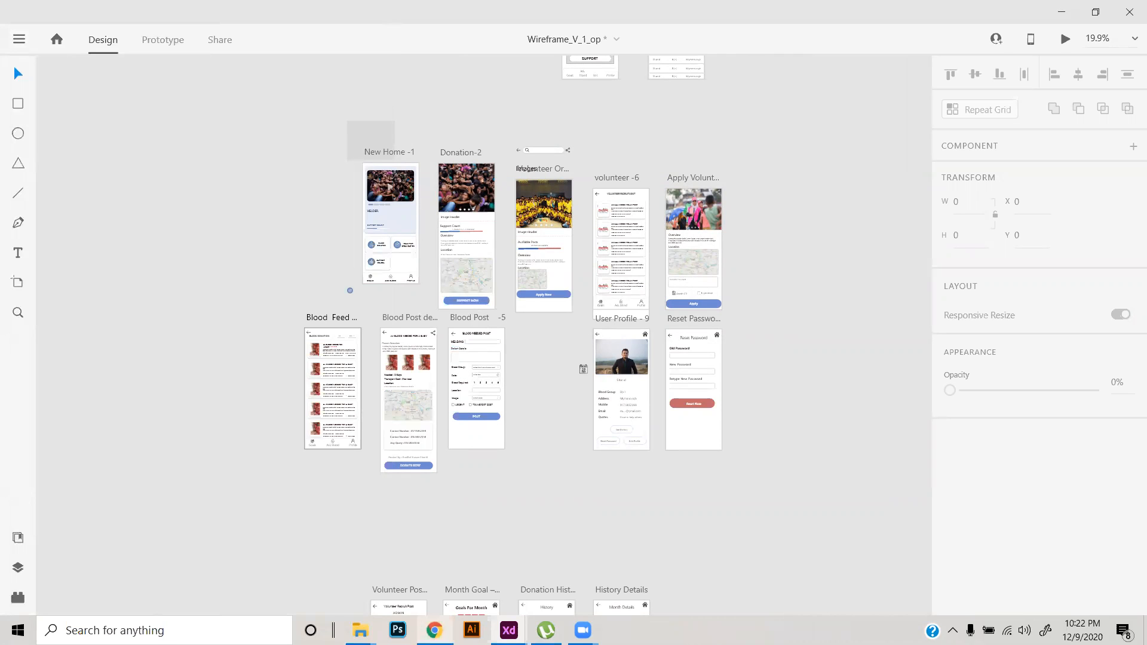
{"action": "left_click", "coordinate": [433, 618]}
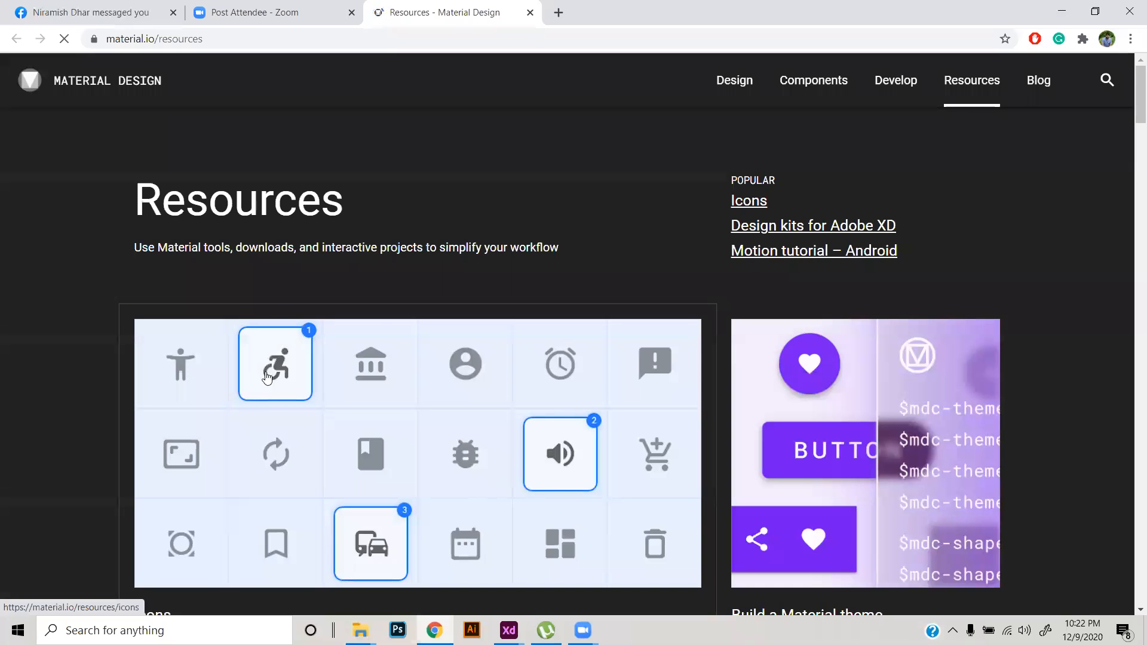
- Download the design kits for Adobe XD as a zip archive from the Material Design Resources page
{"action": "scroll", "coordinate": [603, 399], "scroll_direction": "down", "scroll_amount": 1}
{"action": "scroll", "coordinate": [604, 398], "scroll_direction": "down", "scroll_amount": 2}
{"action": "scroll", "coordinate": [605, 398], "scroll_direction": "up", "scroll_amount": 4}
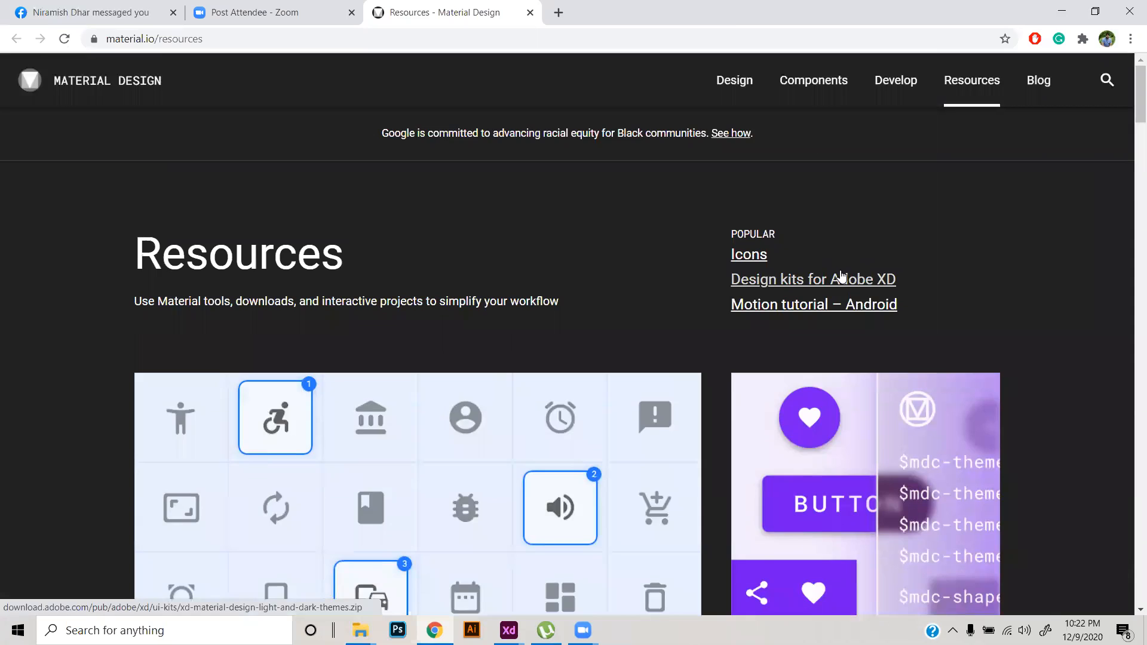
{"action": "left_click", "coordinate": [842, 278]}
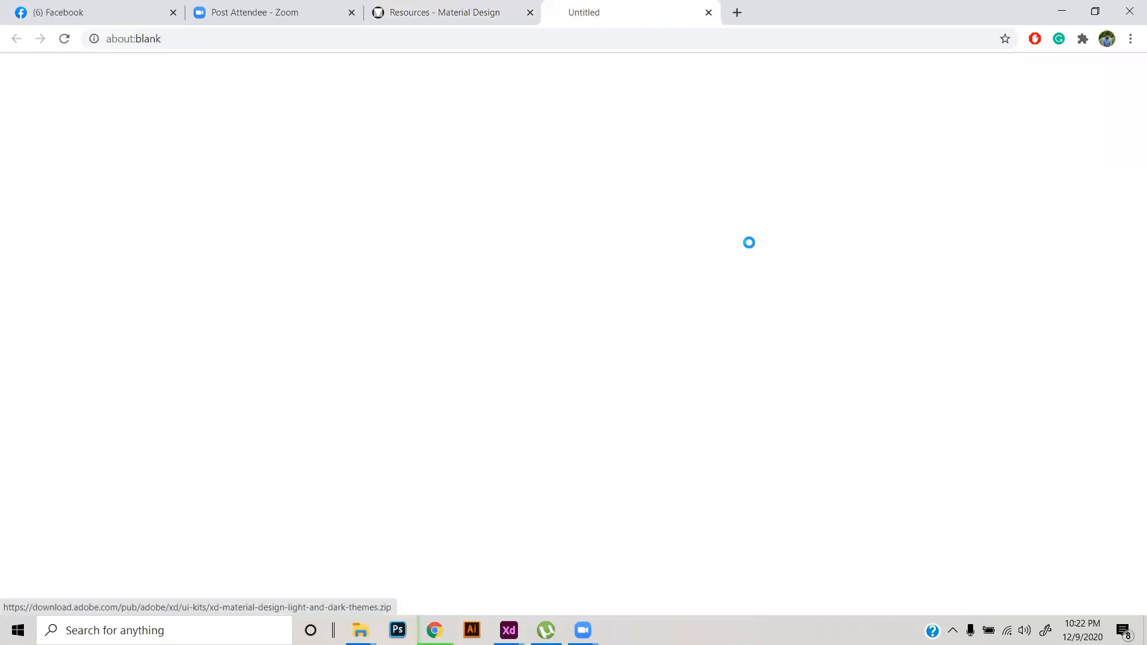
{"action": "left_click", "coordinate": [967, 465]}
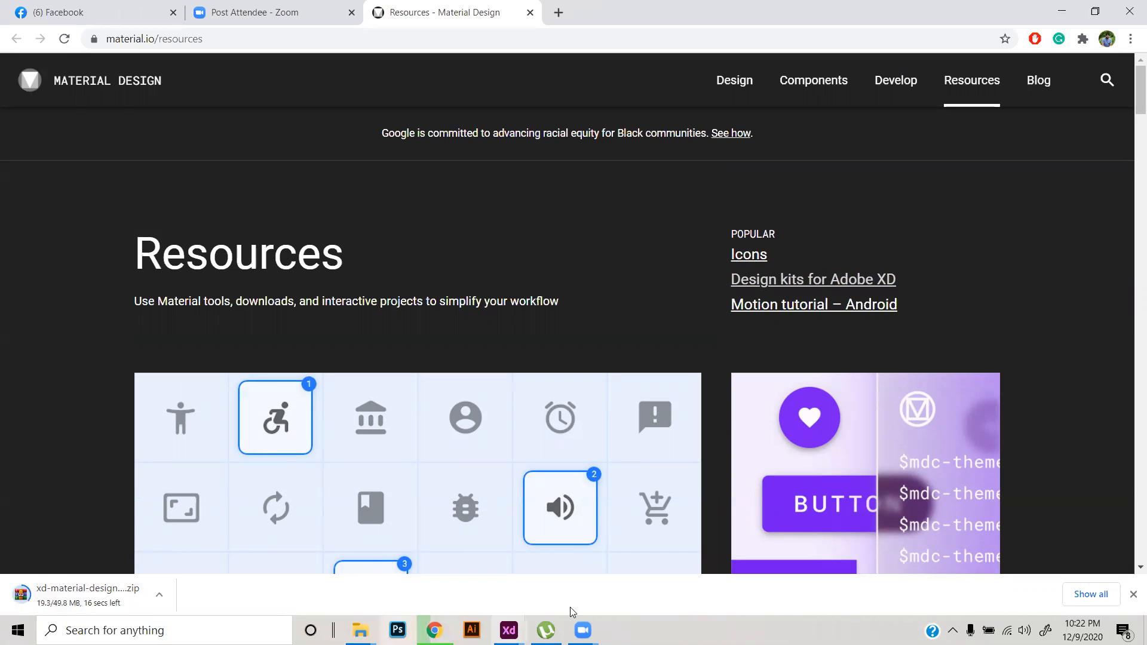
{"action": "mouse_move", "coordinate": [582, 628]}
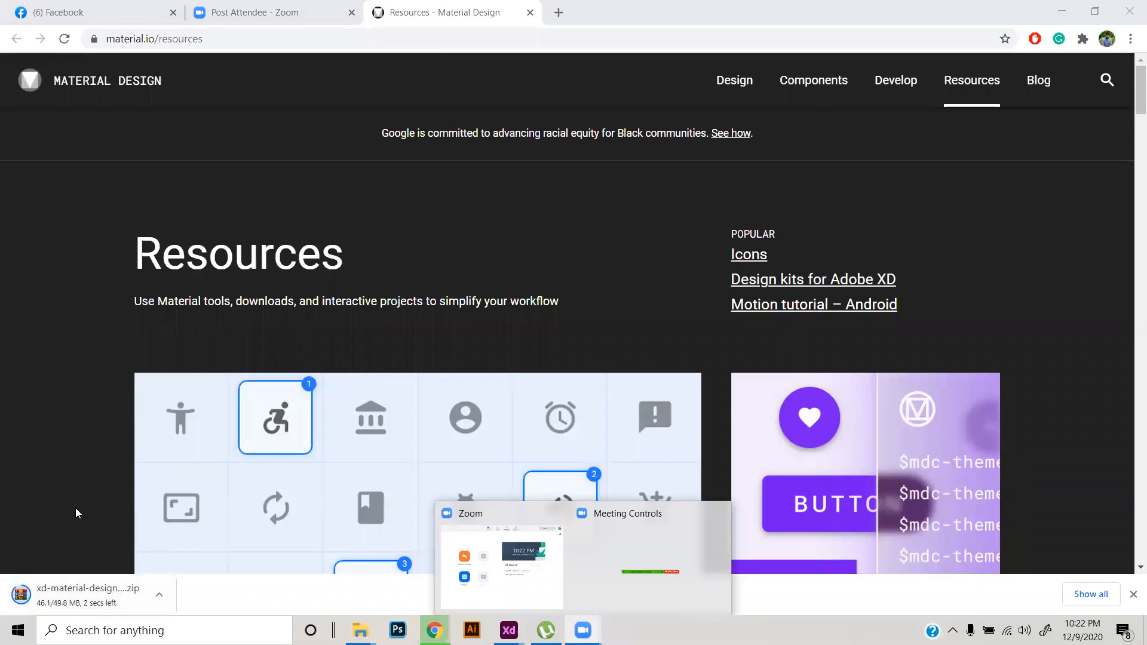
- Open the downloaded kit archive and look inside the [Light Theme] XD-Material-Design 200717.xd file, dismissing the WinRAR licence notices
{"action": "left_click", "coordinate": [66, 595]}
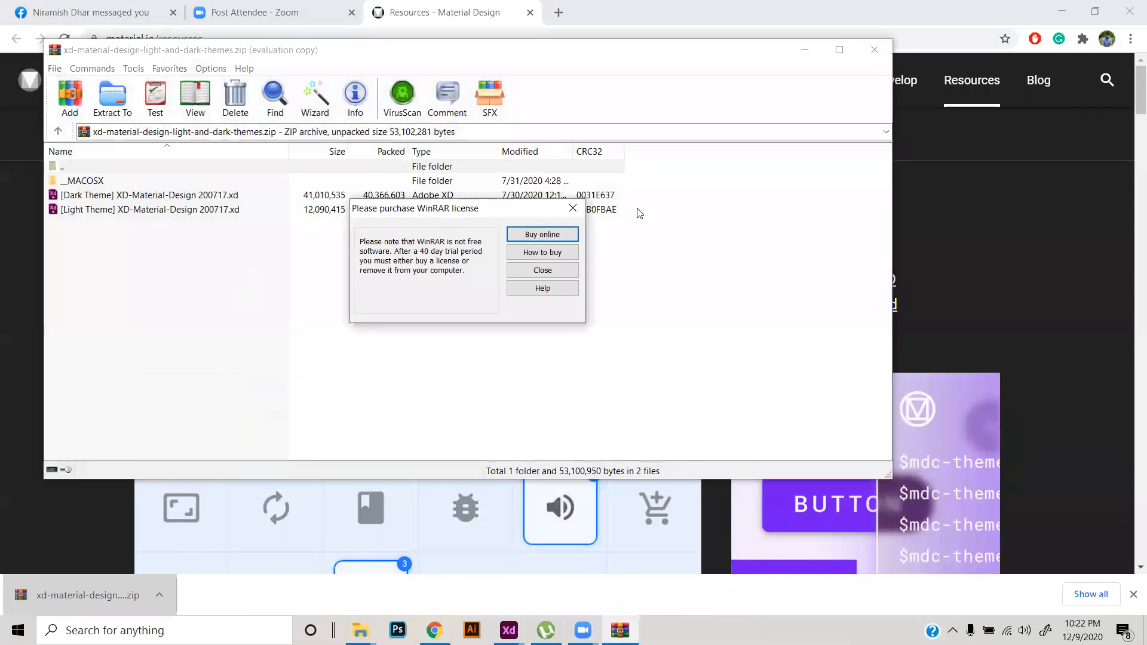
{"action": "left_click", "coordinate": [572, 209]}
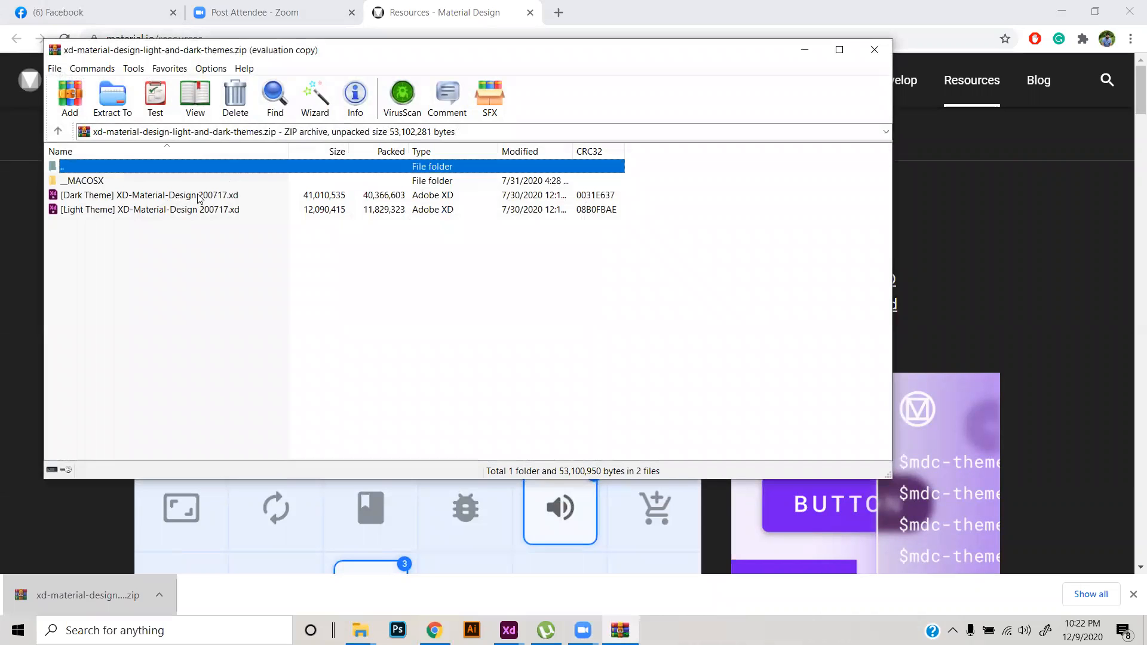
{"action": "double_click", "coordinate": [187, 210]}
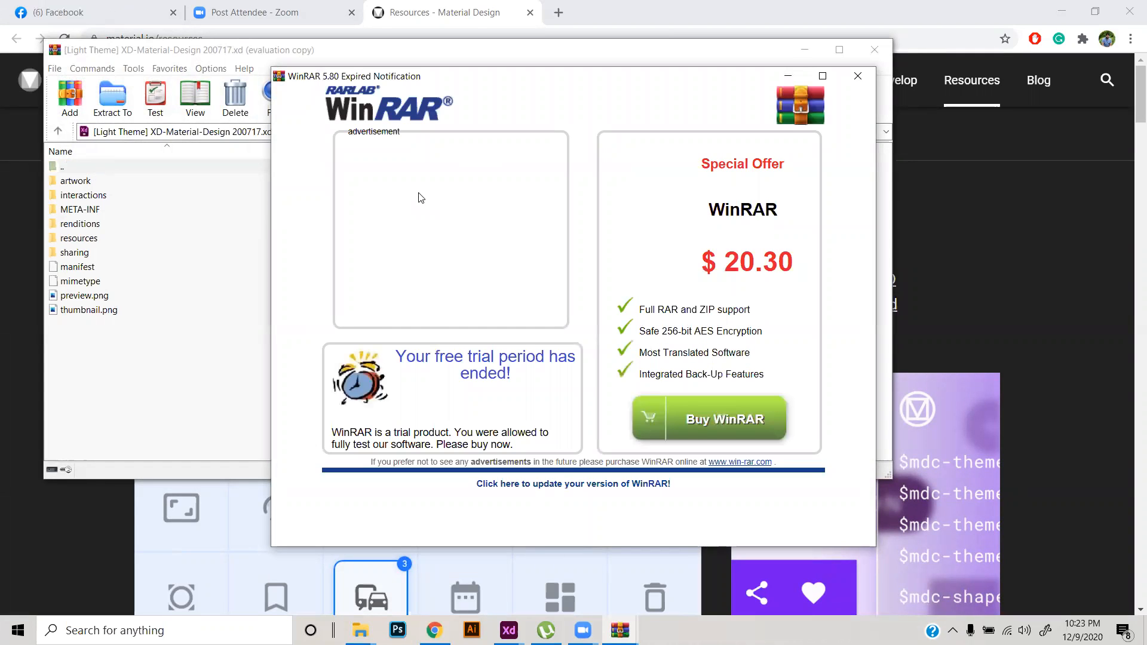
{"action": "left_click", "coordinate": [858, 77]}
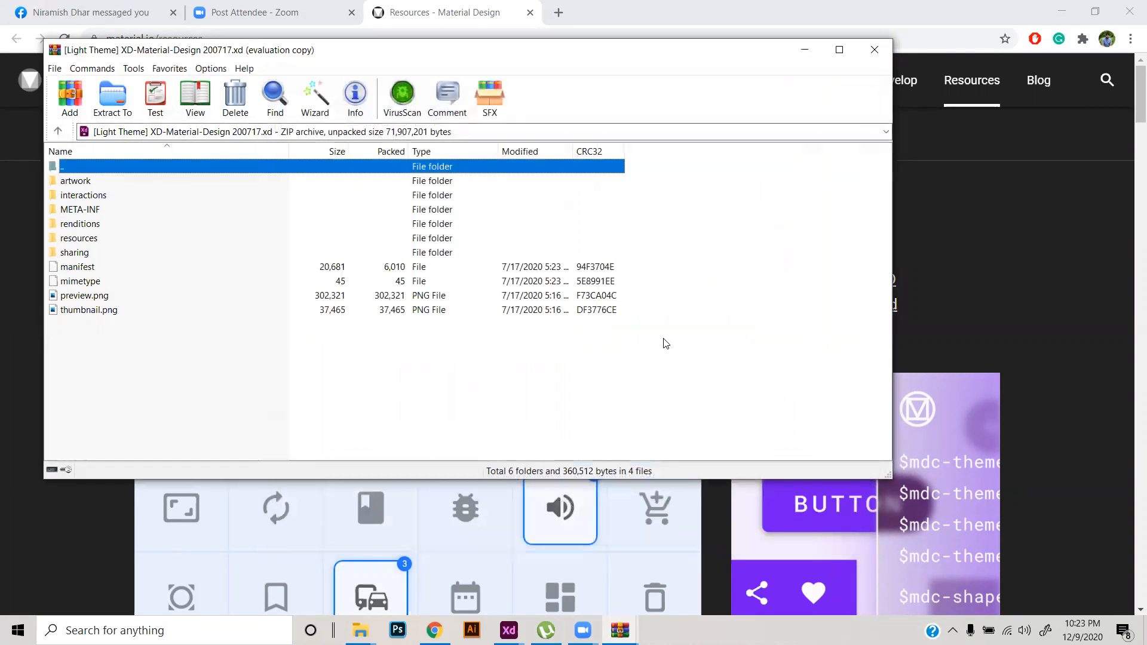
- Try to open the Light Theme XD file from its temporary folder, and close both archive windows
{"action": "left_click", "coordinate": [508, 630]}
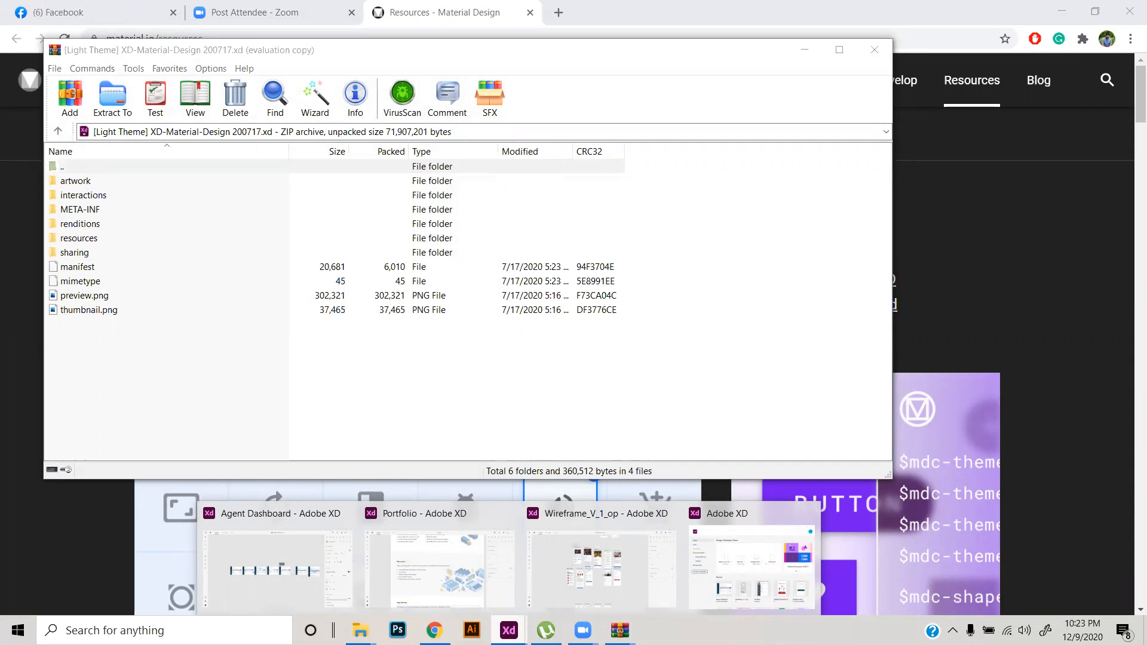
{"action": "left_click", "coordinate": [57, 131]}
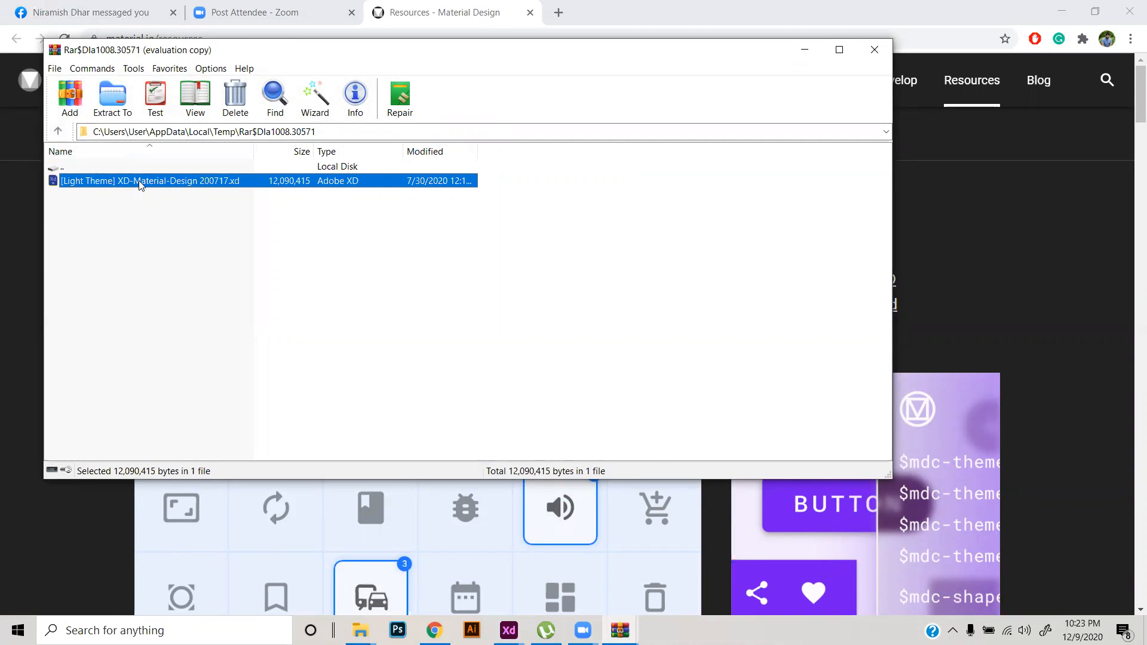
{"action": "double_click", "coordinate": [141, 183]}
{"action": "left_click", "coordinate": [57, 132]}
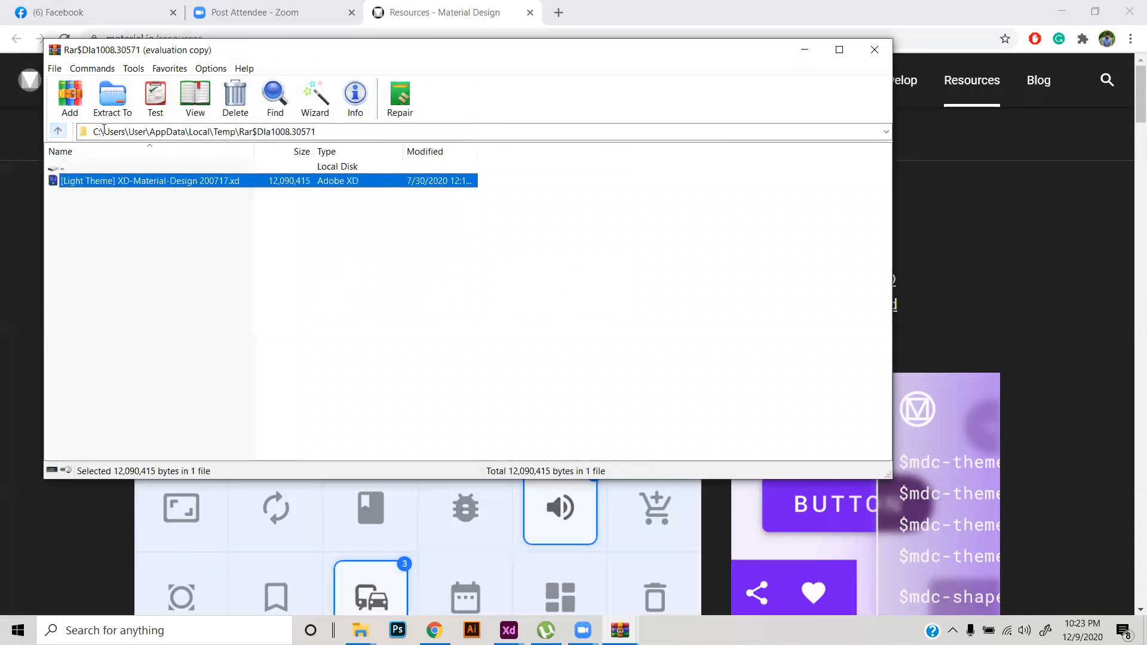
{"action": "left_click", "coordinate": [873, 49]}
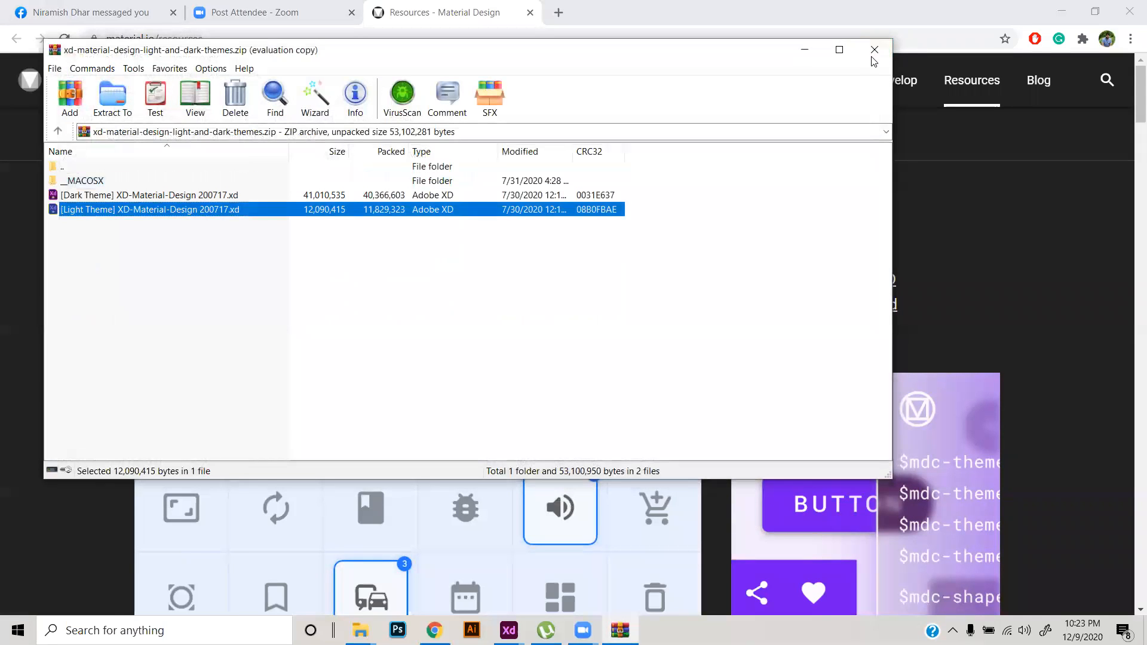
{"action": "left_click", "coordinate": [873, 52]}
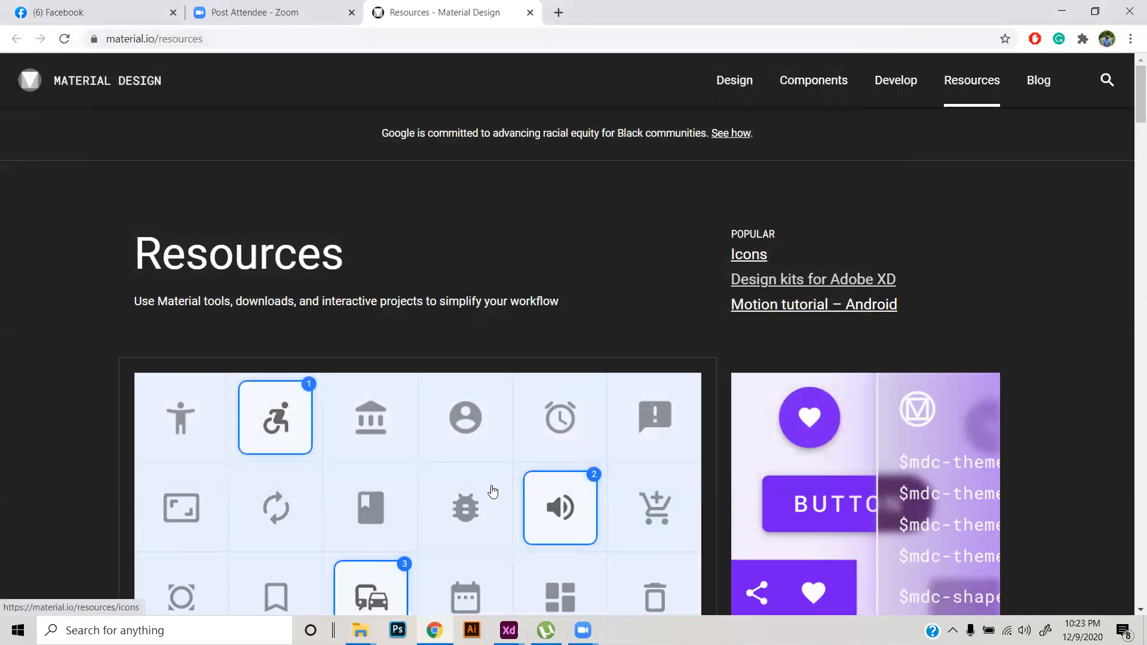
- Download the Adobe XD design kits again, saving them to the Desktop as xd-material-design-light-and-dark-themes (1).zip
{"action": "scroll", "coordinate": [558, 444], "scroll_direction": "down", "scroll_amount": 9}
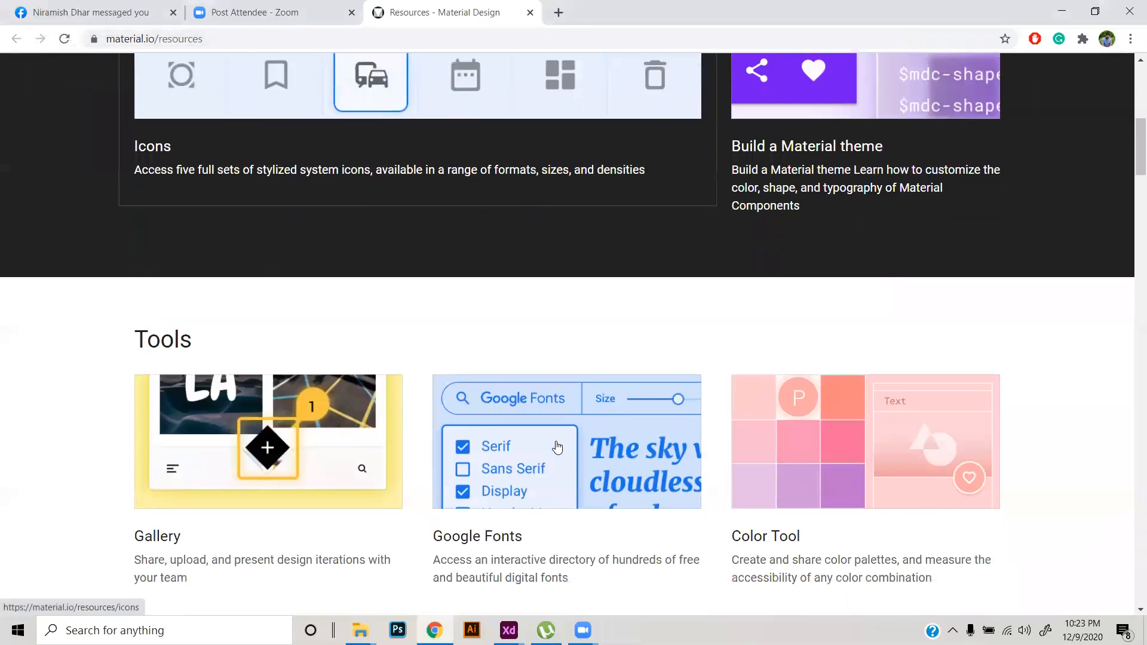
{"action": "scroll", "coordinate": [537, 442], "scroll_direction": "up", "scroll_amount": 10}
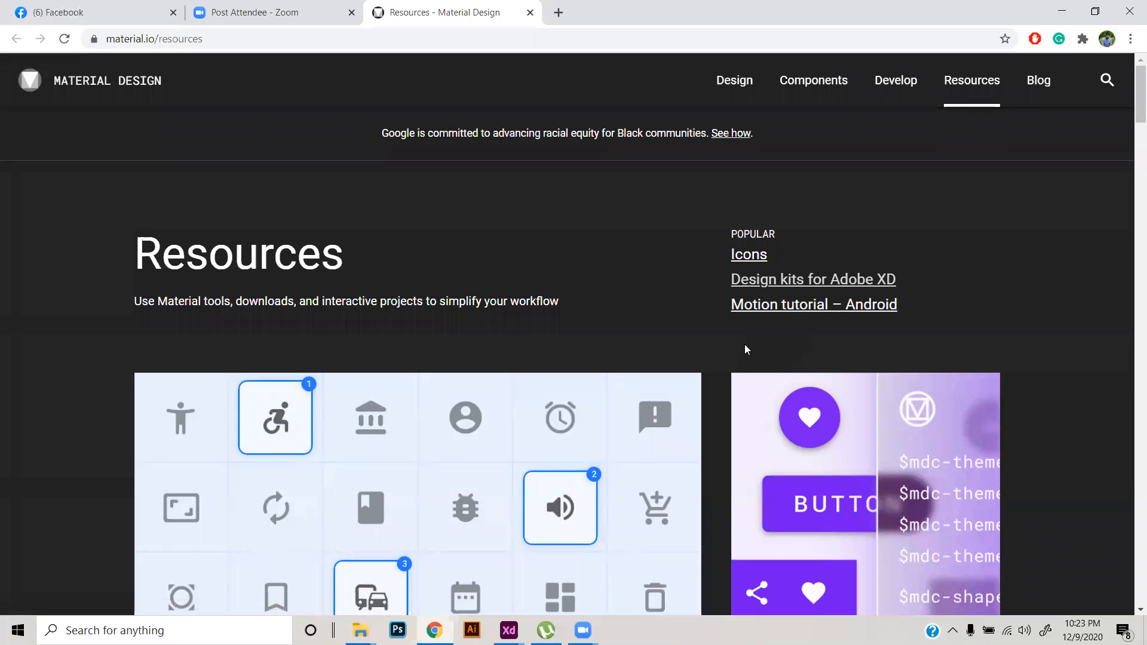
{"action": "left_click", "coordinate": [771, 302]}
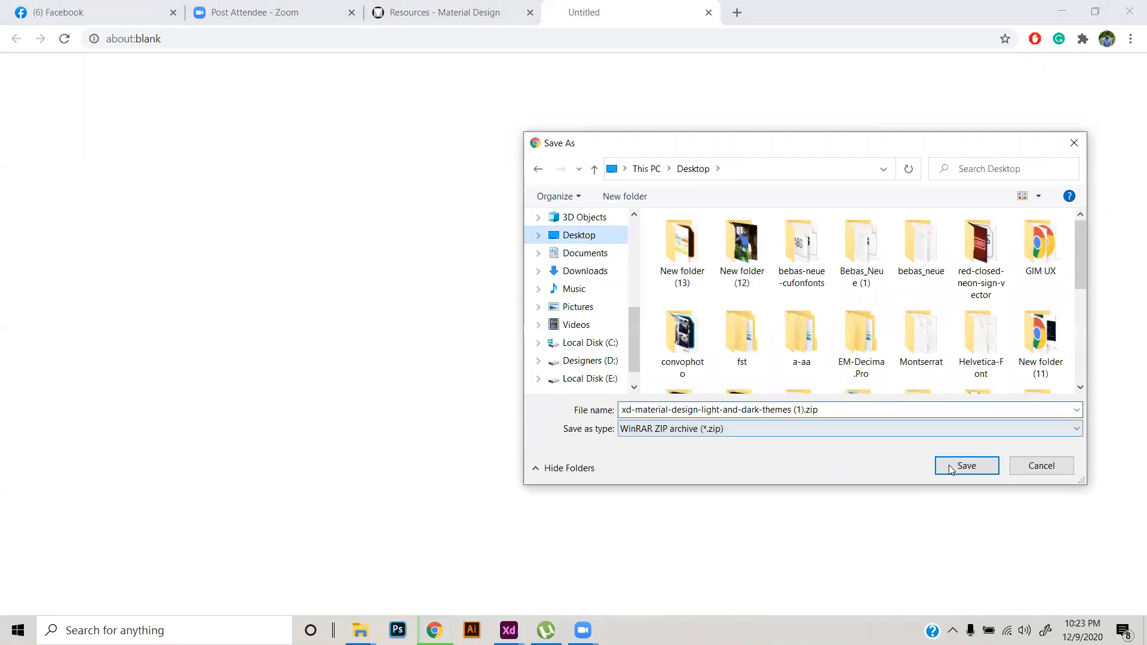
{"action": "key", "text": "Return"}
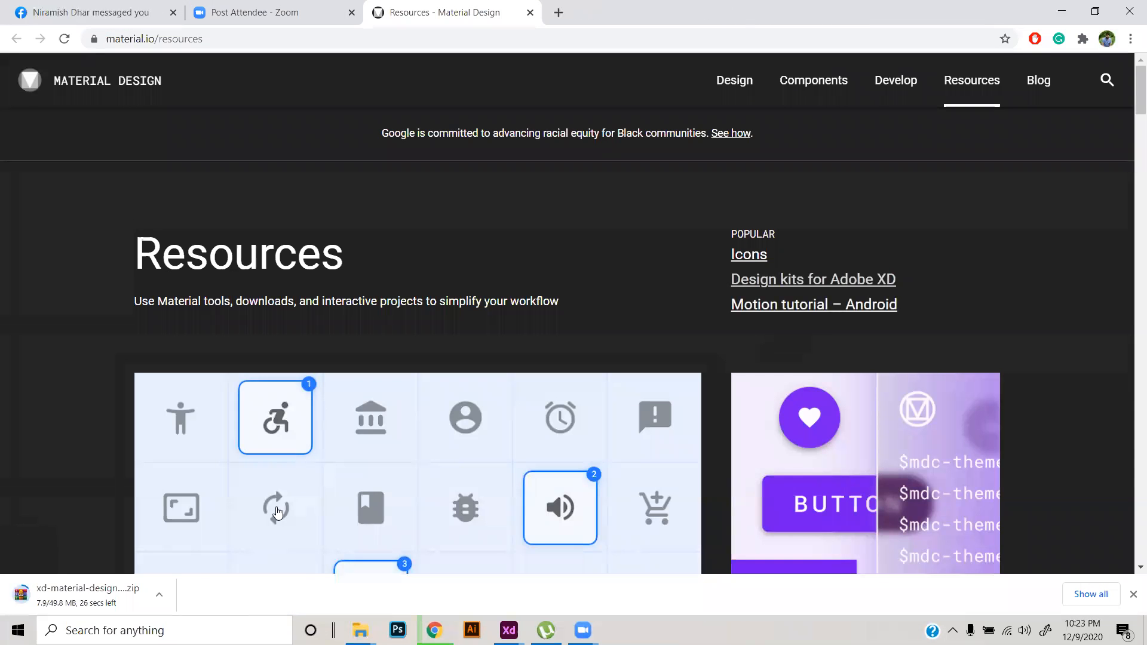
{"action": "scroll", "coordinate": [673, 438], "scroll_direction": "down", "scroll_amount": 5}
- Switch to the Wireframe_V_1_op document in Adobe XD, request more UI kits, and view their web page in Chrome
{"action": "mouse_move", "coordinate": [508, 631]}
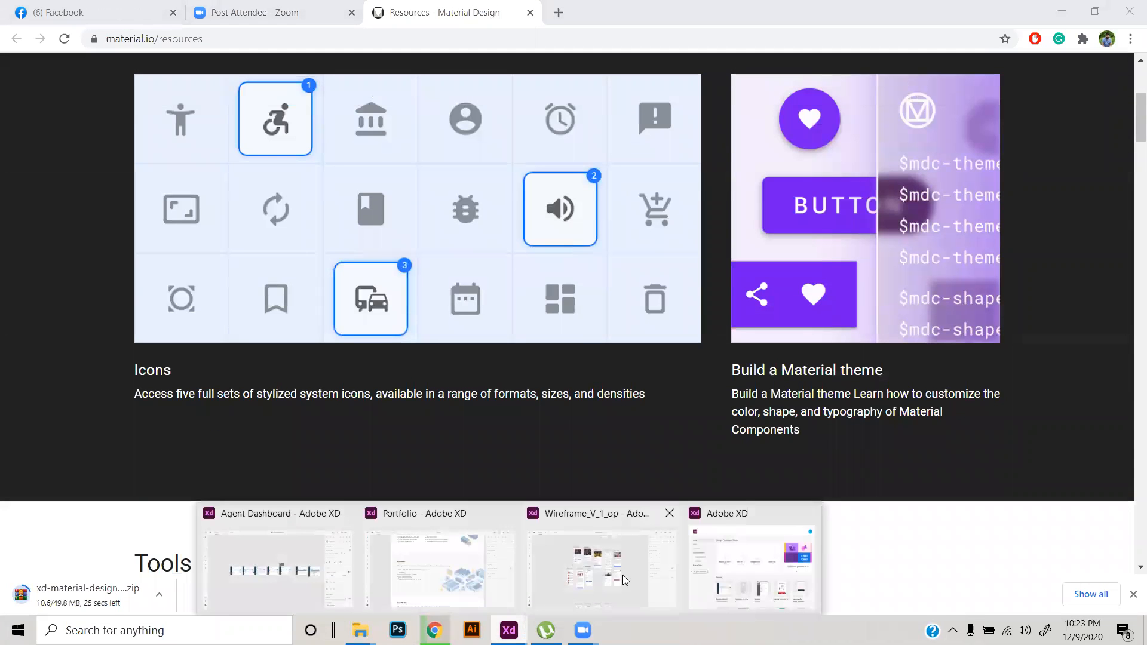
{"action": "left_click", "coordinate": [556, 580]}
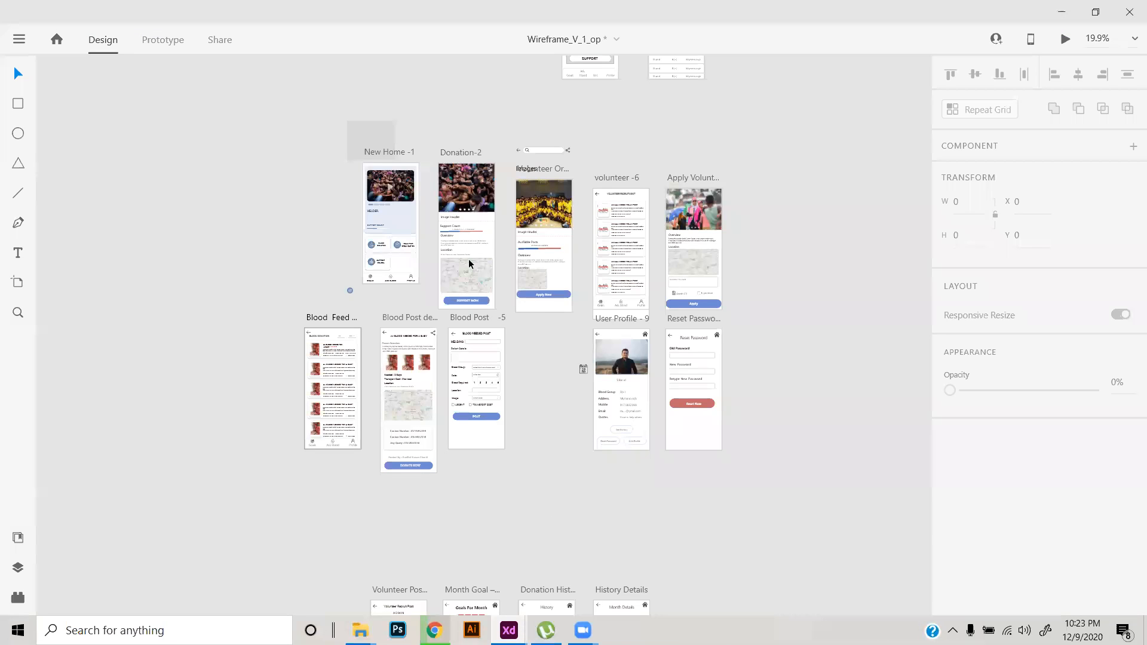
{"action": "left_click", "coordinate": [58, 42]}
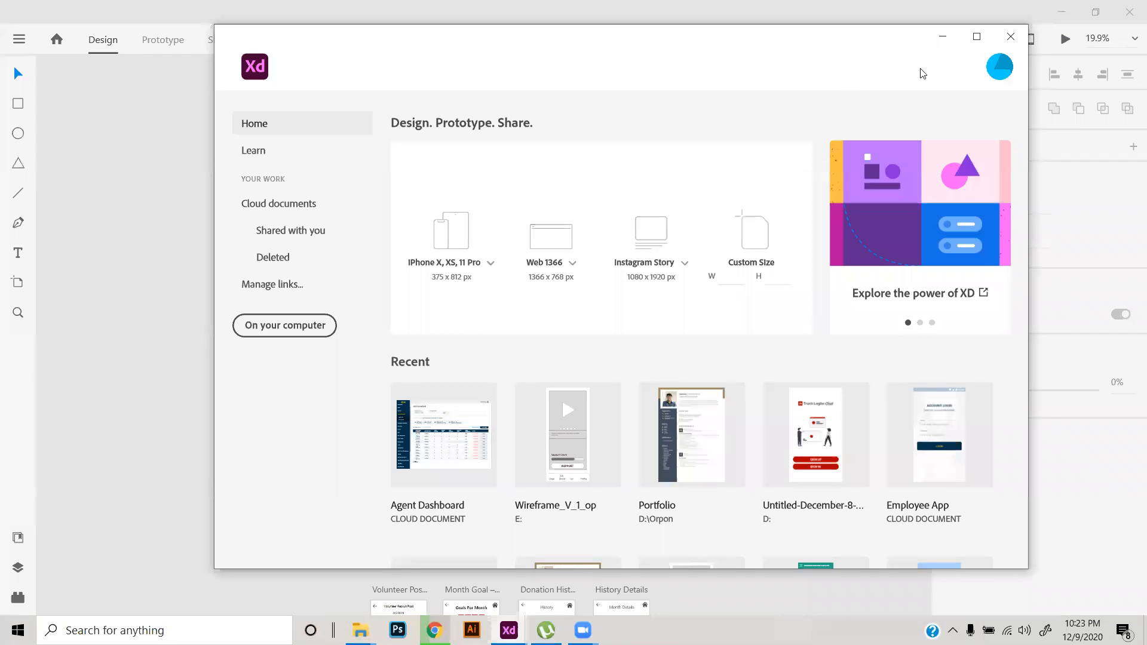
{"action": "left_click", "coordinate": [1010, 36]}
{"action": "left_click", "coordinate": [19, 45]}
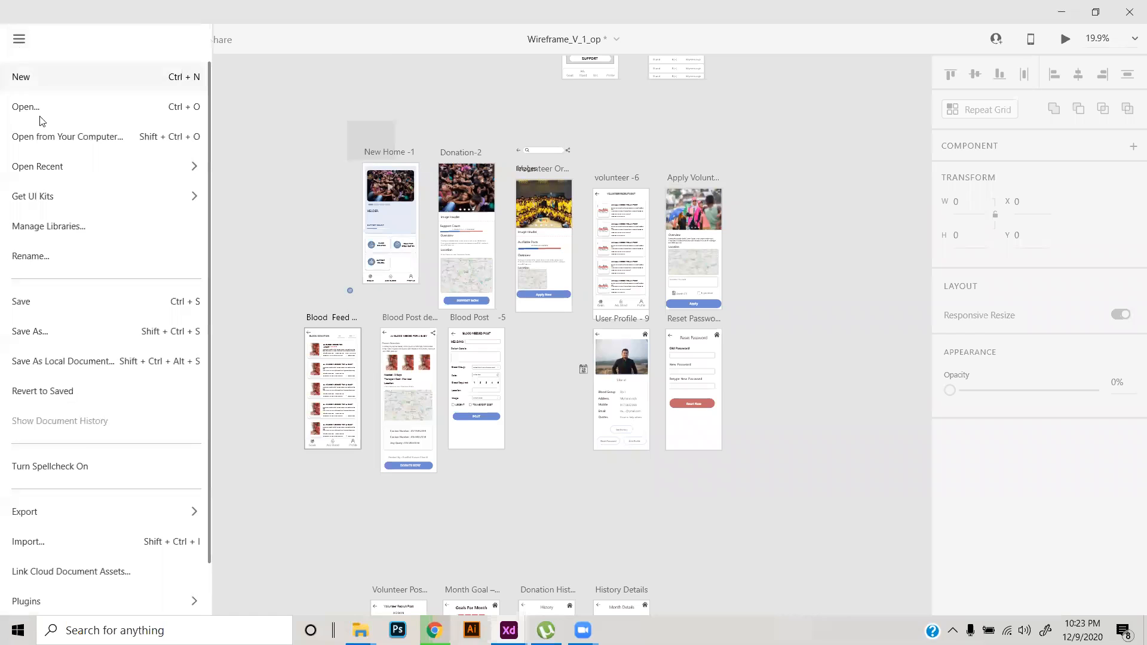
{"action": "mouse_move", "coordinate": [88, 525]}
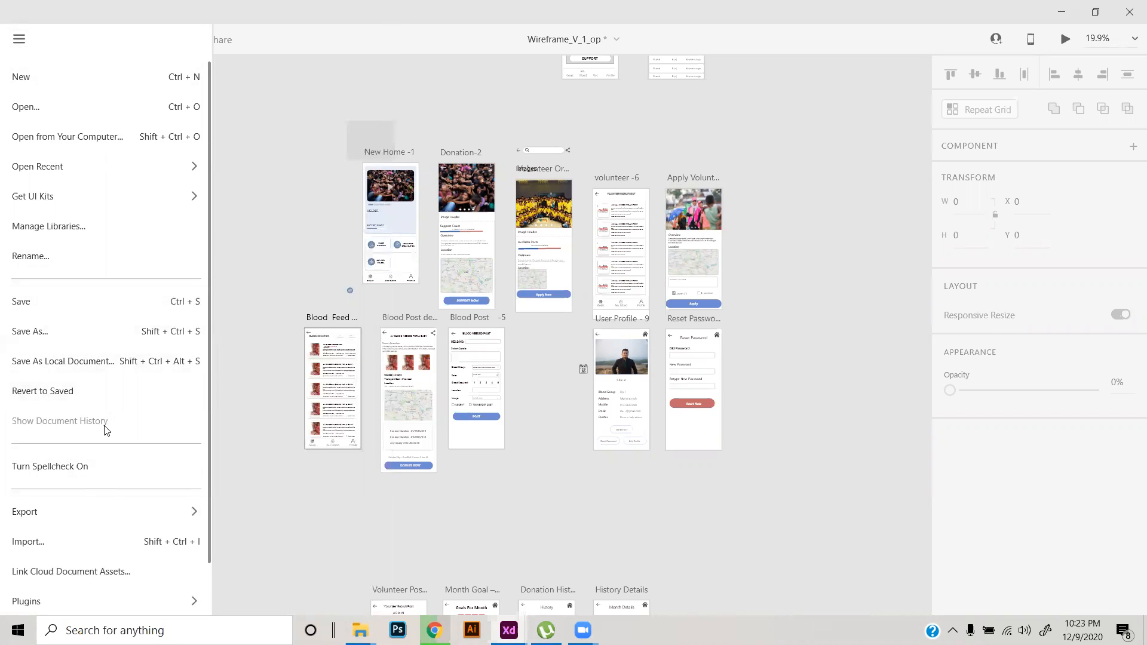
{"action": "mouse_move", "coordinate": [139, 200]}
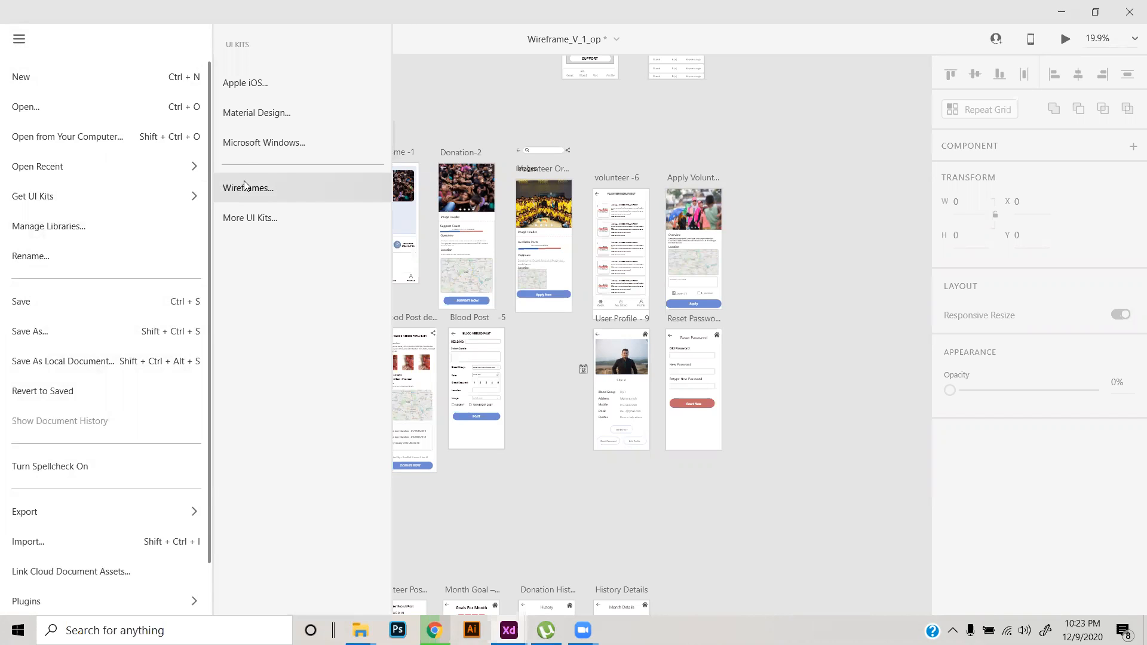
{"action": "left_click", "coordinate": [240, 225]}
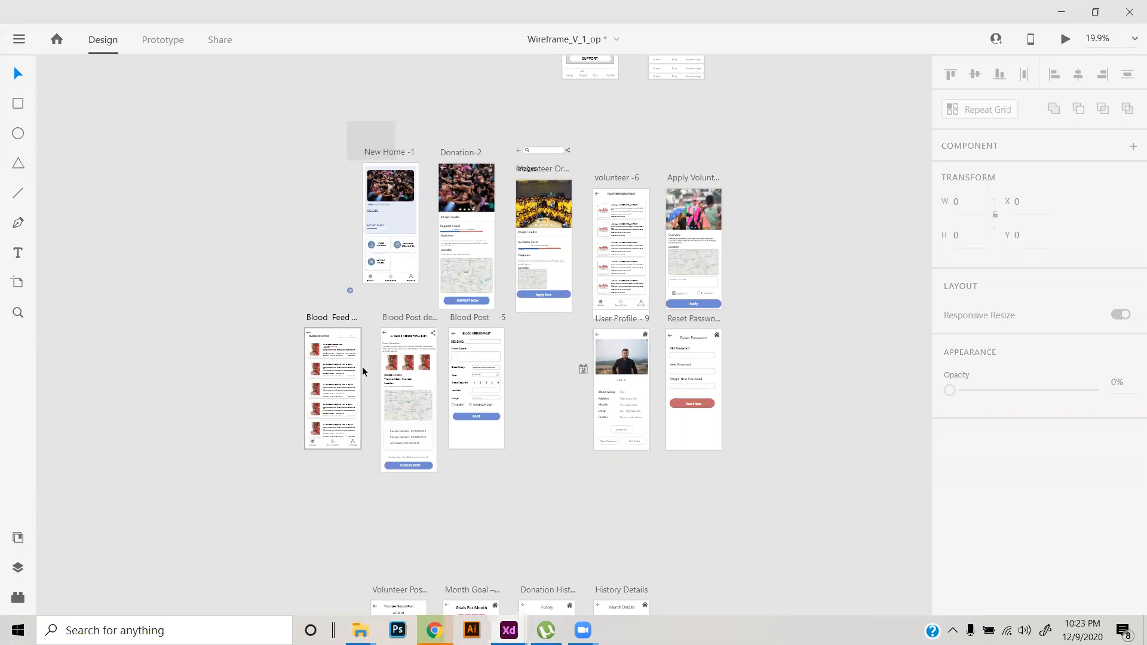
{"action": "left_click", "coordinate": [434, 630]}
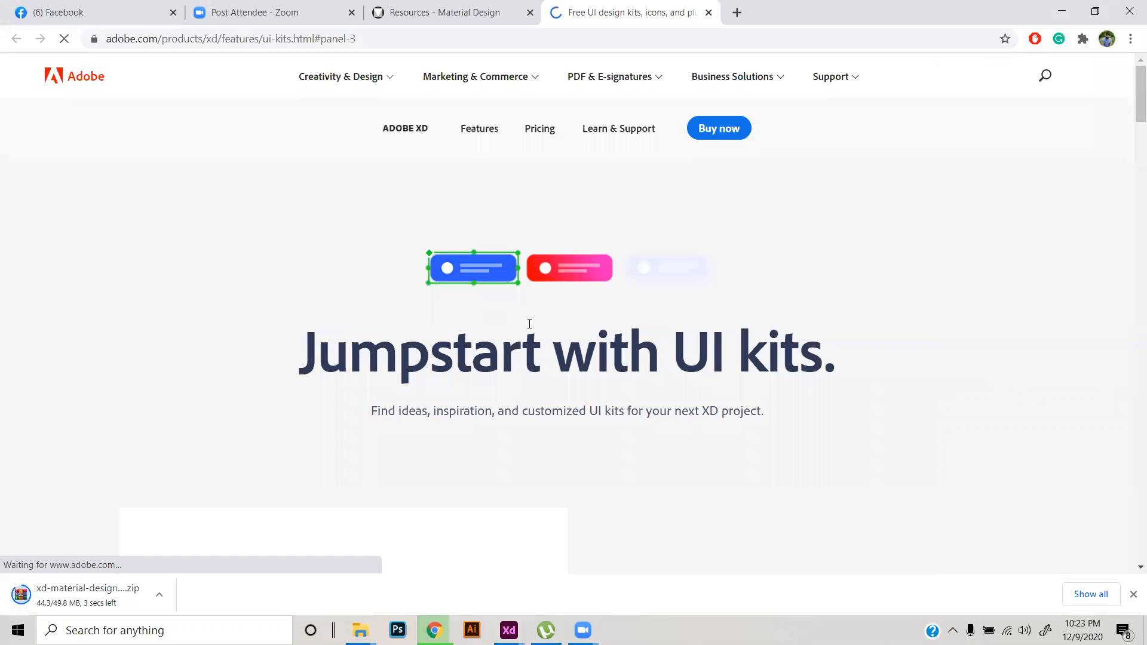
- Look through the platform kits offered on Adobe's UI kits page, from Apple Design down to Bootstrap
{"action": "scroll", "coordinate": [529, 323], "scroll_direction": "down", "scroll_amount": 7}
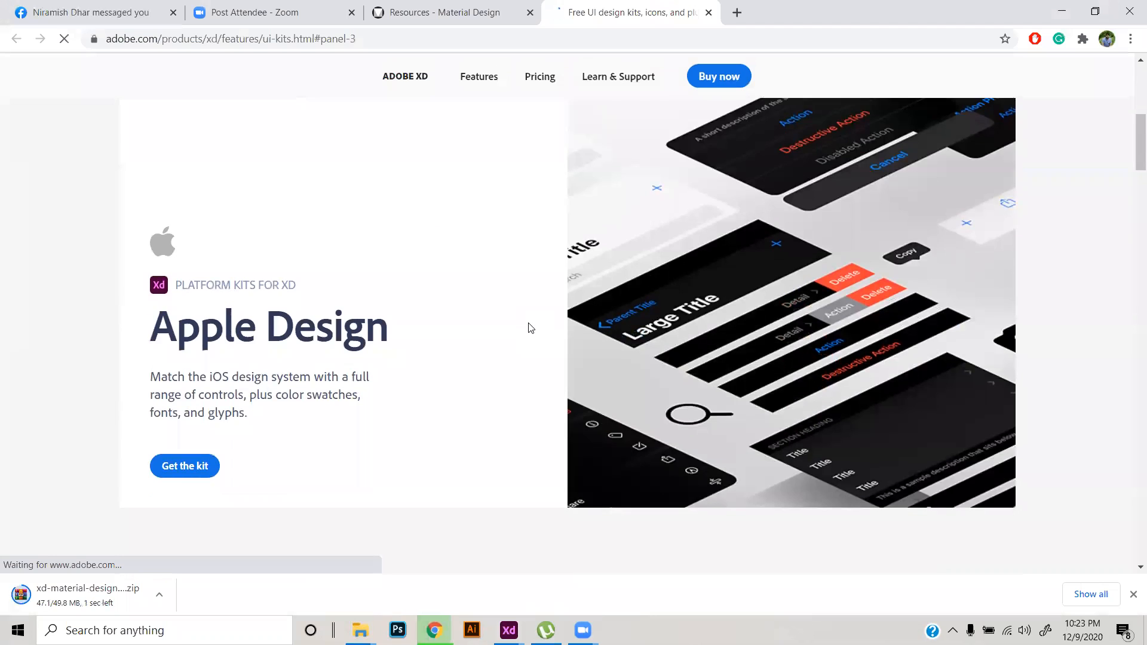
{"action": "scroll", "coordinate": [529, 327], "scroll_direction": "down", "scroll_amount": 6}
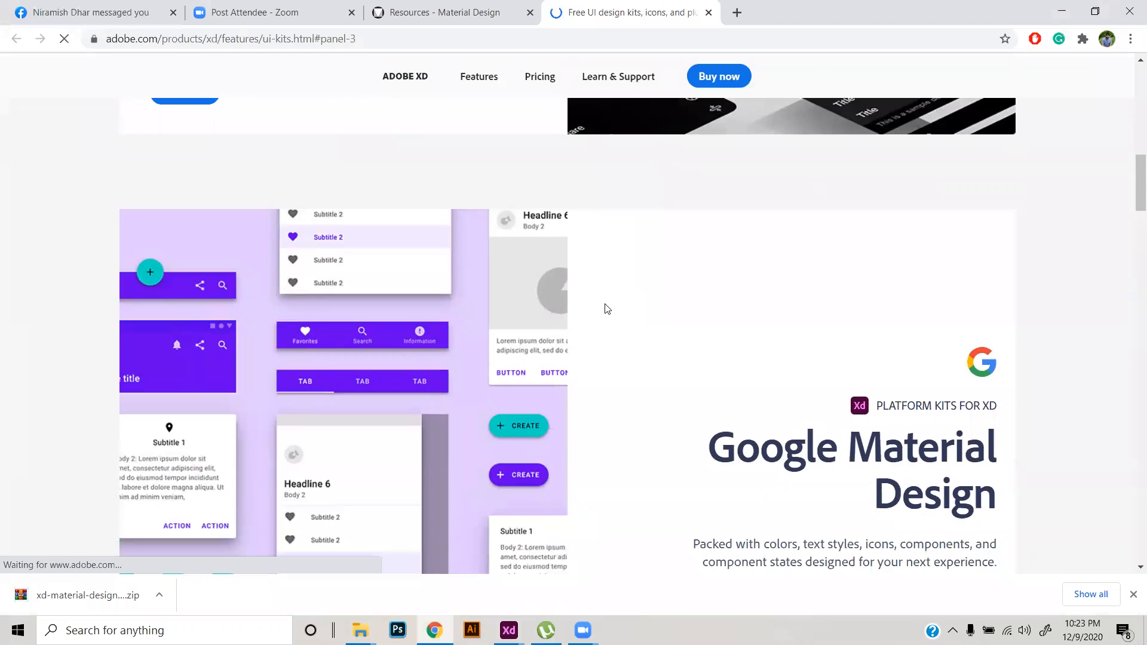
{"action": "scroll", "coordinate": [597, 310], "scroll_direction": "down", "scroll_amount": 2}
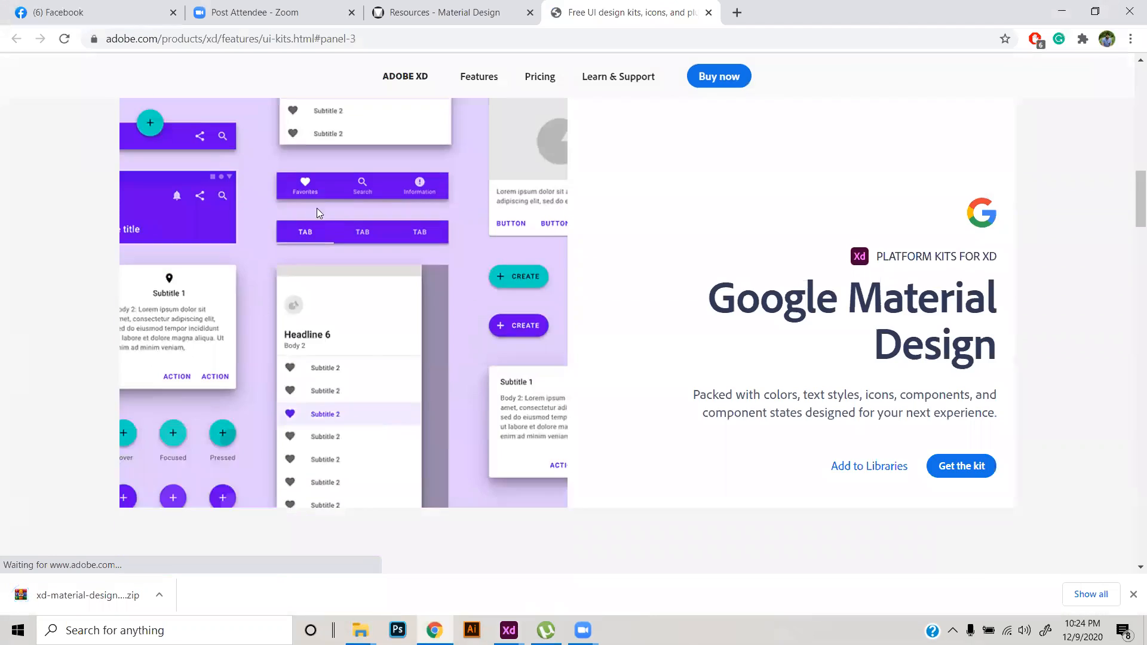
{"action": "scroll", "coordinate": [430, 257], "scroll_direction": "down", "scroll_amount": 6}
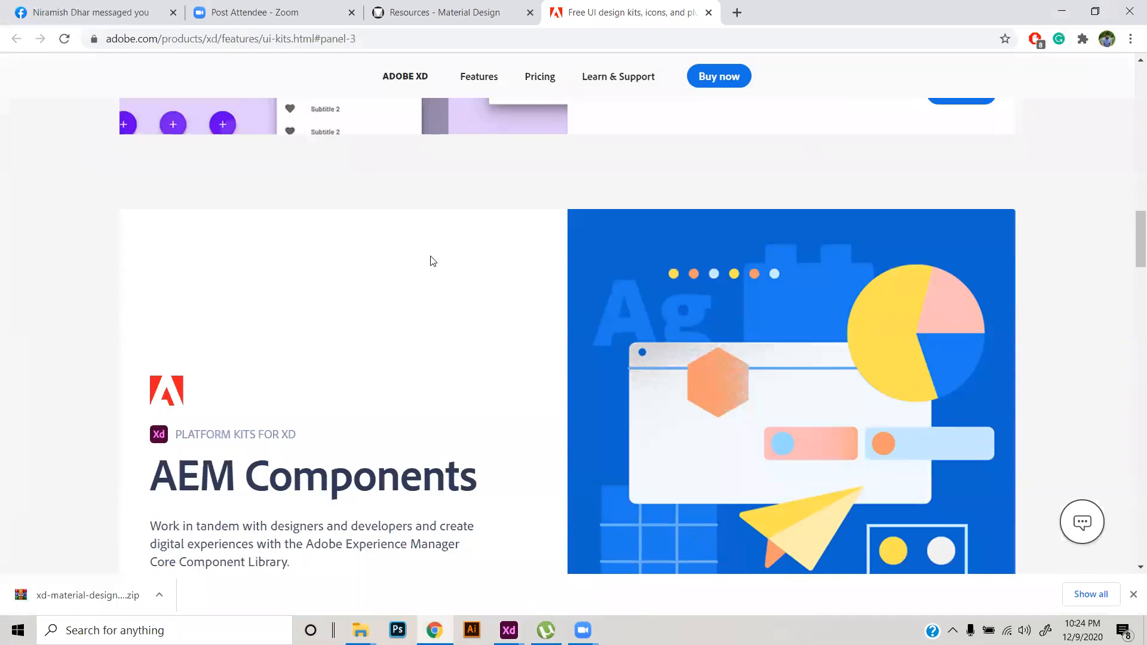
{"action": "scroll", "coordinate": [433, 261], "scroll_direction": "down", "scroll_amount": 9}
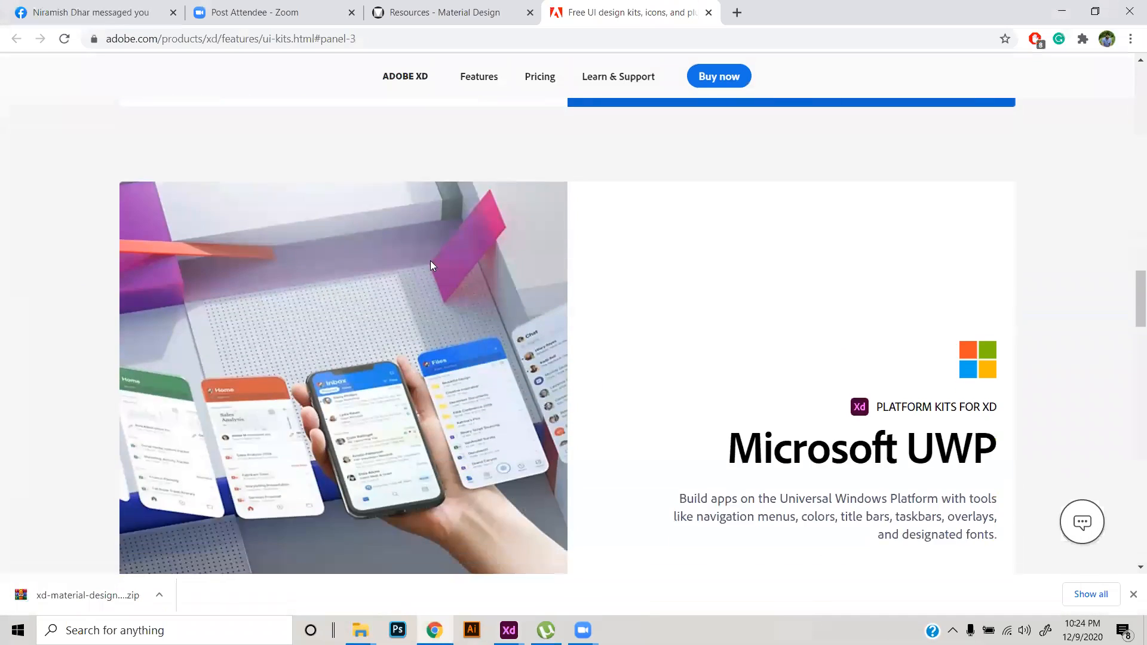
{"action": "scroll", "coordinate": [430, 265], "scroll_direction": "down", "scroll_amount": 2}
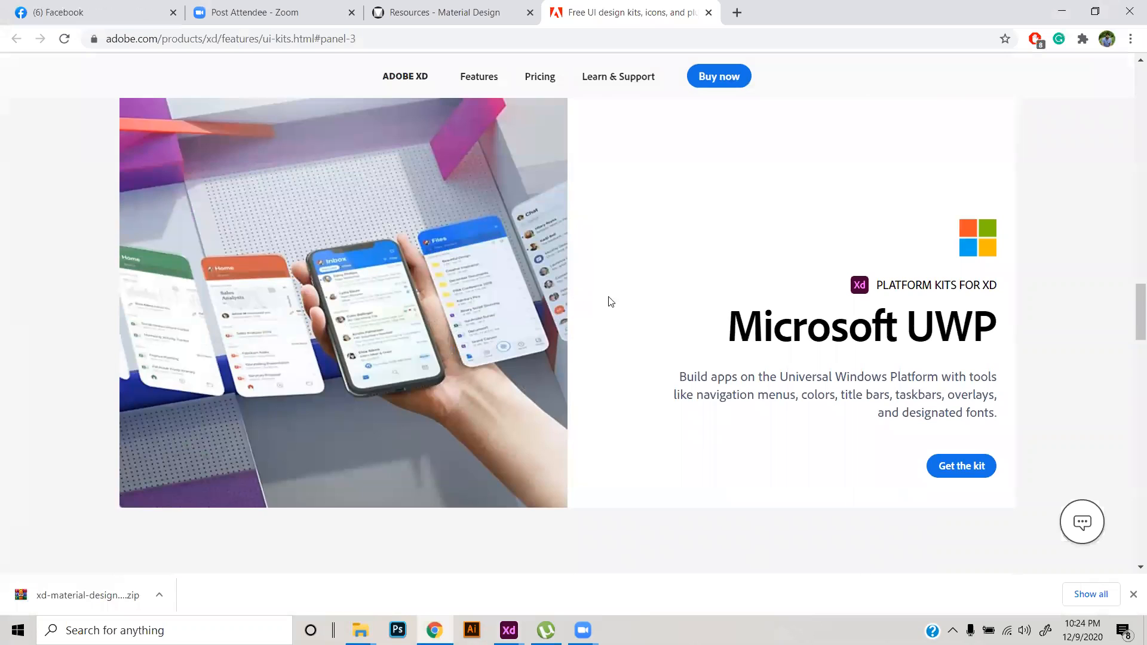
{"action": "scroll", "coordinate": [611, 302], "scroll_direction": "down", "scroll_amount": 13}
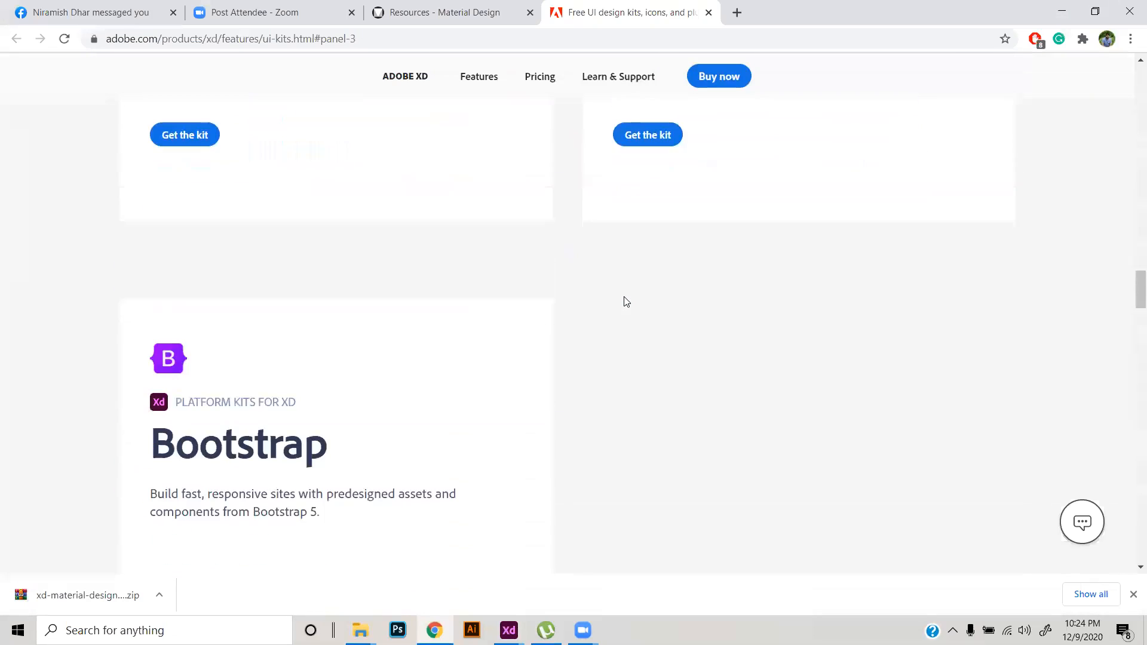
- Locate the downloaded xd-material-design-light-and-dark-themes (1).zip on the Desktop and extract it into a folder of the same name
{"action": "right_click", "coordinate": [114, 596]}
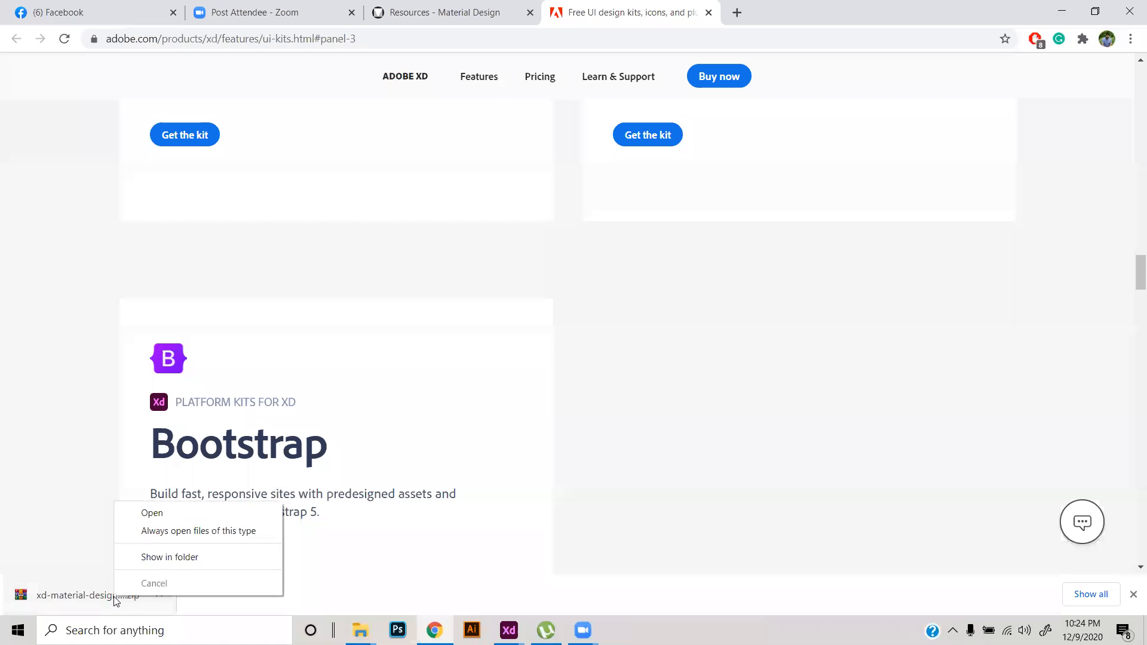
{"action": "left_click", "coordinate": [191, 552]}
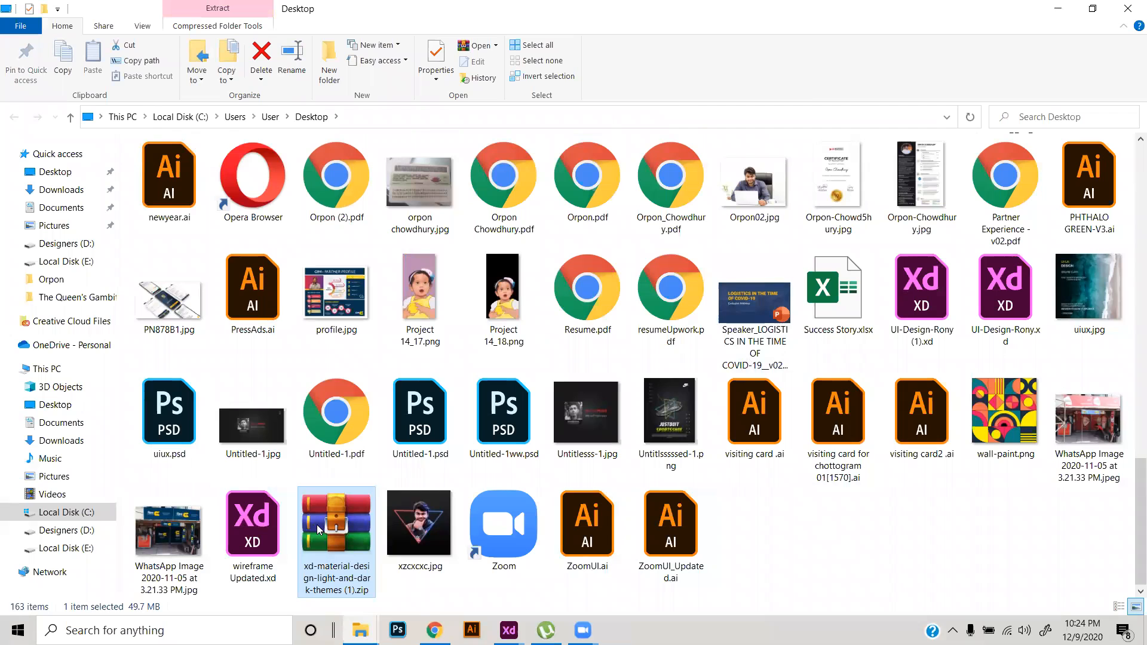
{"action": "right_click", "coordinate": [319, 529]}
{"action": "left_click", "coordinate": [303, 286]}
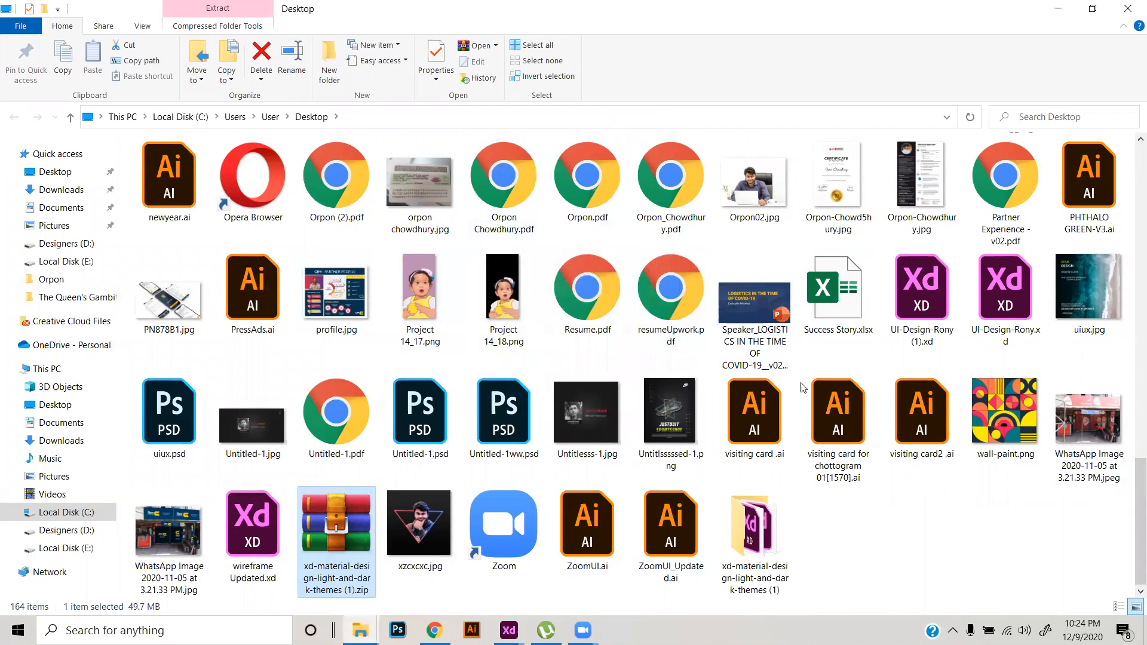
- Search the Desktop for the extracted kit folder, checking inside xd-resources-wireframekits-ui and returning to the Desktop
{"action": "left_click", "coordinate": [760, 513]}
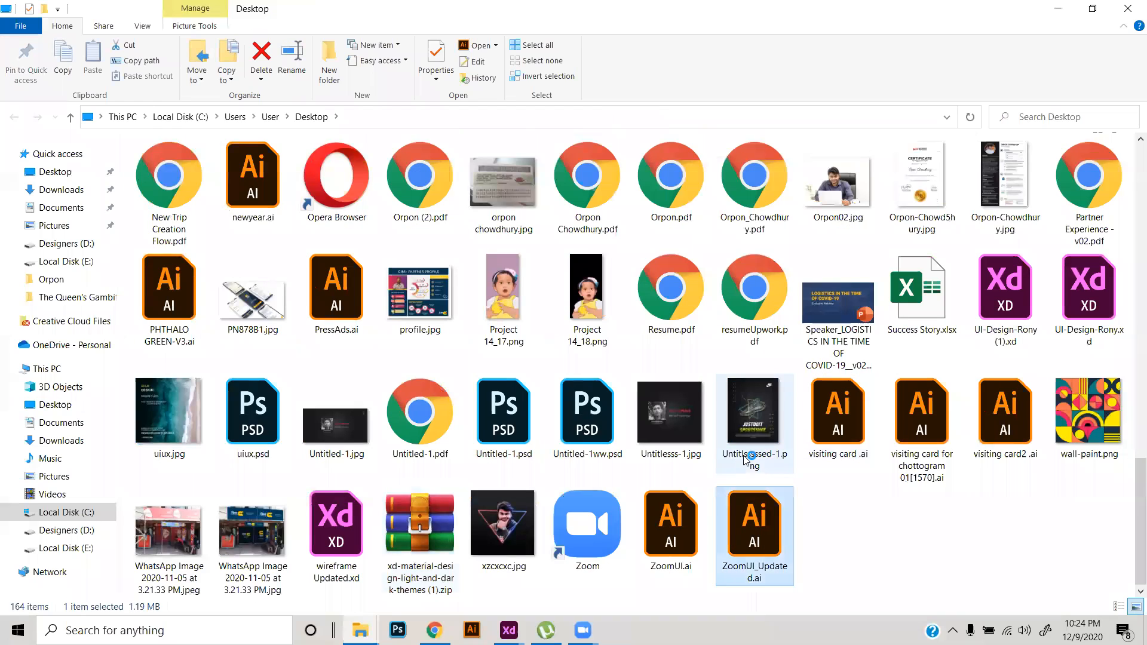
{"action": "scroll", "coordinate": [979, 366], "scroll_direction": "up", "scroll_amount": 10}
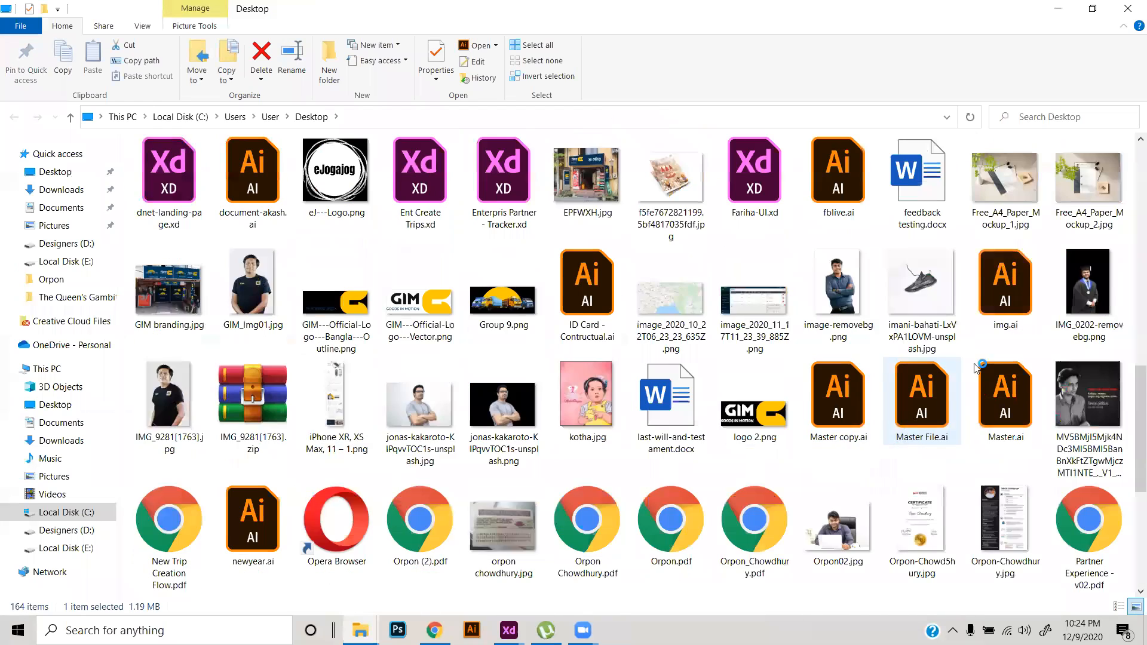
{"action": "scroll", "coordinate": [1005, 323], "scroll_direction": "up", "scroll_amount": 2}
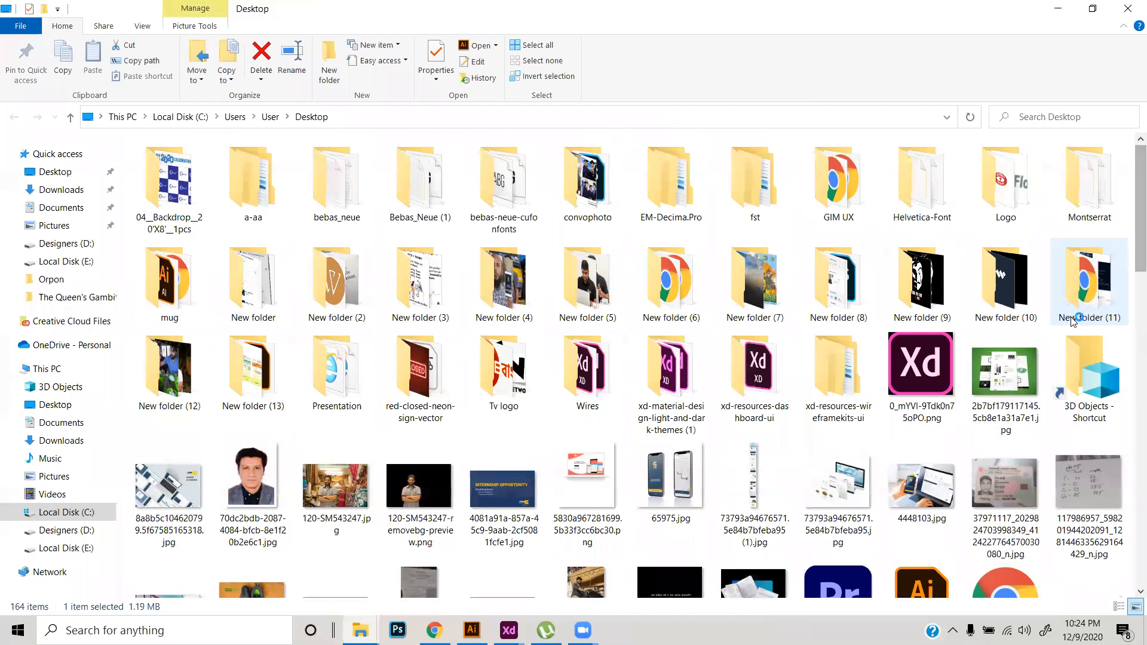
{"action": "left_click_drag", "start_coordinate": [1138, 221], "coordinate": [1120, 544]}
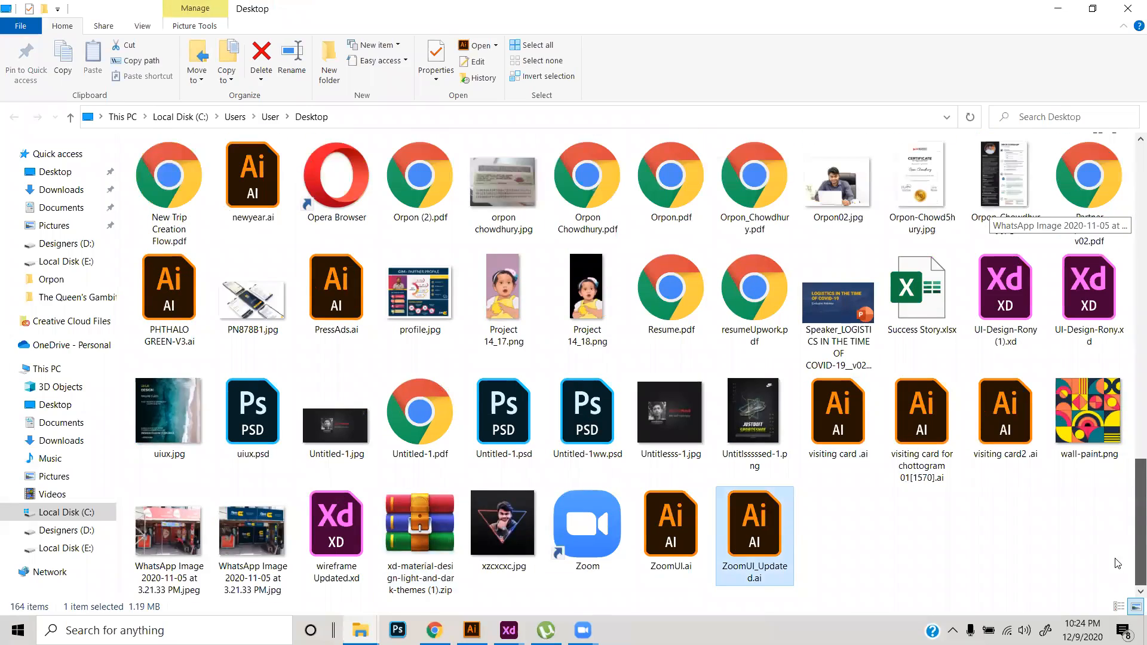
{"action": "scroll", "coordinate": [1114, 555], "scroll_direction": "up", "scroll_amount": 10}
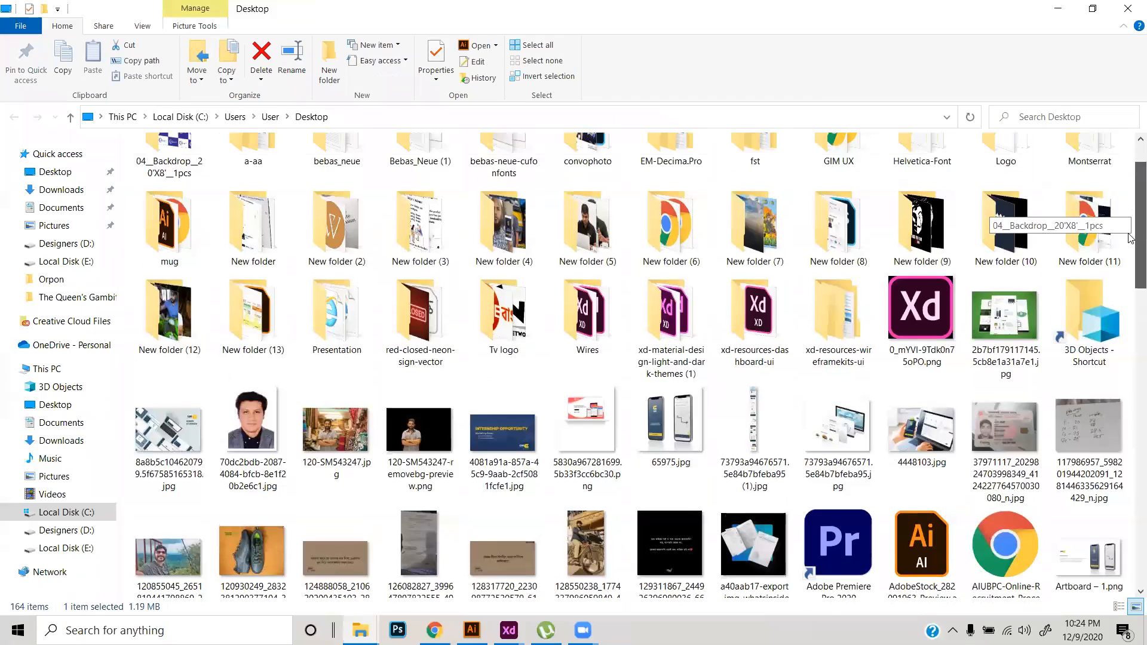
{"action": "double_click", "coordinate": [839, 332]}
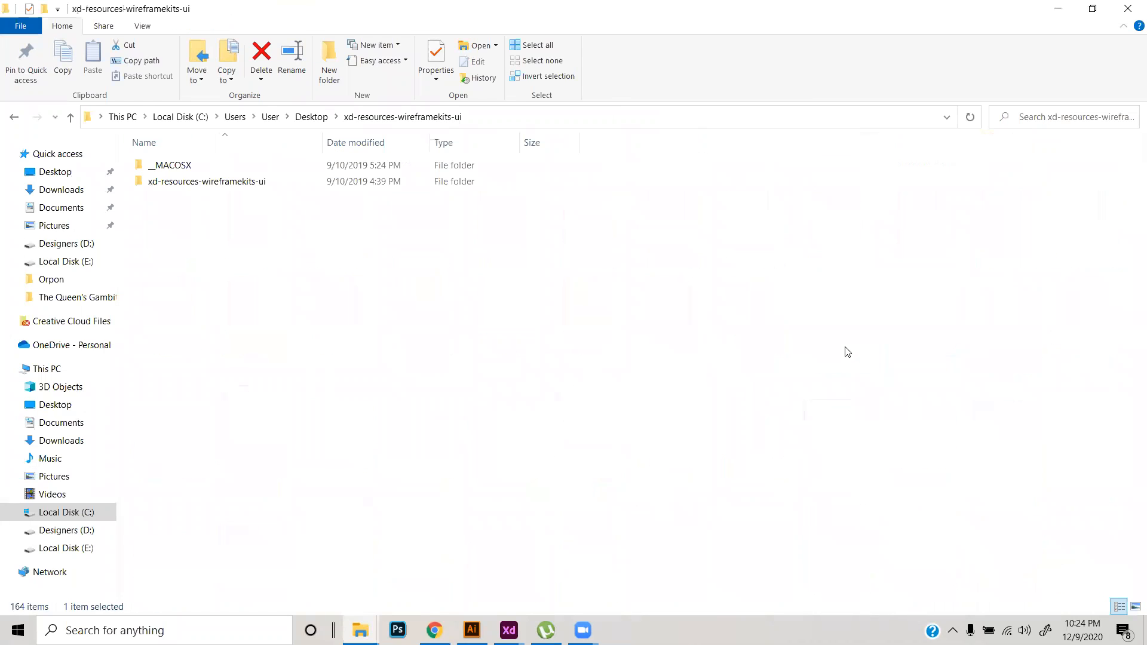
{"action": "left_click", "coordinate": [15, 117]}
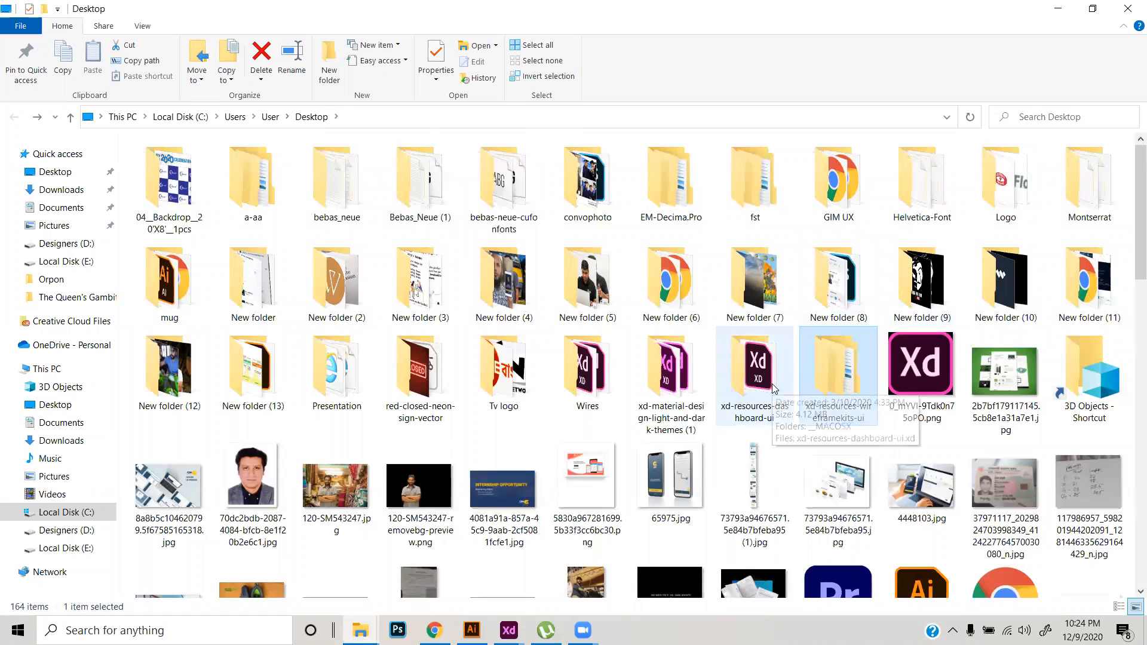
- Open the [Light Theme] XD-Material-Design 200717 file from the xd-material-design-light-and-dark-themes (1) folder and maximize its window
{"action": "left_click", "coordinate": [774, 389]}
{"action": "left_click", "coordinate": [674, 415]}
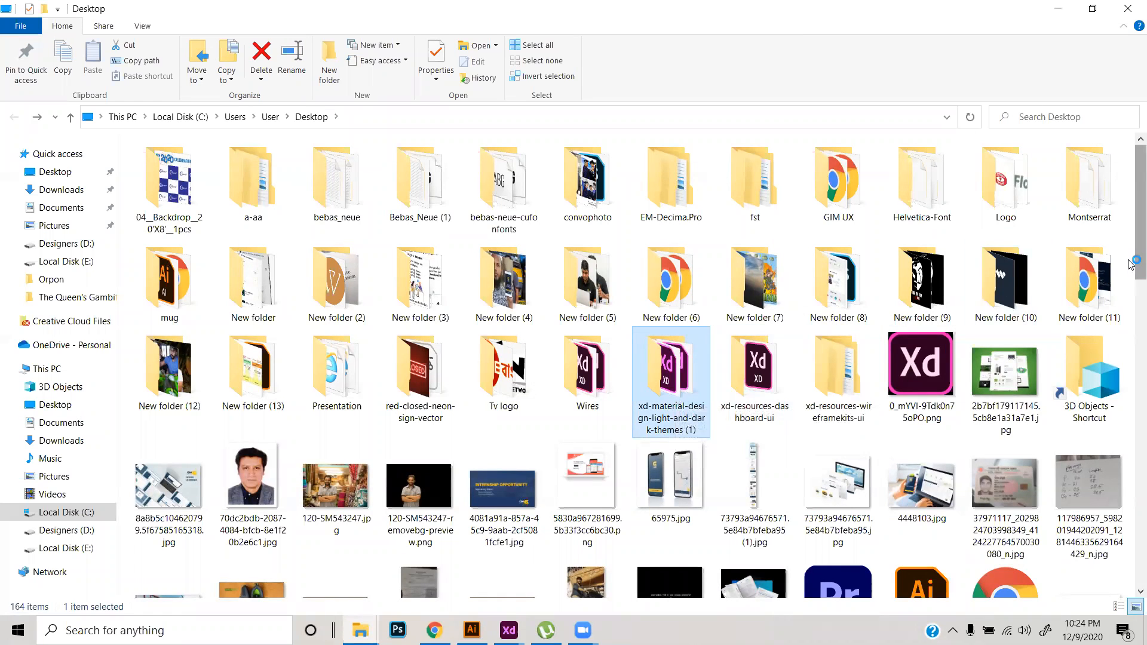
{"action": "scroll", "coordinate": [1131, 237], "scroll_direction": "down", "scroll_amount": 10}
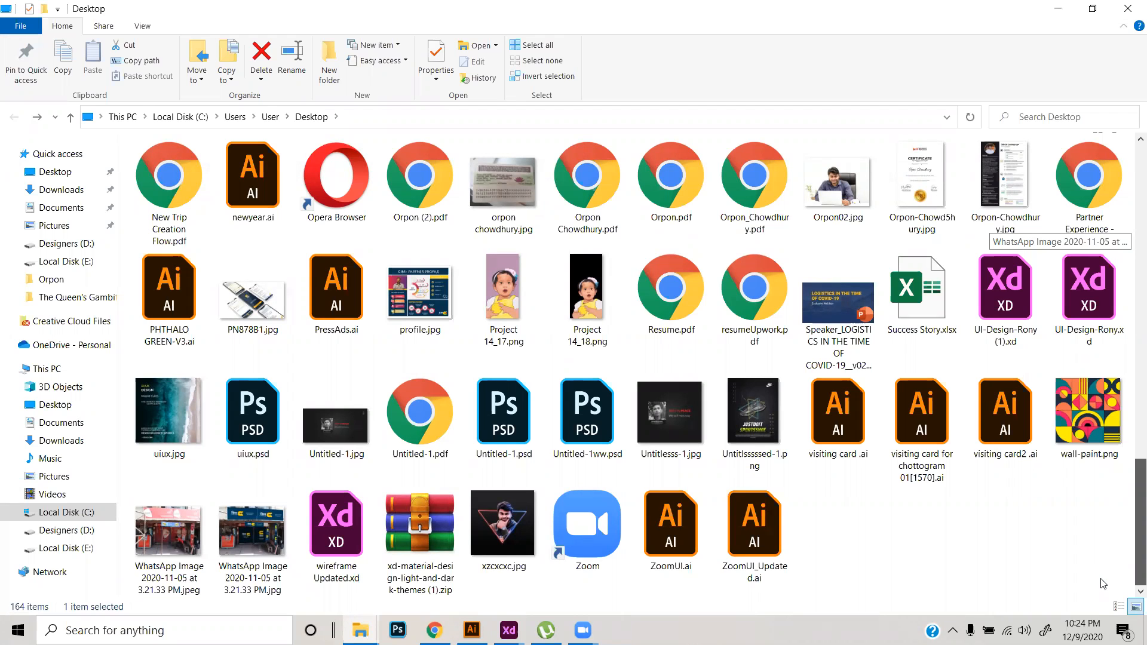
{"action": "left_click_drag", "start_coordinate": [1103, 575], "coordinate": [1131, 123]}
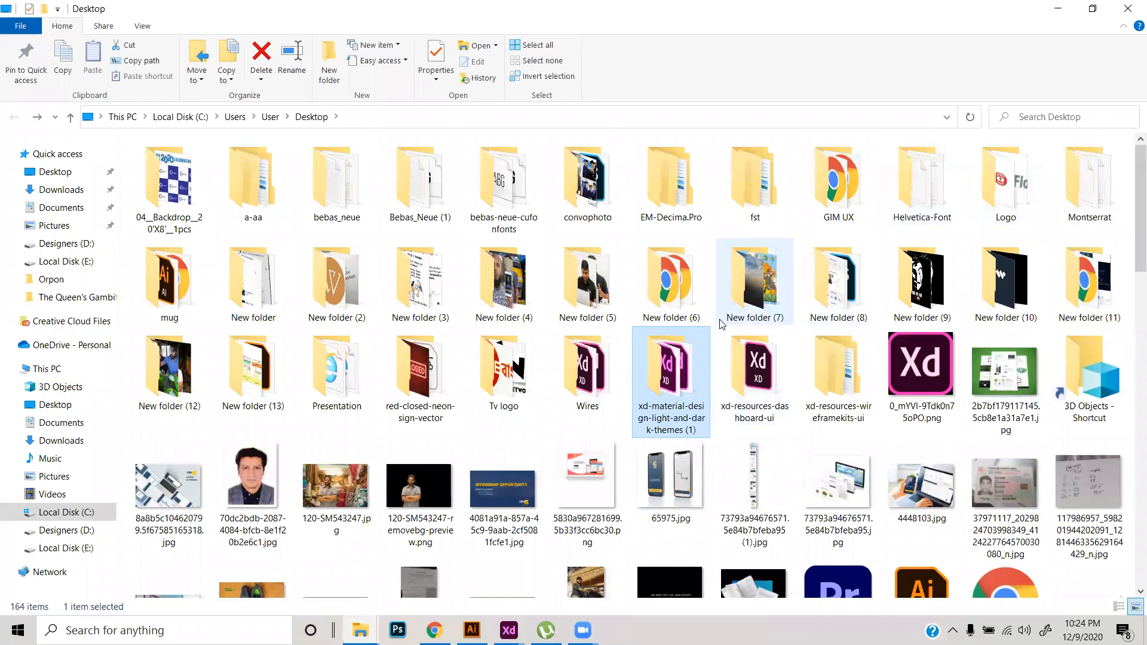
{"action": "double_click", "coordinate": [662, 387]}
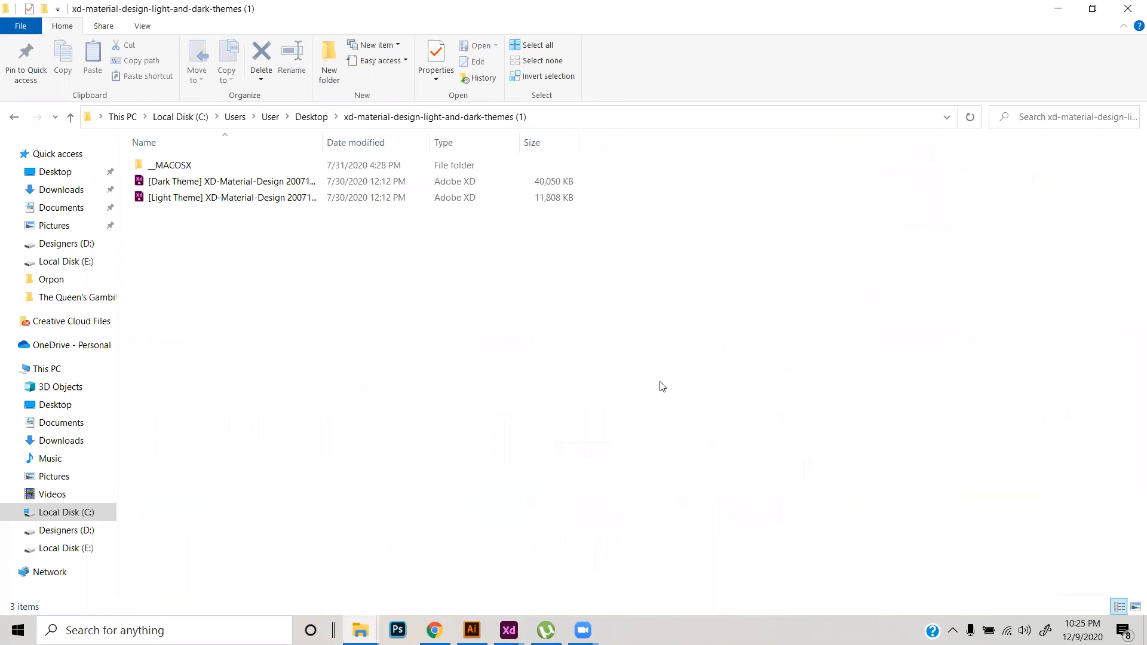
{"action": "double_click", "coordinate": [215, 198]}
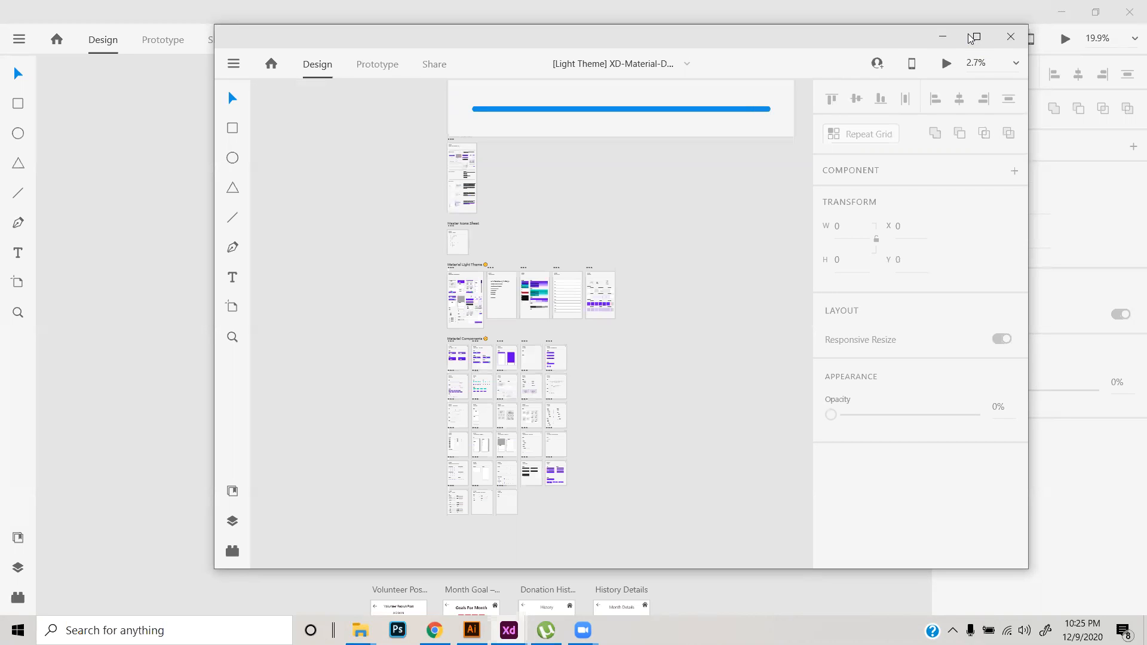
{"action": "left_click", "coordinate": [973, 37]}
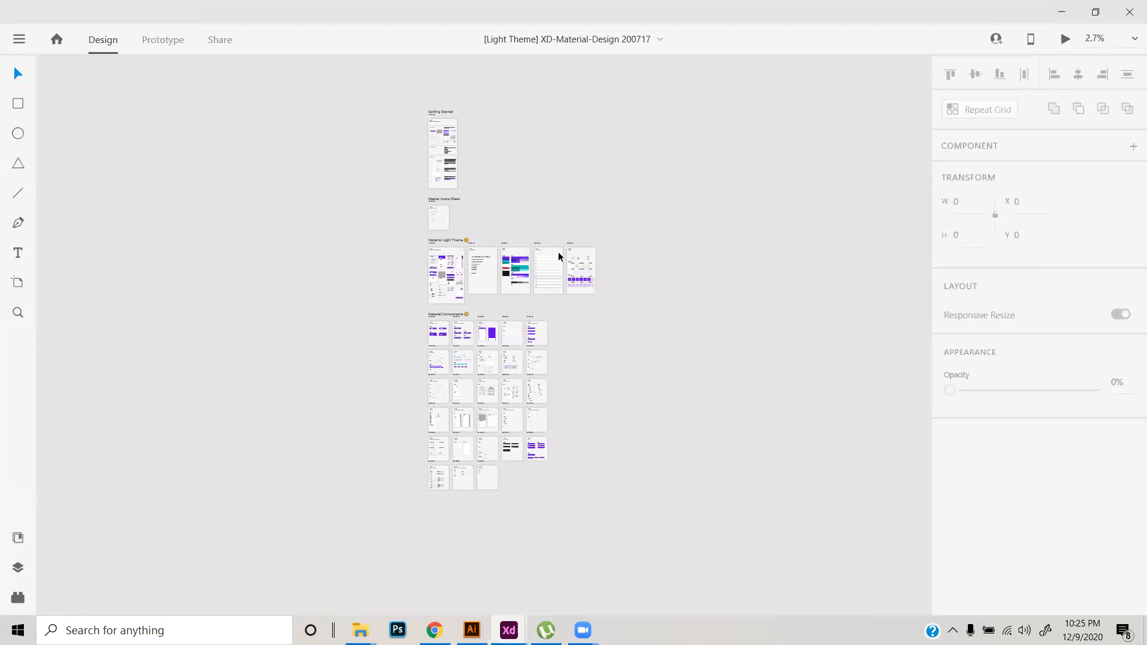
- Examine the sample components on the Getting Started artboard of the Material Design kit
{"action": "left_click_drag", "start_coordinate": [443, 187], "coordinate": [454, 321]}
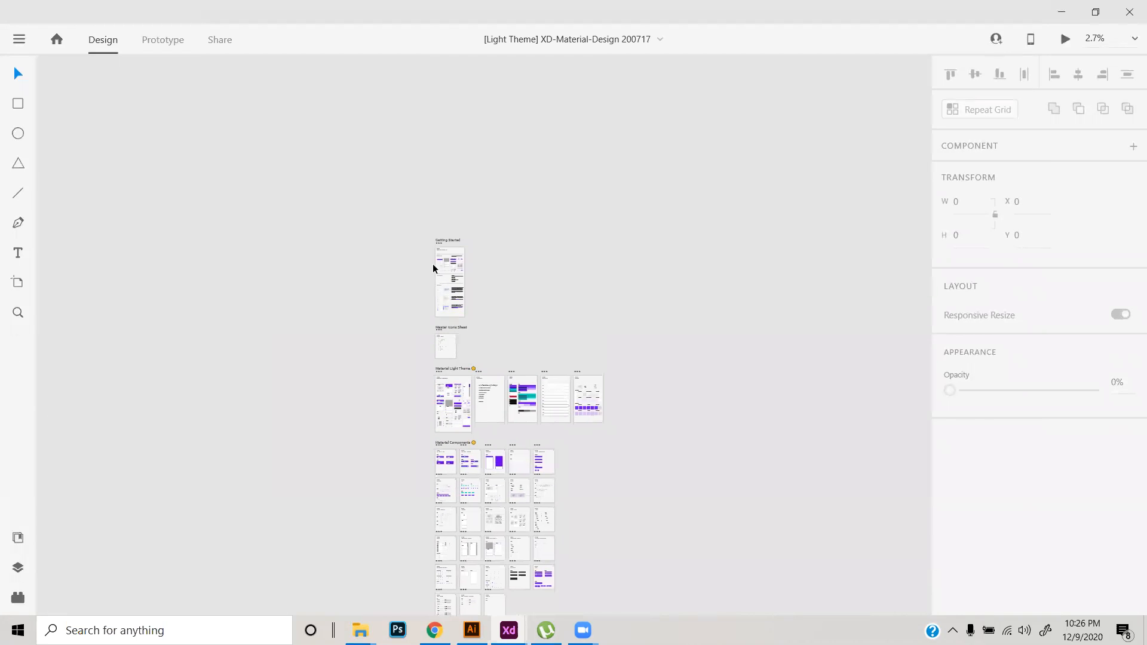
{"action": "scroll", "coordinate": [433, 260], "scroll_direction": "up", "scroll_amount": 8}
{"action": "scroll", "coordinate": [438, 259], "scroll_direction": "up", "scroll_amount": 5}
{"action": "left_click_drag", "start_coordinate": [794, 270], "coordinate": [645, 316]}
{"action": "left_click_drag", "start_coordinate": [704, 345], "coordinate": [656, 380]}
{"action": "left_click_drag", "start_coordinate": [719, 359], "coordinate": [411, 414]}
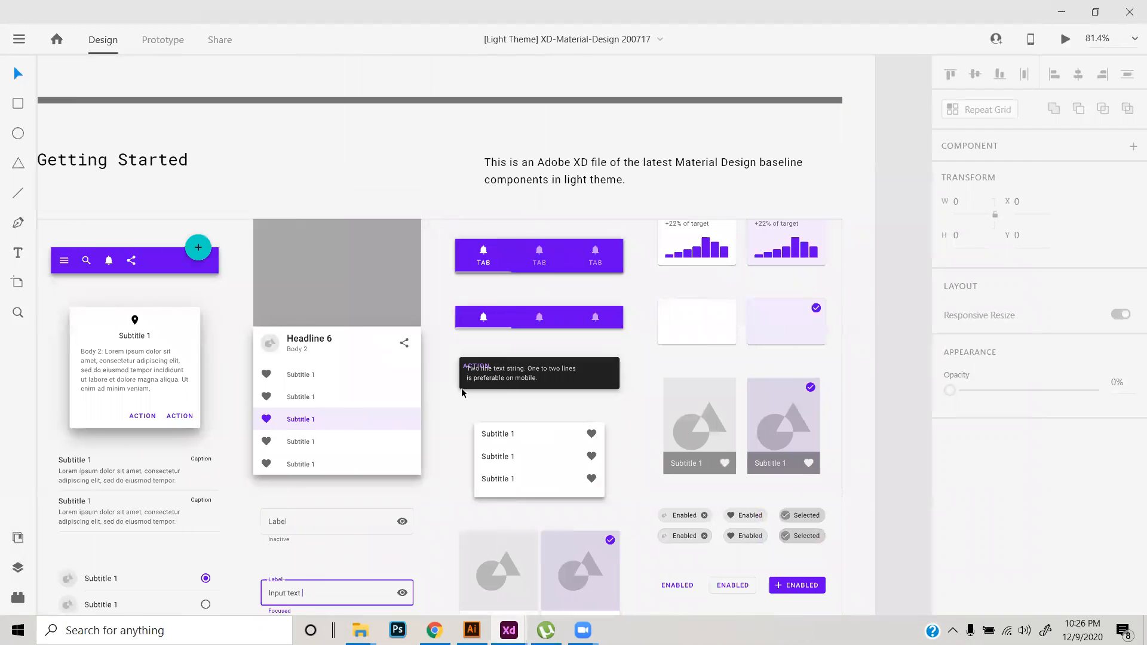
{"action": "left_click_drag", "start_coordinate": [613, 560], "coordinate": [767, 277]}
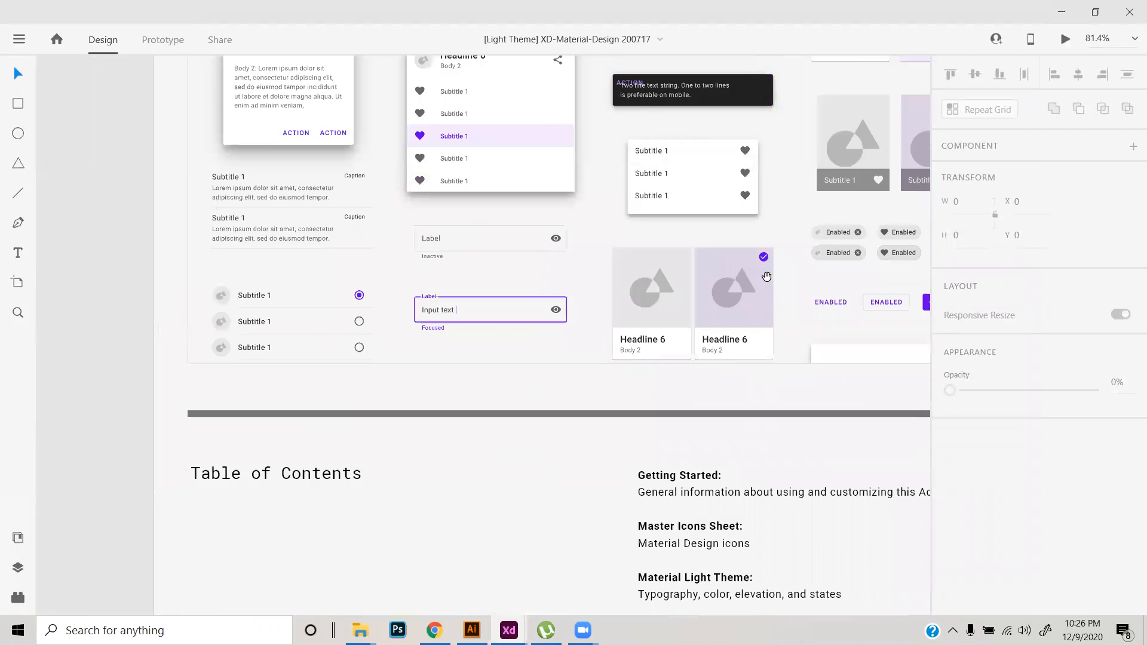
{"action": "left_click_drag", "start_coordinate": [694, 295], "coordinate": [662, 382]}
{"action": "left_click_drag", "start_coordinate": [402, 428], "coordinate": [528, 343]}
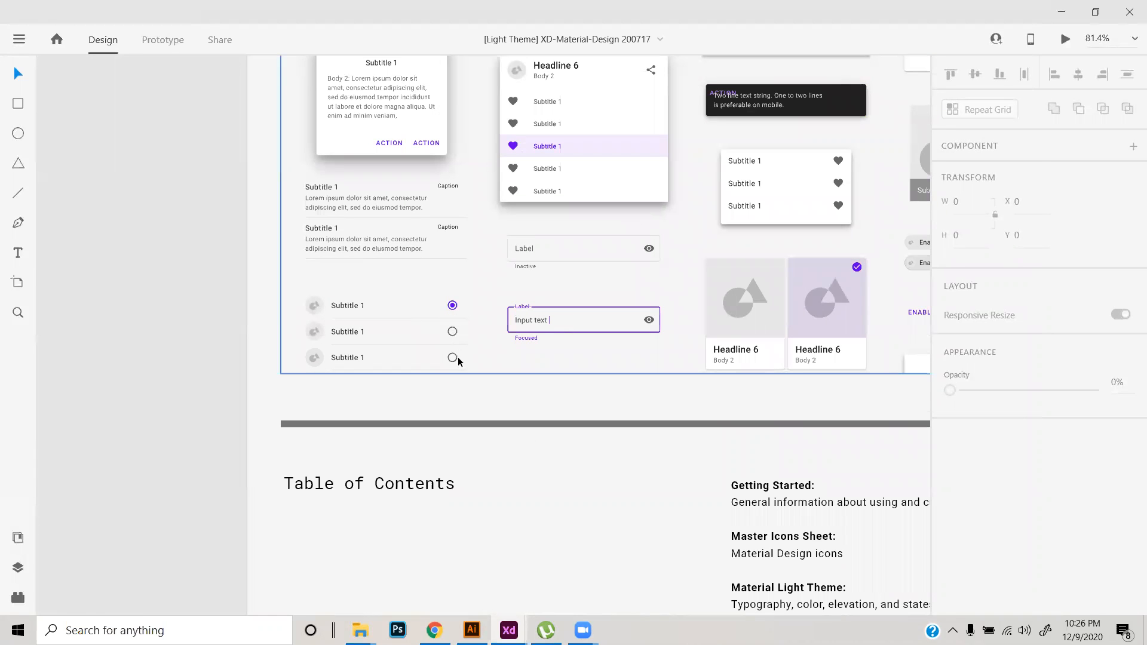
- Review the Table of Contents and the Material Theme guidance on editing components, character styles and colors
{"action": "left_click_drag", "start_coordinate": [508, 252], "coordinate": [485, 167]}
{"action": "scroll", "coordinate": [486, 167], "scroll_direction": "down", "scroll_amount": 4}
{"action": "scroll", "coordinate": [476, 369], "scroll_direction": "right", "scroll_amount": 3}
{"action": "scroll", "coordinate": [476, 368], "scroll_direction": "up", "scroll_amount": 1}
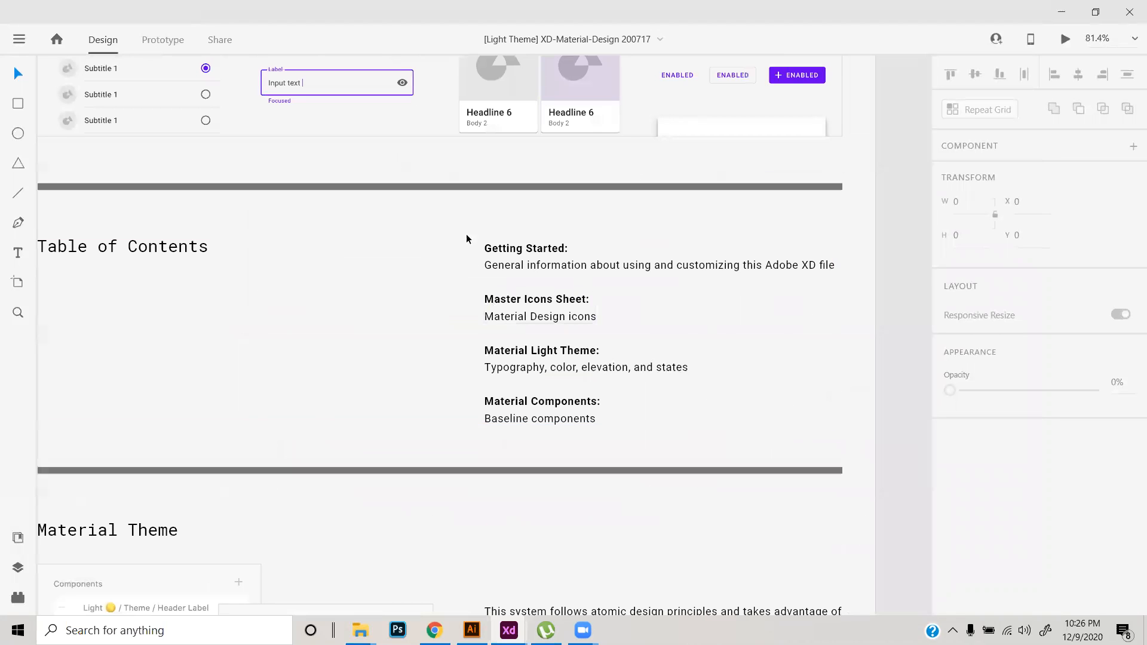
{"action": "left_click", "coordinate": [532, 418]}
{"action": "left_click_drag", "start_coordinate": [435, 432], "coordinate": [622, 234]}
{"action": "scroll", "coordinate": [533, 331], "scroll_direction": "down", "scroll_amount": 3}
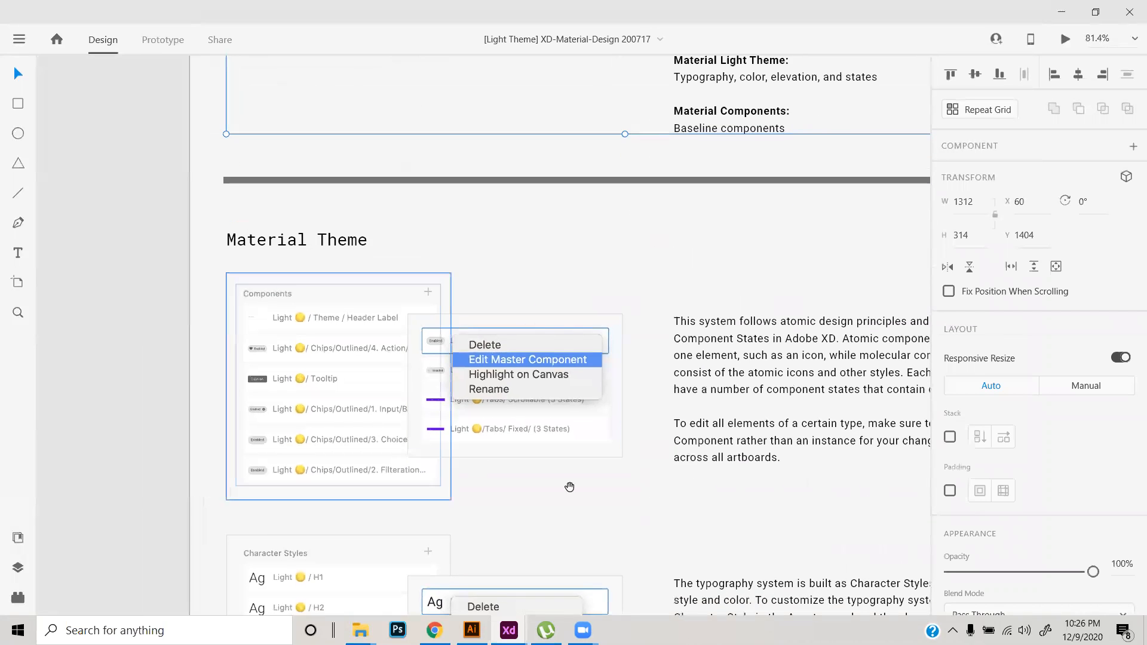
{"action": "left_click_drag", "start_coordinate": [568, 483], "coordinate": [467, 380]}
{"action": "scroll", "coordinate": [614, 490], "scroll_direction": "down", "scroll_amount": 15}
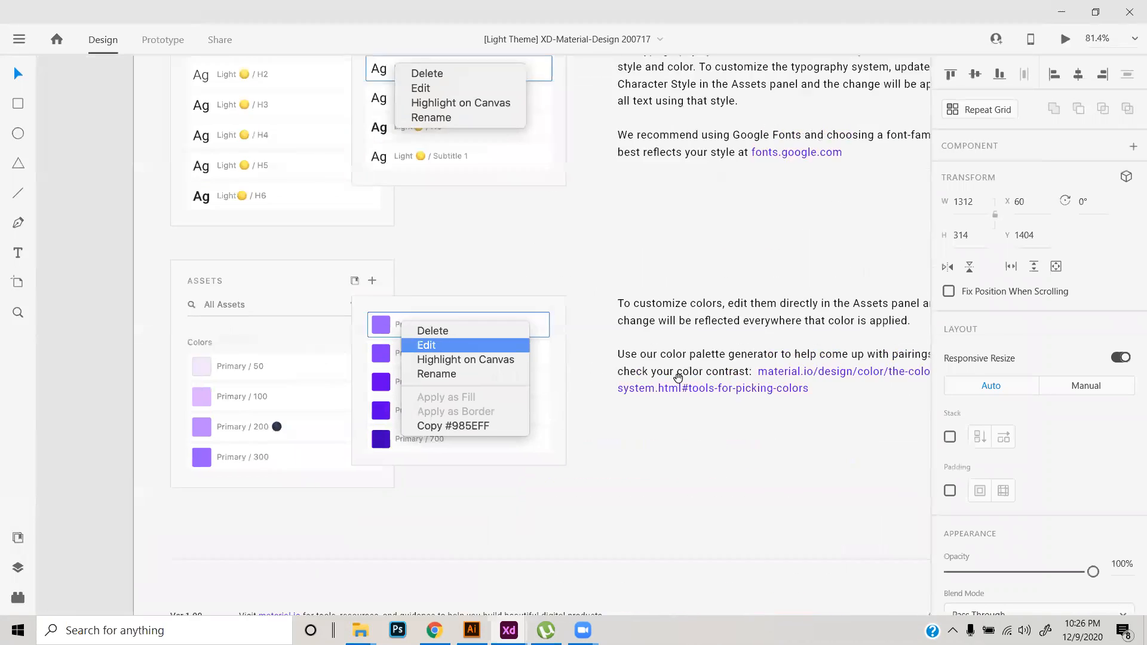
{"action": "scroll", "coordinate": [471, 402], "scroll_direction": "down", "scroll_amount": 5}
- Inspect the icon groups on the Master Icons sheet, such as Action, Alert, Content and Maps
{"action": "left_click_drag", "start_coordinate": [535, 506], "coordinate": [484, 273]}
{"action": "left_click_drag", "start_coordinate": [518, 407], "coordinate": [572, 268]}
{"action": "scroll", "coordinate": [404, 369], "scroll_direction": "up", "scroll_amount": 8}
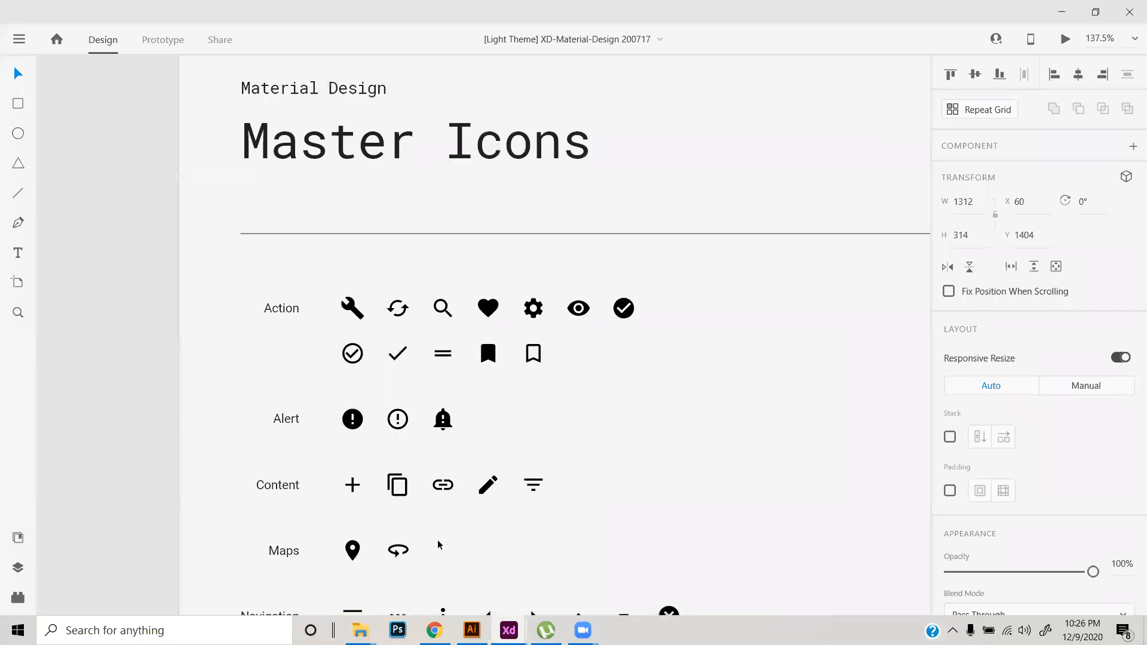
{"action": "scroll", "coordinate": [426, 419], "scroll_direction": "down", "scroll_amount": 1}
{"action": "scroll", "coordinate": [426, 421], "scroll_direction": "down", "scroll_amount": 8}
{"action": "scroll", "coordinate": [412, 472], "scroll_direction": "down", "scroll_amount": 4}
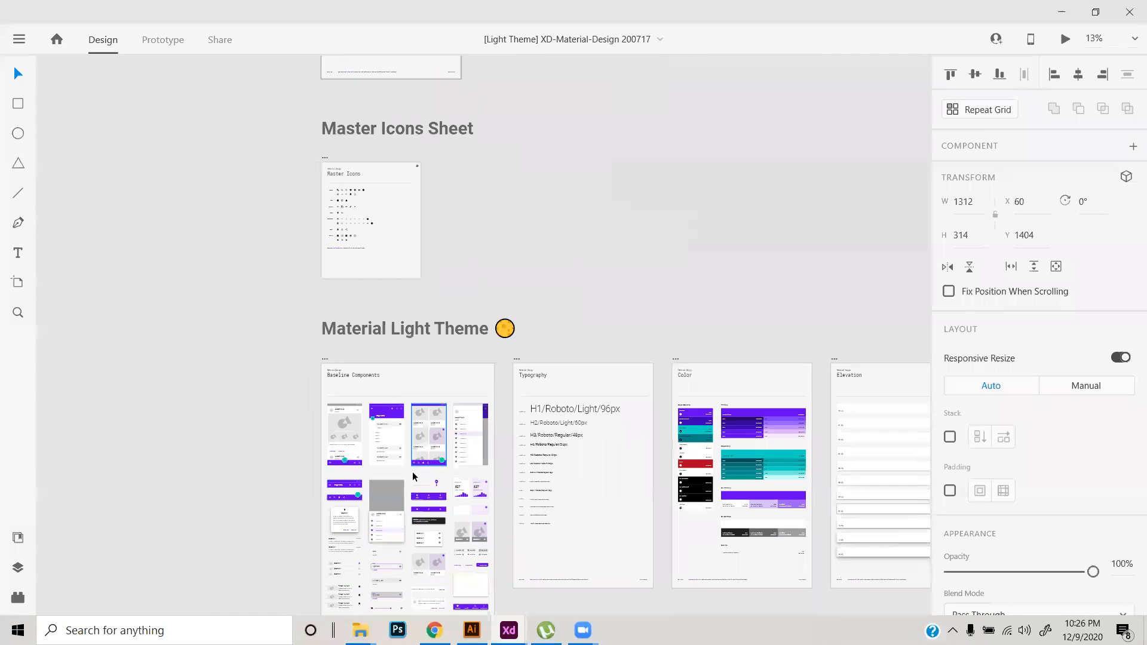
- Examine the Baseline Components artboard up close and the neighbouring Material Light Theme artboards in overview
{"action": "scroll", "coordinate": [395, 472], "scroll_direction": "up", "scroll_amount": 4}
{"action": "scroll", "coordinate": [396, 472], "scroll_direction": "up", "scroll_amount": 2}
{"action": "scroll", "coordinate": [402, 436], "scroll_direction": "up", "scroll_amount": 2}
{"action": "scroll", "coordinate": [402, 436], "scroll_direction": "left", "scroll_amount": 3}
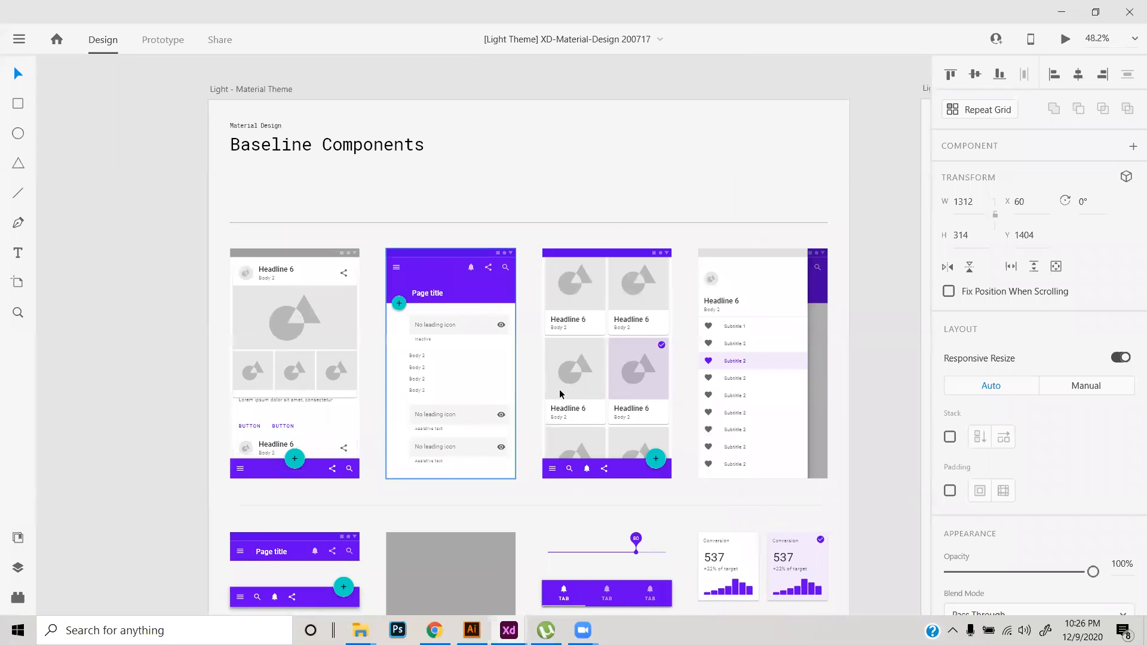
{"action": "scroll", "coordinate": [514, 502], "scroll_direction": "down", "scroll_amount": 2}
{"action": "scroll", "coordinate": [514, 502], "scroll_direction": "right", "scroll_amount": 2}
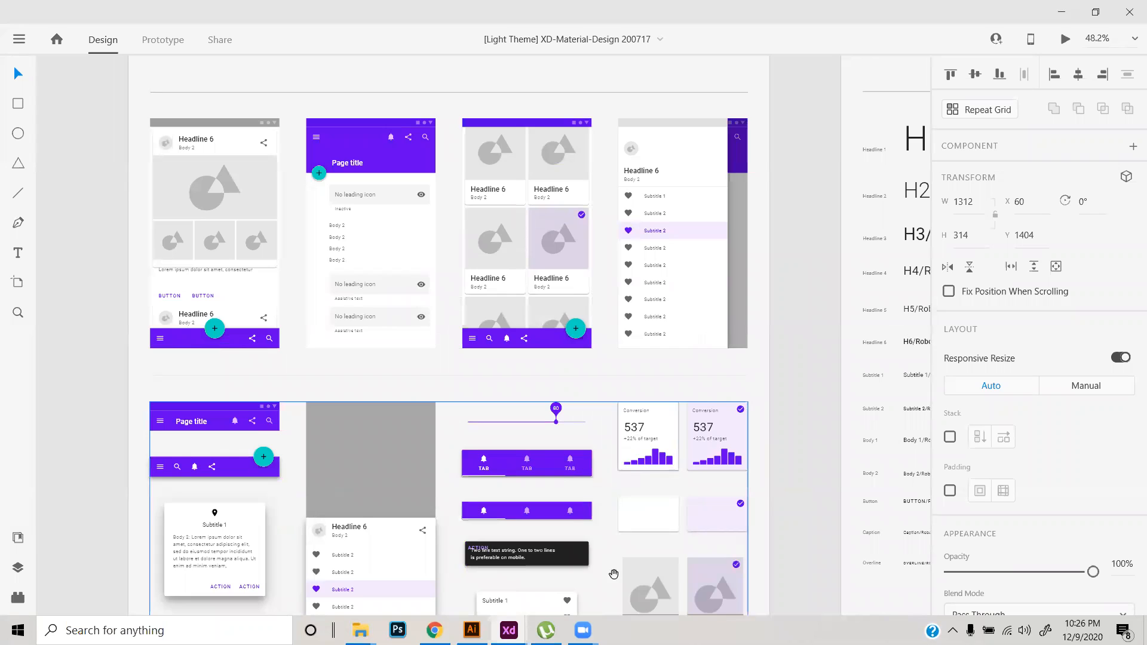
{"action": "scroll", "coordinate": [465, 247], "scroll_direction": "down", "scroll_amount": 5}
{"action": "scroll", "coordinate": [465, 247], "scroll_direction": "right", "scroll_amount": 2}
{"action": "scroll", "coordinate": [439, 321], "scroll_direction": "down", "scroll_amount": 5}
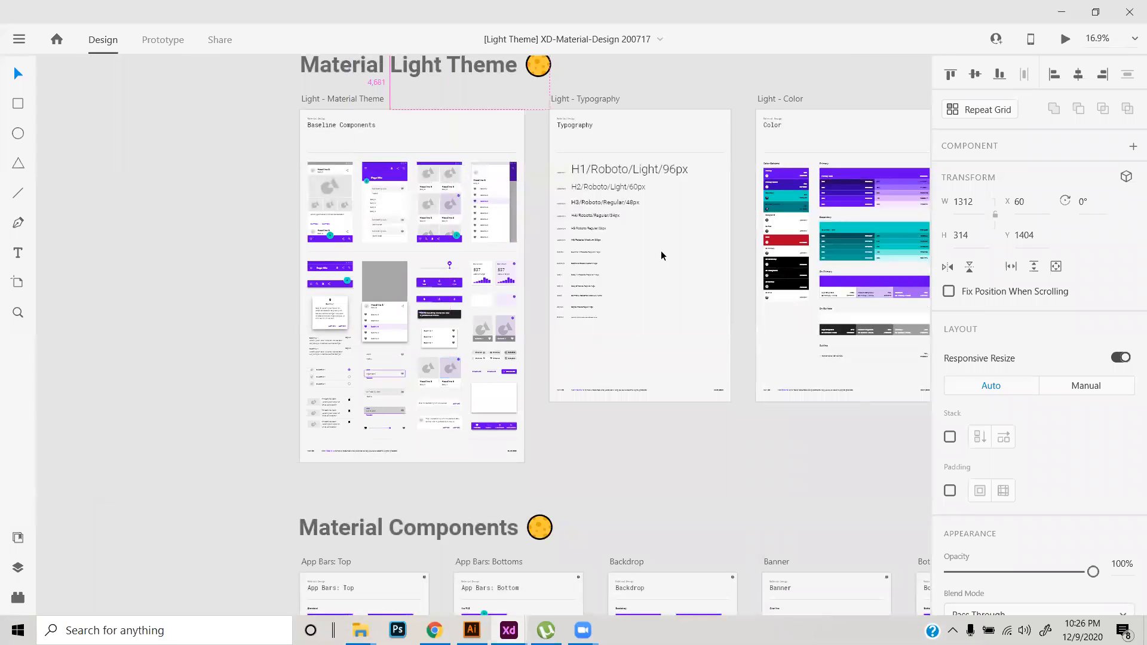
- Look over the Material Components artboards, such as Navigation Drawers, Sliders and Text Fields, and bring the Menus artboard up close
{"action": "left_click_drag", "start_coordinate": [628, 487], "coordinate": [382, 337]}
{"action": "scroll", "coordinate": [562, 363], "scroll_direction": "down", "scroll_amount": 12}
{"action": "scroll", "coordinate": [562, 363], "scroll_direction": "left", "scroll_amount": 3}
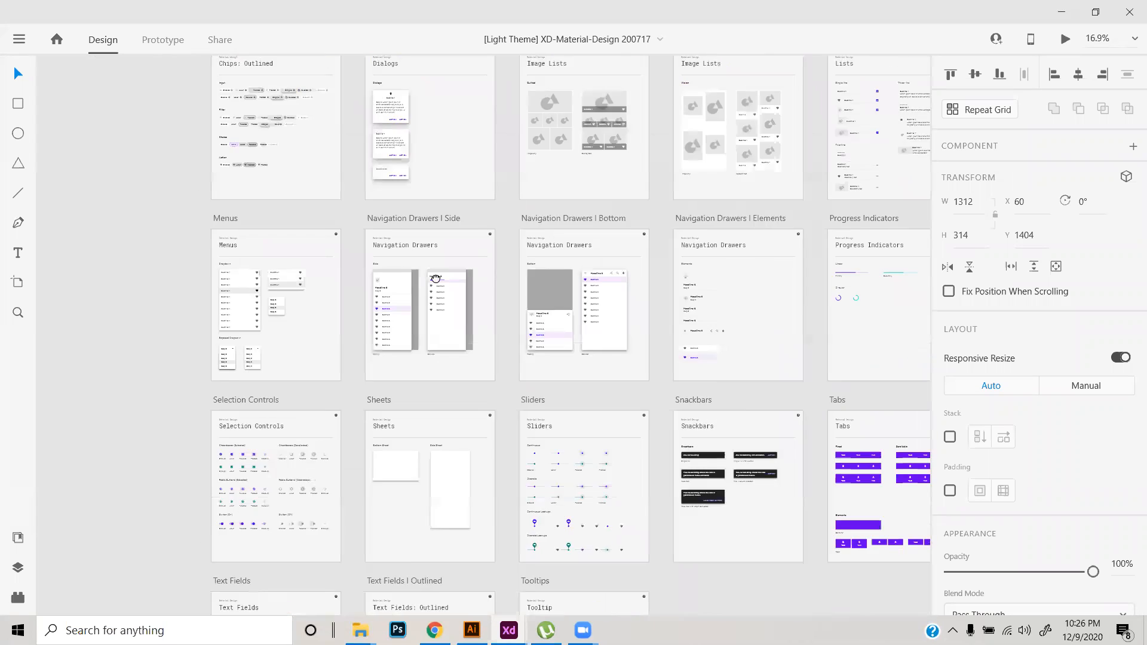
{"action": "scroll", "coordinate": [405, 445], "scroll_direction": "up", "scroll_amount": 5}
{"action": "scroll", "coordinate": [405, 445], "scroll_direction": "left", "scroll_amount": 1}
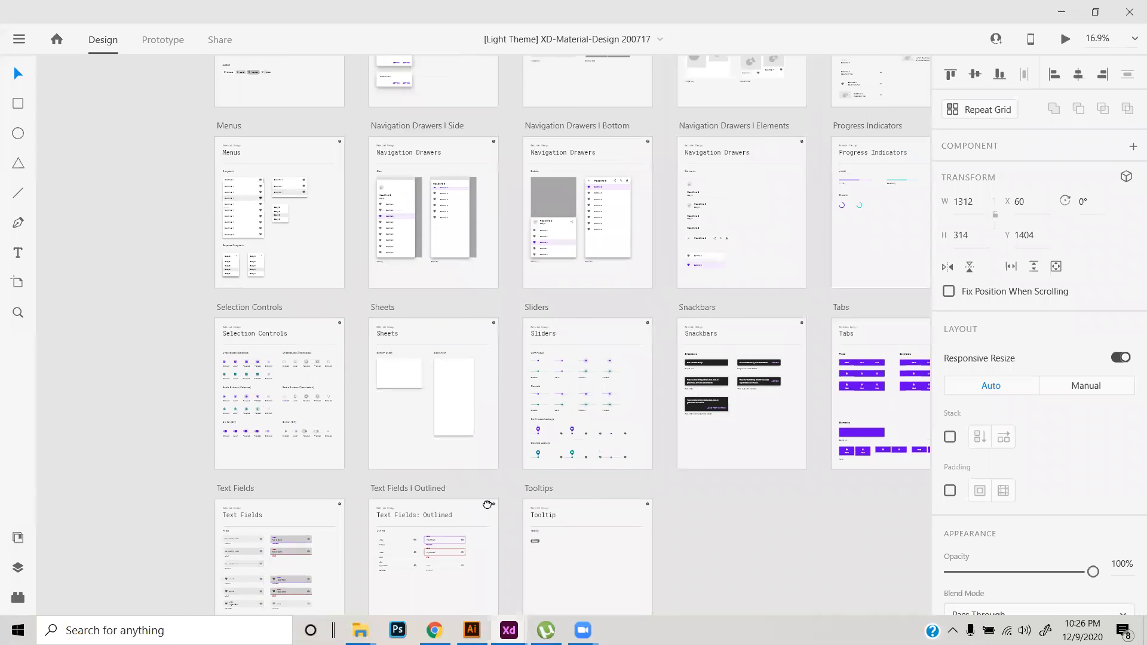
{"action": "scroll", "coordinate": [316, 445], "scroll_direction": "up", "scroll_amount": 2}
{"action": "scroll", "coordinate": [316, 445], "scroll_direction": "left", "scroll_amount": 1}
{"action": "scroll", "coordinate": [339, 414], "scroll_direction": "up", "scroll_amount": 5}
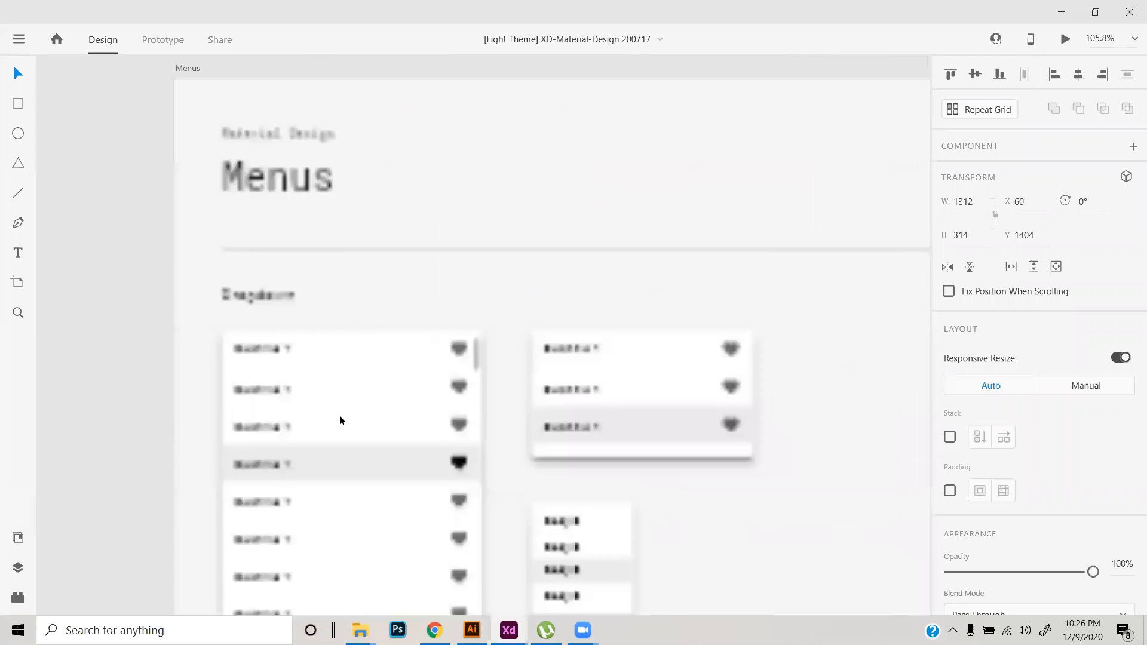
- Ungroup the Dropdown group on the Menus artboard
{"action": "left_click", "coordinate": [363, 400]}
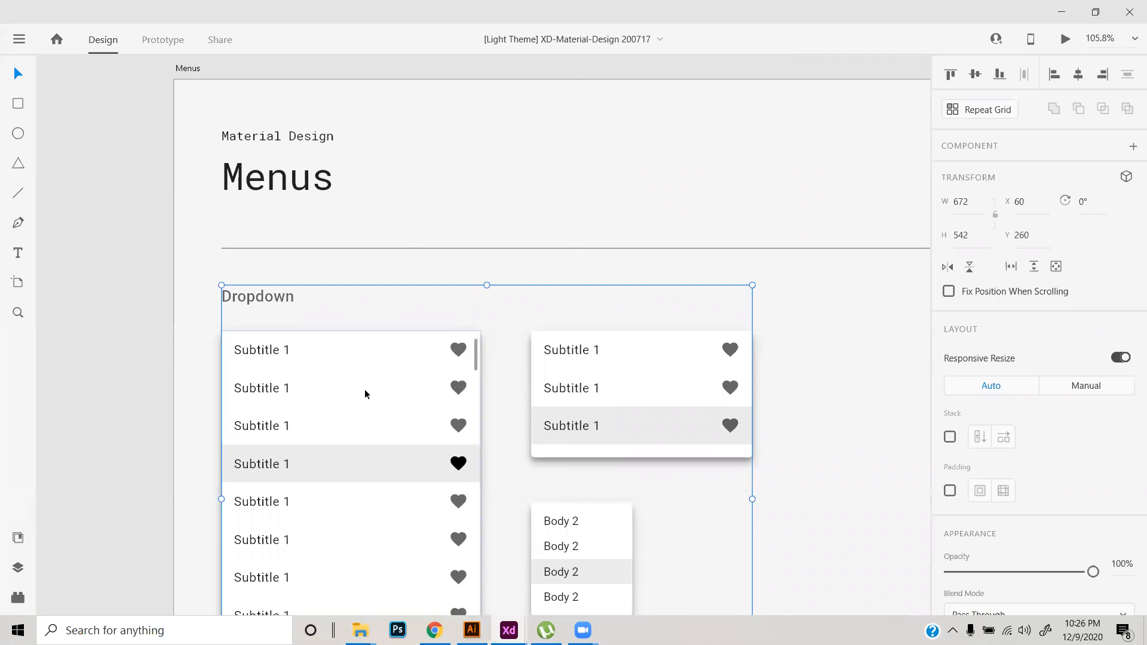
{"action": "right_click", "coordinate": [364, 420]}
{"action": "left_click", "coordinate": [416, 314]}
{"action": "left_click", "coordinate": [225, 256]}
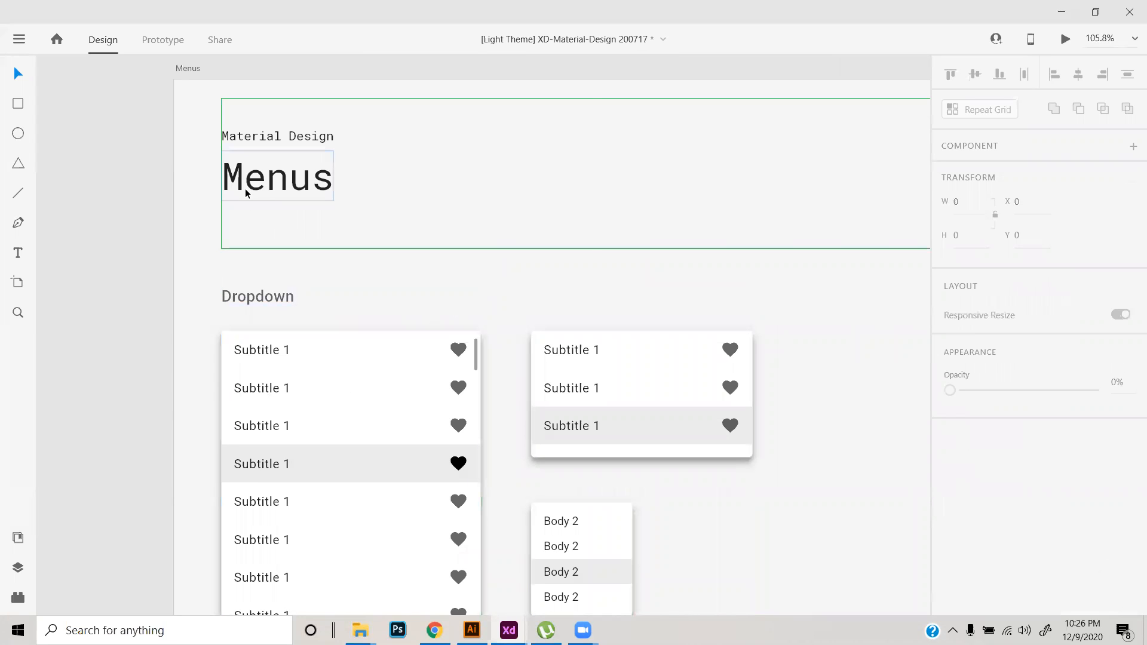
- Drill into the tall dropdown component to its first Subtitle 1 text and examine the text properties
{"action": "left_click", "coordinate": [273, 367]}
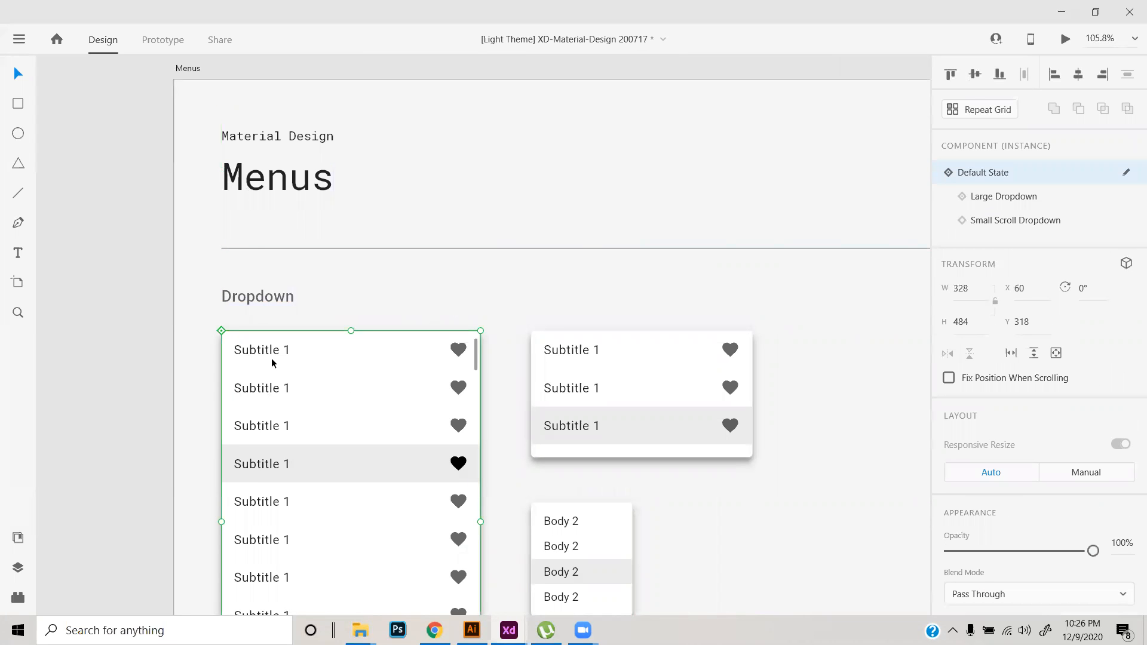
{"action": "double_click", "coordinate": [256, 352]}
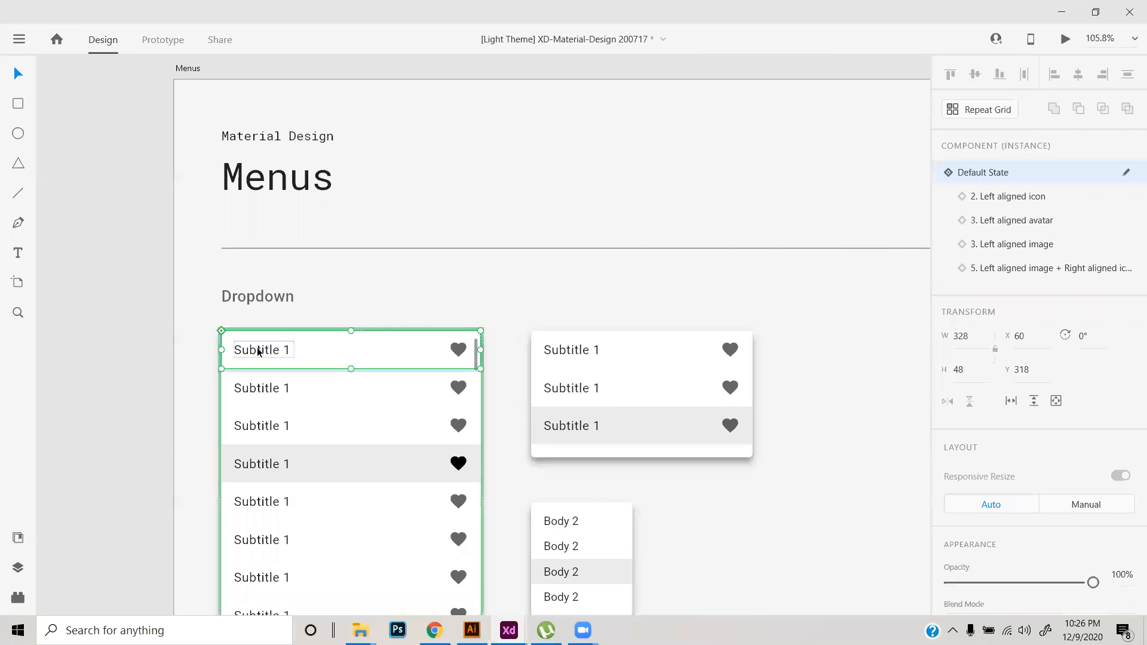
{"action": "double_click", "coordinate": [258, 352]}
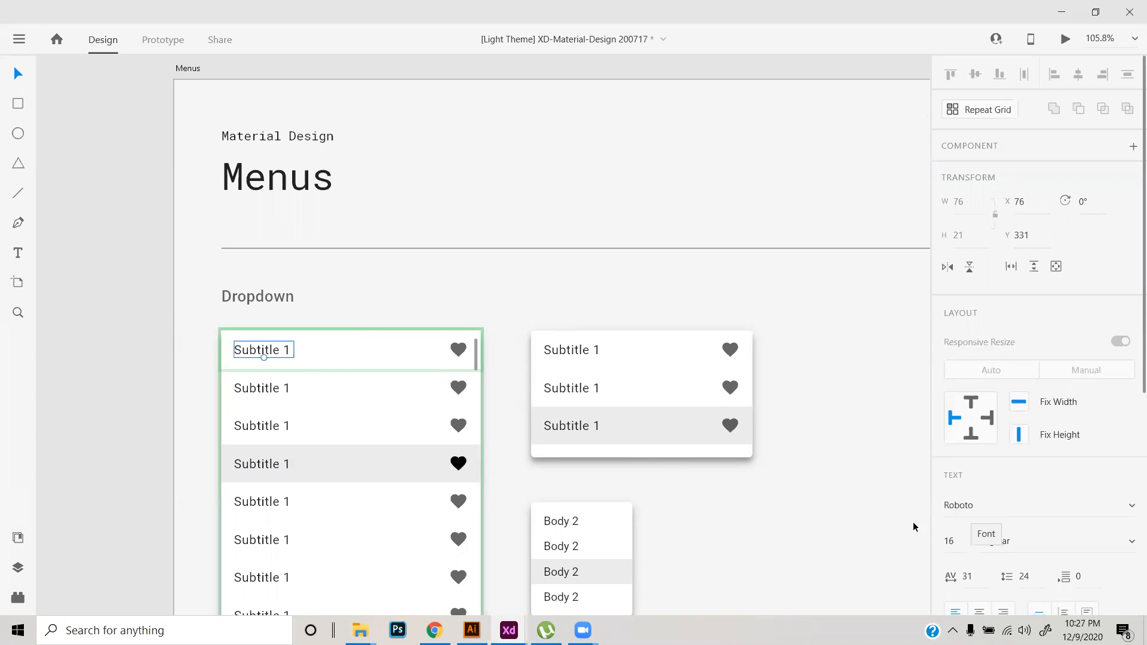
{"action": "left_click", "coordinate": [98, 392]}
- Try the Large Dropdown and Small Scroll Dropdown states on the tall dropdown and return it to Default State
{"action": "left_click", "coordinate": [237, 375]}
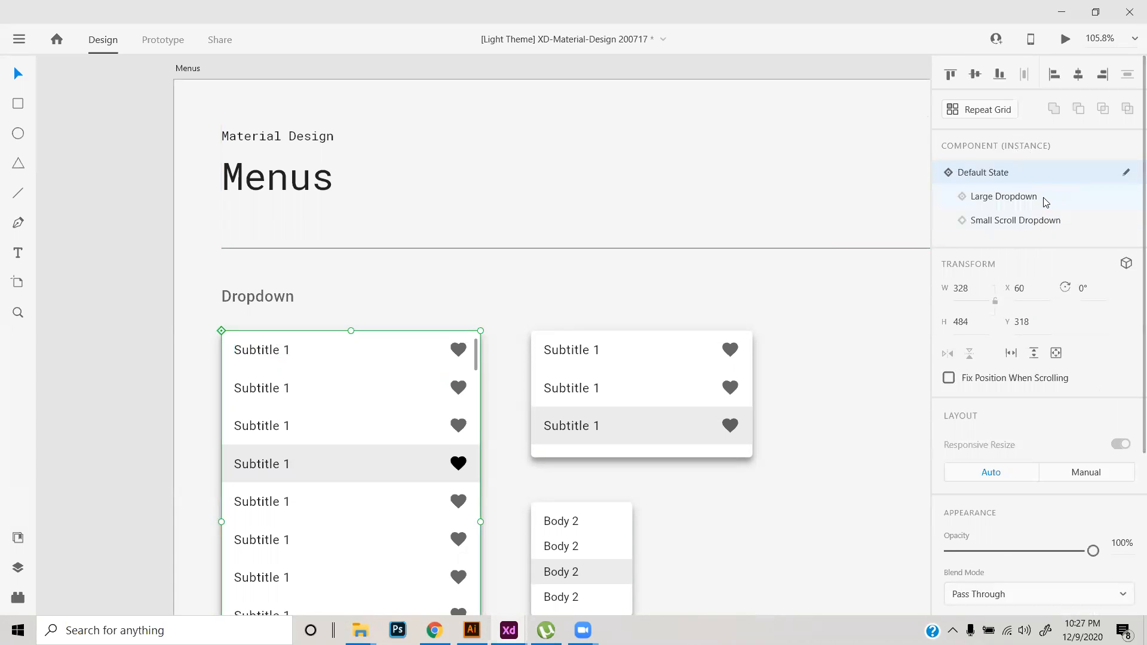
{"action": "left_click", "coordinate": [1046, 202]}
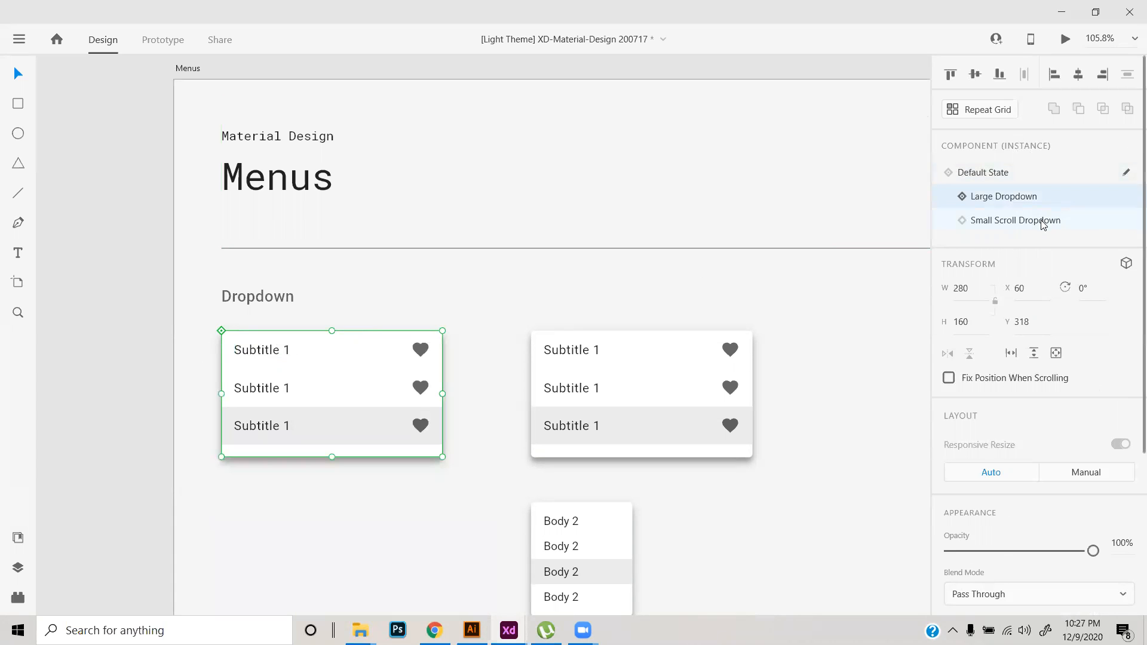
{"action": "left_click", "coordinate": [1043, 222]}
{"action": "left_click", "coordinate": [1040, 197]}
{"action": "left_click", "coordinate": [1038, 173]}
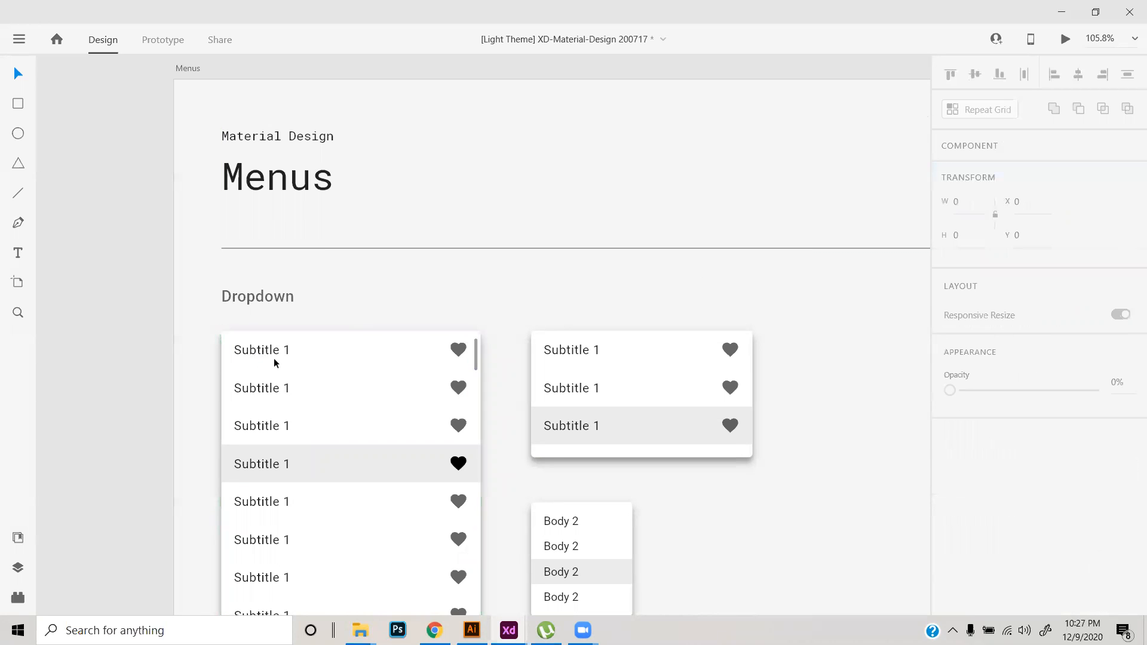
- Try pasting the three-row dropdown from the Menus artboard onto the Blood Post artboard in Wireframe_V_1_op and delete the pasted copy
{"action": "scroll", "coordinate": [274, 363], "scroll_direction": "down", "scroll_amount": 2}
{"action": "left_click", "coordinate": [514, 387]}
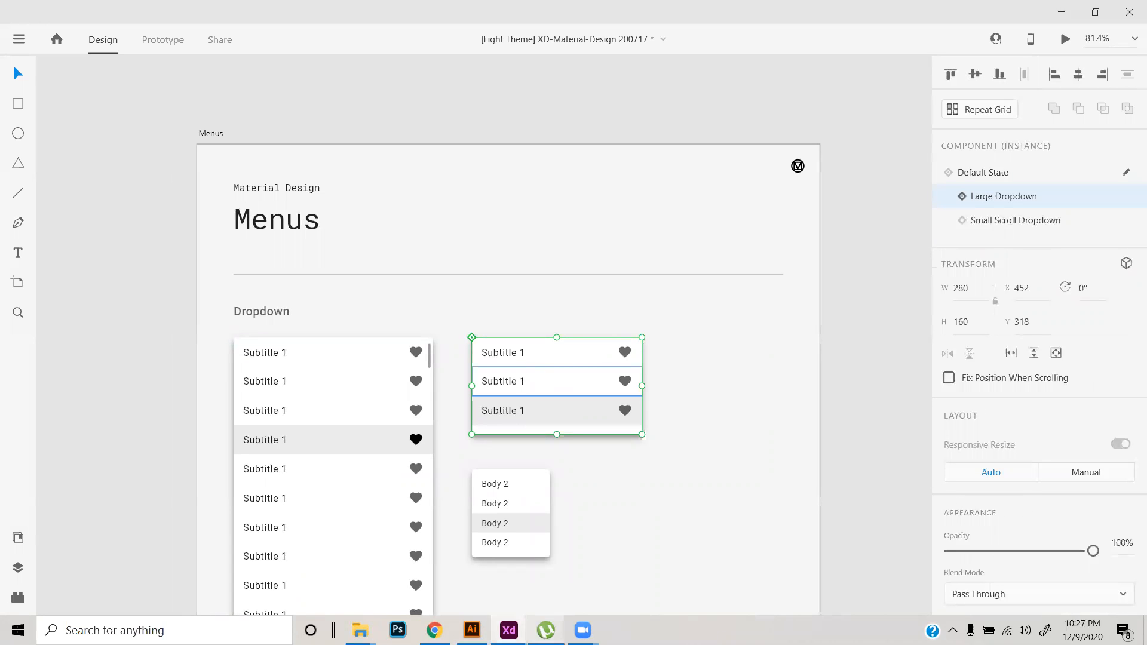
{"action": "mouse_move", "coordinate": [529, 623]}
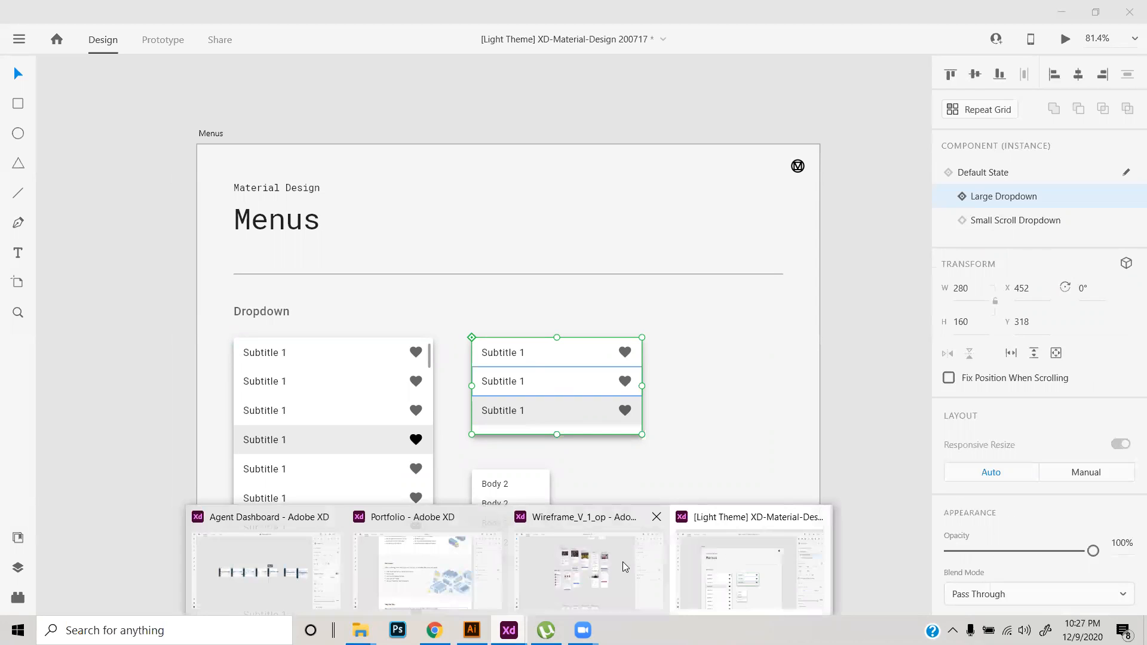
{"action": "left_click", "coordinate": [603, 572]}
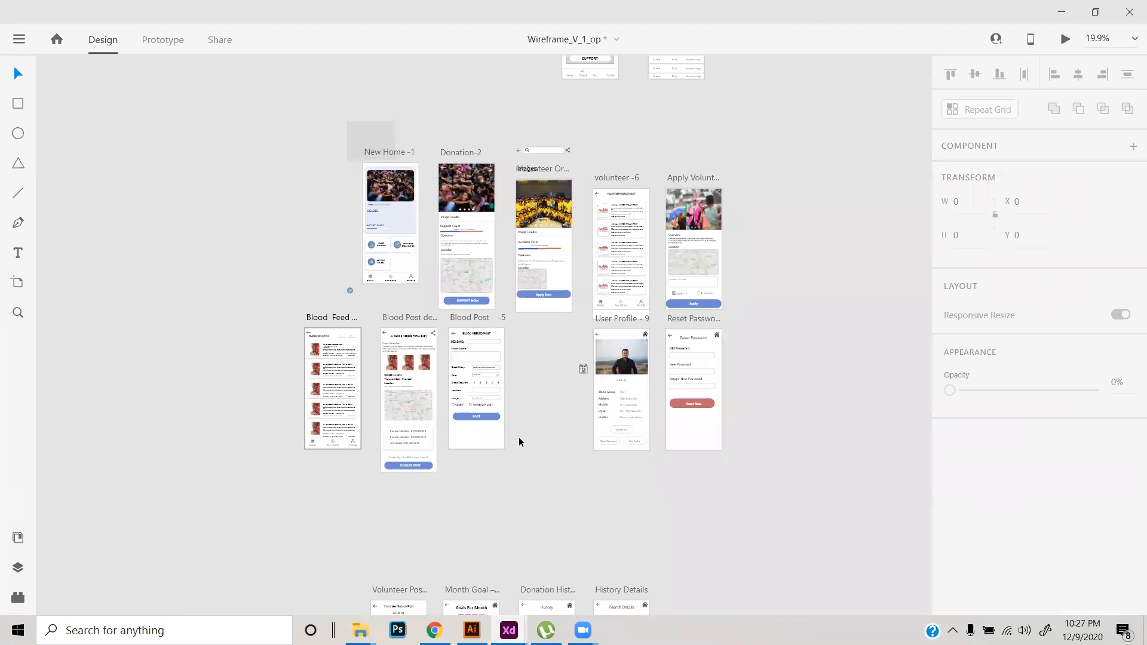
{"action": "scroll", "coordinate": [493, 375], "scroll_direction": "up", "scroll_amount": 10}
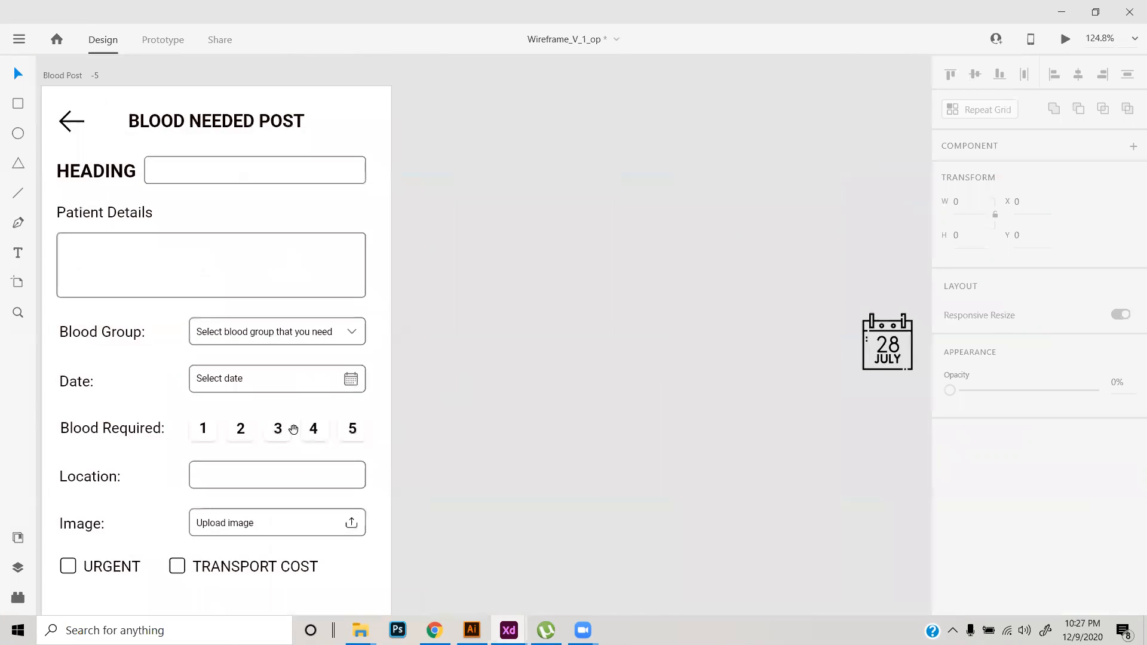
{"action": "left_click_drag", "start_coordinate": [293, 430], "coordinate": [529, 461]}
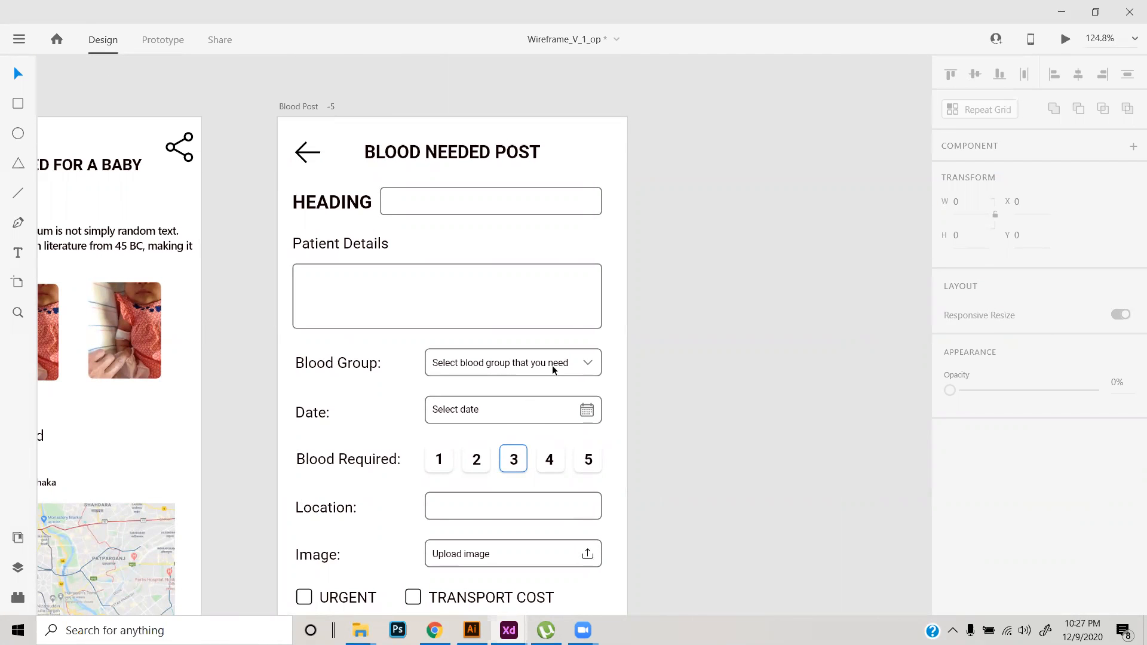
{"action": "key", "text": "ctrl+v"}
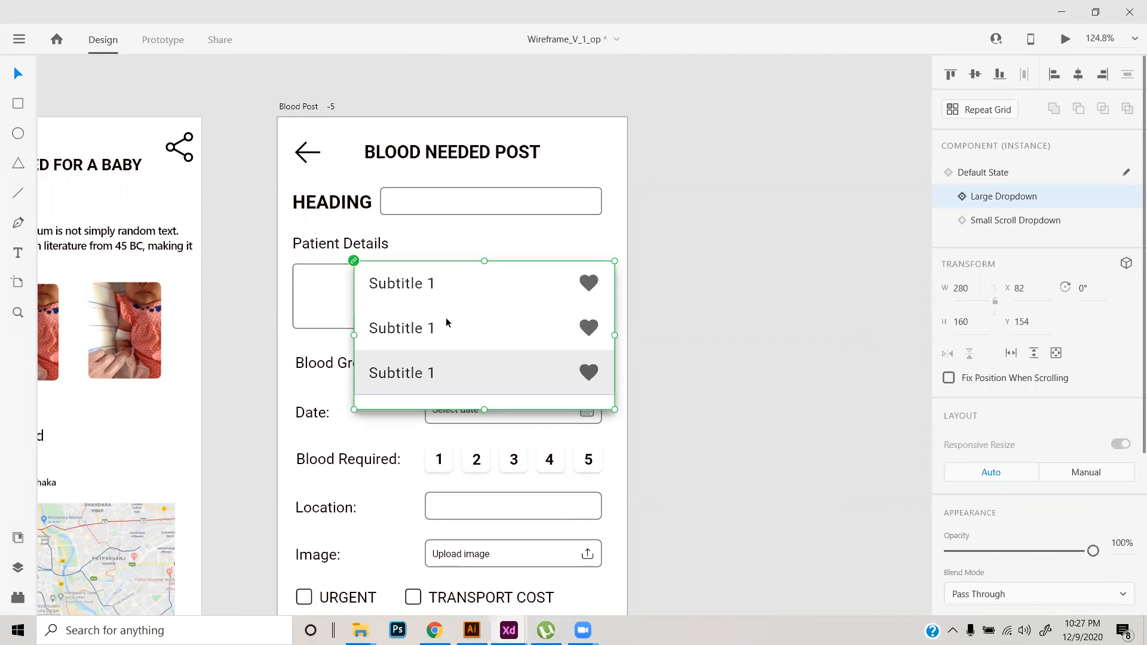
{"action": "key", "text": "Delete"}
- Return to the Material Design light theme document and set the three-row dropdown to the Small Scroll Dropdown state
{"action": "left_click", "coordinate": [507, 626]}
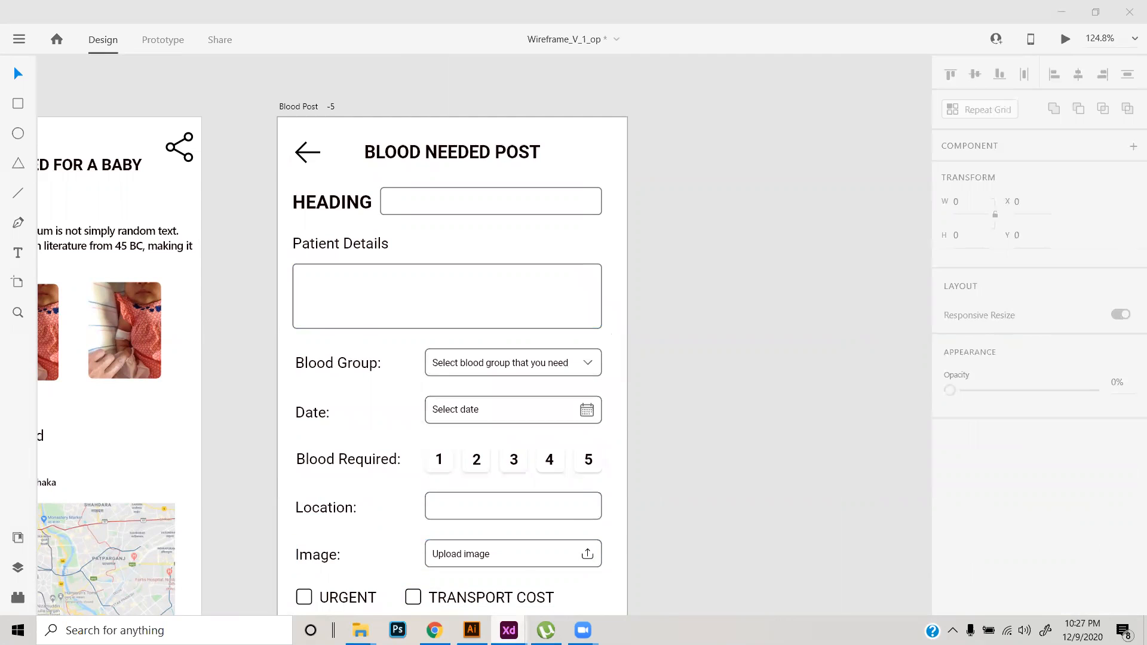
{"action": "left_click", "coordinate": [753, 565]}
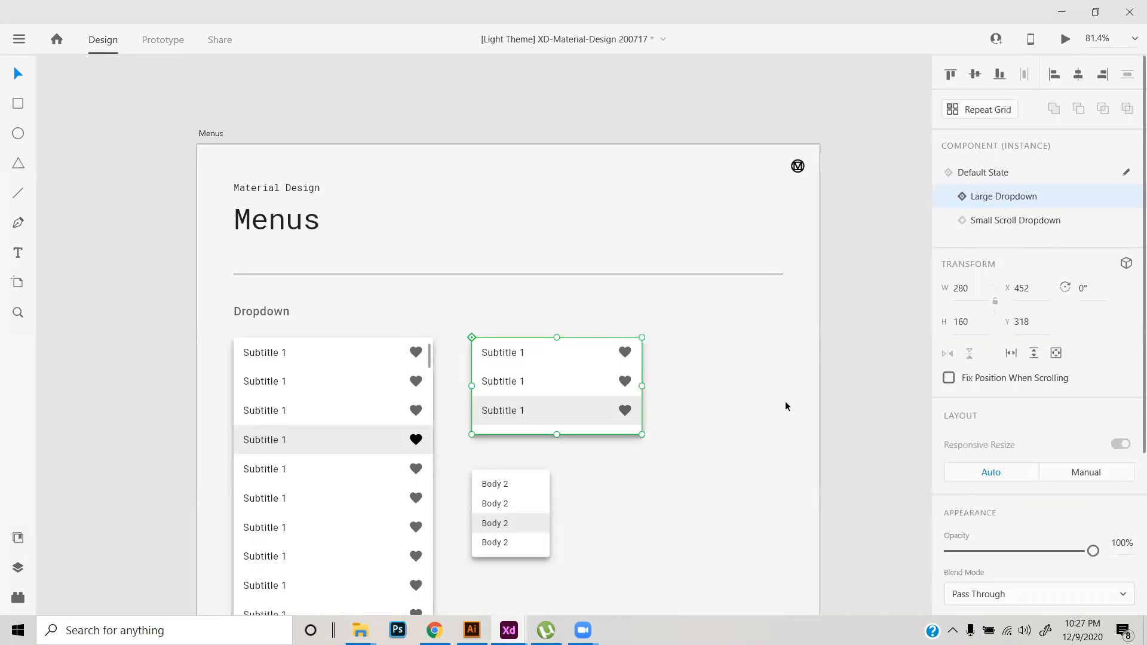
{"action": "left_click", "coordinate": [1008, 229]}
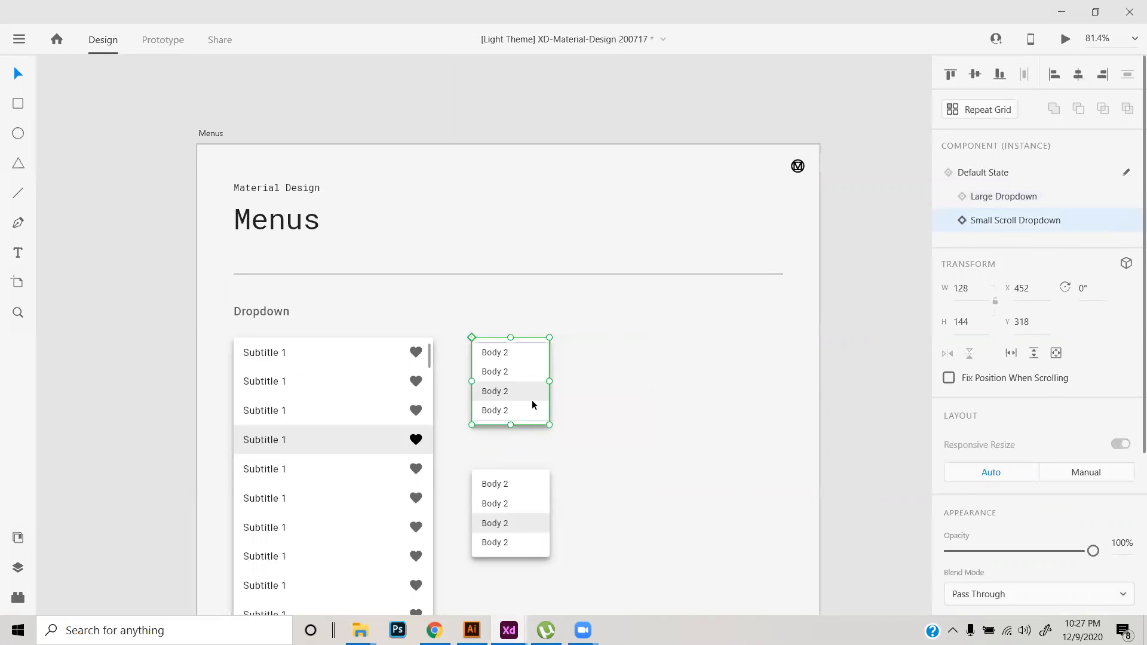
- Review all the Material Components artboards in overview, from App Bars and Buttons to Tabs and Tooltip
{"action": "scroll", "coordinate": [818, 323], "scroll_direction": "down", "scroll_amount": 8}
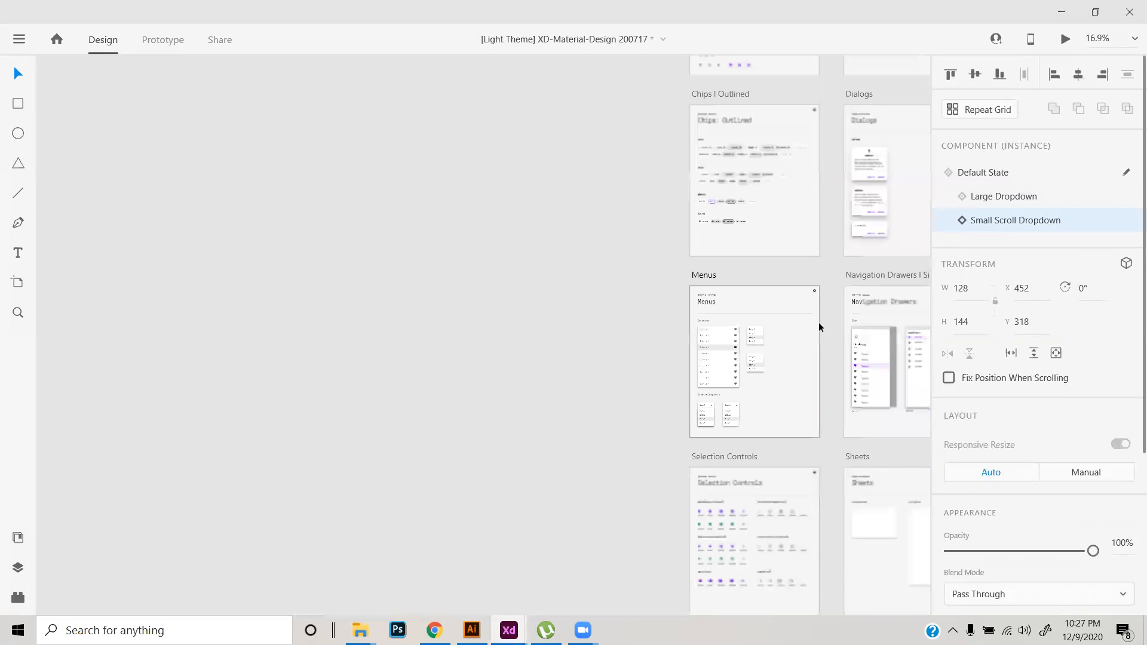
{"action": "left_click_drag", "start_coordinate": [819, 358], "coordinate": [271, 298]}
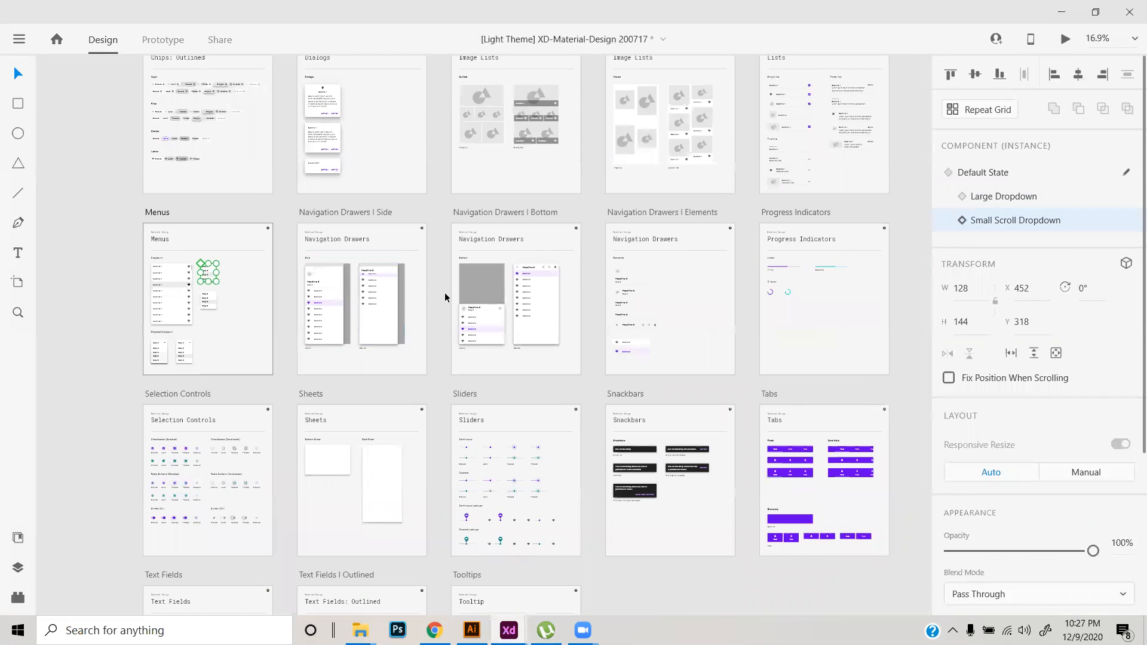
{"action": "scroll", "coordinate": [443, 296], "scroll_direction": "down", "scroll_amount": 3}
{"action": "scroll", "coordinate": [441, 305], "scroll_direction": "down", "scroll_amount": 1}
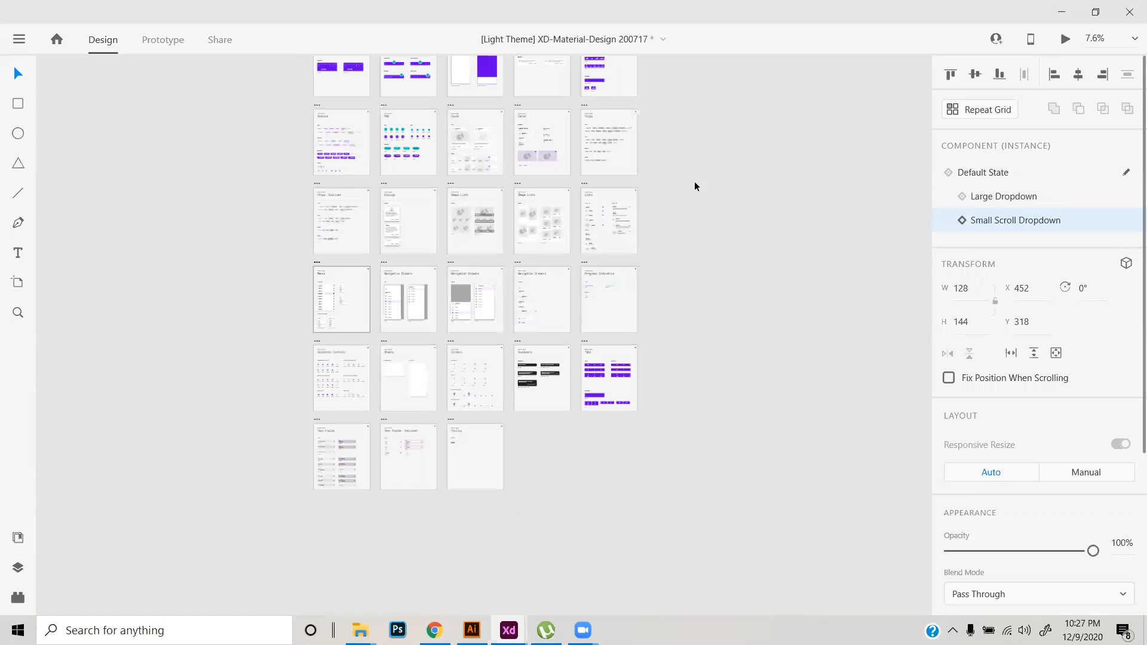
{"action": "scroll", "coordinate": [710, 272], "scroll_direction": "up", "scroll_amount": 2}
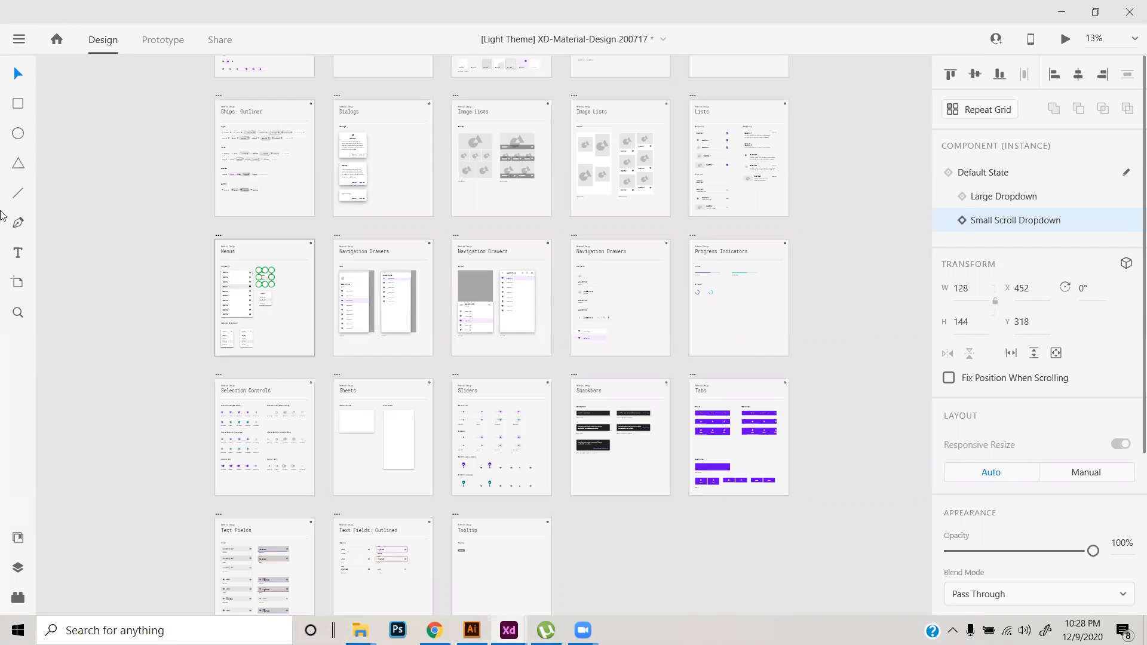
{"action": "left_click", "coordinate": [181, 245]}
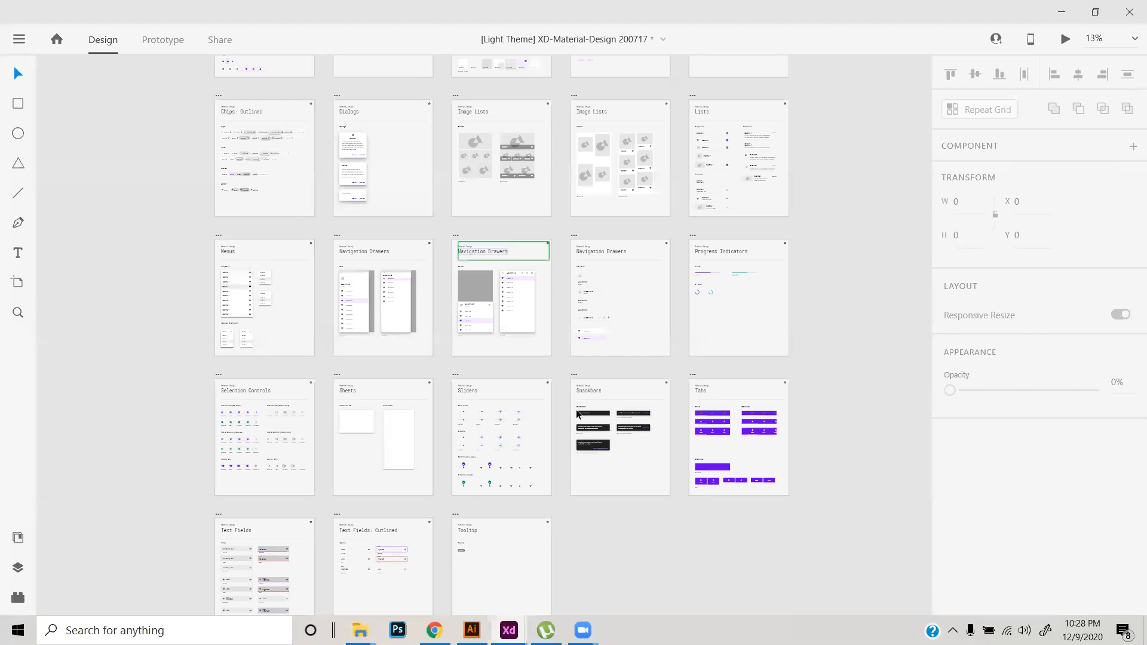
{"action": "left_click_drag", "start_coordinate": [346, 320], "coordinate": [460, 605]}
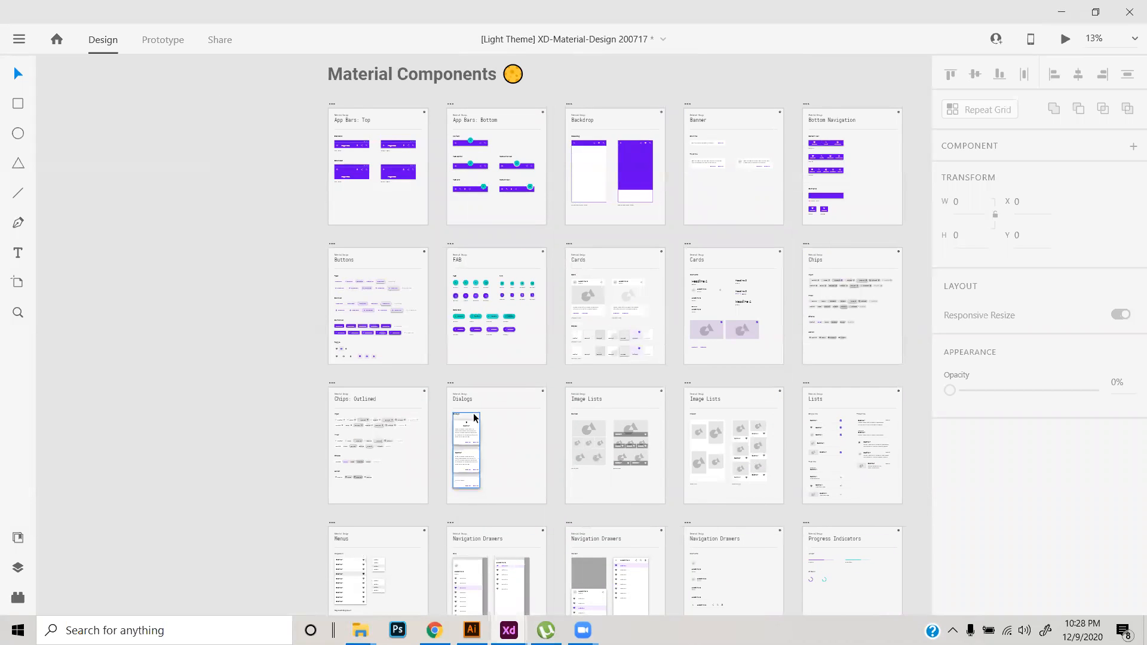
- Close the Material Design light theme document without saving and minimize the wireframe window to reach the desktop
{"action": "left_click", "coordinate": [1129, 12]}
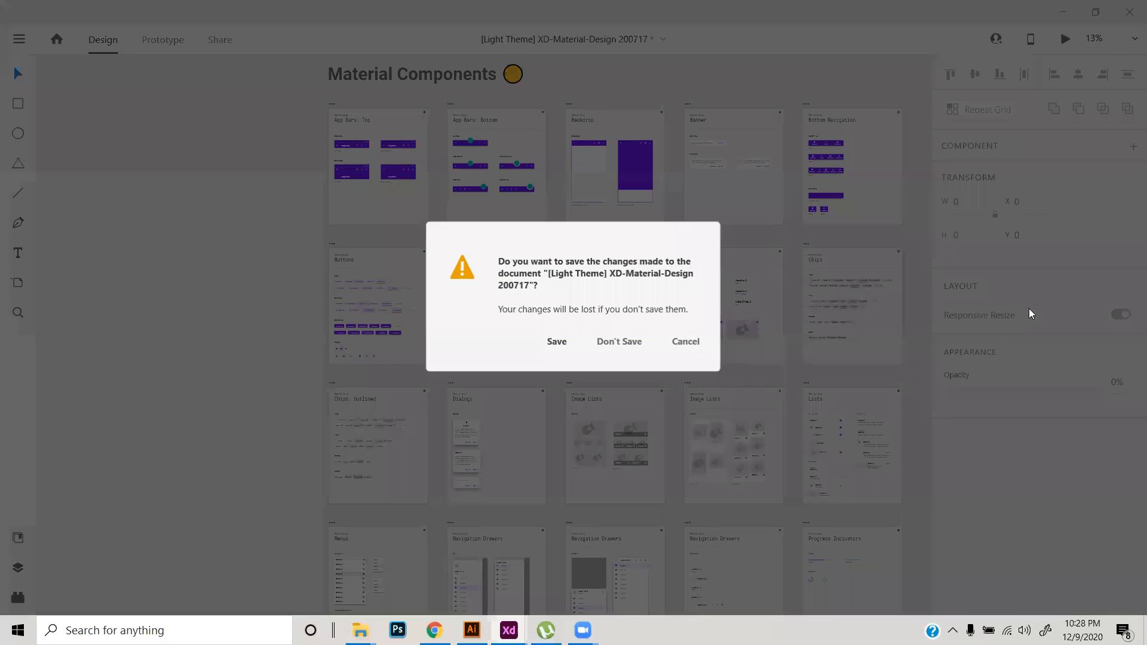
{"action": "left_click", "coordinate": [618, 341]}
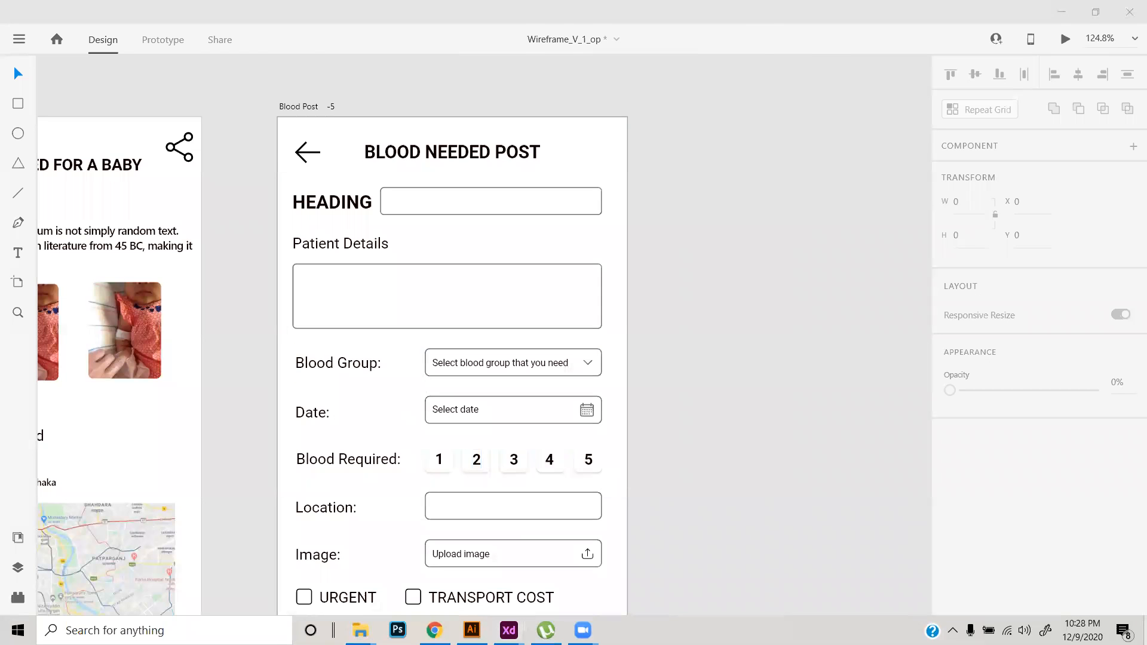
{"action": "left_click", "coordinate": [1061, 12]}
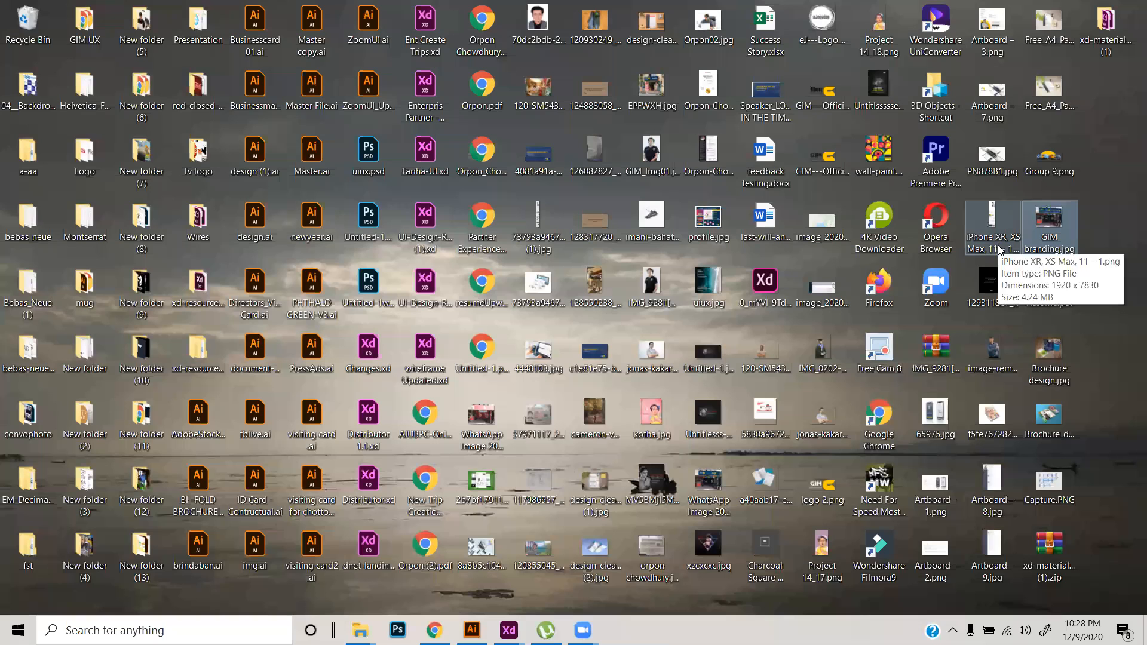
- Open the xd-resources-dashboard-ui kit from its desktop folder in Adobe XD and bring its window to the front
{"action": "mouse_move", "coordinate": [360, 630]}
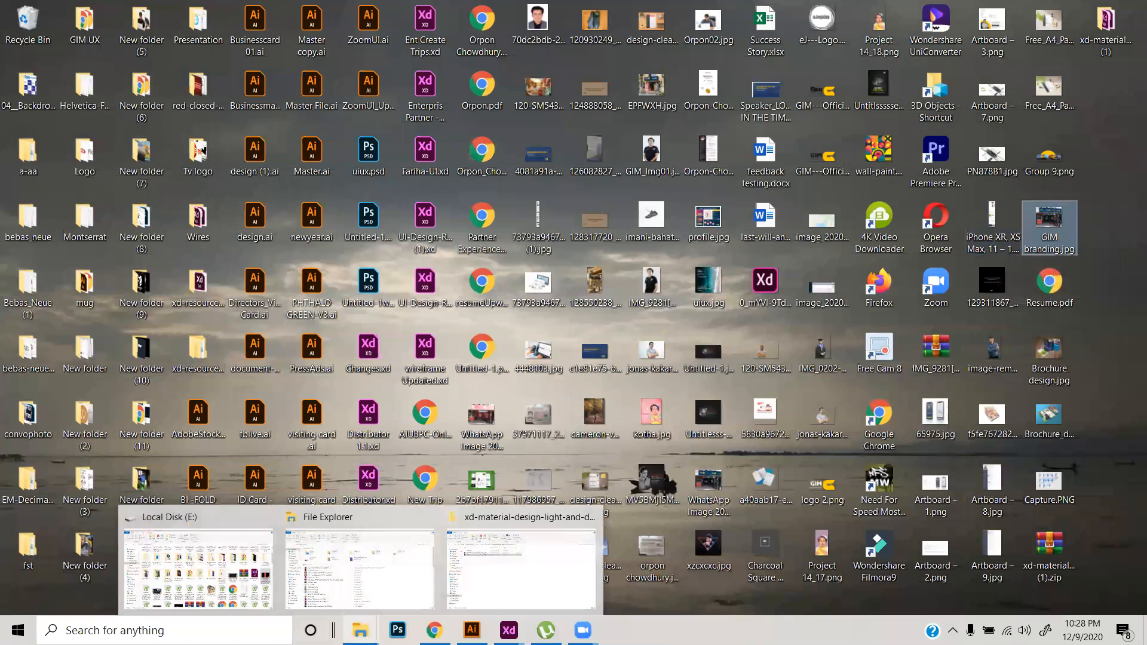
{"action": "left_click", "coordinate": [328, 565]}
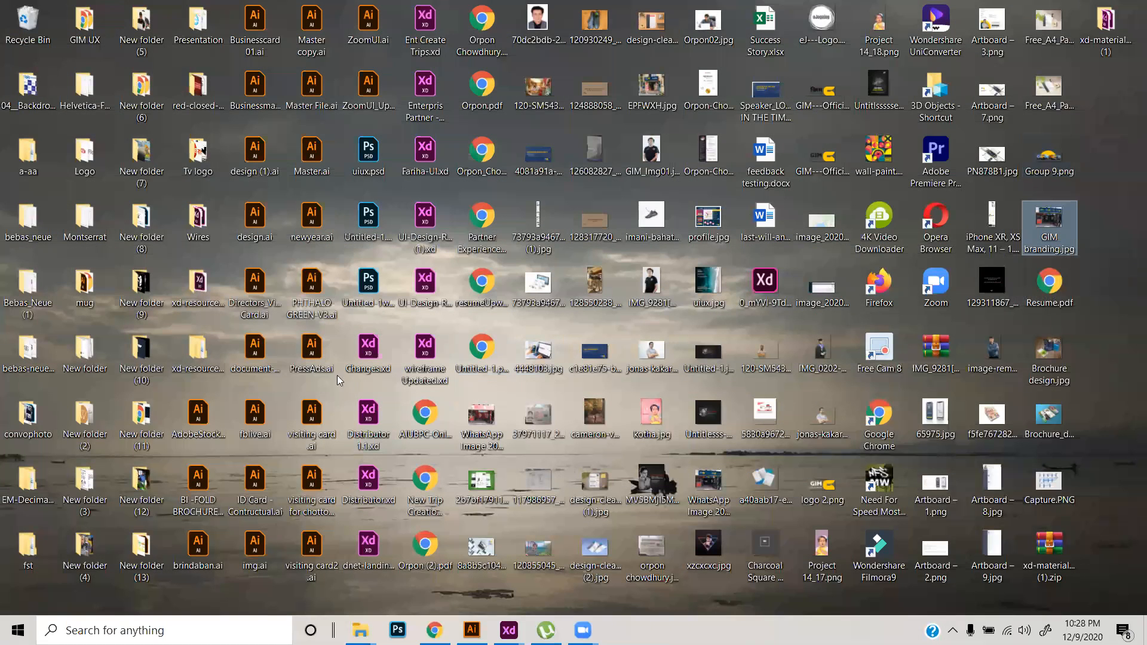
{"action": "left_click", "coordinate": [205, 293]}
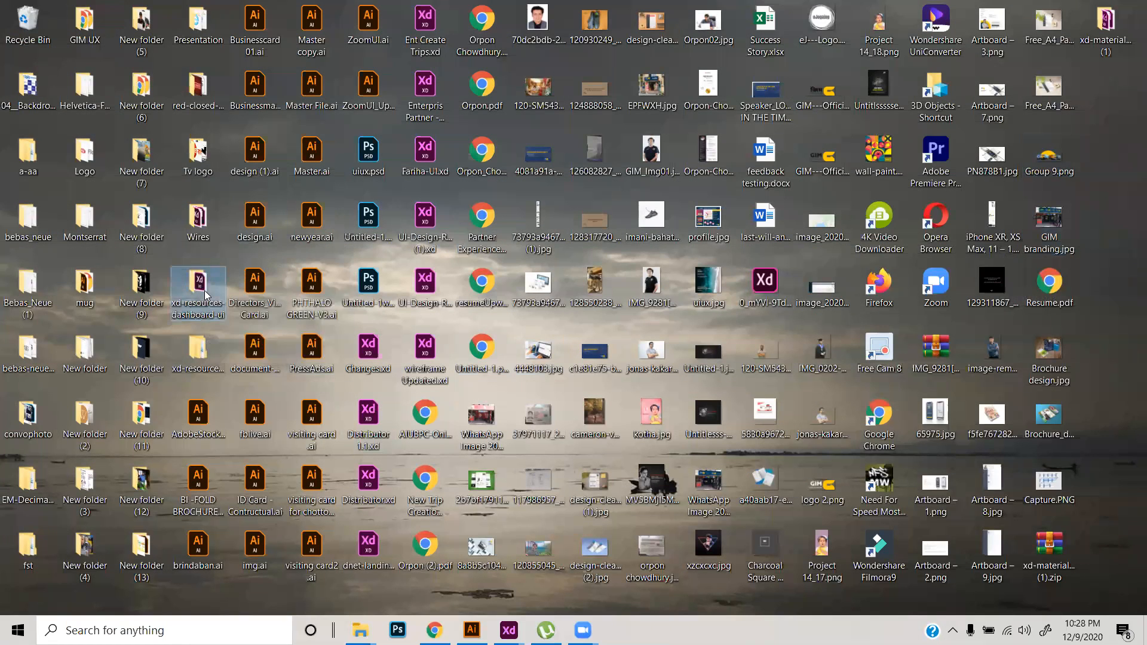
{"action": "double_click", "coordinate": [199, 288]}
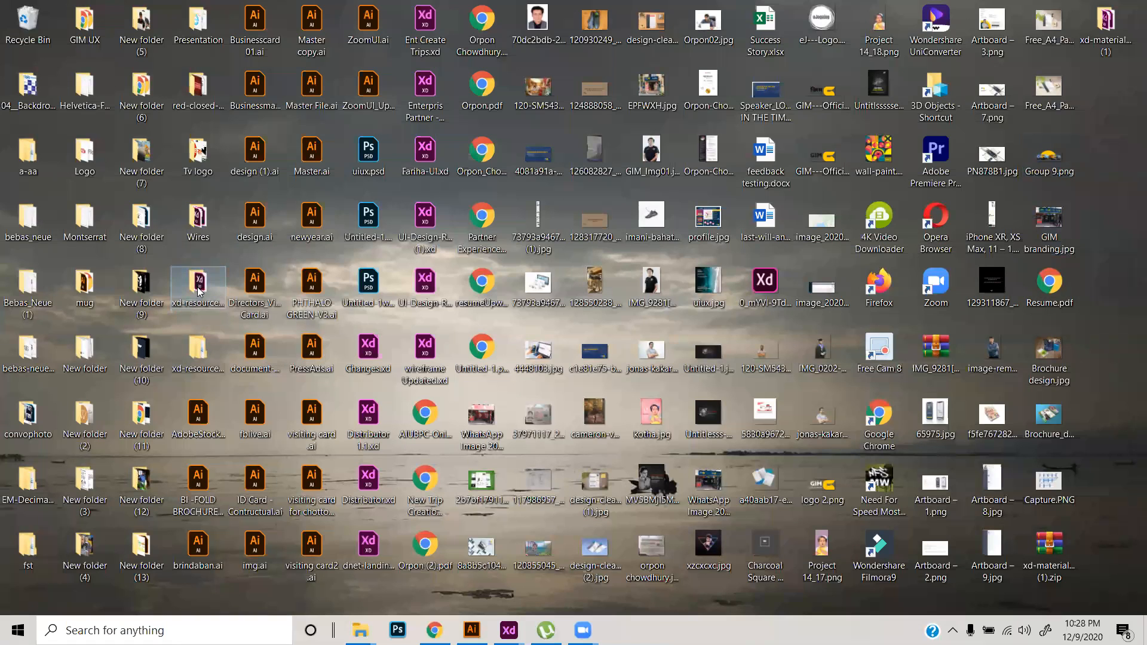
{"action": "left_click", "coordinate": [217, 181]}
{"action": "double_click", "coordinate": [217, 181]}
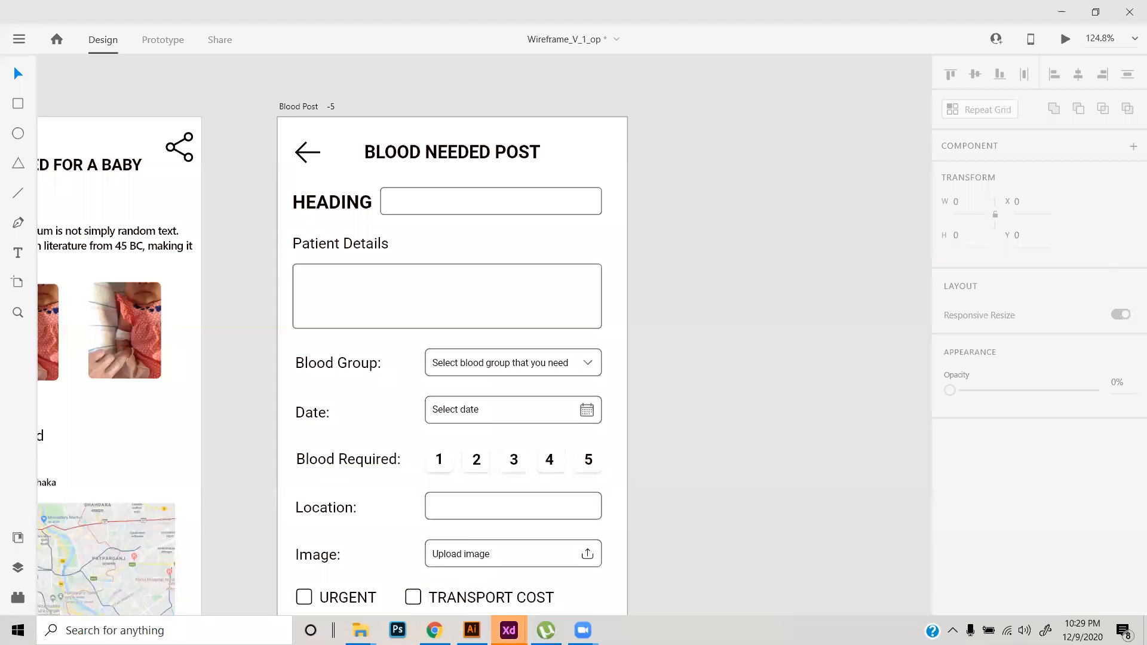
{"action": "mouse_move", "coordinate": [509, 630]}
{"action": "left_click", "coordinate": [719, 564]}
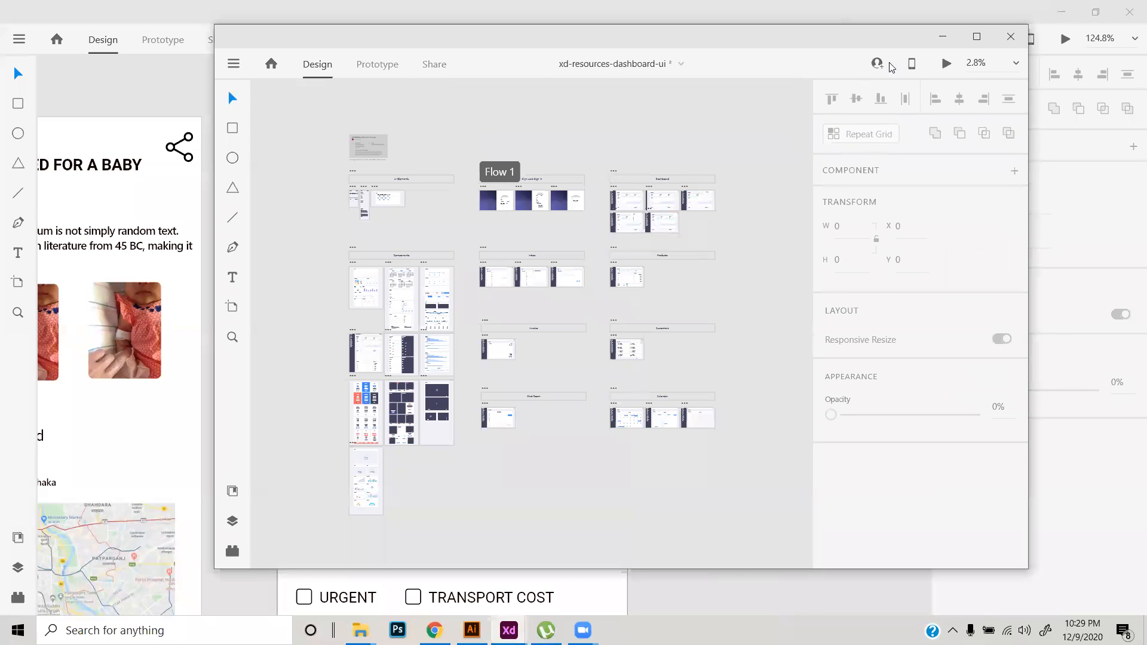
- Maximize the dashboard UI kit window and examine its component artboards with charts, calendars, tab selectors, pagination and badges
{"action": "left_click", "coordinate": [976, 34]}
{"action": "scroll", "coordinate": [389, 312], "scroll_direction": "up", "scroll_amount": 5}
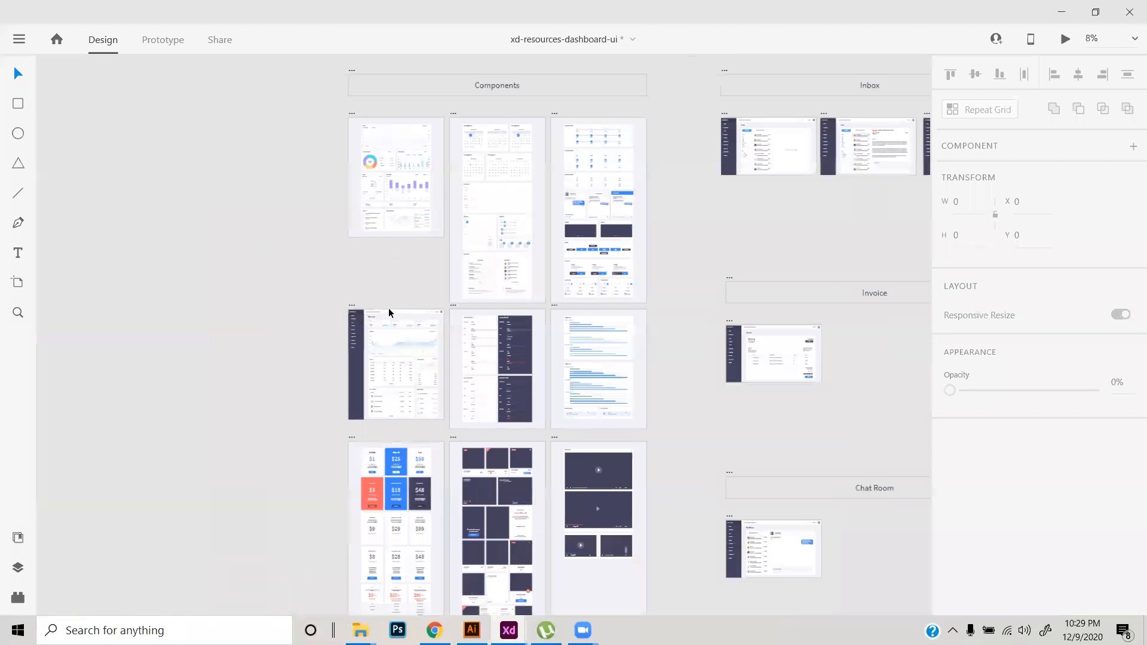
{"action": "key", "text": "space"}
{"action": "left_click_drag", "start_coordinate": [732, 197], "coordinate": [428, 579]}
{"action": "scroll", "coordinate": [531, 369], "scroll_direction": "up", "scroll_amount": 3}
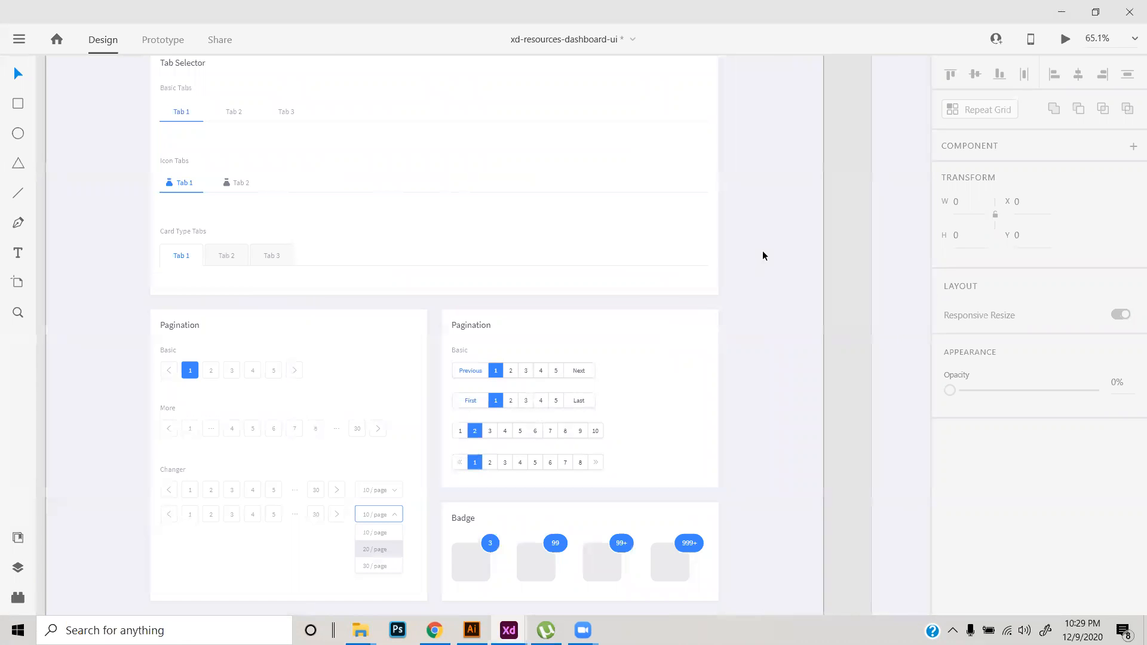
{"action": "scroll", "coordinate": [763, 255], "scroll_direction": "down", "scroll_amount": 5}
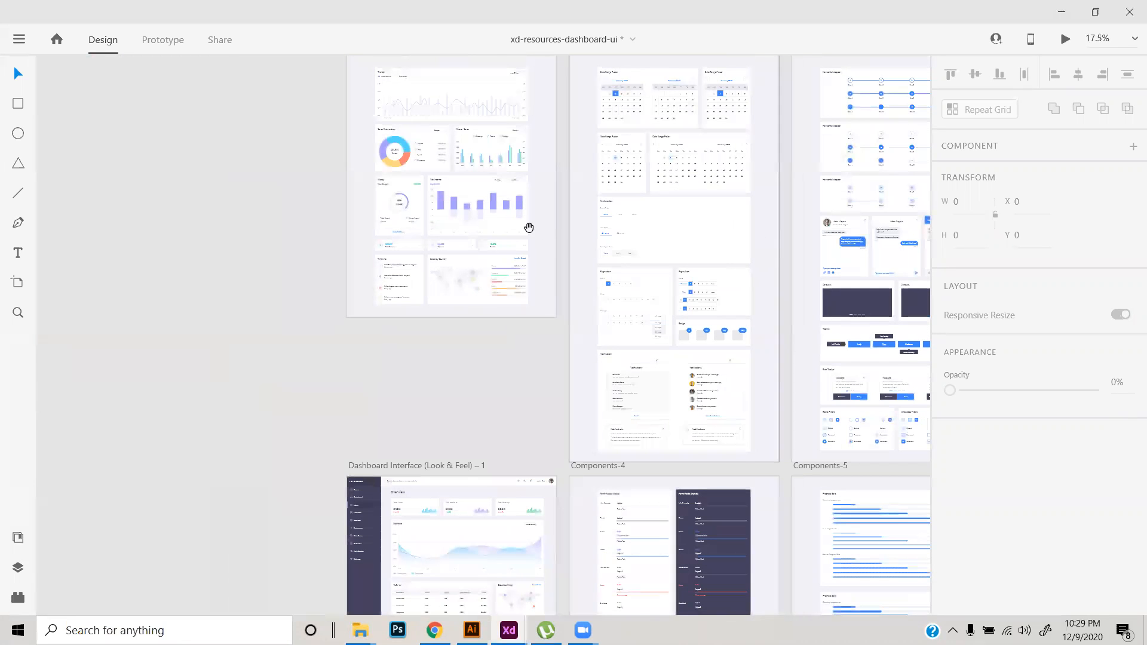
{"action": "left_click_drag", "start_coordinate": [492, 208], "coordinate": [530, 402]}
{"action": "left_click_drag", "start_coordinate": [704, 335], "coordinate": [367, 268]}
{"action": "left_click_drag", "start_coordinate": [662, 321], "coordinate": [609, 194]}
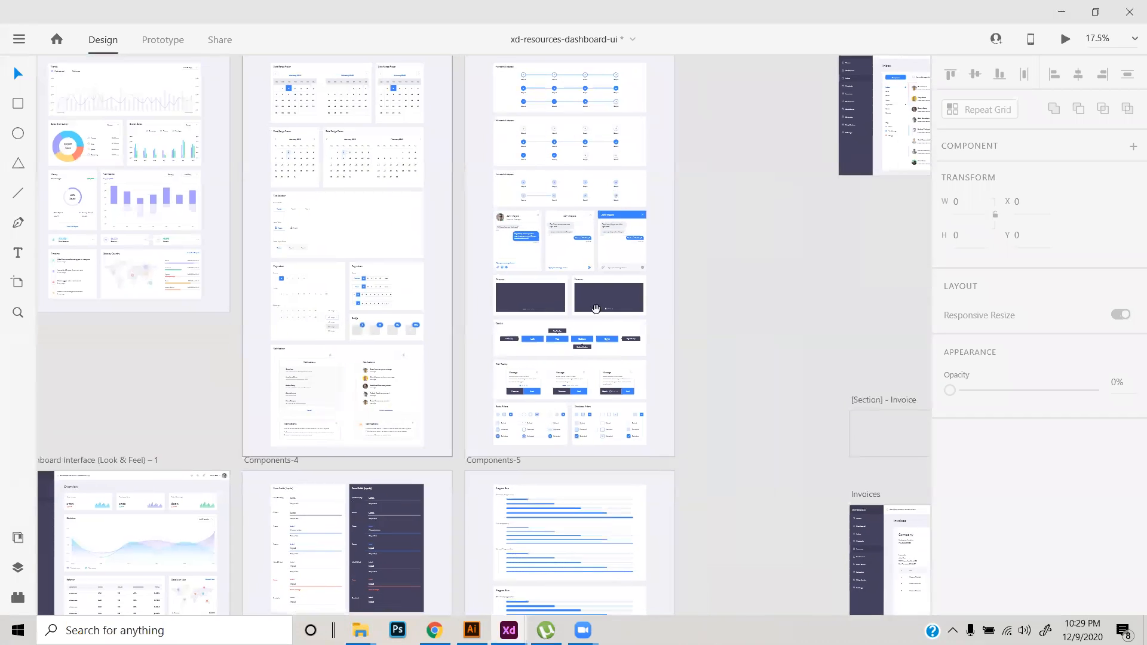
{"action": "left_click_drag", "start_coordinate": [602, 357], "coordinate": [614, 301]}
- Examine the kit's form fields, progress bars and pricing table artboards from Components-4 to Components-6
{"action": "scroll", "coordinate": [583, 293], "scroll_direction": "up", "scroll_amount": 3}
{"action": "left_click_drag", "start_coordinate": [583, 441], "coordinate": [729, 233]}
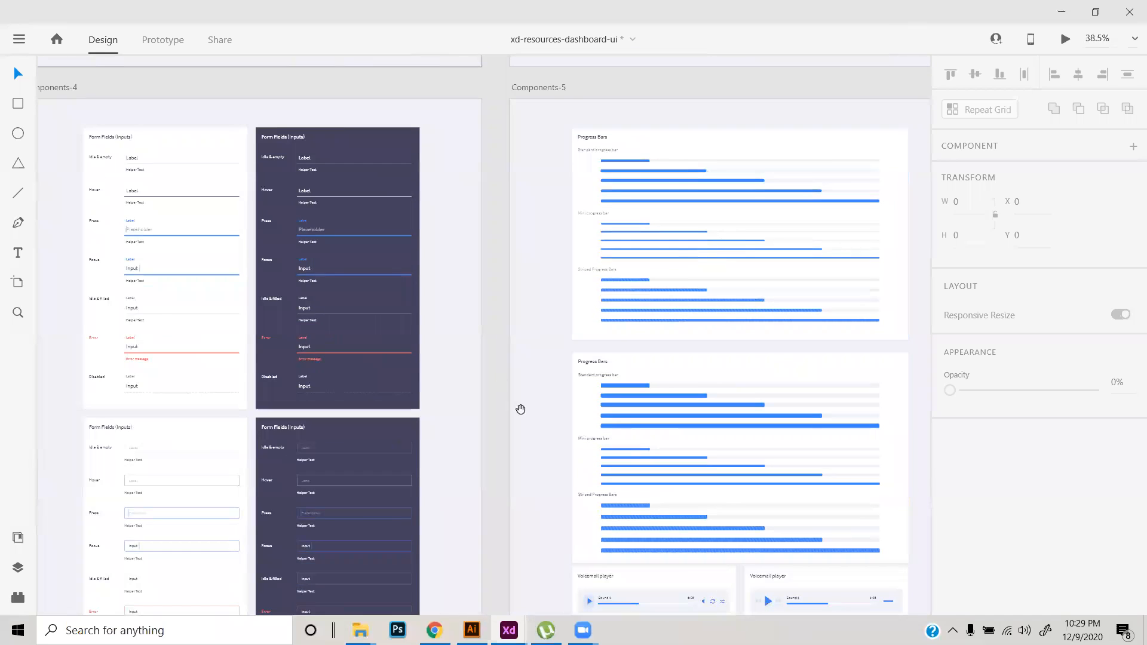
{"action": "left_click_drag", "start_coordinate": [396, 443], "coordinate": [712, 244]}
{"action": "scroll", "coordinate": [406, 437], "scroll_direction": "down", "scroll_amount": 3}
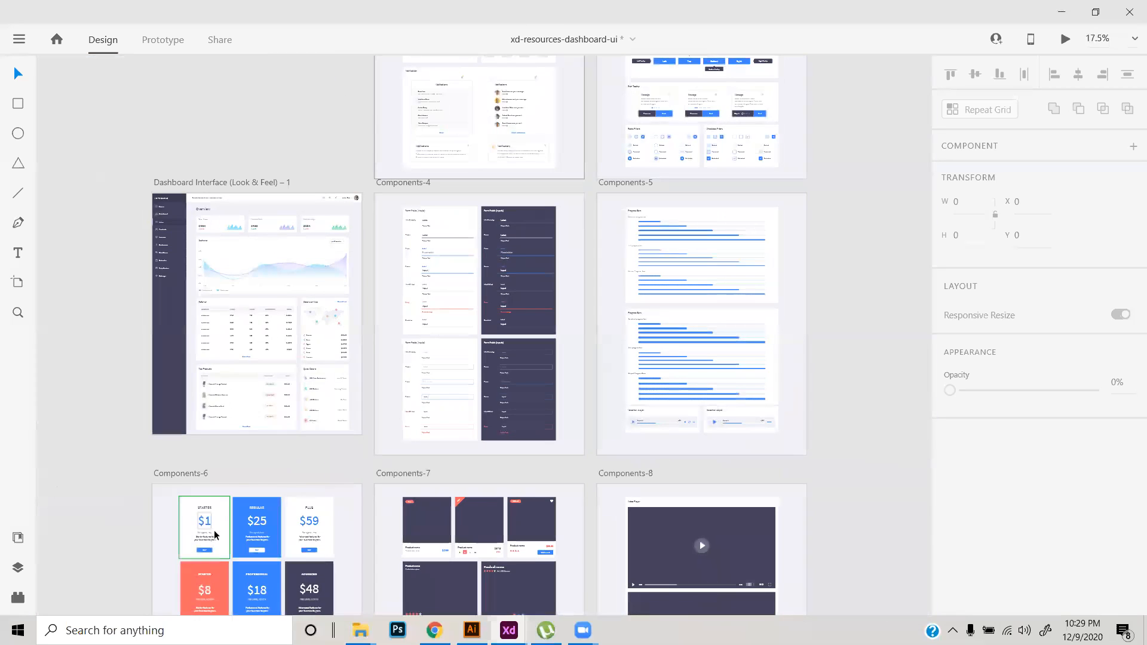
{"action": "left_click_drag", "start_coordinate": [291, 547], "coordinate": [522, 323]}
{"action": "left_click_drag", "start_coordinate": [472, 581], "coordinate": [438, 400]}
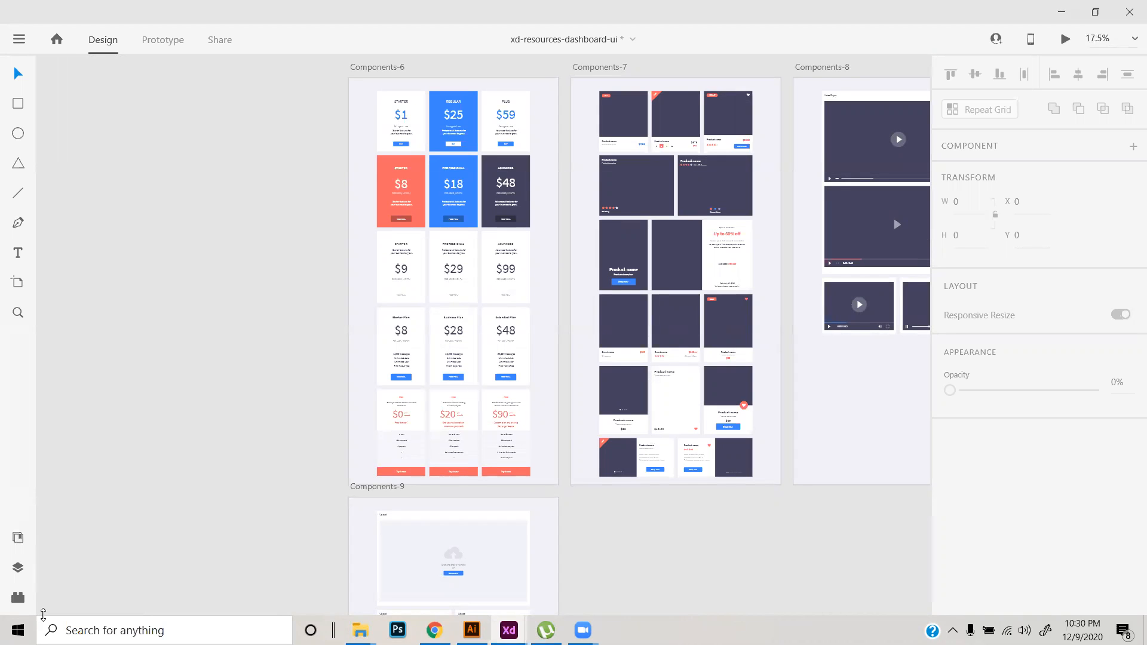
- Inspect the product cards and video players on Components-7 and Components-8, and return to the overview of the upper component artboards
{"action": "left_click_drag", "start_coordinate": [718, 400], "coordinate": [485, 590]}
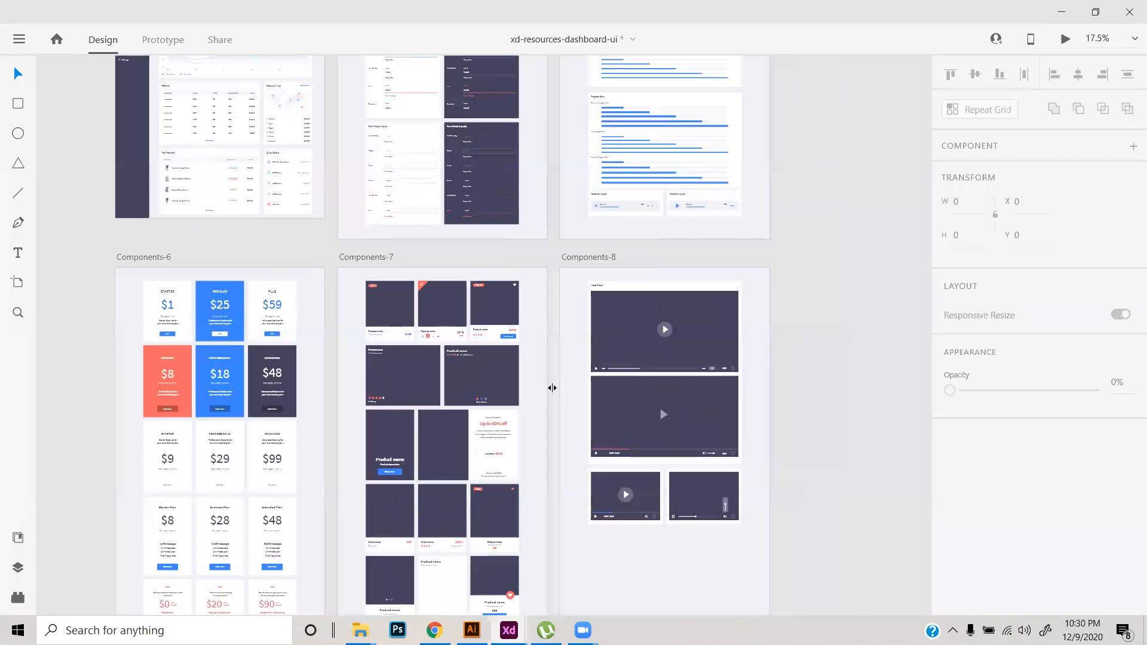
{"action": "scroll", "coordinate": [544, 390], "scroll_direction": "down", "scroll_amount": 3, "text": "ctrl"}
{"action": "scroll", "coordinate": [553, 394], "scroll_direction": "up", "scroll_amount": 5, "text": "ctrl"}
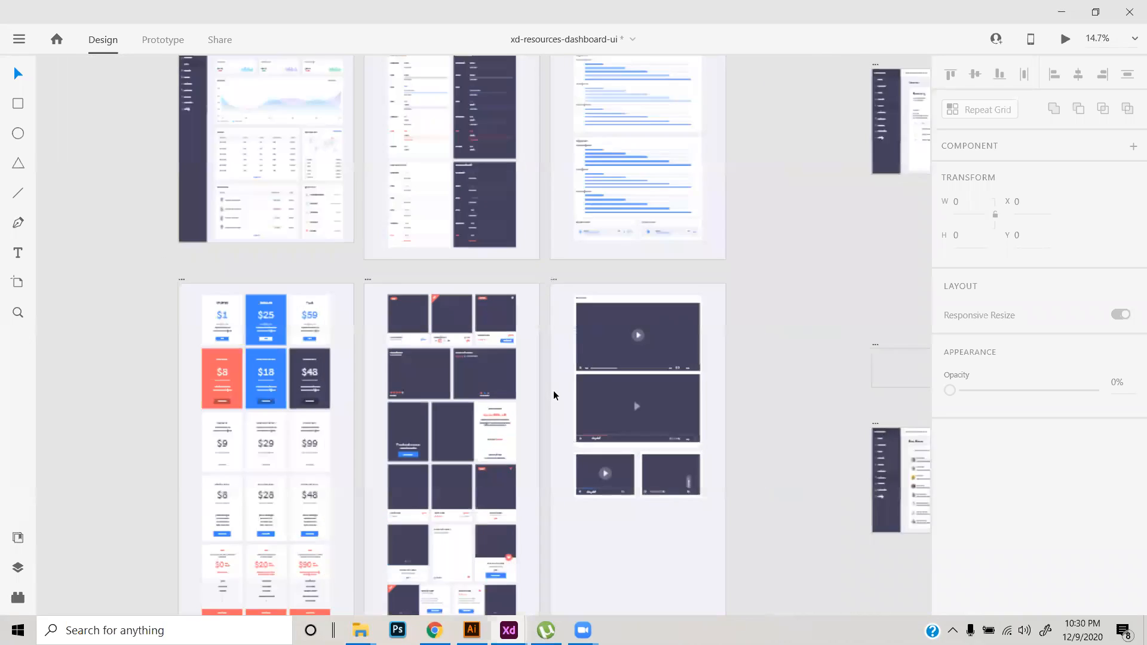
{"action": "scroll", "coordinate": [655, 466], "scroll_direction": "up", "scroll_amount": 3, "text": "ctrl"}
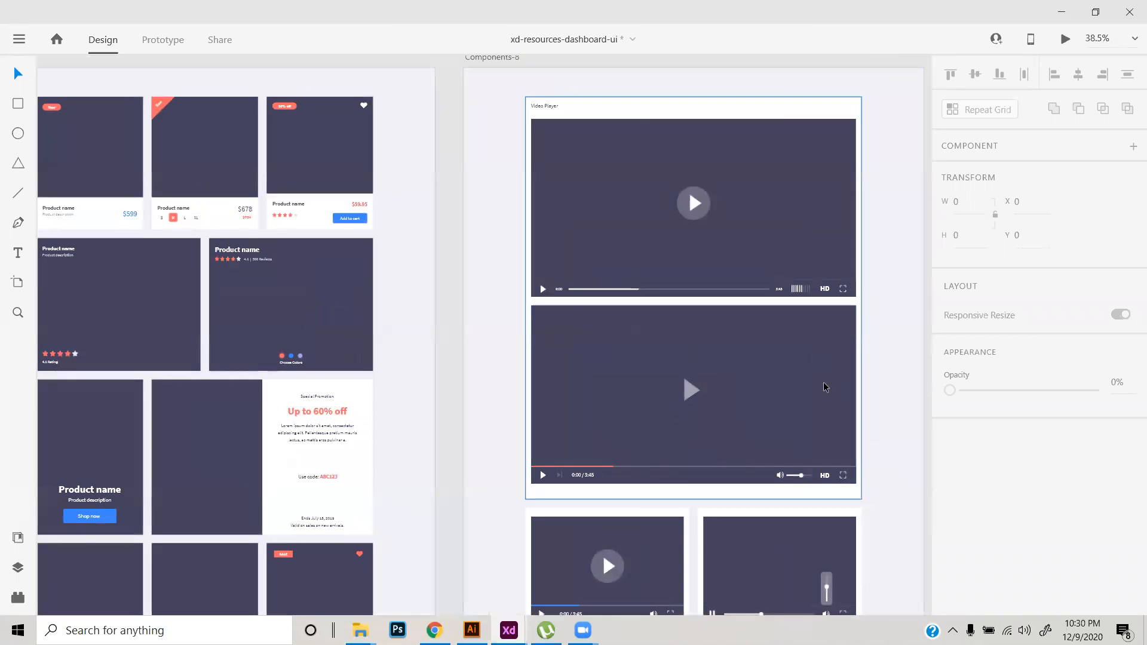
{"action": "scroll", "coordinate": [765, 366], "scroll_direction": "down", "scroll_amount": 5, "text": "ctrl"}
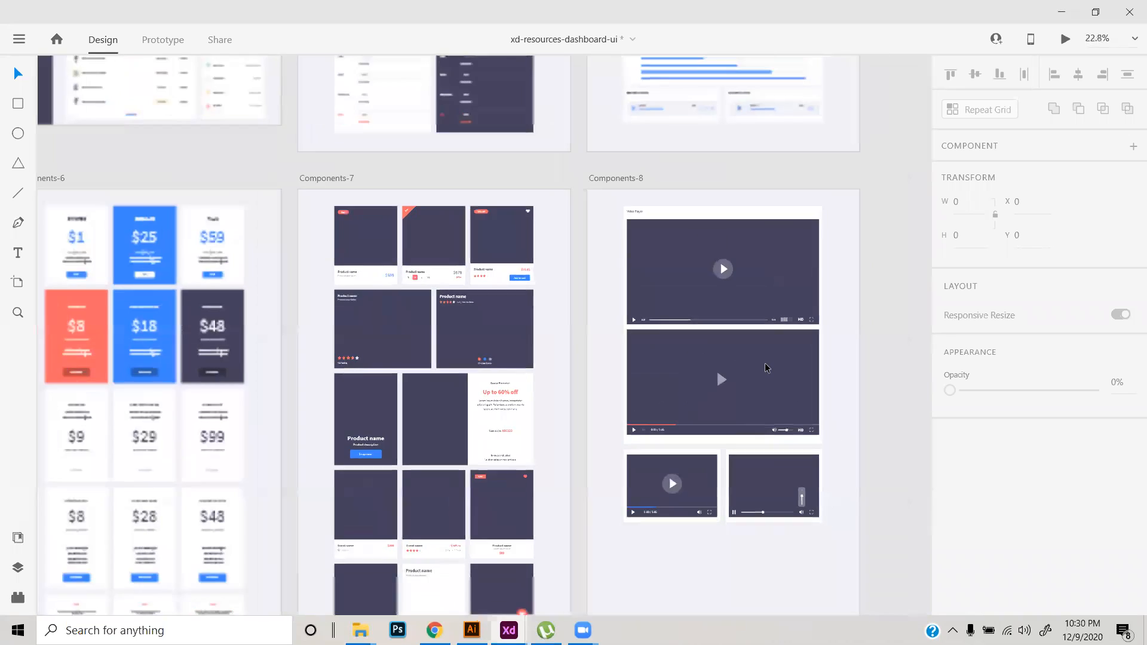
{"action": "left_click_drag", "start_coordinate": [861, 463], "coordinate": [511, 574]}
{"action": "left_click_drag", "start_coordinate": [540, 410], "coordinate": [628, 545]}
{"action": "left_click_drag", "start_coordinate": [489, 354], "coordinate": [605, 478]}
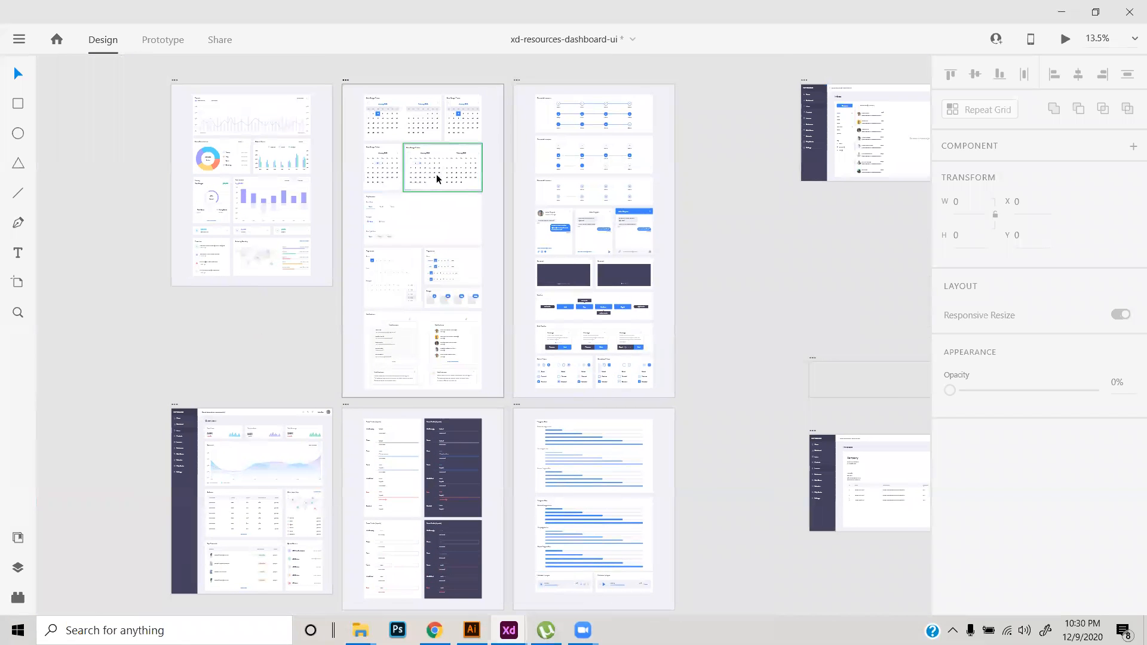
- Close the xd-resources-dashboard-ui document without saving and open Adobe's online UI kits page from the wireframe document
{"action": "left_click", "coordinate": [1130, 7]}
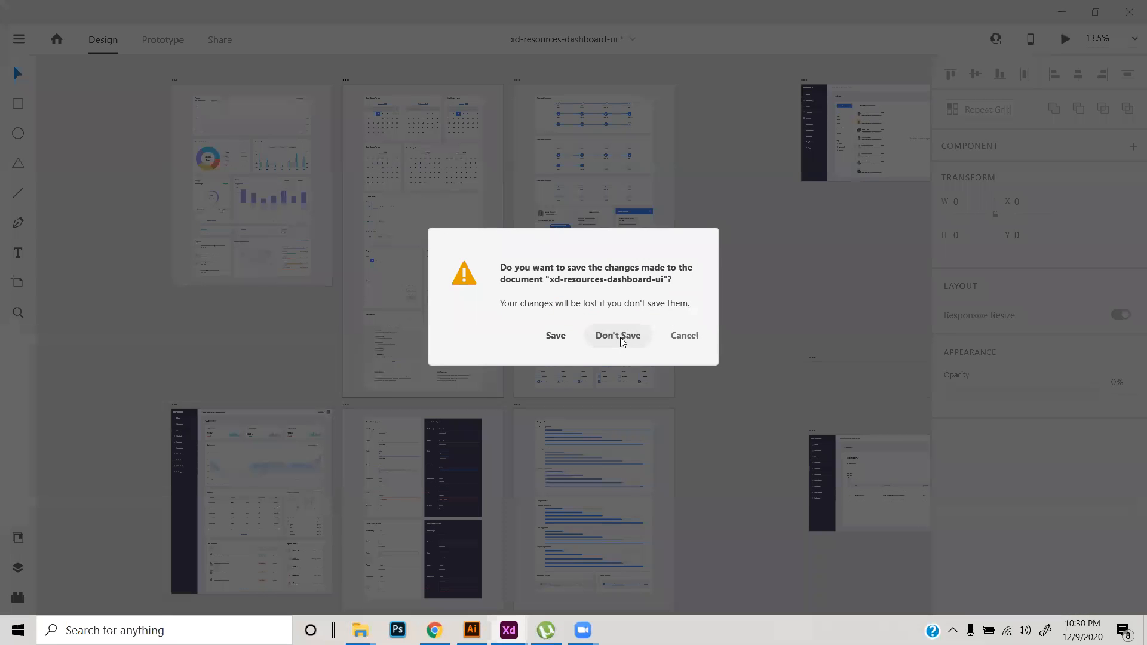
{"action": "left_click", "coordinate": [592, 334]}
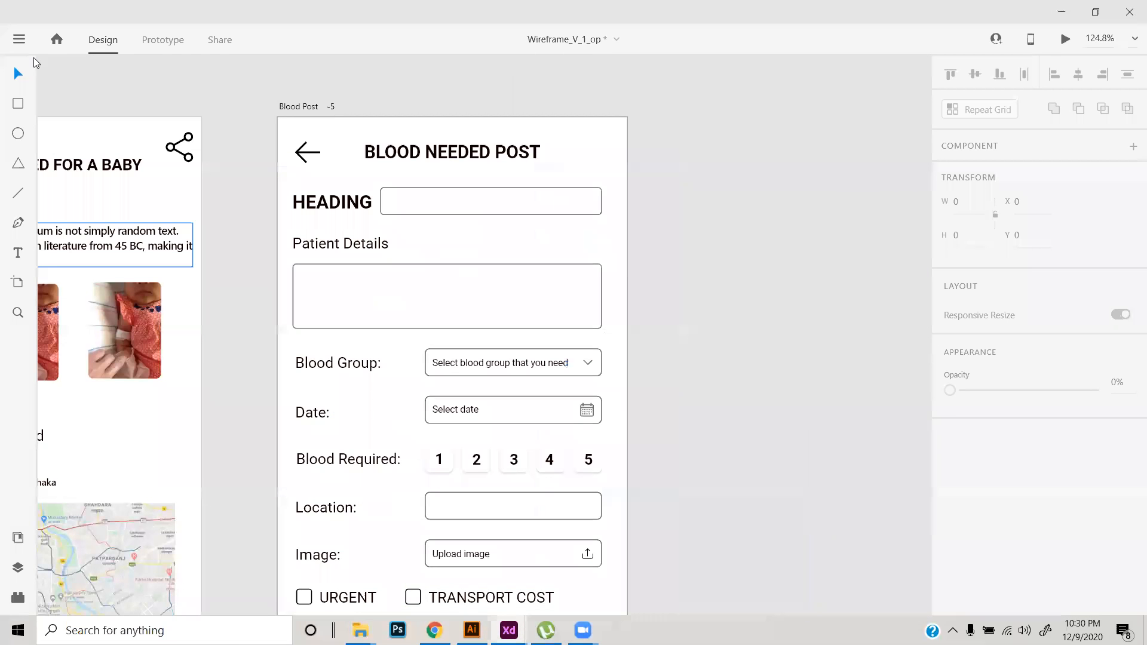
{"action": "left_click", "coordinate": [26, 42]}
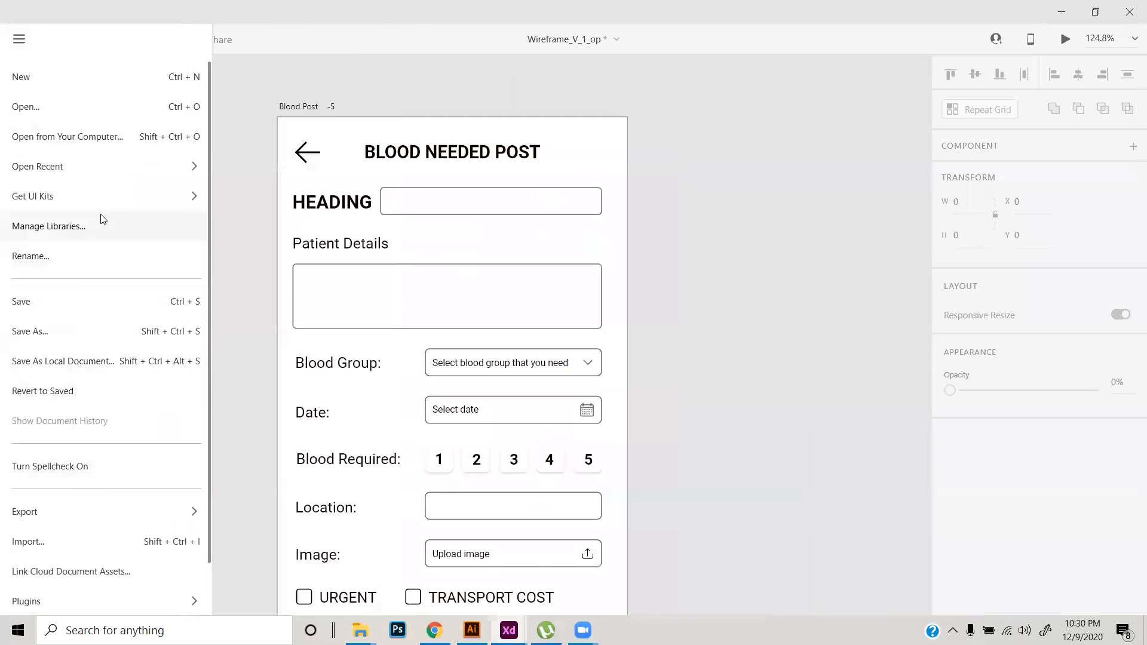
{"action": "mouse_move", "coordinate": [117, 188]}
{"action": "left_click", "coordinate": [230, 213]}
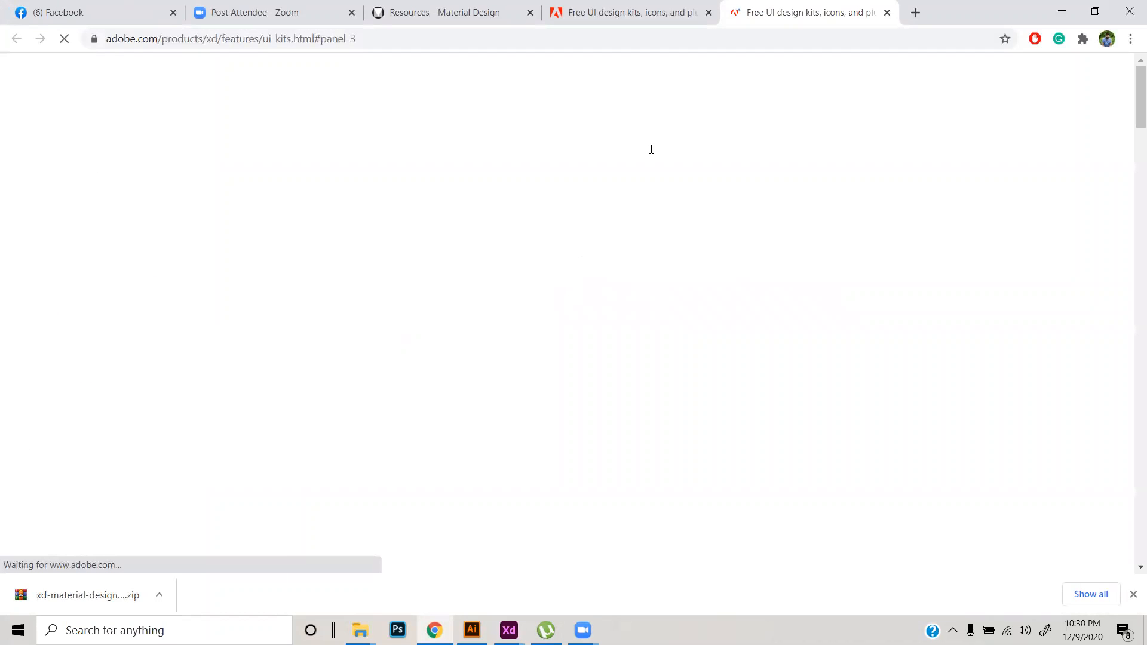
- Browse the free UI kits on the already open Adobe page, from Sign Up Screen and Component States to E-Commerce and XD Feature
{"action": "left_click", "coordinate": [687, 9]}
{"action": "scroll", "coordinate": [707, 259], "scroll_direction": "down", "scroll_amount": 8}
{"action": "scroll", "coordinate": [707, 258], "scroll_direction": "down", "scroll_amount": 10}
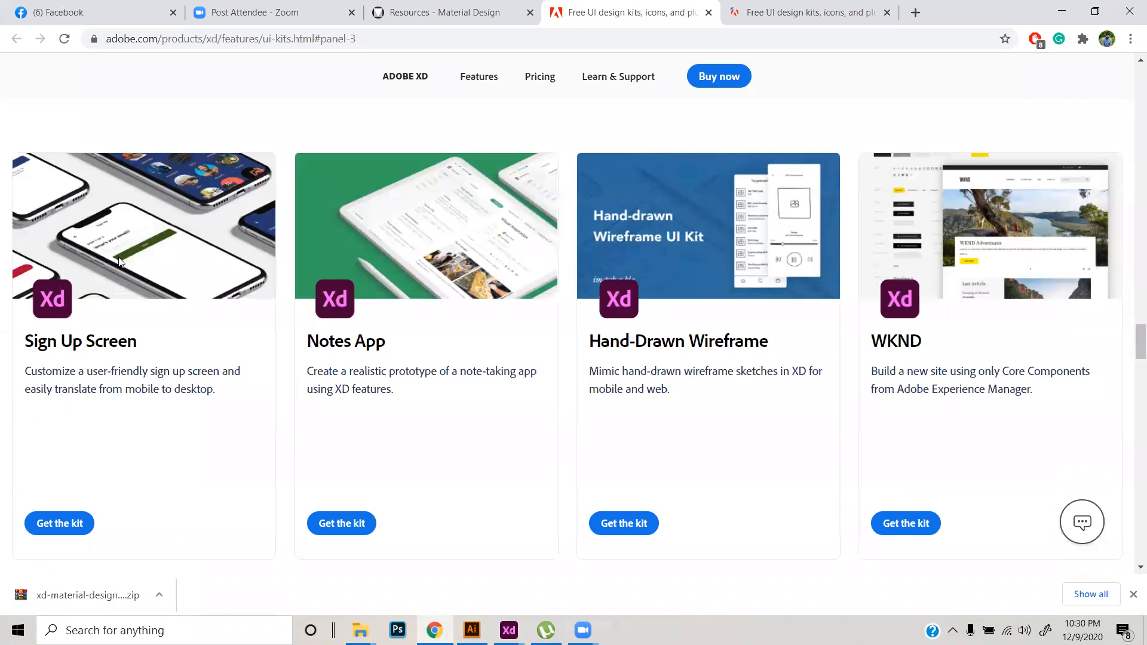
{"action": "scroll", "coordinate": [249, 210], "scroll_direction": "down", "scroll_amount": 9}
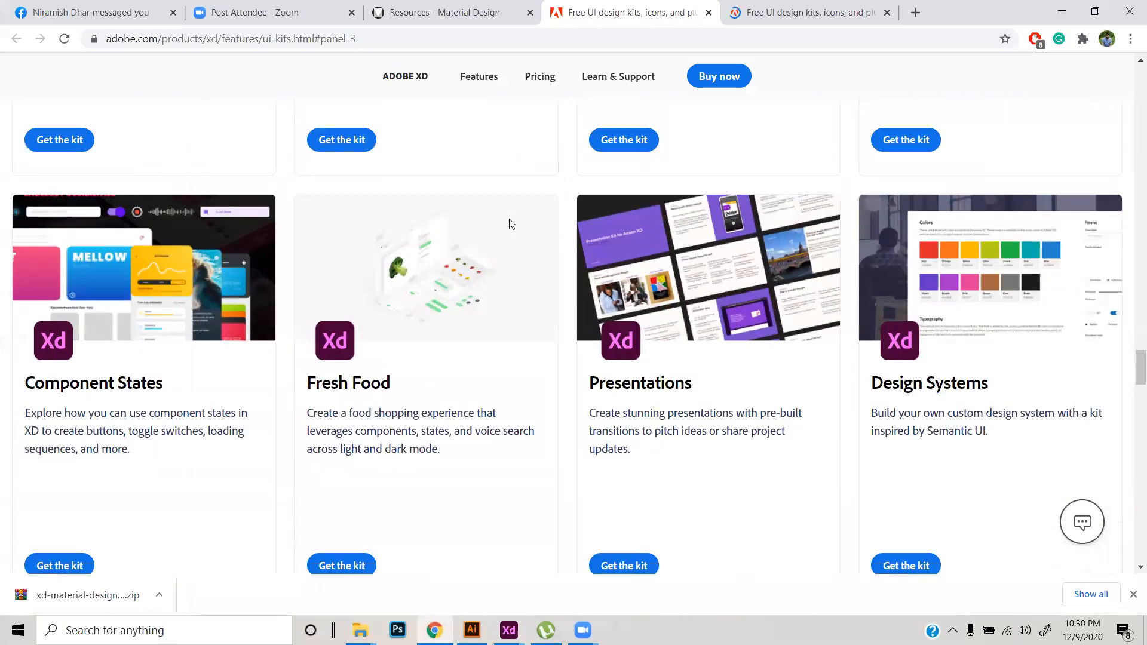
{"action": "scroll", "coordinate": [512, 222], "scroll_direction": "up", "scroll_amount": 1}
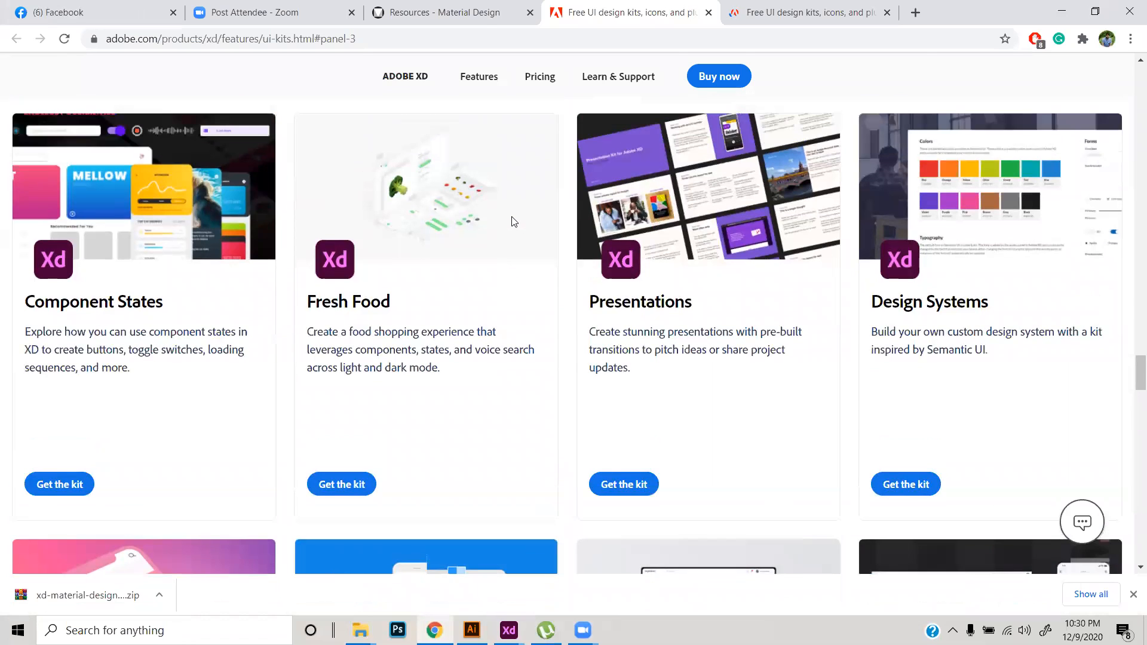
{"action": "scroll", "coordinate": [511, 221], "scroll_direction": "down", "scroll_amount": 6}
{"action": "scroll", "coordinate": [511, 222], "scroll_direction": "down", "scroll_amount": 6}
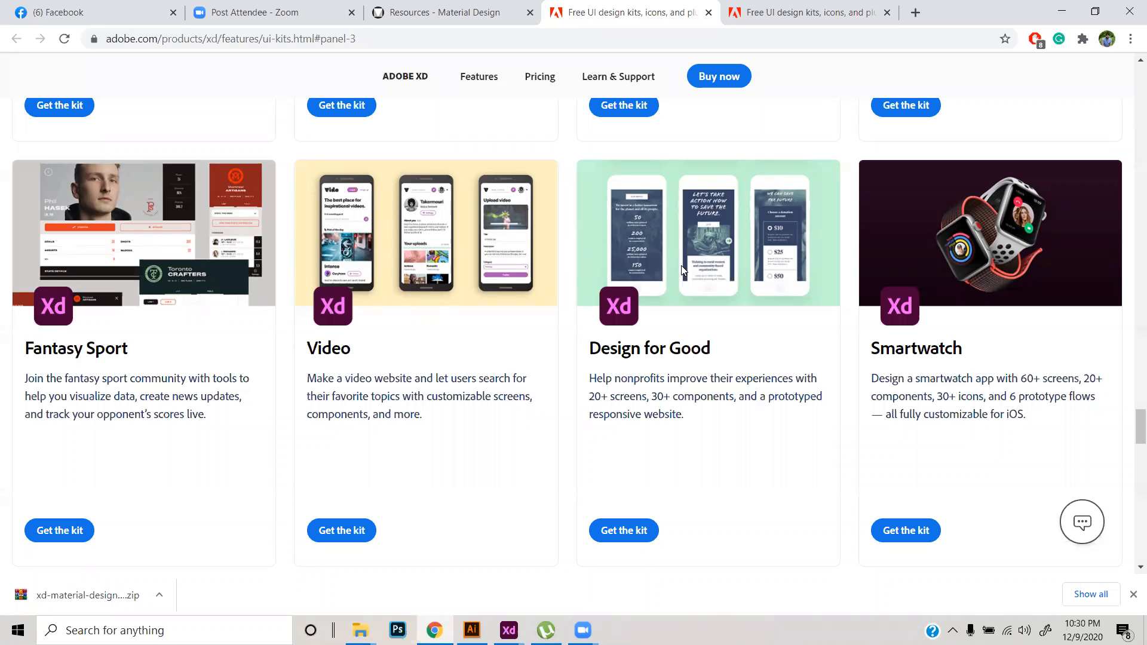
{"action": "scroll", "coordinate": [706, 300], "scroll_direction": "down", "scroll_amount": 6}
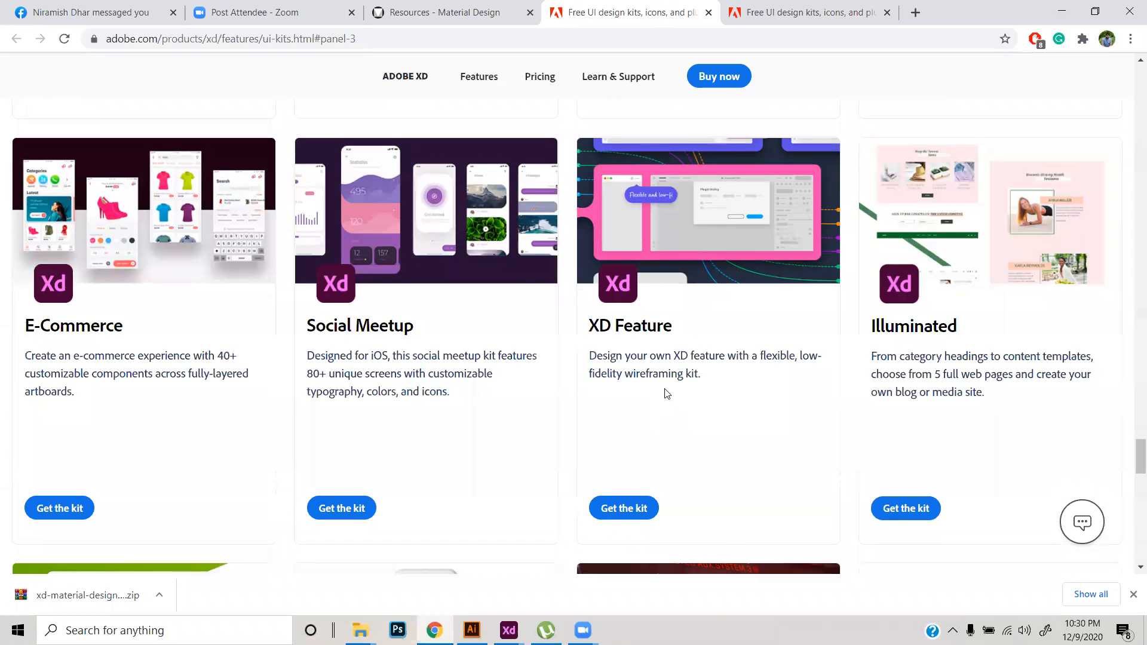
- Close both Adobe UI kits pages in the browser to return to the Material Design resources page
{"action": "left_click", "coordinate": [708, 13]}
{"action": "left_click", "coordinate": [708, 13]}
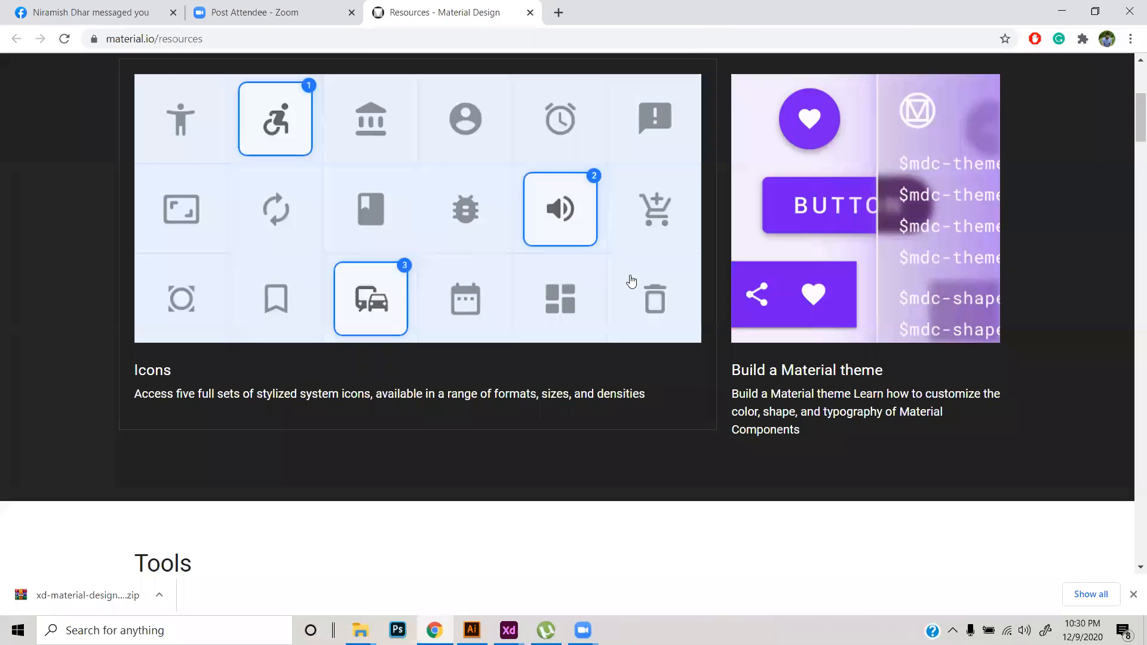
{"action": "mouse_move", "coordinate": [583, 628]}
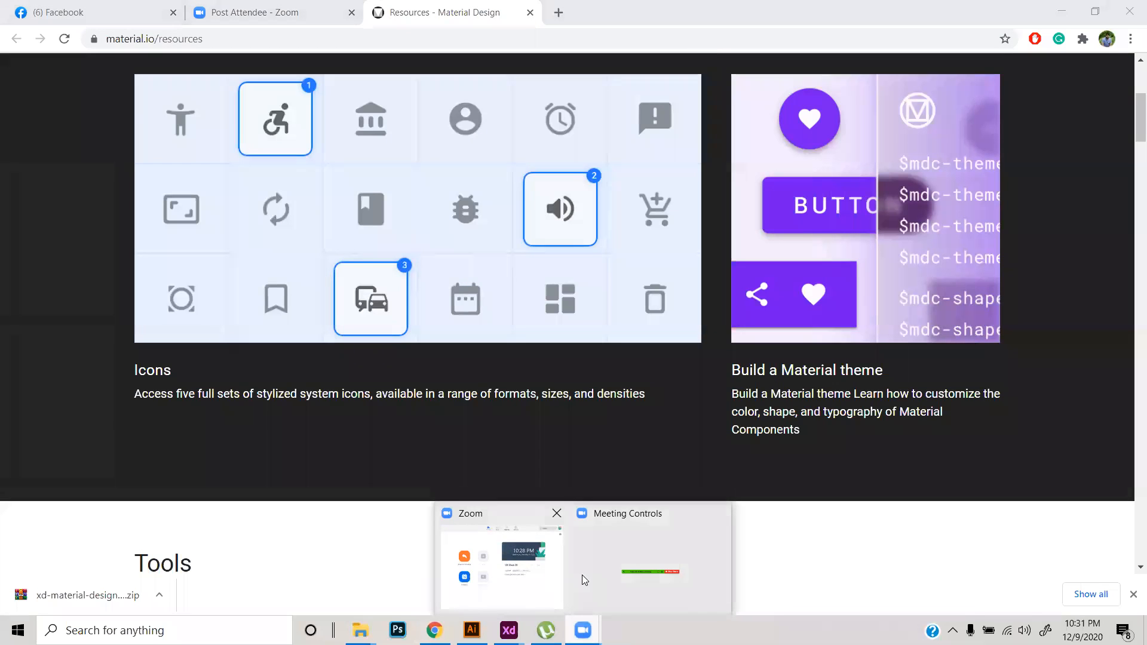